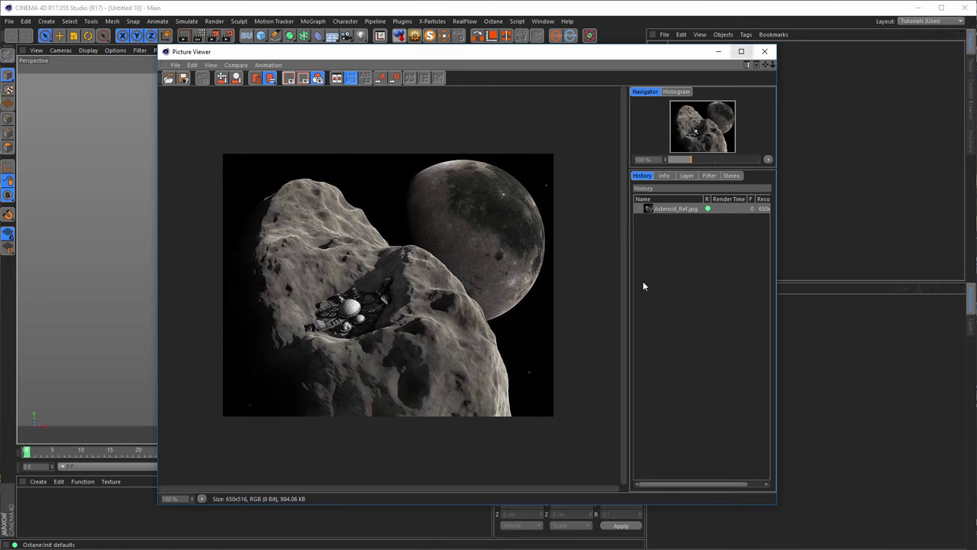
Step: Maximize and restore the Asteroid_Ref.jpg Picture Viewer, then close it
{"action": "double_click", "coordinate": [555, 53]}
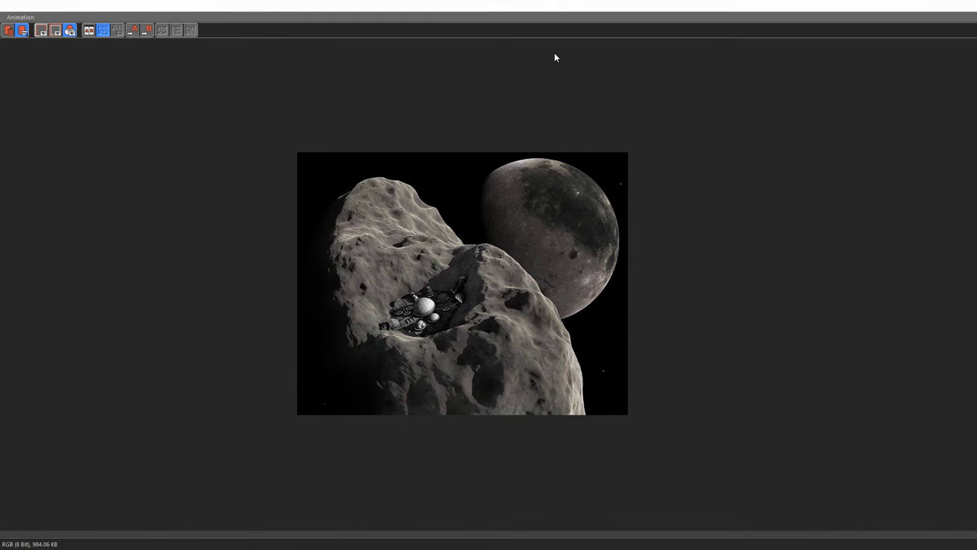
{"action": "double_click", "coordinate": [575, 10]}
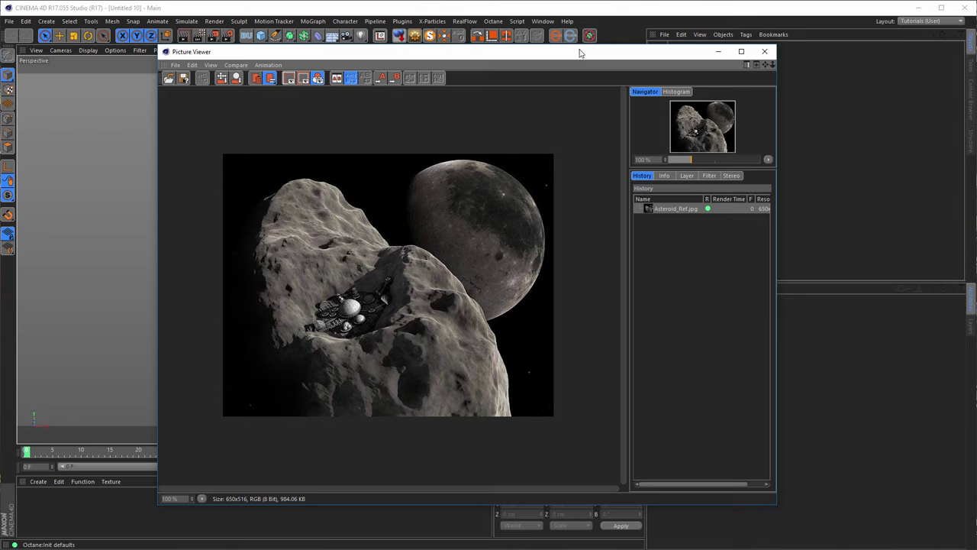
{"action": "left_click", "coordinate": [766, 52]}
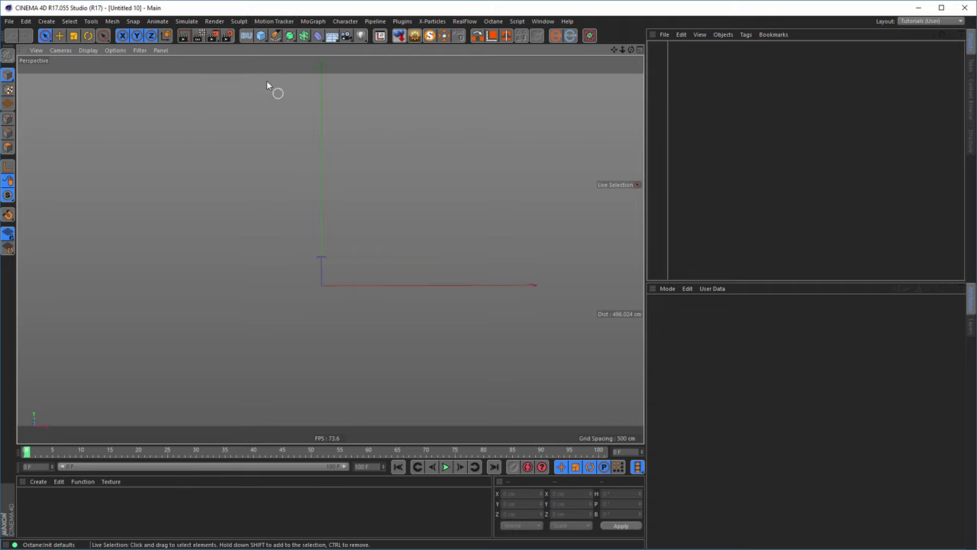
Step: Add a Landscape object with Spherical enabled, forming a lumpy 600 cm rock sphere
{"action": "left_click", "coordinate": [262, 39]}
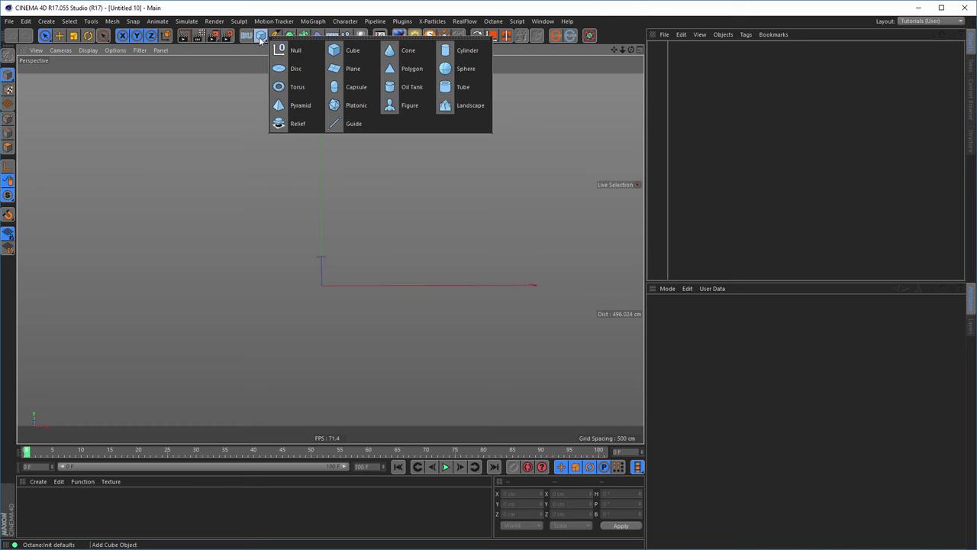
{"action": "left_click", "coordinate": [460, 106]}
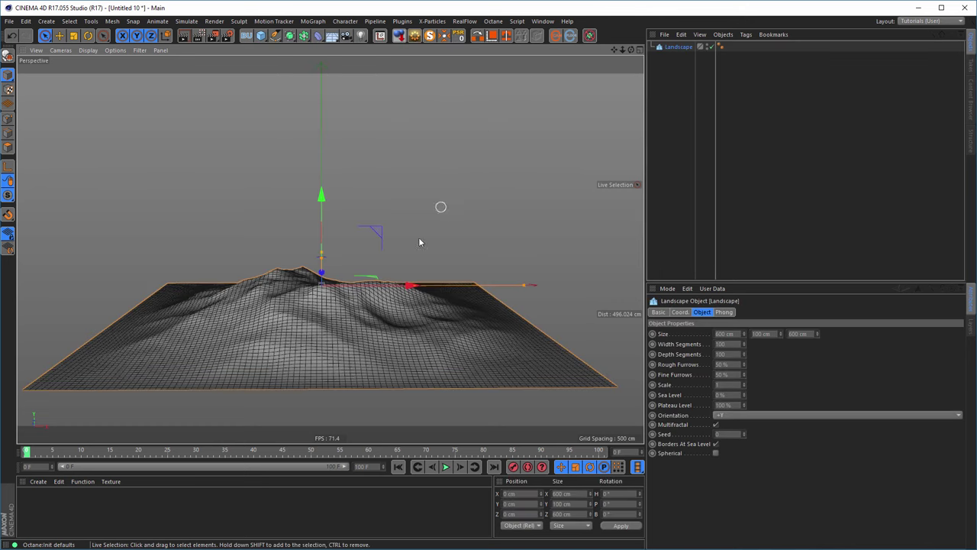
{"action": "middle_click_drag", "start_coordinate": [360, 306], "coordinate": [374, 258], "text": "alt"}
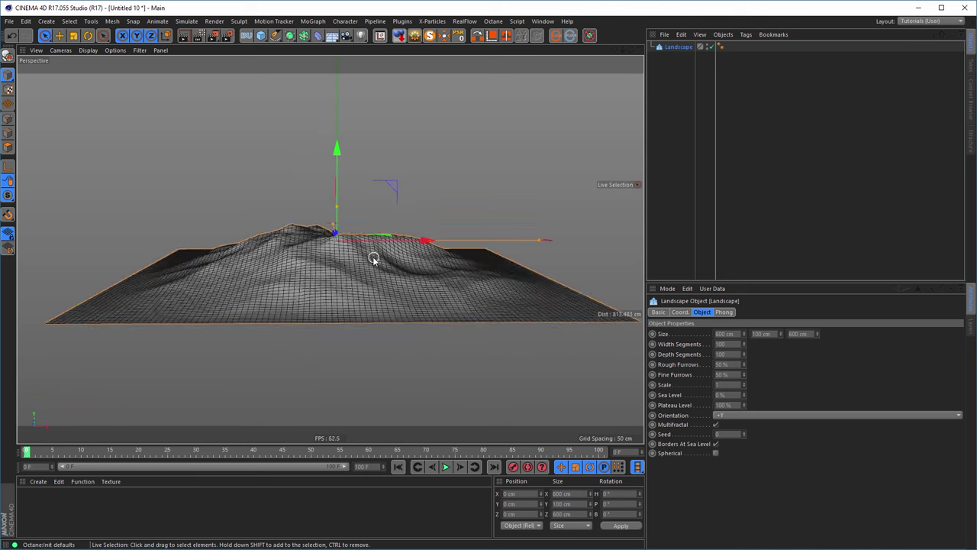
{"action": "left_click", "coordinate": [716, 454]}
{"action": "scroll", "coordinate": [286, 235], "scroll_direction": "down", "scroll_amount": 5}
{"action": "left_click_drag", "start_coordinate": [286, 236], "coordinate": [399, 234], "text": "alt"}
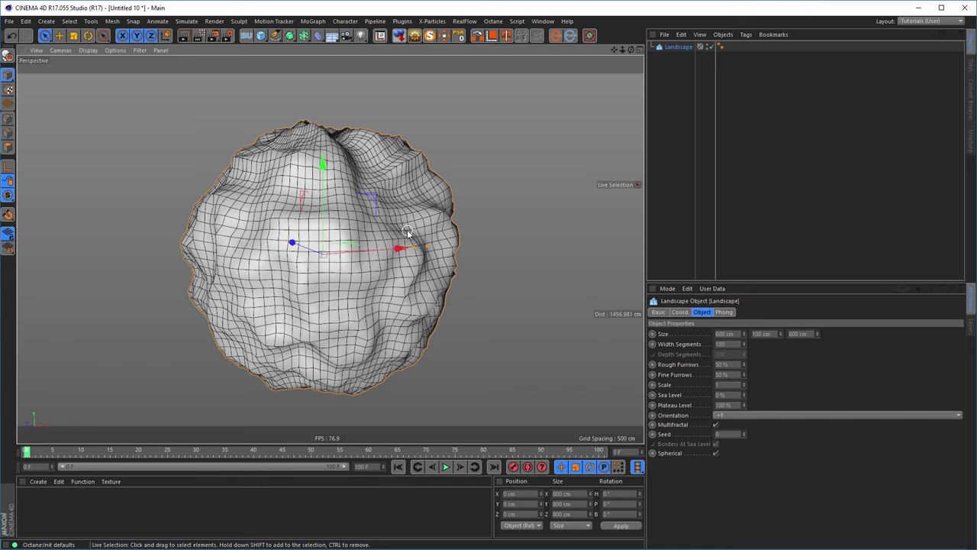
{"action": "left_click_drag", "start_coordinate": [324, 172], "coordinate": [335, 231], "text": "alt"}
{"action": "scroll", "coordinate": [333, 177], "scroll_direction": "down", "scroll_amount": 2}
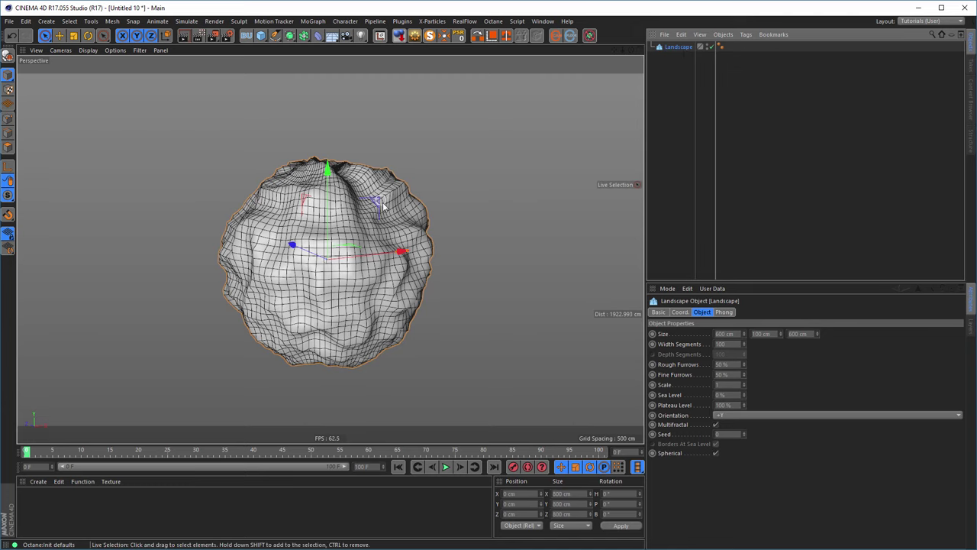
{"action": "middle_click_drag", "start_coordinate": [381, 202], "coordinate": [402, 211], "text": "alt"}
{"action": "left_click_drag", "start_coordinate": [403, 210], "coordinate": [375, 205], "text": "alt"}
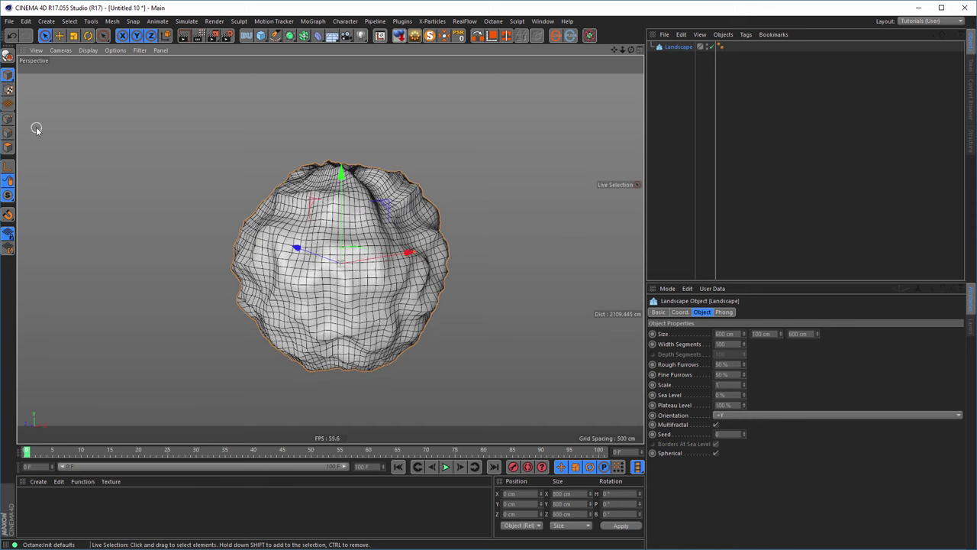
Step: Undo a trial scale of the sphere and add a Correction deformer under Landscape
{"action": "left_click", "coordinate": [73, 35]}
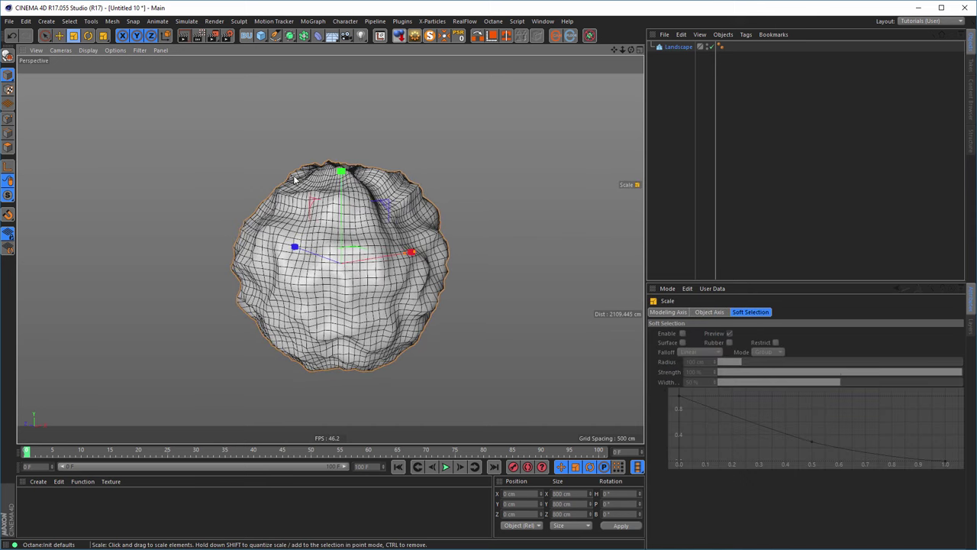
{"action": "mouse_move", "coordinate": [343, 169]}
{"action": "left_mouse_down"}
{"action": "mouse_move", "coordinate": [349, 207]}
{"action": "mouse_move", "coordinate": [340, 229]}
{"action": "mouse_move", "coordinate": [355, 162]}
{"action": "left_mouse_up"}
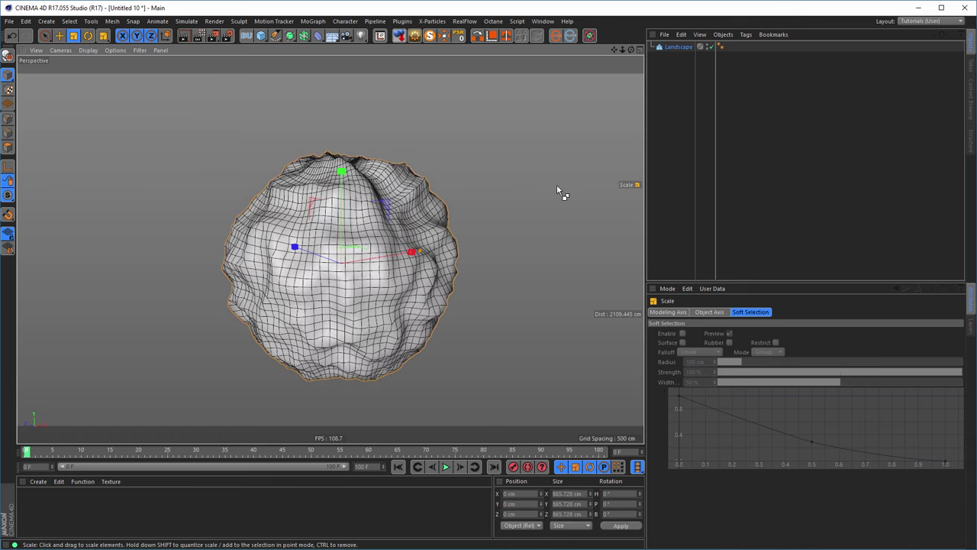
{"action": "key", "text": "ctrl+z"}
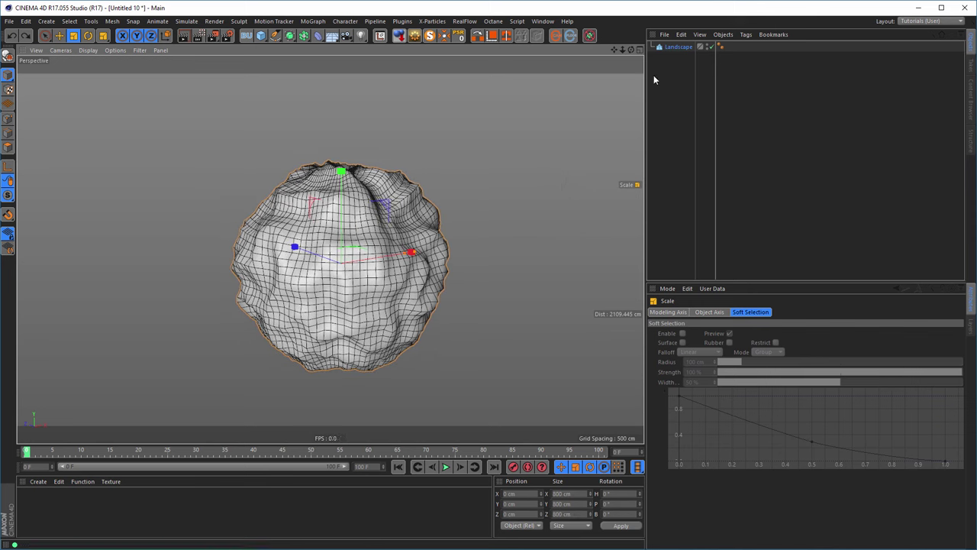
{"action": "left_click", "coordinate": [680, 48]}
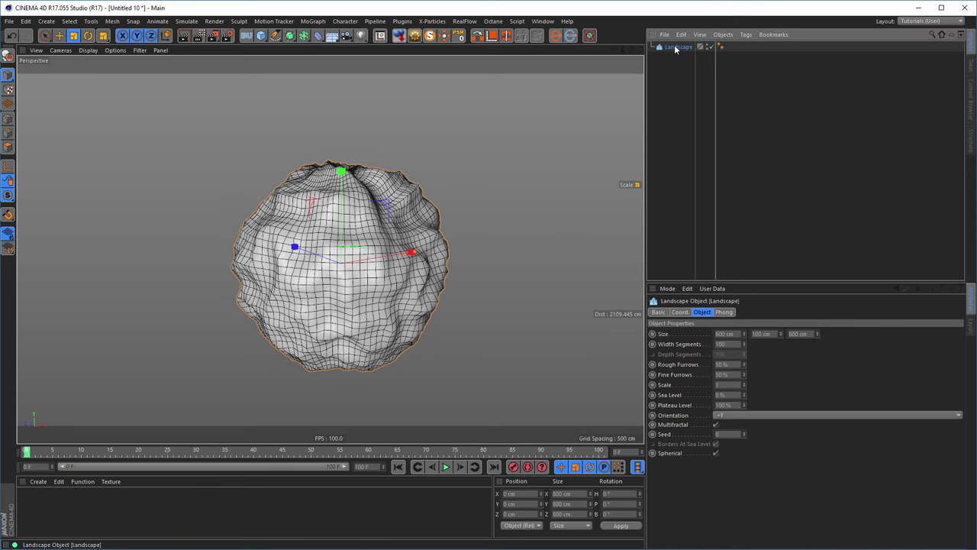
{"action": "left_click", "coordinate": [318, 35]}
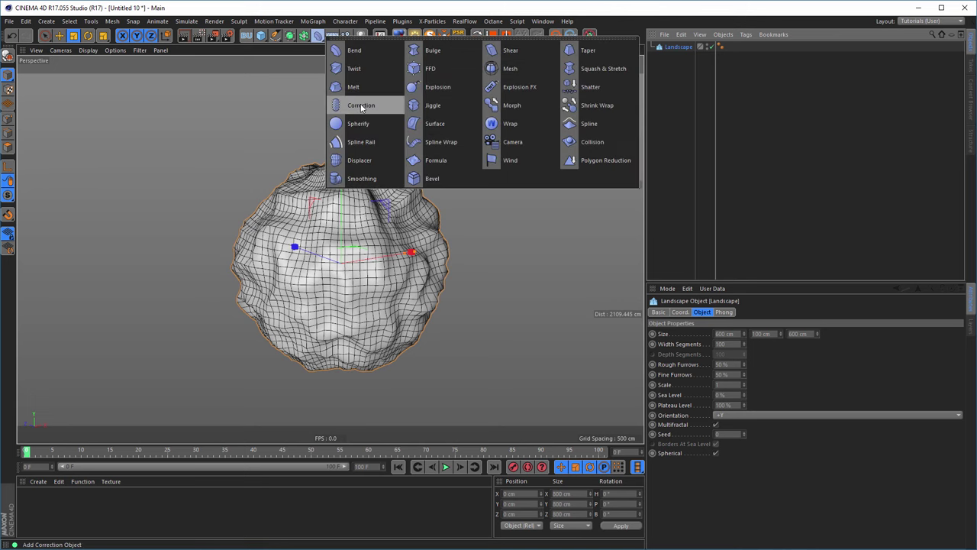
{"action": "left_click", "coordinate": [361, 105], "text": "shift"}
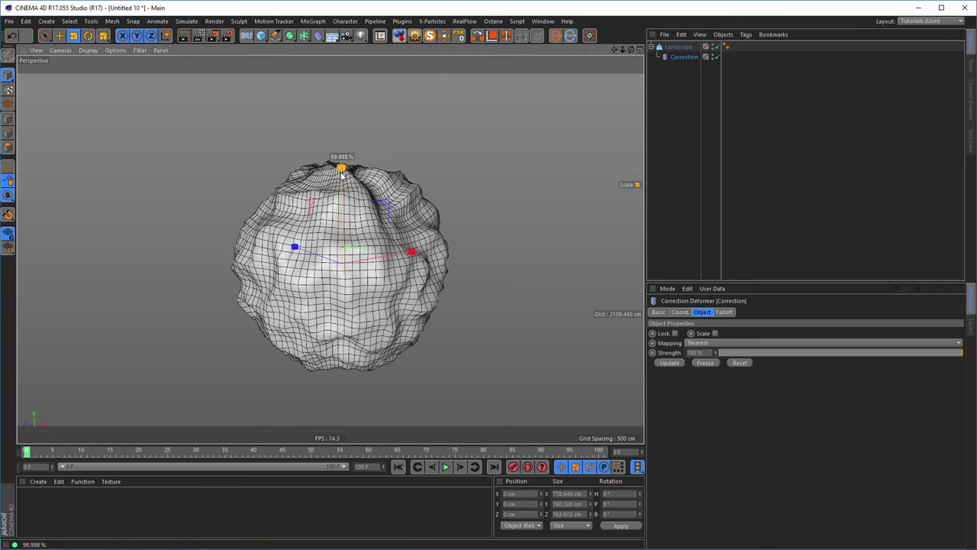
Step: Squash and stretch the rock to roughly 778 × 650 × 1081 cm
{"action": "mouse_move", "coordinate": [341, 169]}
{"action": "left_mouse_down"}
{"action": "mouse_move", "coordinate": [338, 224]}
{"action": "mouse_move", "coordinate": [338, 175]}
{"action": "mouse_move", "coordinate": [349, 199]}
{"action": "mouse_move", "coordinate": [347, 187]}
{"action": "left_mouse_up"}
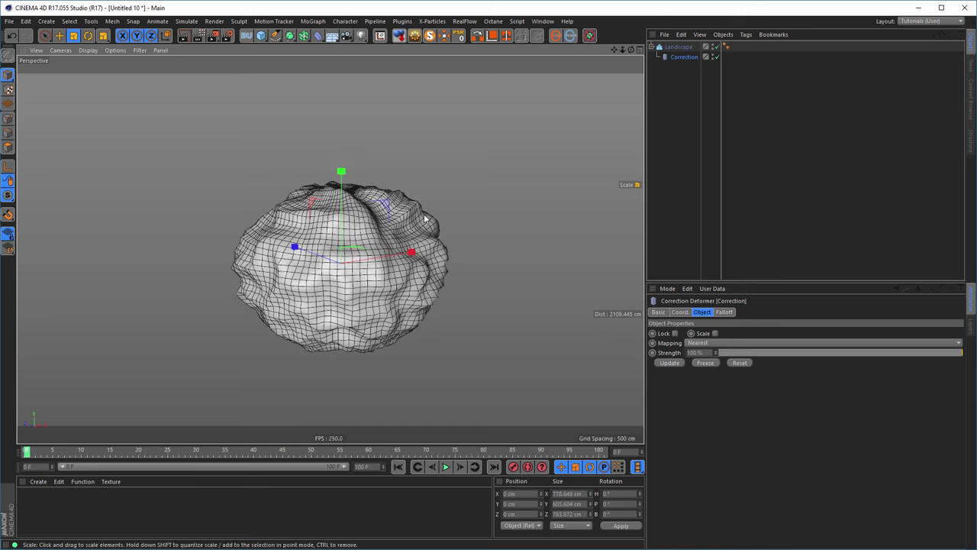
{"action": "left_click_drag", "start_coordinate": [359, 246], "coordinate": [361, 226], "text": "alt"}
{"action": "scroll", "coordinate": [375, 275], "scroll_direction": "up", "scroll_amount": 3}
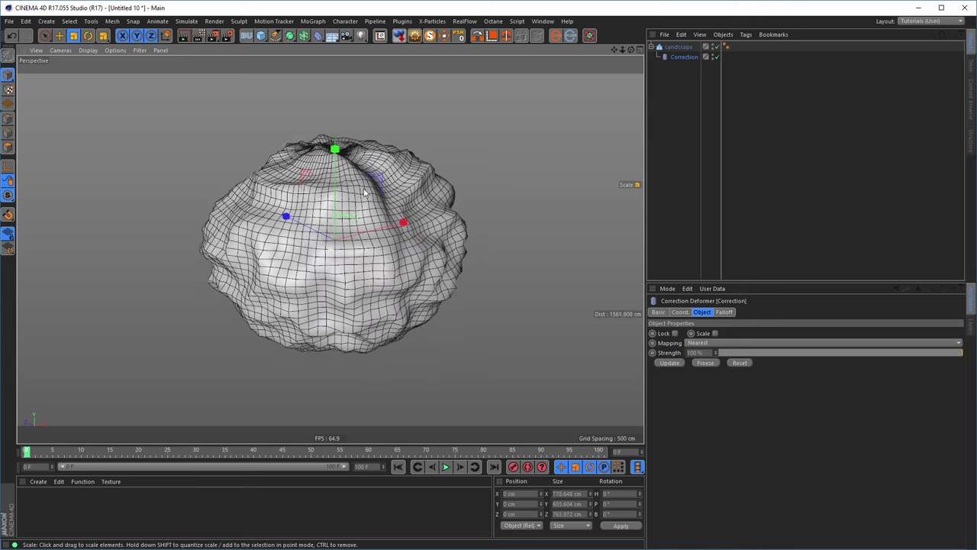
{"action": "left_click_drag", "start_coordinate": [341, 149], "coordinate": [338, 140]}
{"action": "left_click_drag", "start_coordinate": [286, 208], "coordinate": [378, 211]}
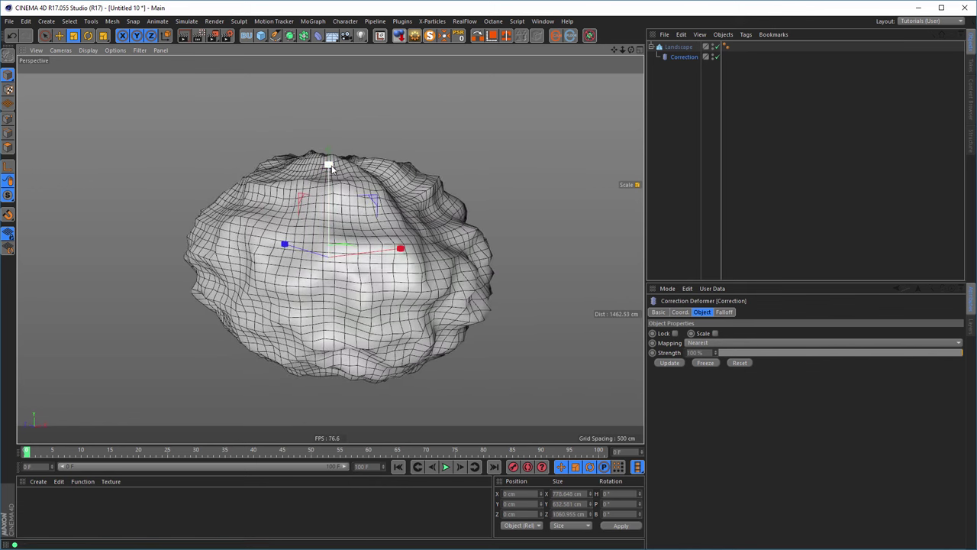
{"action": "left_click_drag", "start_coordinate": [329, 162], "coordinate": [331, 166]}
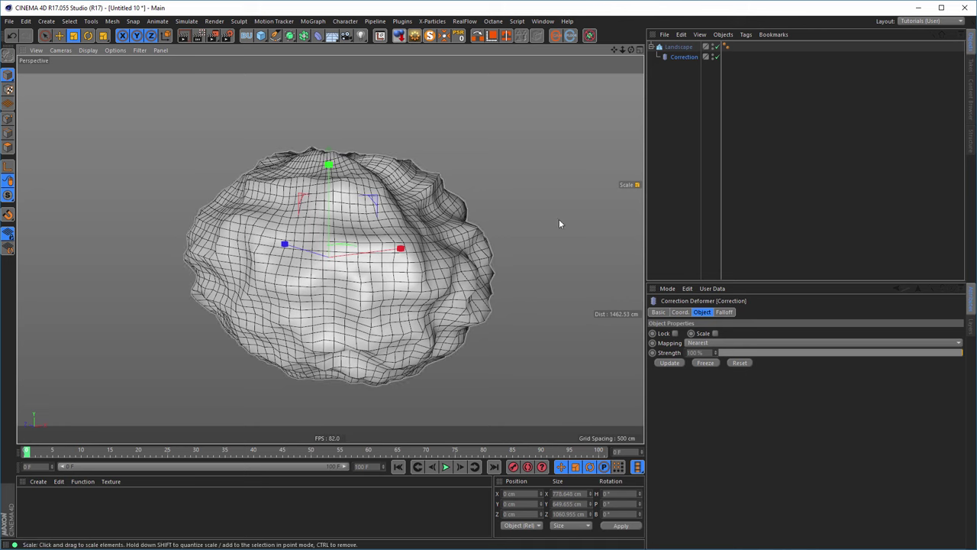
{"action": "left_click", "coordinate": [678, 48]}
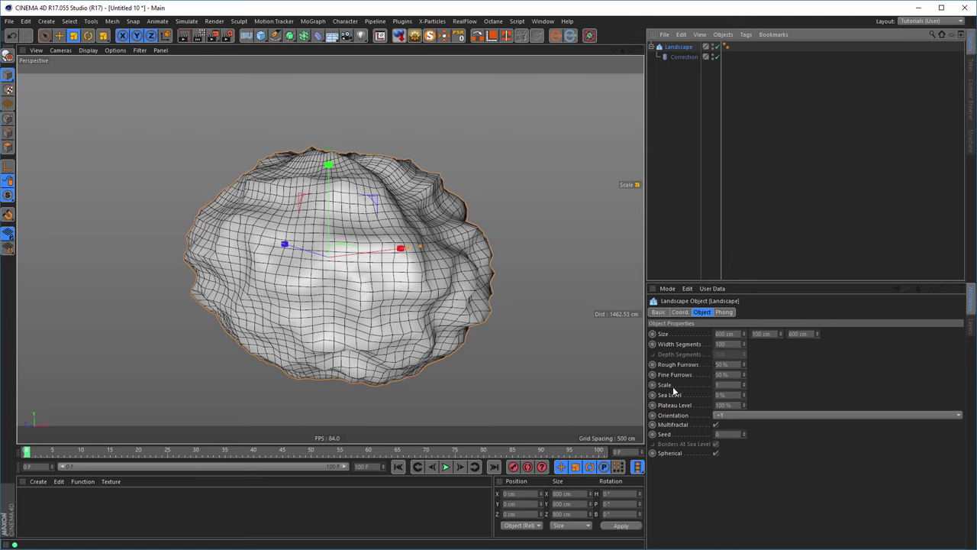
Step: Turn on Multifractal noise and delete the Correction deformer
{"action": "left_click", "coordinate": [716, 426]}
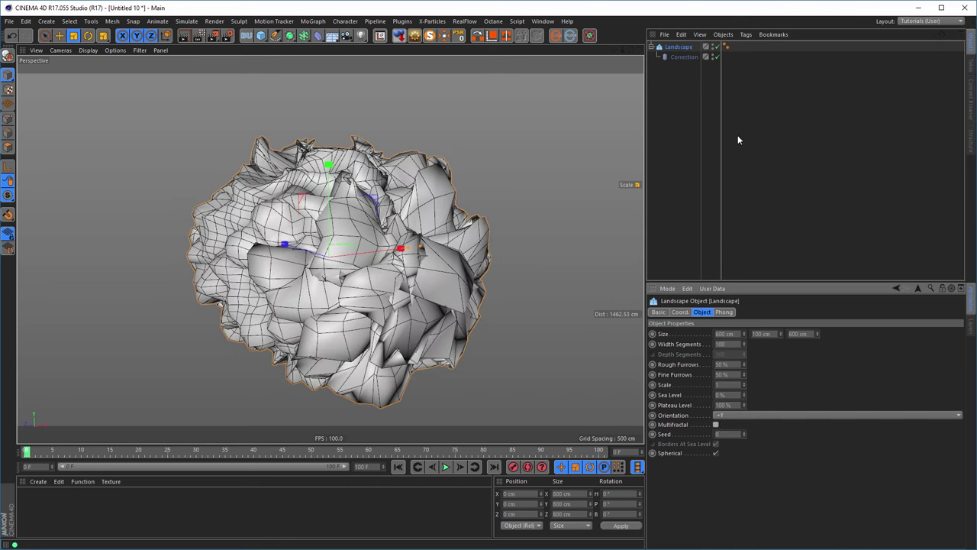
{"action": "left_click", "coordinate": [677, 58]}
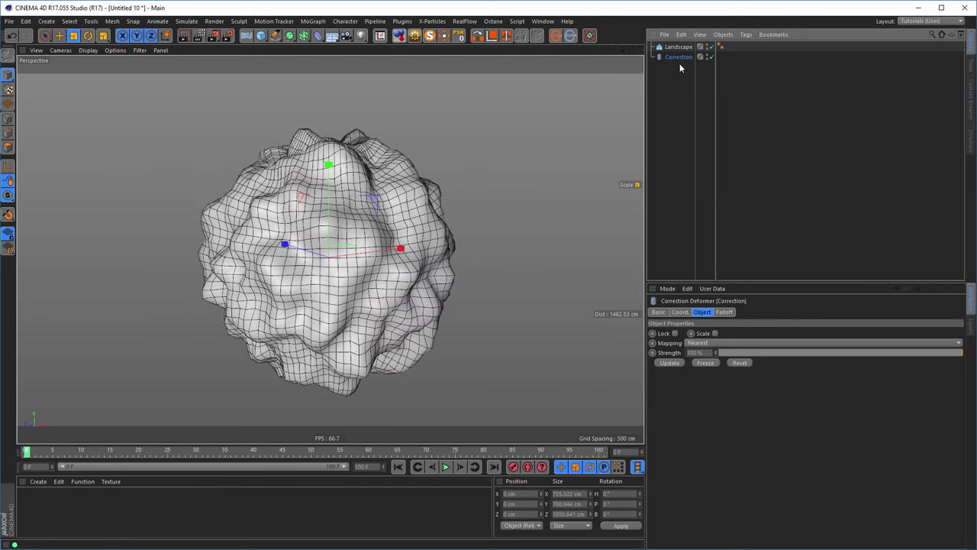
{"action": "key", "text": "Delete"}
{"action": "left_click", "coordinate": [675, 48]}
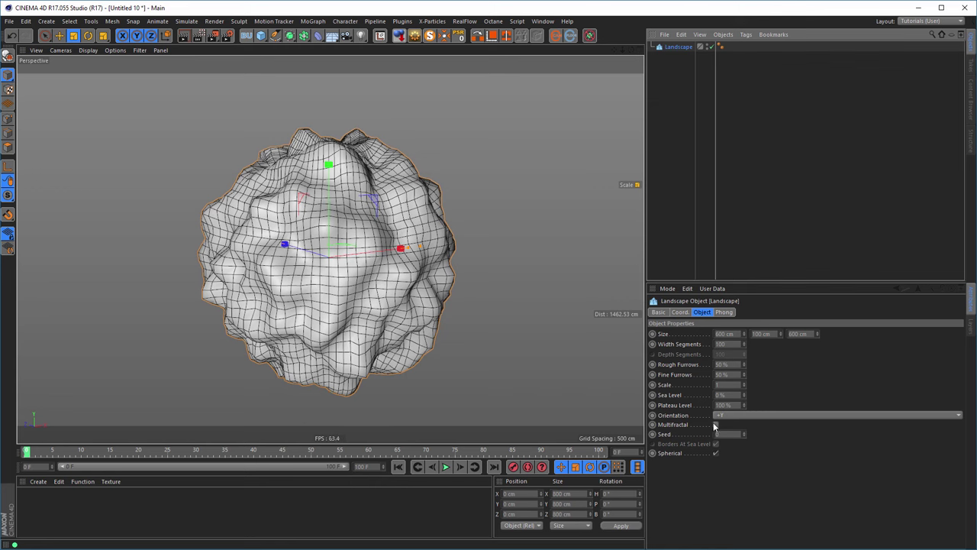
Step: Raise the Landscape seed to 5, Rough Furrows to 100%, and increase its Y size
{"action": "left_click", "coordinate": [745, 431]}
{"action": "left_click", "coordinate": [744, 432]}
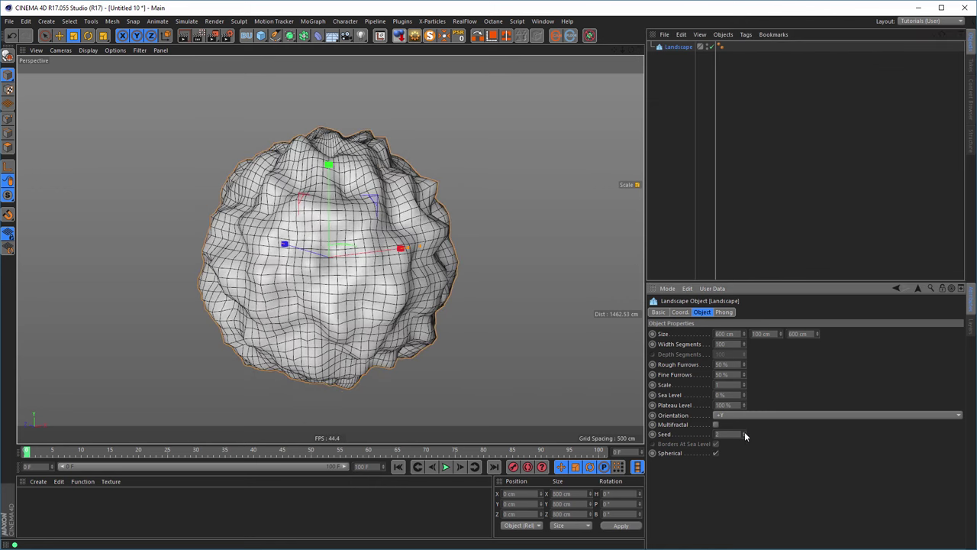
{"action": "left_click", "coordinate": [745, 431]}
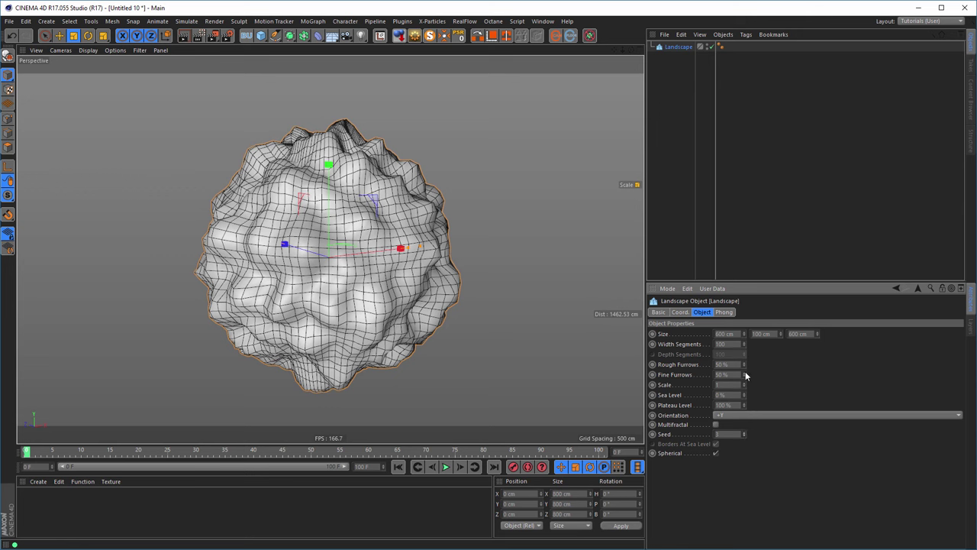
{"action": "left_click_drag", "start_coordinate": [744, 364], "coordinate": [771, 374]}
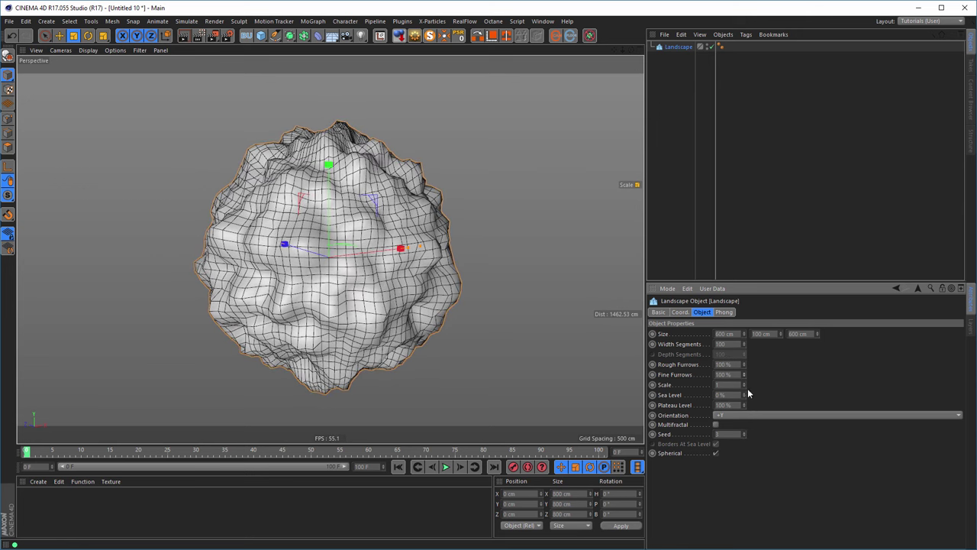
{"action": "left_click", "coordinate": [743, 433]}
{"action": "left_click", "coordinate": [743, 432]}
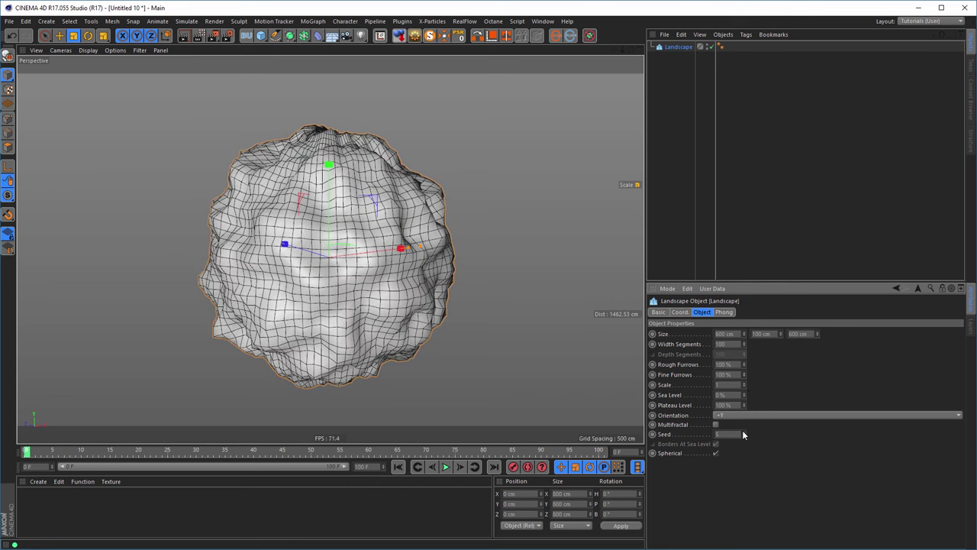
{"action": "mouse_move", "coordinate": [782, 333]}
{"action": "left_mouse_down"}
{"action": "mouse_move", "coordinate": [809, 334]}
{"action": "mouse_move", "coordinate": [787, 339]}
{"action": "left_mouse_up"}
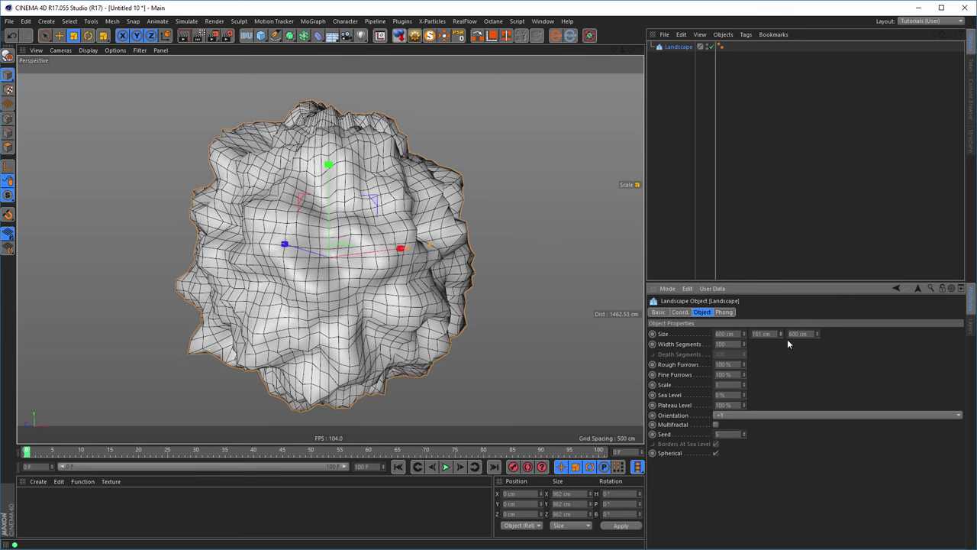
Step: Step the Landscape seed up to 11 and set the noise Scale to about 1.4
{"action": "left_click", "coordinate": [744, 433]}
{"action": "left_click", "coordinate": [744, 432]}
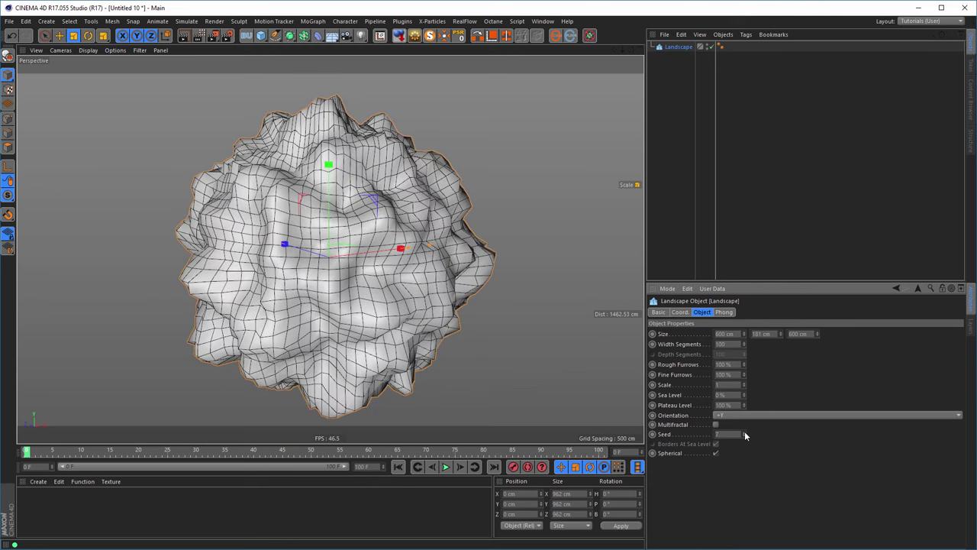
{"action": "left_click", "coordinate": [745, 433]}
{"action": "left_click", "coordinate": [744, 432]}
{"action": "left_click", "coordinate": [744, 433]}
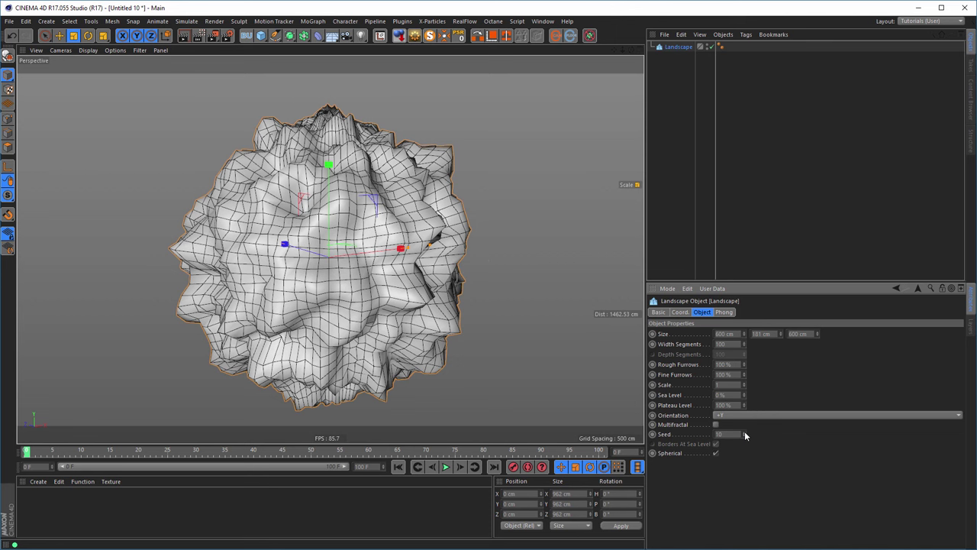
{"action": "left_click", "coordinate": [745, 432]}
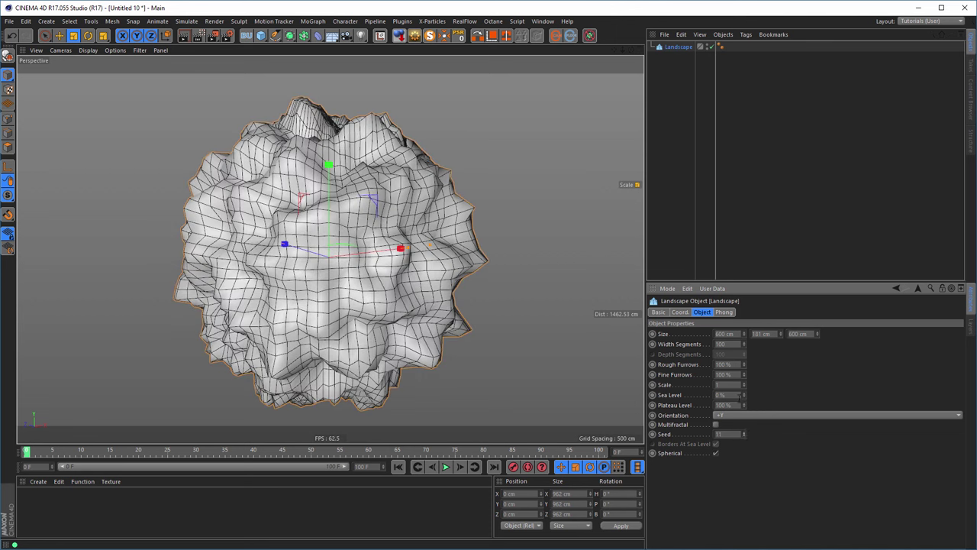
{"action": "left_click_drag", "start_coordinate": [745, 389], "coordinate": [745, 372]}
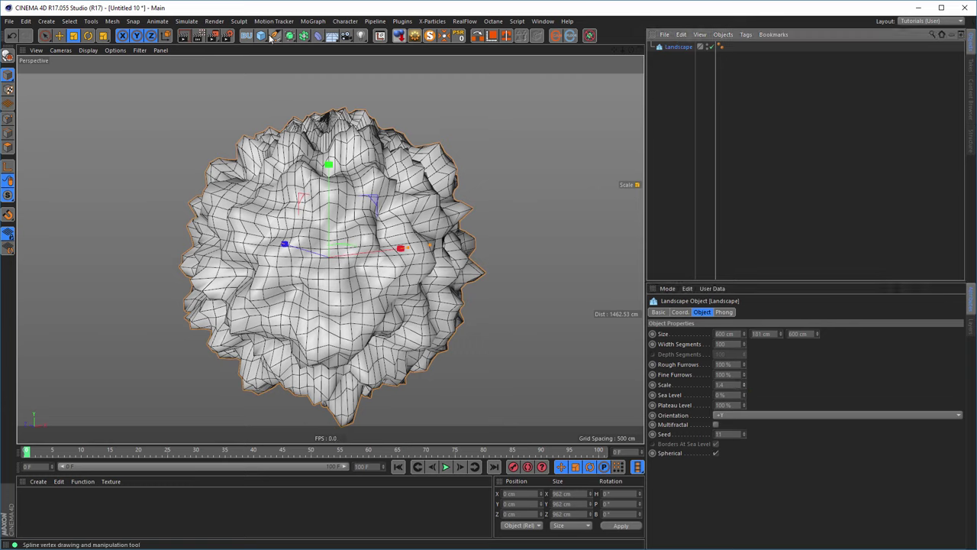
Step: Add a Correction deformer and scale the rock to about 910 × 686 × 1249 cm
{"action": "left_click", "coordinate": [318, 36]}
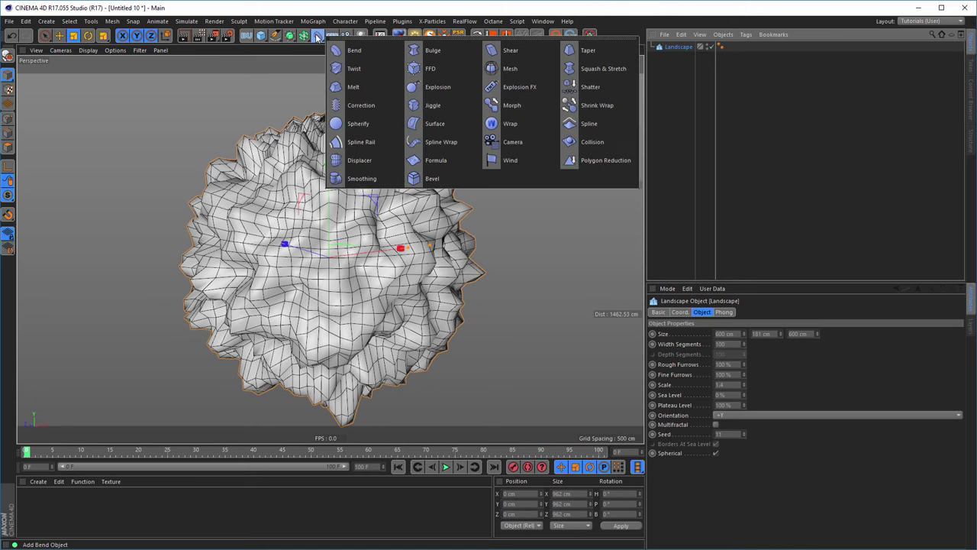
{"action": "left_click", "coordinate": [359, 106]}
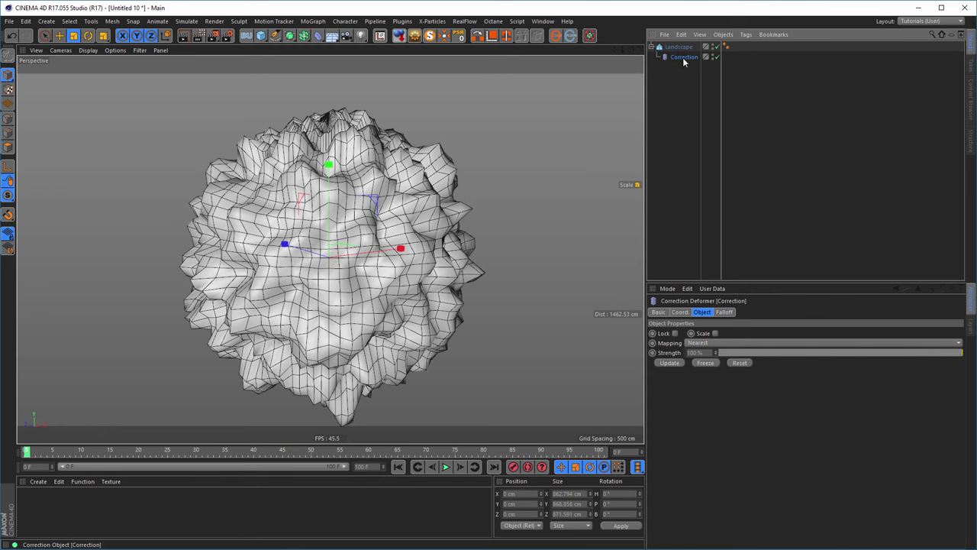
{"action": "key", "text": "t"}
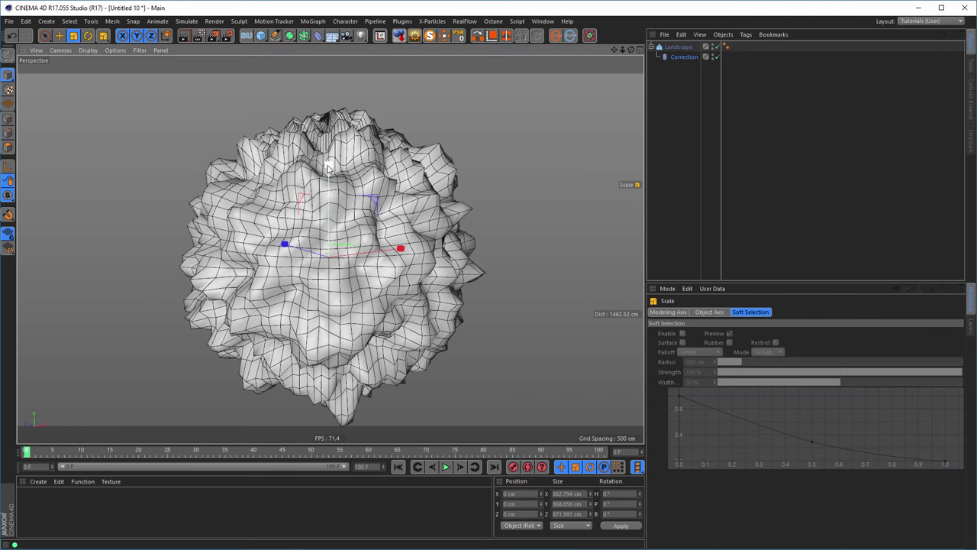
{"action": "left_click_drag", "start_coordinate": [328, 168], "coordinate": [328, 189]}
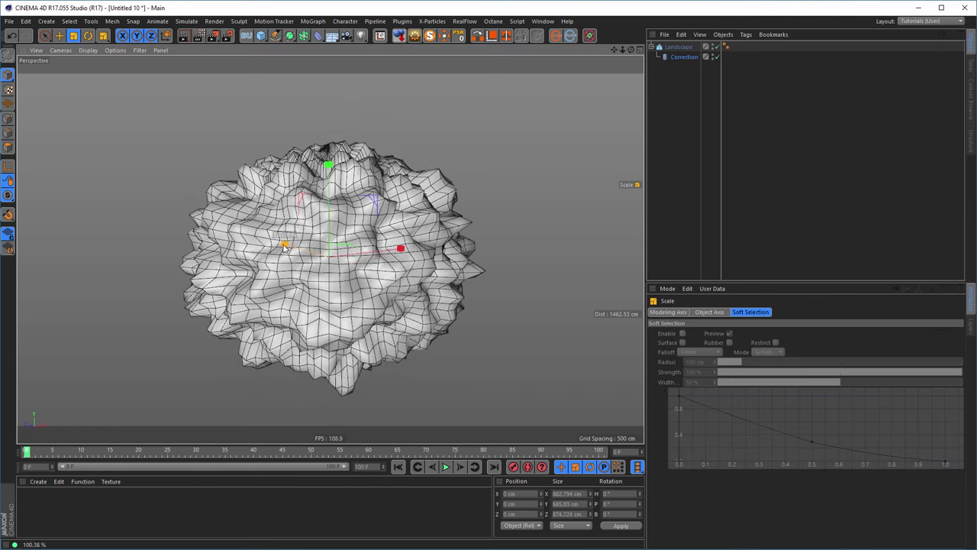
{"action": "left_click_drag", "start_coordinate": [284, 246], "coordinate": [298, 251]}
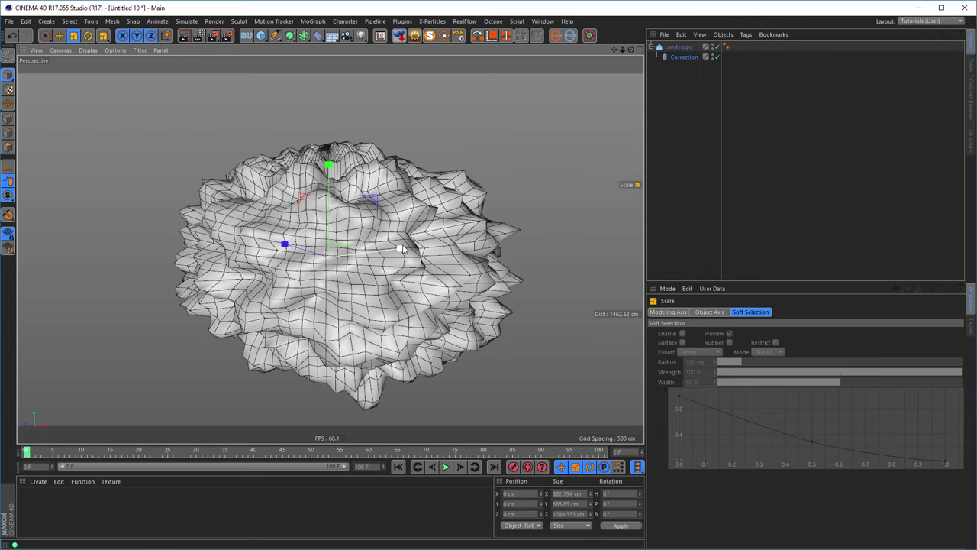
{"action": "left_click_drag", "start_coordinate": [401, 249], "coordinate": [415, 227]}
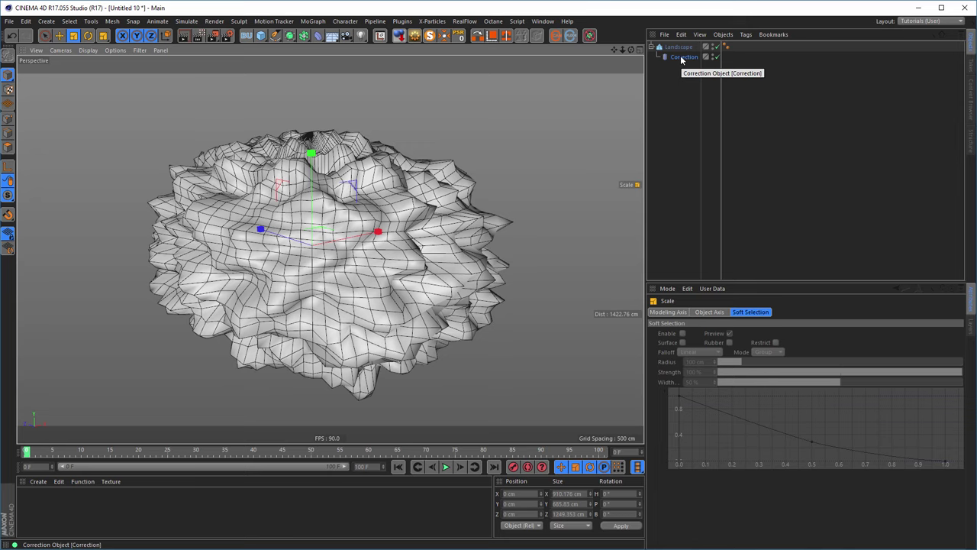
{"action": "left_click_drag", "start_coordinate": [446, 254], "coordinate": [374, 200], "text": "alt"}
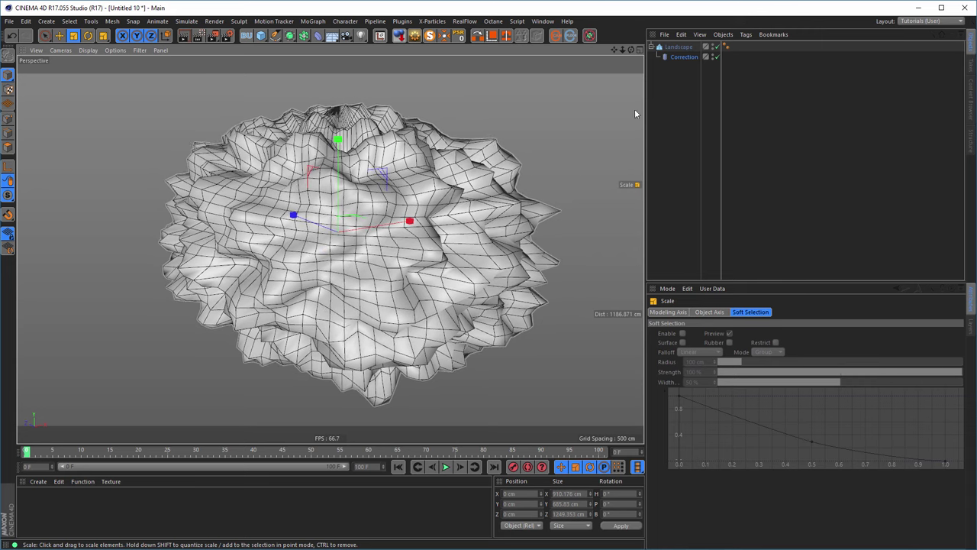
Step: Bake the Landscape with Current State to Object, disable the original, and edit the copy's points
{"action": "left_click", "coordinate": [677, 48]}
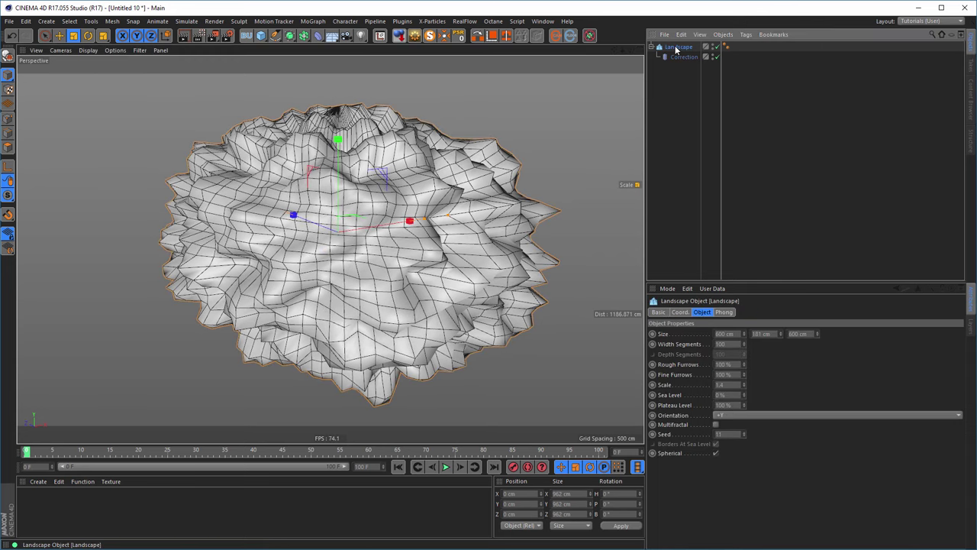
{"action": "right_click", "coordinate": [676, 50]}
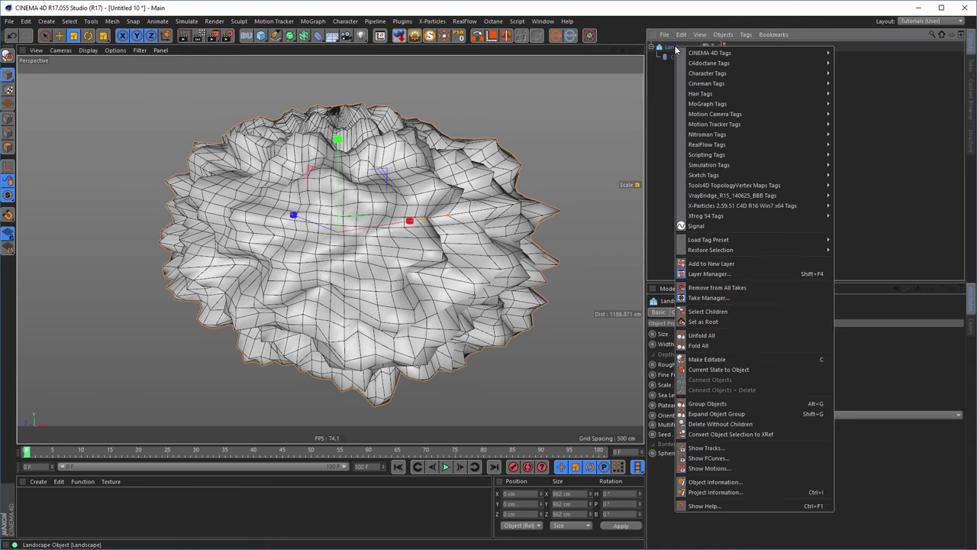
{"action": "left_click", "coordinate": [707, 371]}
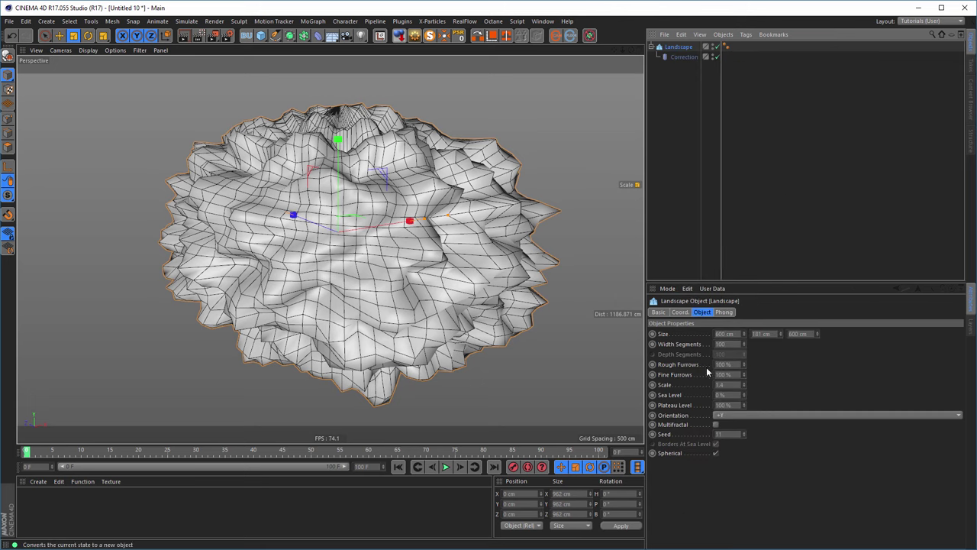
{"action": "left_click", "coordinate": [717, 47]}
{"action": "left_click", "coordinate": [653, 46]}
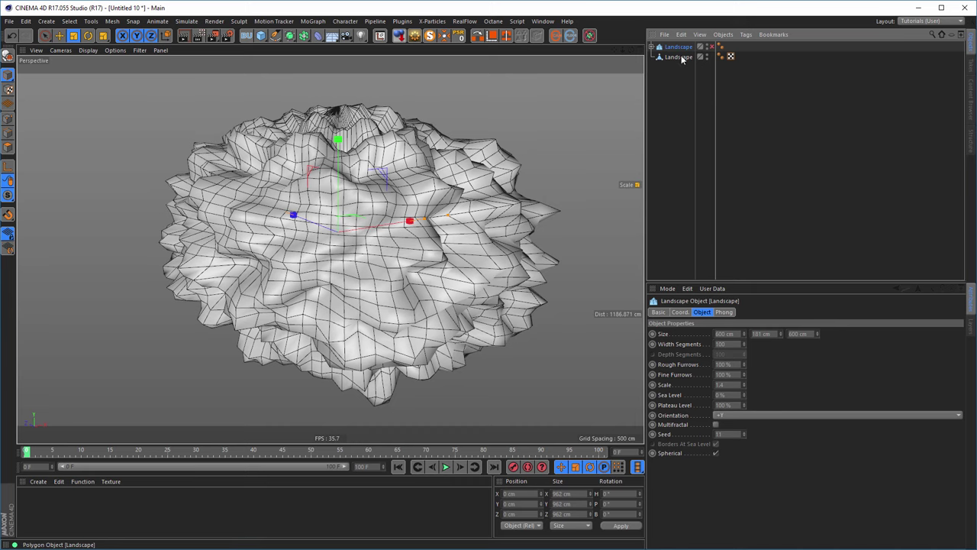
{"action": "left_click", "coordinate": [678, 57]}
{"action": "left_click_drag", "start_coordinate": [461, 221], "coordinate": [393, 210], "text": "alt"}
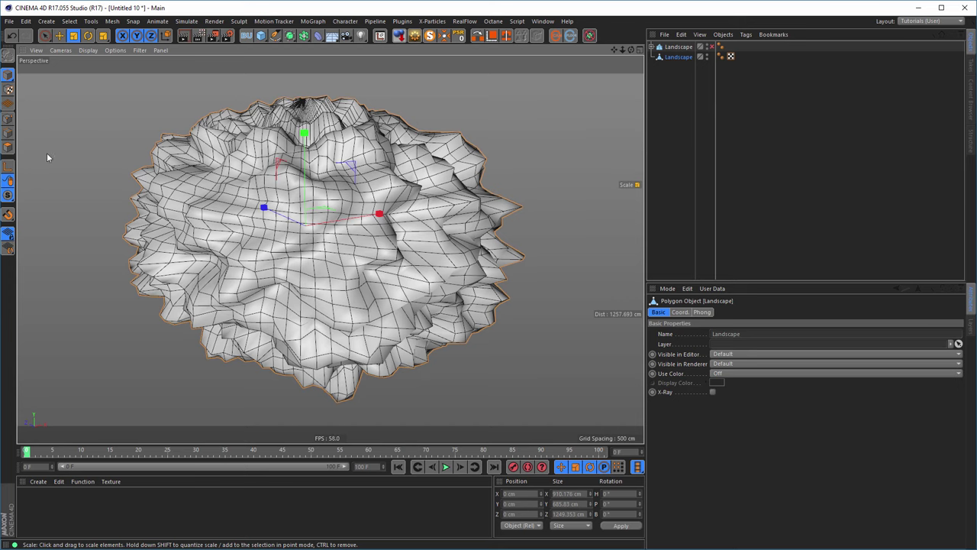
{"action": "left_click", "coordinate": [8, 119]}
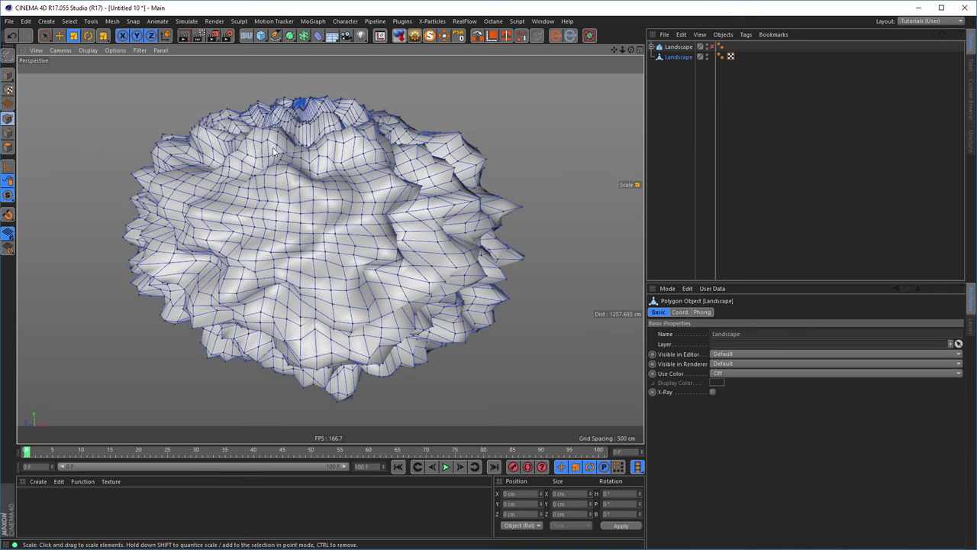
Step: Pull the rock's upper-right region outward with the Magnet tool at about 193 cm radius
{"action": "right_click", "coordinate": [567, 143]}
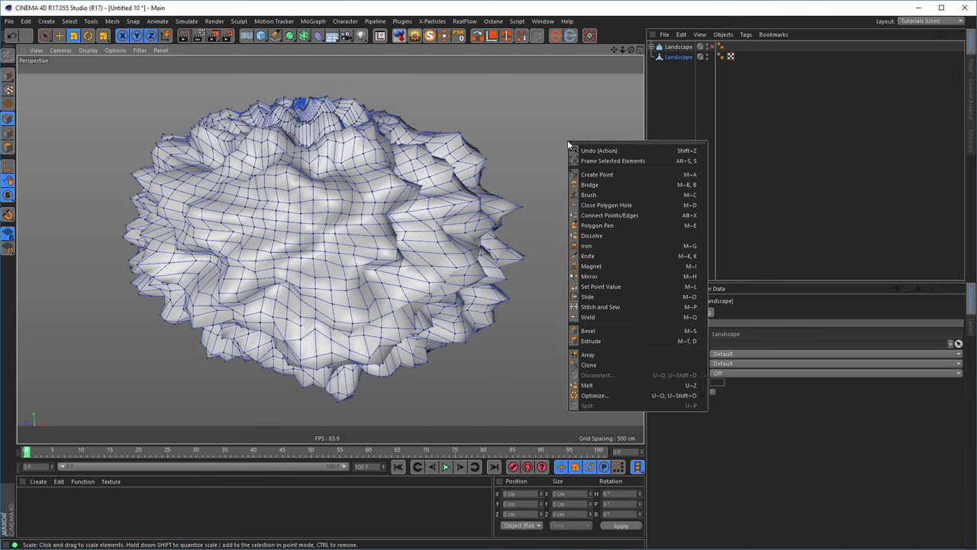
{"action": "left_click", "coordinate": [615, 267]}
{"action": "mouse_move", "coordinate": [396, 208]}
{"action": "left_mouse_down", "text": "alt"}
{"action": "mouse_move", "coordinate": [445, 223]}
{"action": "mouse_move", "coordinate": [451, 207]}
{"action": "mouse_move", "coordinate": [435, 193]}
{"action": "mouse_move", "coordinate": [388, 199]}
{"action": "mouse_move", "coordinate": [407, 184]}
{"action": "mouse_move", "coordinate": [395, 182]}
{"action": "mouse_move", "coordinate": [430, 166]}
{"action": "mouse_move", "coordinate": [347, 169]}
{"action": "left_mouse_up", "text": "alt"}
{"action": "left_click_drag", "start_coordinate": [397, 194], "coordinate": [416, 222], "text": "alt"}
{"action": "middle_click_drag", "start_coordinate": [416, 222], "coordinate": [458, 190]}
{"action": "mouse_move", "coordinate": [458, 190]}
{"action": "left_mouse_down", "text": "alt"}
{"action": "mouse_move", "coordinate": [434, 197]}
{"action": "mouse_move", "coordinate": [371, 204]}
{"action": "mouse_move", "coordinate": [415, 191]}
{"action": "mouse_move", "coordinate": [384, 195]}
{"action": "mouse_move", "coordinate": [382, 206]}
{"action": "mouse_move", "coordinate": [359, 216]}
{"action": "mouse_move", "coordinate": [370, 235]}
{"action": "mouse_move", "coordinate": [349, 254]}
{"action": "mouse_move", "coordinate": [295, 249]}
{"action": "mouse_move", "coordinate": [390, 261]}
{"action": "mouse_move", "coordinate": [361, 264]}
{"action": "mouse_move", "coordinate": [414, 246]}
{"action": "mouse_move", "coordinate": [424, 223]}
{"action": "mouse_move", "coordinate": [506, 222]}
{"action": "mouse_move", "coordinate": [423, 213]}
{"action": "mouse_move", "coordinate": [453, 211]}
{"action": "mouse_move", "coordinate": [430, 203]}
{"action": "mouse_move", "coordinate": [464, 210]}
{"action": "mouse_move", "coordinate": [443, 226]}
{"action": "mouse_move", "coordinate": [449, 248]}
{"action": "mouse_move", "coordinate": [468, 245]}
{"action": "mouse_move", "coordinate": [418, 219]}
{"action": "mouse_move", "coordinate": [404, 191]}
{"action": "mouse_move", "coordinate": [386, 183]}
{"action": "mouse_move", "coordinate": [367, 198]}
{"action": "mouse_move", "coordinate": [271, 208]}
{"action": "mouse_move", "coordinate": [343, 198]}
{"action": "mouse_move", "coordinate": [334, 193]}
{"action": "mouse_move", "coordinate": [341, 179]}
{"action": "mouse_move", "coordinate": [371, 203]}
{"action": "mouse_move", "coordinate": [280, 206]}
{"action": "mouse_move", "coordinate": [350, 228]}
{"action": "mouse_move", "coordinate": [336, 243]}
{"action": "mouse_move", "coordinate": [481, 250]}
{"action": "mouse_move", "coordinate": [388, 249]}
{"action": "left_mouse_up", "text": "alt"}
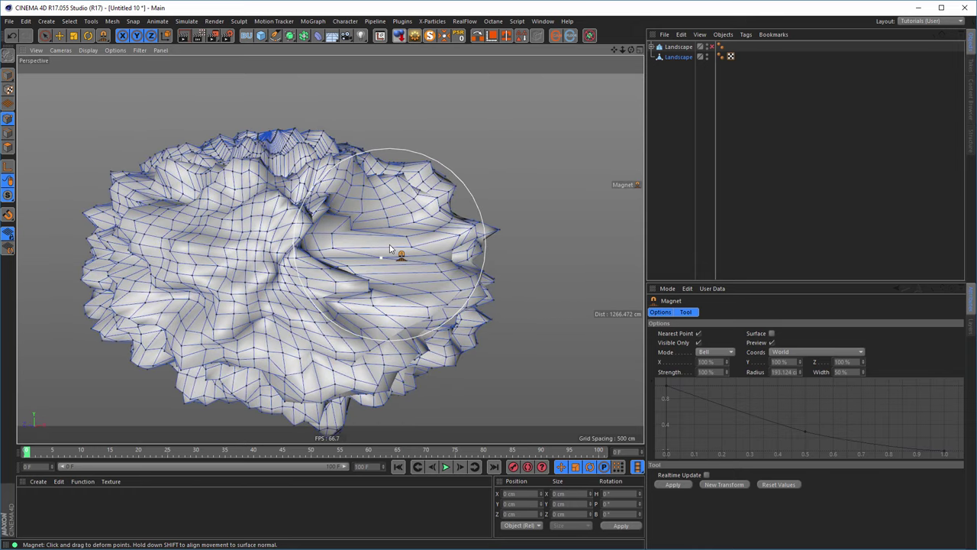
{"action": "left_click_drag", "start_coordinate": [390, 249], "coordinate": [467, 161]}
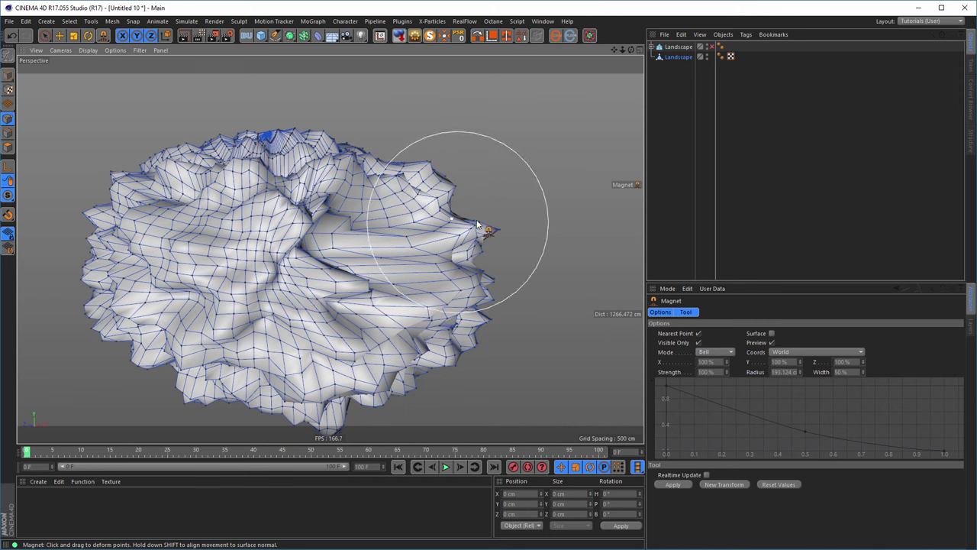
{"action": "left_click", "coordinate": [674, 58]}
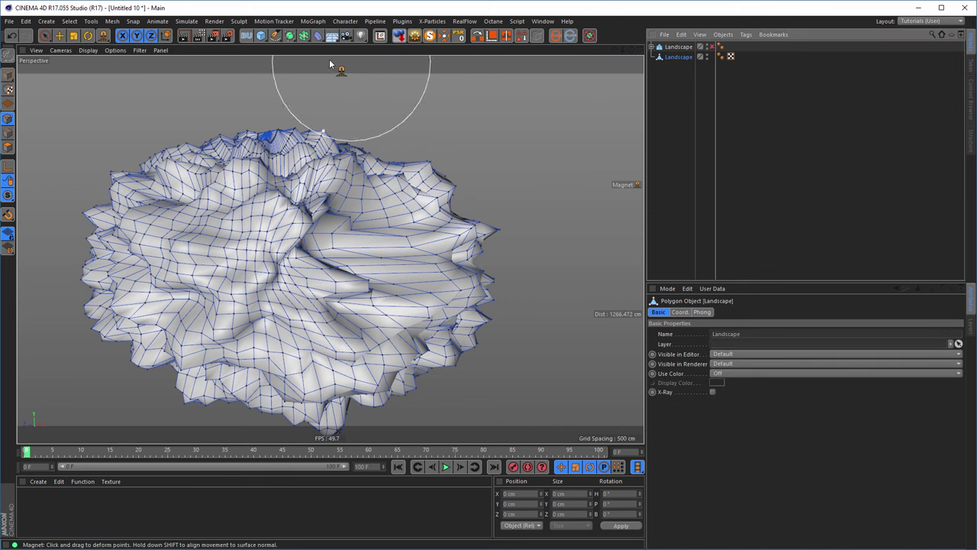
{"action": "left_click", "coordinate": [318, 36]}
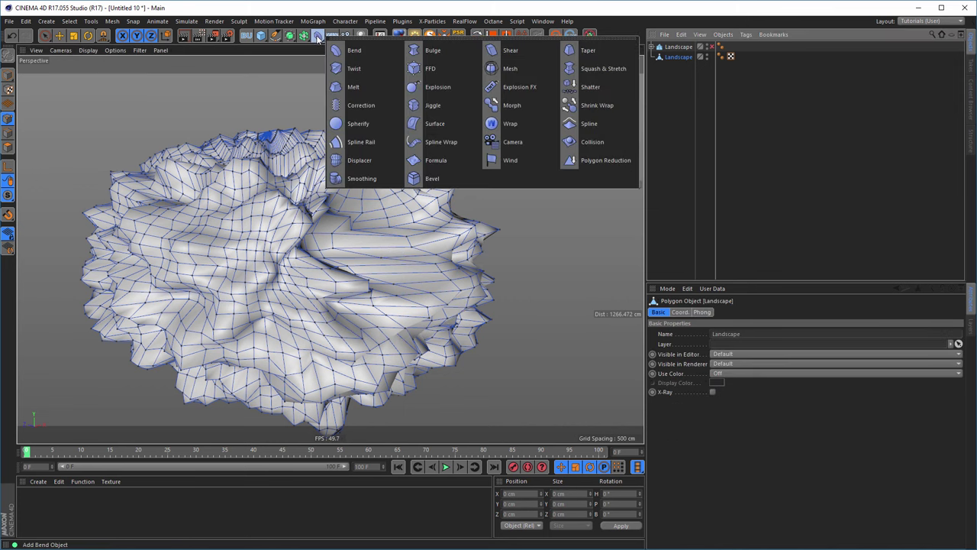
Step: Add a Smoothing deformer limited by a spherical falloff
{"action": "left_click", "coordinate": [365, 180]}
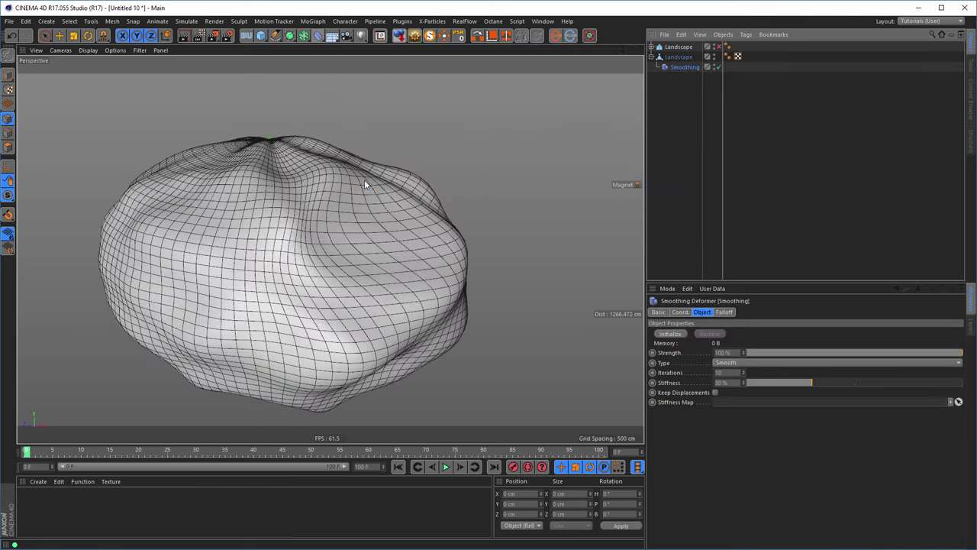
{"action": "left_click_drag", "start_coordinate": [399, 214], "coordinate": [420, 252], "text": "alt"}
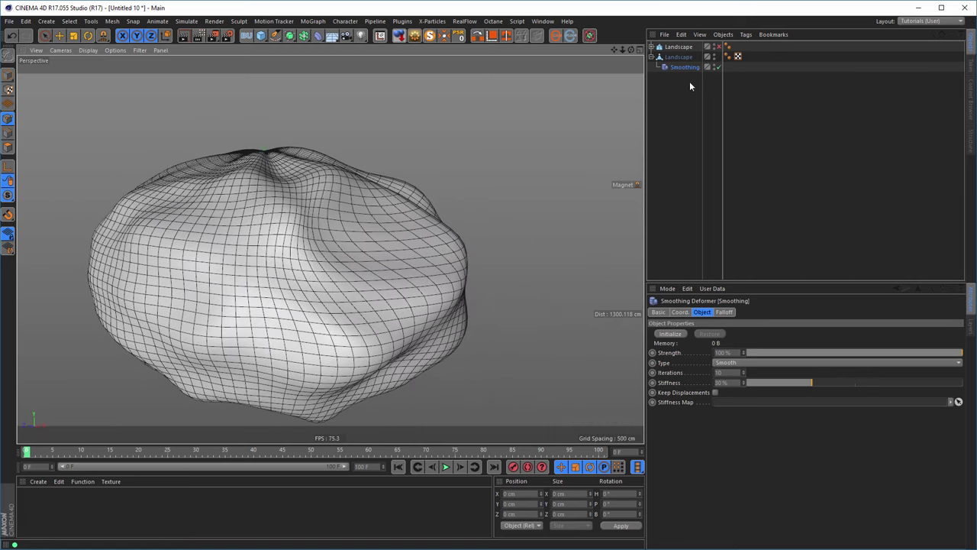
{"action": "key", "text": "q"}
{"action": "key", "text": "q"}
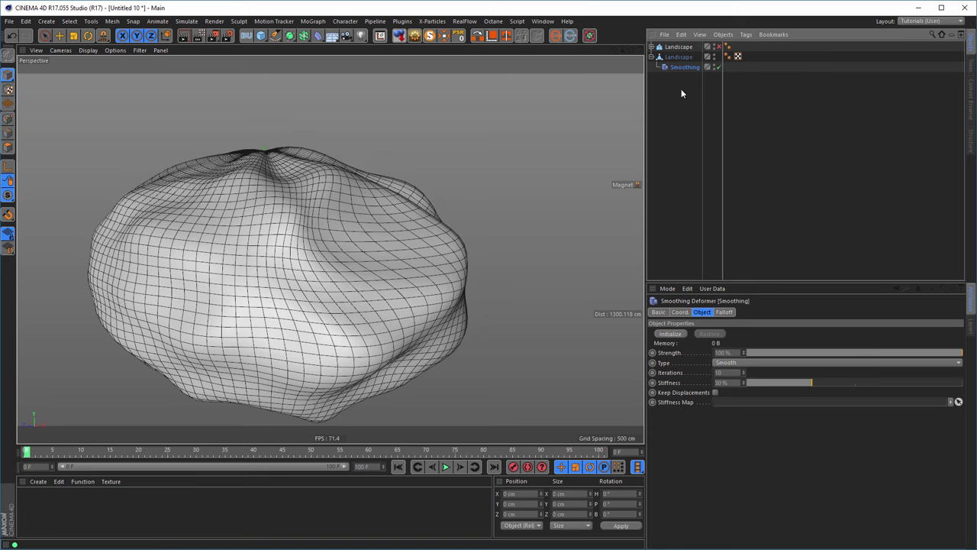
{"action": "left_click", "coordinate": [723, 313]}
{"action": "left_click", "coordinate": [718, 336]}
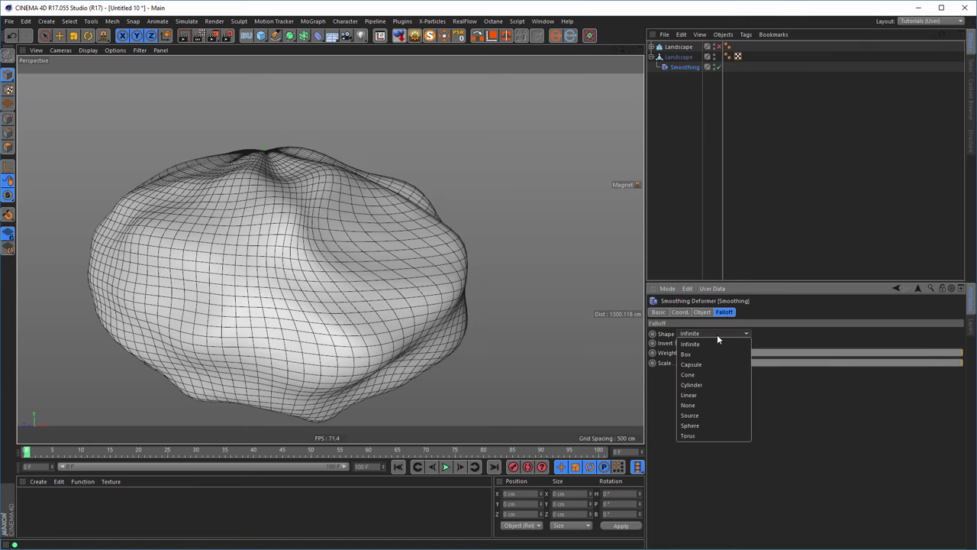
{"action": "left_click", "coordinate": [713, 423]}
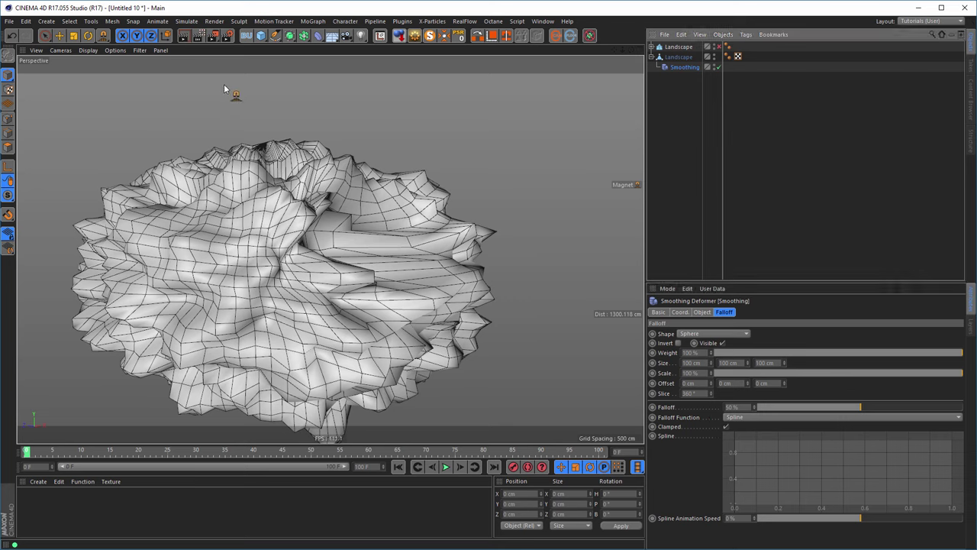
Step: Move the smoothing falloff sphere back along Z and up
{"action": "left_click", "coordinate": [60, 36]}
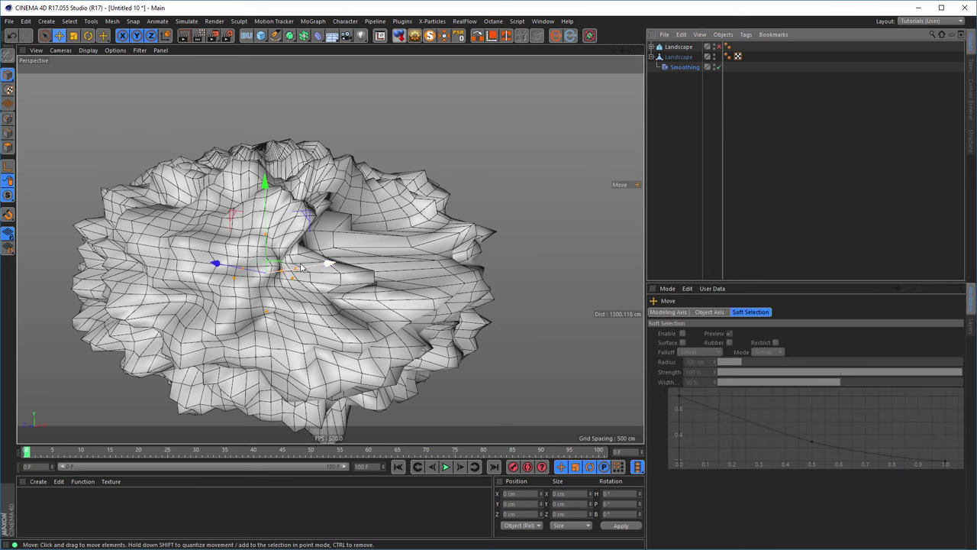
{"action": "left_click_drag", "start_coordinate": [223, 264], "coordinate": [243, 279]}
{"action": "left_click_drag", "start_coordinate": [329, 299], "coordinate": [336, 299]}
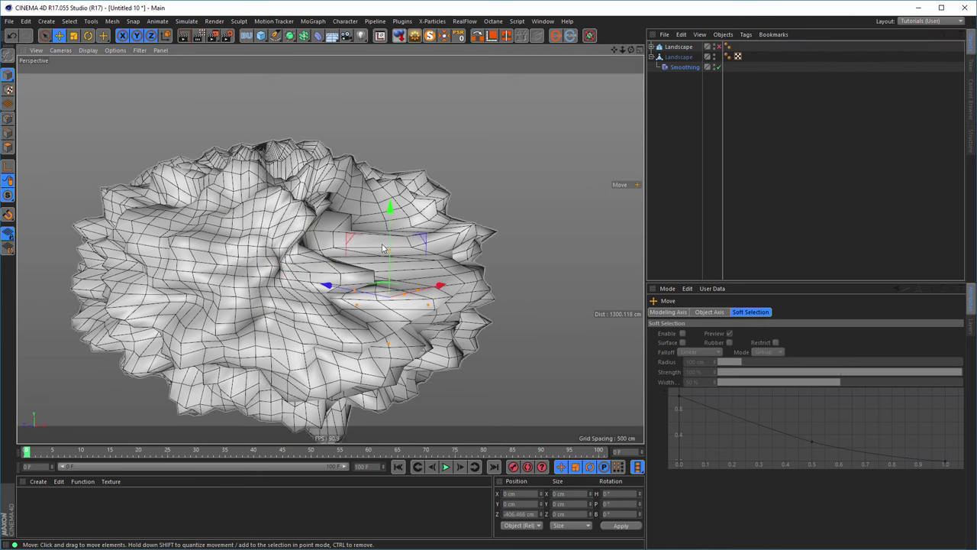
{"action": "left_click_drag", "start_coordinate": [397, 210], "coordinate": [407, 164]}
Step: Scale the soft-selected region up to about 240%, shrink it slightly, and raise it along Y
{"action": "key", "text": "t"}
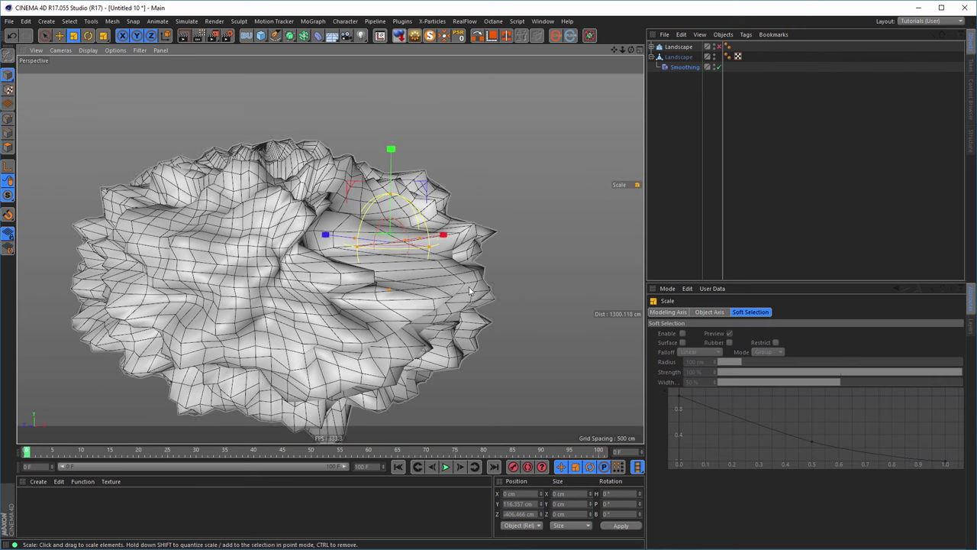
{"action": "left_click_drag", "start_coordinate": [496, 211], "coordinate": [617, 345]}
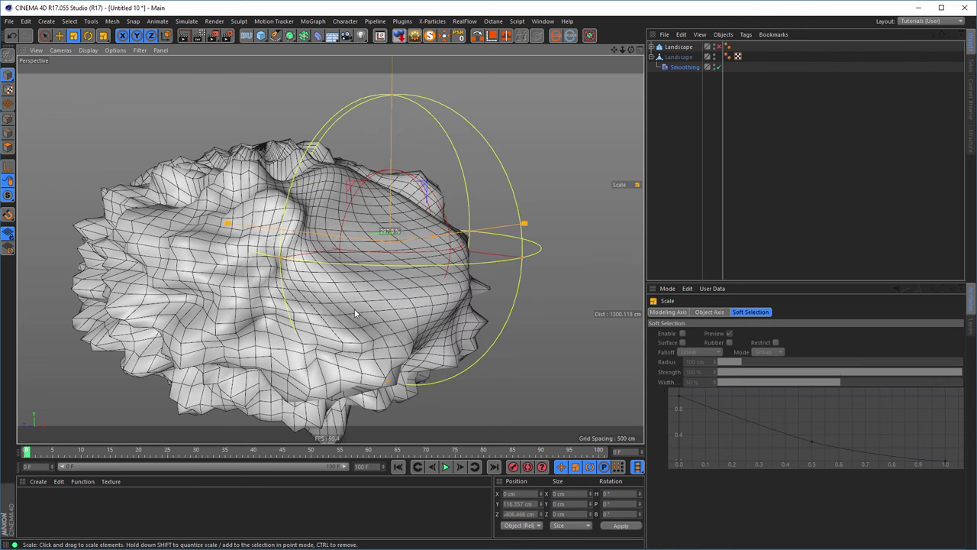
{"action": "left_click_drag", "start_coordinate": [382, 276], "coordinate": [375, 226], "text": "alt"}
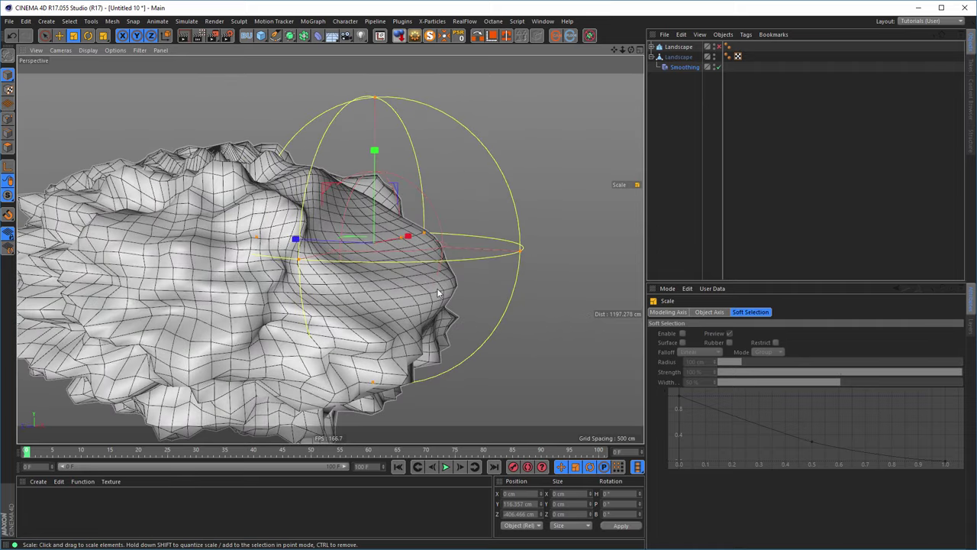
{"action": "left_click_drag", "start_coordinate": [497, 334], "coordinate": [406, 257]}
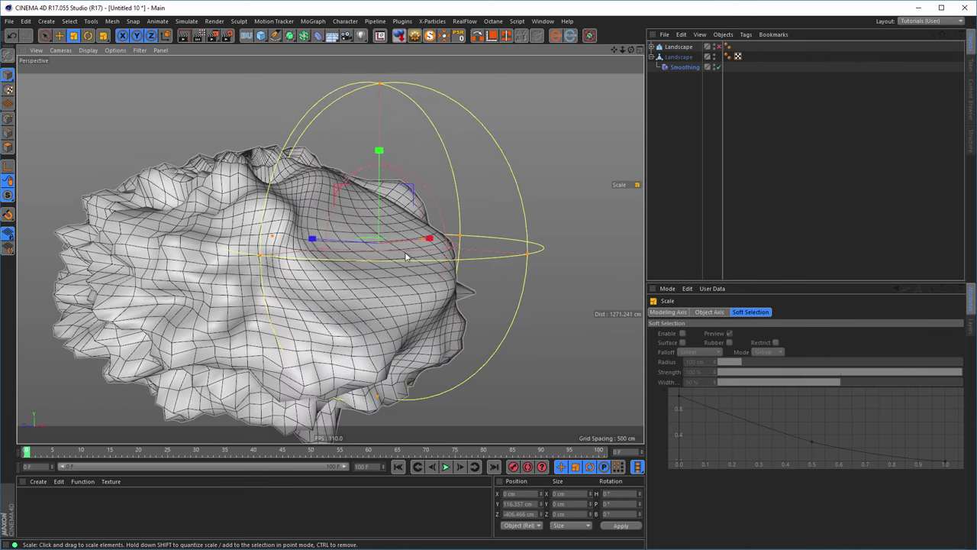
{"action": "key", "text": "e"}
{"action": "left_click_drag", "start_coordinate": [379, 175], "coordinate": [378, 158]}
{"action": "mouse_move", "coordinate": [382, 229]}
{"action": "left_mouse_down", "text": "alt"}
{"action": "mouse_move", "coordinate": [326, 229]}
{"action": "mouse_move", "coordinate": [374, 215]}
{"action": "left_mouse_up", "text": "alt"}
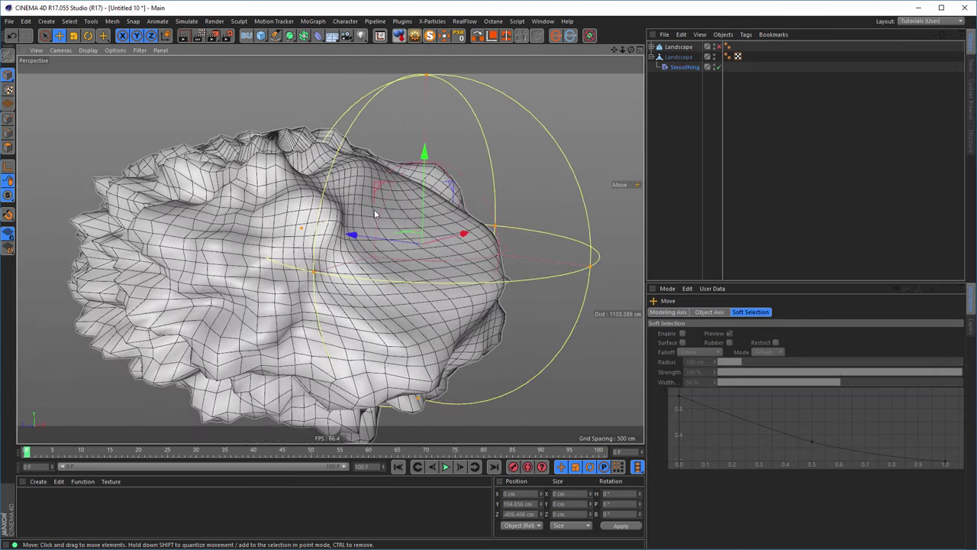
Step: Bake the smoothed landscape via Current State to Object and delete the original with its deformer
{"action": "right_click", "coordinate": [677, 56]}
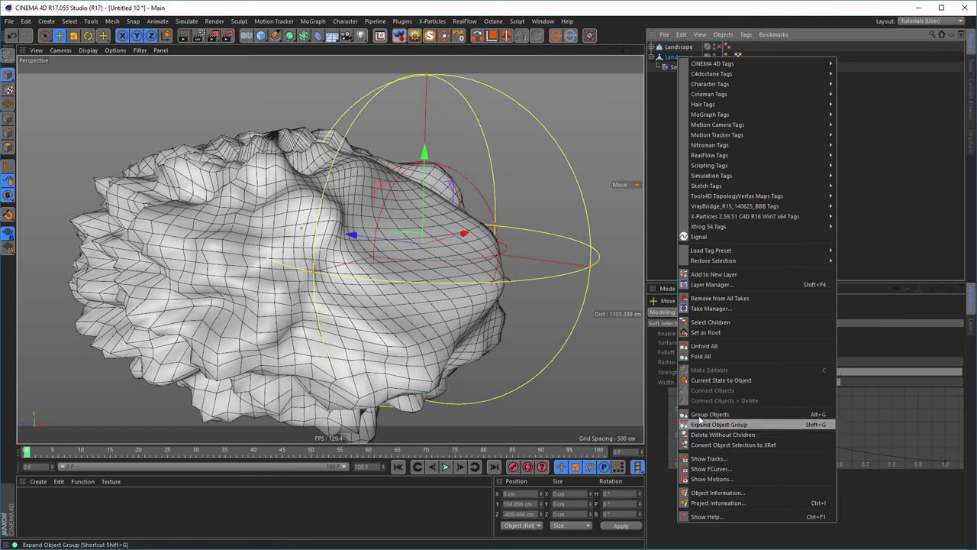
{"action": "left_click", "coordinate": [721, 380]}
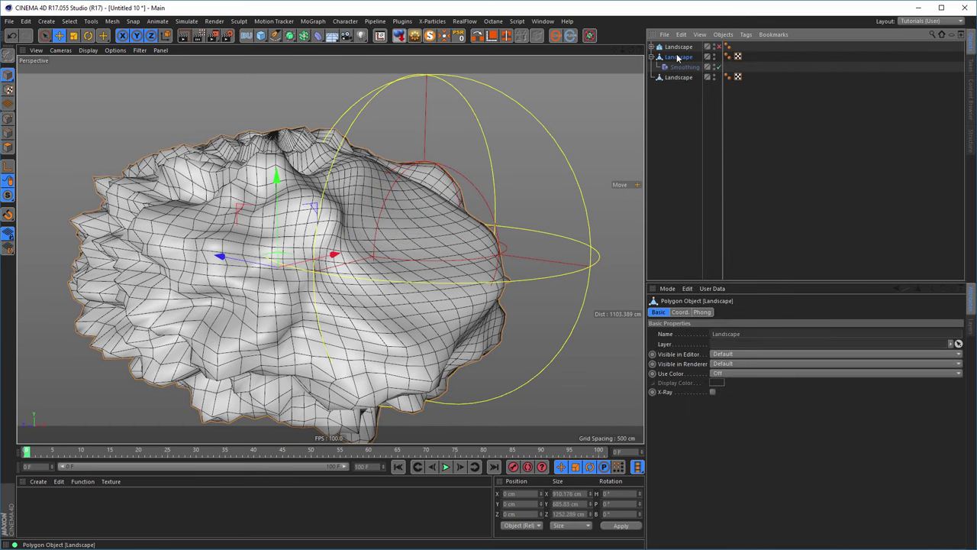
{"action": "key", "text": "Delete"}
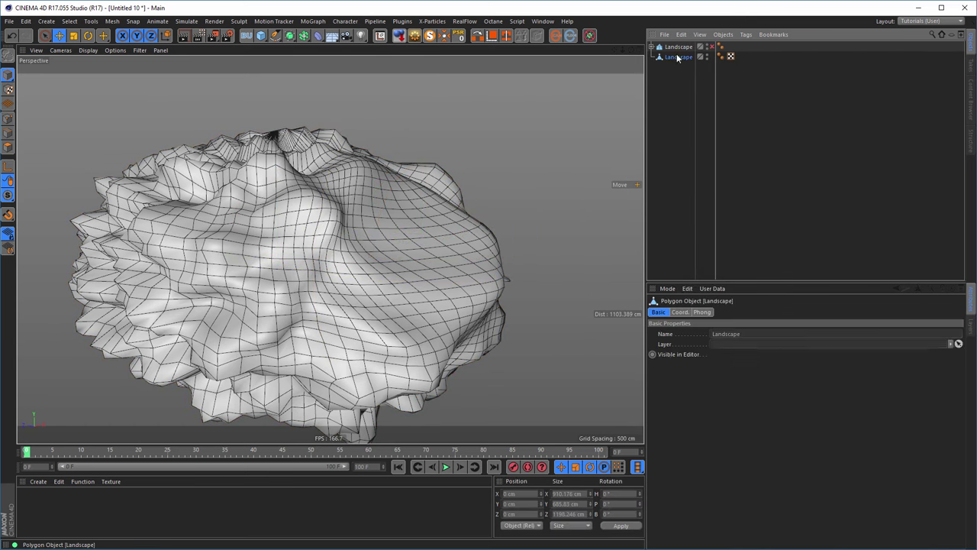
{"action": "left_click", "coordinate": [9, 119]}
Step: Pick the Magnet tool and set its two axis values to 0
{"action": "right_click", "coordinate": [559, 166]}
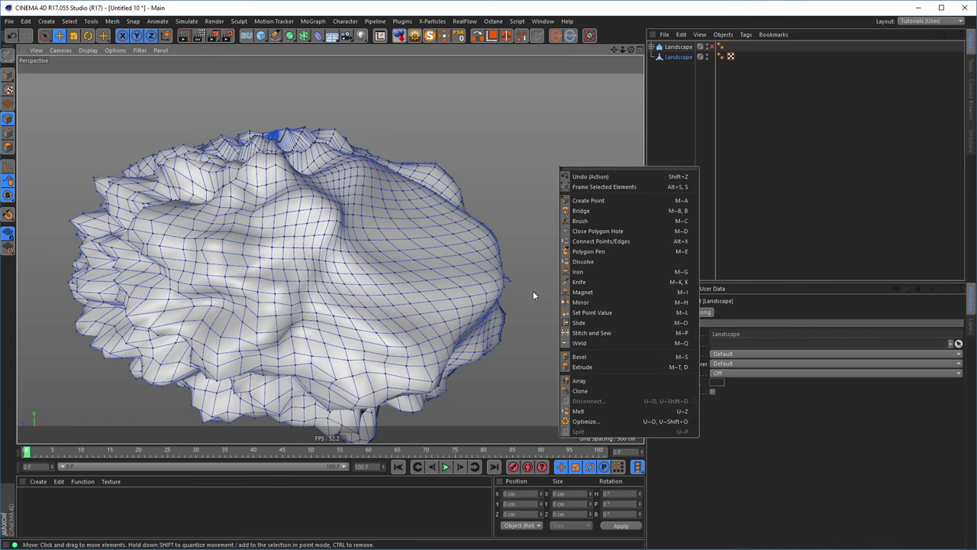
{"action": "left_click", "coordinate": [581, 293]}
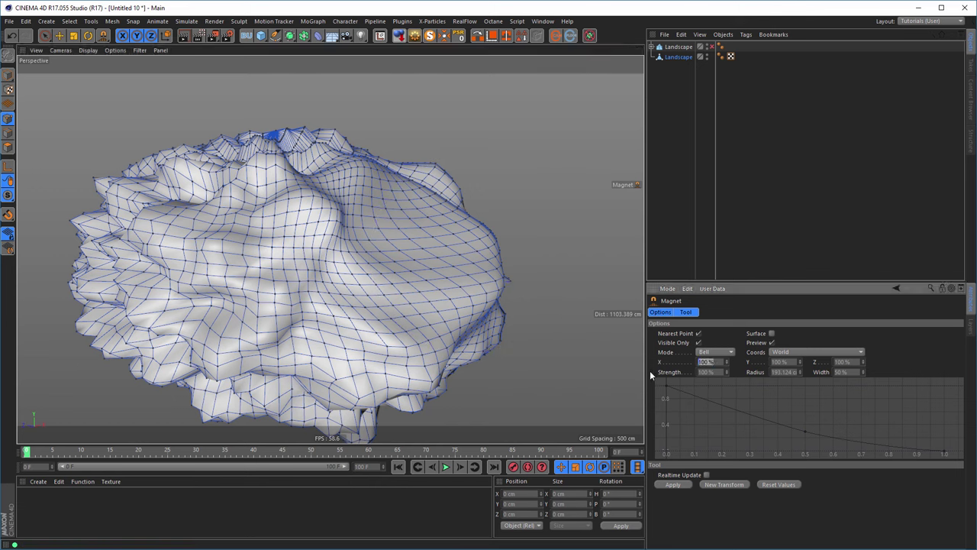
{"action": "type", "text": "0"}
{"action": "key", "text": "Tab"}
{"action": "key", "text": "Tab"}
{"action": "type", "text": "0"}
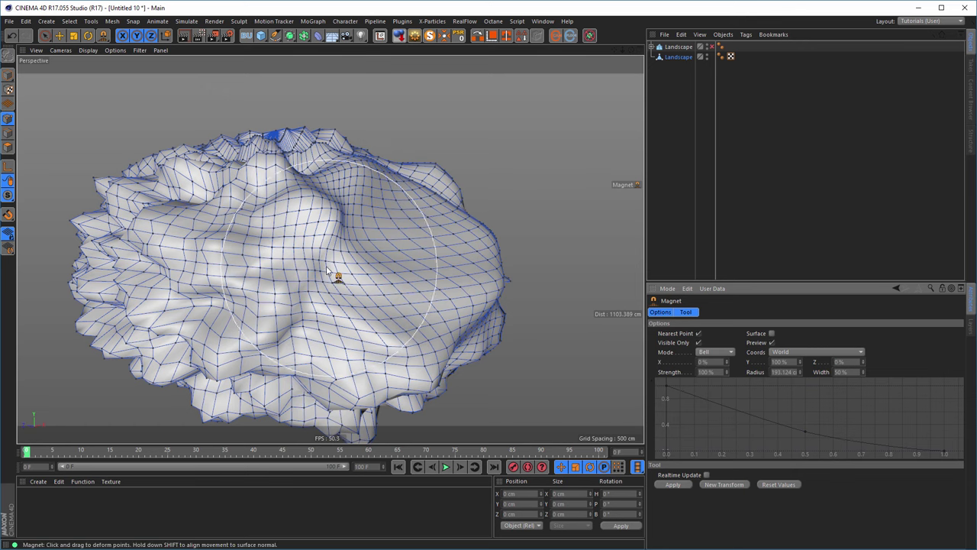
Step: Pull mesh points to deepen the curved hollow, adjust magnet strength, and return to Model mode
{"action": "mouse_move", "coordinate": [339, 279]}
{"action": "left_mouse_down", "text": "alt"}
{"action": "mouse_move", "coordinate": [370, 256]}
{"action": "mouse_move", "coordinate": [368, 233]}
{"action": "mouse_move", "coordinate": [364, 243]}
{"action": "mouse_move", "coordinate": [408, 225]}
{"action": "mouse_move", "coordinate": [408, 236]}
{"action": "mouse_move", "coordinate": [446, 231]}
{"action": "mouse_move", "coordinate": [367, 246]}
{"action": "mouse_move", "coordinate": [359, 261]}
{"action": "mouse_move", "coordinate": [422, 234]}
{"action": "mouse_move", "coordinate": [450, 244]}
{"action": "mouse_move", "coordinate": [261, 247]}
{"action": "mouse_move", "coordinate": [382, 241]}
{"action": "mouse_move", "coordinate": [409, 274]}
{"action": "mouse_move", "coordinate": [422, 259]}
{"action": "mouse_move", "coordinate": [419, 268]}
{"action": "mouse_move", "coordinate": [383, 261]}
{"action": "mouse_move", "coordinate": [537, 259]}
{"action": "mouse_move", "coordinate": [508, 252]}
{"action": "left_mouse_up", "text": "alt"}
{"action": "mouse_move", "coordinate": [443, 266]}
{"action": "left_mouse_down"}
{"action": "mouse_move", "coordinate": [416, 282]}
{"action": "mouse_move", "coordinate": [366, 239]}
{"action": "mouse_move", "coordinate": [264, 260]}
{"action": "mouse_move", "coordinate": [354, 224]}
{"action": "mouse_move", "coordinate": [339, 232]}
{"action": "mouse_move", "coordinate": [382, 228]}
{"action": "mouse_move", "coordinate": [365, 250]}
{"action": "left_mouse_up"}
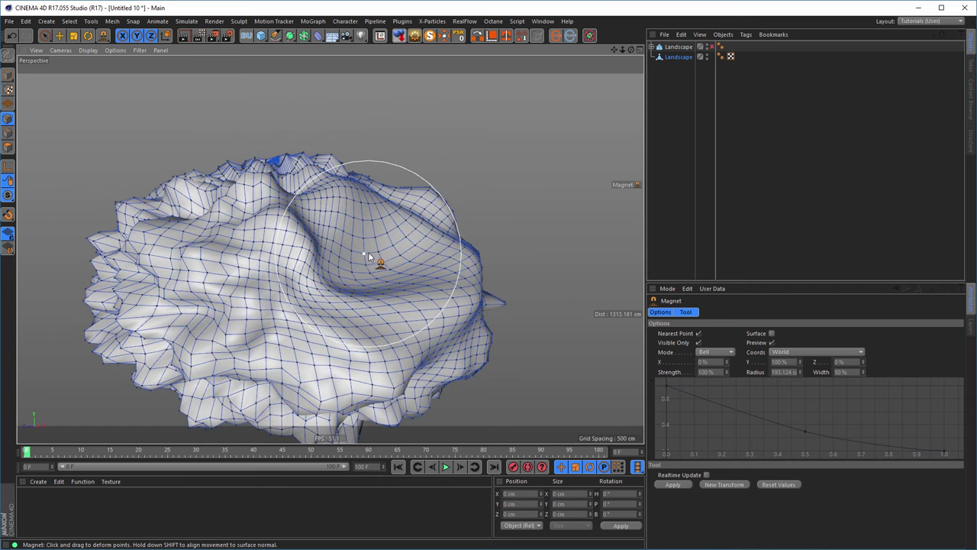
{"action": "double_click", "coordinate": [710, 372]}
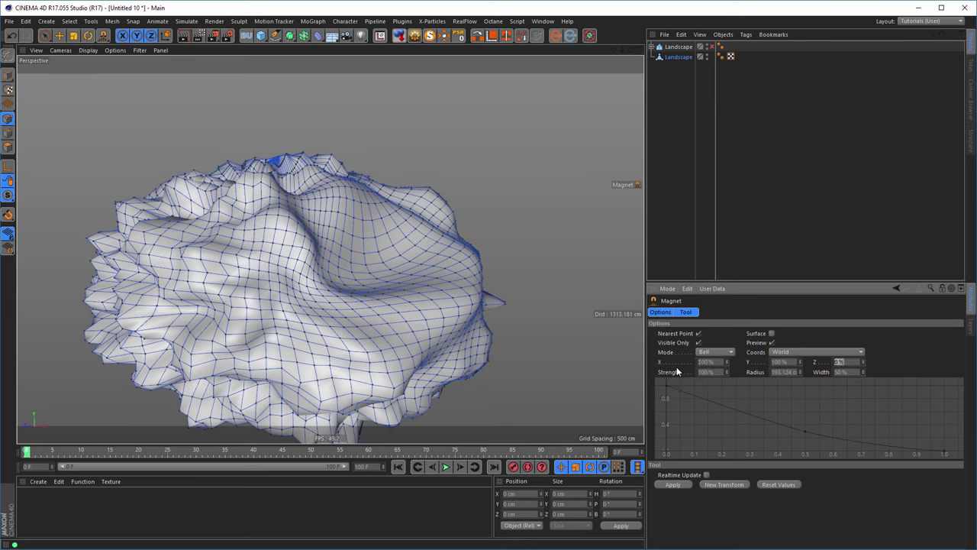
{"action": "mouse_move", "coordinate": [473, 313]}
{"action": "left_mouse_down", "text": "alt"}
{"action": "mouse_move", "coordinate": [429, 306]}
{"action": "mouse_move", "coordinate": [510, 270]}
{"action": "mouse_move", "coordinate": [355, 248]}
{"action": "mouse_move", "coordinate": [415, 280]}
{"action": "mouse_move", "coordinate": [394, 294]}
{"action": "mouse_move", "coordinate": [375, 283]}
{"action": "mouse_move", "coordinate": [211, 284]}
{"action": "mouse_move", "coordinate": [332, 273]}
{"action": "left_mouse_up", "text": "alt"}
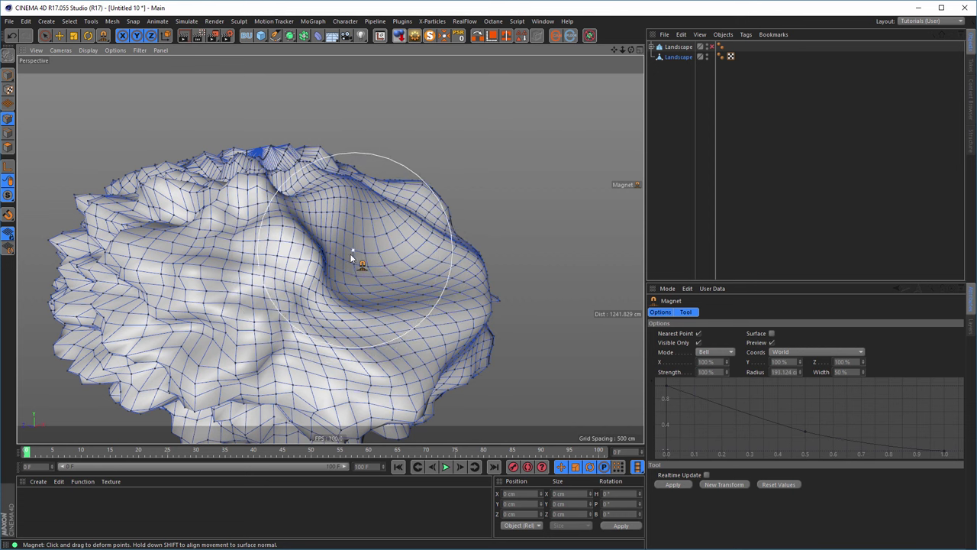
{"action": "left_click_drag", "start_coordinate": [339, 260], "coordinate": [389, 211], "text": "alt"}
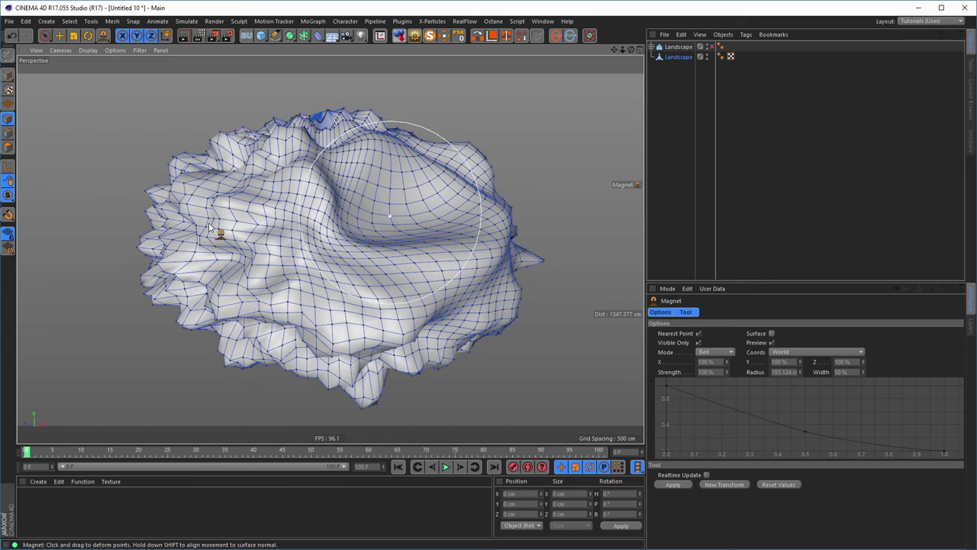
{"action": "left_click", "coordinate": [9, 75]}
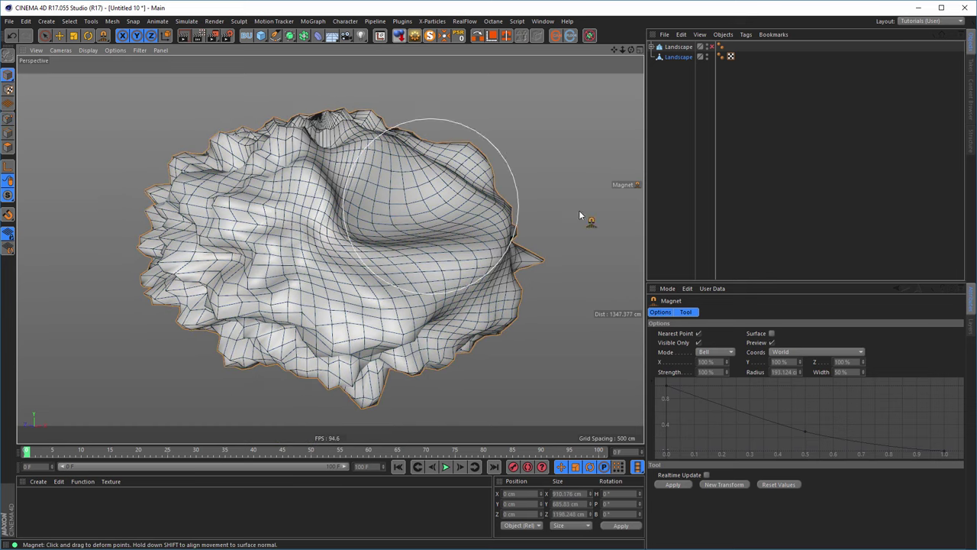
{"action": "left_click", "coordinate": [679, 57]}
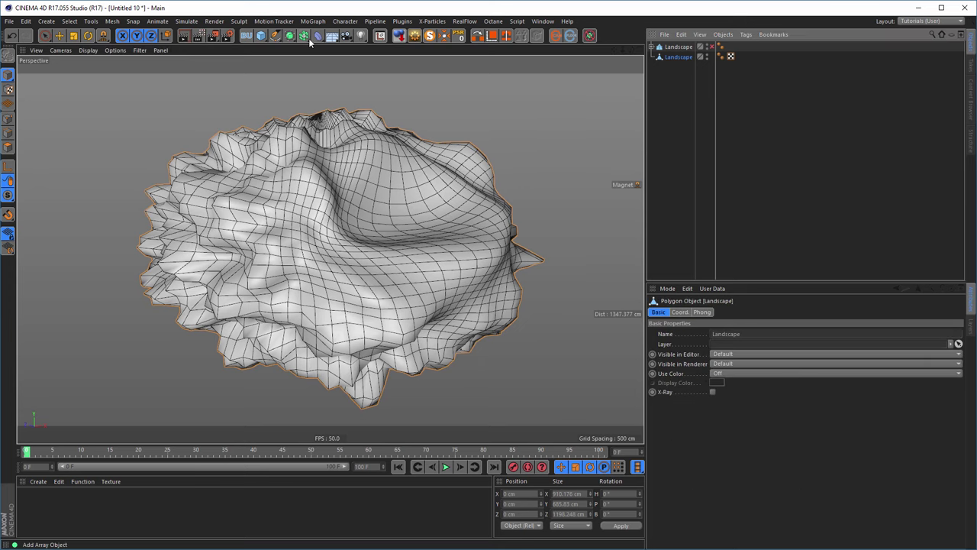
Step: Wrap the Landscape object in a Subdivision Surface
{"action": "left_click", "coordinate": [44, 35]}
{"action": "left_click", "coordinate": [679, 57]}
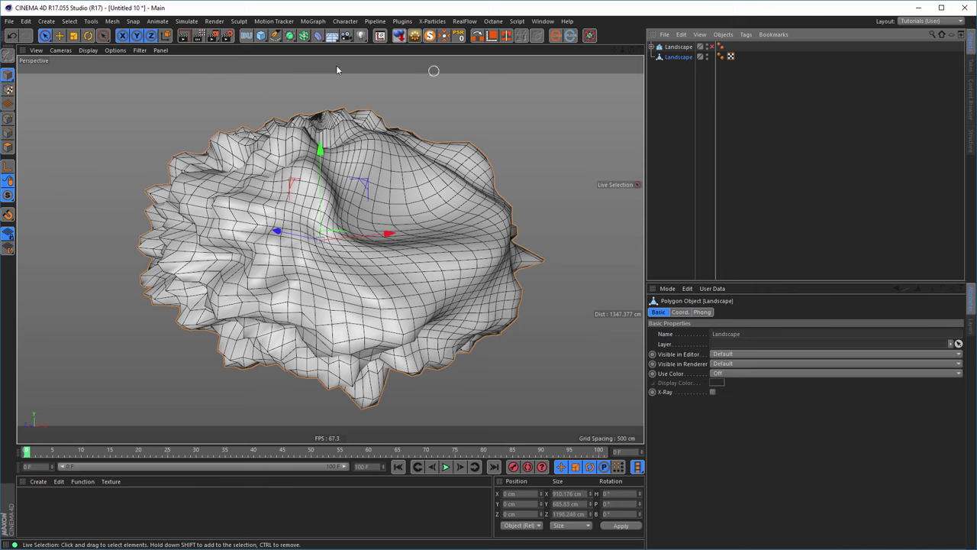
{"action": "left_click", "coordinate": [290, 36], "text": "alt"}
{"action": "mouse_move", "coordinate": [404, 206]}
{"action": "left_mouse_down", "text": "alt"}
{"action": "mouse_move", "coordinate": [460, 216]}
{"action": "mouse_move", "coordinate": [464, 232]}
{"action": "mouse_move", "coordinate": [345, 203]}
{"action": "mouse_move", "coordinate": [444, 202]}
{"action": "mouse_move", "coordinate": [398, 204]}
{"action": "left_mouse_up", "text": "alt"}
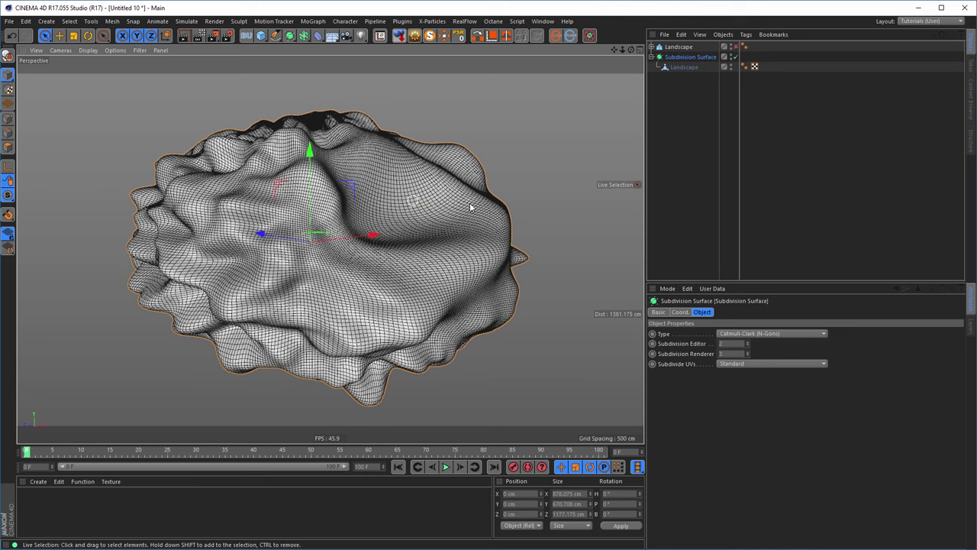
Step: Disable the Subdivision Surface so the Landscape mesh shows coarse
{"action": "left_click", "coordinate": [735, 56]}
{"action": "left_click", "coordinate": [683, 68]}
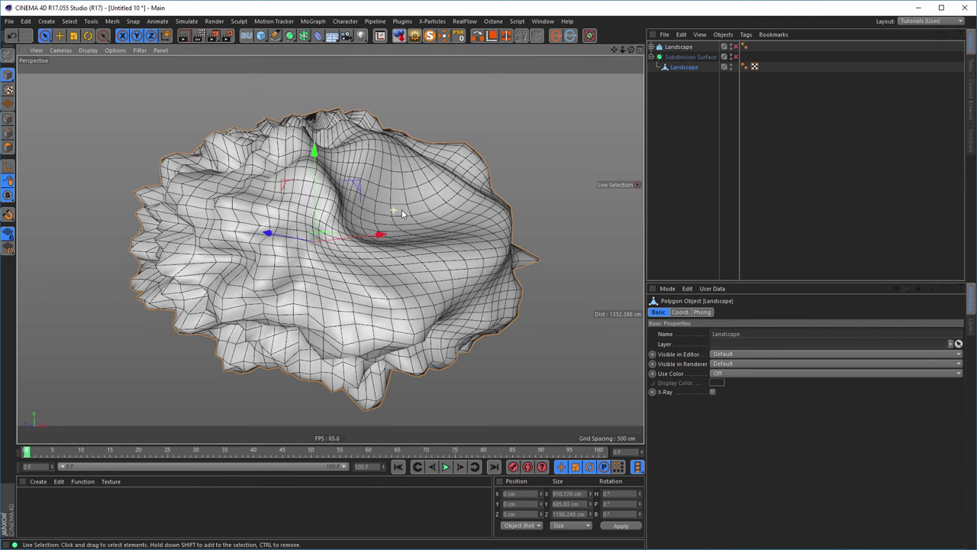
{"action": "left_click_drag", "start_coordinate": [402, 214], "coordinate": [390, 252], "text": "alt"}
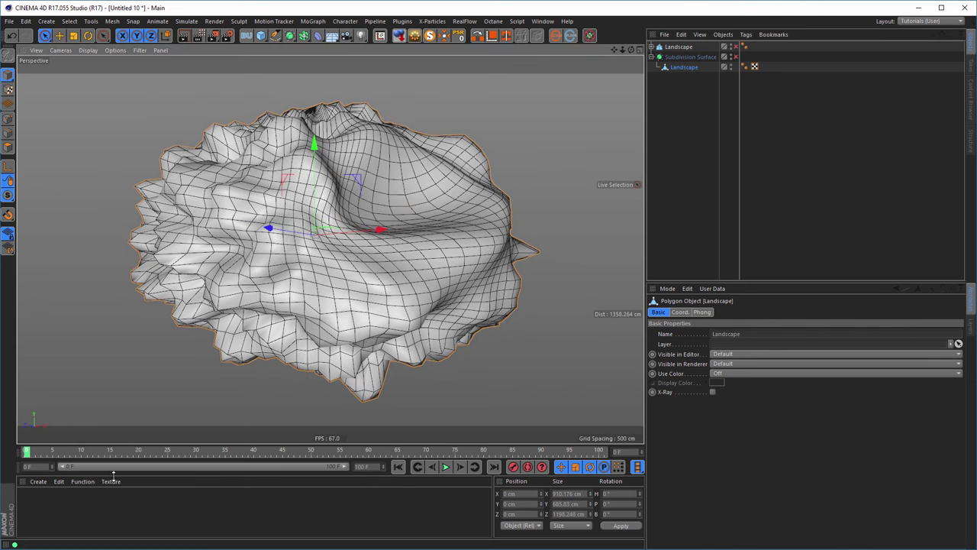
Step: Create a new material, Mat, and enable its Color and Displacement channels
{"action": "double_click", "coordinate": [94, 503]}
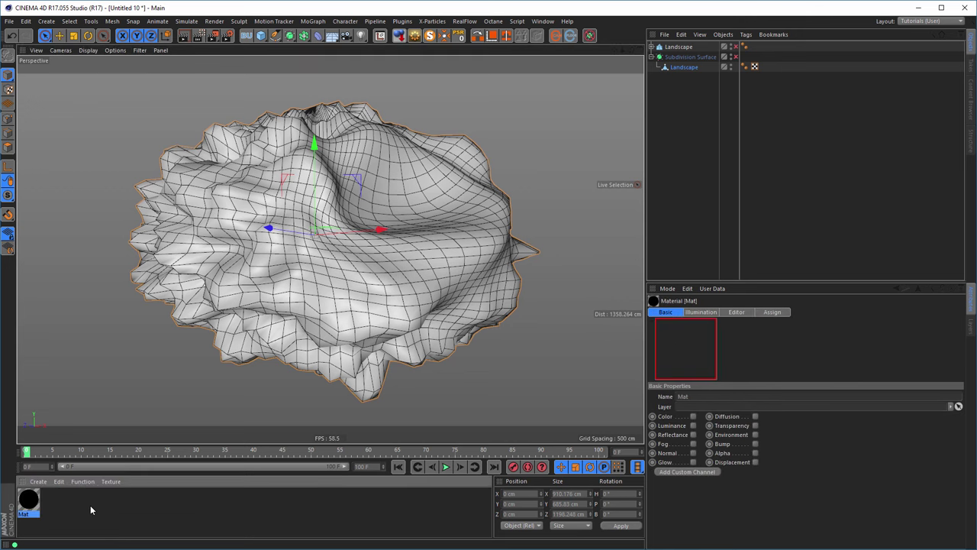
{"action": "double_click", "coordinate": [31, 501]}
{"action": "left_click_drag", "start_coordinate": [210, 67], "coordinate": [543, 133]}
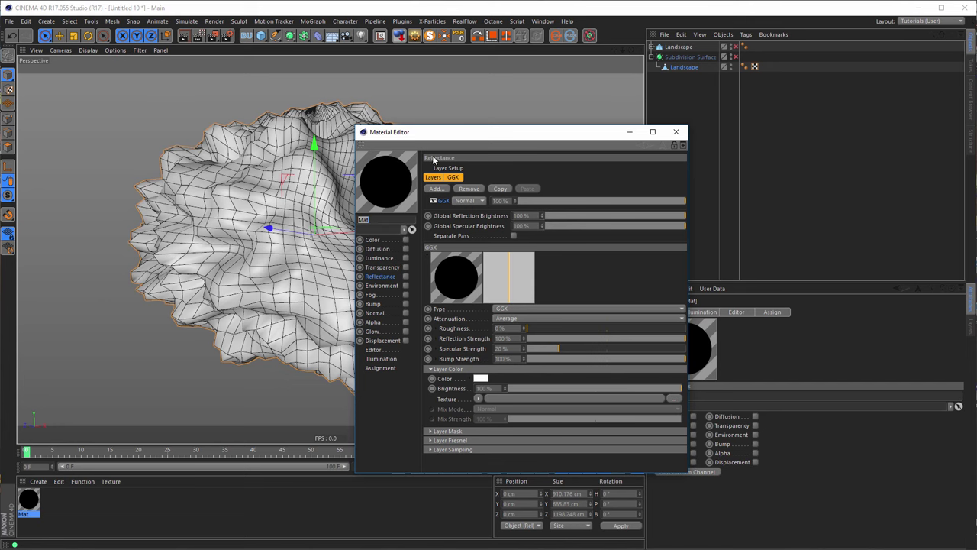
{"action": "left_click_drag", "start_coordinate": [441, 136], "coordinate": [548, 151]}
{"action": "left_click", "coordinate": [513, 255]}
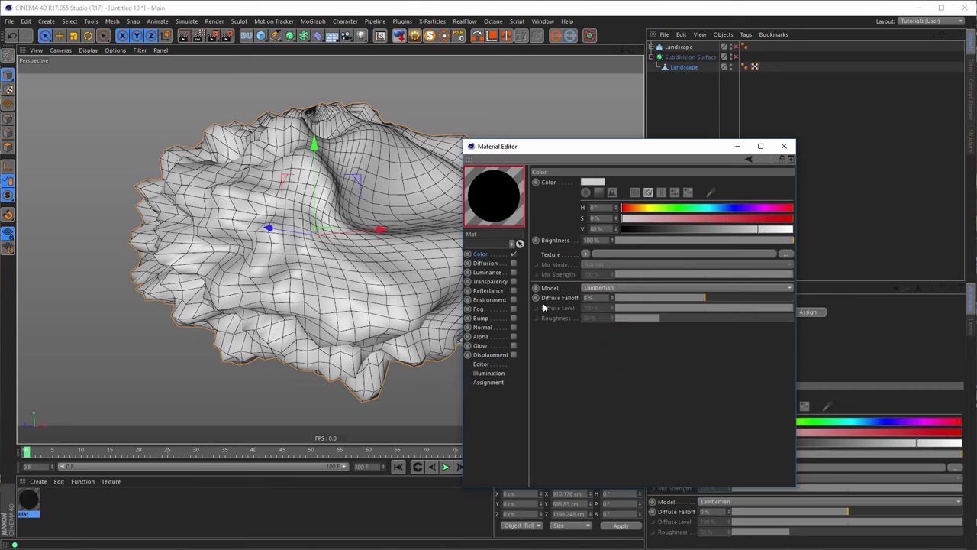
{"action": "left_click", "coordinate": [514, 355]}
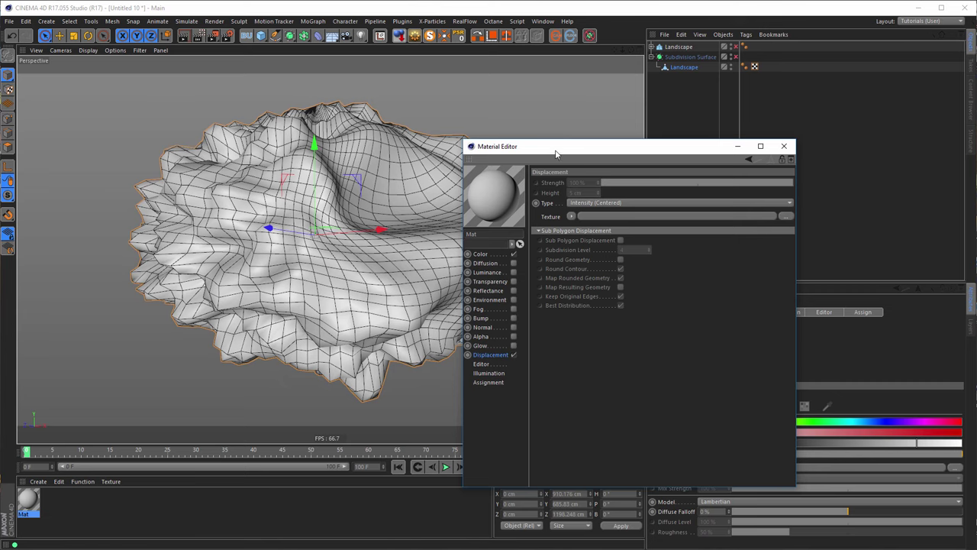
{"action": "left_click_drag", "start_coordinate": [555, 154], "coordinate": [276, 134]}
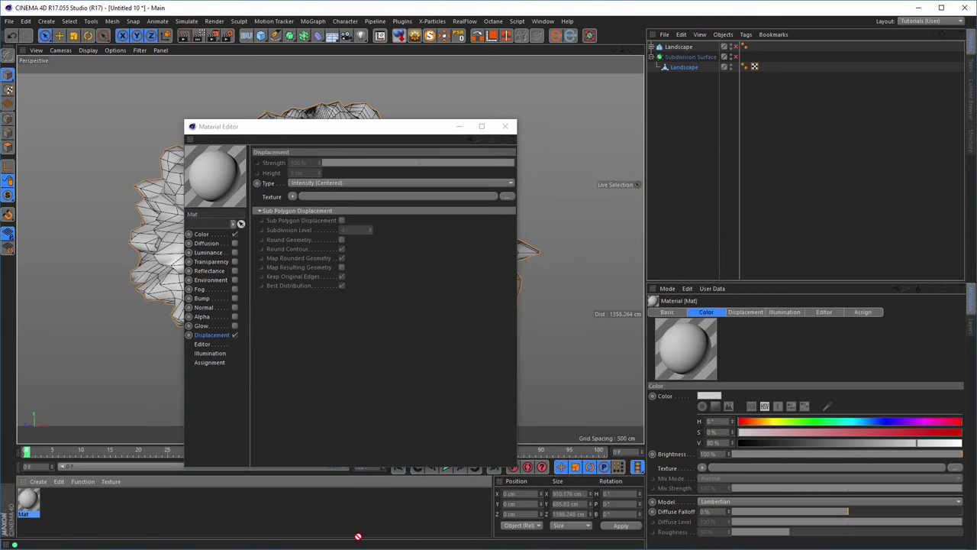
Step: Apply Mat to the Landscape with Cubic texture projection
{"action": "left_click_drag", "start_coordinate": [684, 74], "coordinate": [682, 66]}
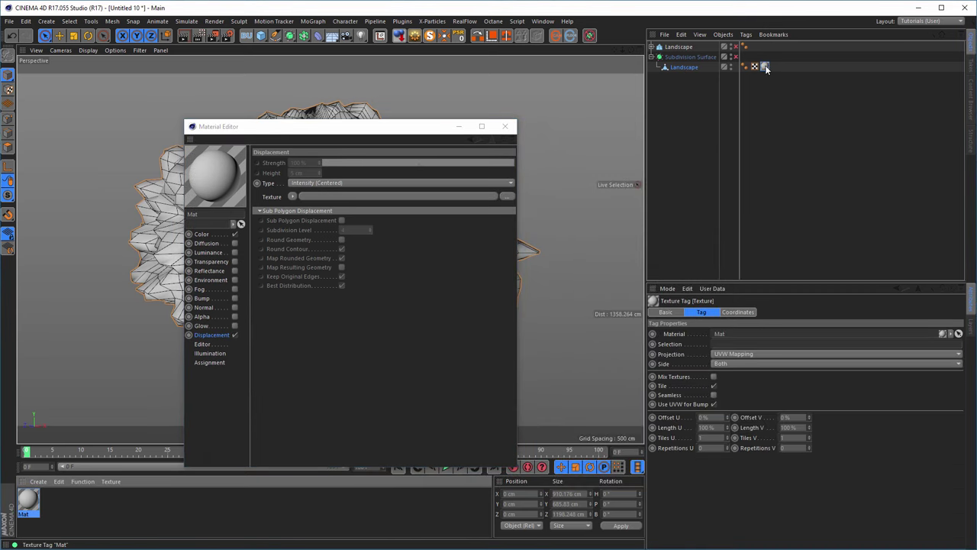
{"action": "left_click", "coordinate": [725, 355]}
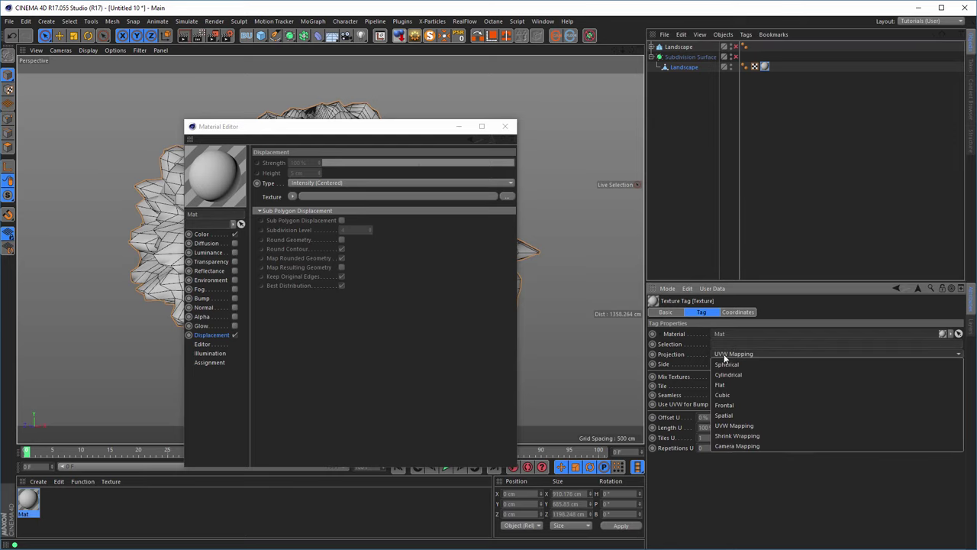
{"action": "left_click", "coordinate": [740, 396]}
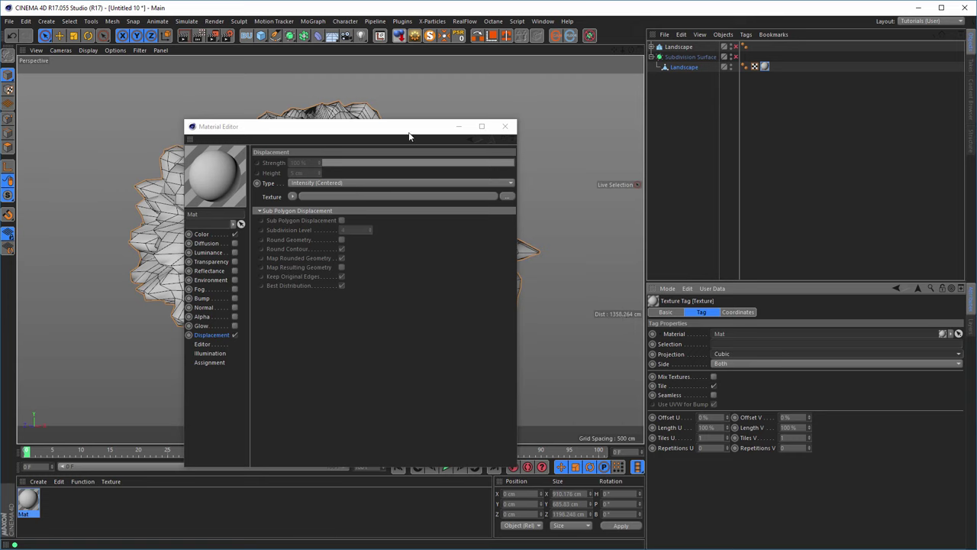
Step: Start the Interactive Render Region and bring up Mat's displacement texture options
{"action": "left_click_drag", "start_coordinate": [409, 135], "coordinate": [783, 166]}
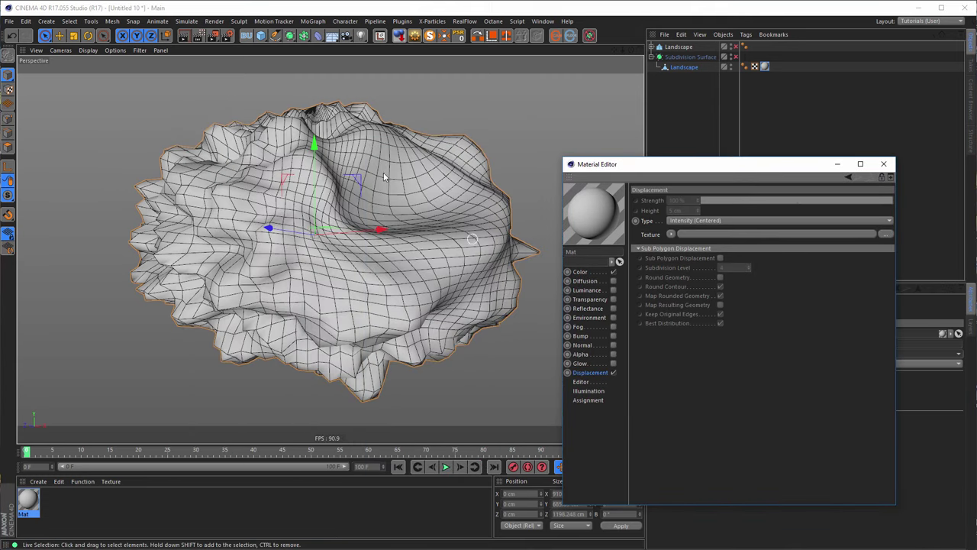
{"action": "left_click", "coordinate": [202, 36]}
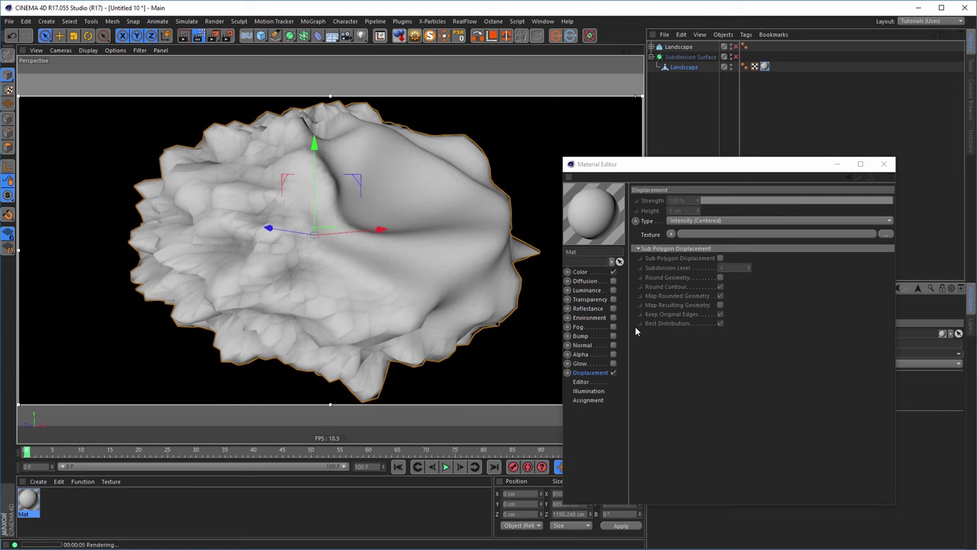
{"action": "left_click", "coordinate": [600, 375]}
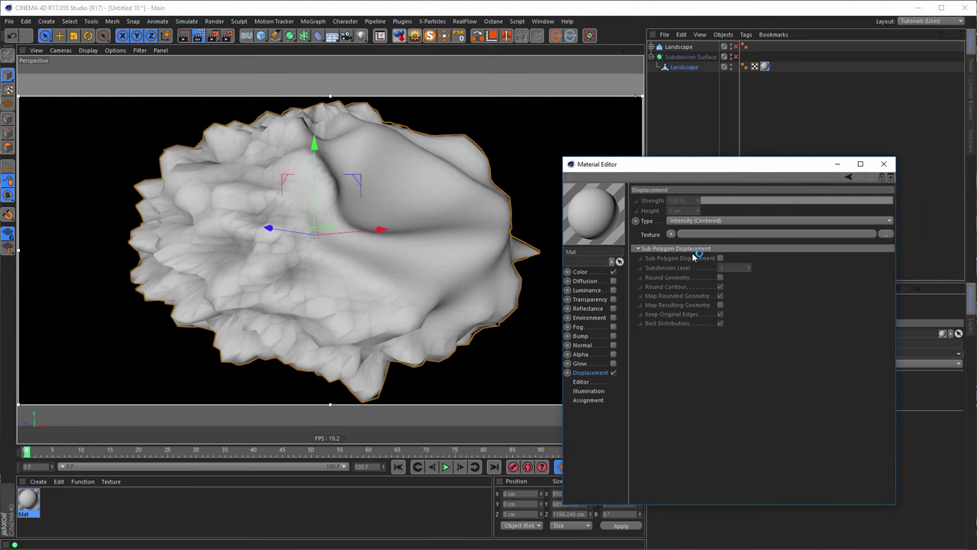
{"action": "left_click", "coordinate": [672, 233]}
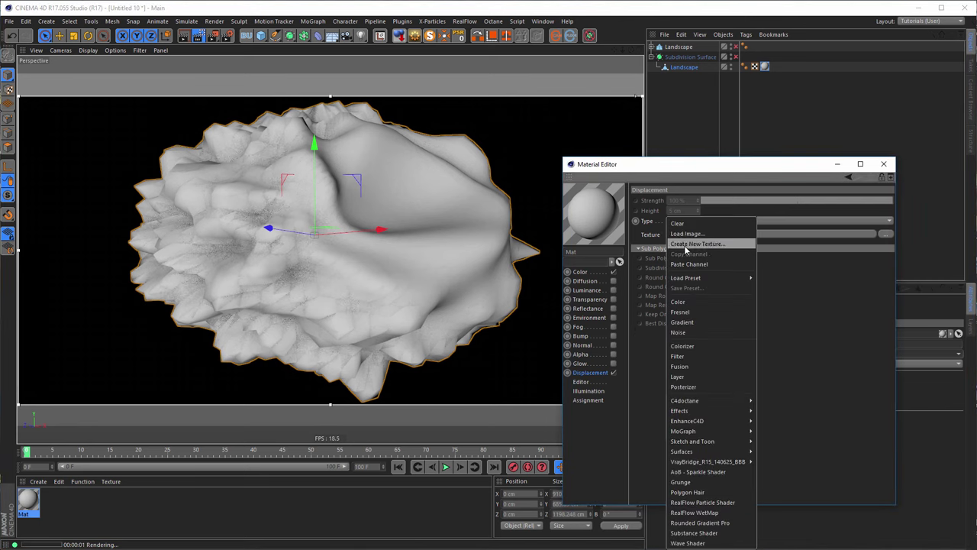
Step: Load a Noise shader as the displacement texture and set the displacement height (40 cm)
{"action": "left_click", "coordinate": [693, 334]}
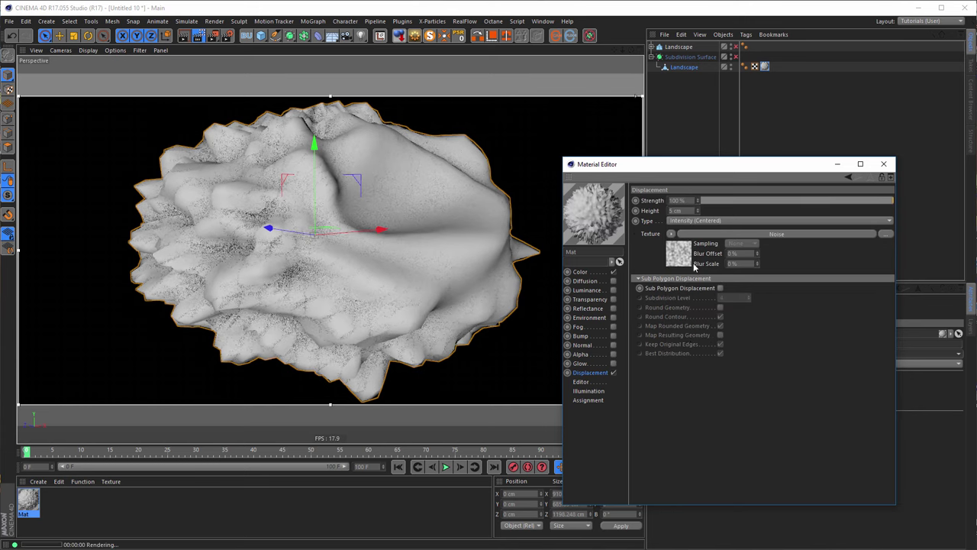
{"action": "type", "text": "20"}
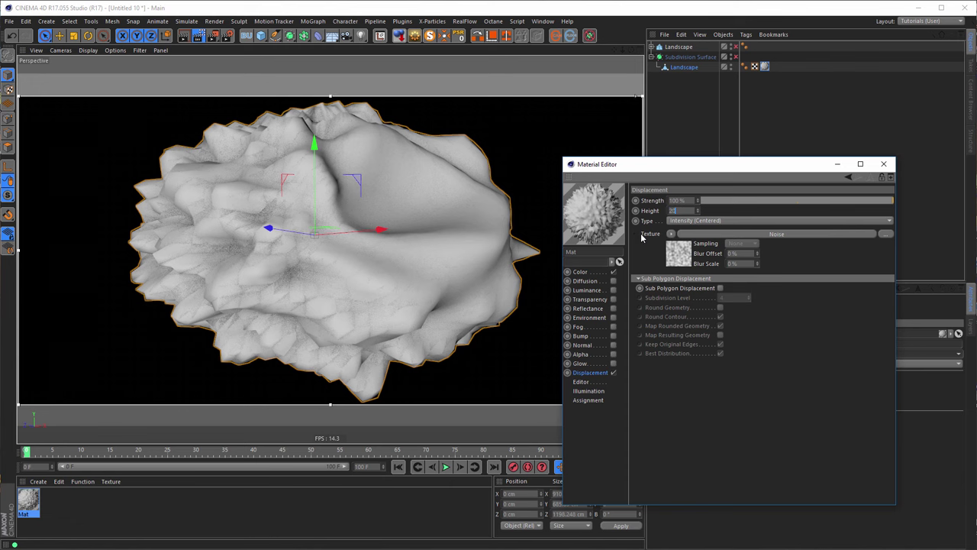
{"action": "key", "text": "Return"}
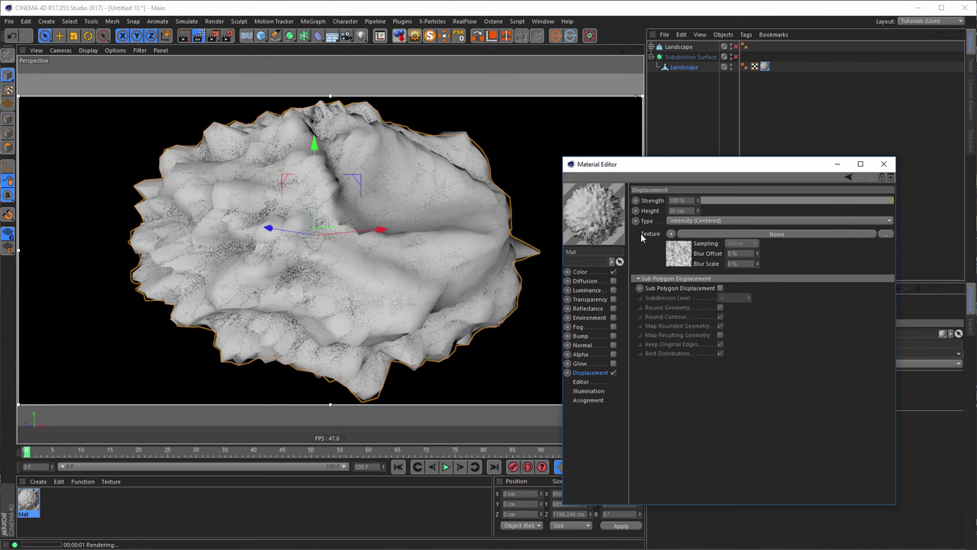
Step: Enlarge the render region and enable Sub Polygon Displacement
{"action": "left_click_drag", "start_coordinate": [331, 93], "coordinate": [331, 74]}
{"action": "left_click_drag", "start_coordinate": [326, 402], "coordinate": [329, 425]}
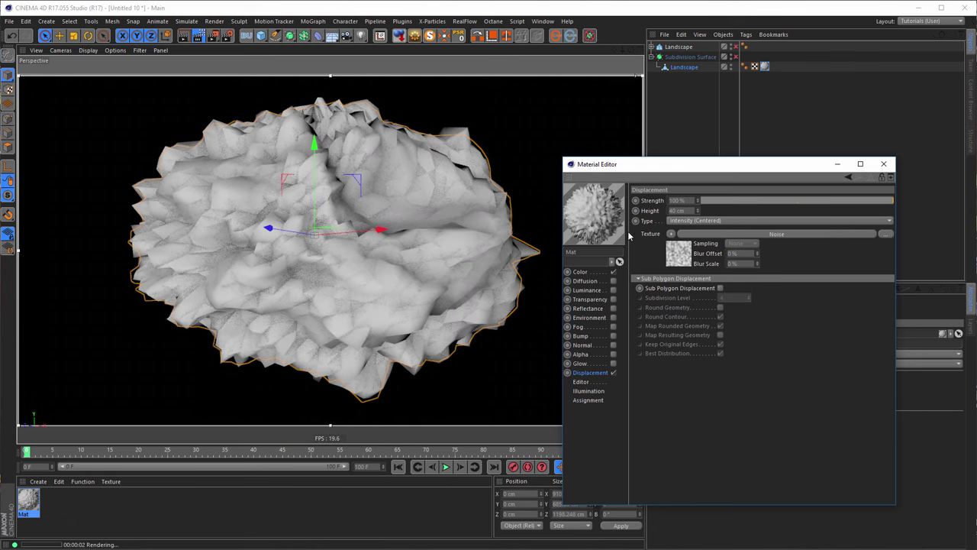
{"action": "left_click", "coordinate": [719, 287]}
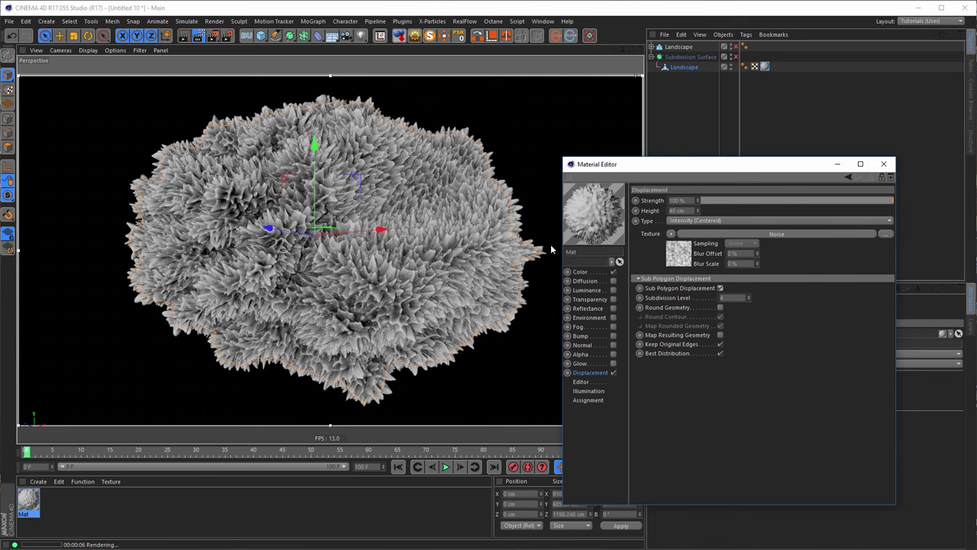
Step: Set the displacement Noise shader to Naki with Global Scale 2000 %
{"action": "left_click", "coordinate": [679, 261]}
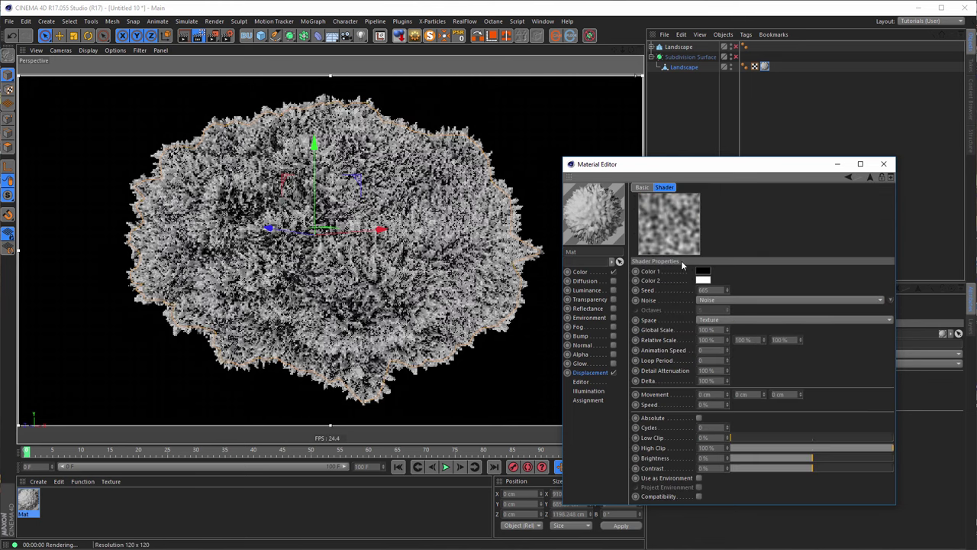
{"action": "left_click", "coordinate": [890, 300]}
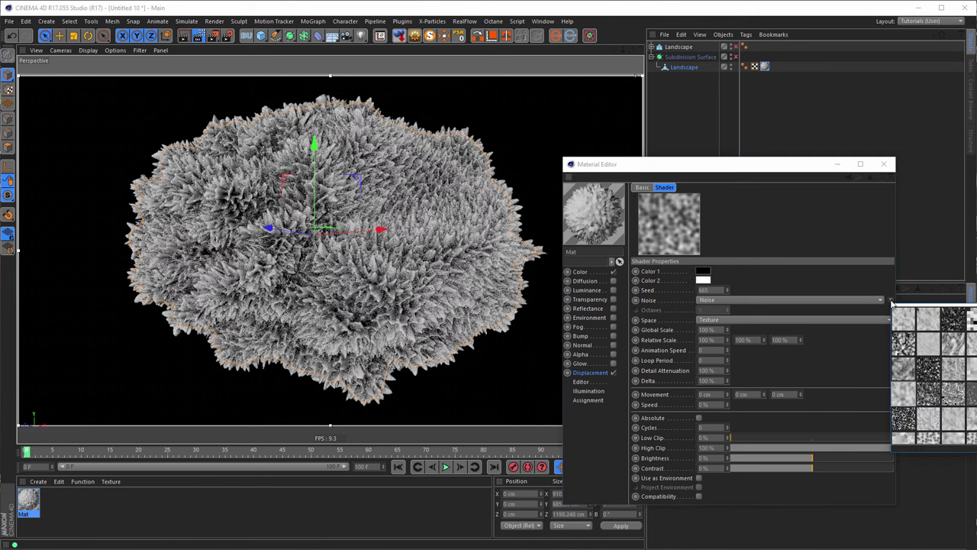
{"action": "scroll", "coordinate": [954, 397], "scroll_direction": "down", "scroll_amount": 3}
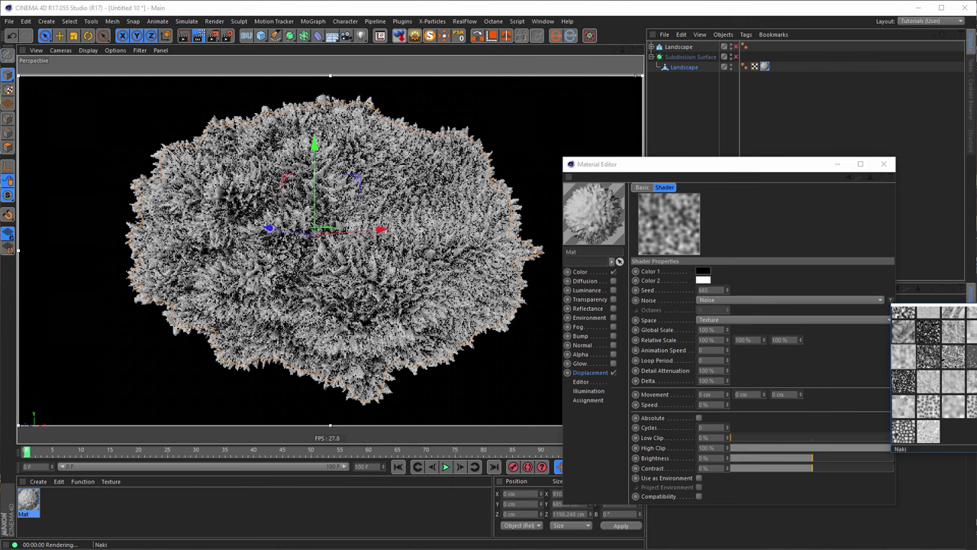
{"action": "left_click", "coordinate": [927, 315]}
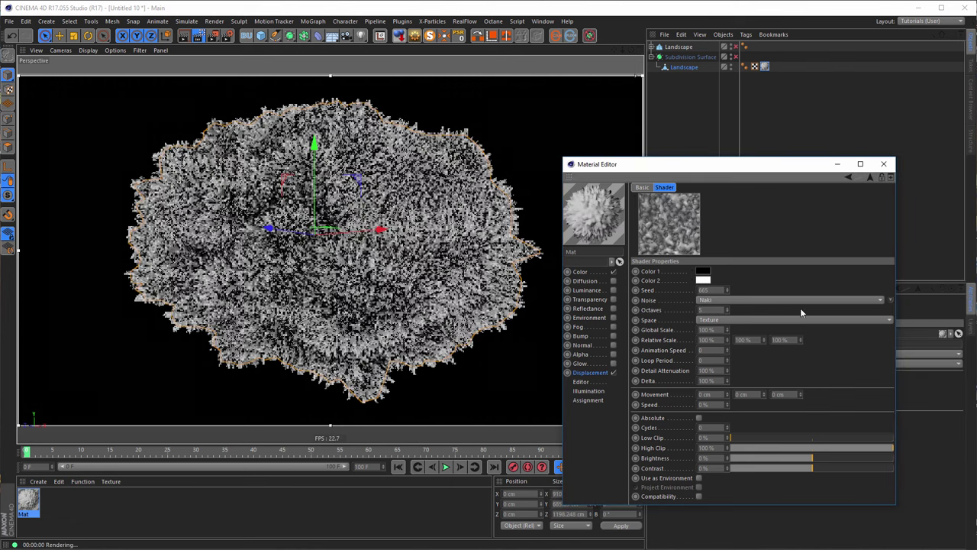
{"action": "left_click", "coordinate": [718, 329]}
{"action": "type", "text": "200"}
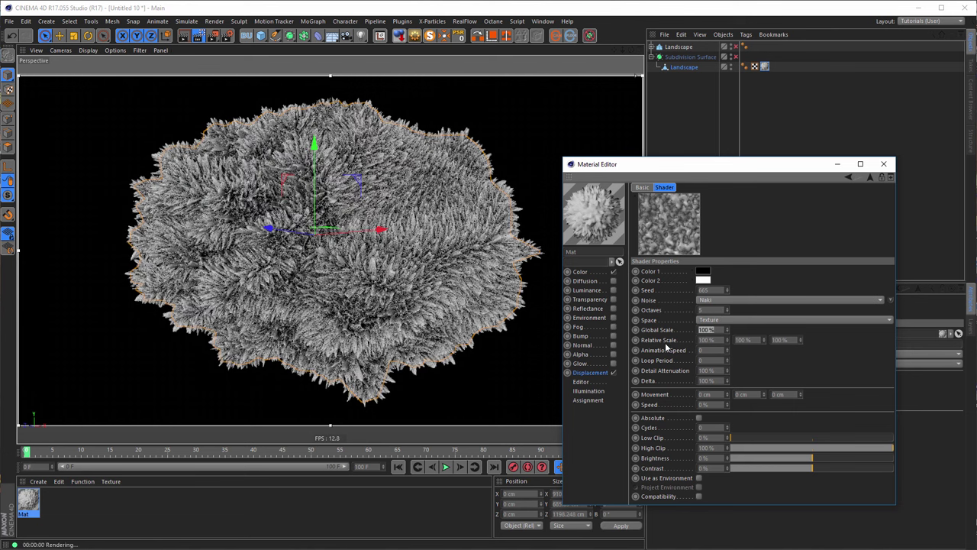
{"action": "key", "text": "Return"}
{"action": "key", "text": "Return"}
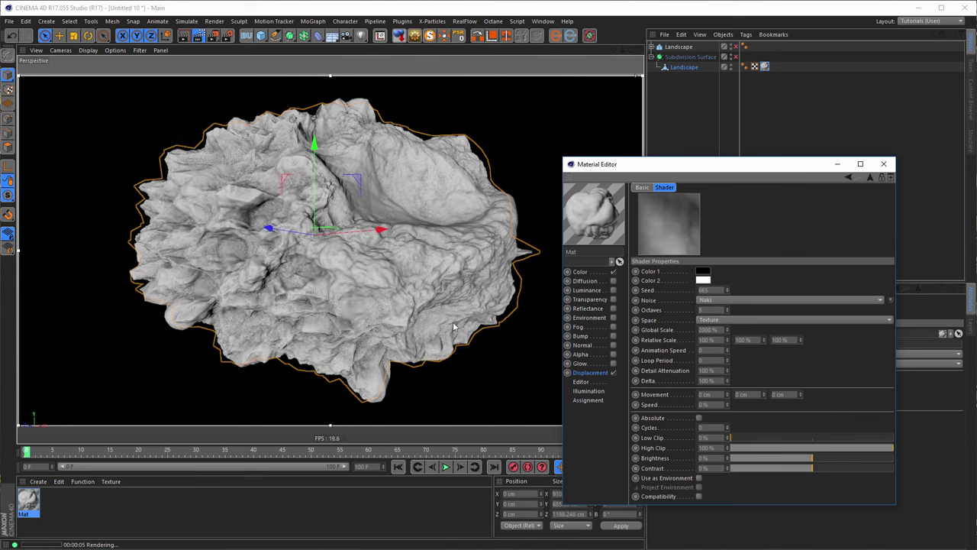
Step: Toggle the Subdivision Surface off and on to compare the rock, then close the Material Editor
{"action": "left_click", "coordinate": [324, 272]}
{"action": "left_click_drag", "start_coordinate": [324, 271], "coordinate": [336, 280], "text": "alt"}
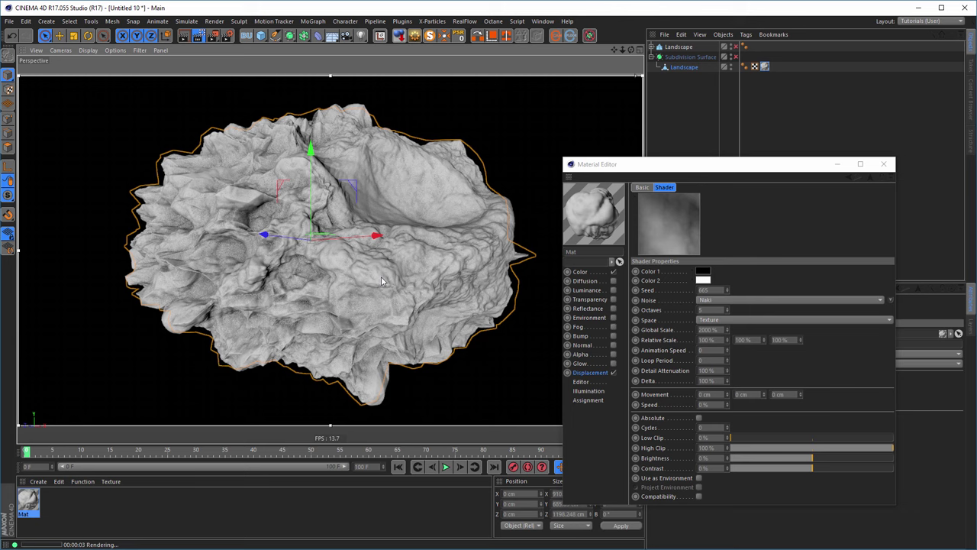
{"action": "left_click", "coordinate": [735, 57]}
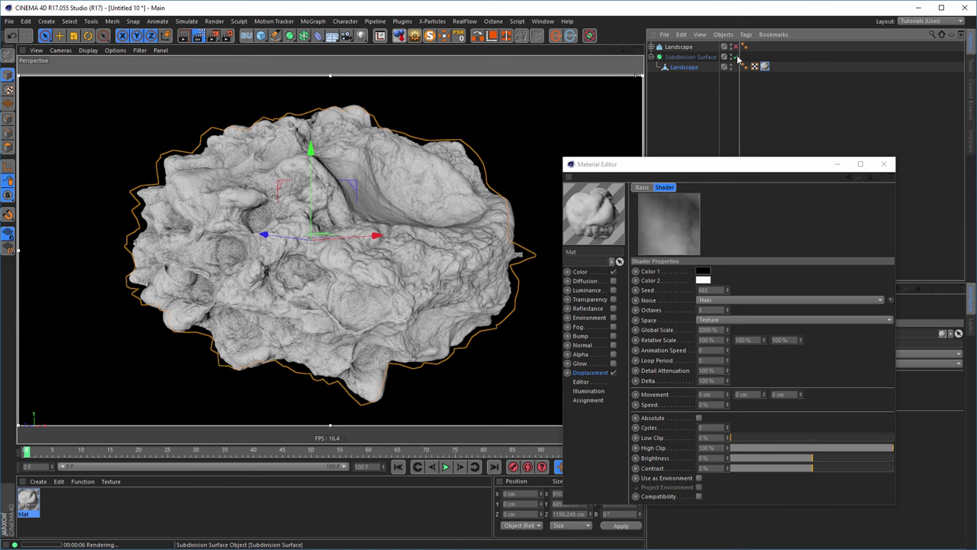
{"action": "left_click", "coordinate": [736, 58]}
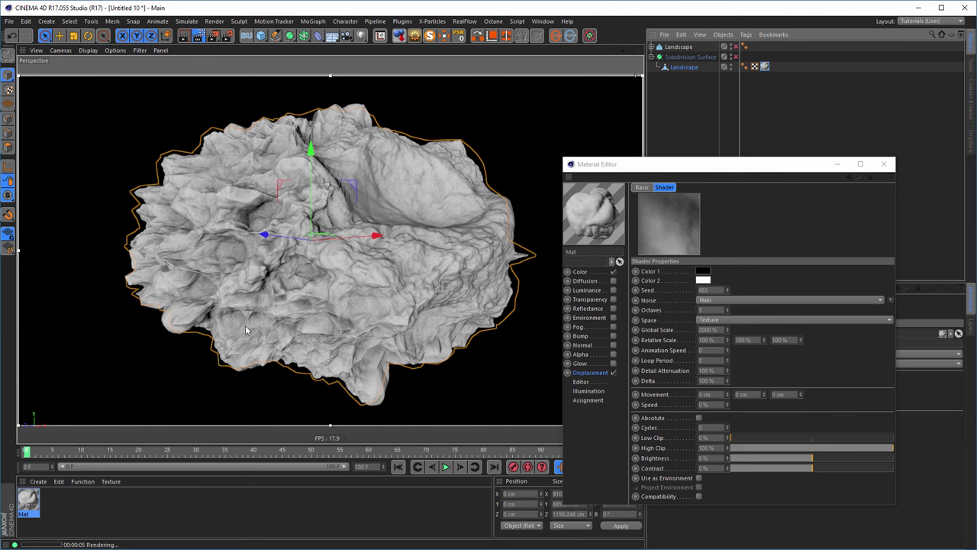
{"action": "left_click_drag", "start_coordinate": [396, 252], "coordinate": [412, 257], "text": "alt"}
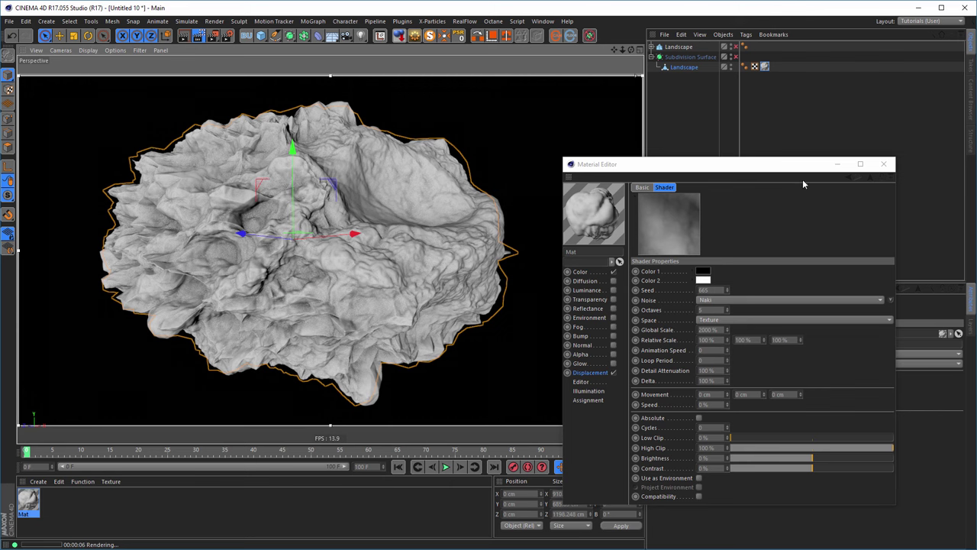
{"action": "left_click", "coordinate": [883, 164]}
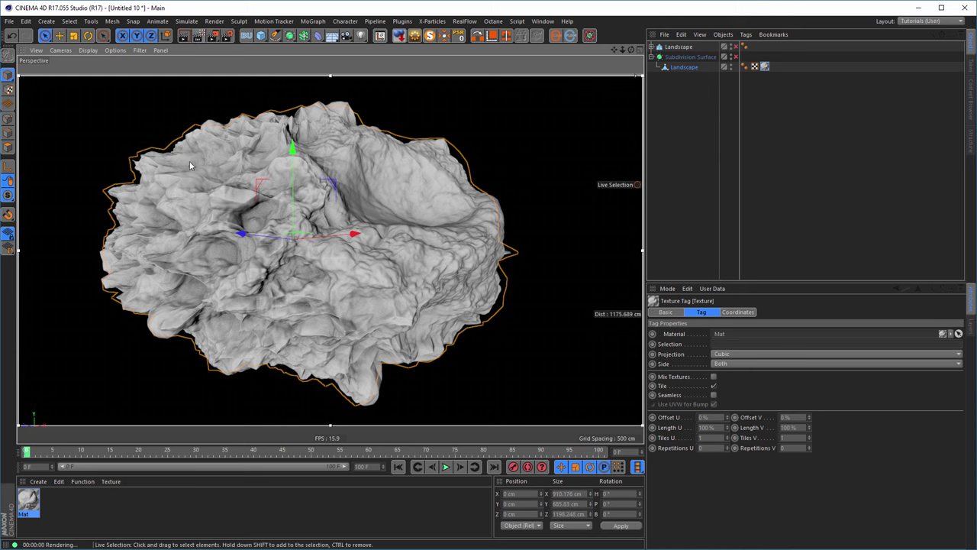
Step: Stop the render, add a Smoothing deformer to Landscape, and set its falloff shape to Sphere
{"action": "left_click", "coordinate": [200, 239]}
{"action": "left_click_drag", "start_coordinate": [200, 239], "coordinate": [99, 305], "text": "alt"}
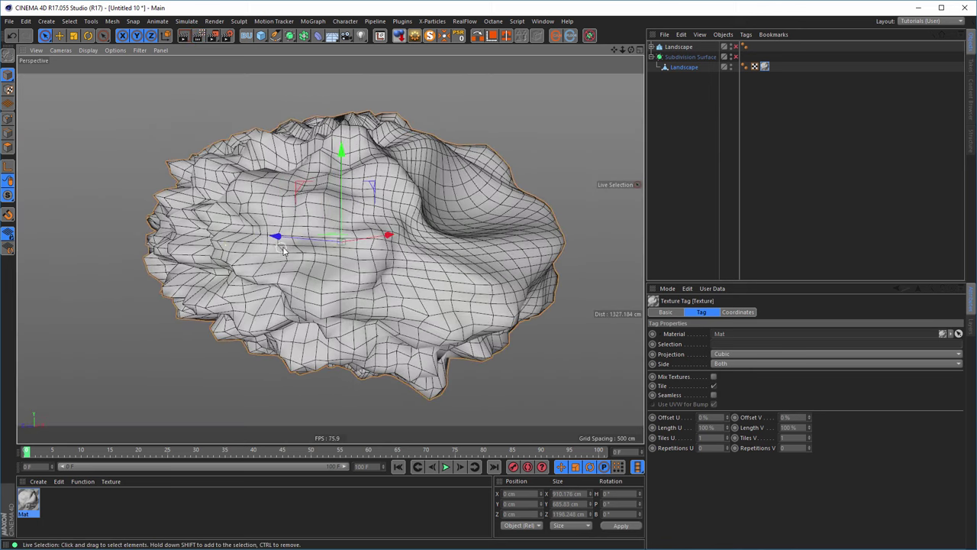
{"action": "left_click", "coordinate": [685, 68]}
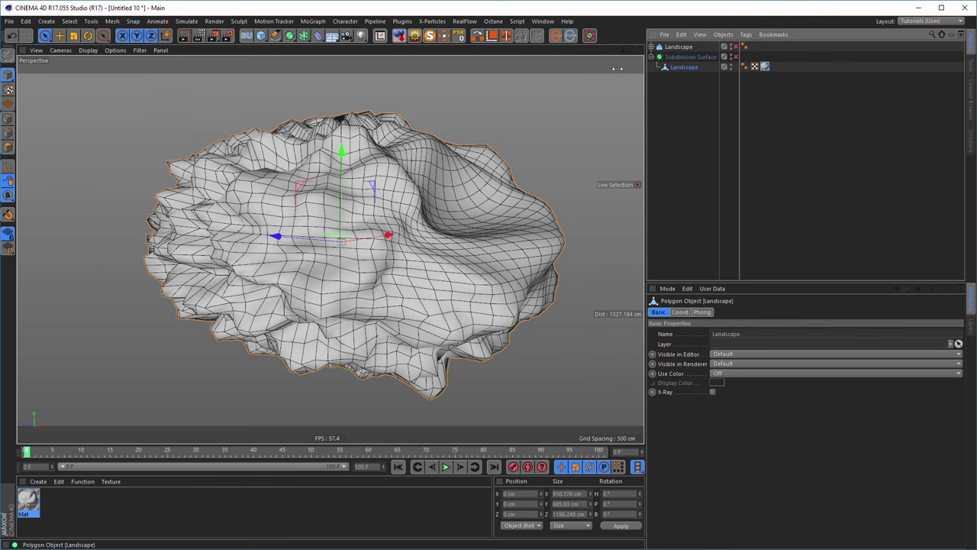
{"action": "left_click", "coordinate": [317, 35]}
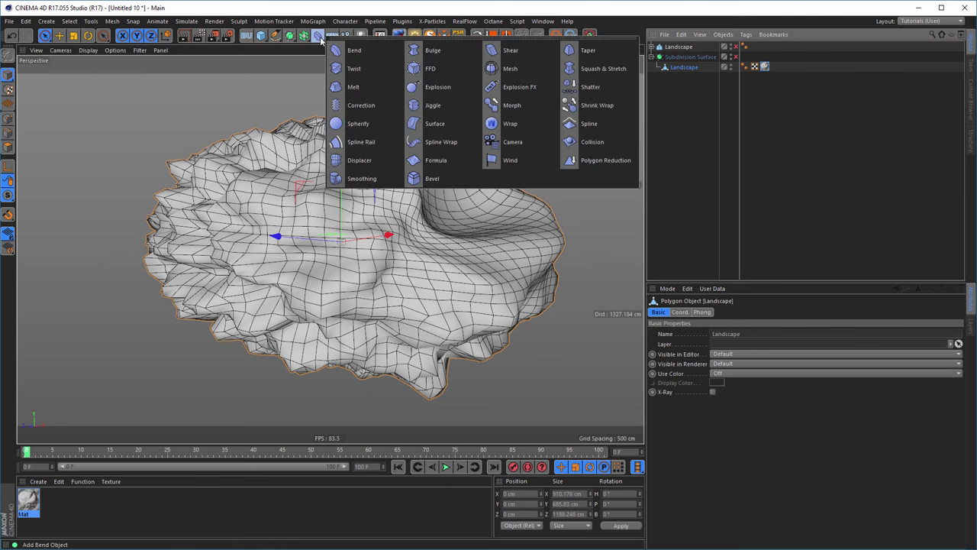
{"action": "left_click", "coordinate": [361, 178]}
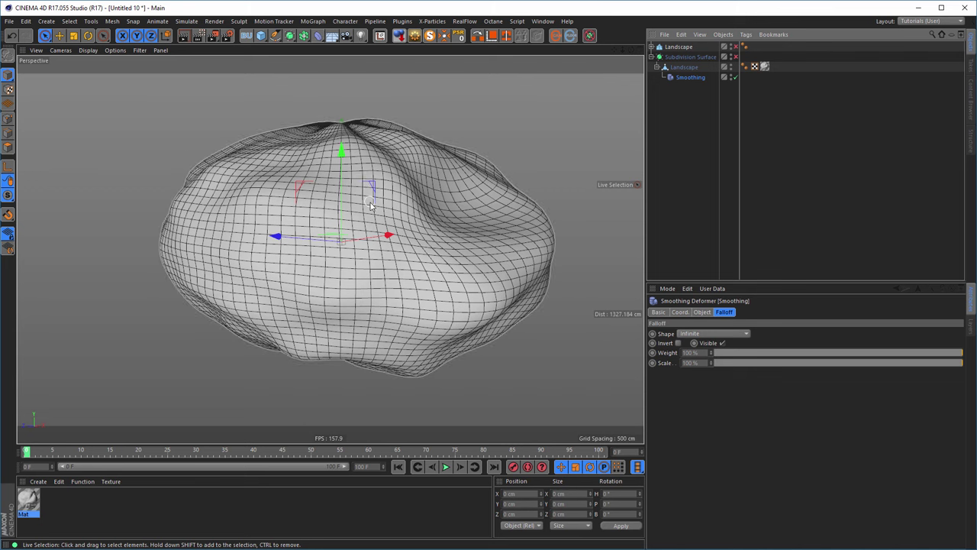
{"action": "left_click_drag", "start_coordinate": [370, 204], "coordinate": [345, 194], "text": "alt"}
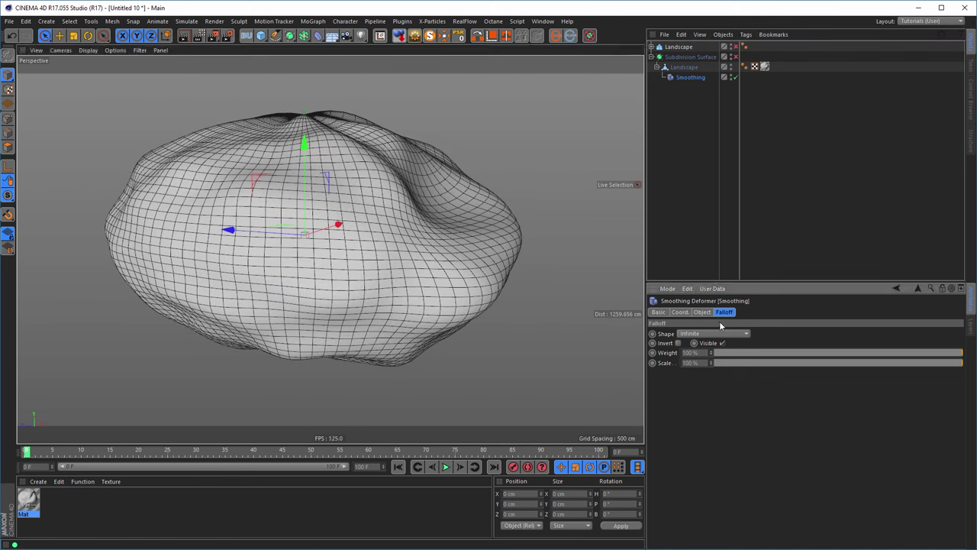
{"action": "left_click", "coordinate": [700, 335]}
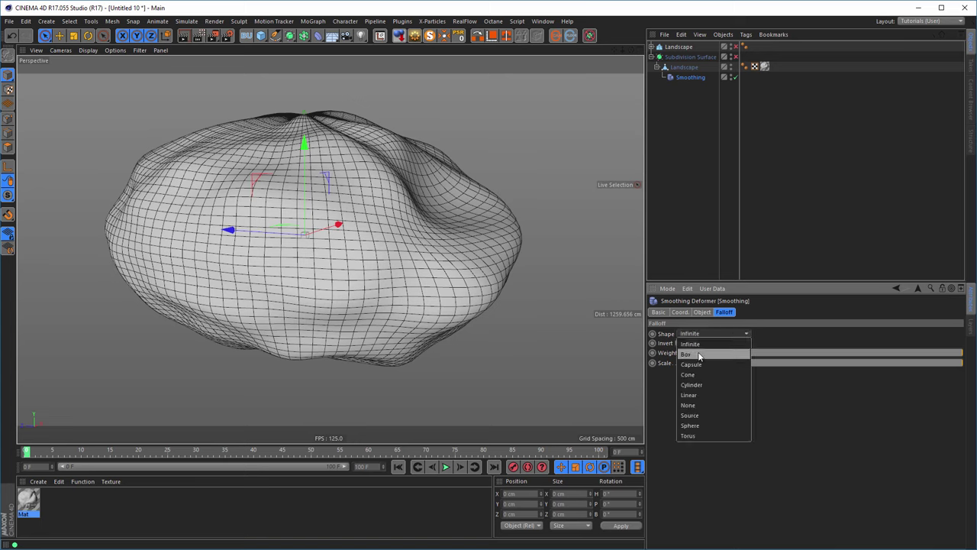
{"action": "left_click", "coordinate": [703, 424]}
Step: Move the Smoothing falloff sphere along Z and scale it up to smooth more mesh
{"action": "middle_click_drag", "start_coordinate": [355, 255], "coordinate": [478, 278], "text": "alt"}
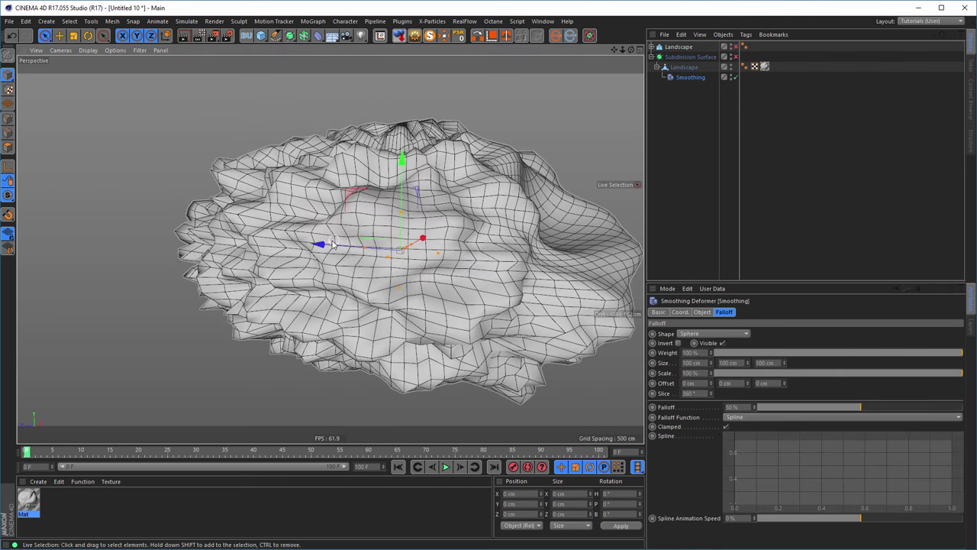
{"action": "left_click_drag", "start_coordinate": [332, 244], "coordinate": [261, 239]}
{"action": "left_click_drag", "start_coordinate": [183, 236], "coordinate": [175, 321]}
{"action": "key", "text": "e"}
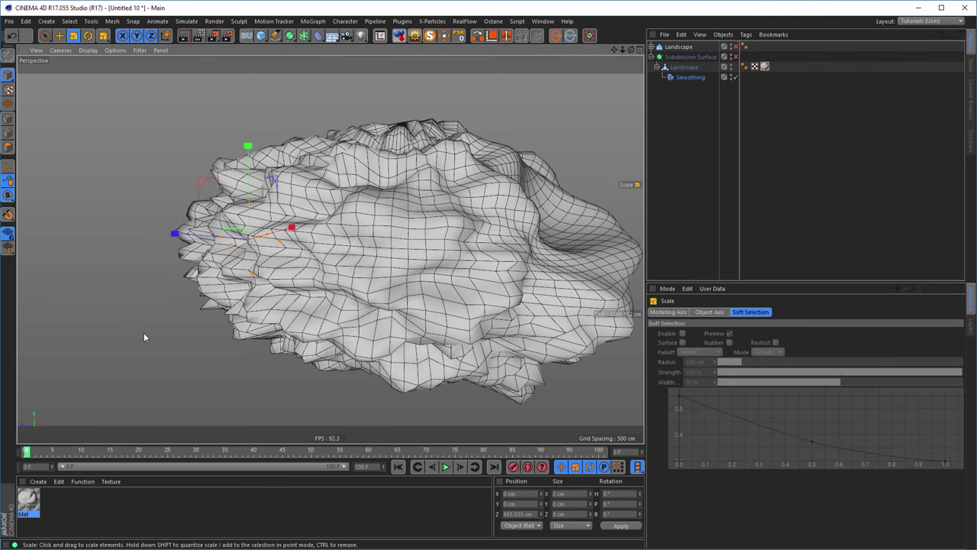
{"action": "key", "text": "t"}
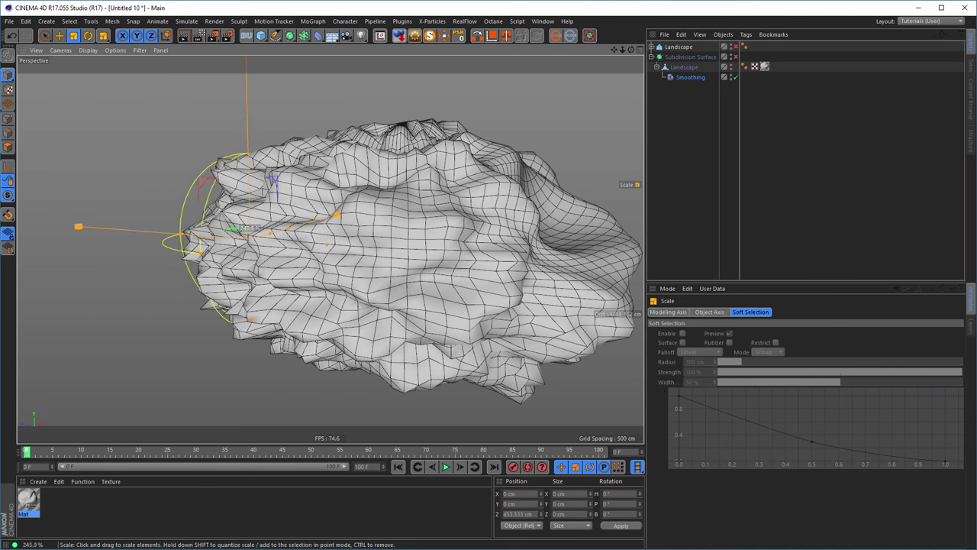
{"action": "left_click_drag", "start_coordinate": [78, 226], "coordinate": [160, 226]}
{"action": "left_click_drag", "start_coordinate": [261, 271], "coordinate": [309, 263], "text": "alt"}
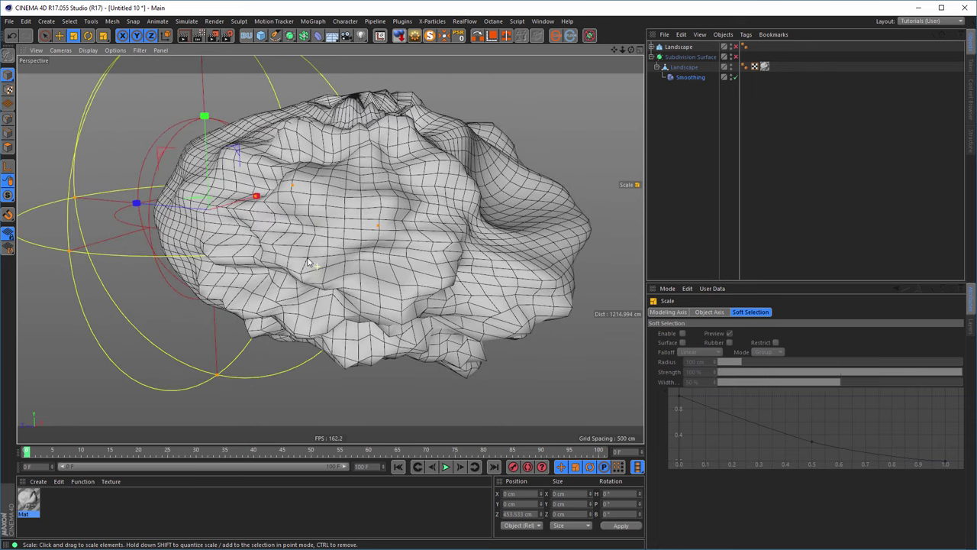
Step: Frame the whole rock and turn on the Interactive Render Region
{"action": "key", "text": "ctrl+shift+z"}
{"action": "key", "text": "ctrl+shift+y"}
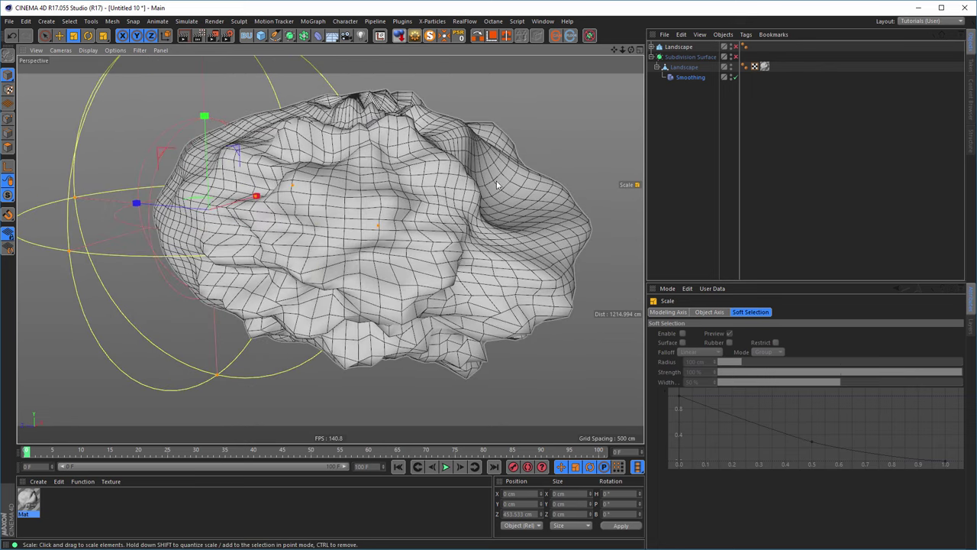
{"action": "left_click_drag", "start_coordinate": [496, 185], "coordinate": [454, 204], "text": "alt"}
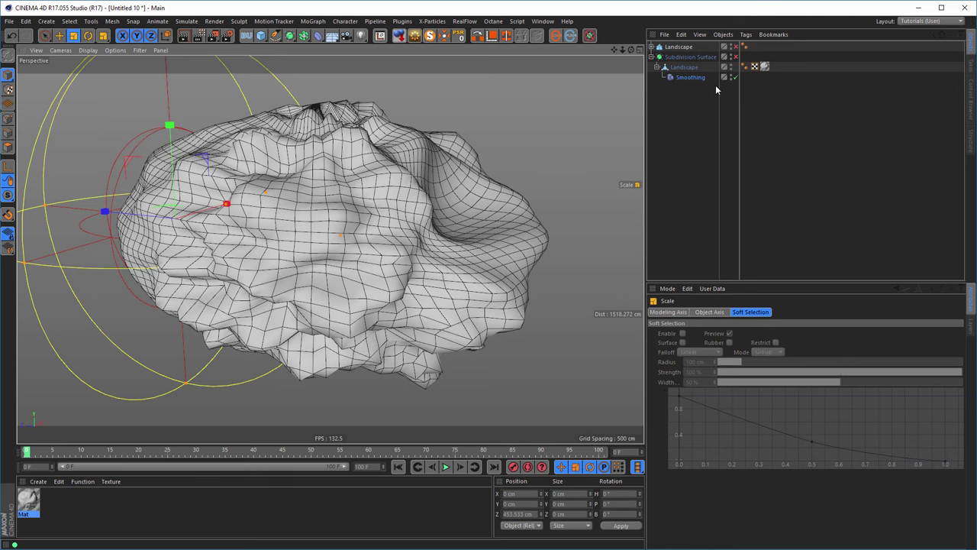
{"action": "left_click", "coordinate": [199, 35]}
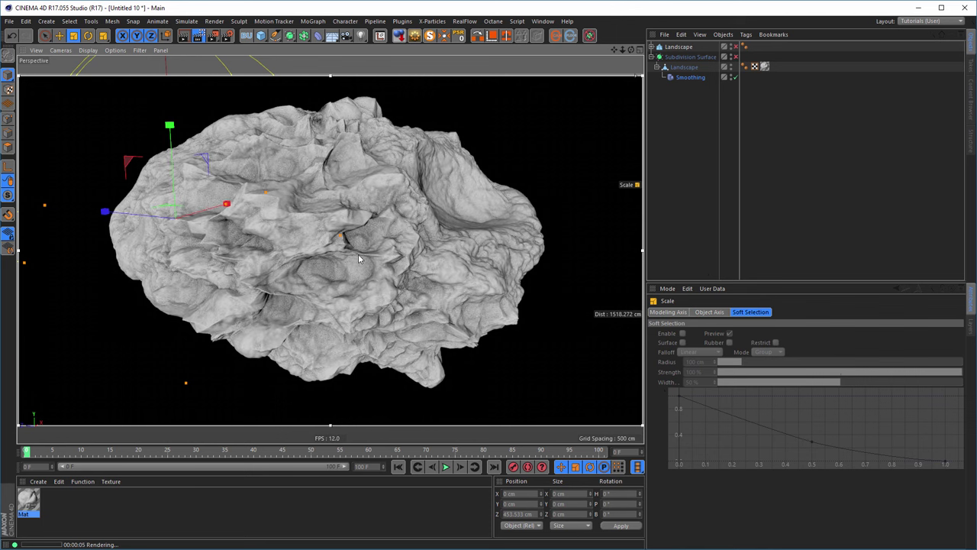
Step: Orbit and zoom around the rendered rock, viewing it from above and several sides
{"action": "left_click_drag", "start_coordinate": [359, 258], "coordinate": [268, 312], "text": "alt"}
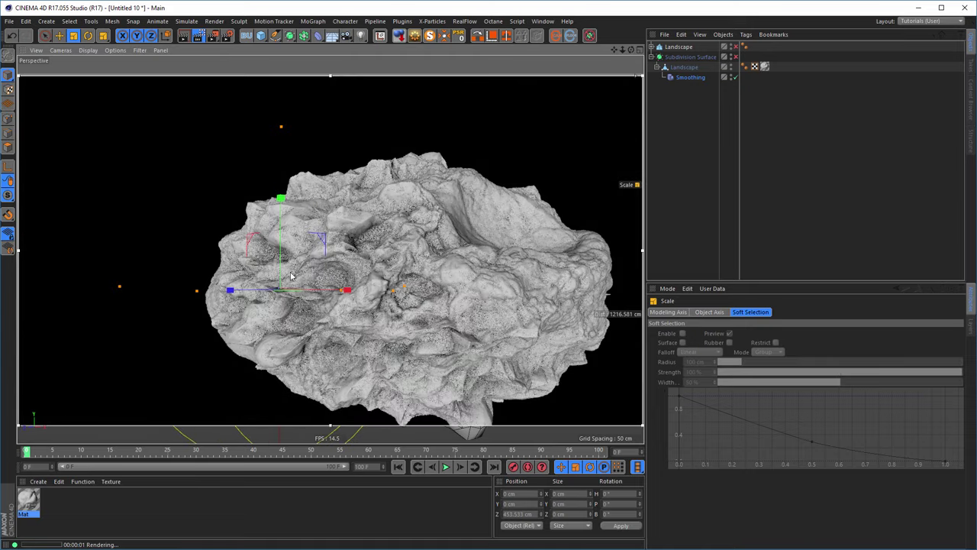
{"action": "left_click_drag", "start_coordinate": [290, 276], "coordinate": [177, 188], "text": "alt"}
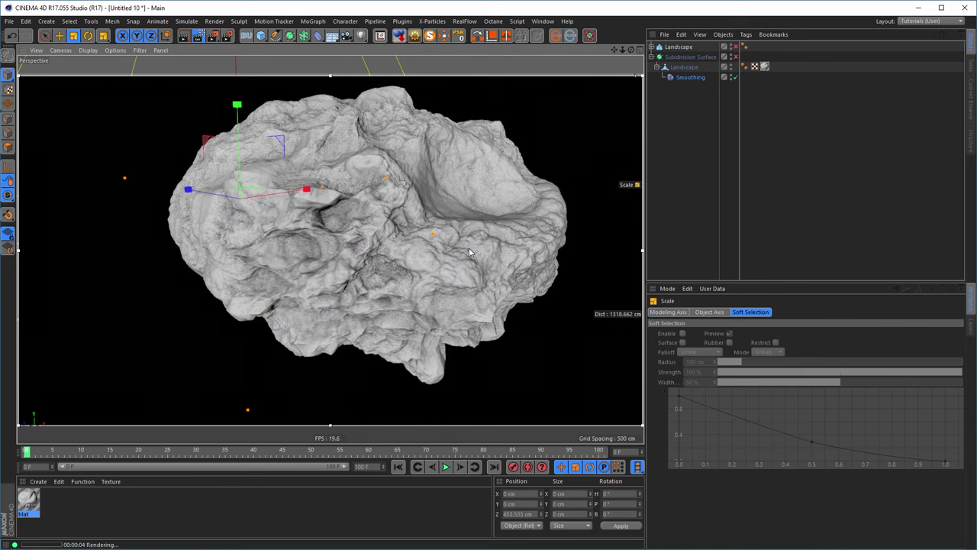
{"action": "left_click_drag", "start_coordinate": [469, 252], "coordinate": [473, 276], "text": "alt"}
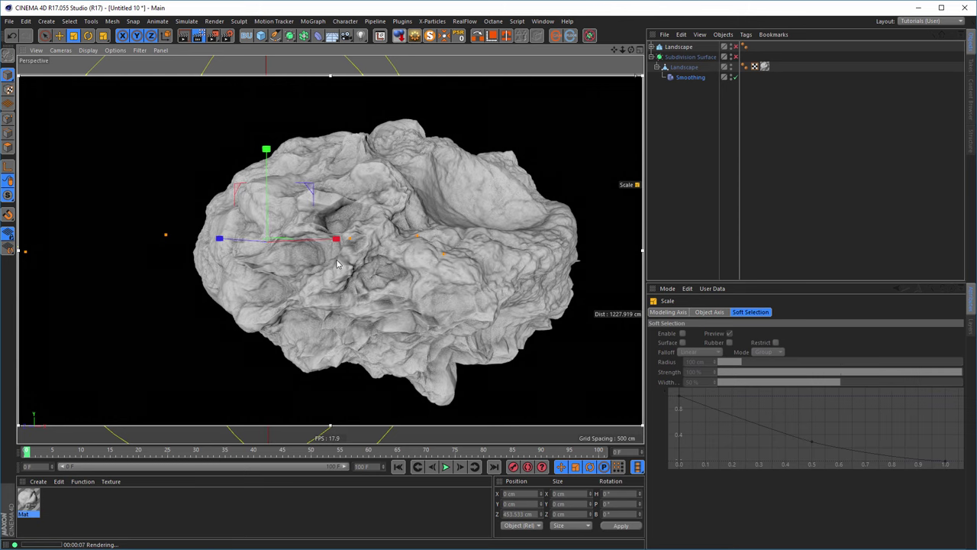
{"action": "left_click_drag", "start_coordinate": [338, 263], "coordinate": [259, 284], "text": "alt"}
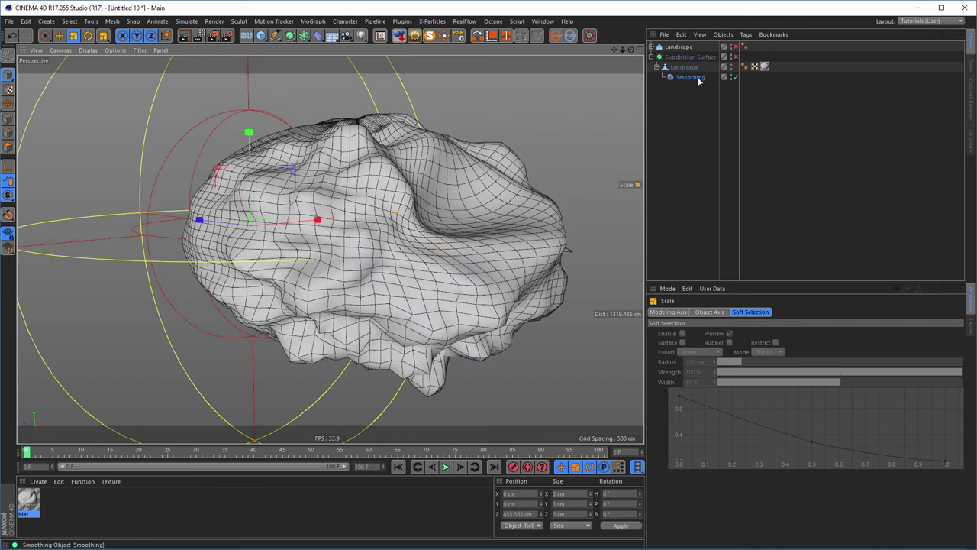
Step: Bake the Landscape with Current State to Object, delete the original, and nest the mesh under Subdivision Surface
{"action": "right_click", "coordinate": [684, 70]}
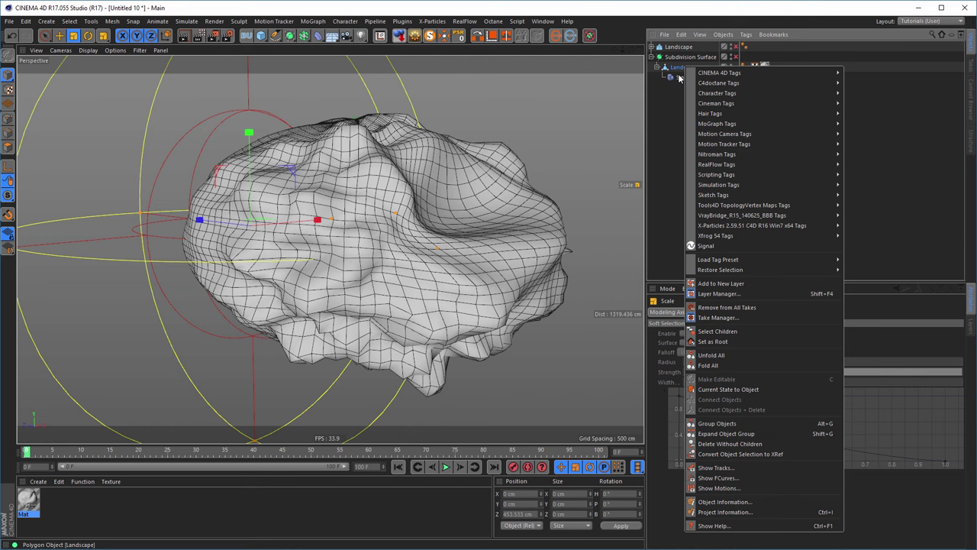
{"action": "left_click", "coordinate": [736, 390]}
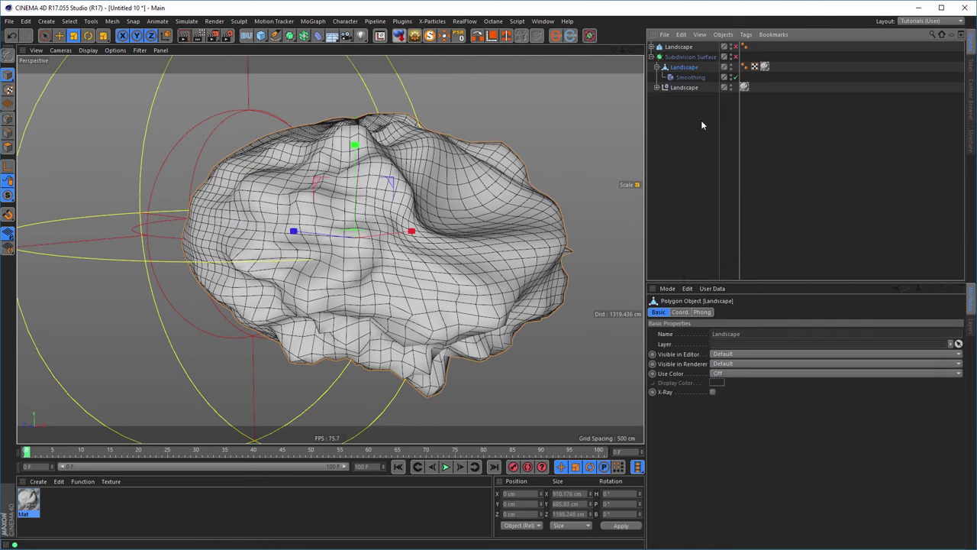
{"action": "key", "text": "Delete"}
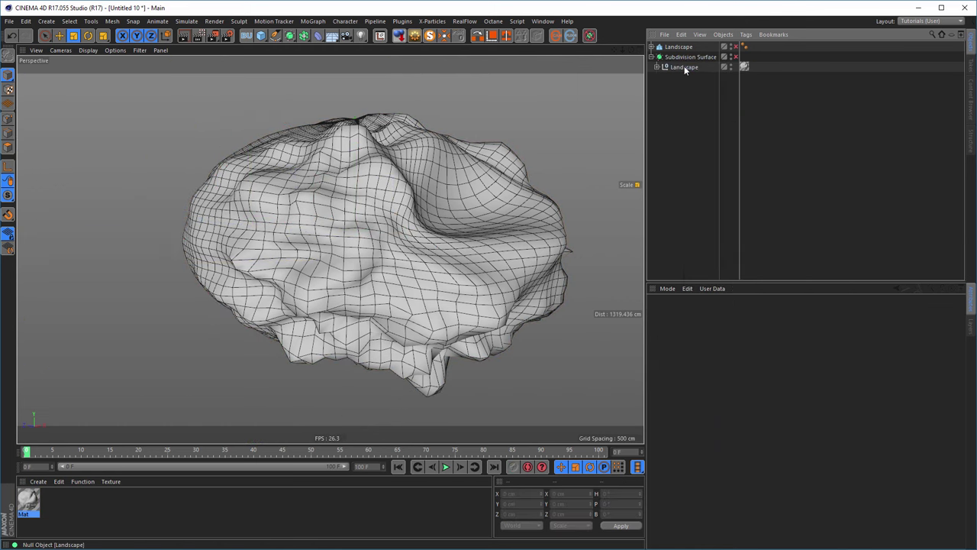
{"action": "left_click", "coordinate": [656, 67]}
{"action": "left_click_drag", "start_coordinate": [686, 78], "coordinate": [683, 69]}
{"action": "left_click", "coordinate": [687, 102]}
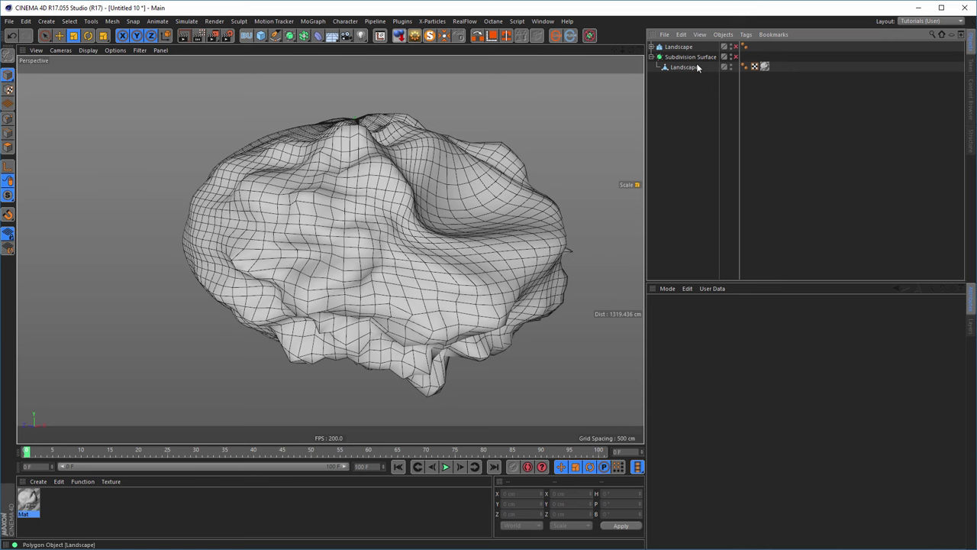
Step: Select the baked Landscape mesh in Edges mode and bring up its modelling commands
{"action": "left_click", "coordinate": [697, 67]}
{"action": "left_click", "coordinate": [8, 118]}
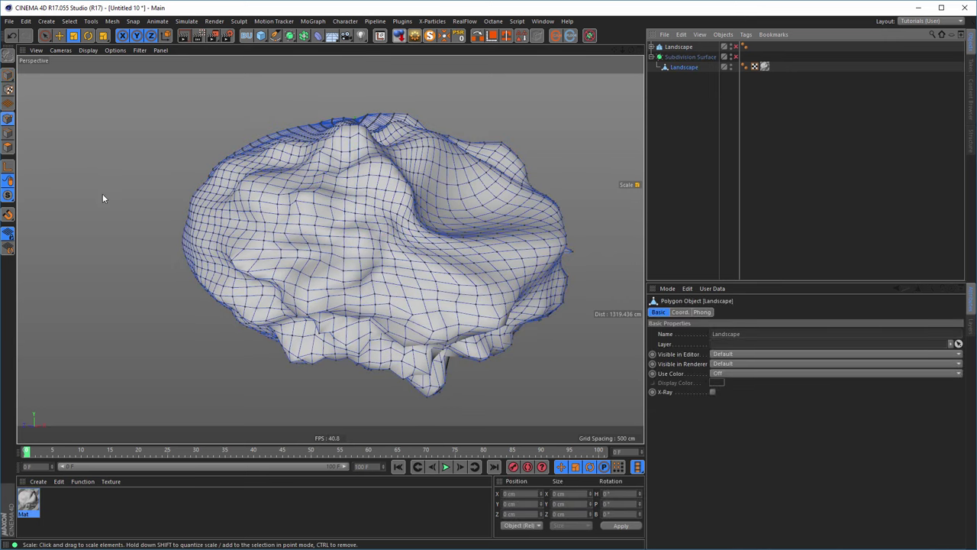
{"action": "right_click", "coordinate": [103, 193]}
Step: Choose the Magnet tool and shrink its radius from about 56 cm to about 31 cm
{"action": "left_click", "coordinate": [126, 320]}
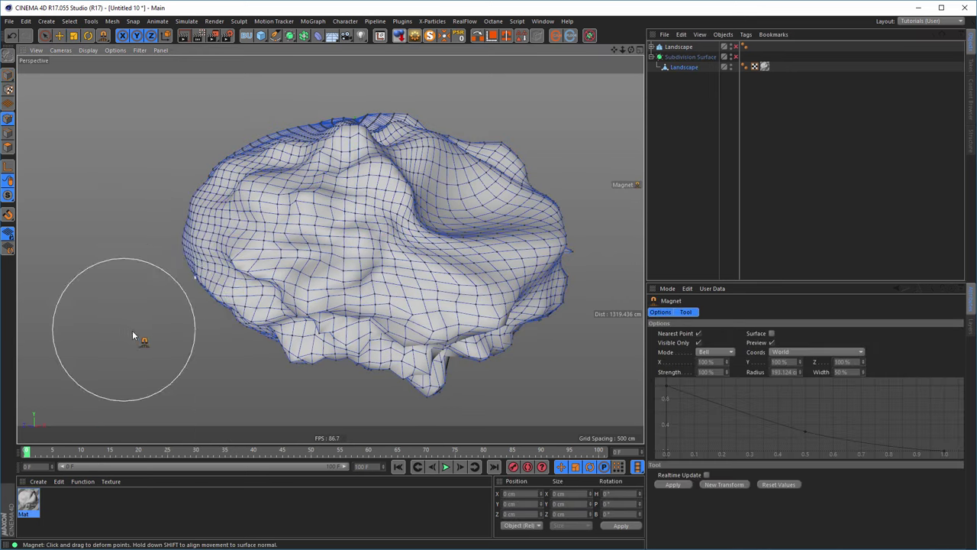
{"action": "mouse_move", "coordinate": [283, 283]}
{"action": "left_mouse_down", "text": "alt"}
{"action": "mouse_move", "coordinate": [280, 313]}
{"action": "mouse_move", "coordinate": [299, 283]}
{"action": "mouse_move", "coordinate": [246, 277]}
{"action": "left_mouse_up", "text": "alt"}
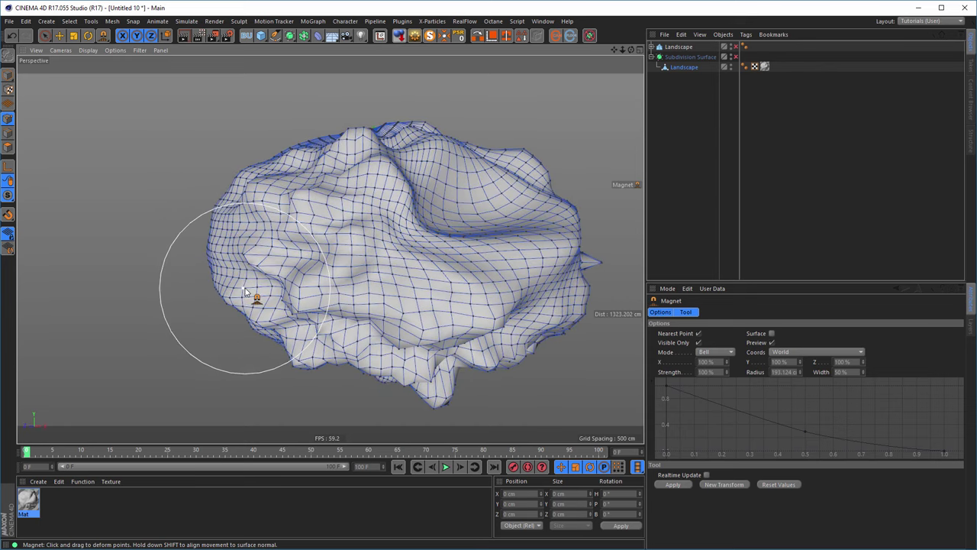
{"action": "mouse_move", "coordinate": [264, 287]}
{"action": "left_mouse_down", "text": "alt"}
{"action": "mouse_move", "coordinate": [106, 274]}
{"action": "mouse_move", "coordinate": [153, 275]}
{"action": "left_mouse_up", "text": "alt"}
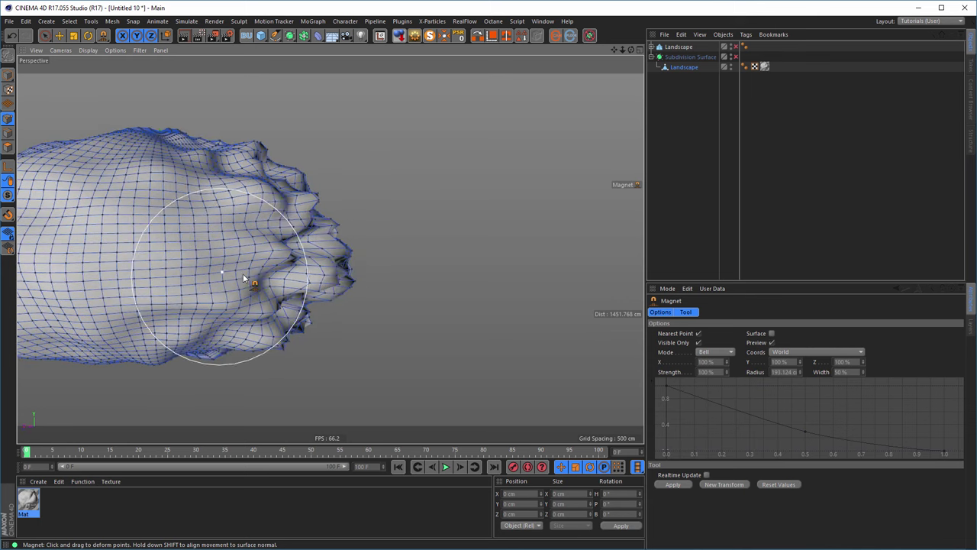
{"action": "middle_click_drag", "start_coordinate": [257, 277], "coordinate": [195, 276]}
{"action": "scroll", "coordinate": [264, 238], "scroll_direction": "up", "scroll_amount": 3}
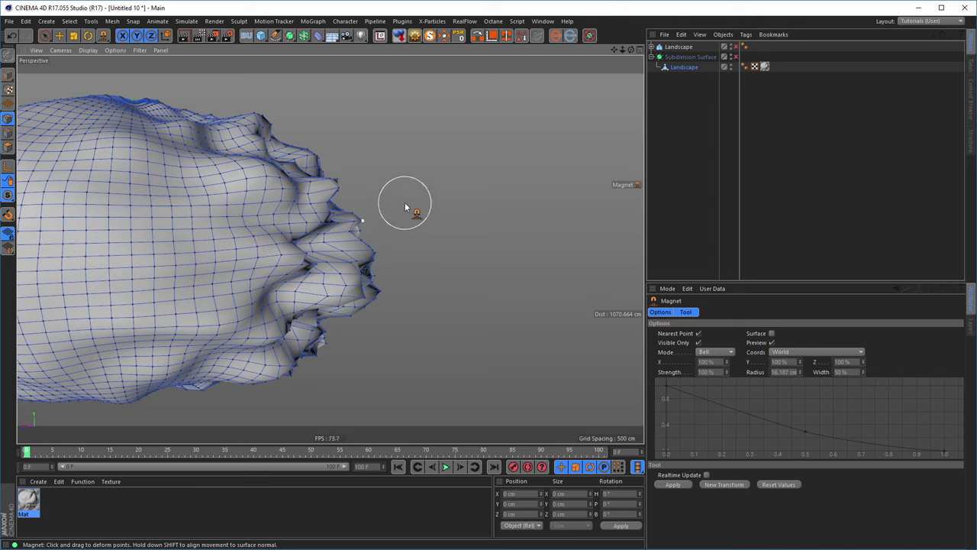
{"action": "mouse_move", "coordinate": [408, 202]}
{"action": "middle_mouse_down"}
{"action": "mouse_move", "coordinate": [468, 203]}
{"action": "mouse_move", "coordinate": [407, 199]}
{"action": "mouse_move", "coordinate": [458, 203]}
{"action": "mouse_move", "coordinate": [416, 202]}
{"action": "mouse_move", "coordinate": [414, 174]}
{"action": "mouse_move", "coordinate": [412, 221]}
{"action": "mouse_move", "coordinate": [415, 107]}
{"action": "middle_mouse_up"}
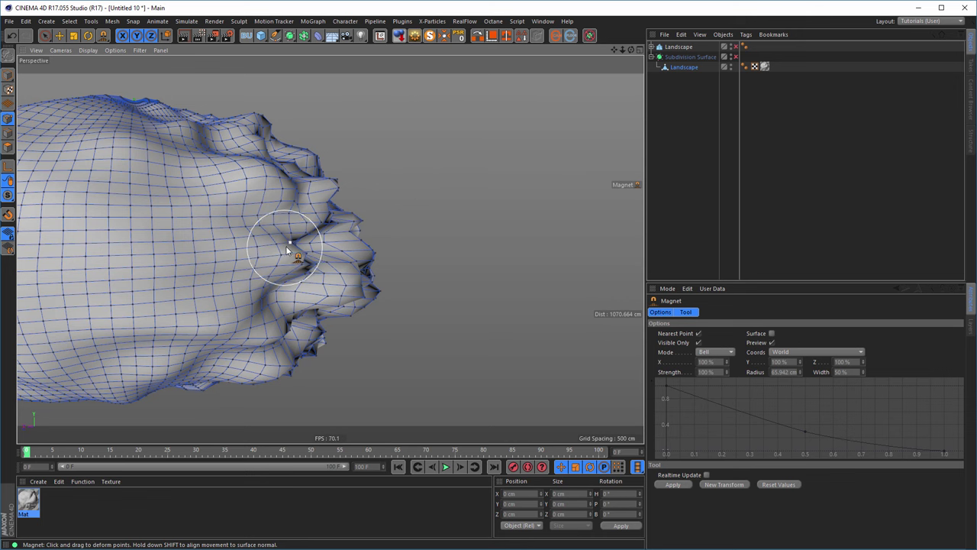
Step: Enlarge the magnet radius to about 76 cm and reshape the rock's lumpy edges
{"action": "left_click_drag", "start_coordinate": [288, 250], "coordinate": [400, 252], "text": "alt"}
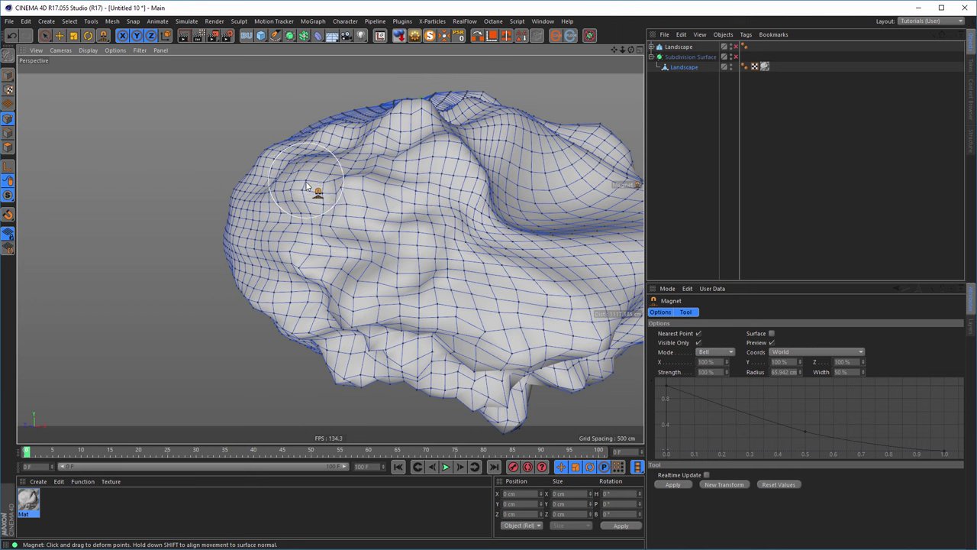
{"action": "mouse_move", "coordinate": [321, 192]}
{"action": "left_mouse_down", "text": "alt"}
{"action": "mouse_move", "coordinate": [392, 279]}
{"action": "mouse_move", "coordinate": [309, 294]}
{"action": "left_mouse_up", "text": "alt"}
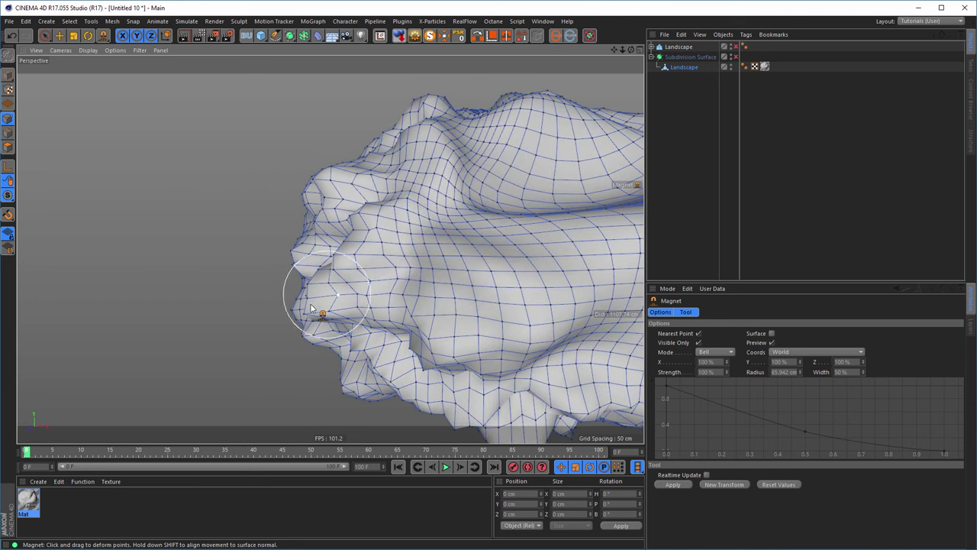
{"action": "middle_click_drag", "start_coordinate": [309, 294], "coordinate": [351, 266]}
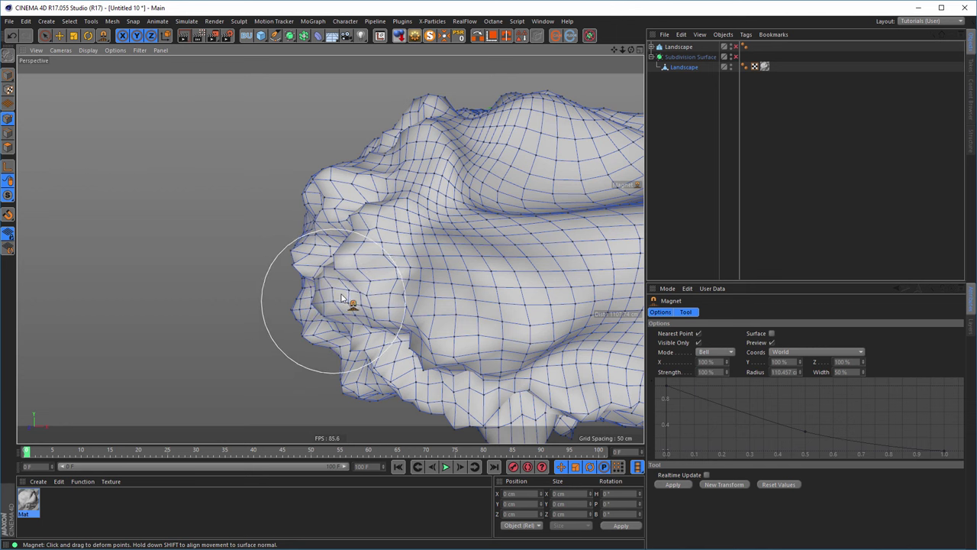
{"action": "left_click_drag", "start_coordinate": [349, 290], "coordinate": [356, 246], "text": "alt"}
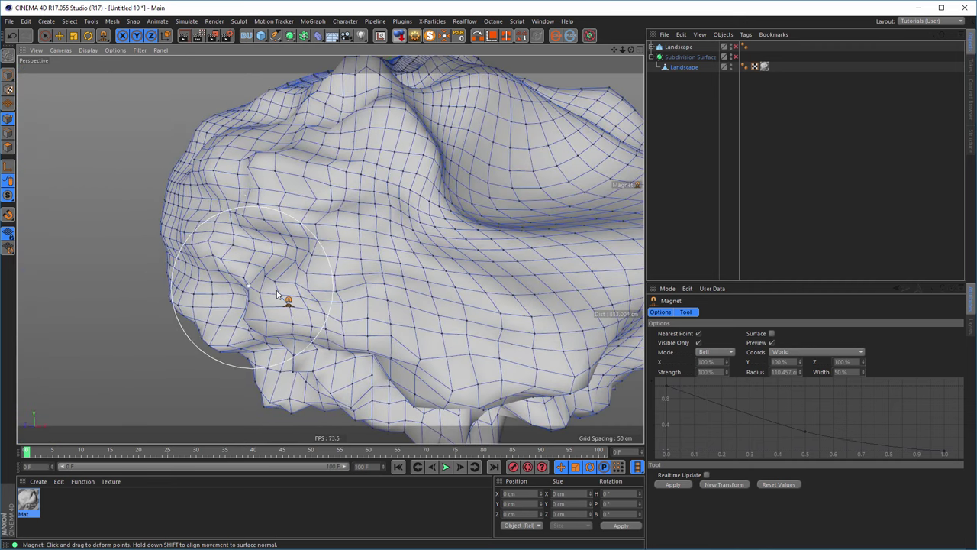
{"action": "mouse_move", "coordinate": [283, 298]}
{"action": "left_mouse_down", "text": "alt"}
{"action": "mouse_move", "coordinate": [313, 279]}
{"action": "mouse_move", "coordinate": [257, 209]}
{"action": "mouse_move", "coordinate": [172, 186]}
{"action": "mouse_move", "coordinate": [125, 206]}
{"action": "mouse_move", "coordinate": [235, 209]}
{"action": "mouse_move", "coordinate": [246, 266]}
{"action": "mouse_move", "coordinate": [342, 336]}
{"action": "mouse_move", "coordinate": [336, 268]}
{"action": "mouse_move", "coordinate": [399, 266]}
{"action": "mouse_move", "coordinate": [484, 246]}
{"action": "mouse_move", "coordinate": [420, 200]}
{"action": "mouse_move", "coordinate": [312, 176]}
{"action": "mouse_move", "coordinate": [348, 214]}
{"action": "mouse_move", "coordinate": [381, 208]}
{"action": "mouse_move", "coordinate": [301, 210]}
{"action": "mouse_move", "coordinate": [322, 223]}
{"action": "mouse_move", "coordinate": [340, 221]}
{"action": "mouse_move", "coordinate": [279, 251]}
{"action": "left_mouse_up", "text": "alt"}
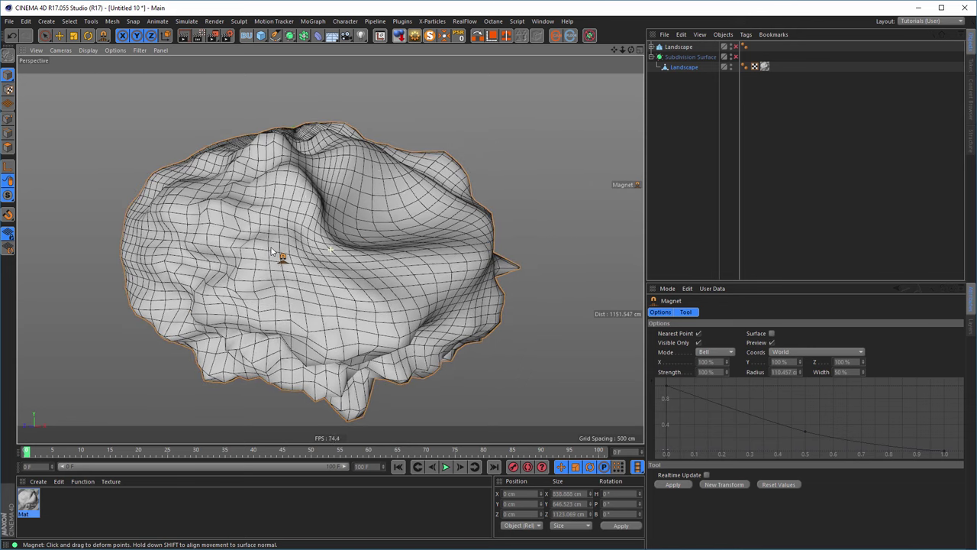
Step: Orbit around the magnet-sculpted rock and restart the Interactive Render Region on it
{"action": "left_click_drag", "start_coordinate": [338, 229], "coordinate": [236, 94], "text": "alt"}
{"action": "left_click", "coordinate": [202, 35]}
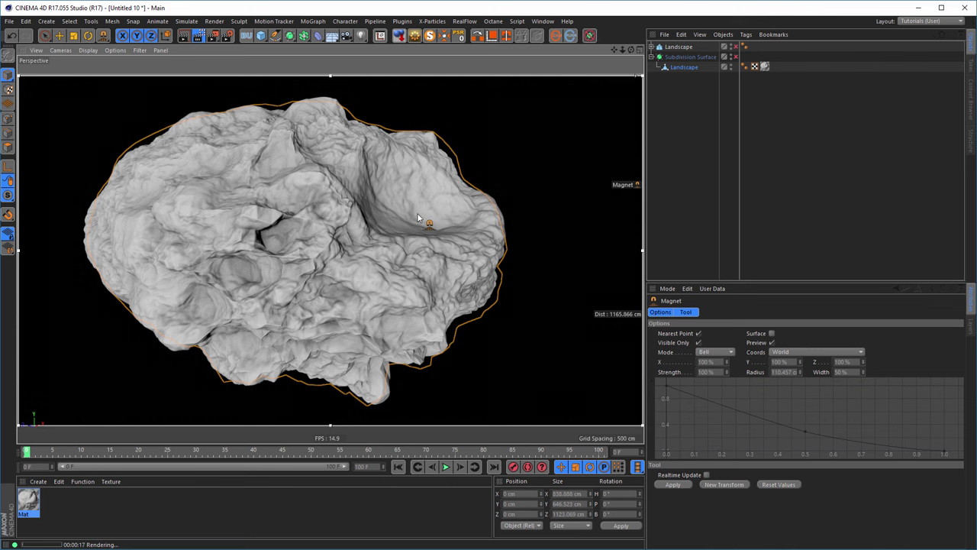
{"action": "left_click_drag", "start_coordinate": [418, 219], "coordinate": [430, 221]}
Step: Copy Mat's displacement Noise shader and paste it into the Color channel's Texture
{"action": "key", "text": "ctrl+r"}
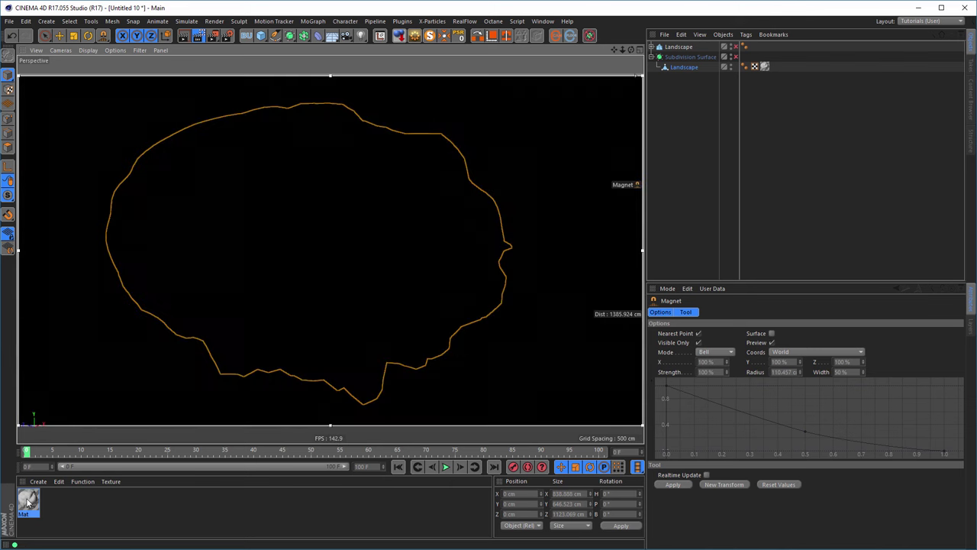
{"action": "double_click", "coordinate": [29, 500]}
{"action": "left_click_drag", "start_coordinate": [183, 76], "coordinate": [769, 132]}
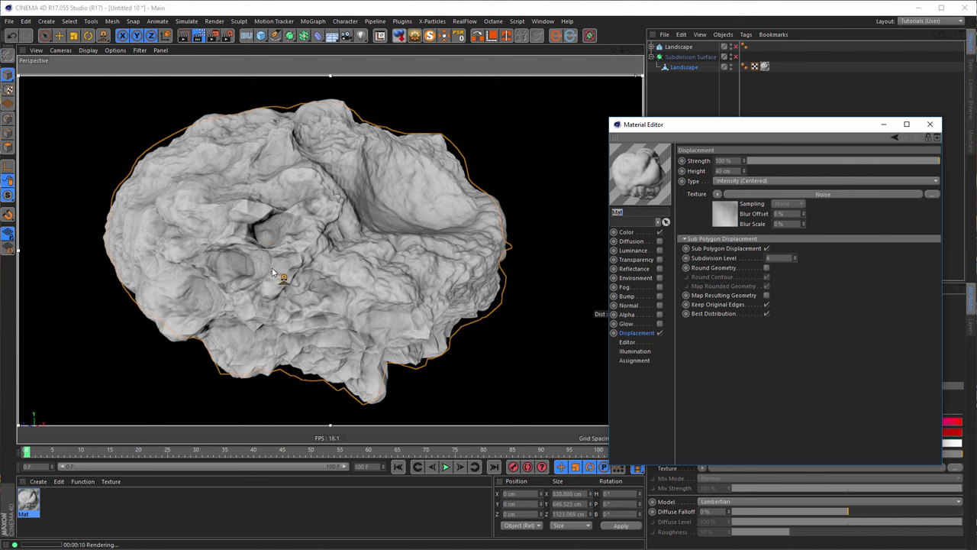
{"action": "right_click", "coordinate": [696, 195]}
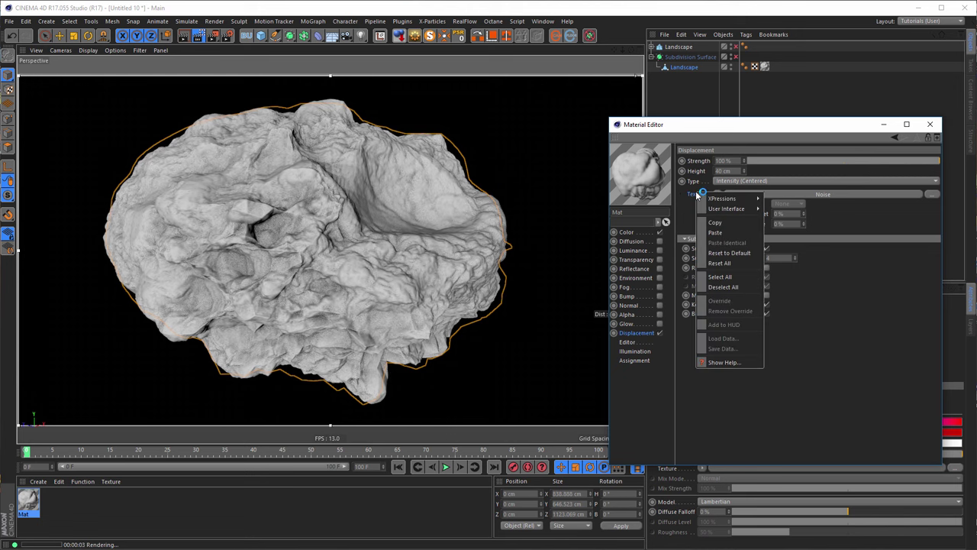
{"action": "left_click", "coordinate": [718, 232]}
{"action": "left_click", "coordinate": [639, 232]}
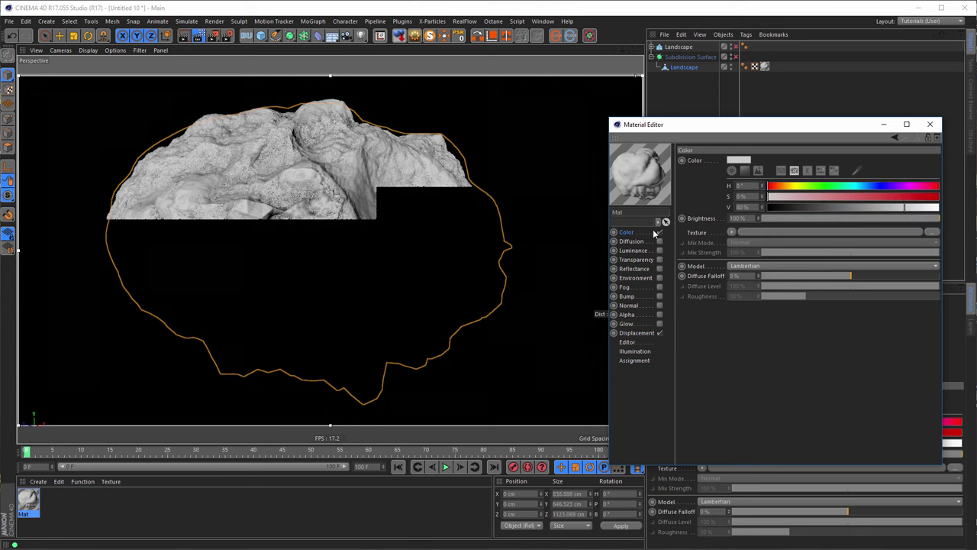
{"action": "right_click", "coordinate": [702, 234]}
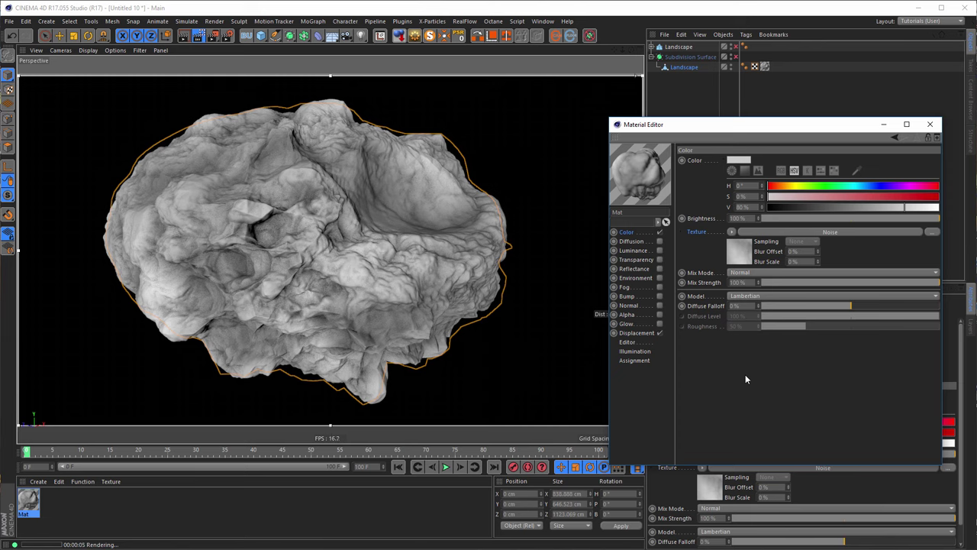
Step: Swap Mat's Color texture for a Layer shader and add a Colorize effect above the Noise
{"action": "left_click", "coordinate": [741, 252]}
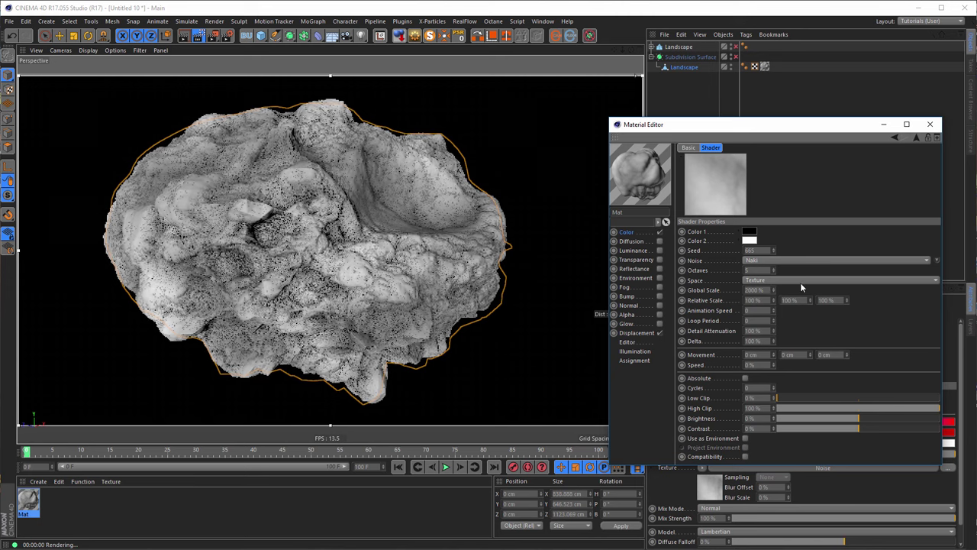
{"action": "left_click", "coordinate": [918, 138]}
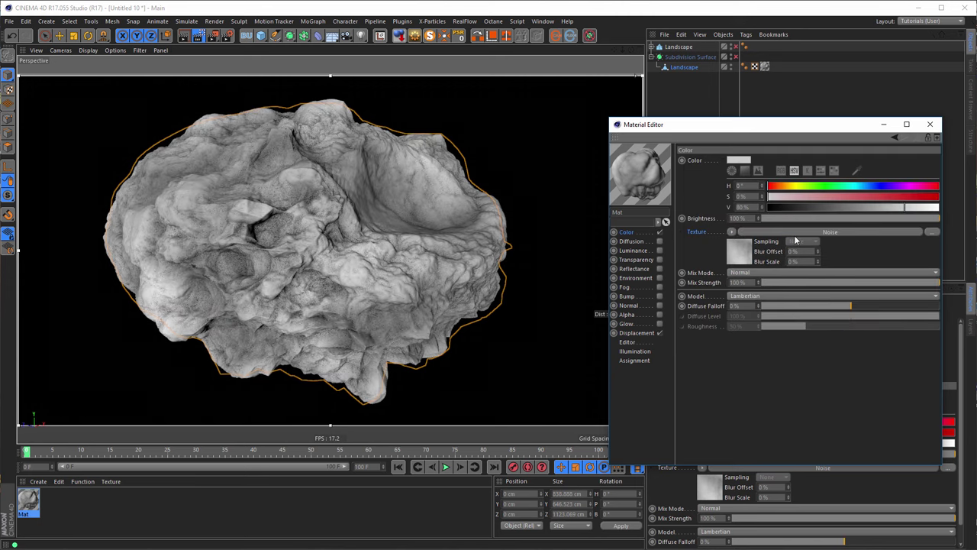
{"action": "left_click", "coordinate": [732, 232]}
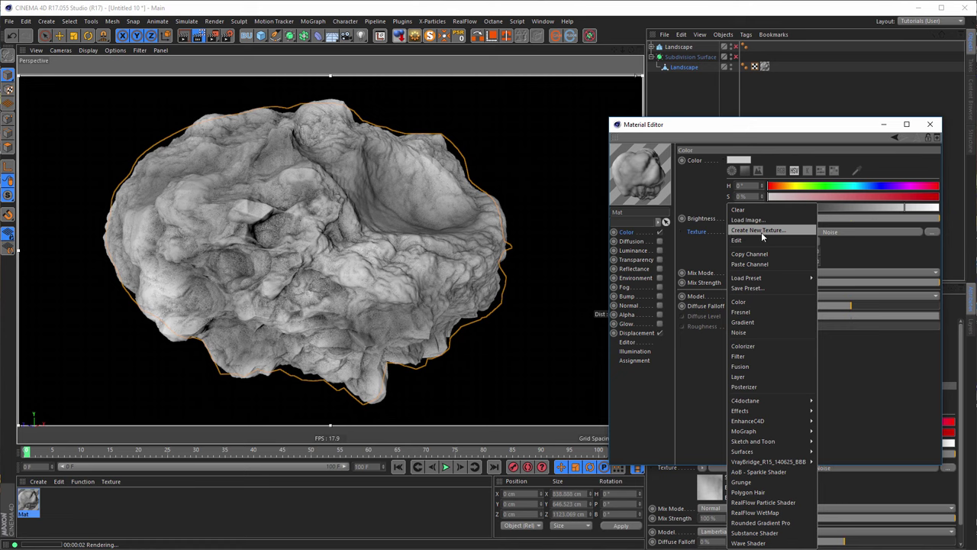
{"action": "left_click", "coordinate": [750, 377]}
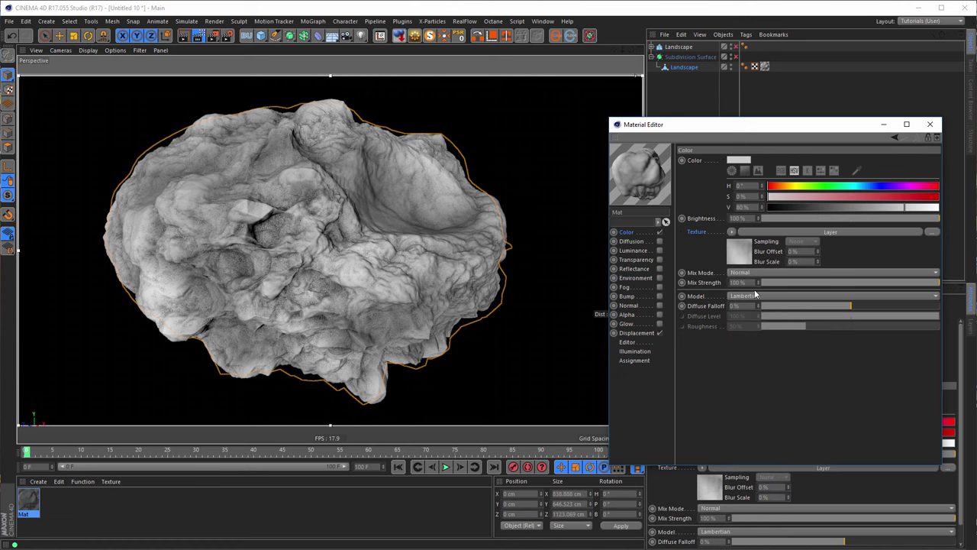
{"action": "left_click", "coordinate": [747, 259]}
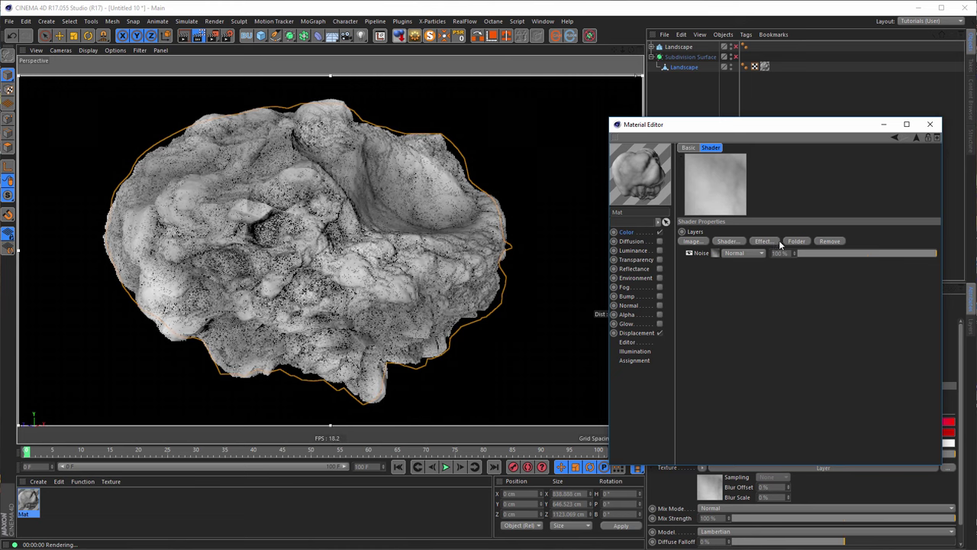
{"action": "left_click", "coordinate": [766, 241]}
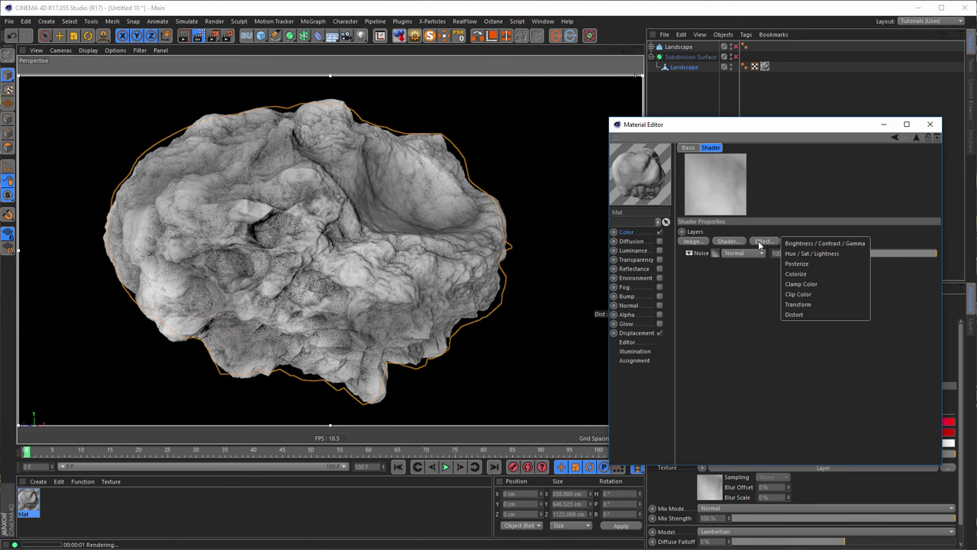
{"action": "left_click", "coordinate": [795, 274]}
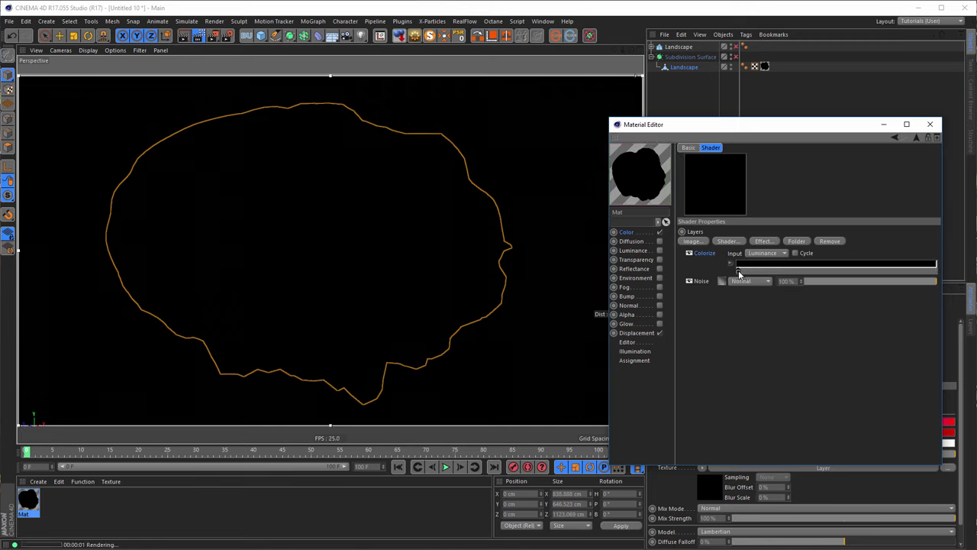
Step: Colour the Colorize gradient's knots dark brown on the left and pale brown on the right
{"action": "double_click", "coordinate": [737, 272]}
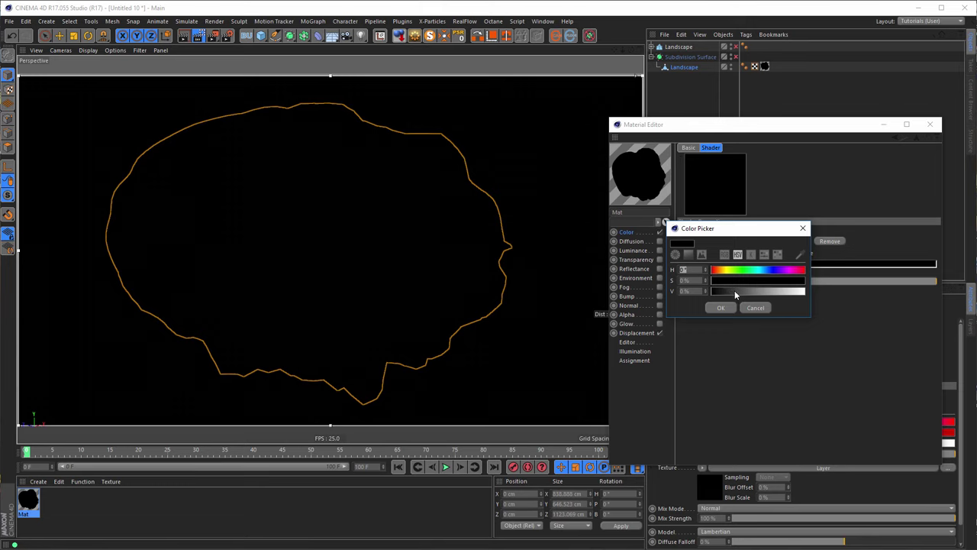
{"action": "left_click", "coordinate": [735, 290]}
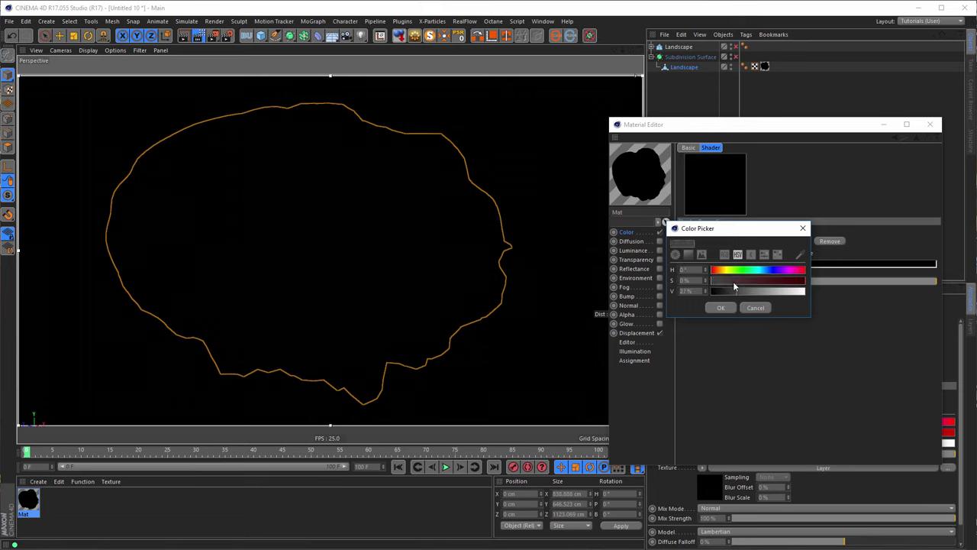
{"action": "left_click_drag", "start_coordinate": [733, 281], "coordinate": [809, 279]}
{"action": "left_click_drag", "start_coordinate": [732, 277], "coordinate": [719, 280]}
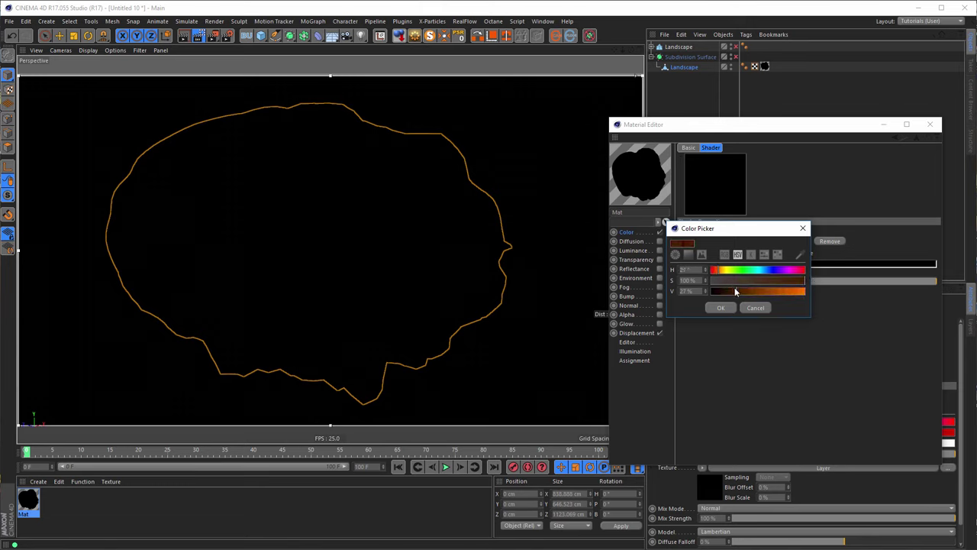
{"action": "left_click", "coordinate": [732, 308]}
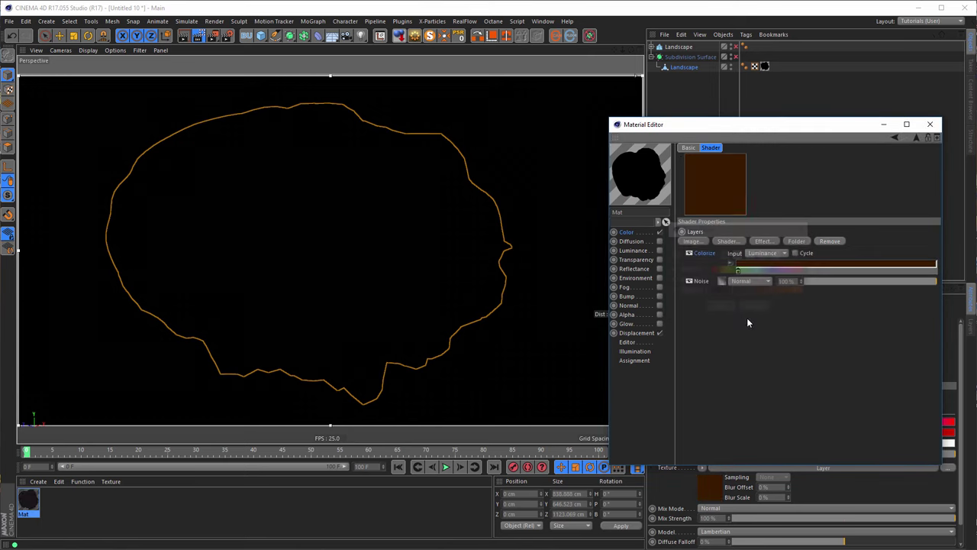
{"action": "double_click", "coordinate": [933, 273]}
{"action": "mouse_move", "coordinate": [934, 283]}
{"action": "left_mouse_down"}
{"action": "mouse_move", "coordinate": [926, 279]}
{"action": "mouse_move", "coordinate": [956, 292]}
{"action": "mouse_move", "coordinate": [925, 287]}
{"action": "mouse_move", "coordinate": [949, 293]}
{"action": "left_mouse_up"}
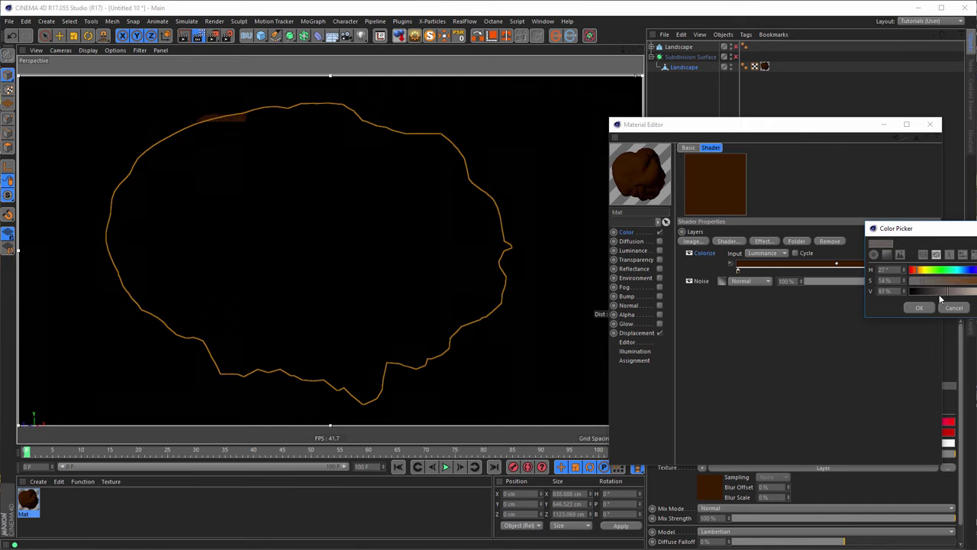
{"action": "left_click", "coordinate": [919, 307]}
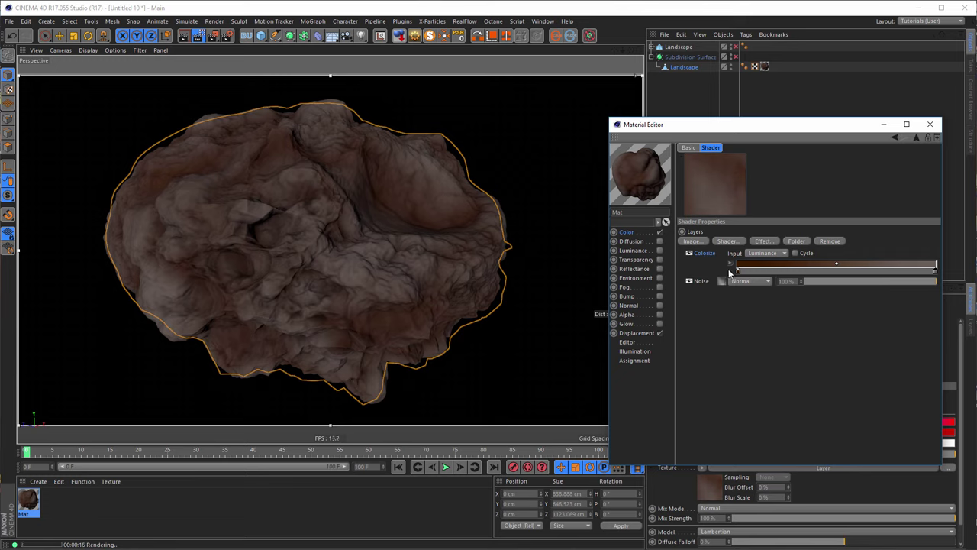
Step: Add a Hue/Sat/Lightness effect above Colorize, try hue shifts, then set Saturation to -100%
{"action": "left_click", "coordinate": [763, 241]}
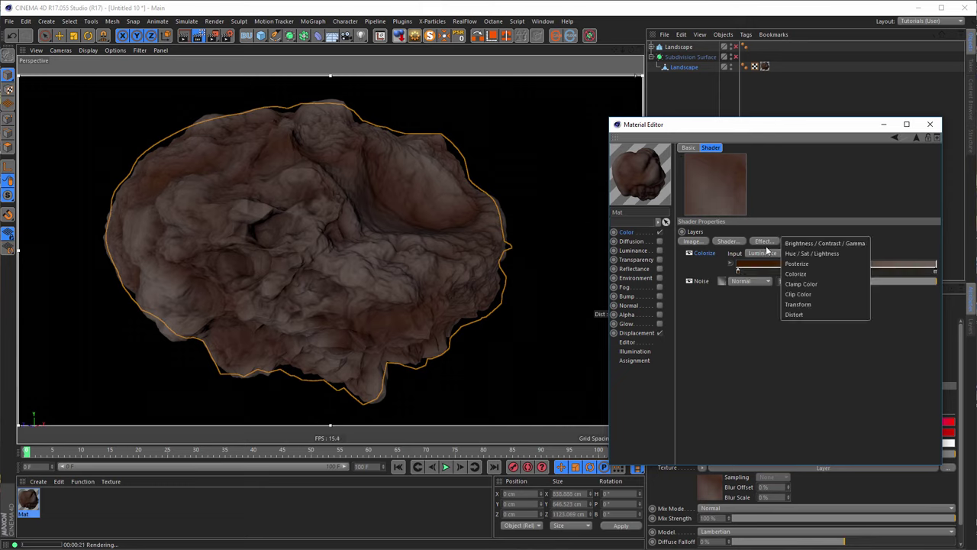
{"action": "left_click", "coordinate": [815, 254]}
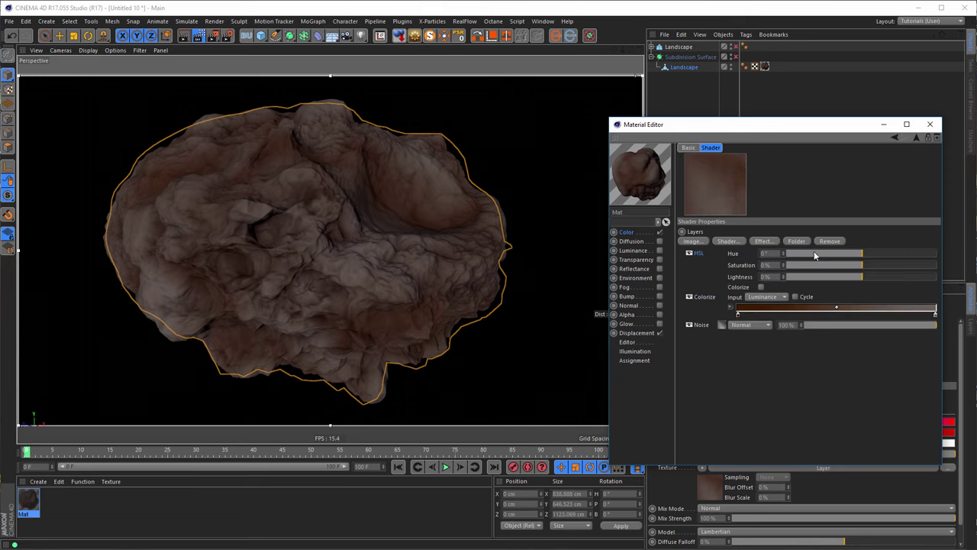
{"action": "left_click_drag", "start_coordinate": [832, 265], "coordinate": [784, 264]}
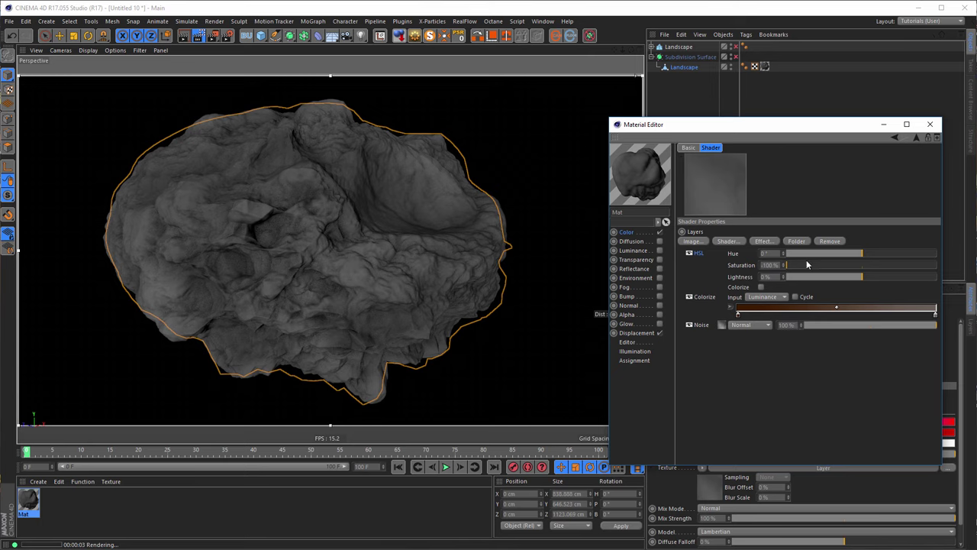
{"action": "left_click_drag", "start_coordinate": [806, 265], "coordinate": [842, 253]}
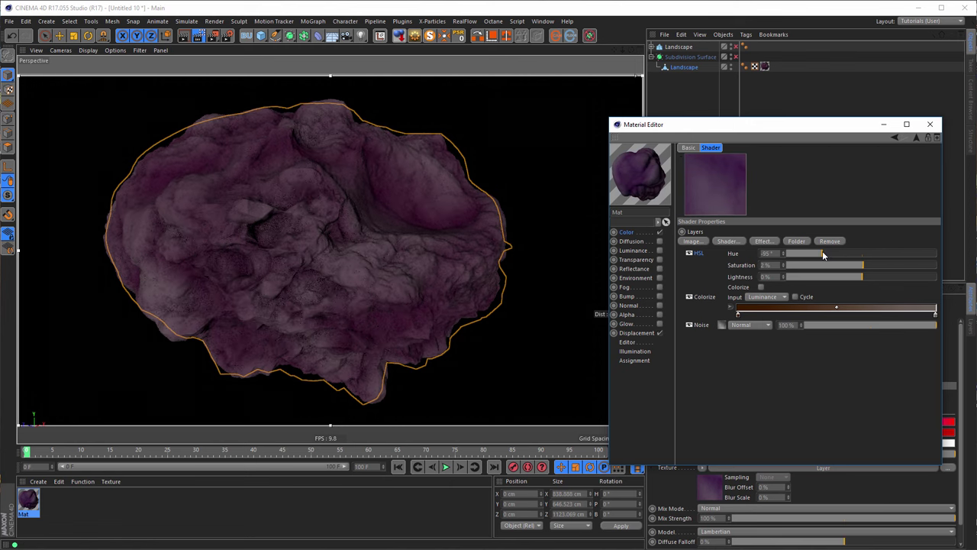
{"action": "left_click_drag", "start_coordinate": [822, 252], "coordinate": [938, 258]}
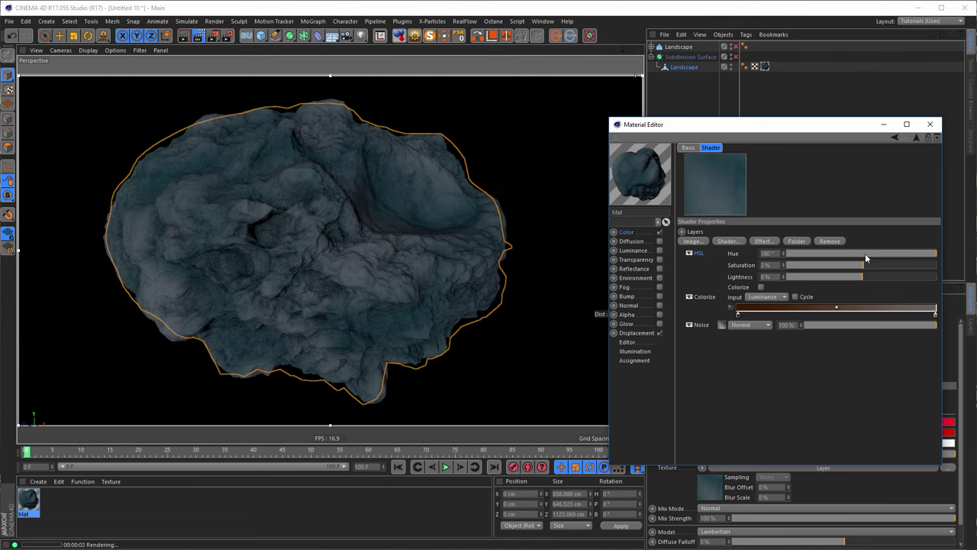
{"action": "left_click_drag", "start_coordinate": [865, 264], "coordinate": [786, 265]}
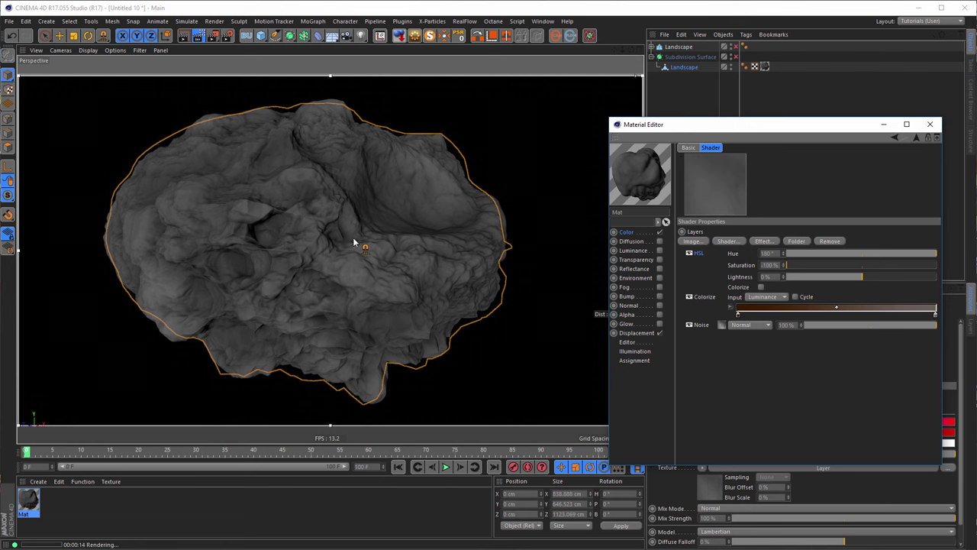
Step: Enable Mat's reflectance with a Dielectric Fresnel using the Asphalt preset
{"action": "left_click_drag", "start_coordinate": [688, 129], "coordinate": [639, 100]}
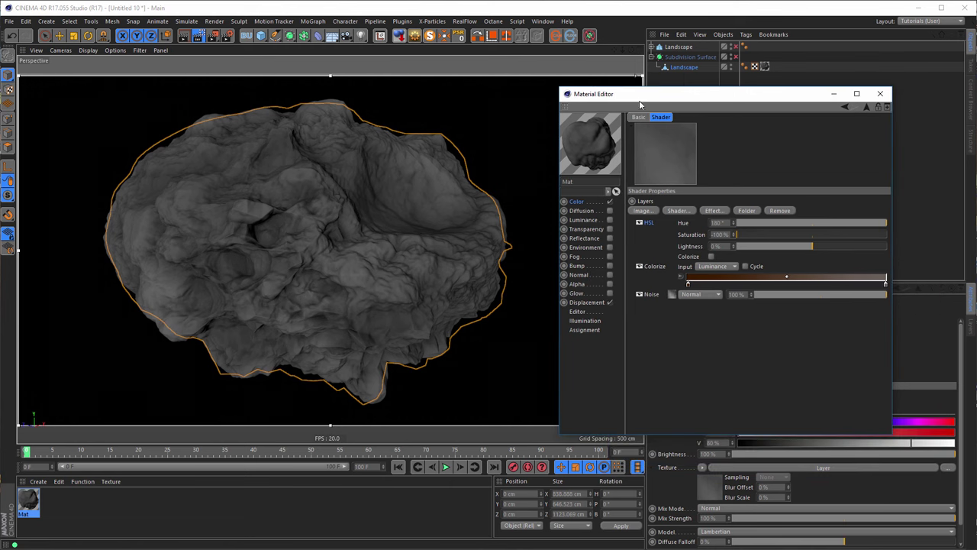
{"action": "left_click", "coordinate": [610, 239]}
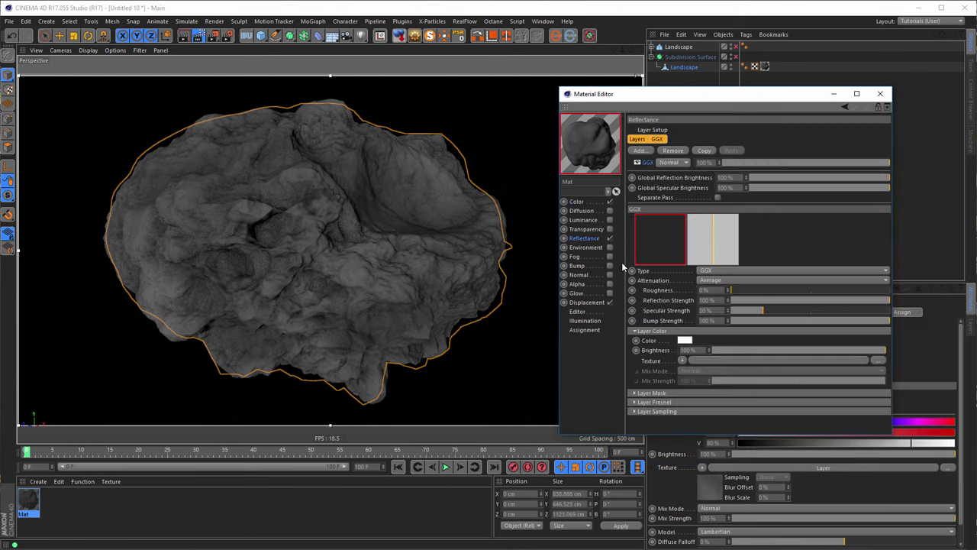
{"action": "left_click", "coordinate": [680, 400]}
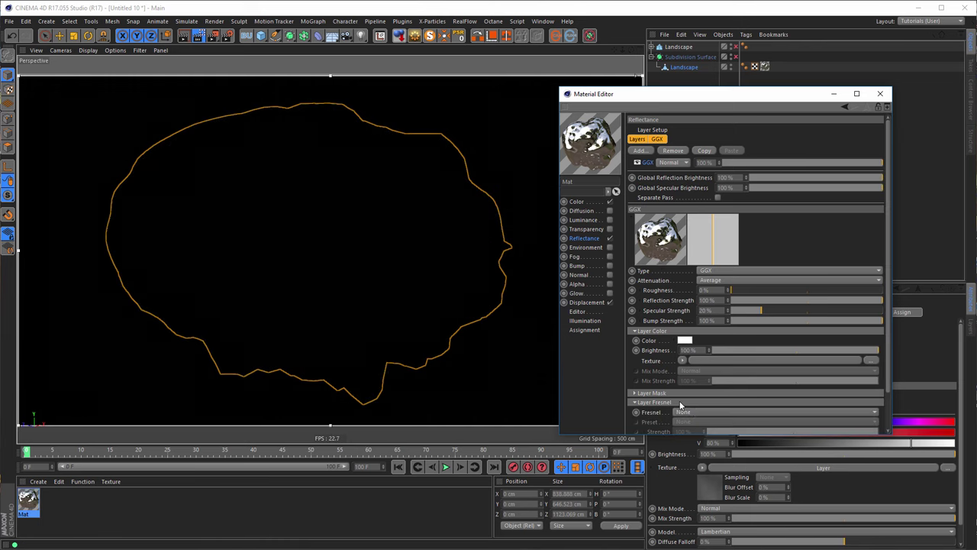
{"action": "left_click", "coordinate": [699, 411]}
{"action": "left_click", "coordinate": [690, 432]}
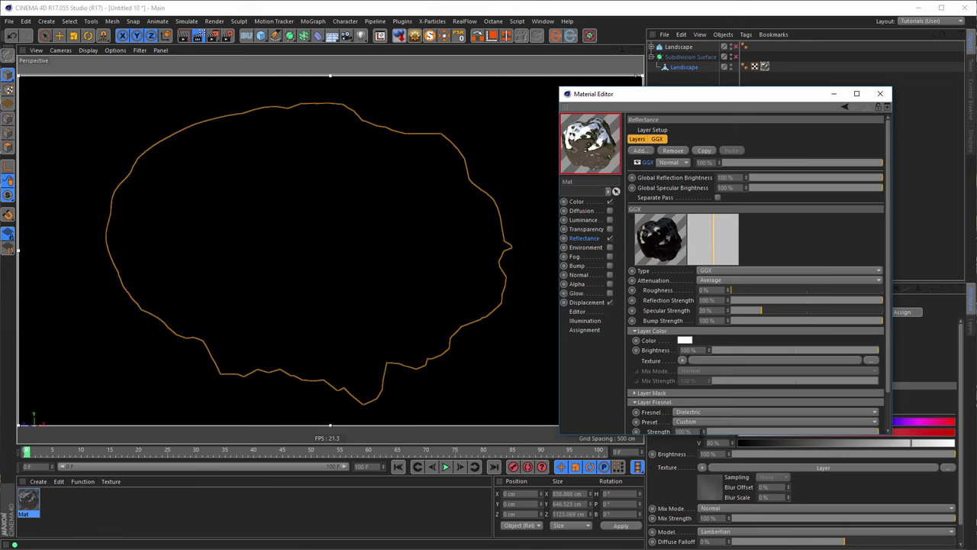
{"action": "left_click", "coordinate": [706, 422]}
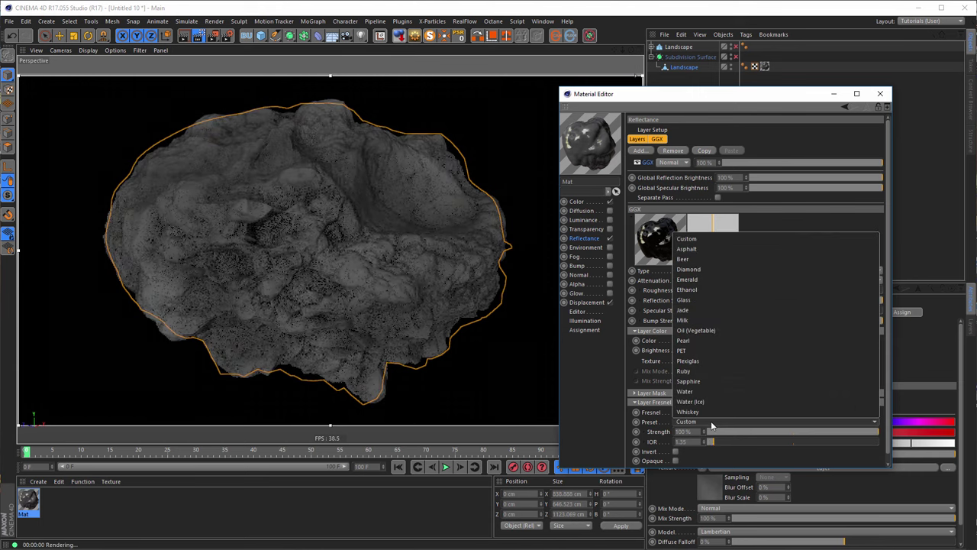
{"action": "left_click", "coordinate": [686, 248]}
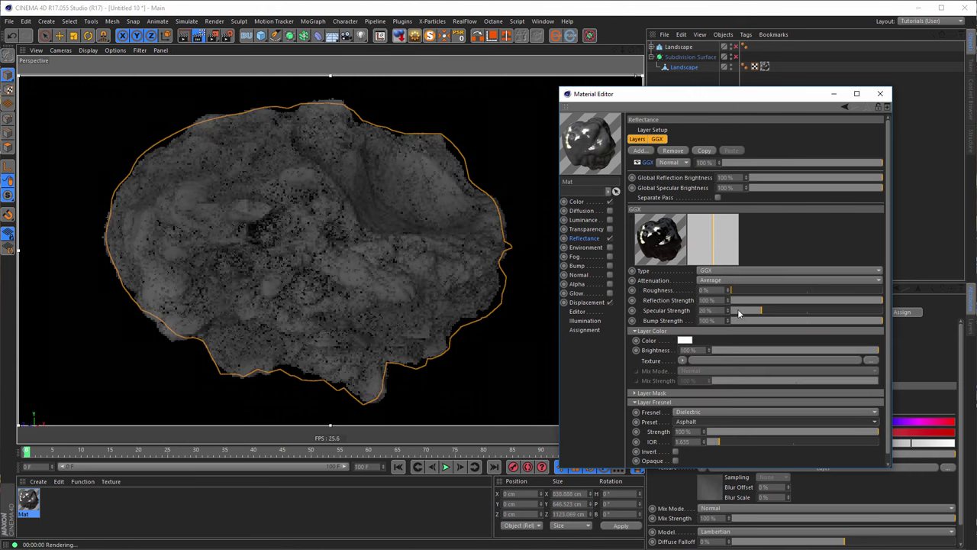
Step: Set Specular Strength to 0%, Reflection Strength to 49% and Roughness to 17%
{"action": "left_click_drag", "start_coordinate": [760, 310], "coordinate": [717, 321]}
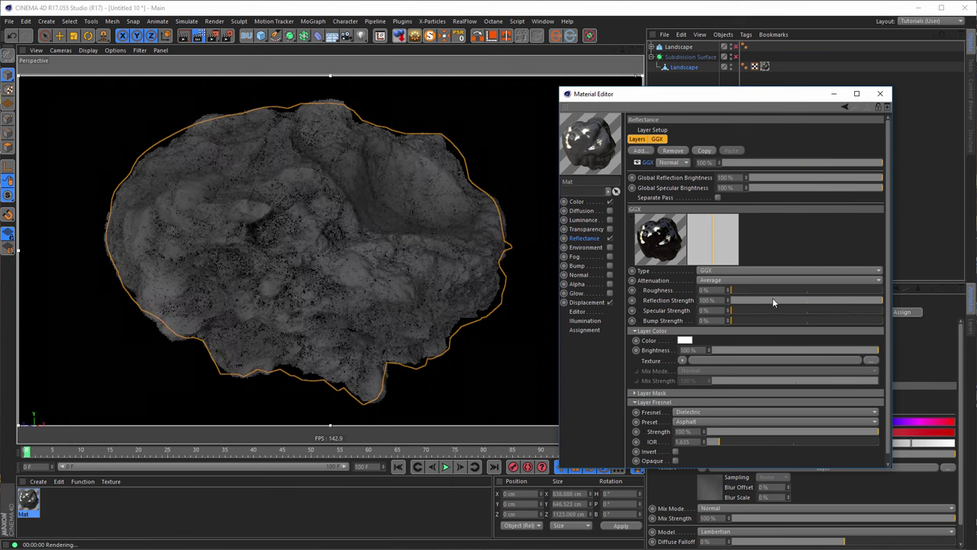
{"action": "left_click", "coordinate": [807, 300]}
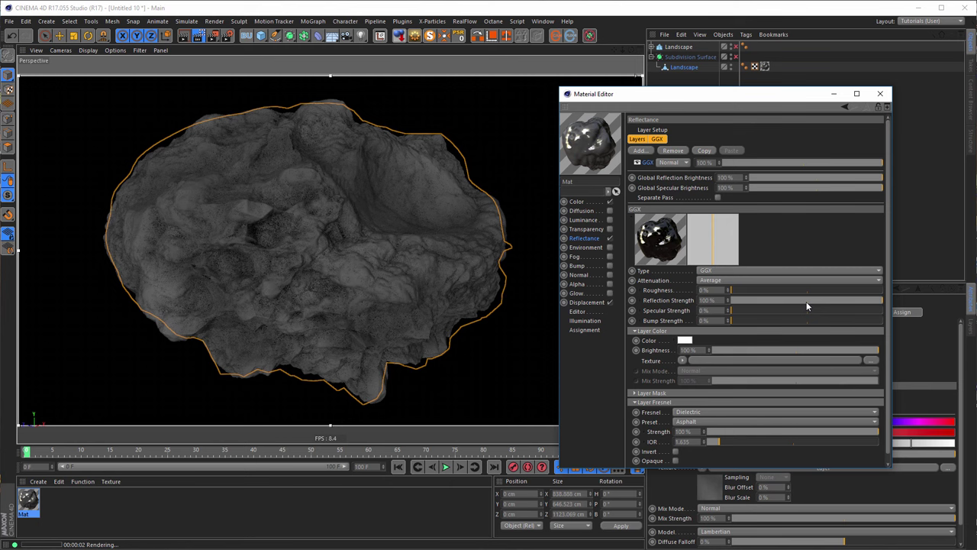
{"action": "left_click", "coordinate": [757, 290]}
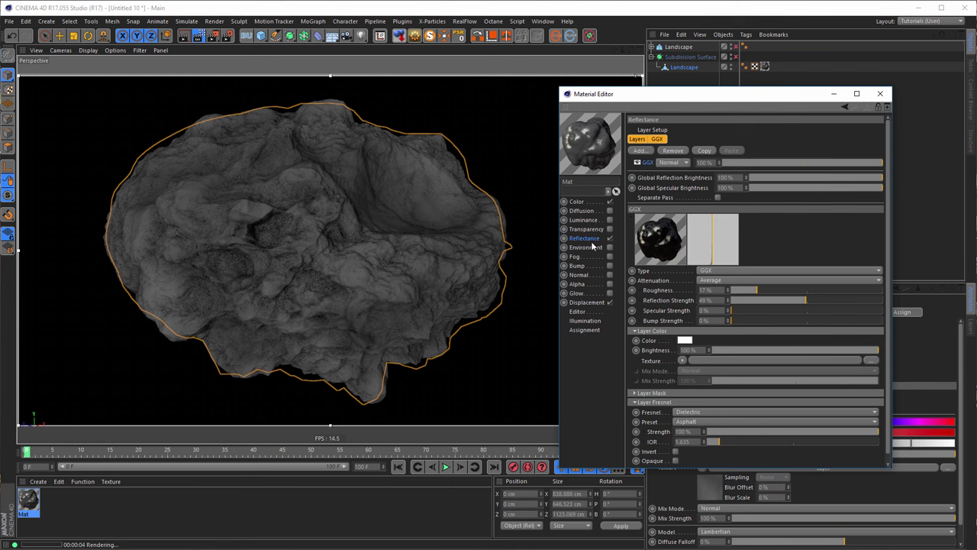
{"action": "left_click", "coordinate": [593, 303]}
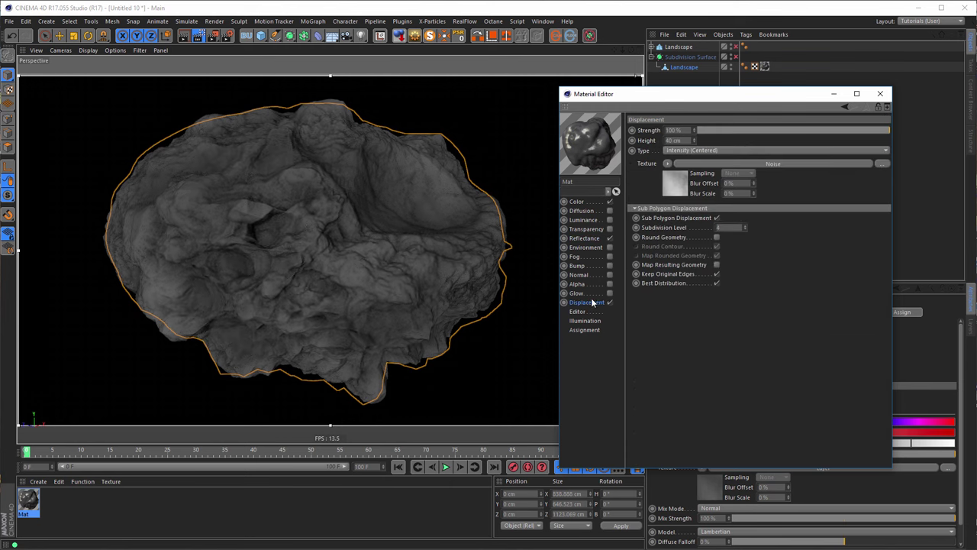
Step: Replace Mat's displacement texture with a Layer shader
{"action": "left_click", "coordinate": [581, 209]}
{"action": "left_click", "coordinate": [578, 203]}
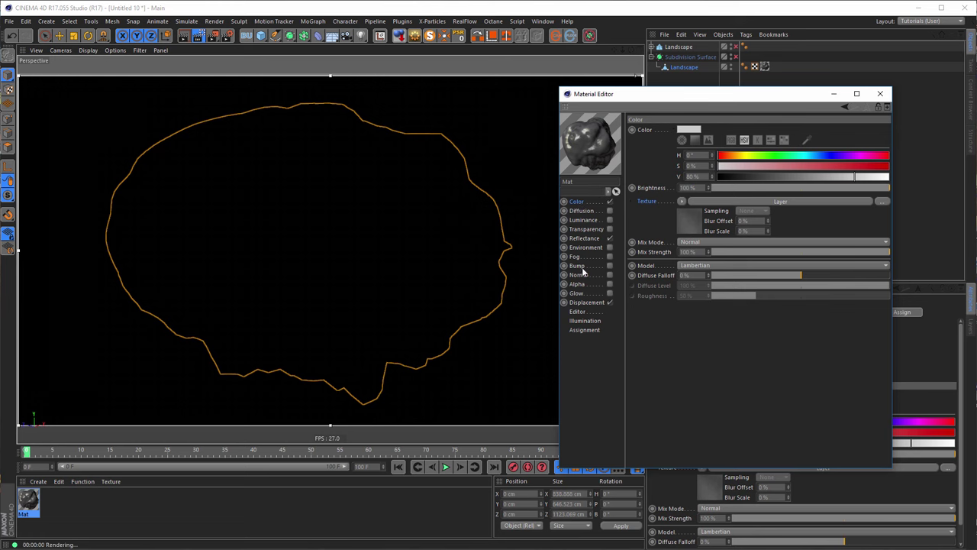
{"action": "left_click", "coordinate": [577, 303]}
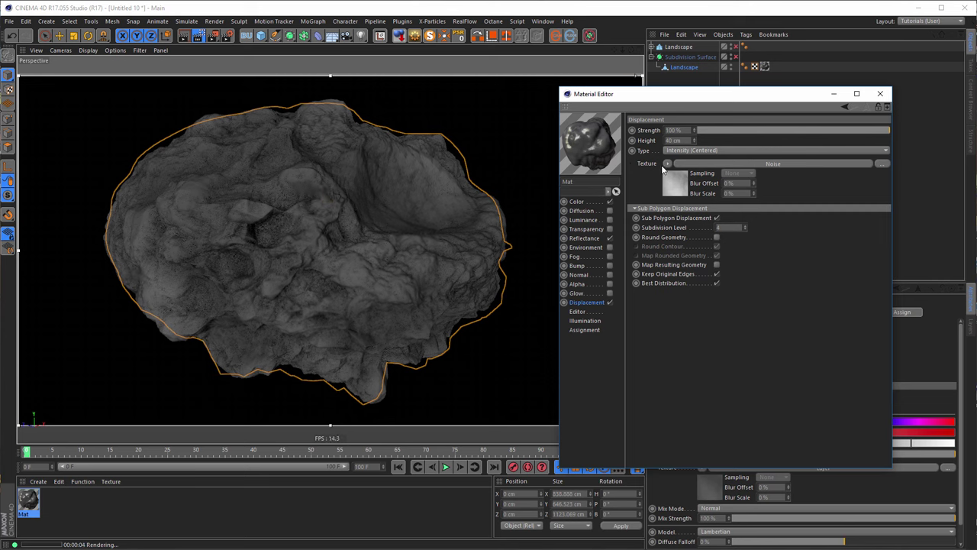
{"action": "left_click", "coordinate": [668, 164]}
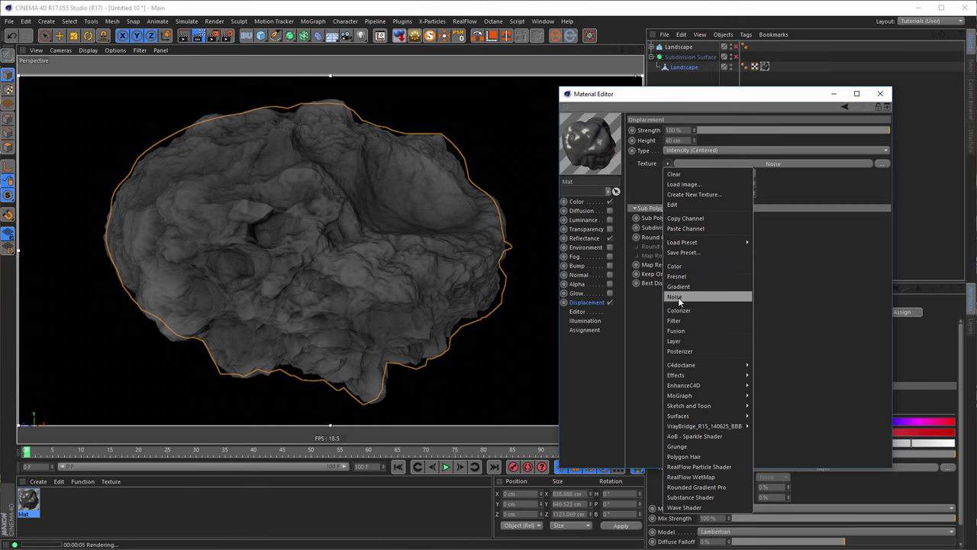
{"action": "left_click", "coordinate": [697, 340]}
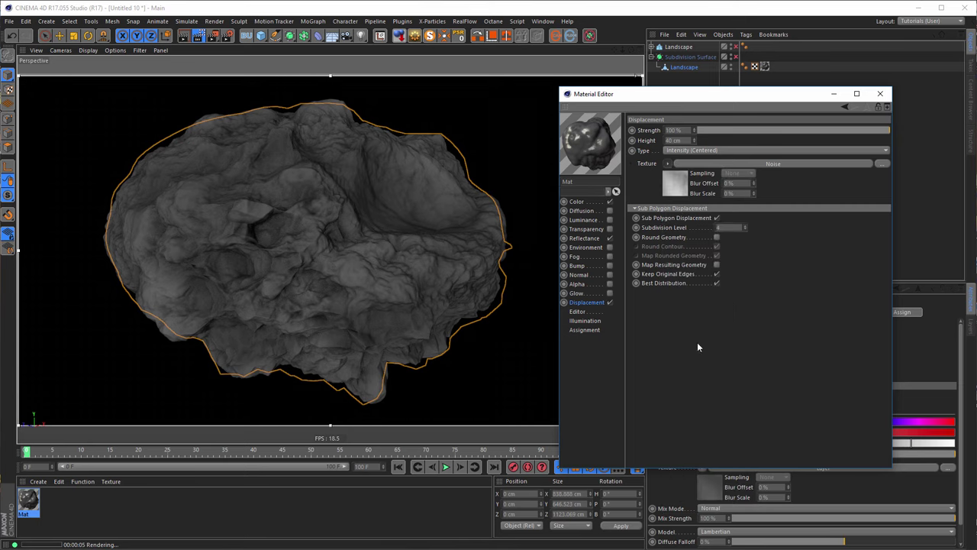
Step: Add a second Noise layer to the stack and blend the top Noise as Overlay
{"action": "left_click", "coordinate": [671, 189]}
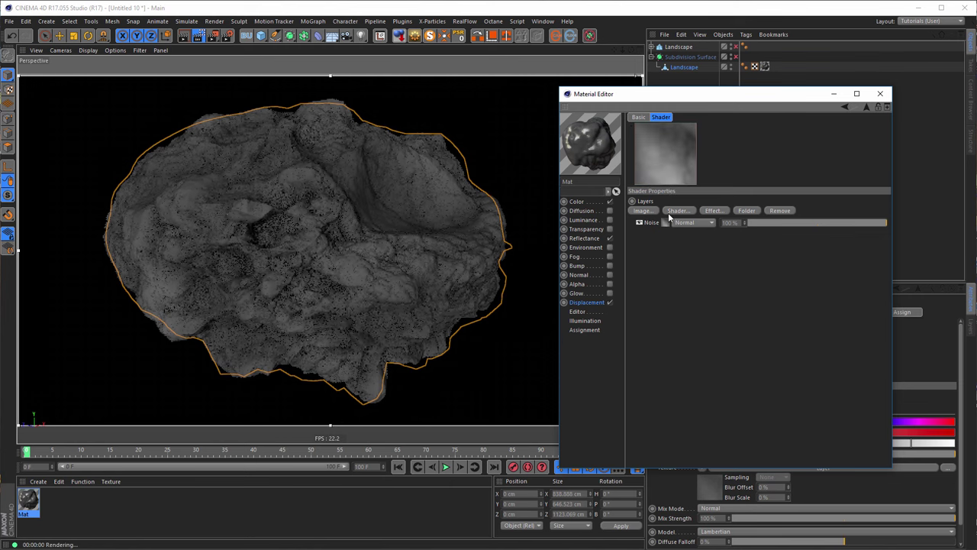
{"action": "left_click", "coordinate": [676, 211]}
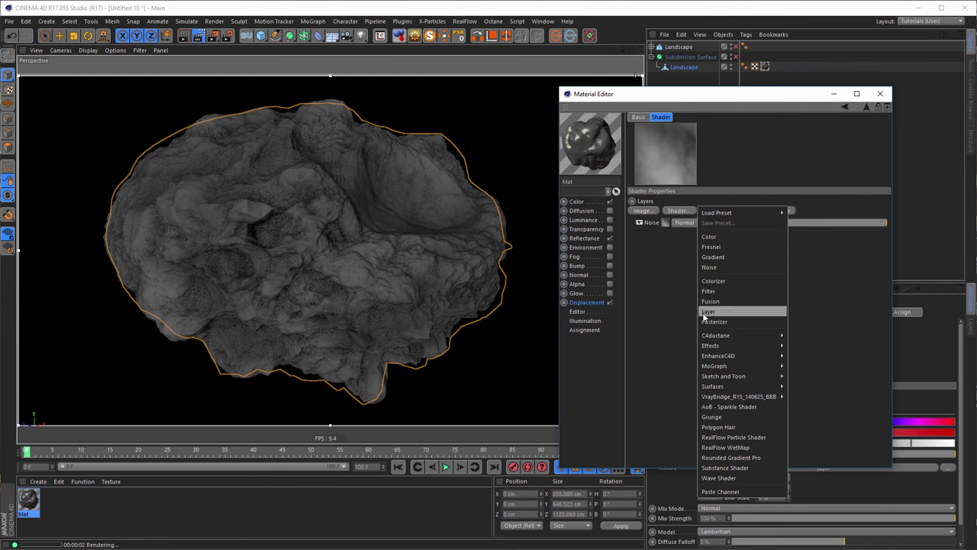
{"action": "left_click", "coordinate": [729, 269]}
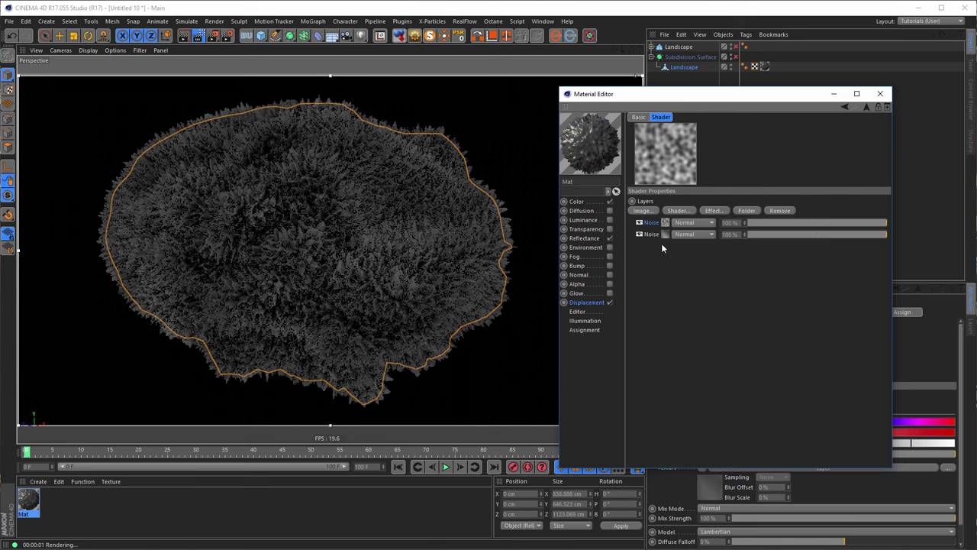
{"action": "left_click", "coordinate": [684, 222]}
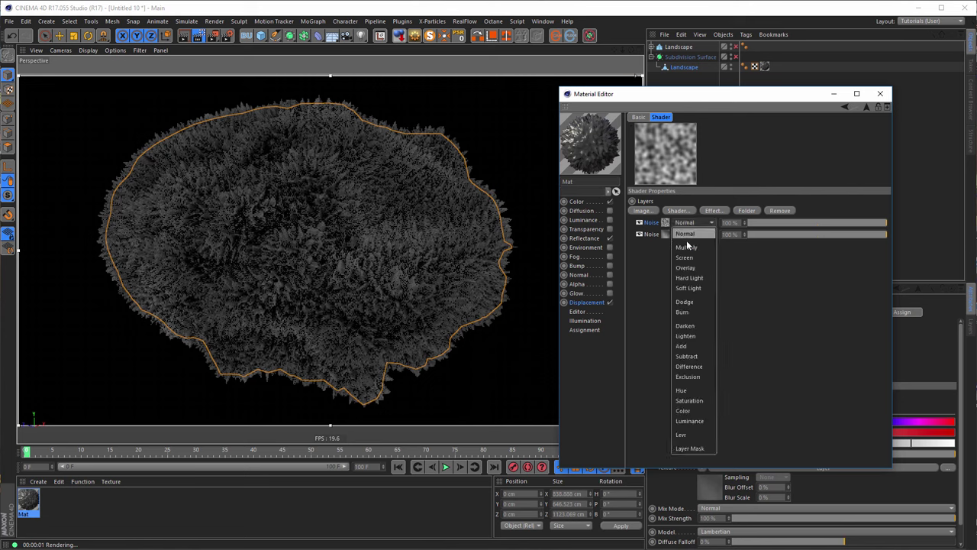
{"action": "left_click", "coordinate": [692, 266]}
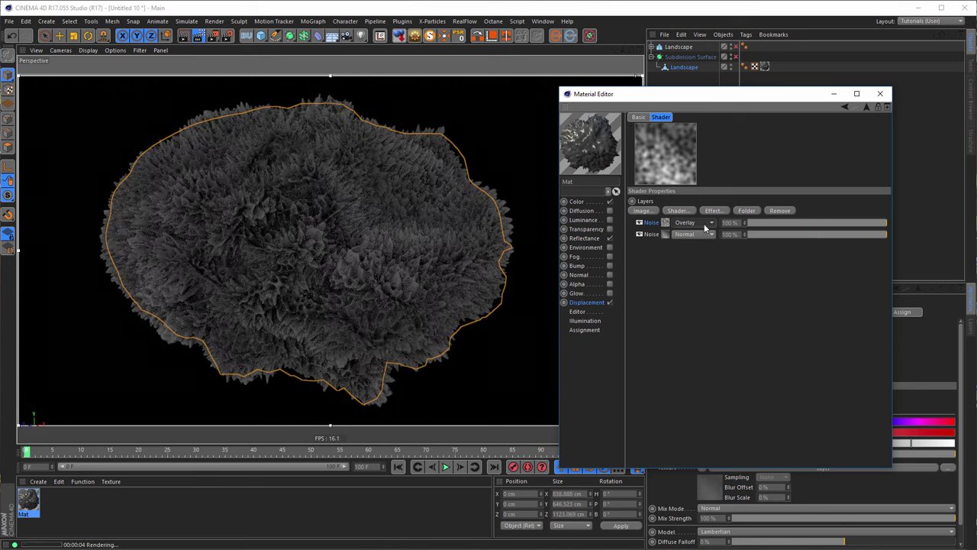
Step: Change the top displacement Noise layer's noise type to Voronoi 2
{"action": "left_click", "coordinate": [666, 223]}
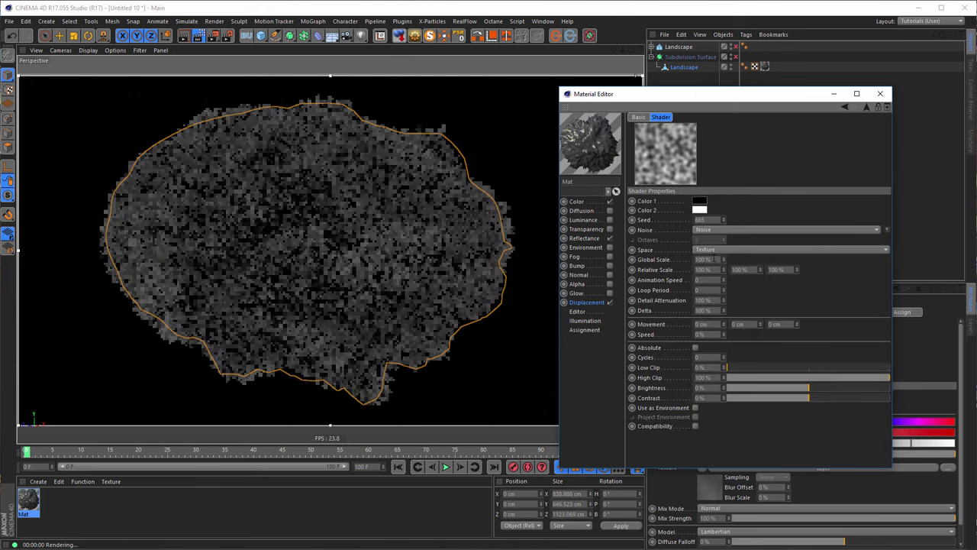
{"action": "left_click", "coordinate": [886, 229]}
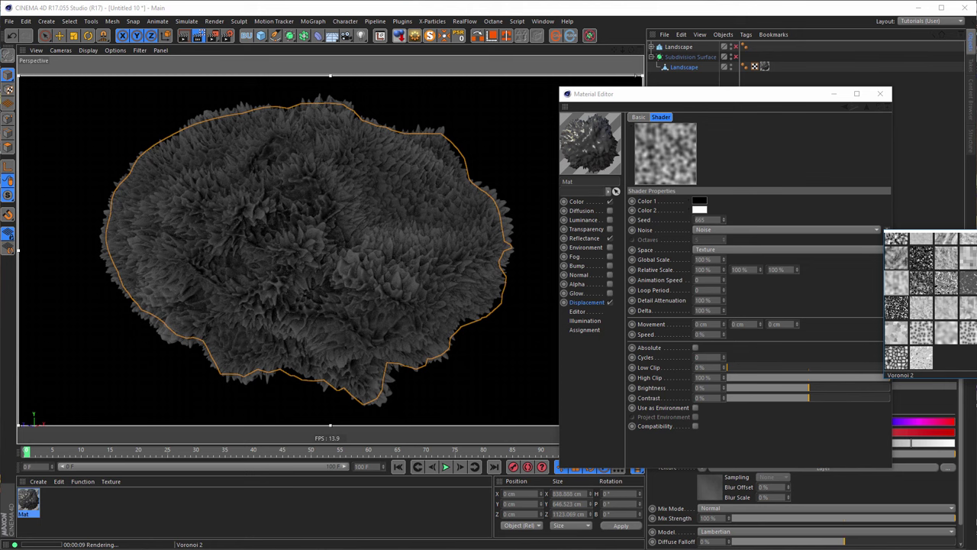
{"action": "left_click", "coordinate": [897, 358]}
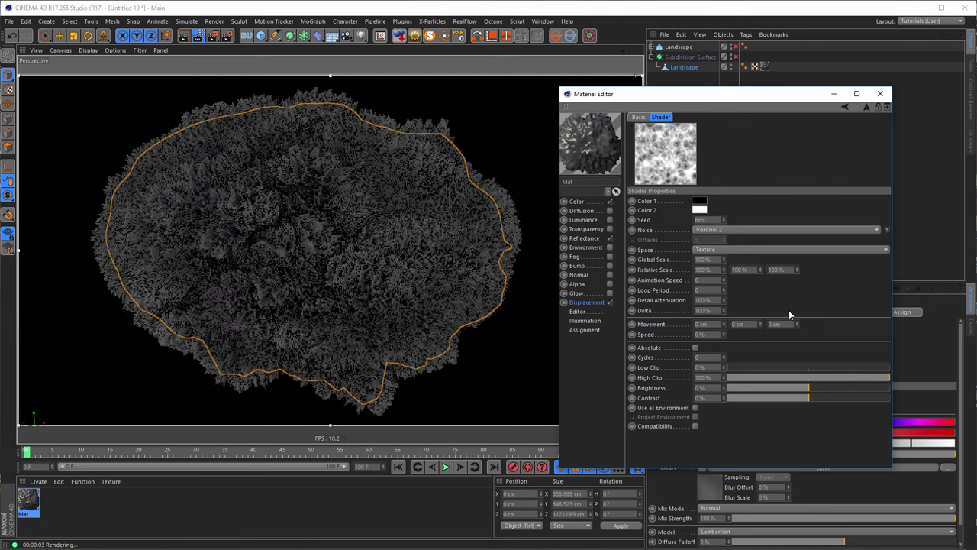
Step: Set the Voronoi 2 noise's Global Scale to 2000 % and Cycles to 1
{"action": "double_click", "coordinate": [706, 260]}
{"action": "type", "text": "250"}
{"action": "key", "text": "Return"}
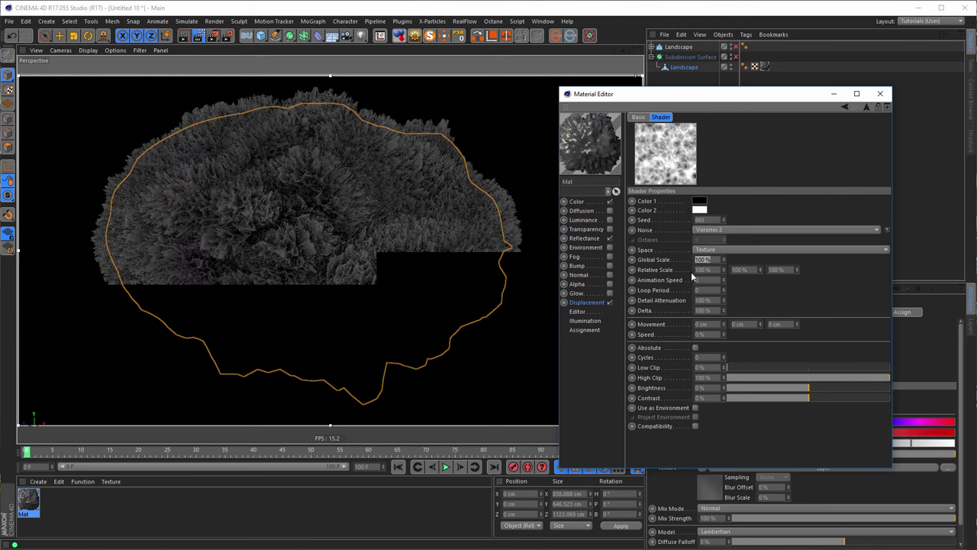
{"action": "key", "text": "Return"}
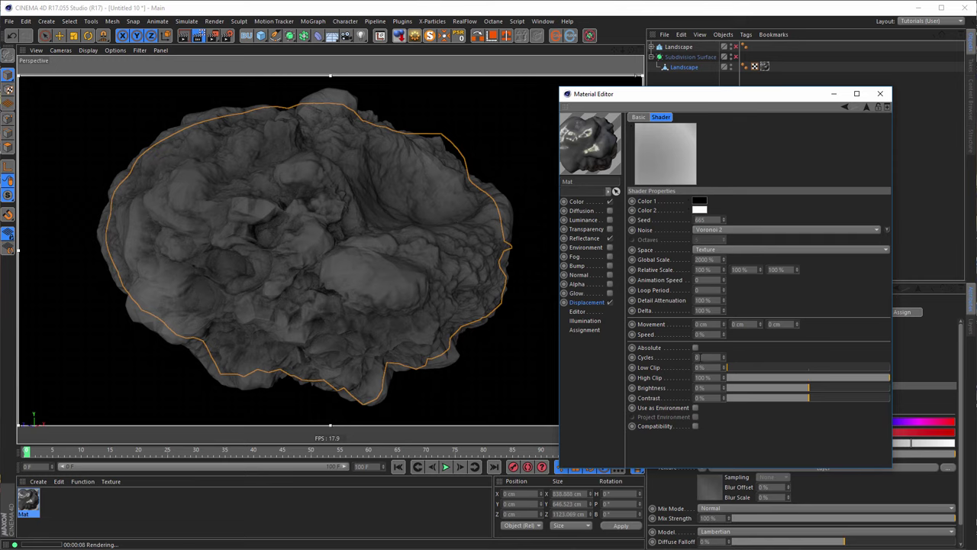
{"action": "left_click", "coordinate": [702, 357]}
{"action": "type", "text": "1"}
{"action": "key", "text": "Return"}
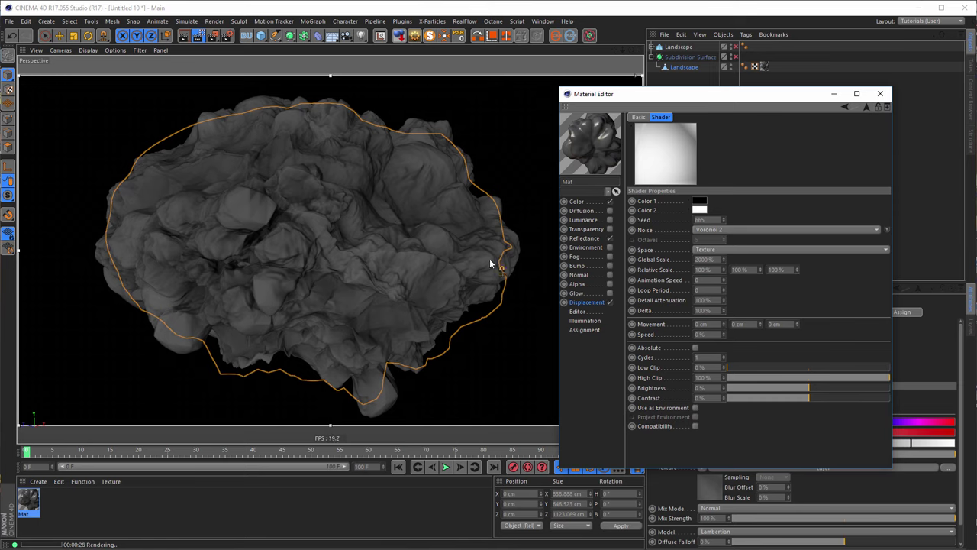
Step: Close the Material Editor, select the Landscape object and orbit the view
{"action": "left_click", "coordinate": [879, 94]}
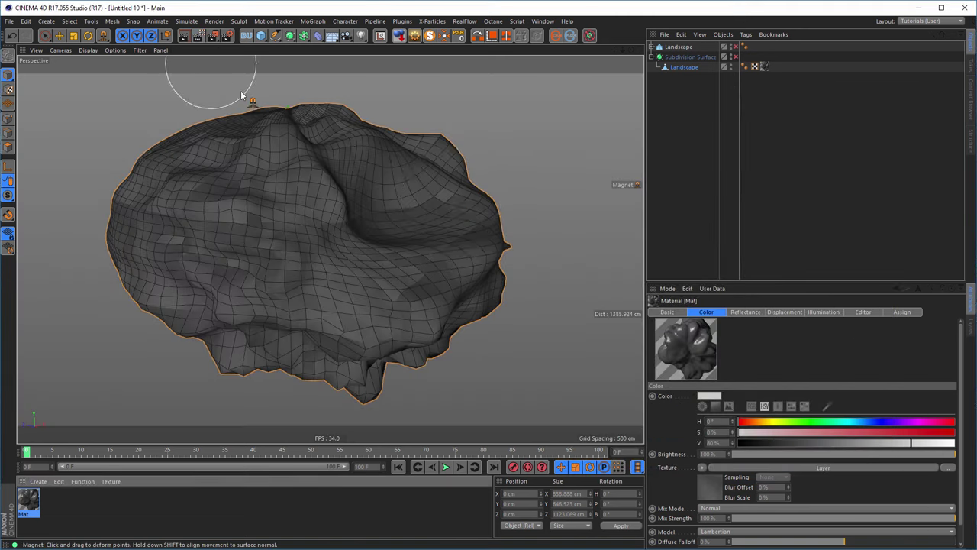
{"action": "left_click", "coordinate": [685, 67]}
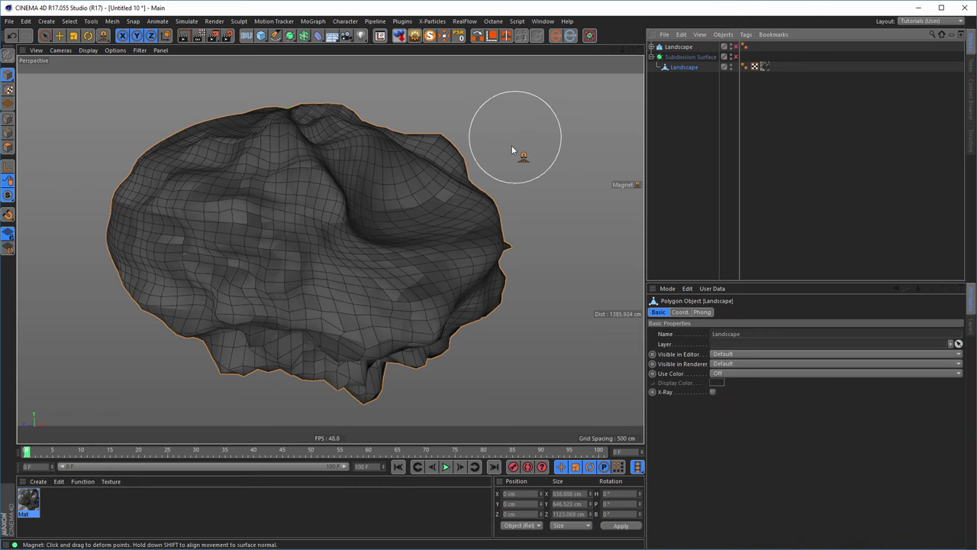
{"action": "left_click_drag", "start_coordinate": [366, 216], "coordinate": [359, 197], "text": "alt"}
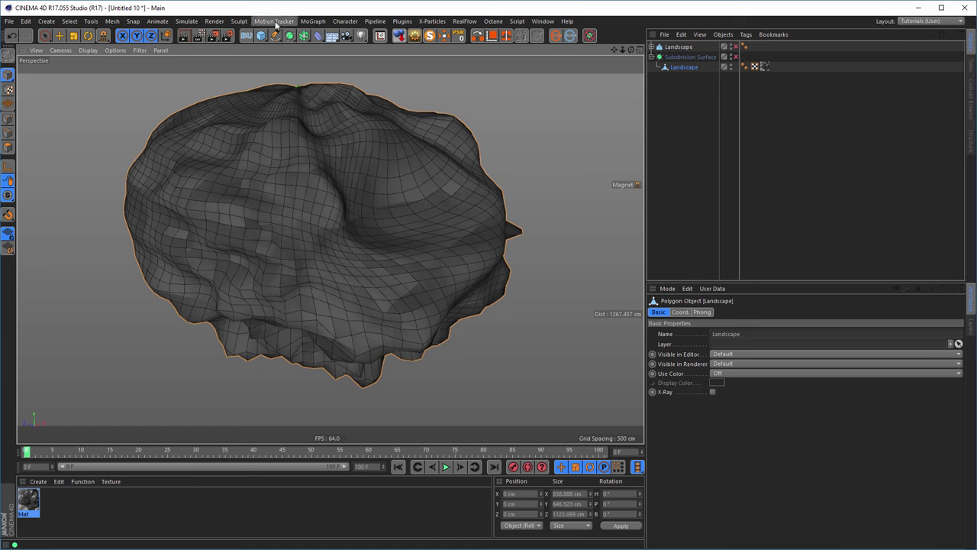
Step: Activate the Character > Paint Tool for painting vertex maps
{"action": "left_click", "coordinate": [186, 21]}
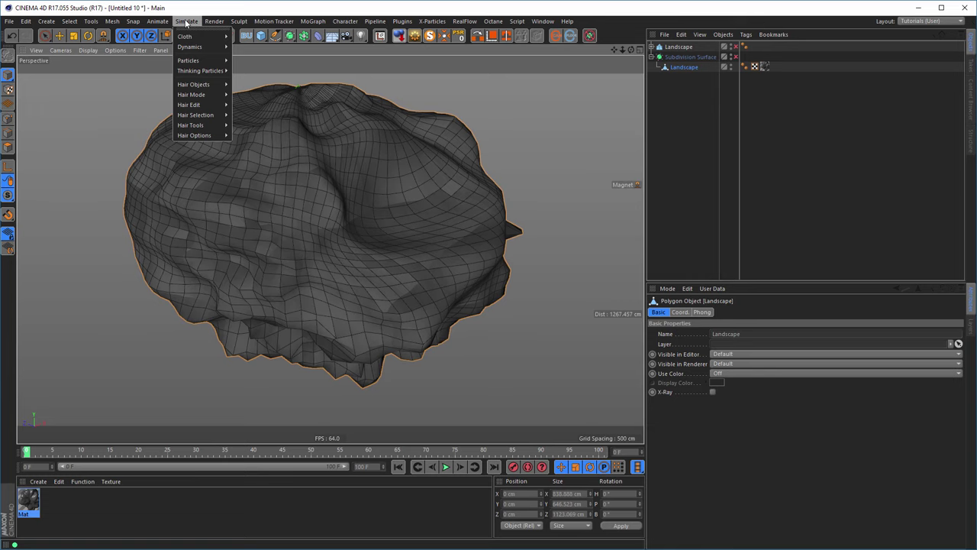
{"action": "left_click", "coordinate": [185, 21]}
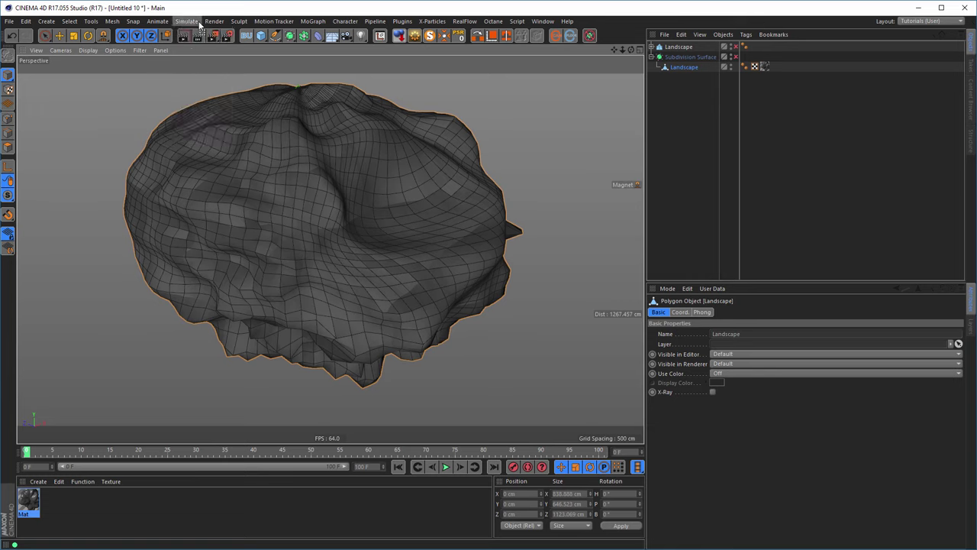
{"action": "left_click", "coordinate": [342, 21]}
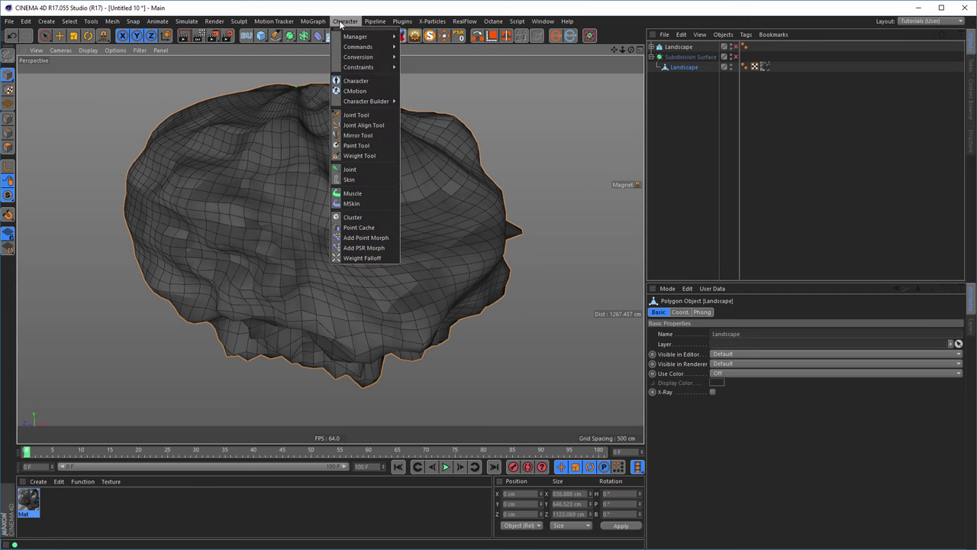
{"action": "left_click", "coordinate": [354, 146]}
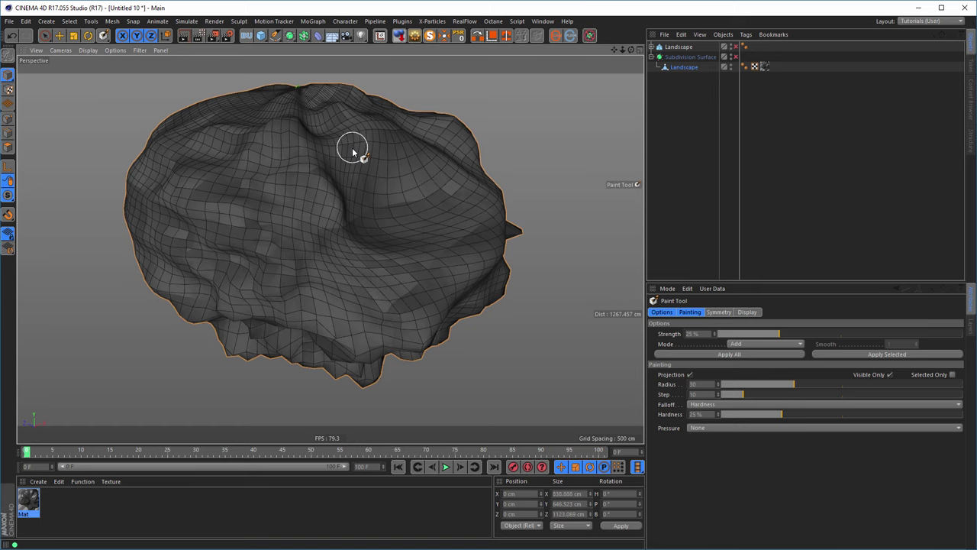
Step: Paint vertex-map weight onto the area right of the Landscape rock's centre
{"action": "left_click", "coordinate": [680, 68]}
{"action": "left_click", "coordinate": [391, 212]}
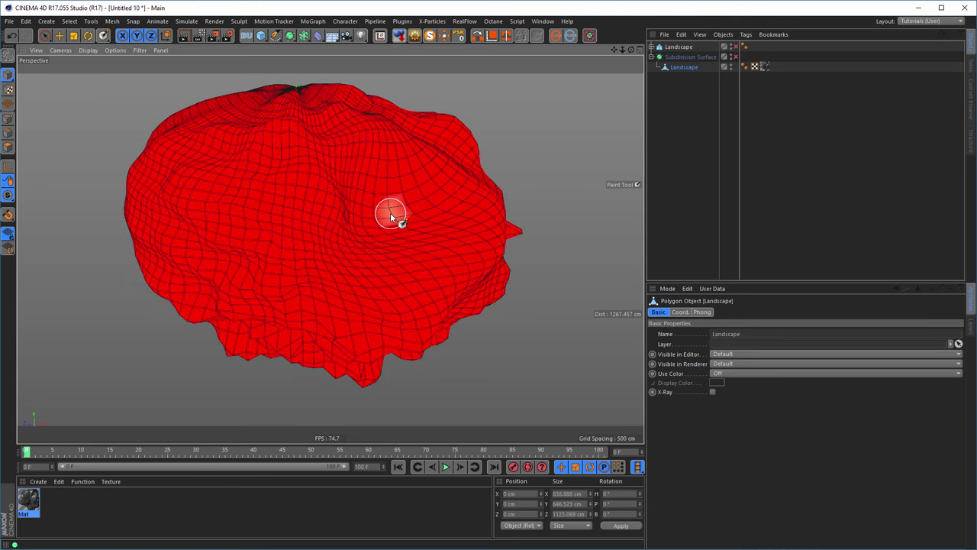
{"action": "mouse_move", "coordinate": [424, 220]}
{"action": "left_mouse_down"}
{"action": "mouse_move", "coordinate": [388, 235]}
{"action": "mouse_move", "coordinate": [414, 239]}
{"action": "mouse_move", "coordinate": [438, 216]}
{"action": "mouse_move", "coordinate": [394, 189]}
{"action": "mouse_move", "coordinate": [382, 235]}
{"action": "mouse_move", "coordinate": [393, 253]}
{"action": "mouse_move", "coordinate": [438, 251]}
{"action": "mouse_move", "coordinate": [465, 233]}
{"action": "mouse_move", "coordinate": [466, 224]}
{"action": "mouse_move", "coordinate": [415, 205]}
{"action": "mouse_move", "coordinate": [415, 251]}
{"action": "mouse_move", "coordinate": [511, 249]}
{"action": "mouse_move", "coordinate": [427, 251]}
{"action": "mouse_move", "coordinate": [397, 225]}
{"action": "mouse_move", "coordinate": [375, 253]}
{"action": "mouse_move", "coordinate": [301, 216]}
{"action": "left_mouse_up"}
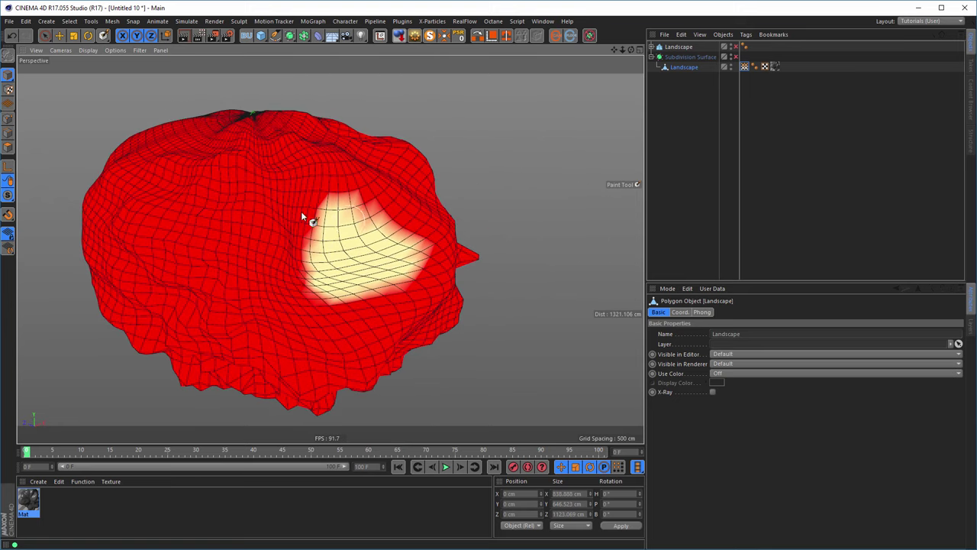
Step: Soften the painted vertex map with Smooth mode at Smooth 2, applied to all twice
{"action": "left_click", "coordinate": [745, 67]}
{"action": "double_click", "coordinate": [745, 67]}
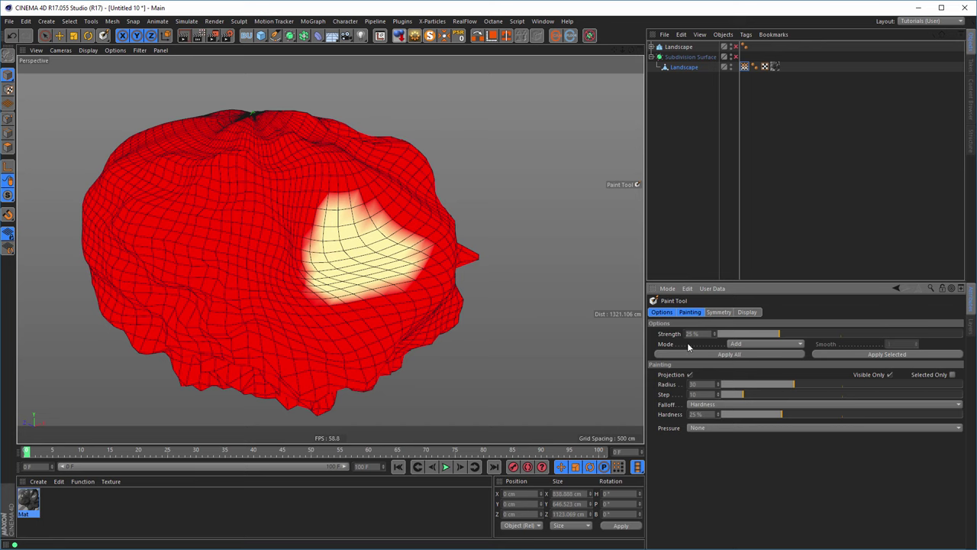
{"action": "left_click", "coordinate": [749, 345]}
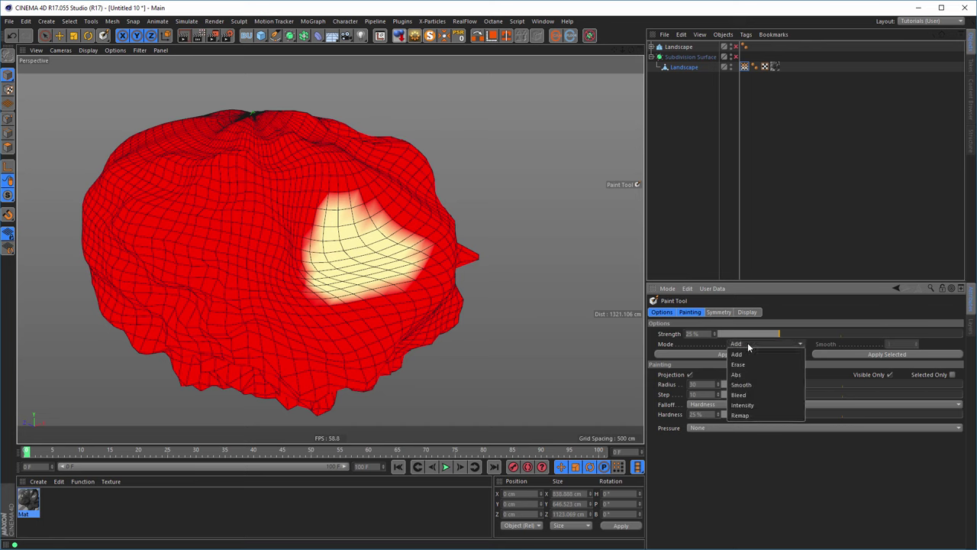
{"action": "left_click", "coordinate": [748, 385]}
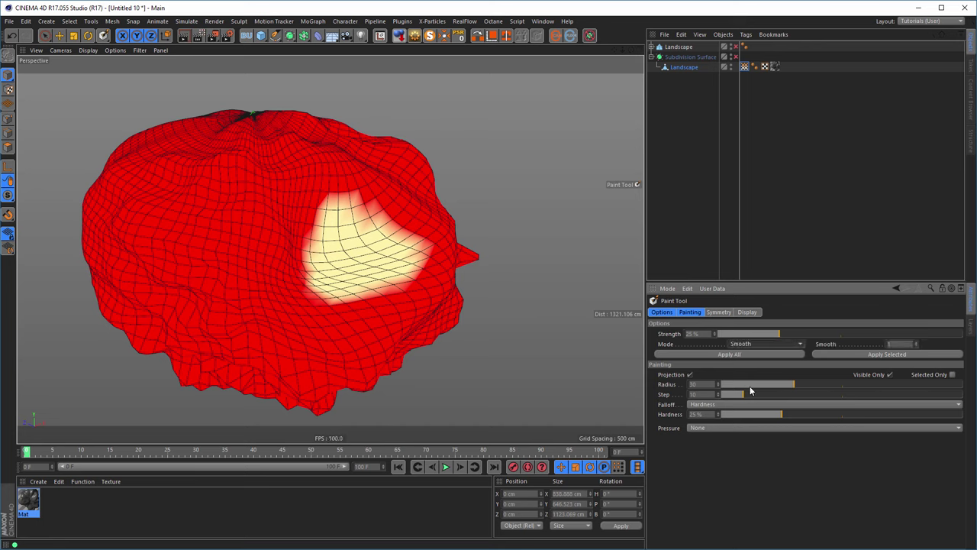
{"action": "left_click", "coordinate": [917, 344]}
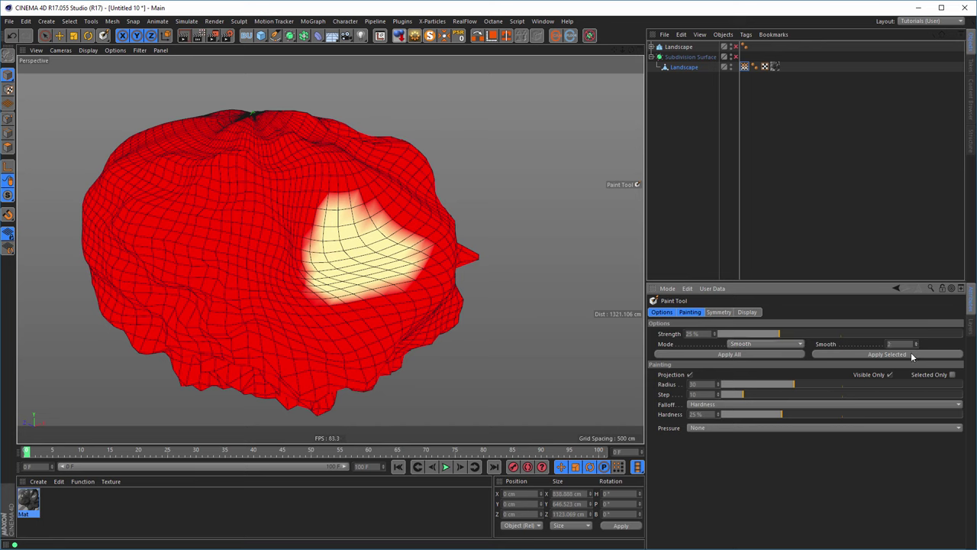
{"action": "left_click", "coordinate": [749, 354]}
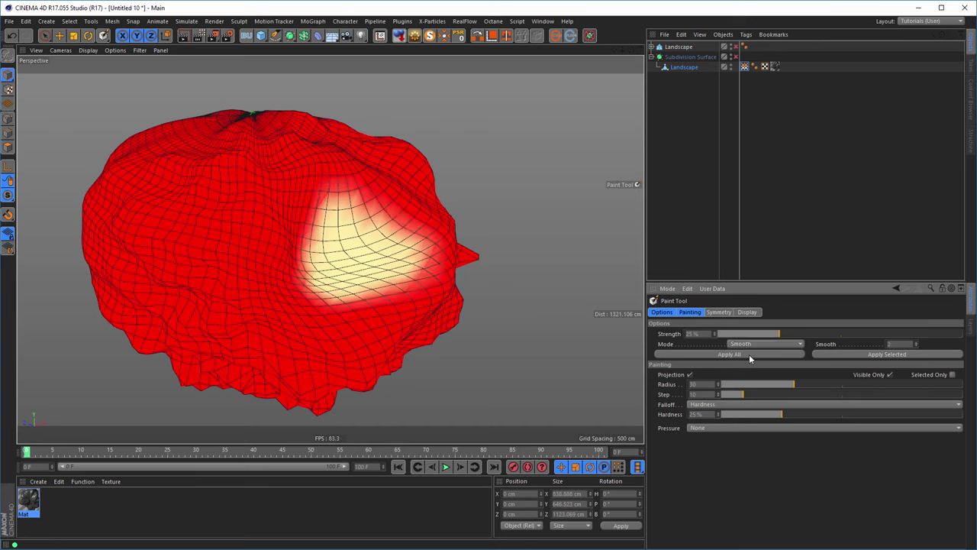
{"action": "left_click", "coordinate": [724, 354]}
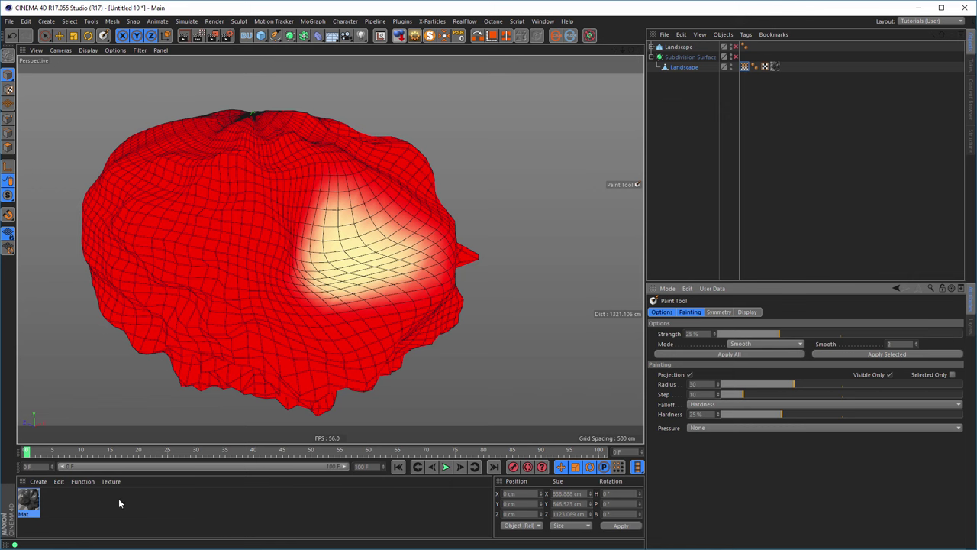
Step: Open the Mat material in the full Material Editor, moved aside to show the asteroid
{"action": "left_click", "coordinate": [34, 505]}
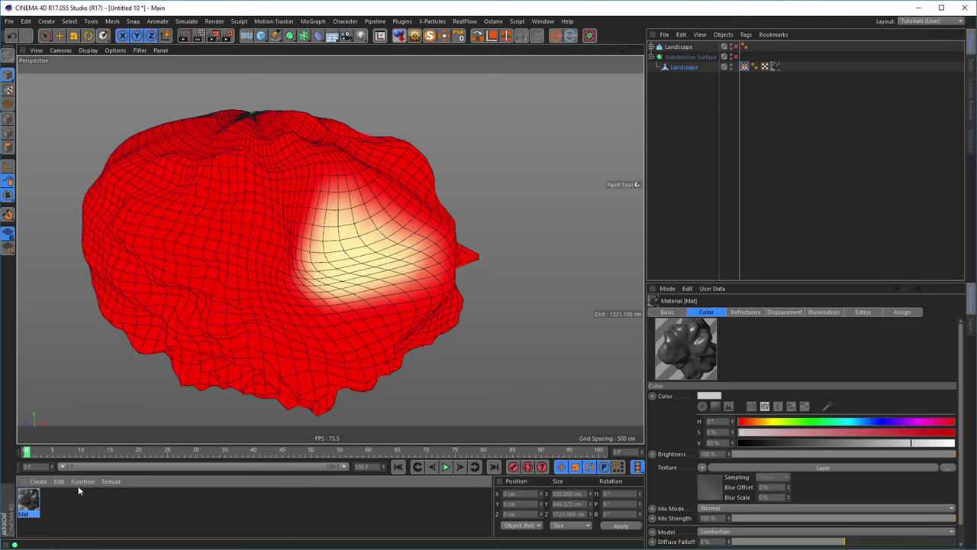
{"action": "double_click", "coordinate": [29, 504]}
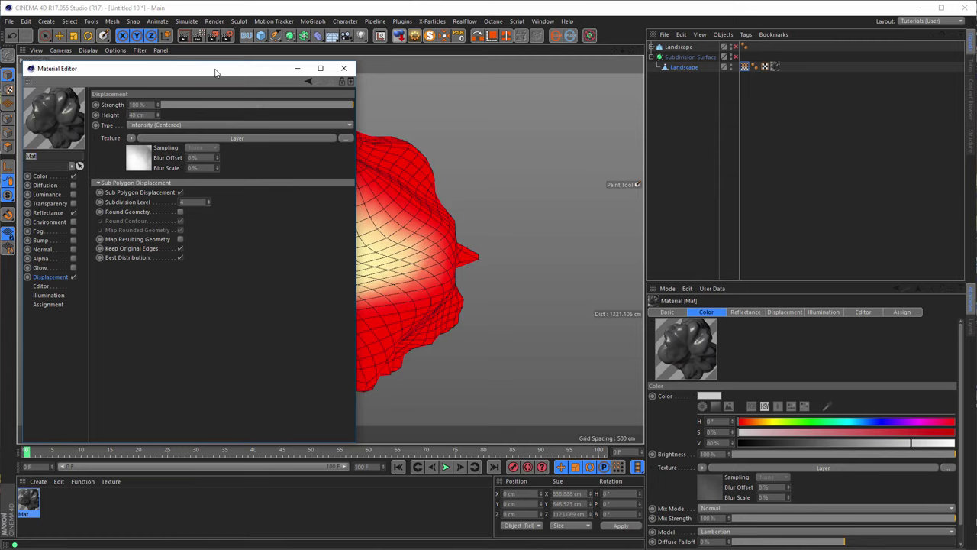
{"action": "left_click_drag", "start_coordinate": [215, 73], "coordinate": [756, 134]}
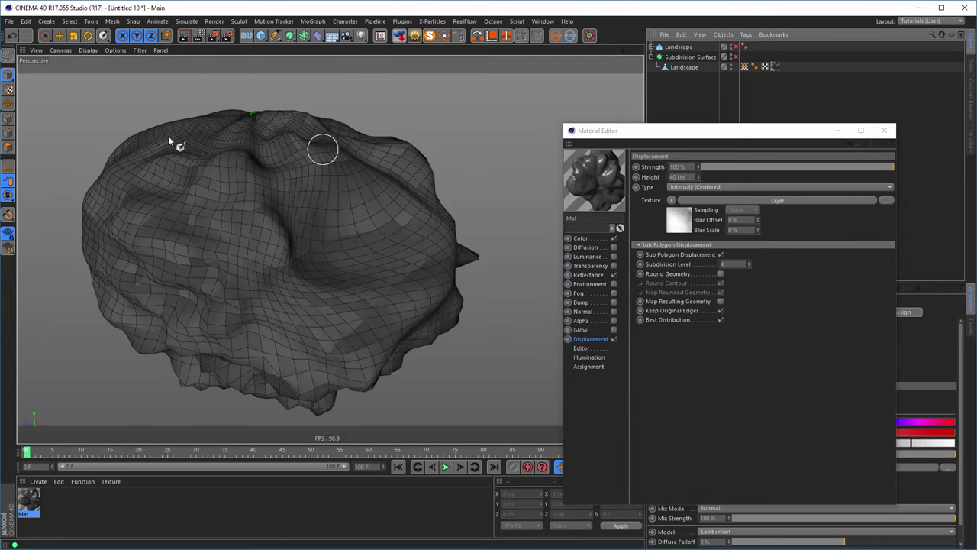
Step: Leave vertex painting, start an Interactive Render Region, and show the displacement's two Noise layers
{"action": "left_click", "coordinate": [45, 35]}
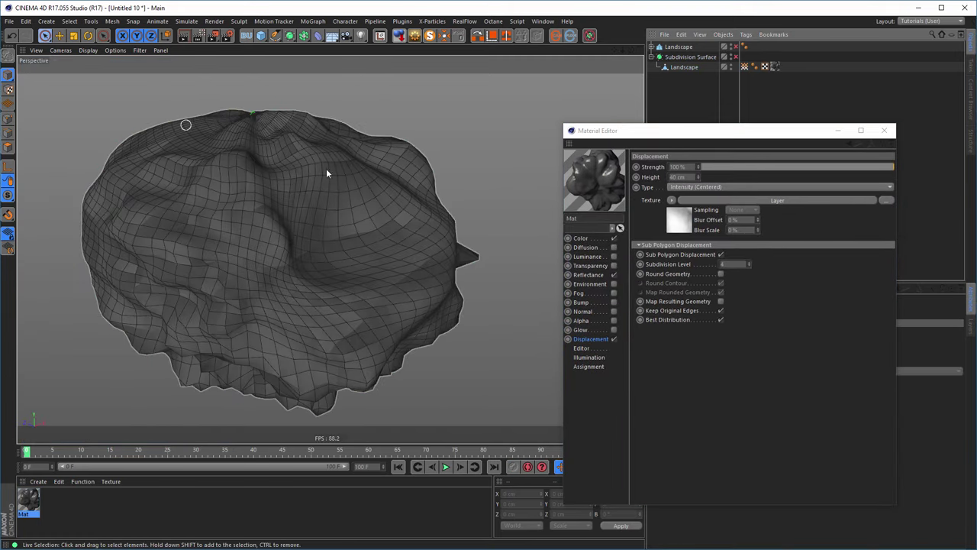
{"action": "left_click", "coordinate": [198, 39]}
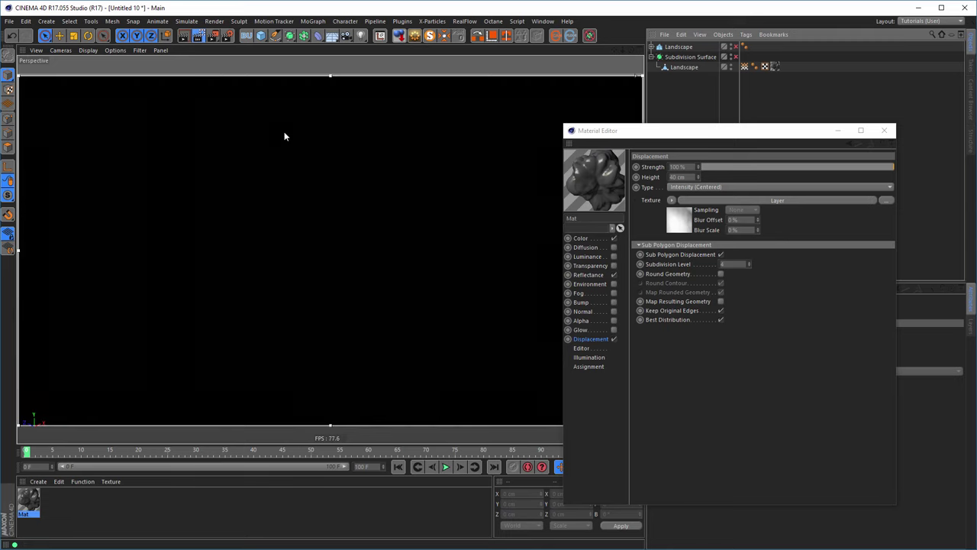
{"action": "left_click", "coordinate": [605, 338]}
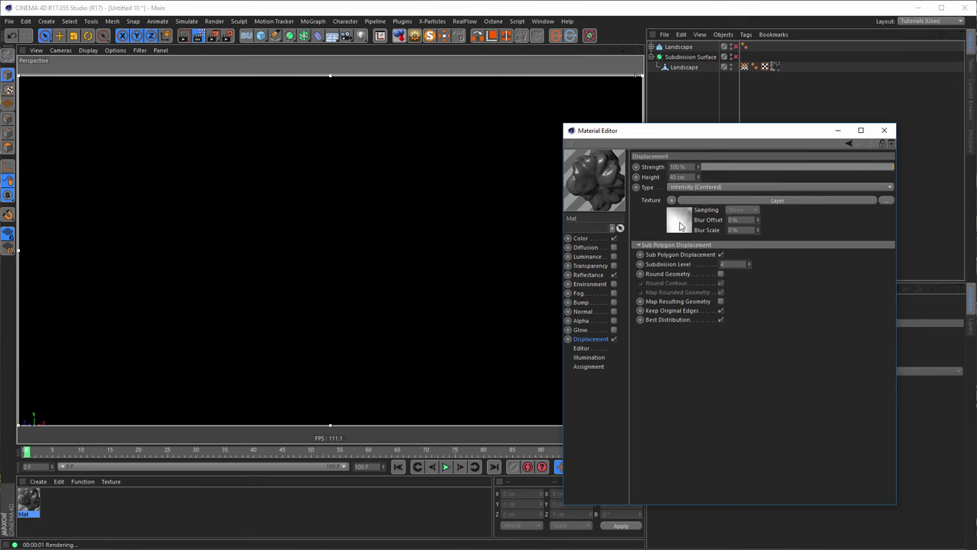
{"action": "left_click", "coordinate": [680, 221]}
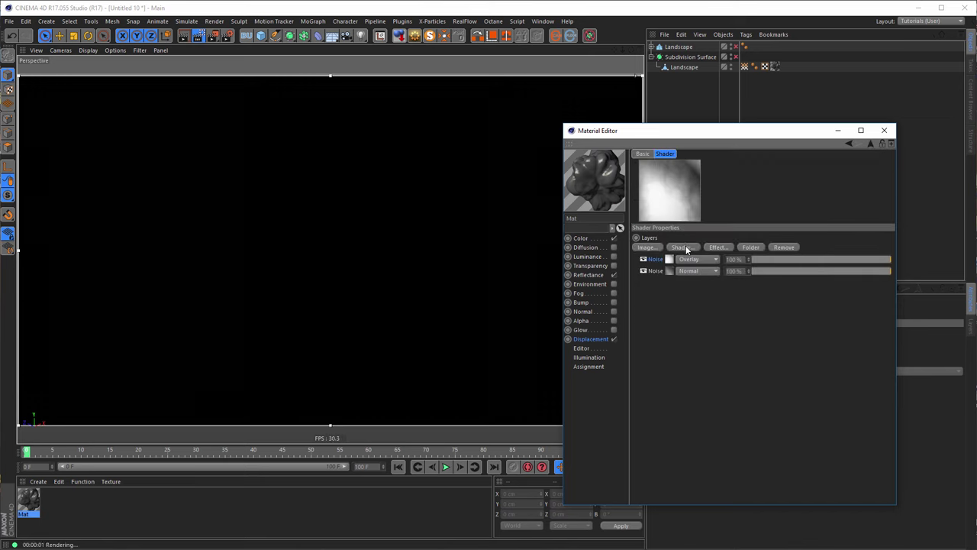
Step: Add a Vertex Map shader layer below both Noise layers, linked to the painted vertex map tag
{"action": "left_click", "coordinate": [683, 248]}
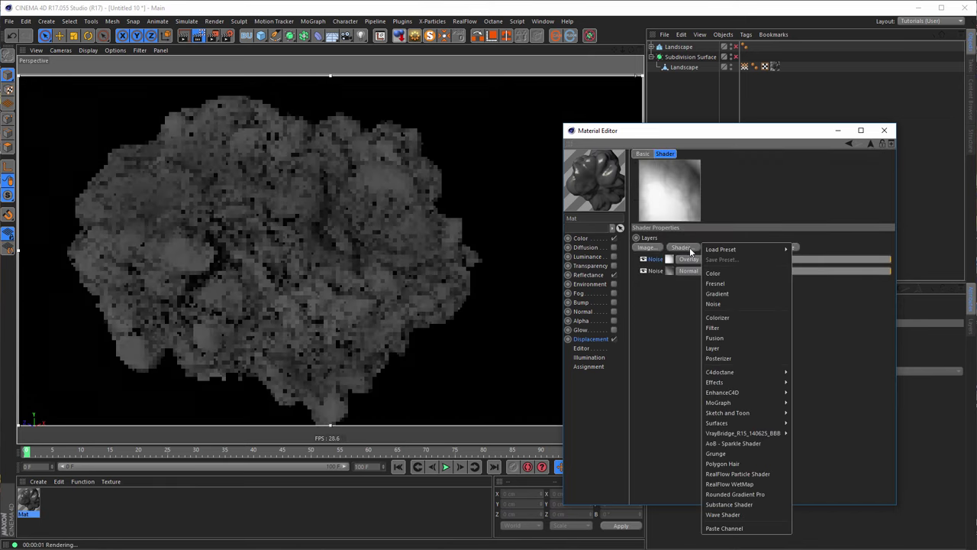
{"action": "mouse_move", "coordinate": [718, 384]}
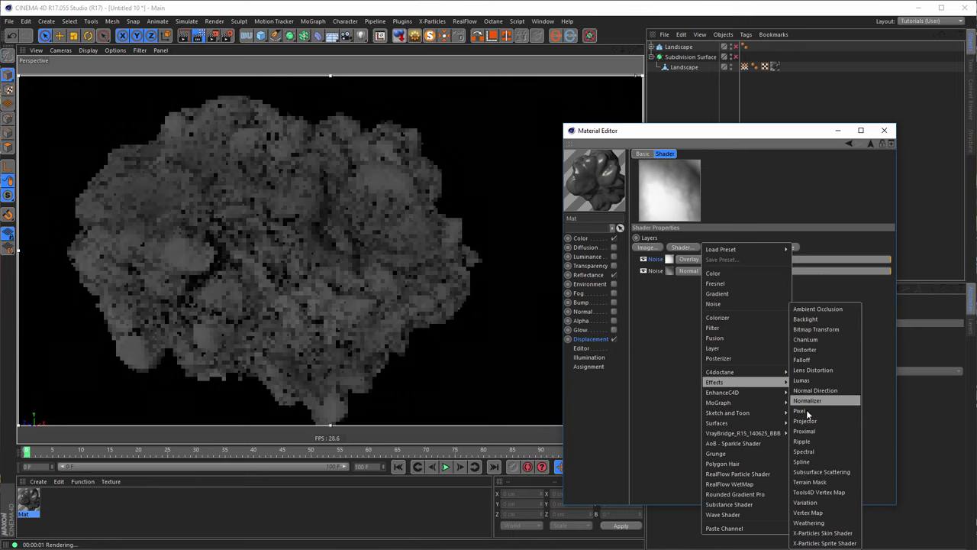
{"action": "left_click", "coordinate": [806, 513]}
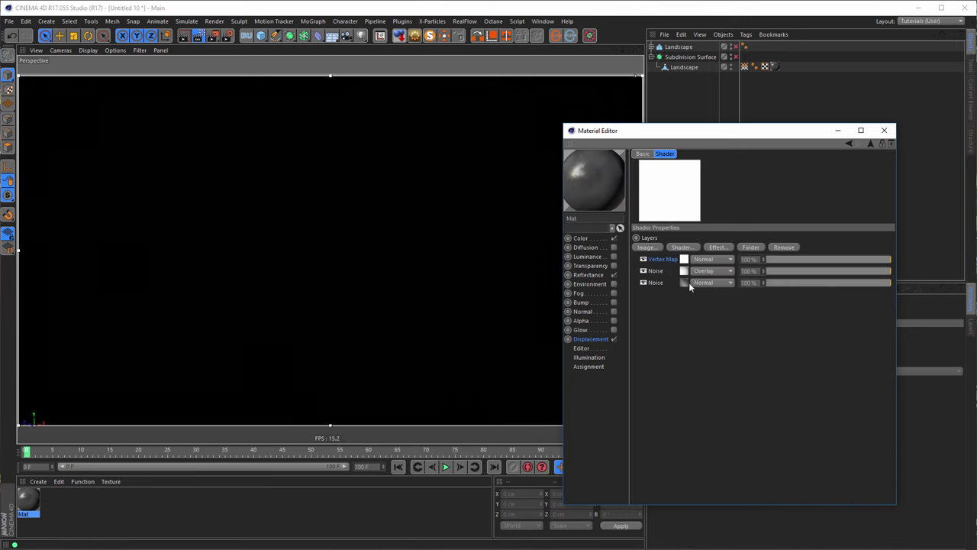
{"action": "left_click_drag", "start_coordinate": [662, 262], "coordinate": [660, 287]}
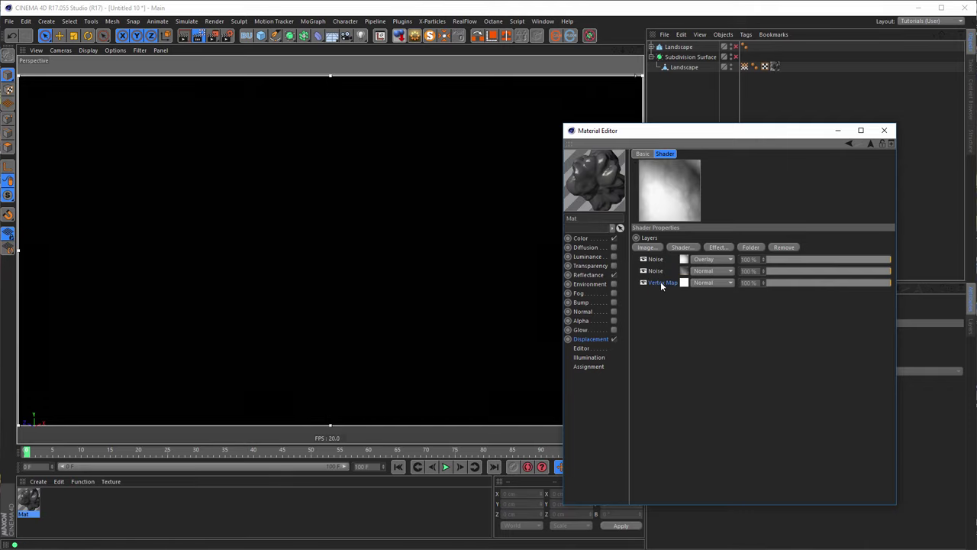
{"action": "left_click", "coordinate": [684, 283]}
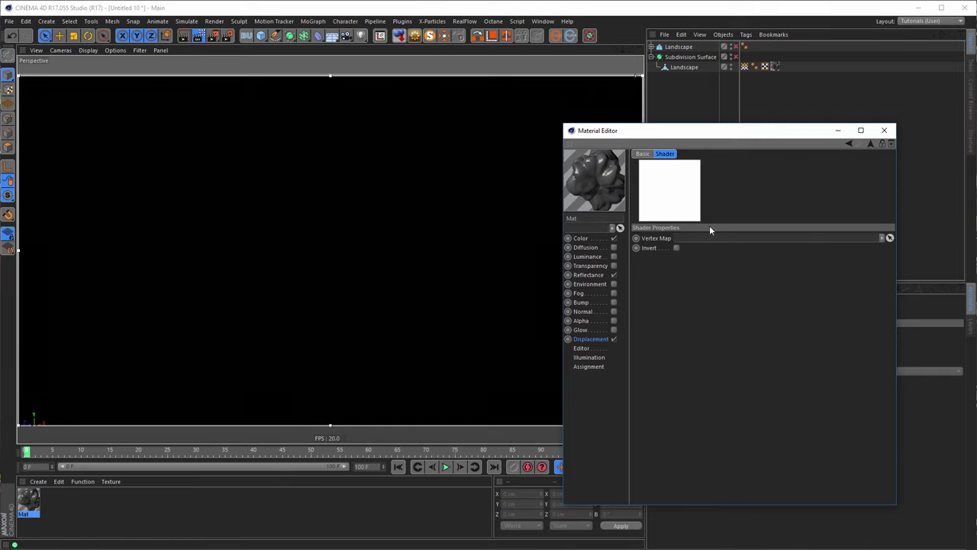
{"action": "left_click_drag", "start_coordinate": [744, 67], "coordinate": [700, 241]}
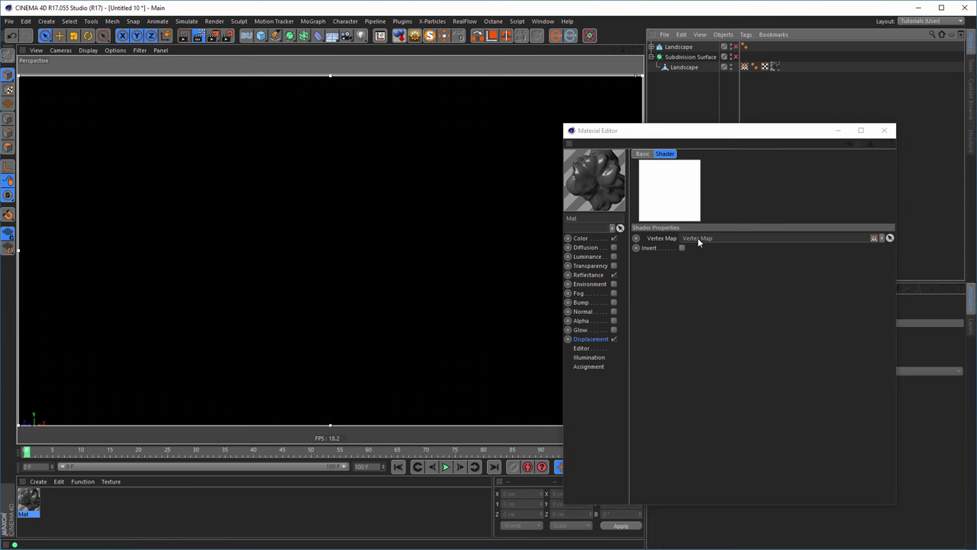
{"action": "left_click", "coordinate": [873, 143]}
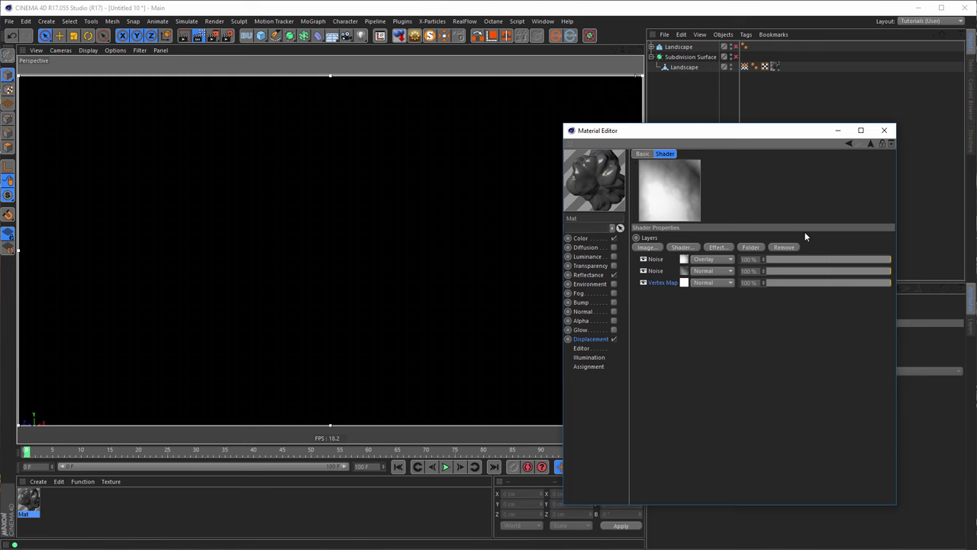
Step: Set the Vertex Map layer's blend mode to Layer Mask and enable Invert on its shader
{"action": "left_click", "coordinate": [705, 284]}
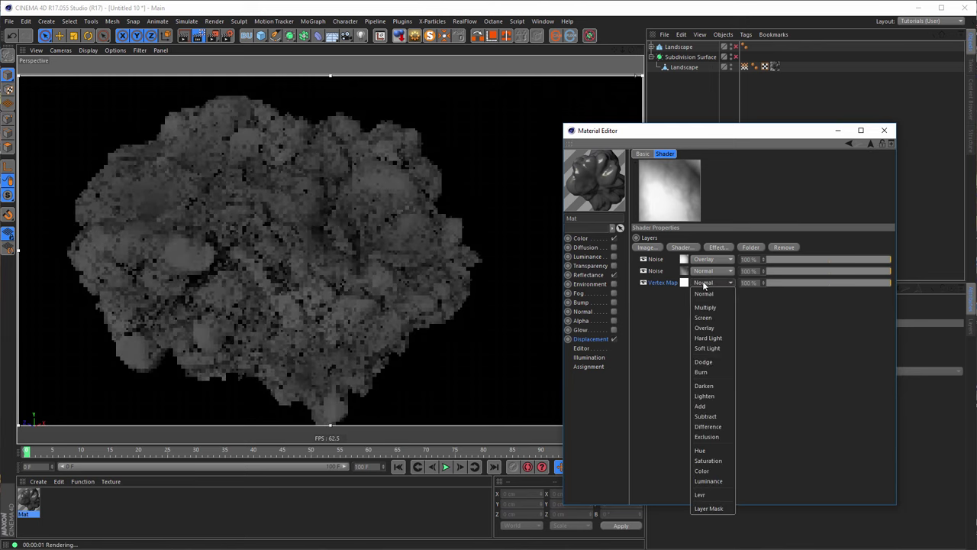
{"action": "left_click", "coordinate": [709, 508]}
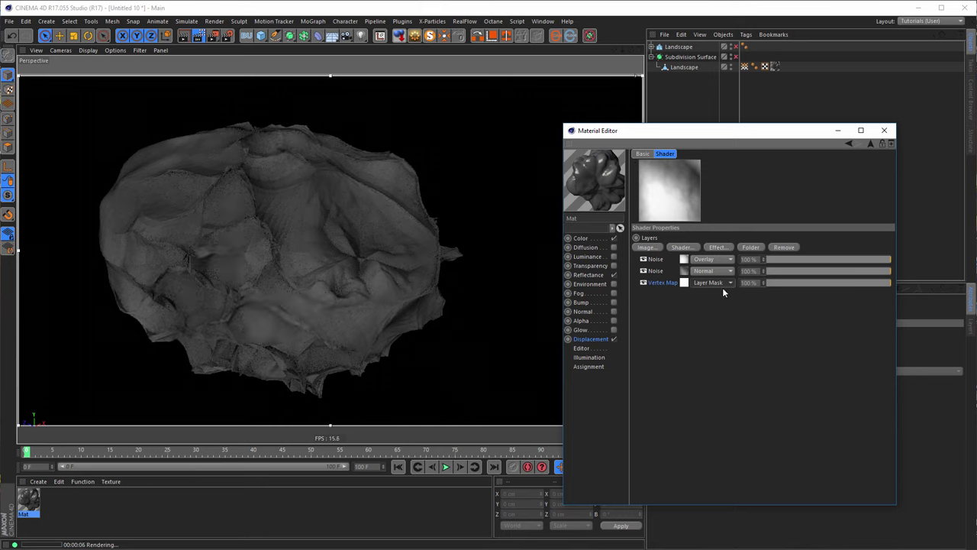
{"action": "left_click", "coordinate": [684, 282]}
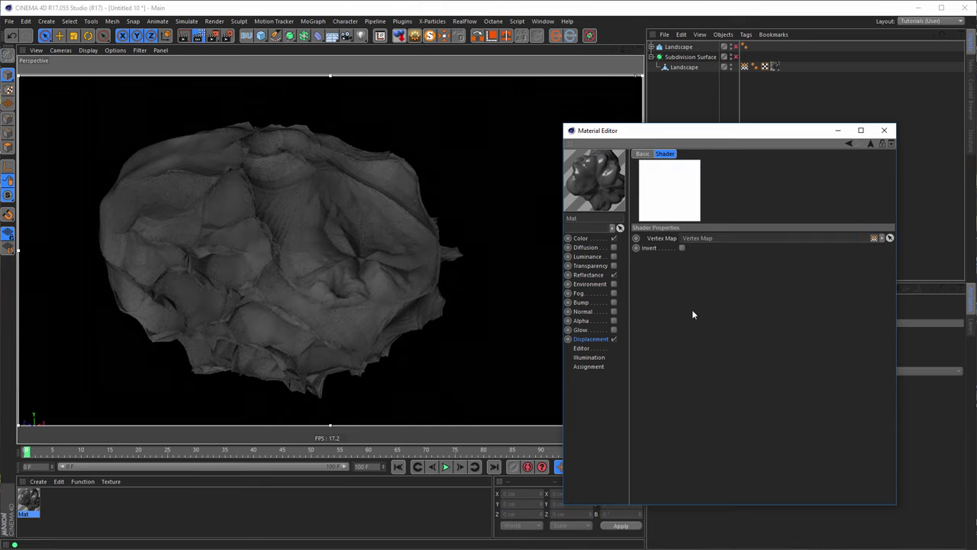
{"action": "left_click", "coordinate": [681, 248]}
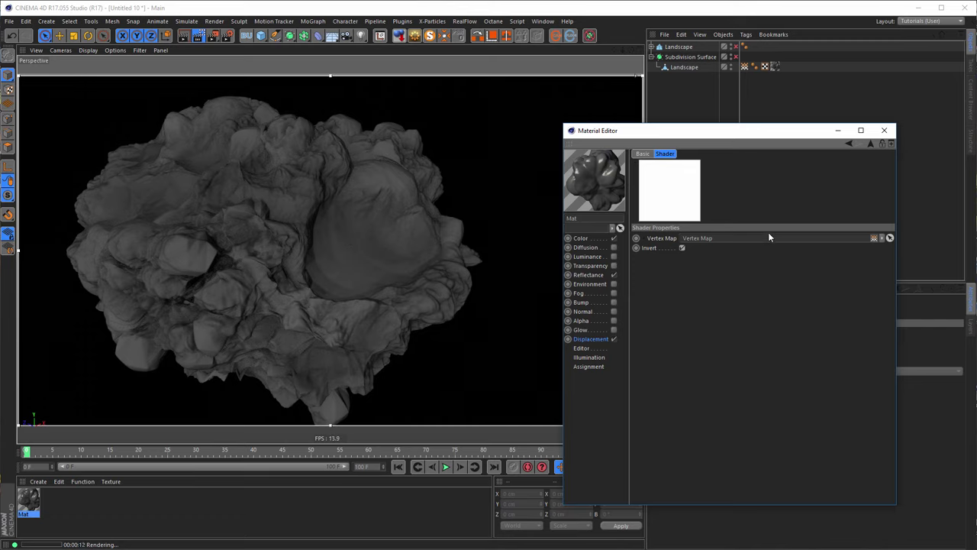
Step: Toggle the Vertex Map layer off and back on to compare the masked displacement
{"action": "left_click", "coordinate": [871, 143]}
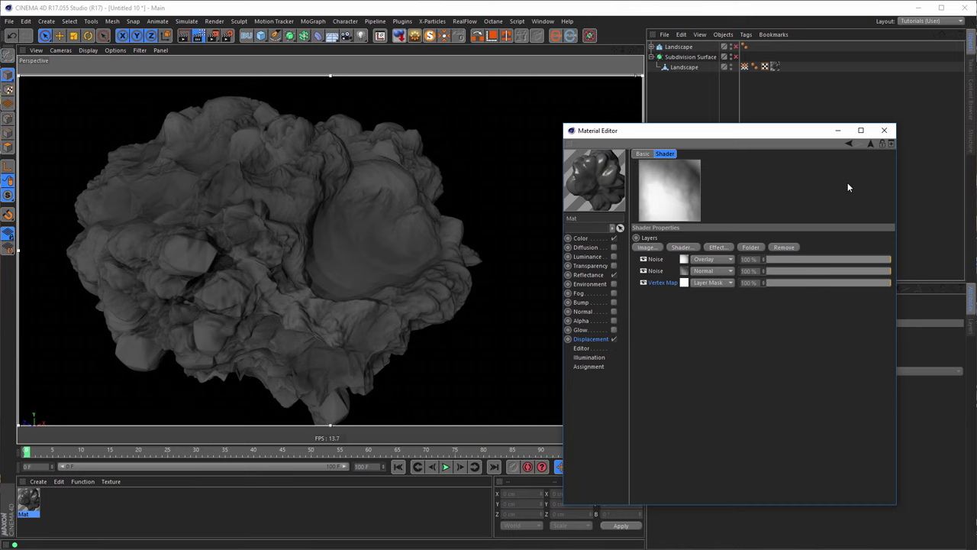
{"action": "left_click", "coordinate": [642, 282]}
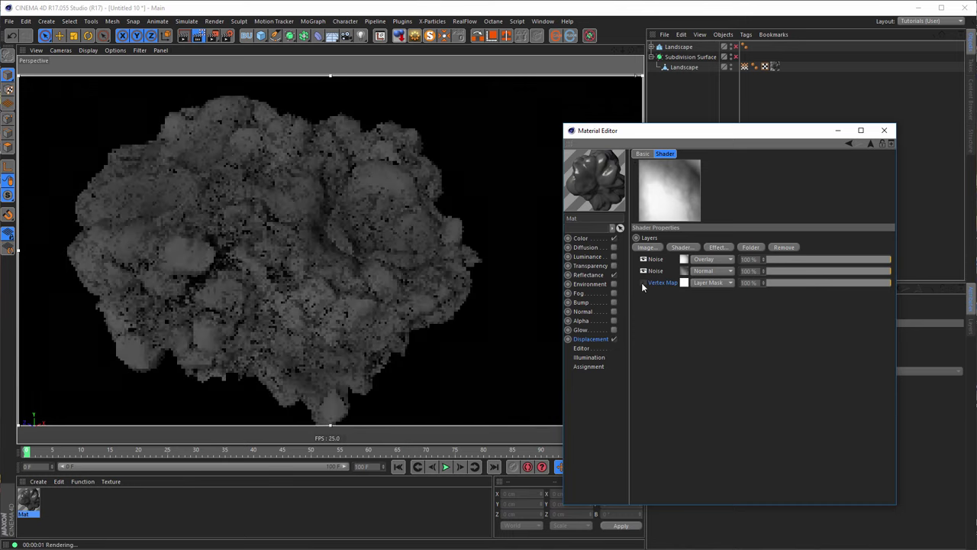
{"action": "left_click", "coordinate": [643, 282]}
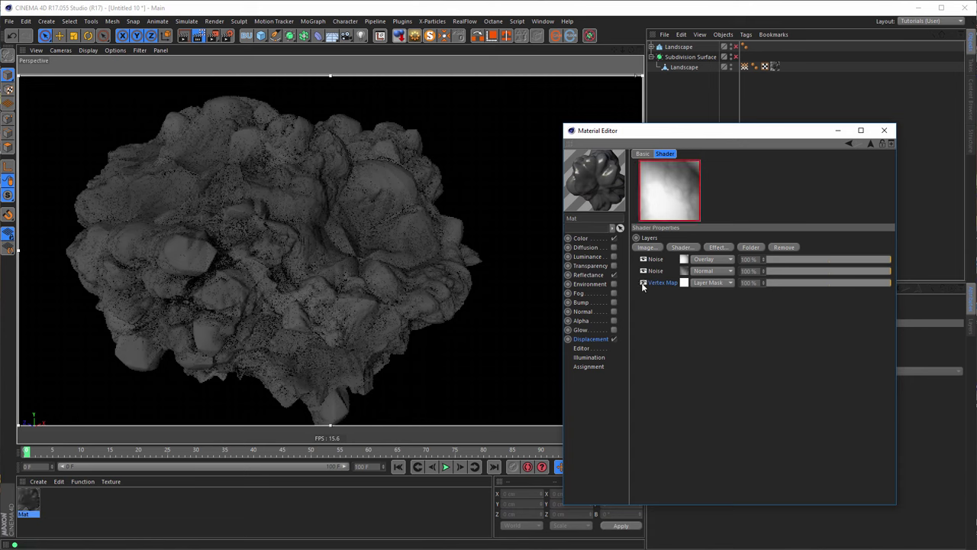
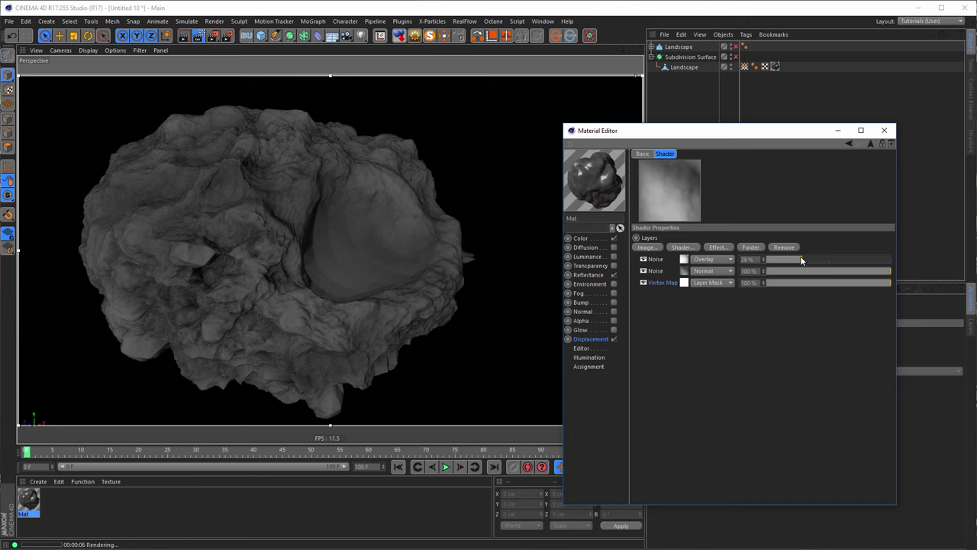
Step: Set the Overlay Noise layer to 18%, test the Vertex Map opacity, then disable that layer
{"action": "left_click", "coordinate": [791, 260]}
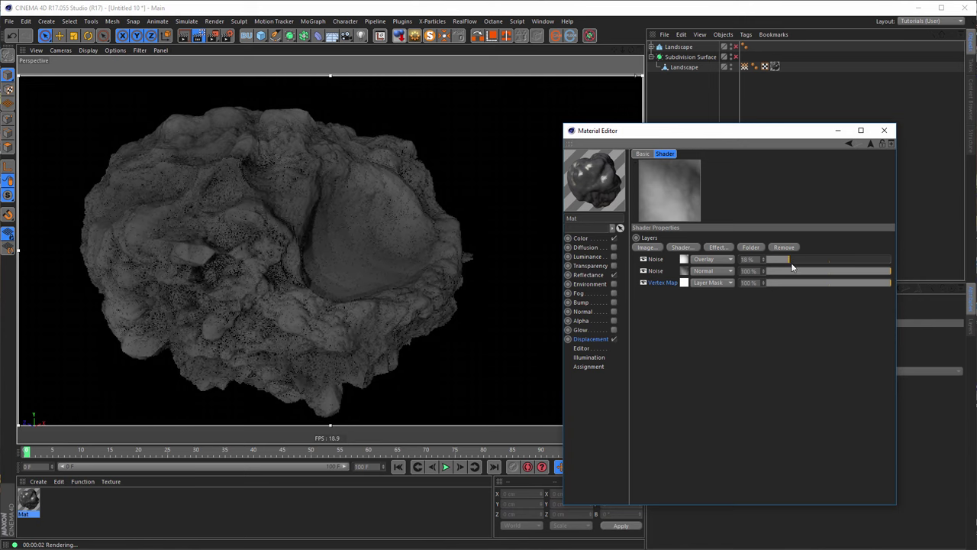
{"action": "left_click_drag", "start_coordinate": [851, 287], "coordinate": [831, 284]}
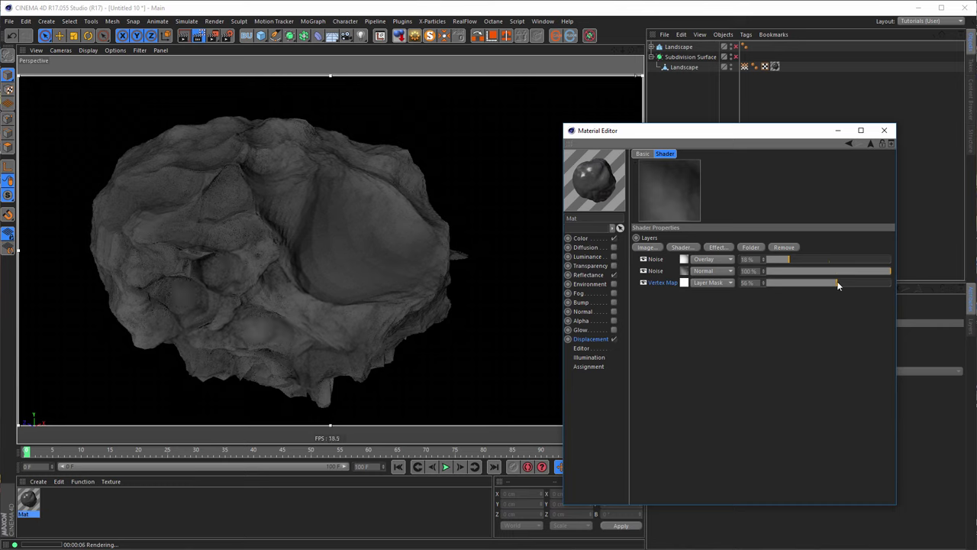
{"action": "left_click_drag", "start_coordinate": [837, 285], "coordinate": [893, 283]}
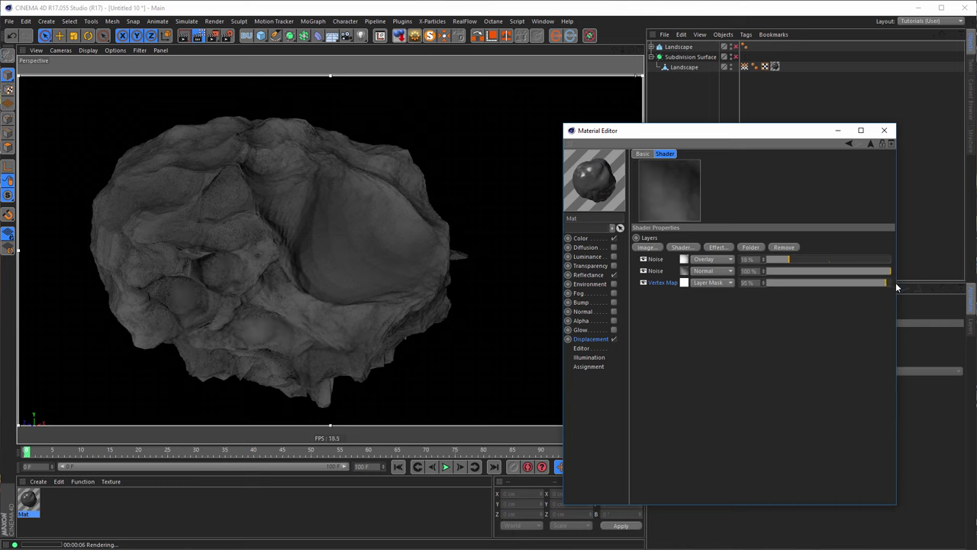
{"action": "left_click", "coordinate": [643, 282]}
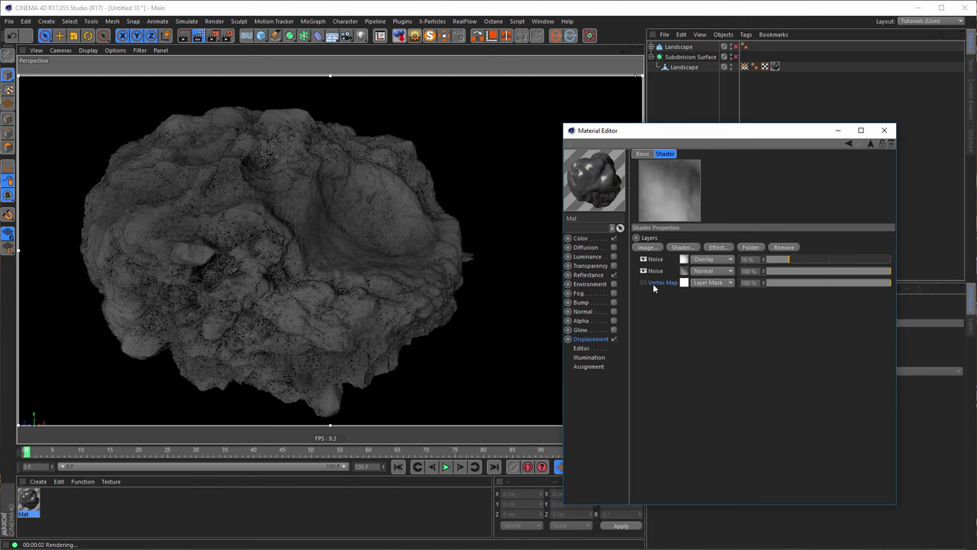
Step: Copy the Displacement channel's texture
{"action": "left_click", "coordinate": [595, 340]}
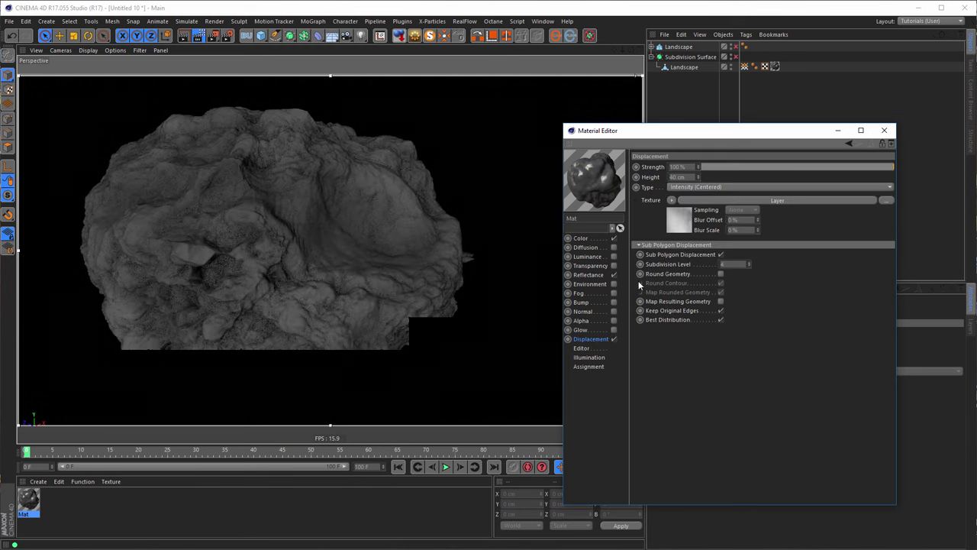
{"action": "right_click", "coordinate": [651, 201]}
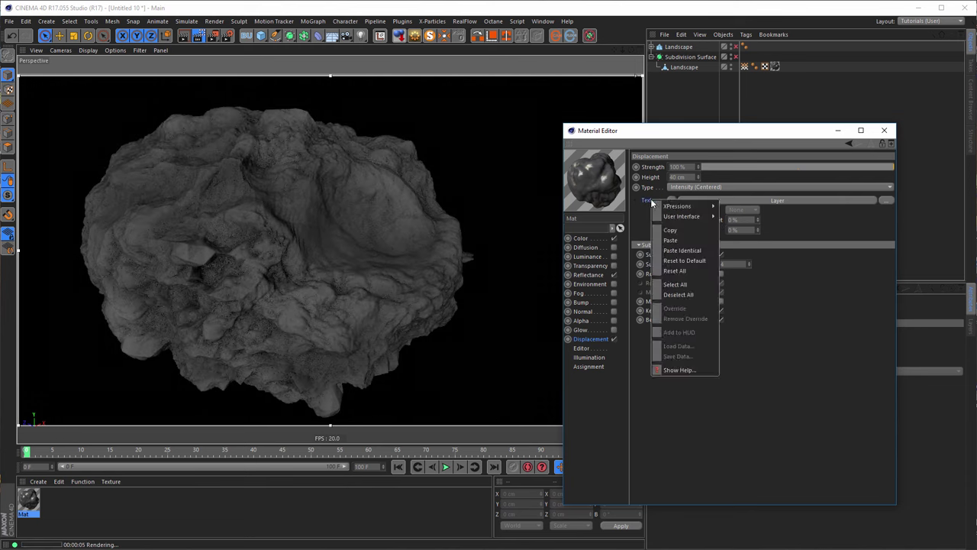
{"action": "left_click", "coordinate": [672, 239]}
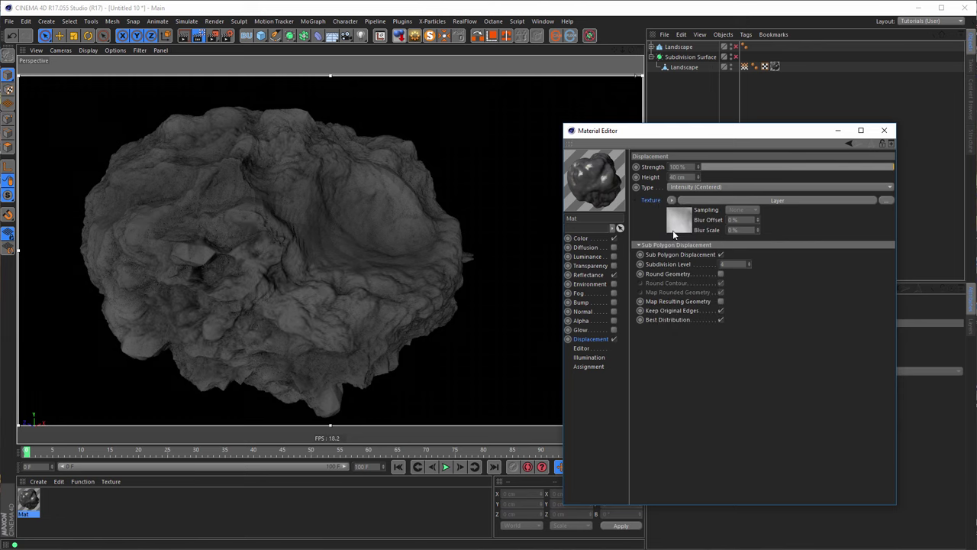
Step: Try pasting the channel into the Color layer shader, then delete its Gradient layer
{"action": "left_click", "coordinate": [582, 238]}
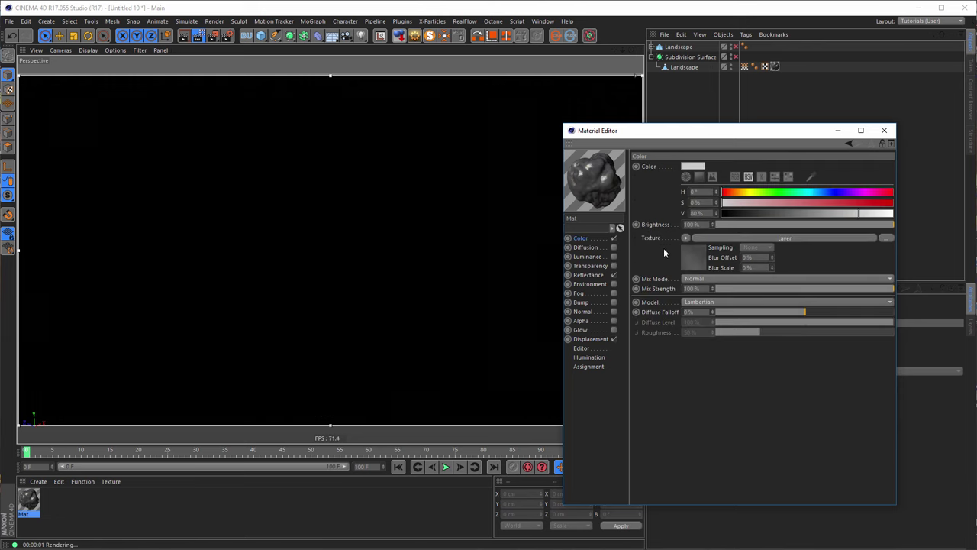
{"action": "left_click", "coordinate": [689, 259]}
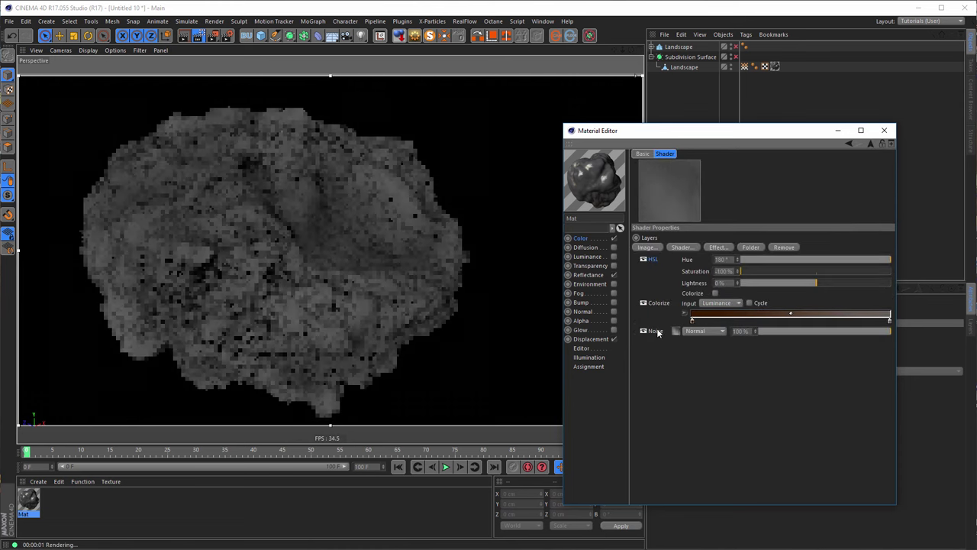
{"action": "left_click", "coordinate": [682, 247]}
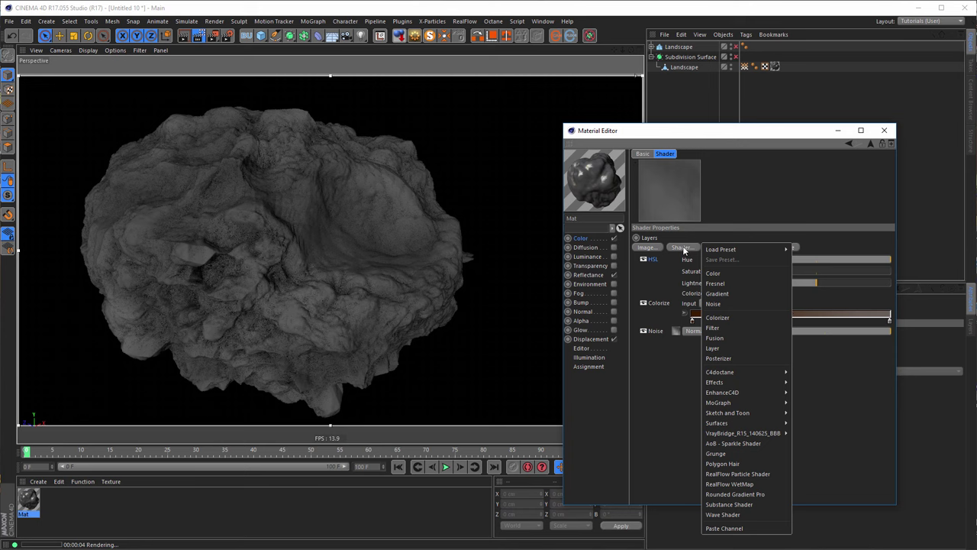
{"action": "left_click", "coordinate": [724, 527]}
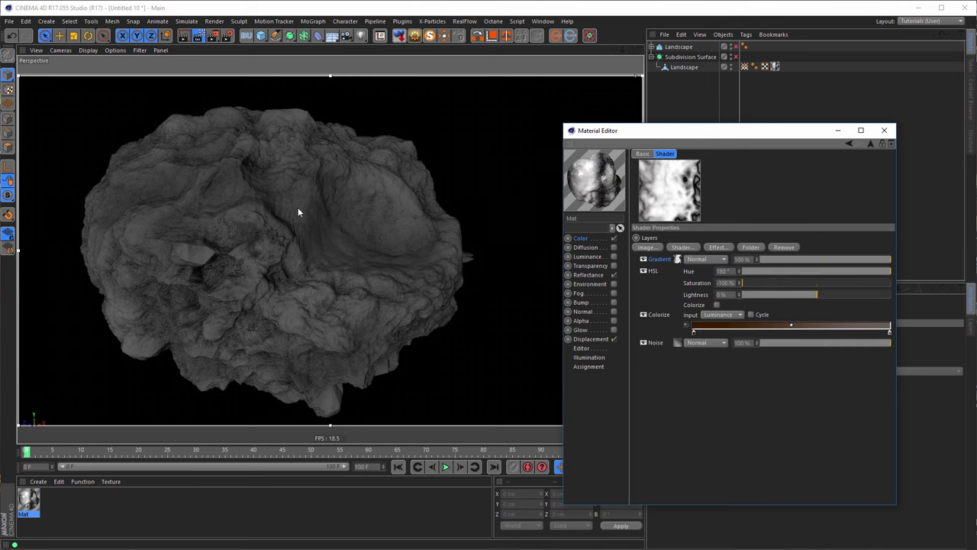
{"action": "key", "text": "ctrl+r"}
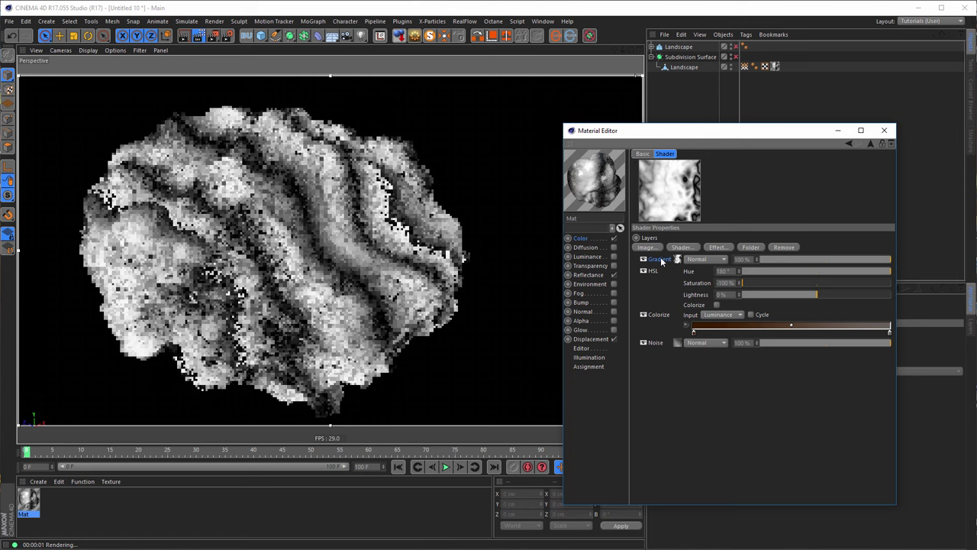
{"action": "key", "text": "ctrl+r"}
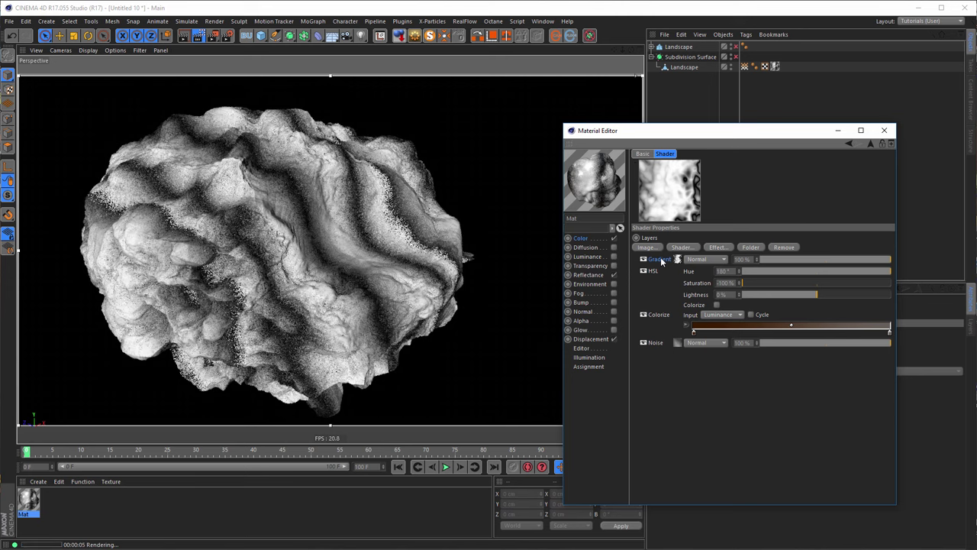
{"action": "key", "text": "Delete"}
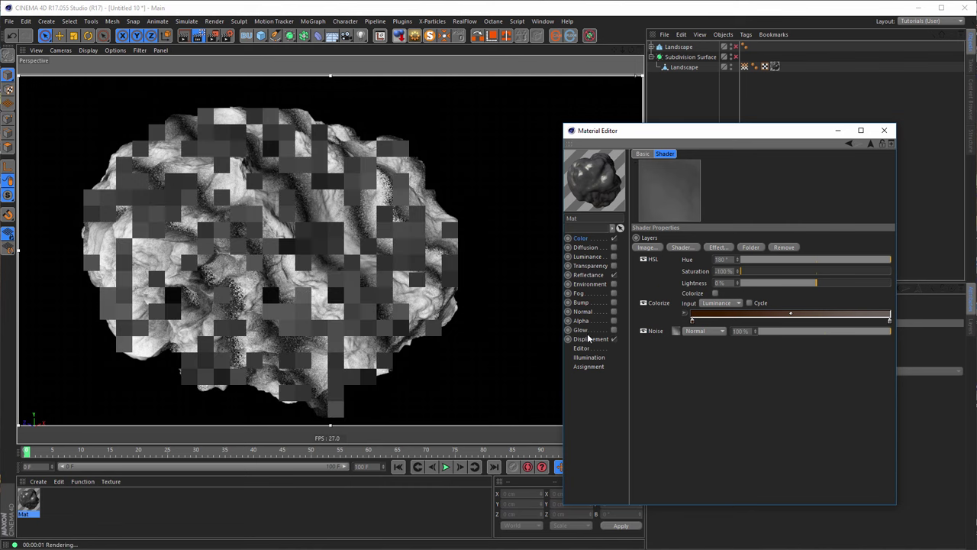
{"action": "left_click", "coordinate": [582, 338]}
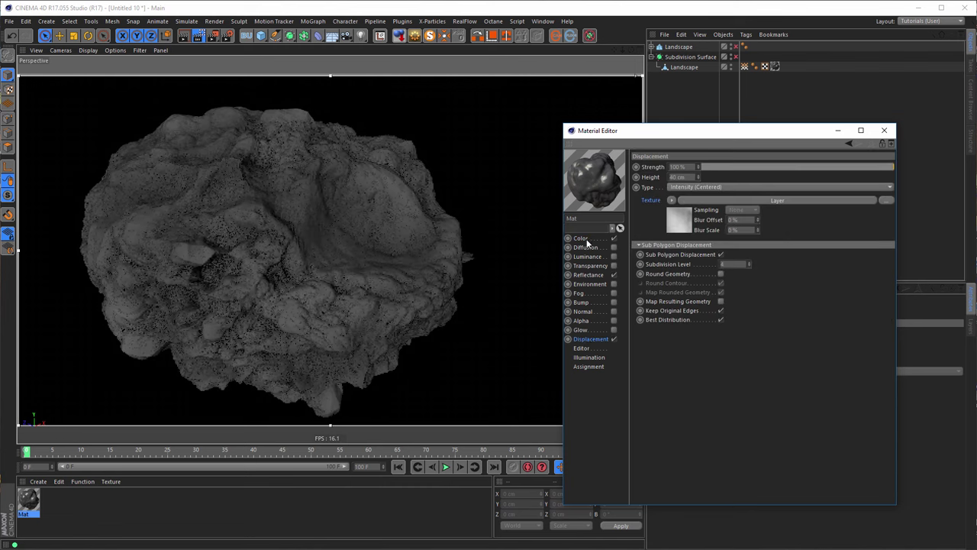
Step: Paste the displacement Layer shader into the Color texture and open its layers
{"action": "left_click", "coordinate": [581, 238]}
{"action": "right_click", "coordinate": [647, 236]}
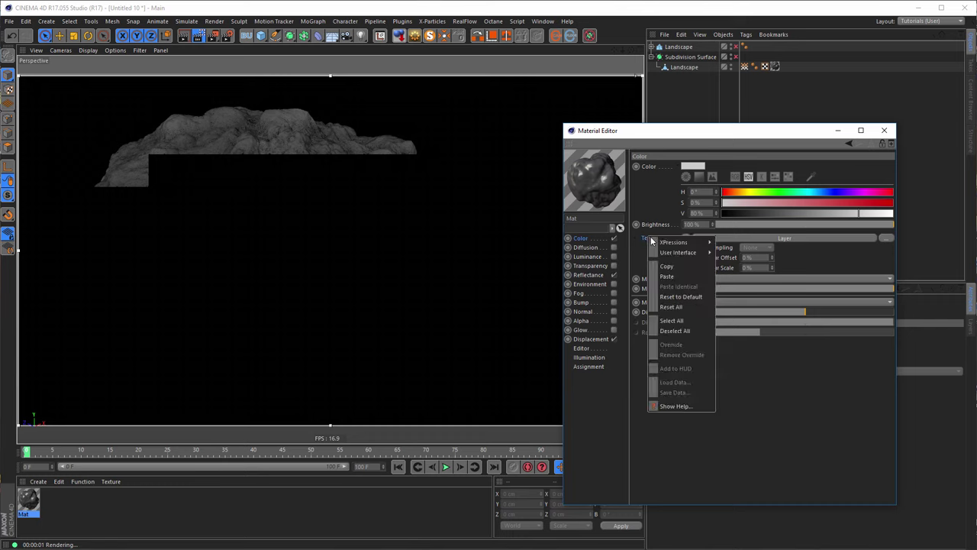
{"action": "left_click", "coordinate": [669, 276]}
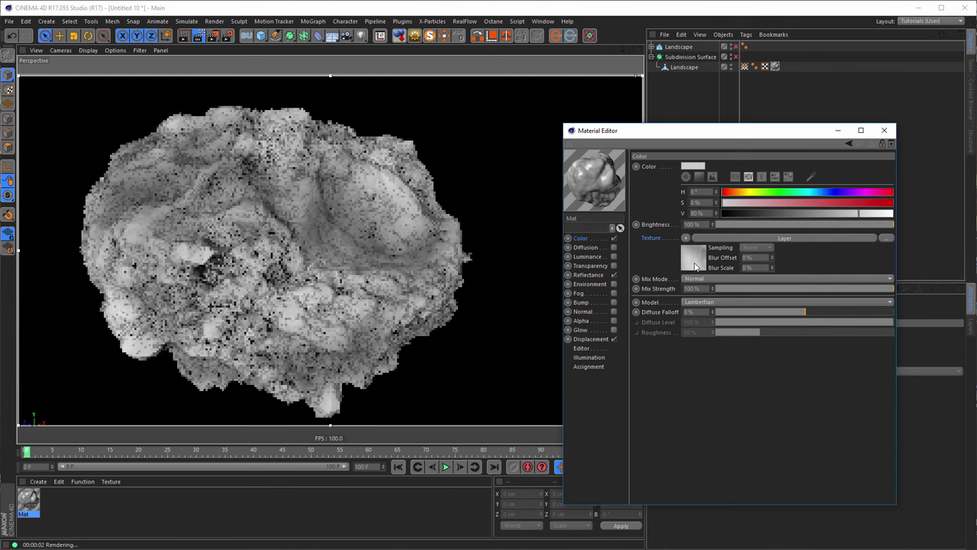
{"action": "left_click", "coordinate": [694, 264]}
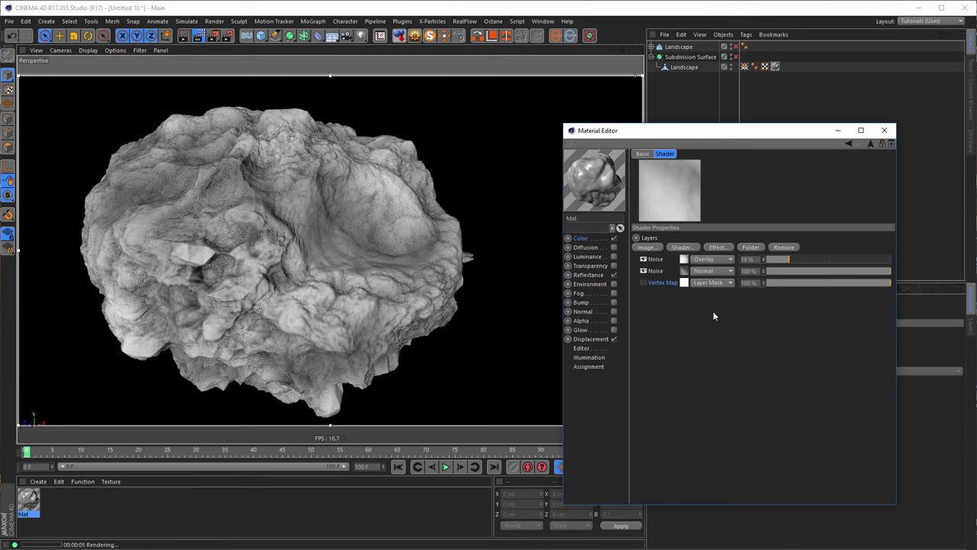
{"action": "left_click", "coordinate": [718, 247]}
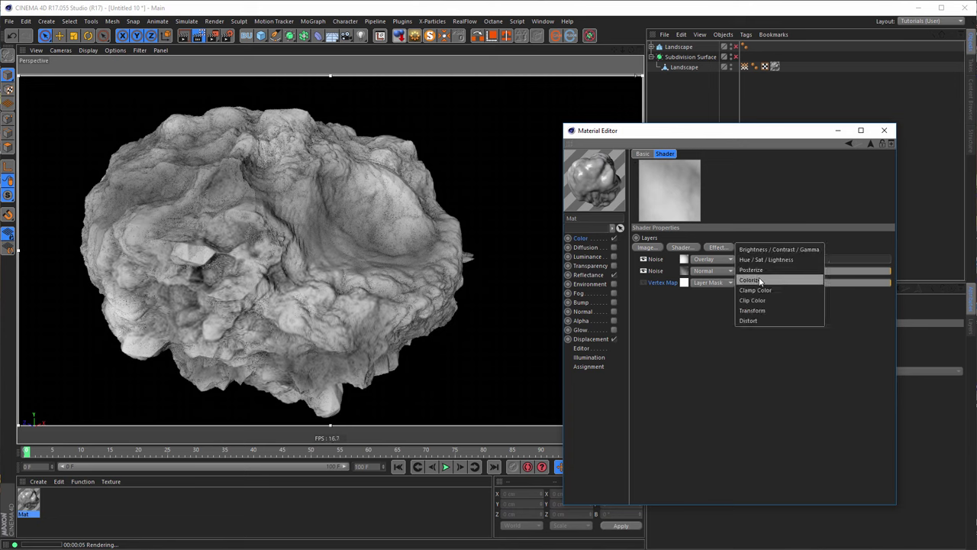
{"action": "left_click", "coordinate": [744, 277]}
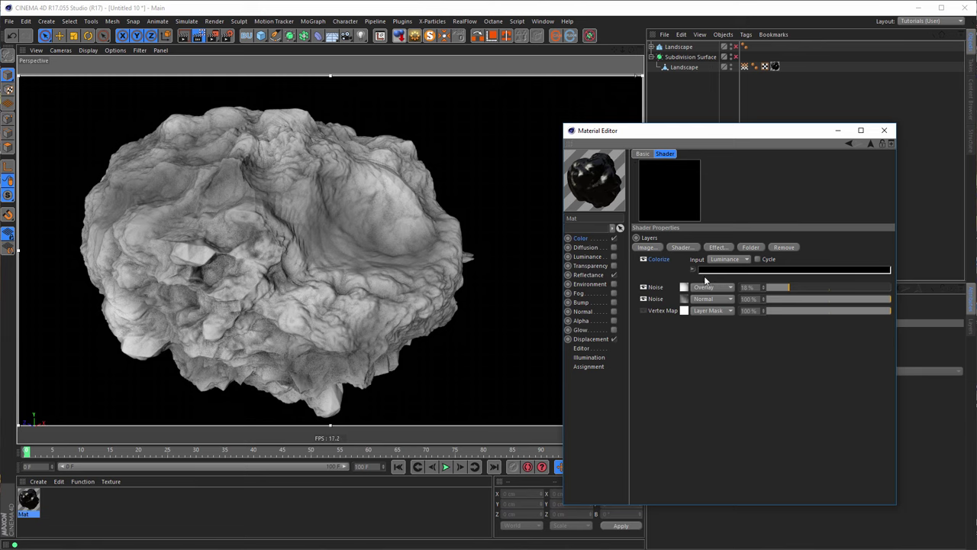
{"action": "double_click", "coordinate": [702, 275]}
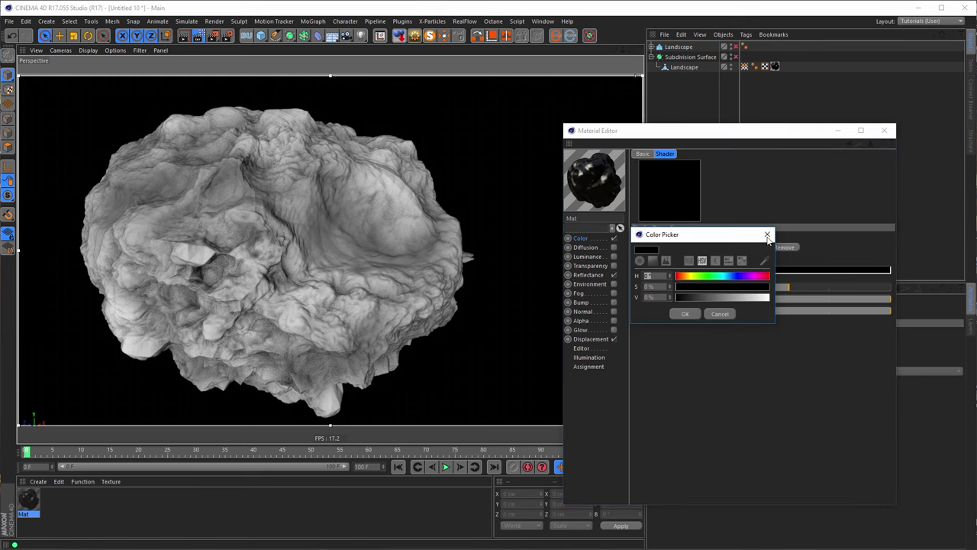
{"action": "left_click", "coordinate": [767, 235]}
{"action": "left_click", "coordinate": [693, 269]}
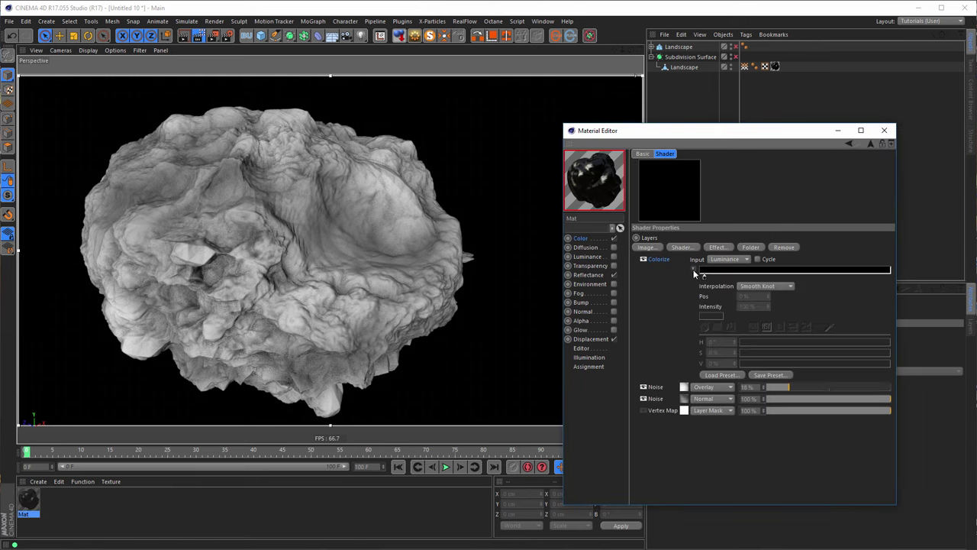
{"action": "left_click", "coordinate": [721, 376]}
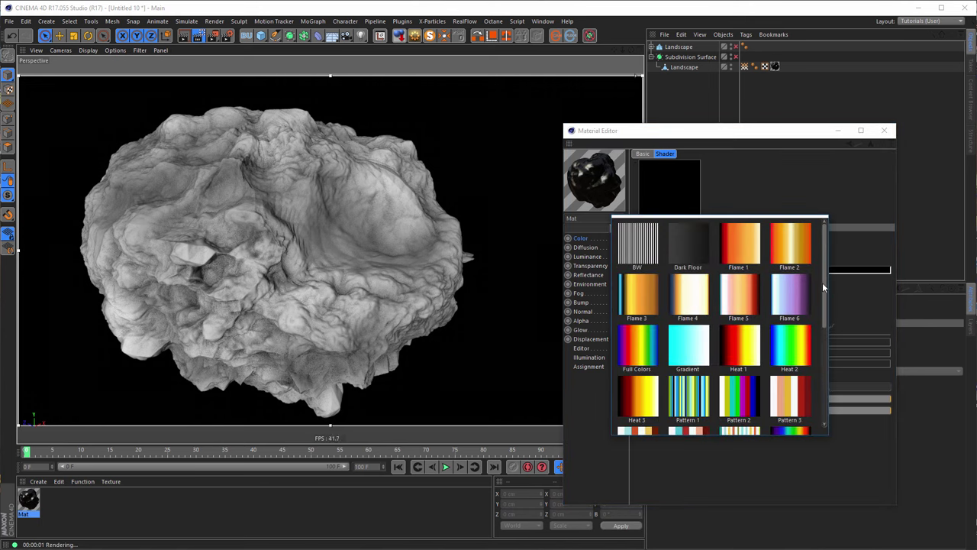
{"action": "mouse_move", "coordinate": [822, 282]}
{"action": "left_mouse_down"}
{"action": "mouse_move", "coordinate": [835, 391]}
{"action": "mouse_move", "coordinate": [832, 326]}
{"action": "mouse_move", "coordinate": [811, 272]}
{"action": "left_mouse_up"}
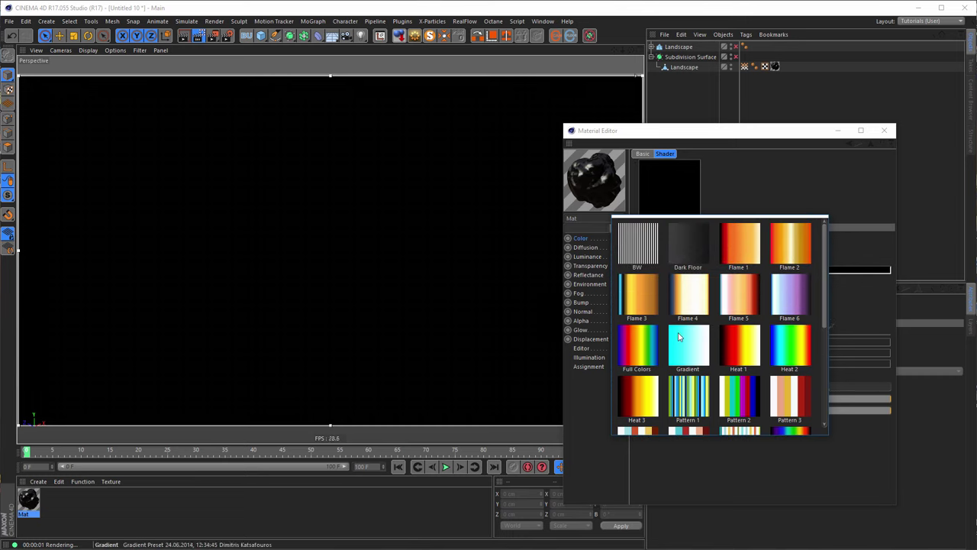
{"action": "left_click", "coordinate": [645, 394]}
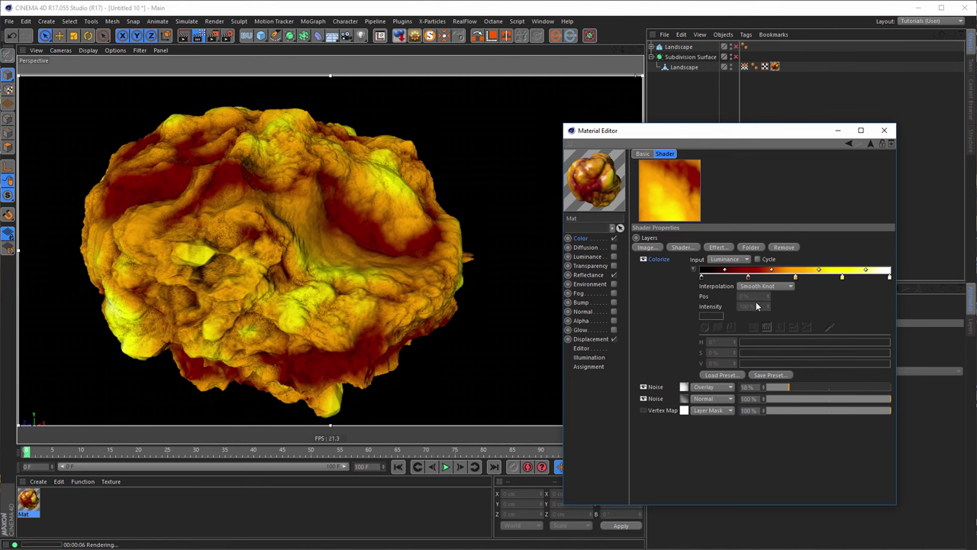
{"action": "left_click", "coordinate": [693, 270]}
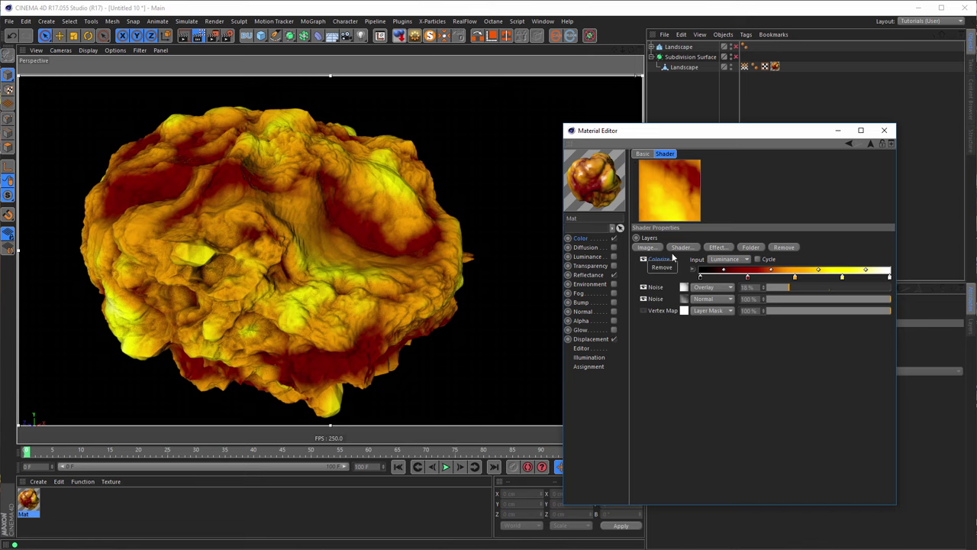
Step: Replace the Colorize layer with a new one and set its left knot to 10% brightness
{"action": "key", "text": "Delete"}
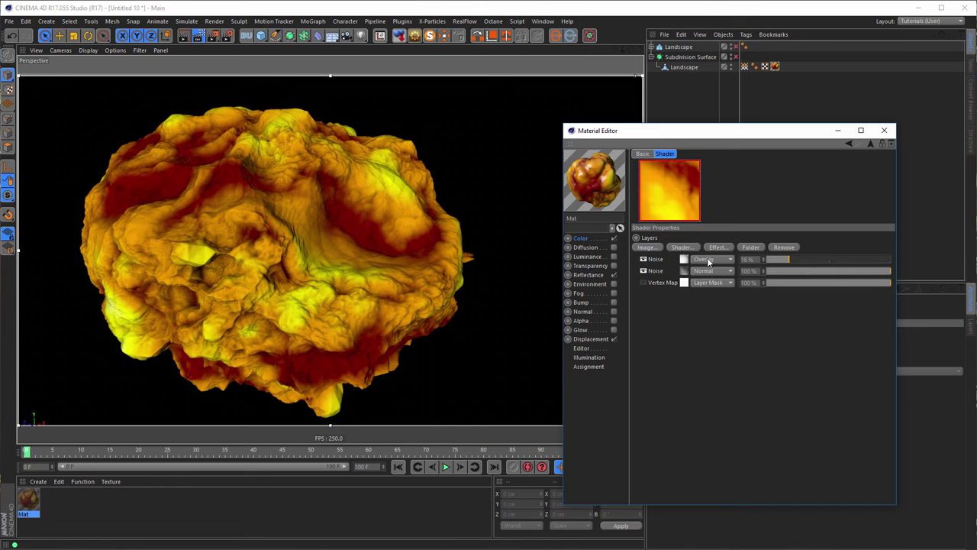
{"action": "left_click", "coordinate": [718, 247]}
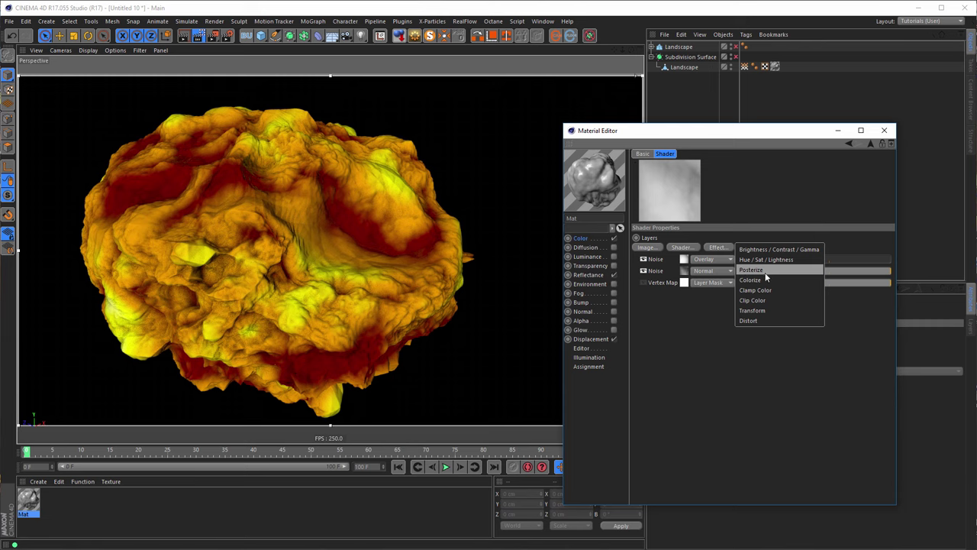
{"action": "left_click", "coordinate": [766, 276]}
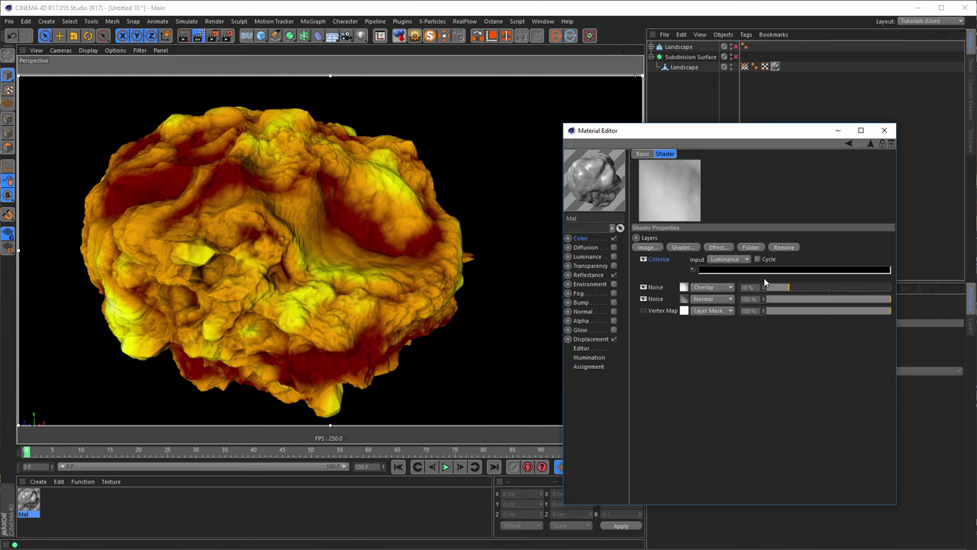
{"action": "left_click", "coordinate": [701, 278]}
{"action": "double_click", "coordinate": [701, 277]}
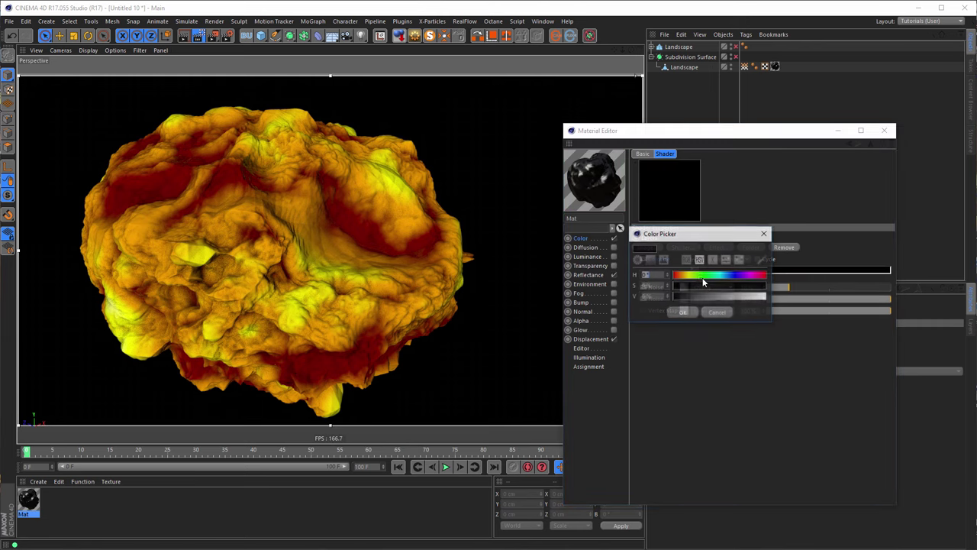
{"action": "left_click", "coordinate": [689, 297]}
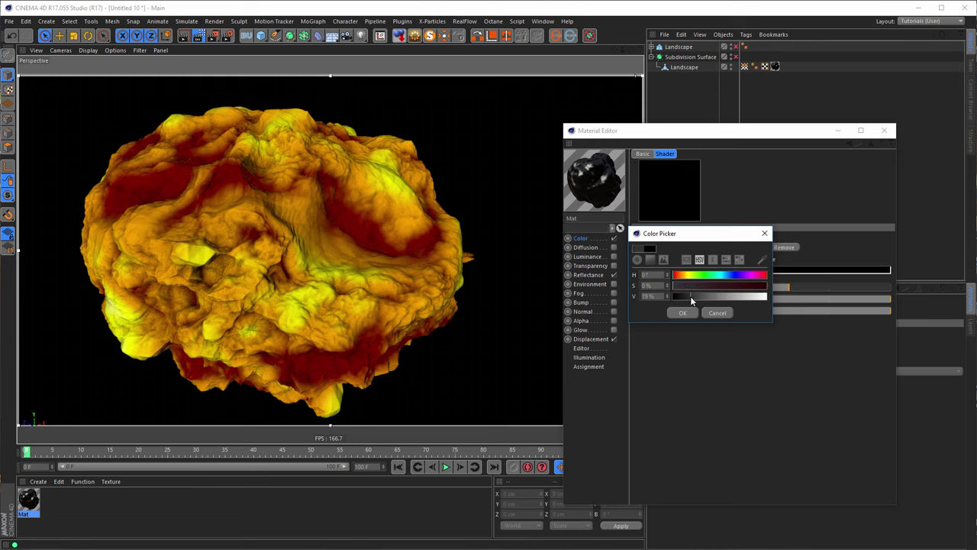
{"action": "left_click", "coordinate": [685, 313]}
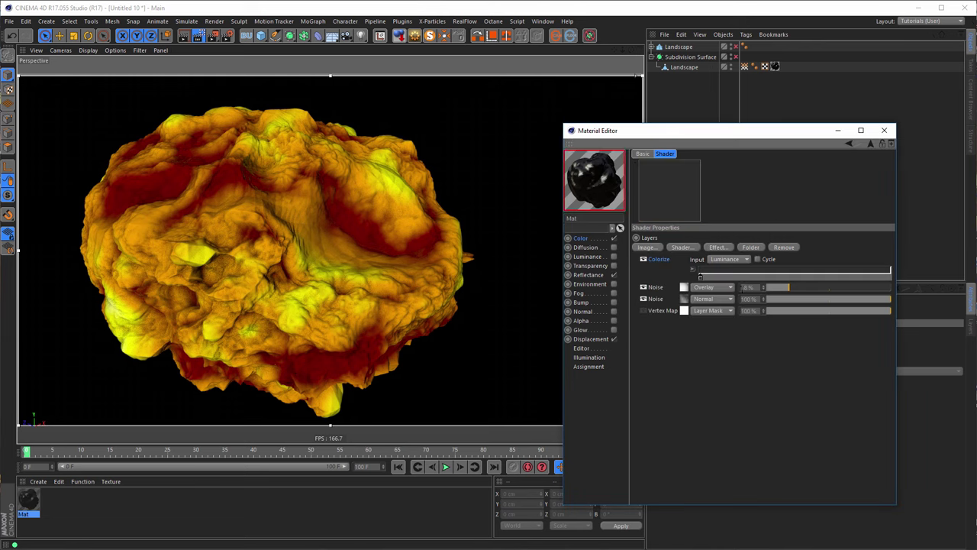
Step: Set the next gradient knots to greys of 60%, 25% and about 20% value
{"action": "double_click", "coordinate": [776, 277]}
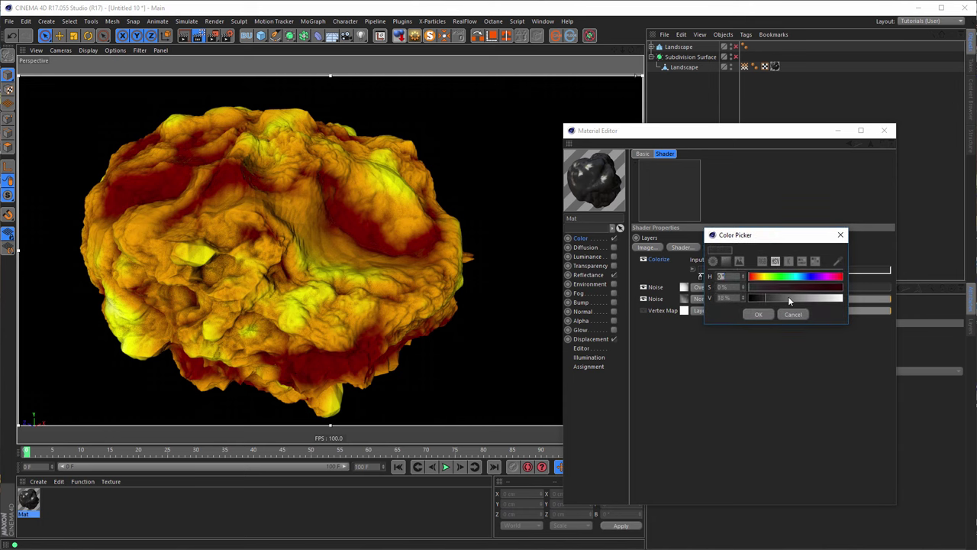
{"action": "left_click_drag", "start_coordinate": [788, 297], "coordinate": [806, 300]}
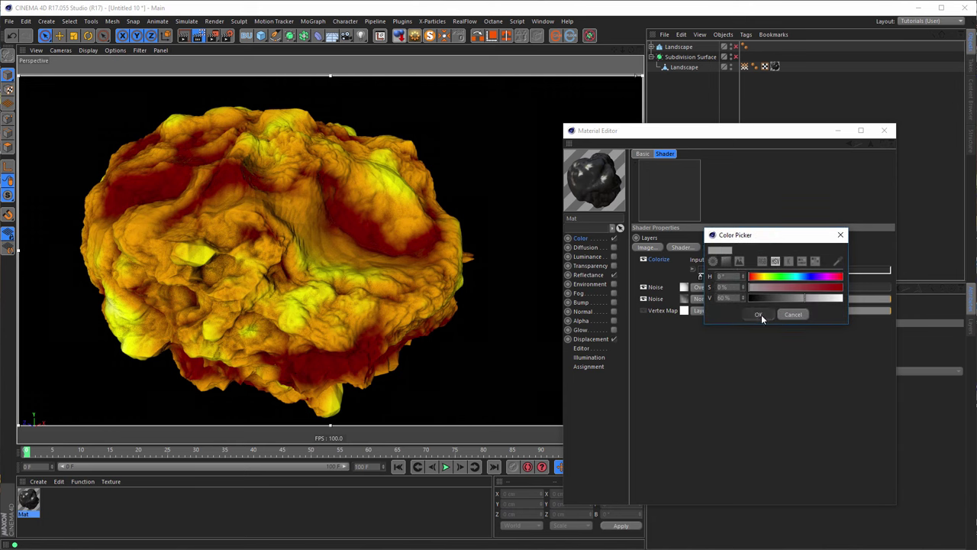
{"action": "left_click", "coordinate": [758, 314]}
{"action": "double_click", "coordinate": [806, 277]}
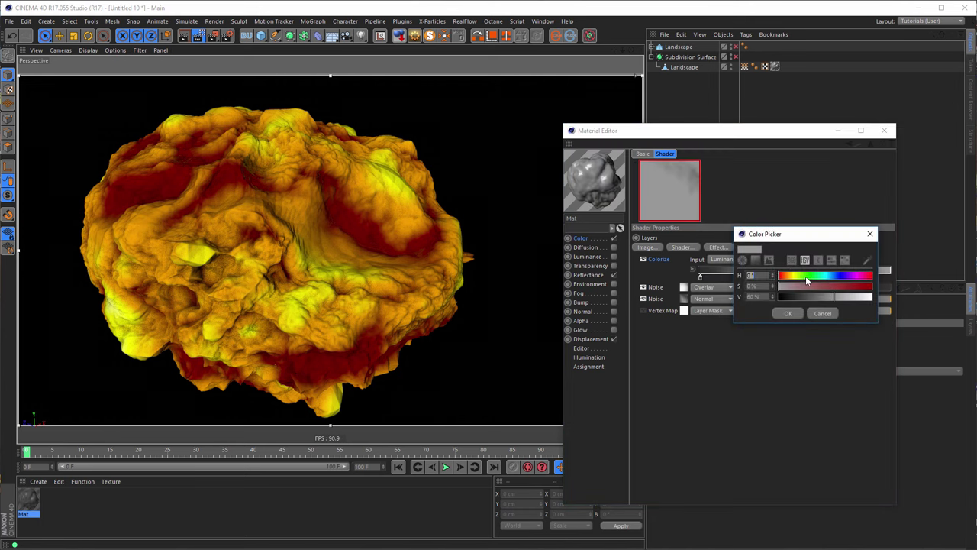
{"action": "left_click_drag", "start_coordinate": [805, 296], "coordinate": [801, 297]}
{"action": "left_click", "coordinate": [788, 313]}
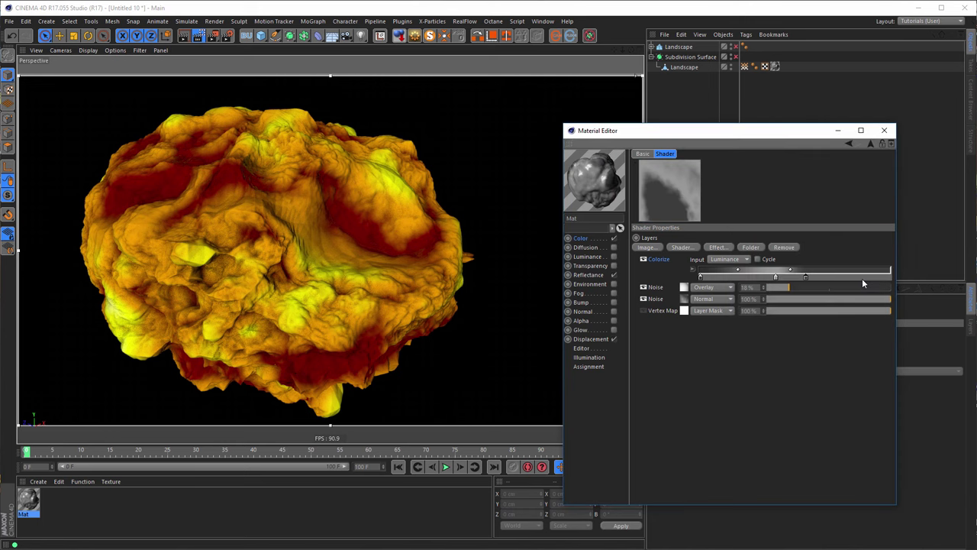
{"action": "double_click", "coordinate": [860, 276]}
{"action": "left_click_drag", "start_coordinate": [920, 297], "coordinate": [897, 273]}
{"action": "left_click", "coordinate": [843, 313]}
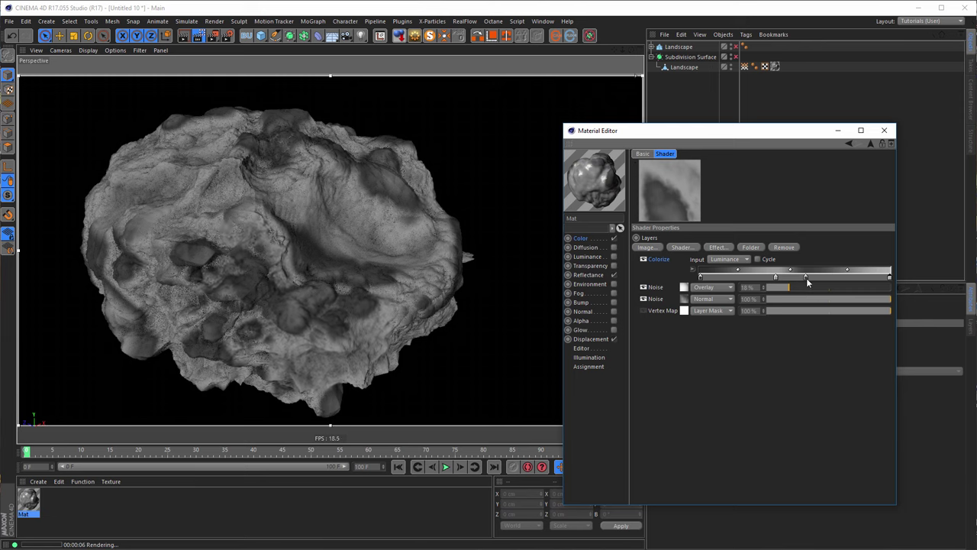
Step: Shift one gradient knot further right and confirm its grey colour
{"action": "left_click_drag", "start_coordinate": [806, 277], "coordinate": [823, 277]}
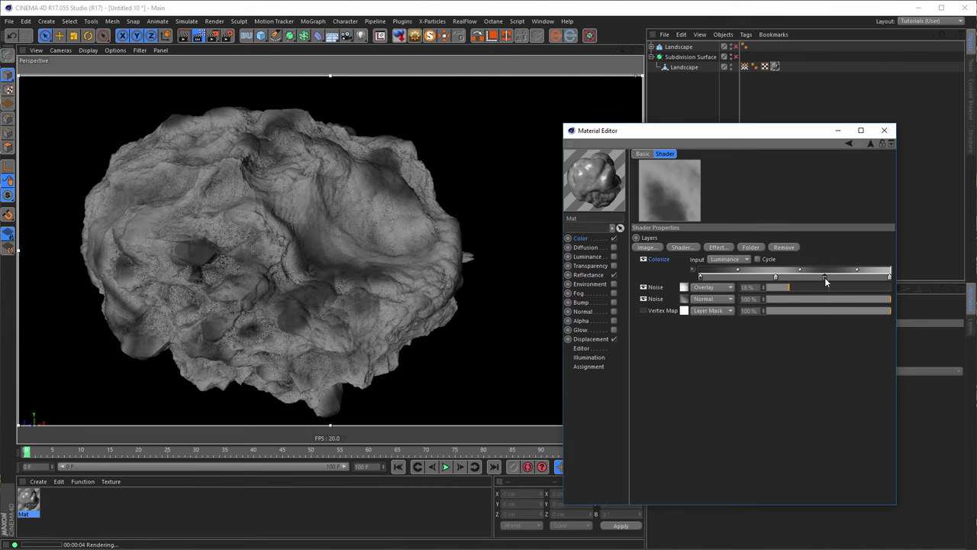
{"action": "double_click", "coordinate": [825, 278]}
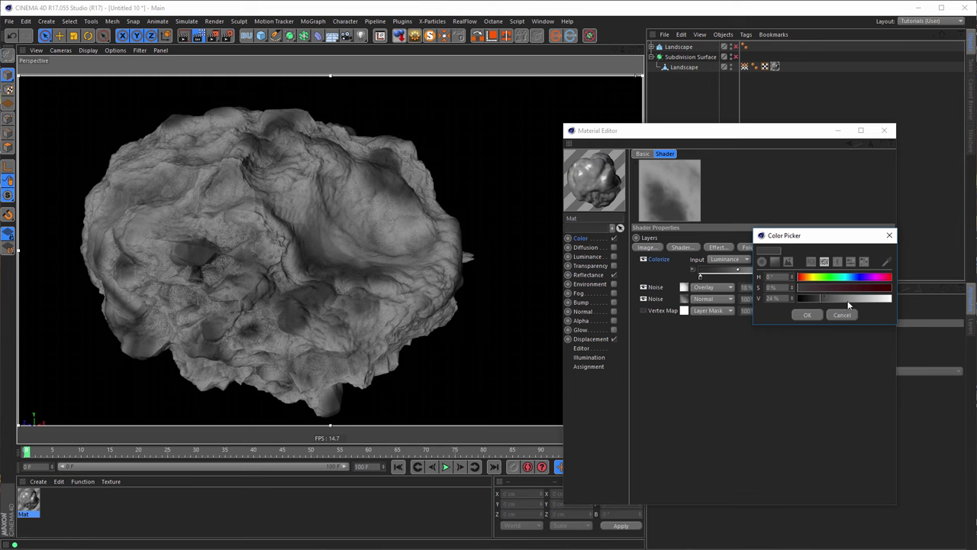
{"action": "left_click", "coordinate": [806, 315]}
{"action": "left_click", "coordinate": [778, 277]}
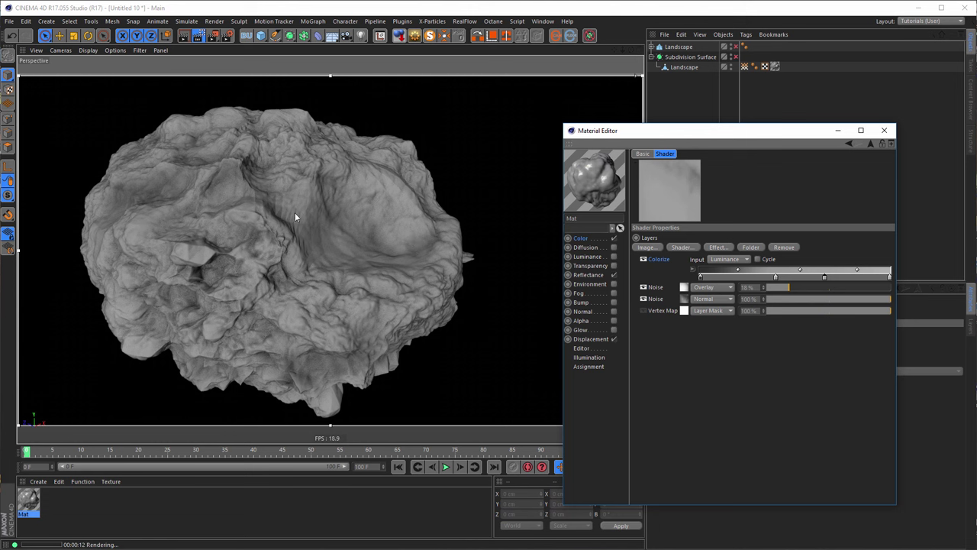
Step: Orbit around the landscape and re-render interactively to check the grey rock
{"action": "left_click_drag", "start_coordinate": [295, 213], "coordinate": [369, 255], "text": "alt"}
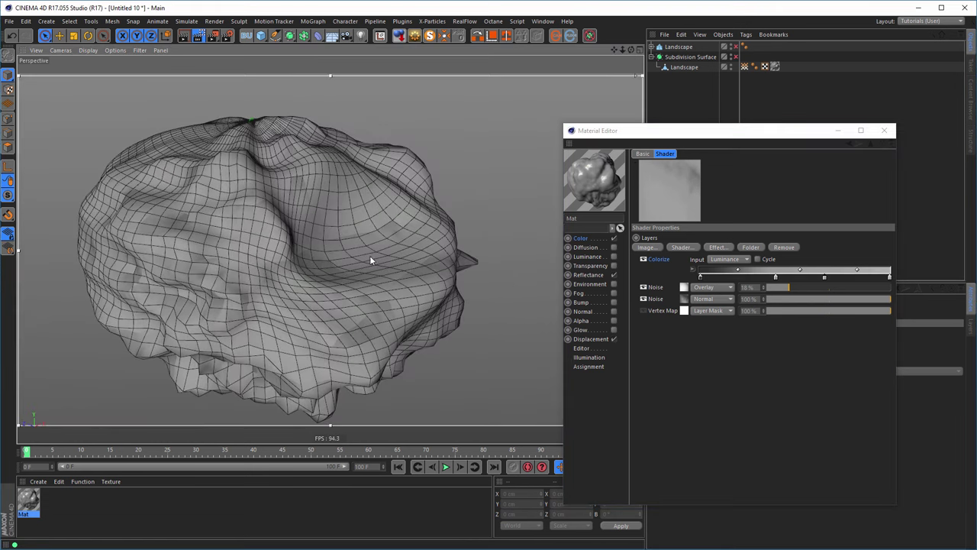
{"action": "key", "text": "ctrl+r"}
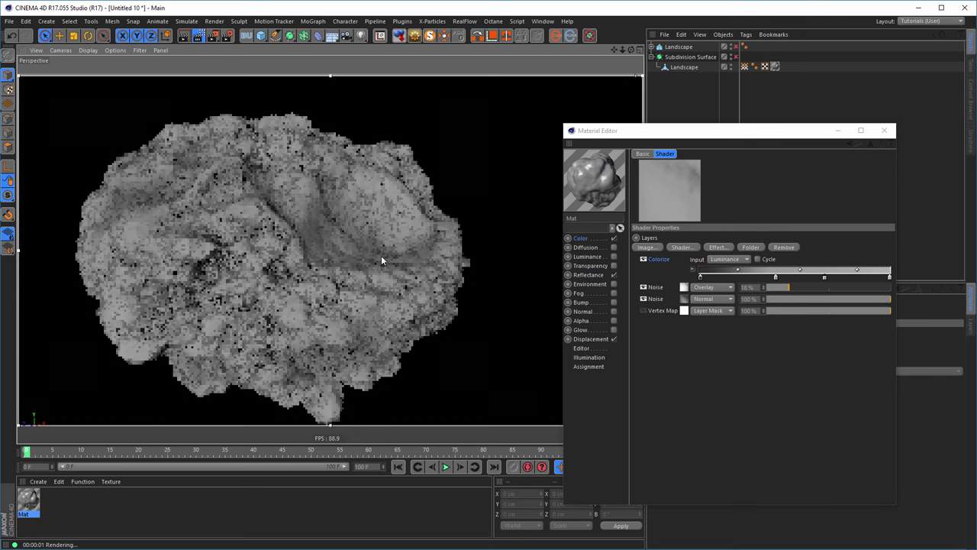
{"action": "left_click_drag", "start_coordinate": [350, 242], "coordinate": [466, 252], "text": "alt"}
{"action": "key", "text": "ctrl+r"}
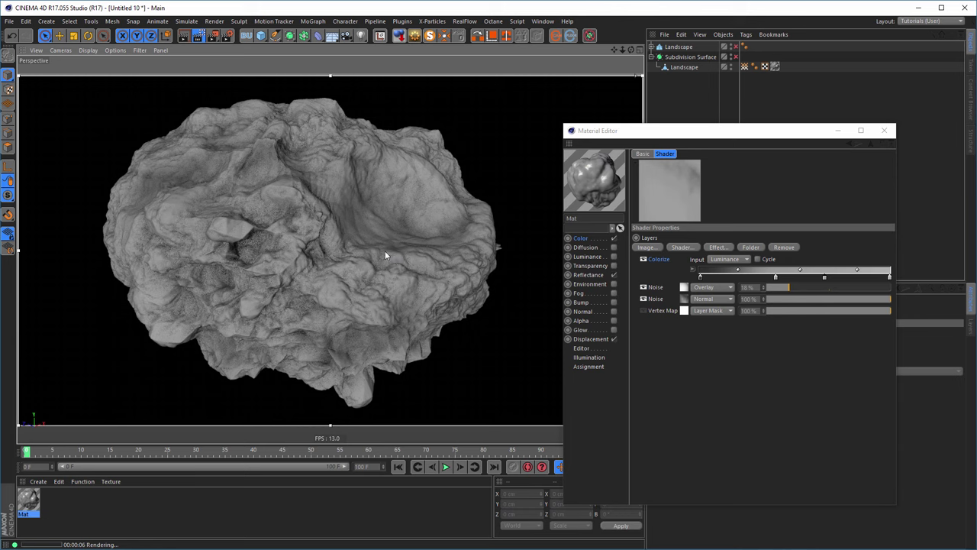
Step: Close the Material Editor and load Nikomedias Scene Rig Pro from the Content Browser
{"action": "left_click", "coordinate": [884, 129]}
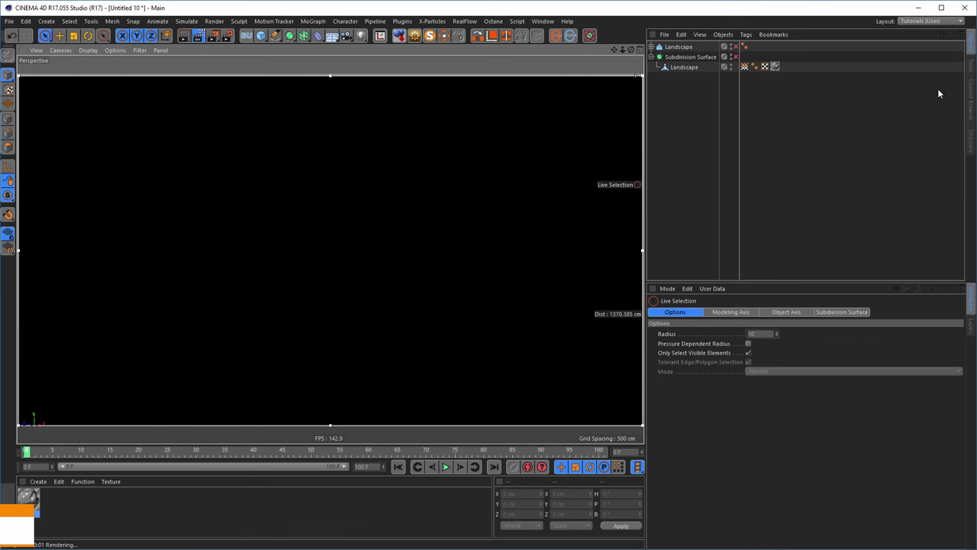
{"action": "left_click", "coordinate": [971, 101]}
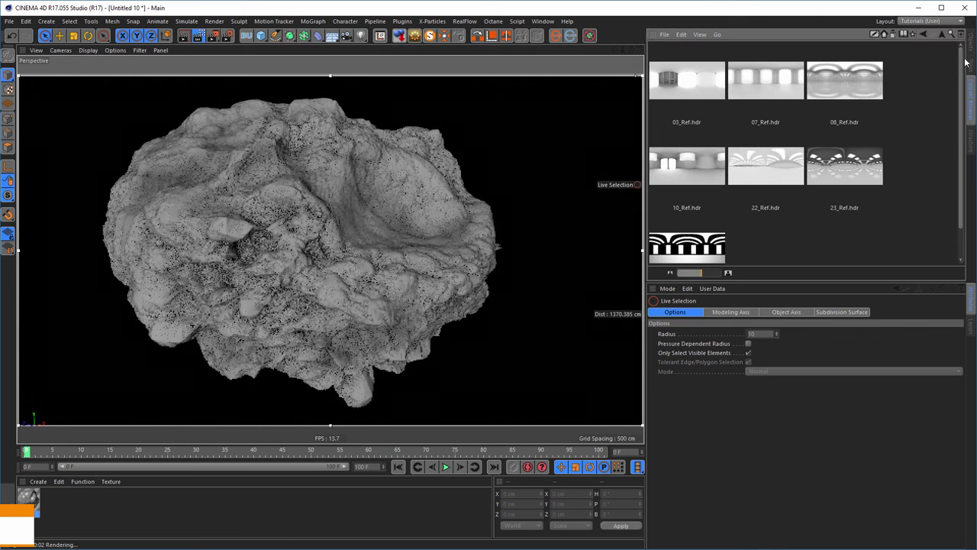
{"action": "left_click", "coordinate": [924, 37]}
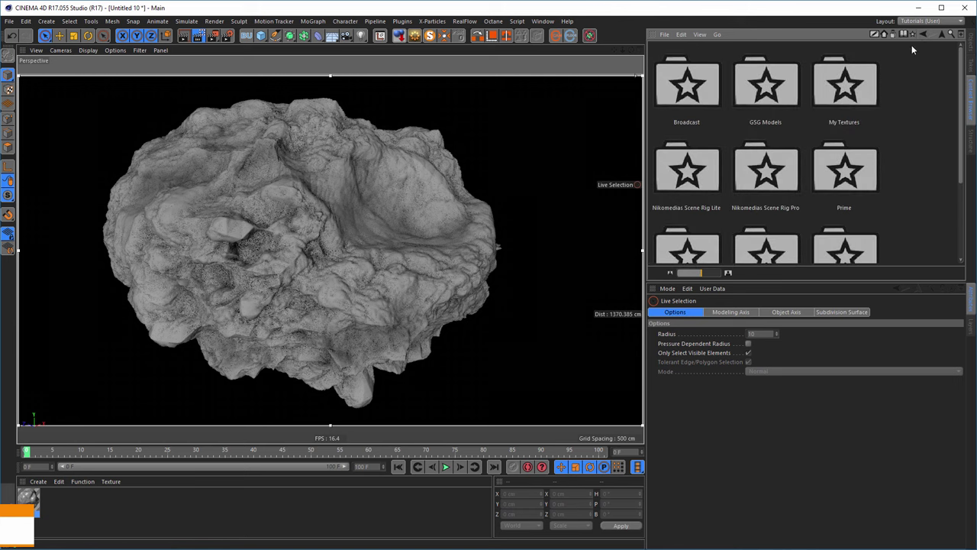
{"action": "double_click", "coordinate": [770, 180]}
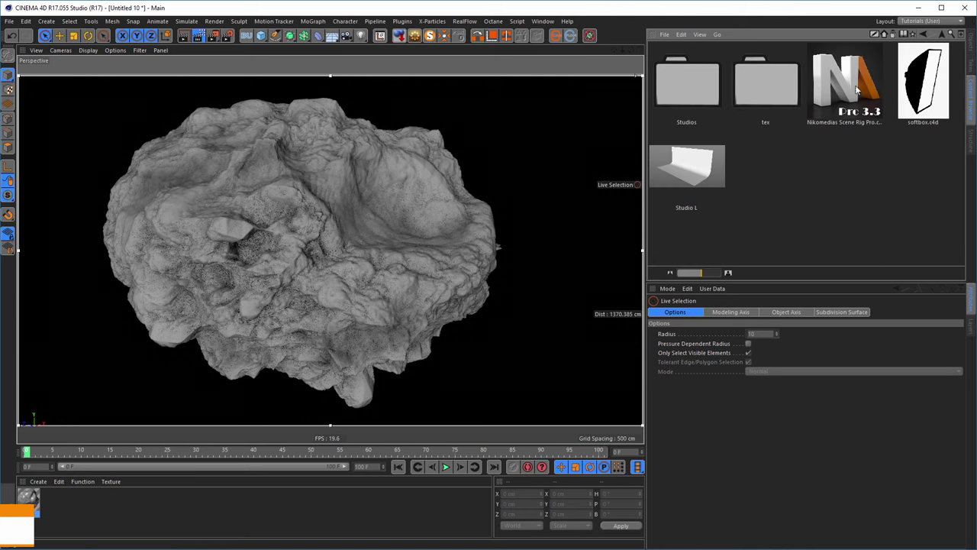
{"action": "left_click", "coordinate": [857, 90]}
{"action": "left_click", "coordinate": [971, 43]}
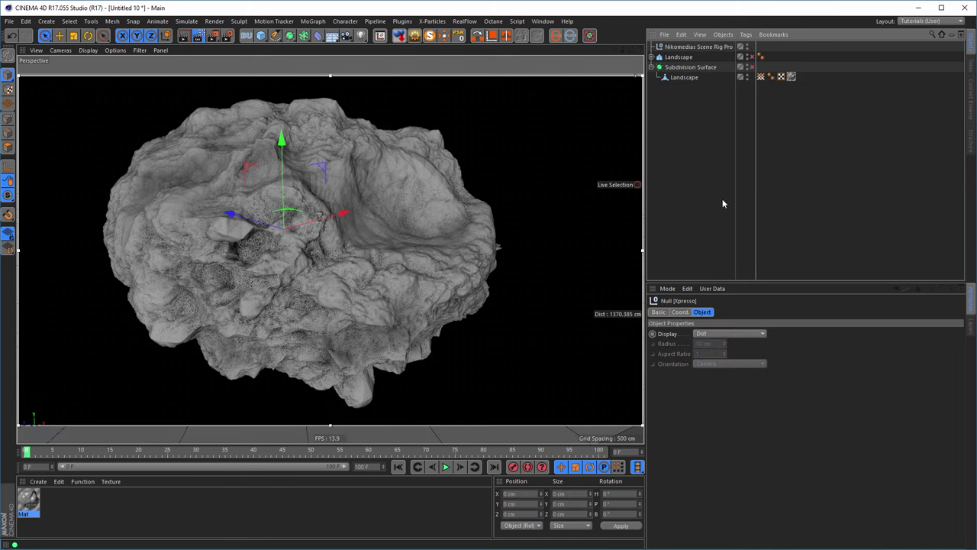
Step: Uncheck Floor On and Background On in the rig's Background & Floor settings
{"action": "key", "text": "ctrl+r"}
{"action": "left_click", "coordinate": [699, 47]}
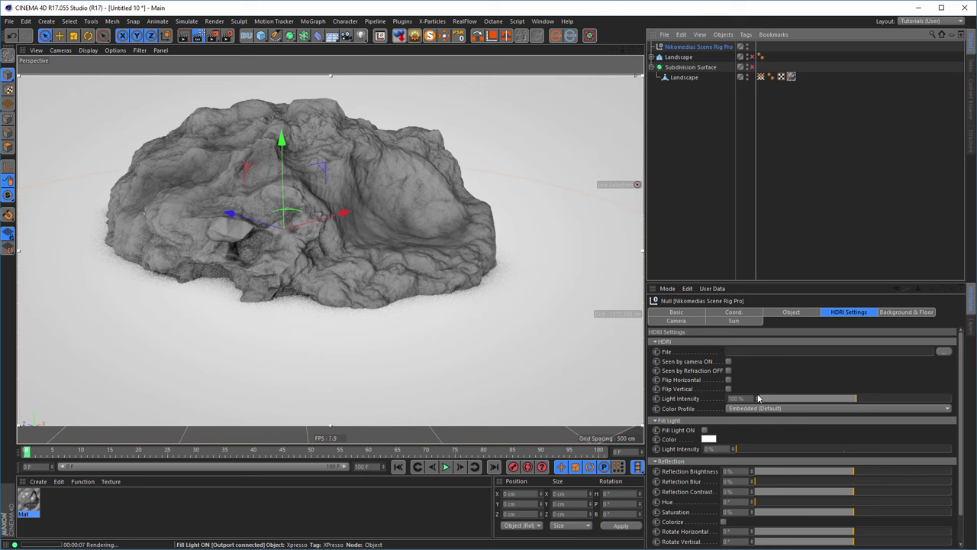
{"action": "left_click", "coordinate": [900, 312]}
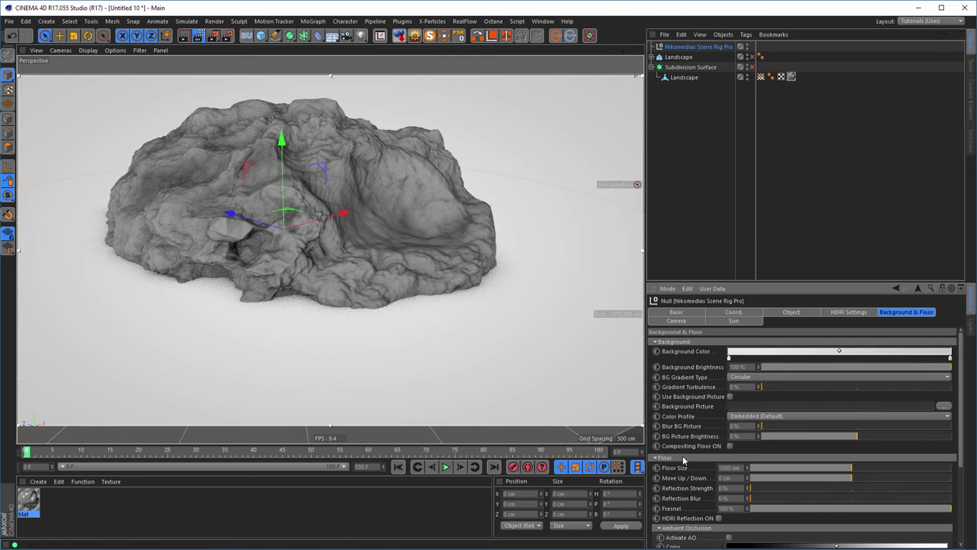
{"action": "scroll", "coordinate": [679, 463], "scroll_direction": "down", "scroll_amount": 5}
{"action": "left_click", "coordinate": [742, 524]}
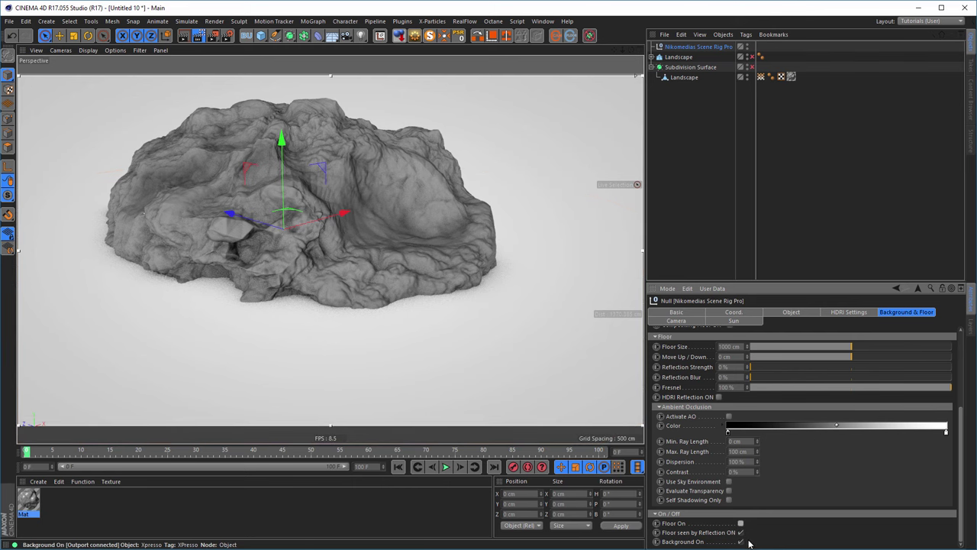
{"action": "left_click", "coordinate": [742, 542]}
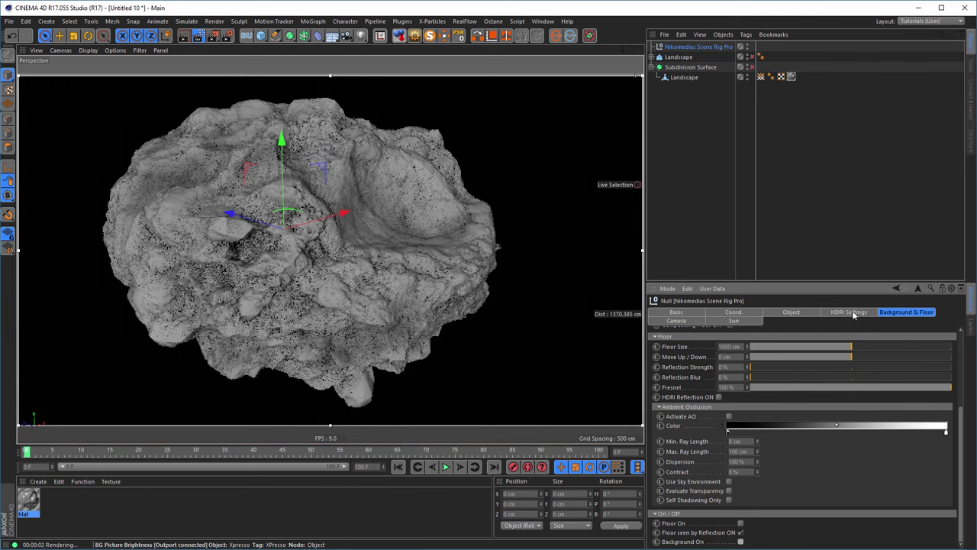
{"action": "left_click", "coordinate": [851, 312]}
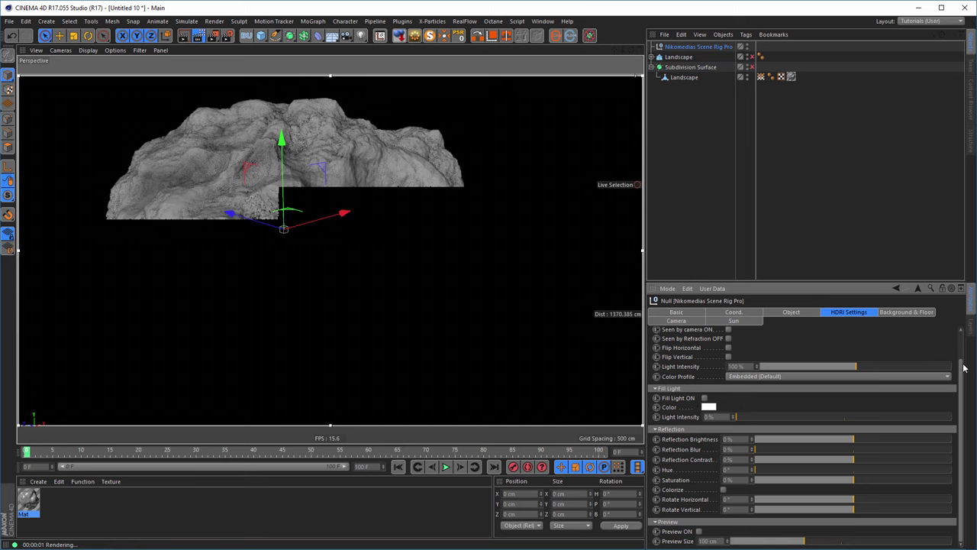
{"action": "scroll", "coordinate": [965, 366], "scroll_direction": "up", "scroll_amount": 1}
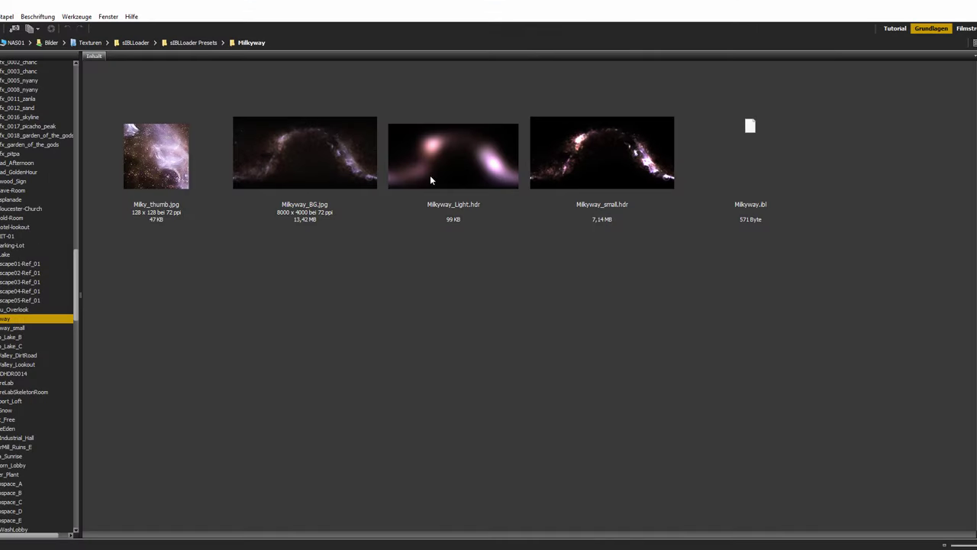
Step: Drag Milkyway_small.hdr from Bridge onto the rig's HDRI File field in Cinema 4D
{"action": "left_click", "coordinate": [587, 168]}
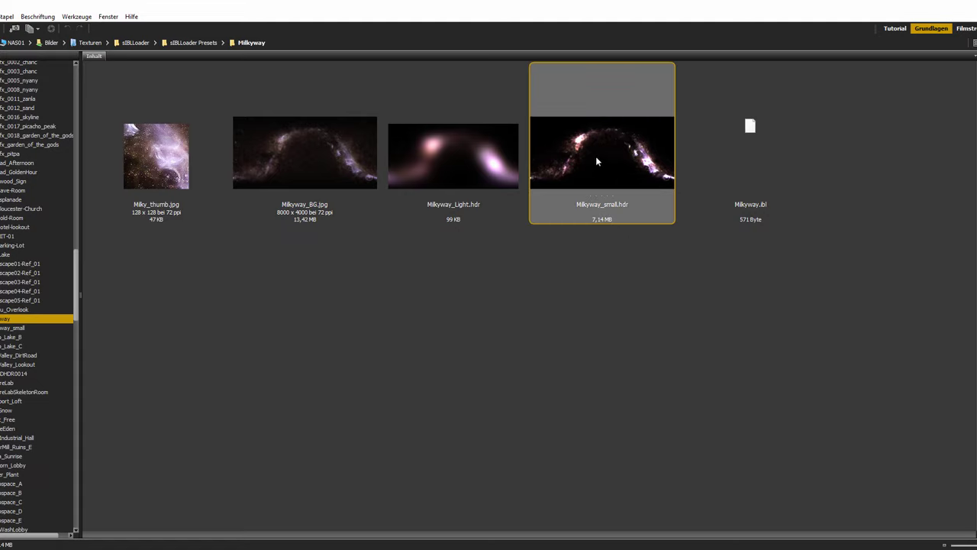
{"action": "left_click_drag", "start_coordinate": [596, 156], "coordinate": [753, 352]}
{"action": "key", "text": "alt+Tab"}
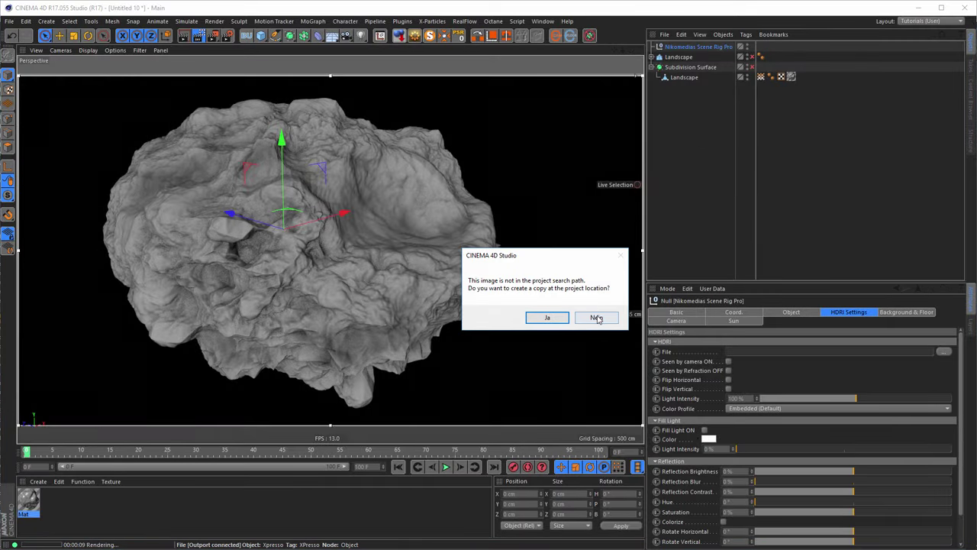
Step: Decline copying the HDR into the project and save the scene on the Desktop as asteroids.c4d
{"action": "left_click", "coordinate": [596, 319]}
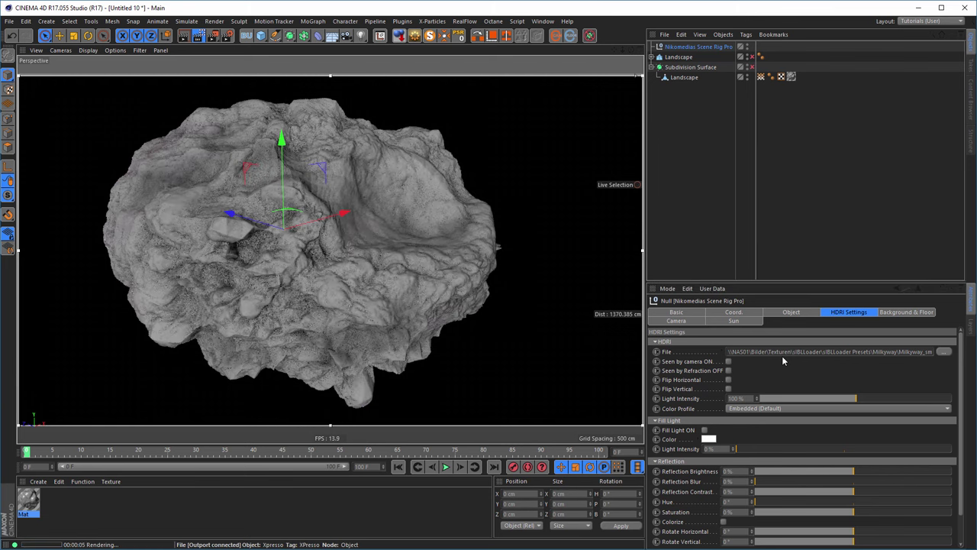
{"action": "key", "text": "ctrl+s"}
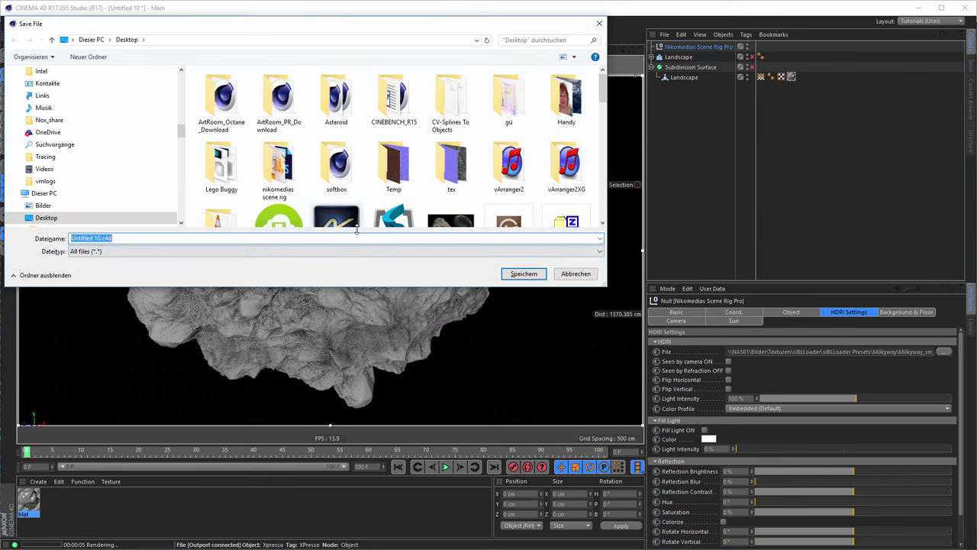
{"action": "type", "text": "as"}
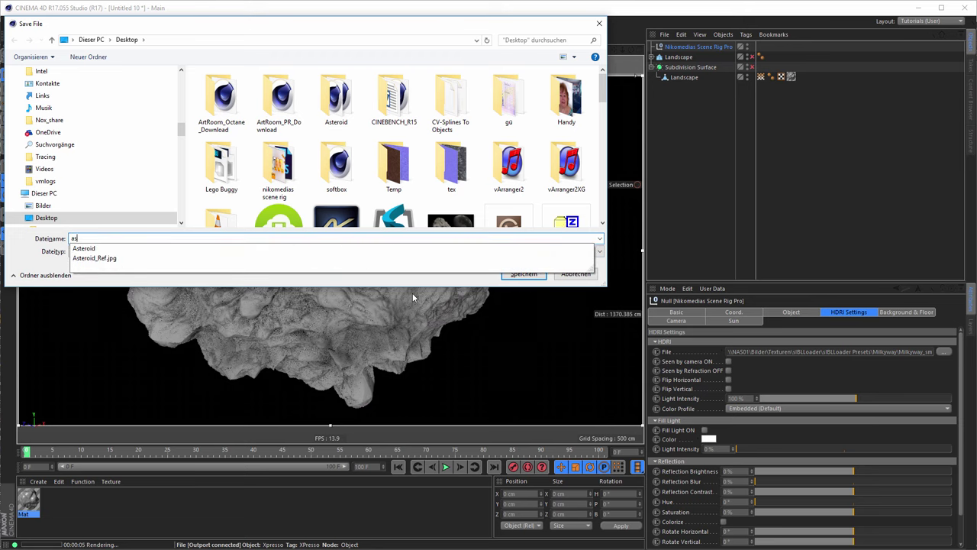
{"action": "type", "text": "teroid"}
{"action": "key", "text": "Return"}
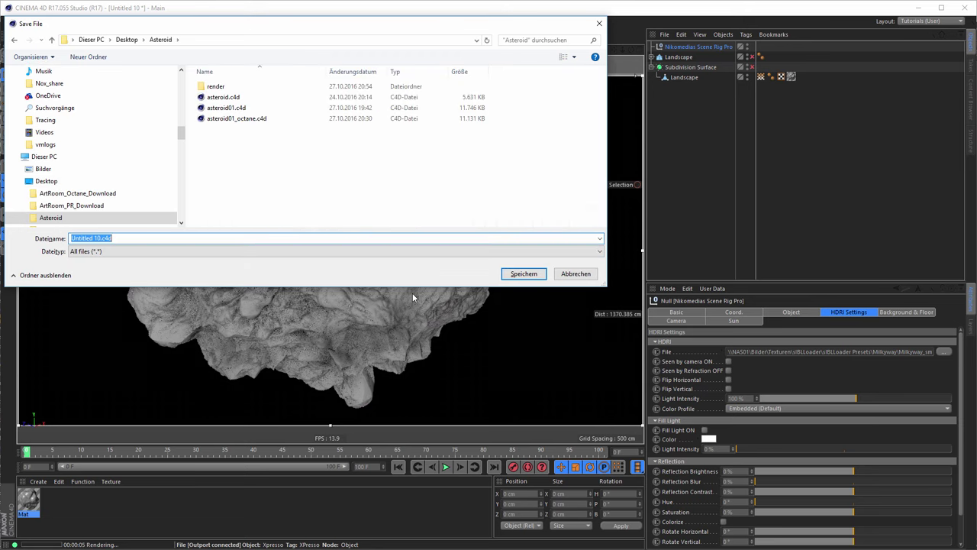
{"action": "left_click", "coordinate": [127, 39]}
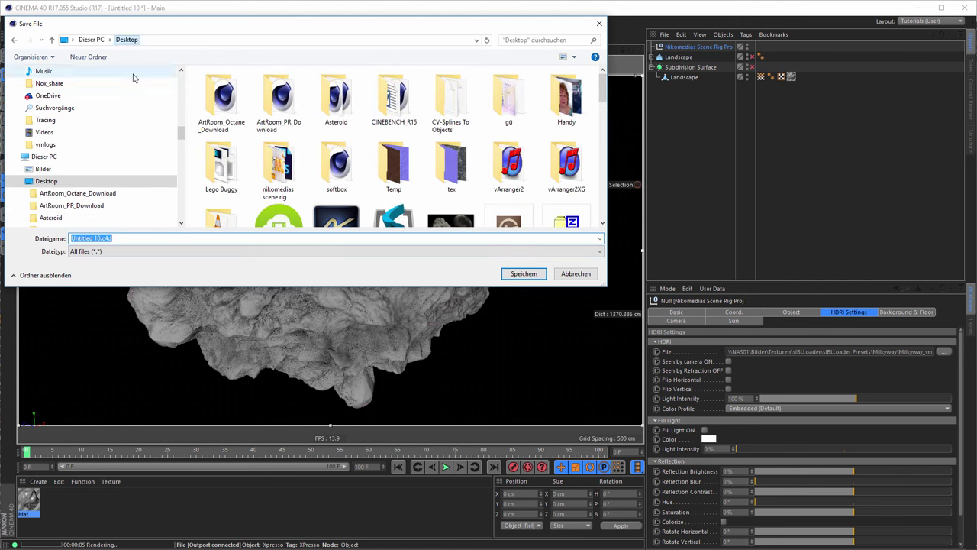
{"action": "left_click", "coordinate": [144, 238]}
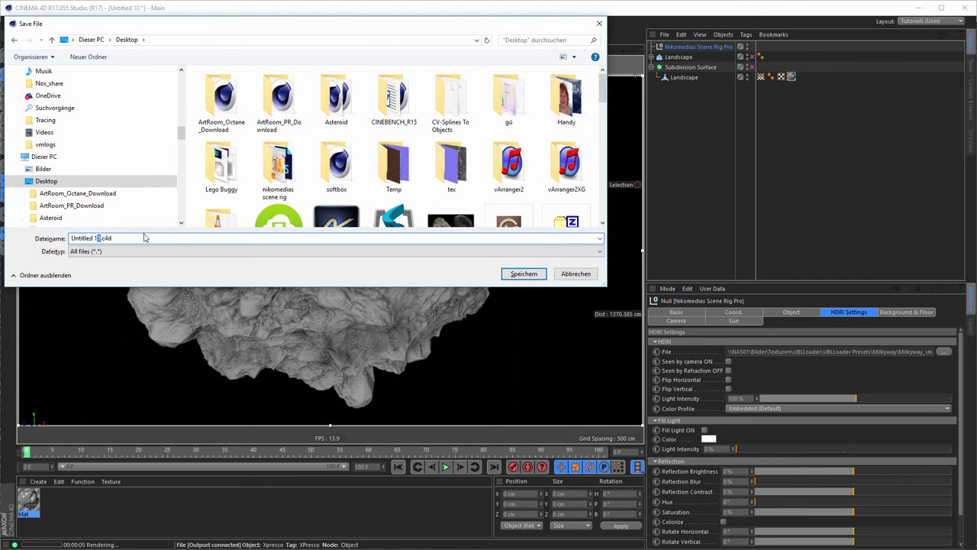
{"action": "key", "text": "shift+Home"}
{"action": "type", "text": "asteroid"}
{"action": "key", "text": "Return"}
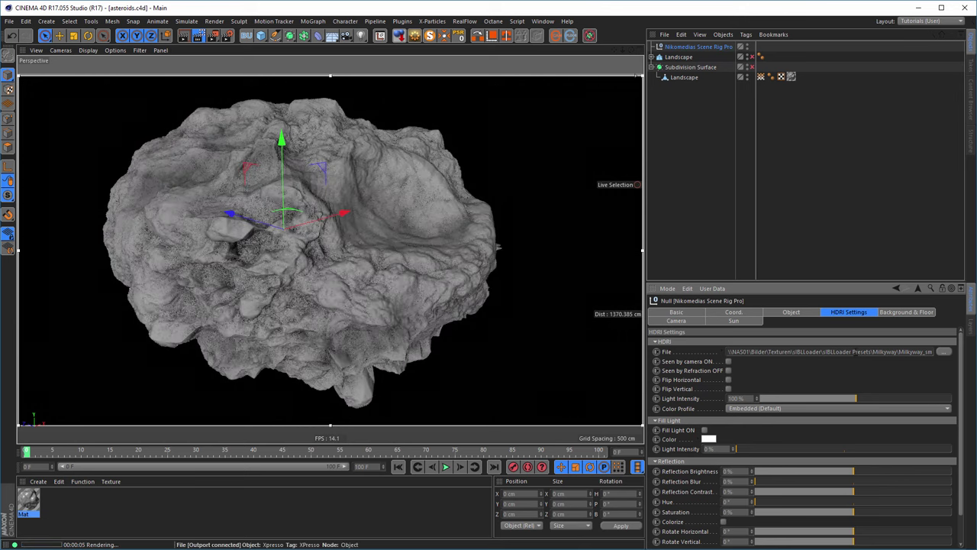
Step: Choose Low GI under My Render Setting in Render Settings
{"action": "left_click", "coordinate": [227, 36]}
{"action": "left_click", "coordinate": [68, 194]}
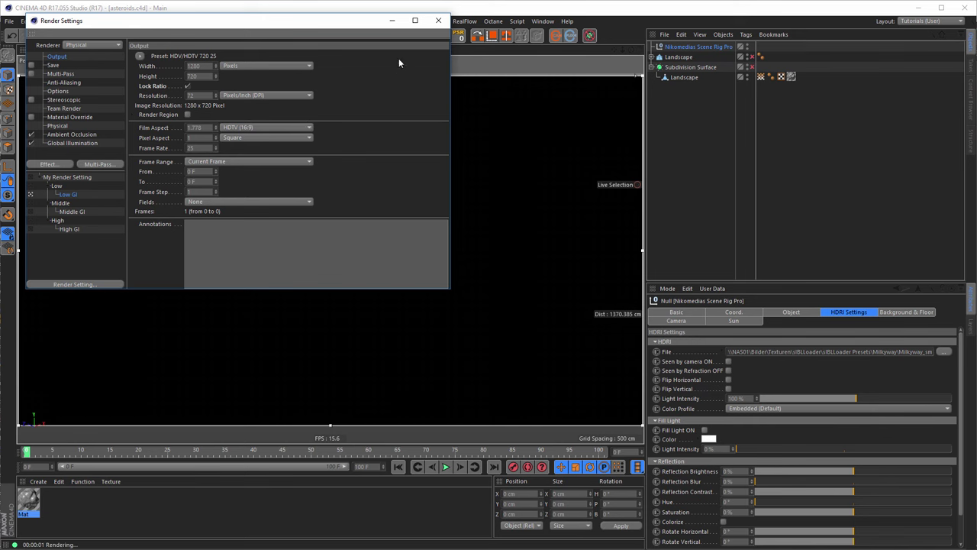
{"action": "left_click", "coordinate": [438, 21]}
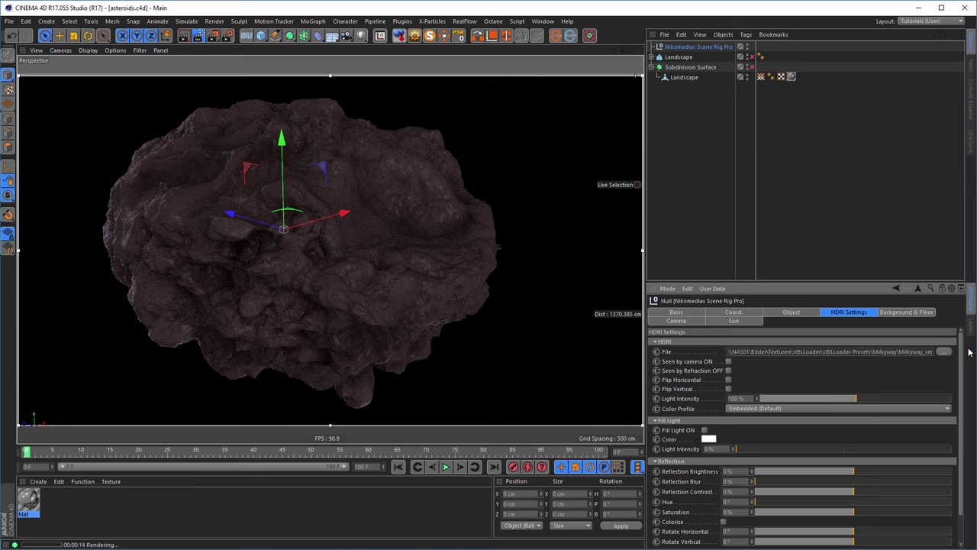
Step: Enable the HDRI preview sphere at 300 cm and hide the Landscape object
{"action": "scroll", "coordinate": [962, 361], "scroll_direction": "down", "scroll_amount": 2}
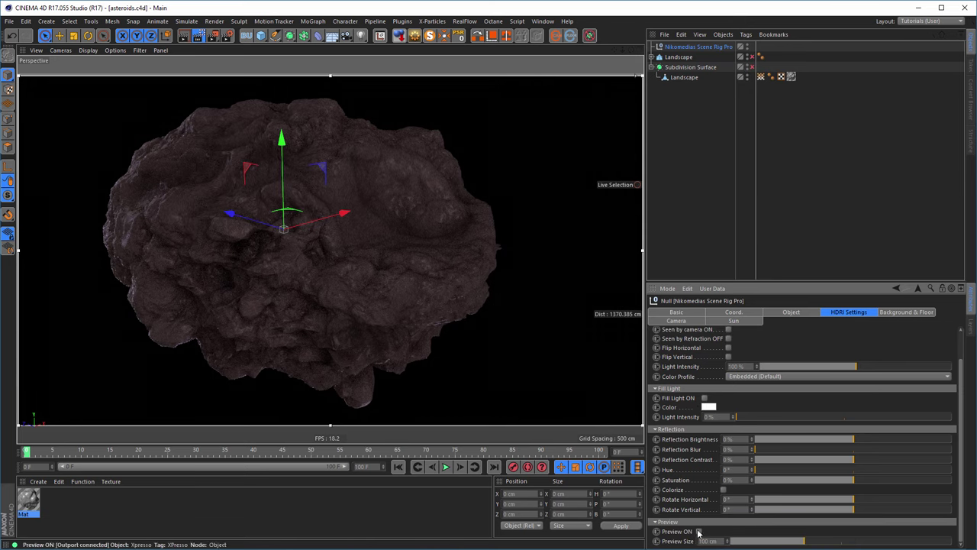
{"action": "left_click", "coordinate": [699, 531]}
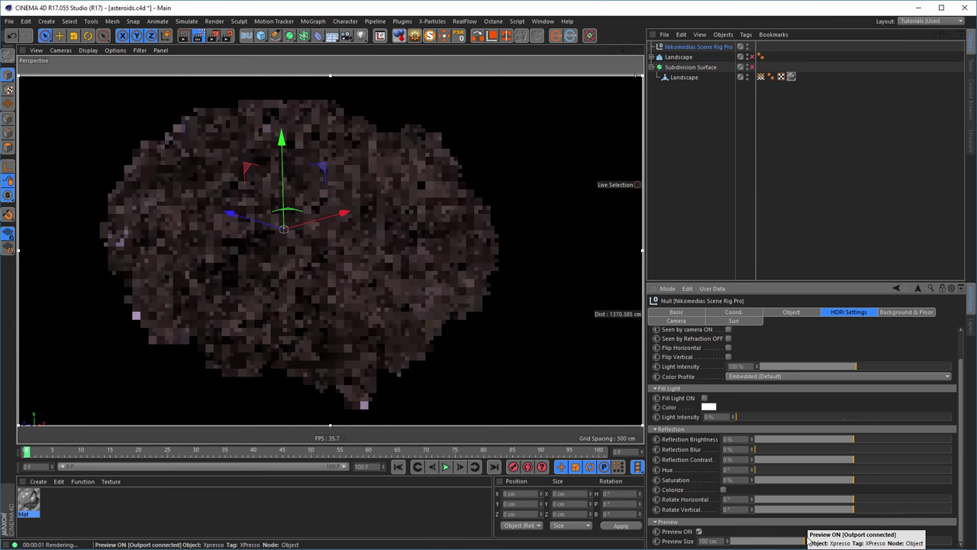
{"action": "left_click_drag", "start_coordinate": [807, 540], "coordinate": [971, 538]}
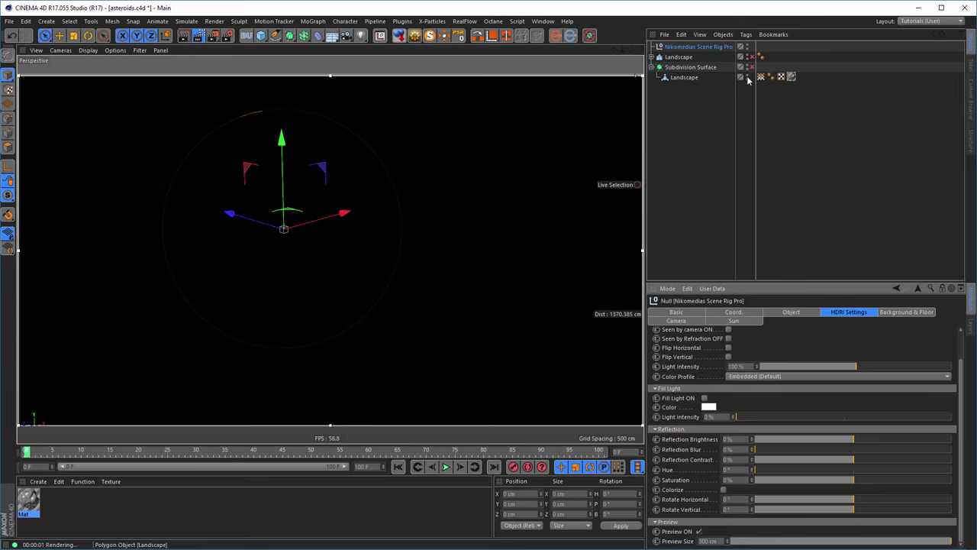
{"action": "left_click", "coordinate": [747, 76]}
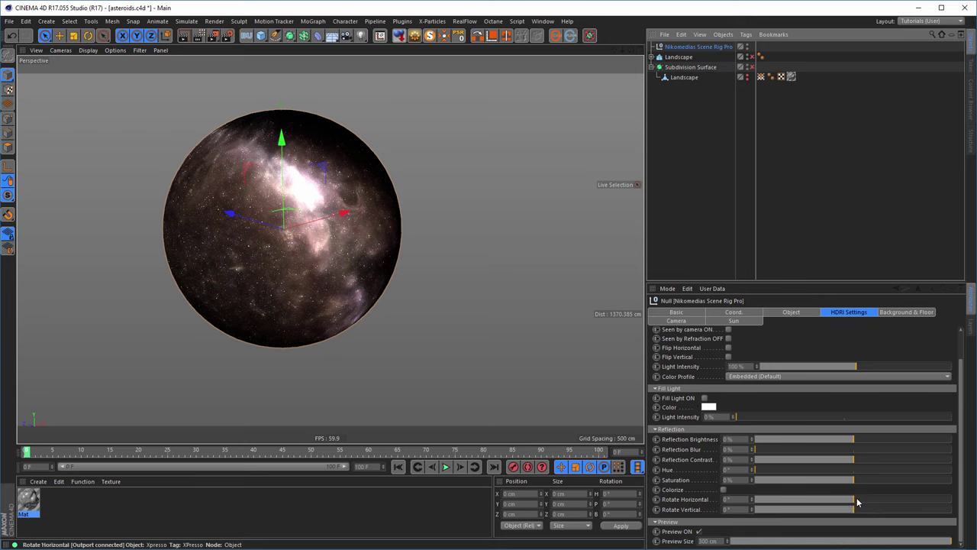
Step: Rotate the HDRI 180° horizontally and 45° vertically, then disable the preview
{"action": "left_click_drag", "start_coordinate": [856, 502], "coordinate": [950, 487]}
{"action": "left_click_drag", "start_coordinate": [855, 509], "coordinate": [877, 513]}
{"action": "left_click_drag", "start_coordinate": [950, 500], "coordinate": [959, 500]}
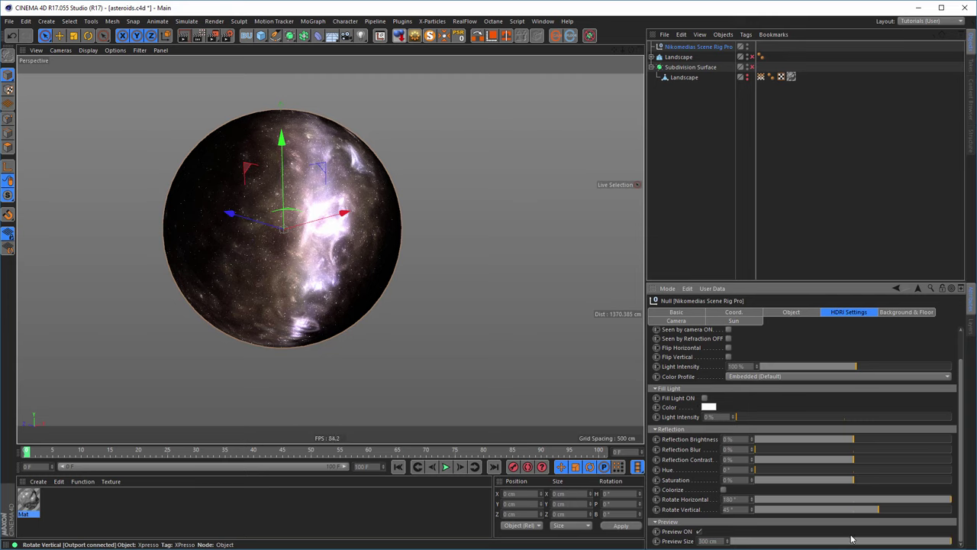
{"action": "left_click", "coordinate": [699, 531]}
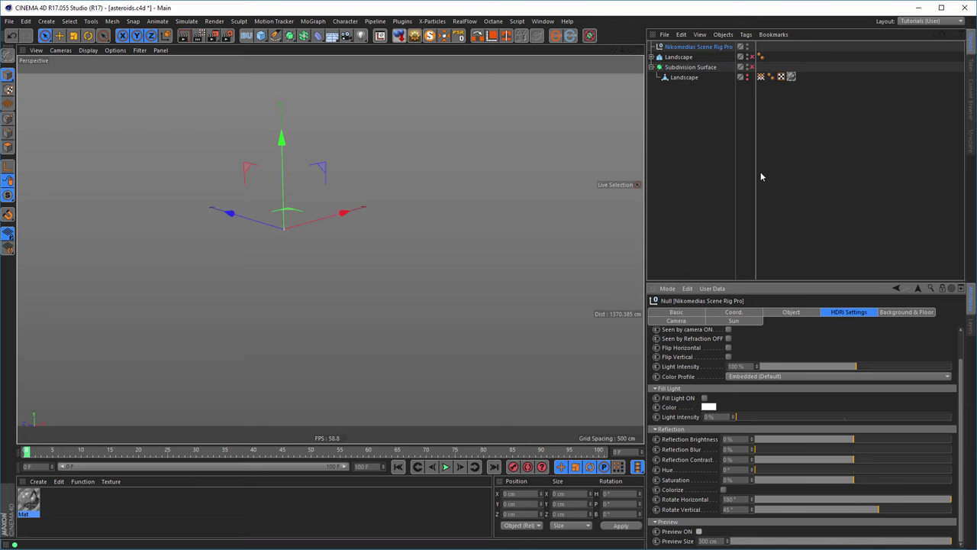
Step: Unhide the asteroid landscape and rotate the HDRI horizontally to -93° under a live render
{"action": "left_click", "coordinate": [747, 76]}
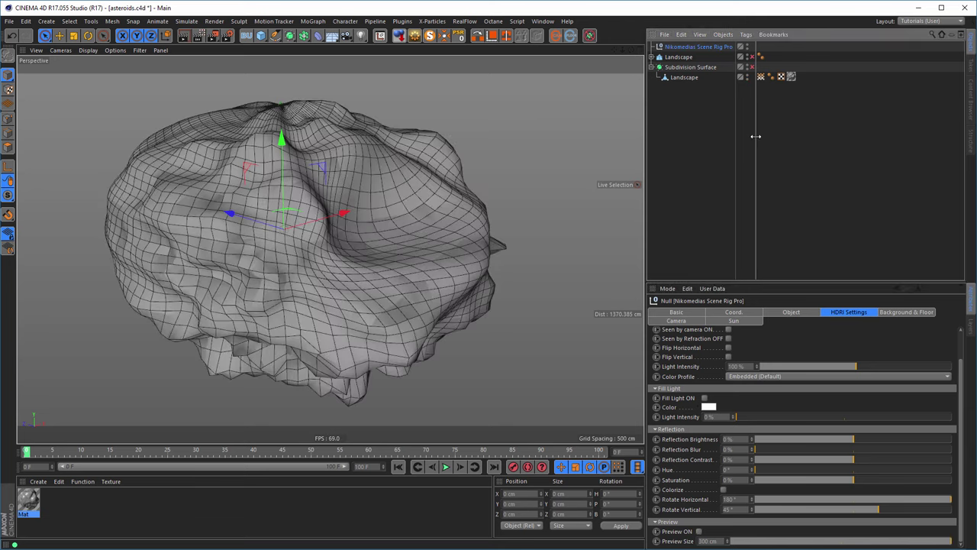
{"action": "key", "text": "ctrl+r"}
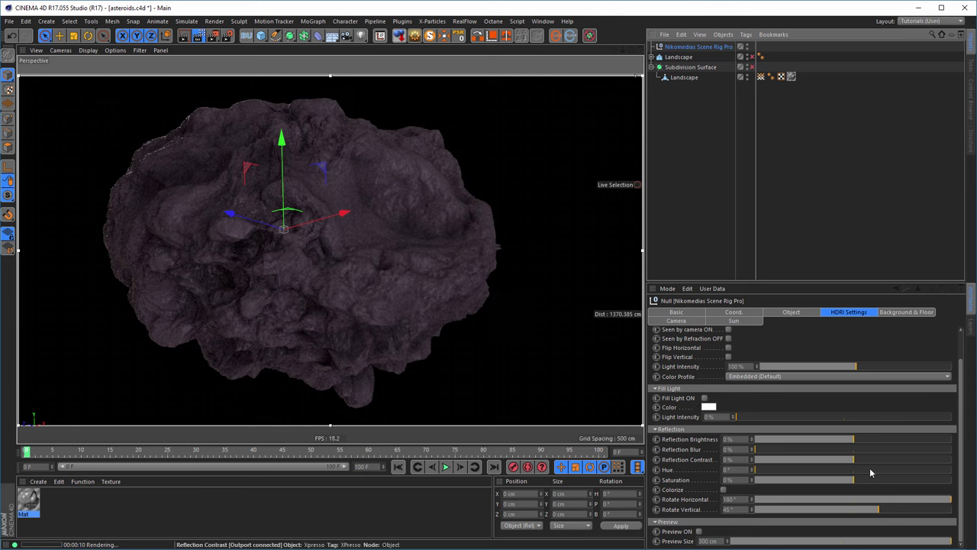
{"action": "left_click_drag", "start_coordinate": [951, 499], "coordinate": [844, 501]}
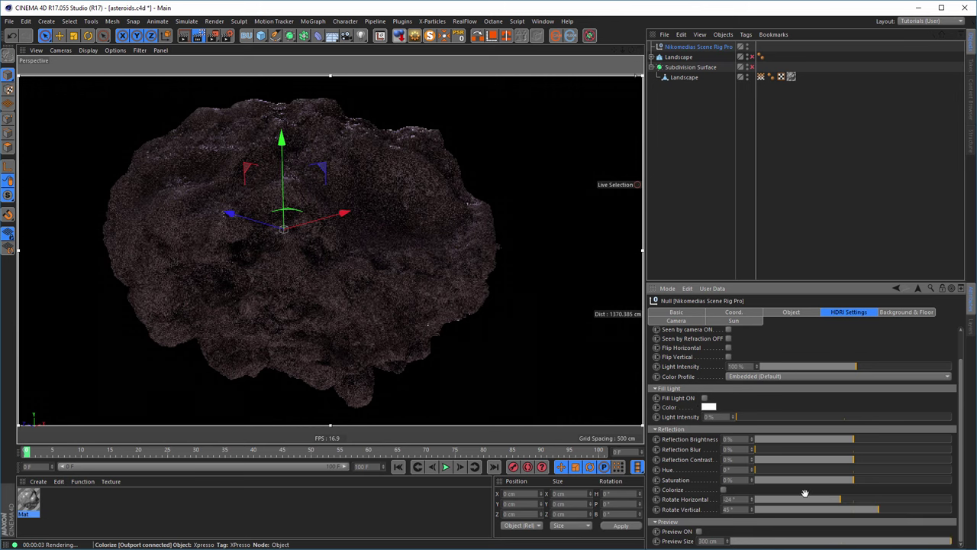
{"action": "left_click_drag", "start_coordinate": [817, 499], "coordinate": [803, 502]}
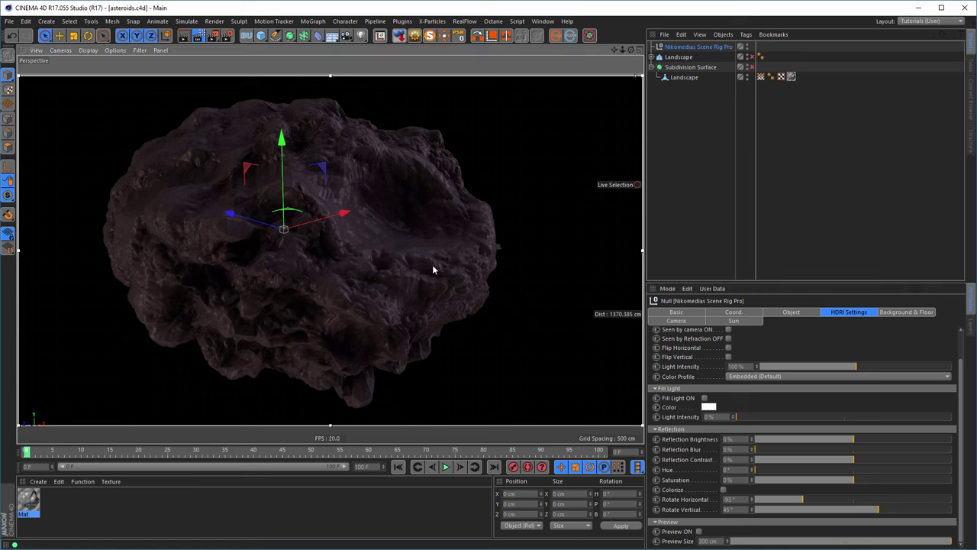
{"action": "key", "text": "ctrl+r"}
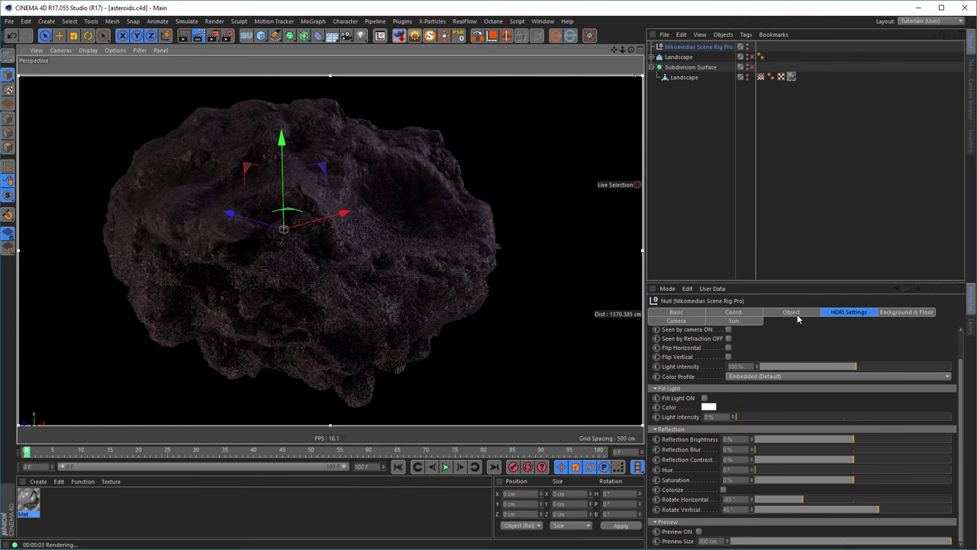
Step: Tick Use Background Picture in the rig's Background & Floor settings
{"action": "left_click", "coordinate": [897, 313]}
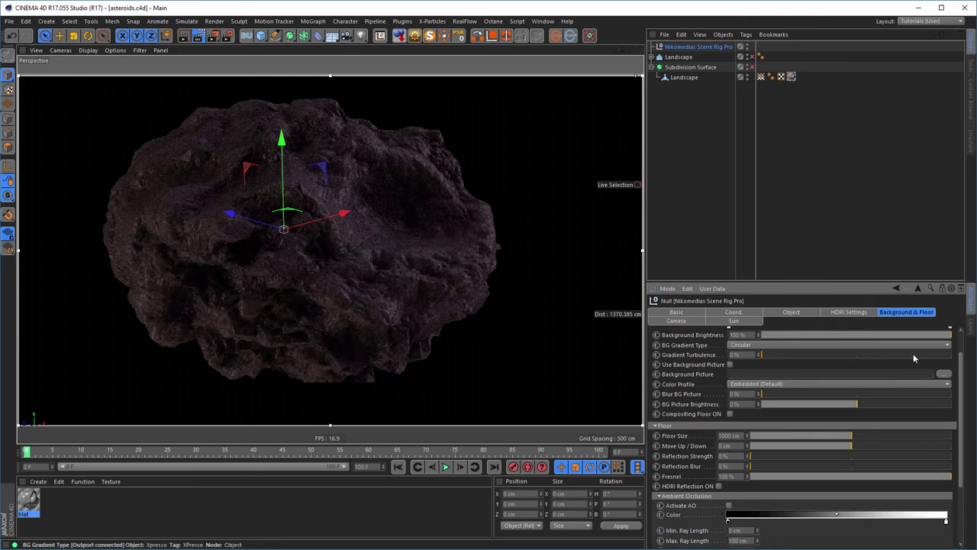
{"action": "left_click", "coordinate": [730, 364]}
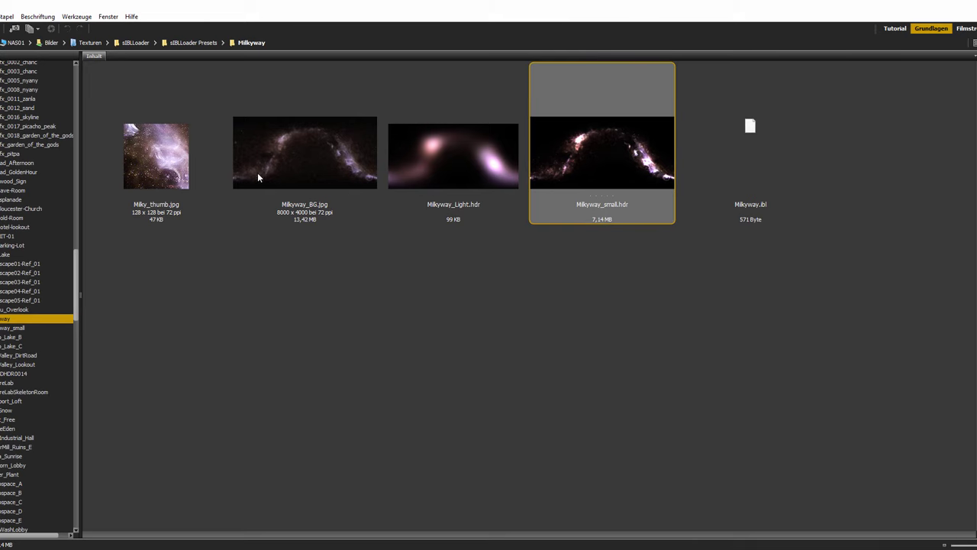
Step: Drag Milkyway_BG.jpg from Bridge onto Cinema 4D's Background Picture field
{"action": "left_click", "coordinate": [300, 155]}
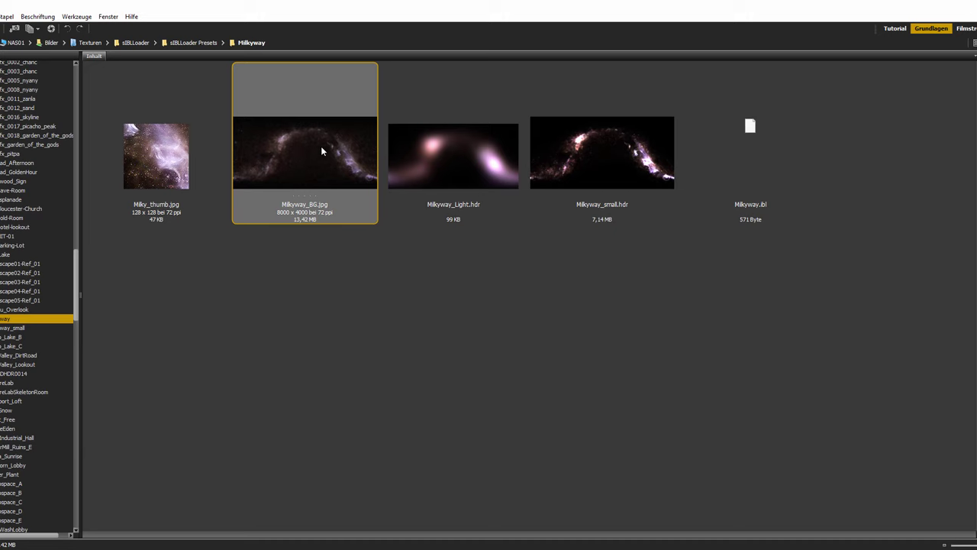
{"action": "left_click_drag", "start_coordinate": [321, 149], "coordinate": [742, 379]}
{"action": "key", "text": "alt+Tab"}
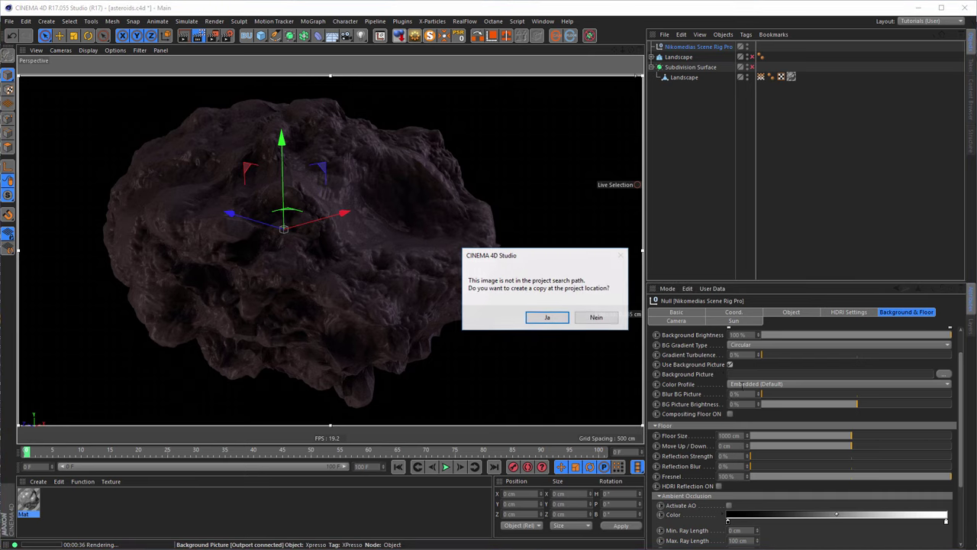
Step: Keep Milkyway_BG.jpg in its original folder, preview the render, and save asteroids.c4d
{"action": "left_click", "coordinate": [595, 318]}
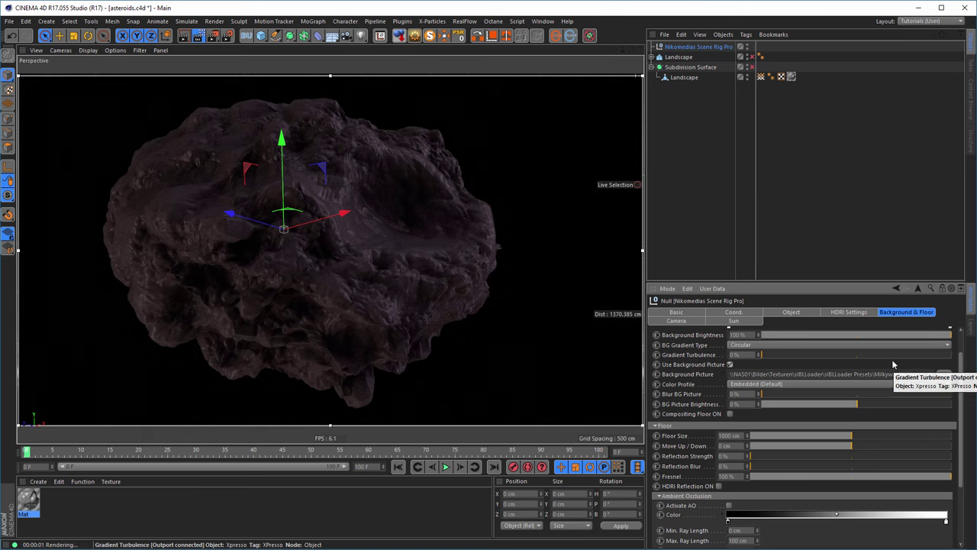
{"action": "key", "text": "ctrl+r"}
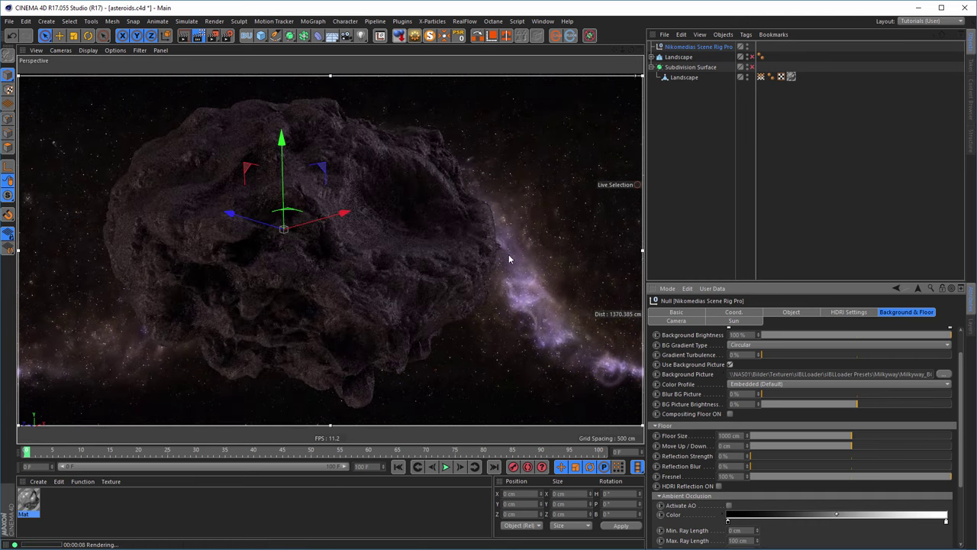
{"action": "left_click", "coordinate": [198, 36]}
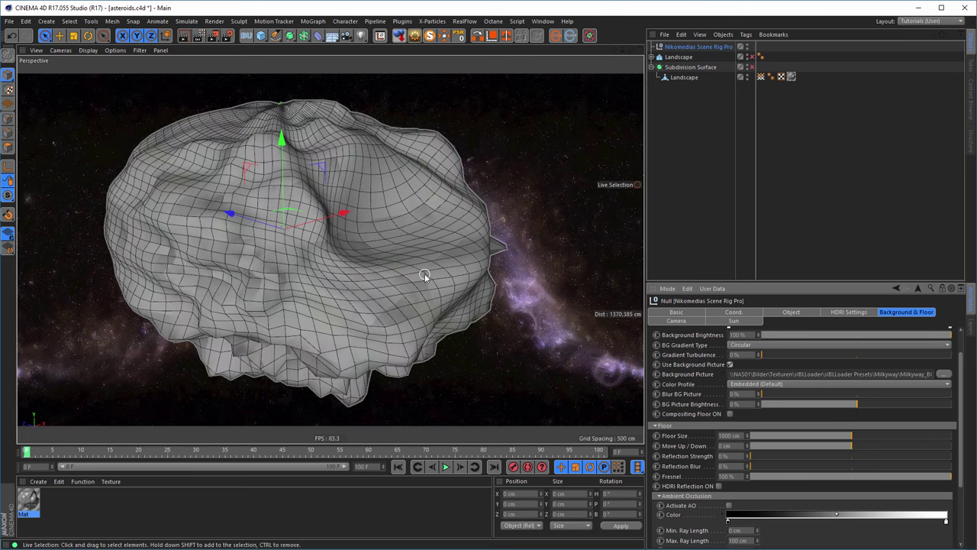
{"action": "key", "text": "ctrl+s"}
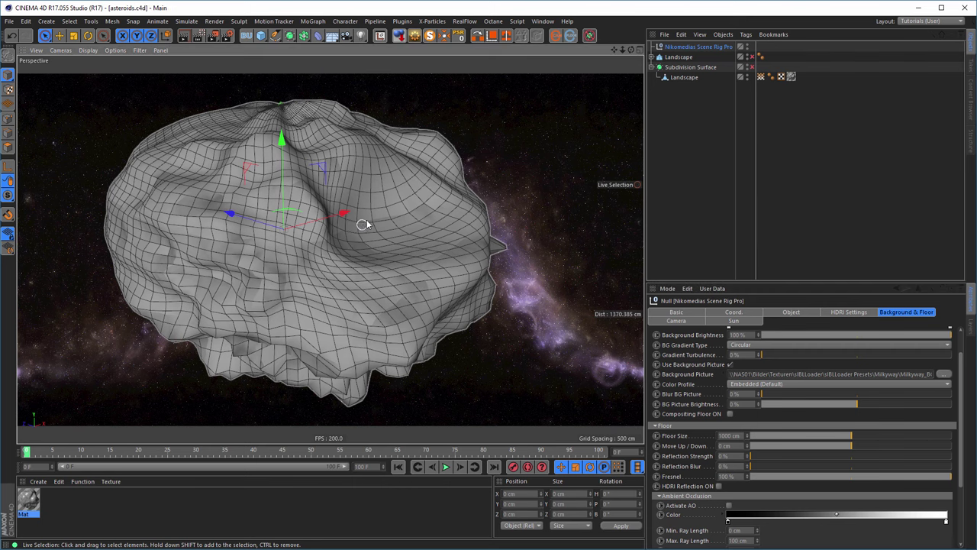
Step: Start a new empty scene and add a Tube primitive
{"action": "left_click", "coordinate": [9, 21]}
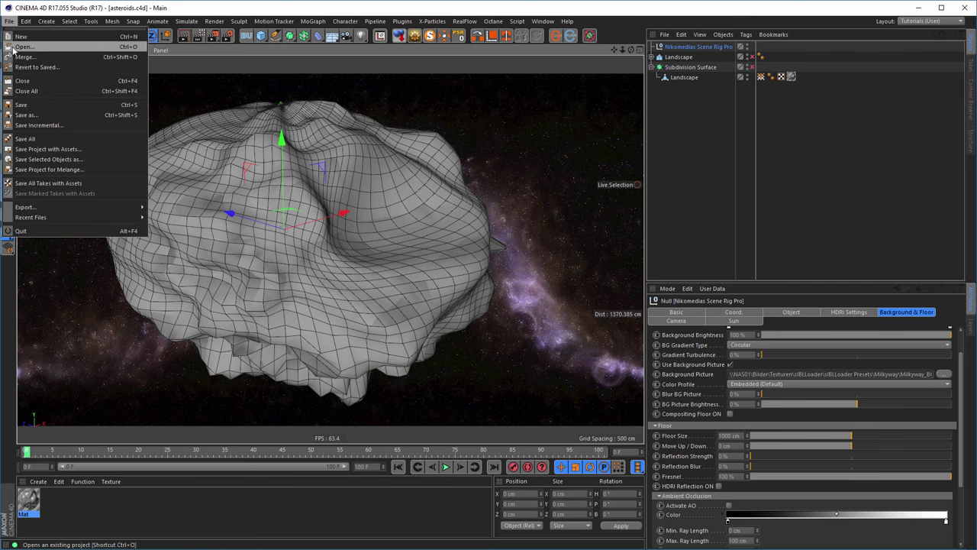
{"action": "left_click", "coordinate": [43, 35]}
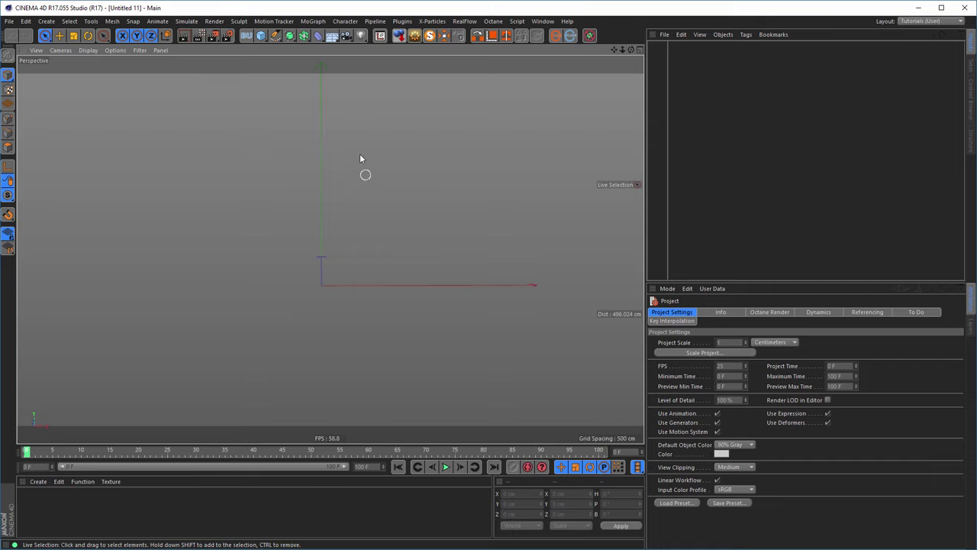
{"action": "left_click", "coordinate": [260, 35]}
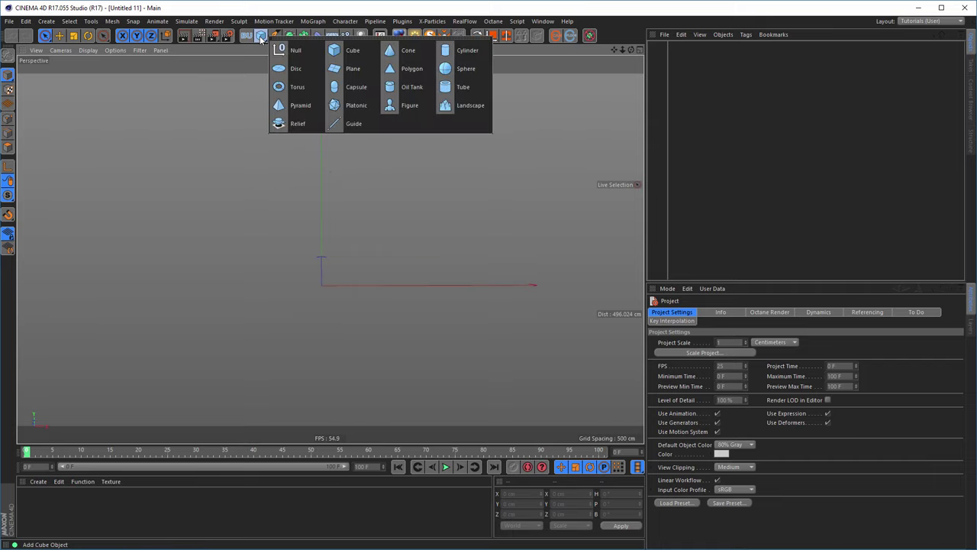
{"action": "left_click", "coordinate": [461, 87]}
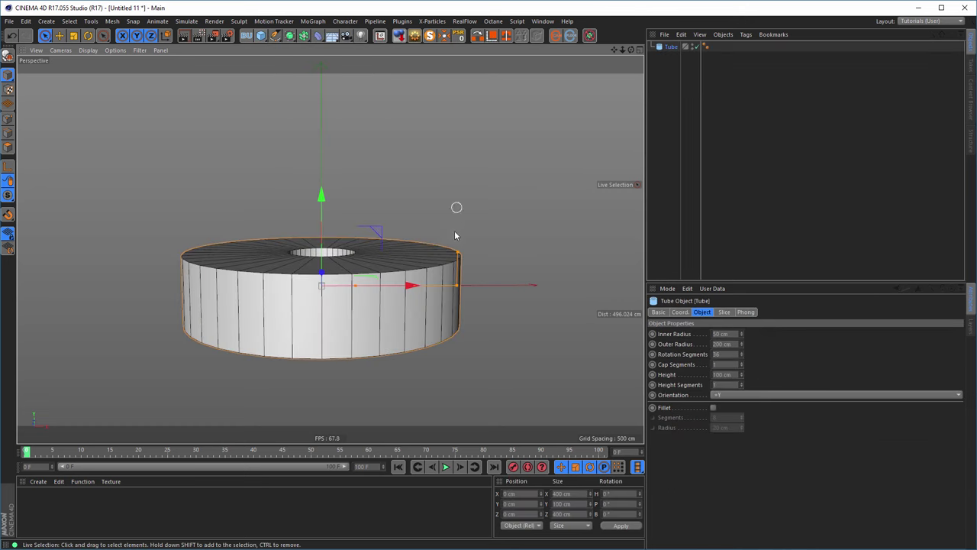
{"action": "left_click_drag", "start_coordinate": [370, 273], "coordinate": [375, 242], "text": "alt"}
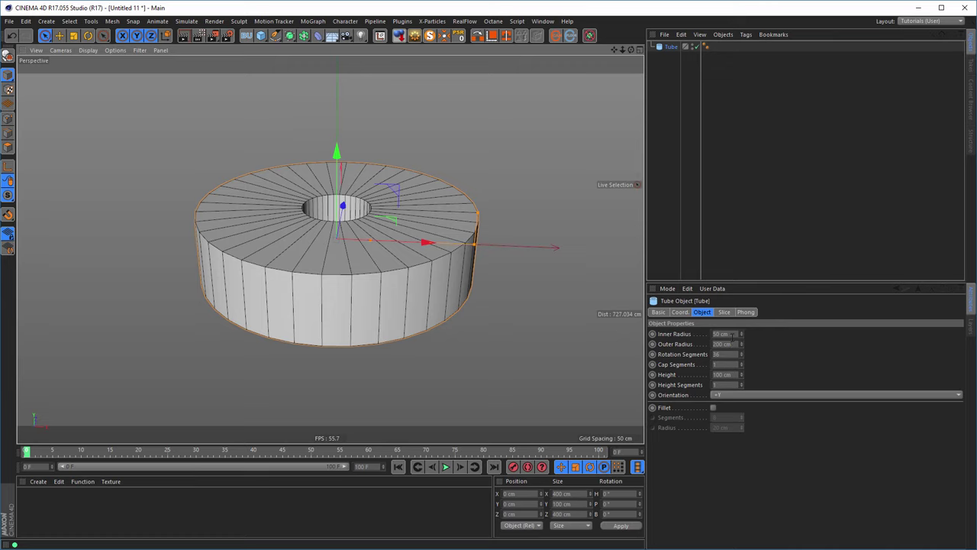
Step: Give the tube inner radius 80 cm, outer radius 100 cm and height 25 cm
{"action": "double_click", "coordinate": [724, 334]}
{"action": "type", "text": "80"}
{"action": "key", "text": "Tab"}
{"action": "type", "text": "100"}
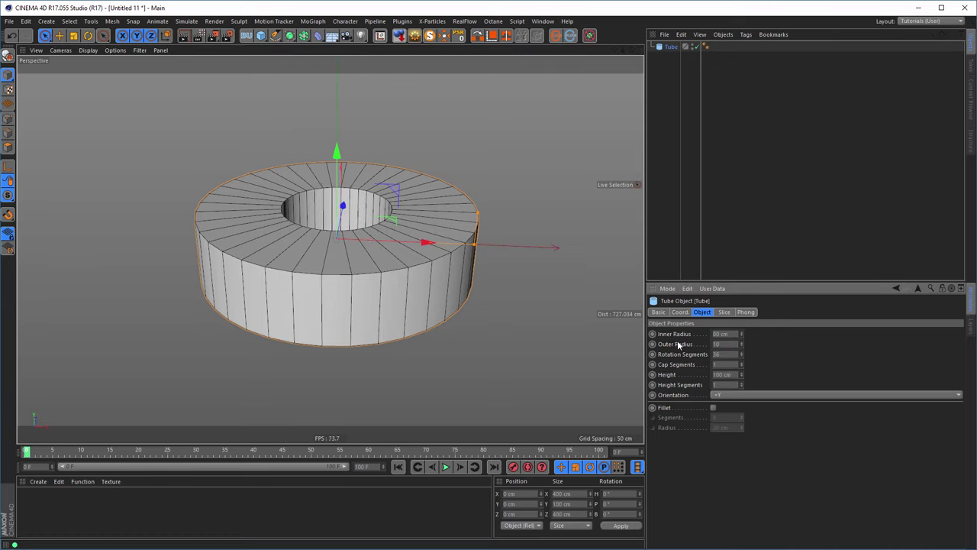
{"action": "key", "text": "Return"}
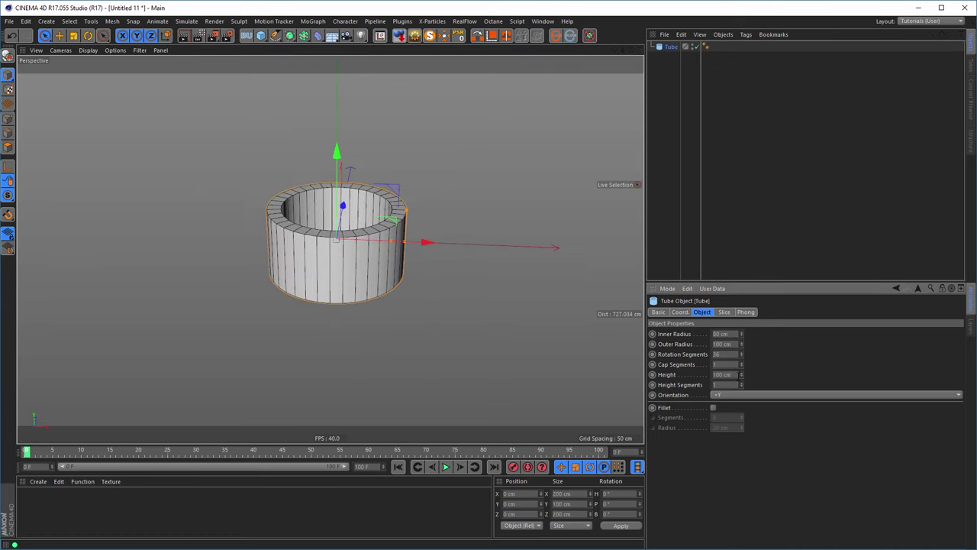
{"action": "double_click", "coordinate": [729, 374]}
{"action": "type", "text": "25"}
{"action": "key", "text": "Return"}
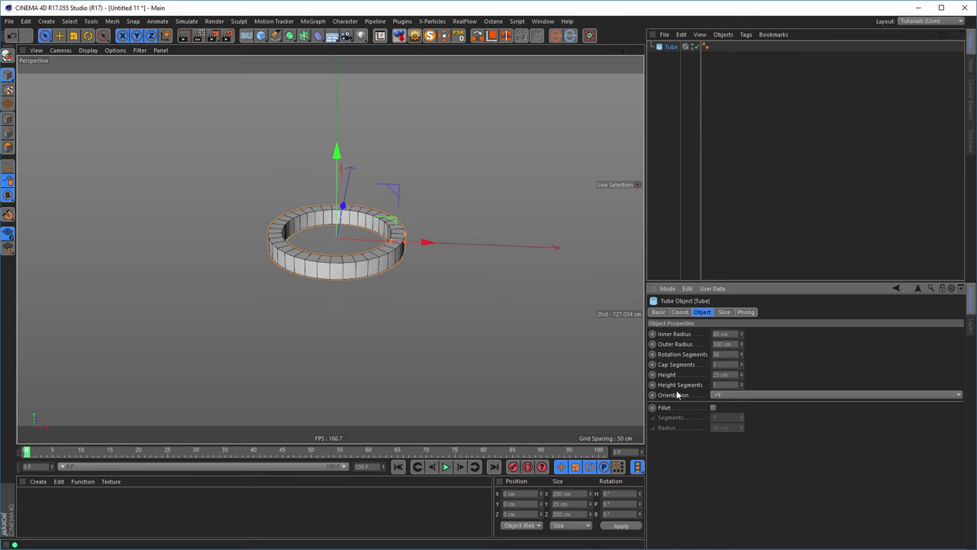
Step: Enable Slice to cut the tube into a 0°–180° half ring
{"action": "scroll", "coordinate": [343, 229], "scroll_direction": "up", "scroll_amount": 5}
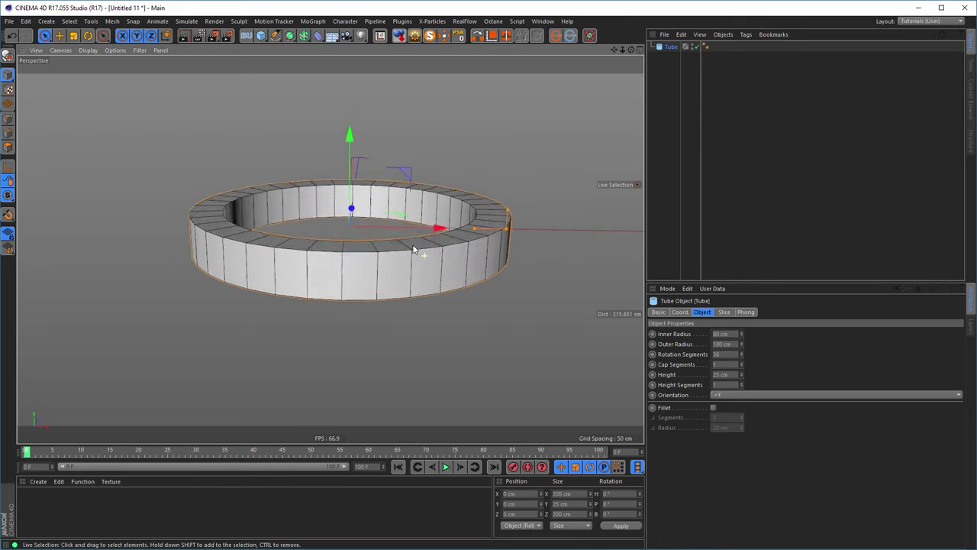
{"action": "mouse_move", "coordinate": [412, 250]}
{"action": "left_mouse_down", "text": "alt"}
{"action": "mouse_move", "coordinate": [414, 234]}
{"action": "mouse_move", "coordinate": [430, 253]}
{"action": "left_mouse_up", "text": "alt"}
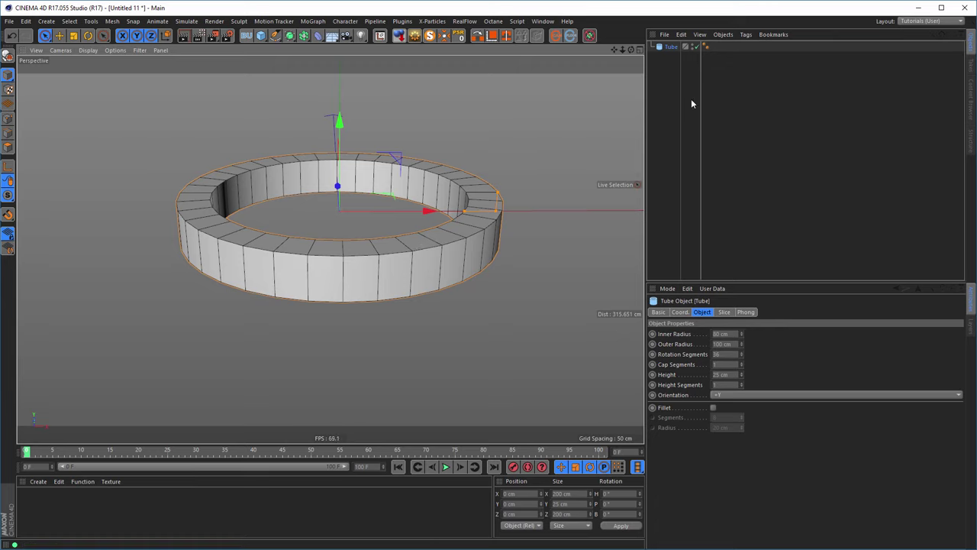
{"action": "left_click", "coordinate": [723, 311]}
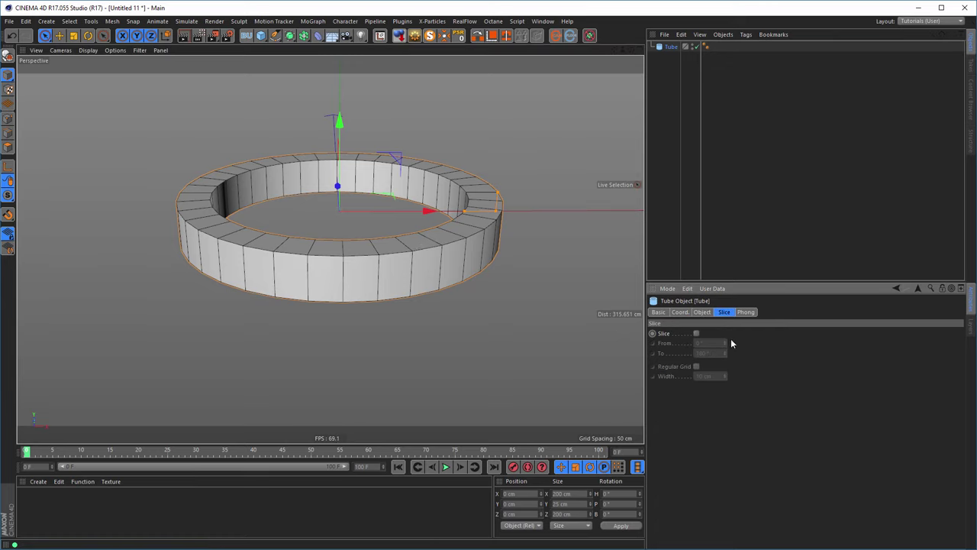
{"action": "left_click", "coordinate": [697, 334]}
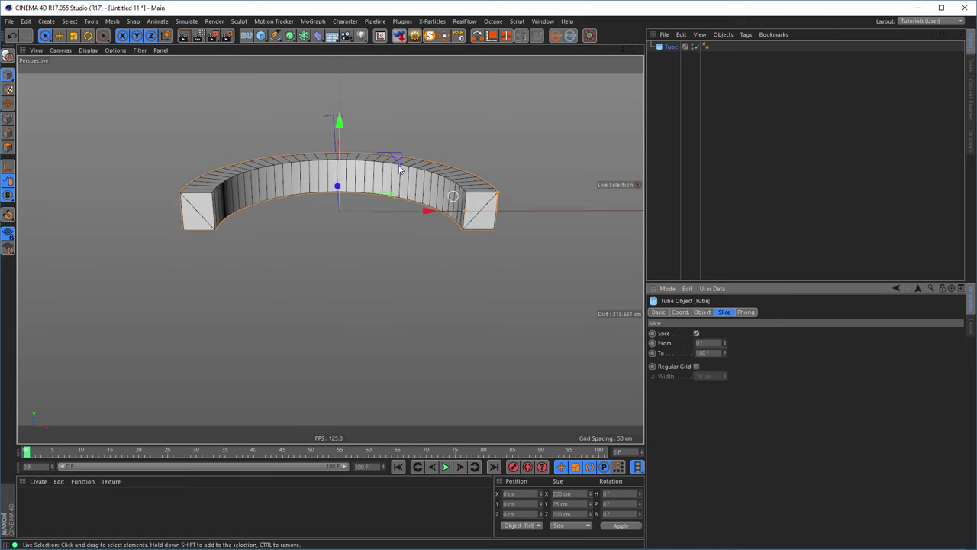
{"action": "left_click_drag", "start_coordinate": [453, 196], "coordinate": [443, 264], "text": "alt"}
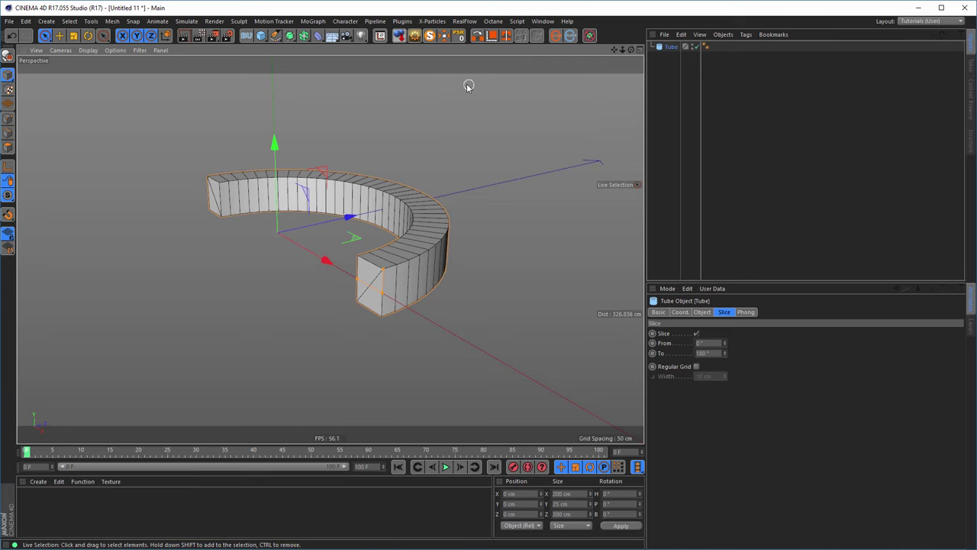
Step: Make the half tube editable, confirming the collapse into polygons
{"action": "left_click", "coordinate": [416, 38]}
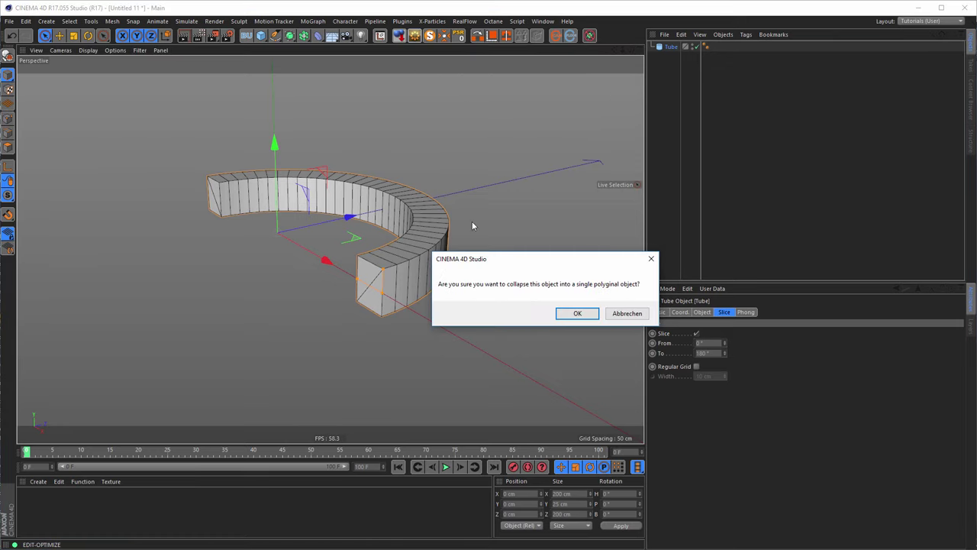
{"action": "left_click", "coordinate": [580, 317]}
{"action": "left_click_drag", "start_coordinate": [417, 244], "coordinate": [333, 249], "text": "alt"}
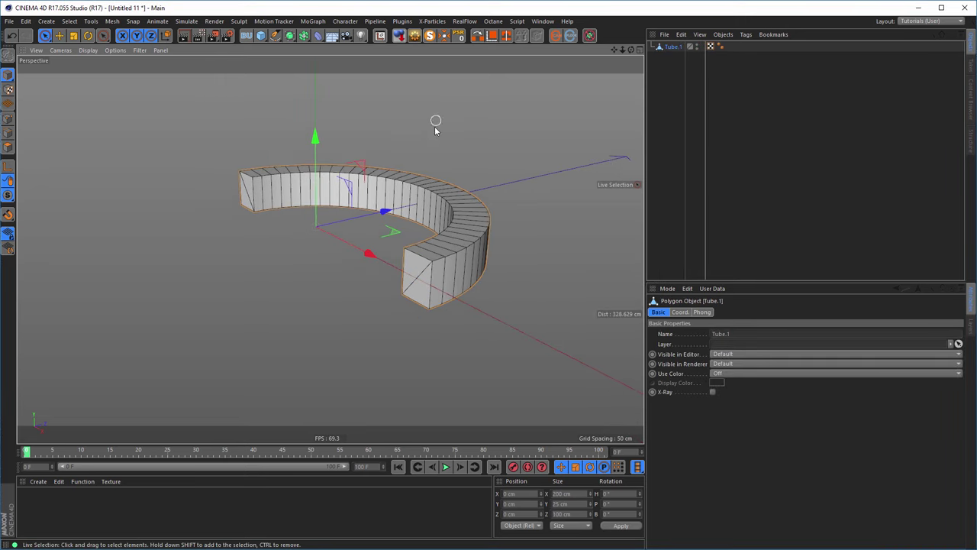
{"action": "left_click_drag", "start_coordinate": [439, 191], "coordinate": [422, 199], "text": "alt"}
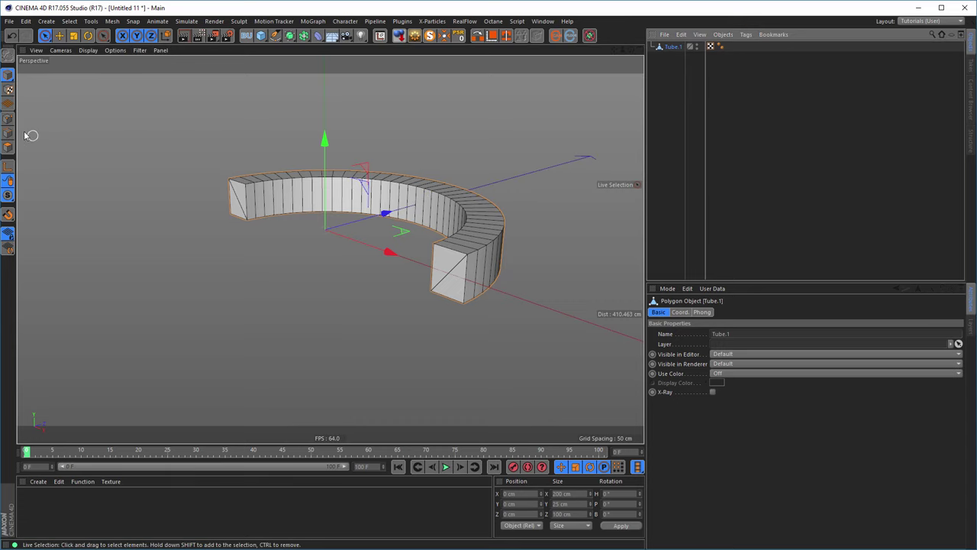
Step: In Edge mode, select the diagonal edges across both end caps
{"action": "left_click", "coordinate": [75, 170]}
{"action": "left_click", "coordinate": [234, 201]}
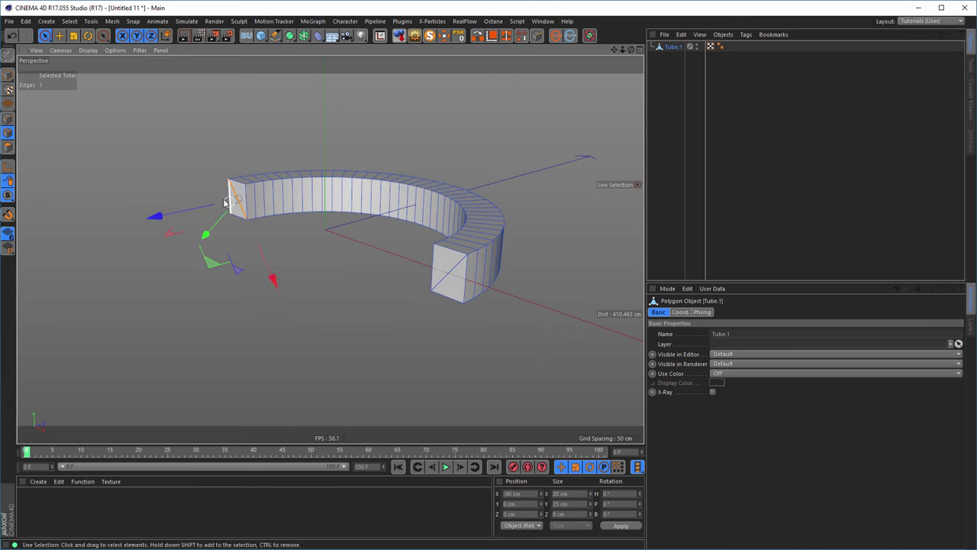
{"action": "left_click", "coordinate": [449, 275], "text": "shift"}
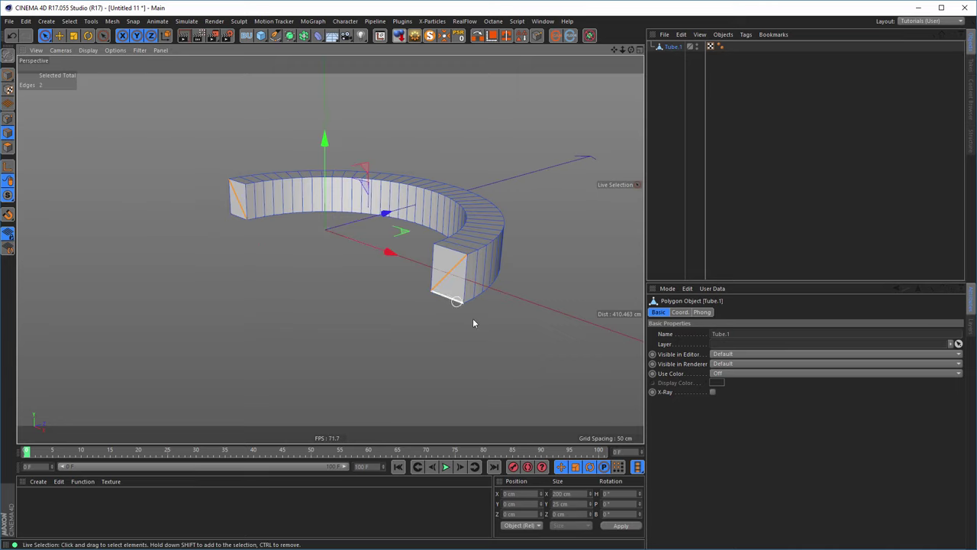
{"action": "right_click", "coordinate": [542, 303]}
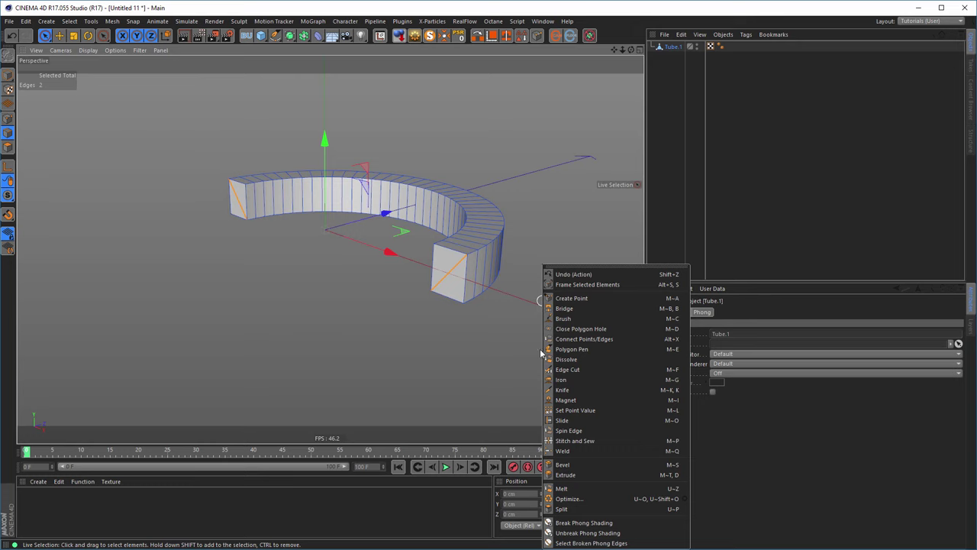
{"action": "left_click", "coordinate": [623, 360]}
{"action": "left_click_drag", "start_coordinate": [504, 293], "coordinate": [461, 273], "text": "alt"}
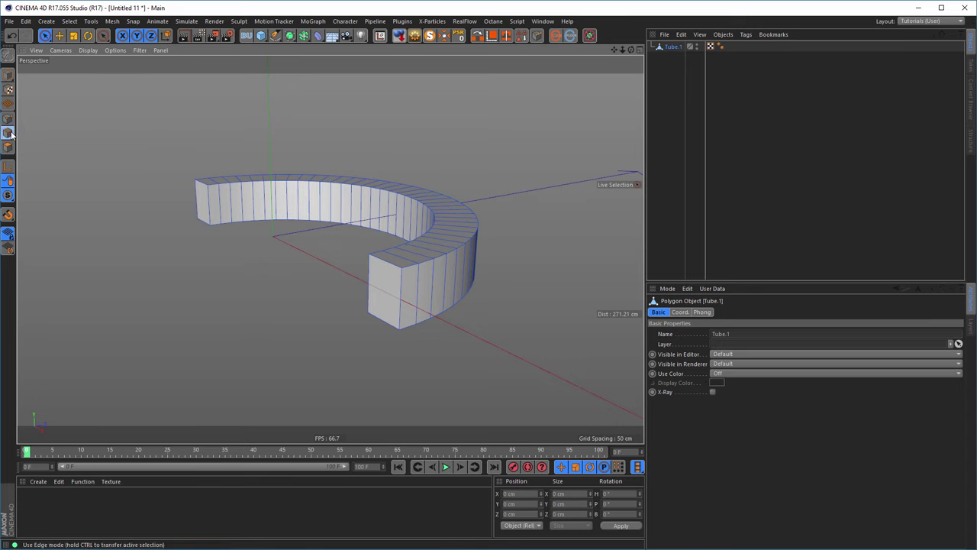
Step: Ring-select the top edges and Edge Cut them with 2 cuts, N-gons off
{"action": "key", "text": "u"}
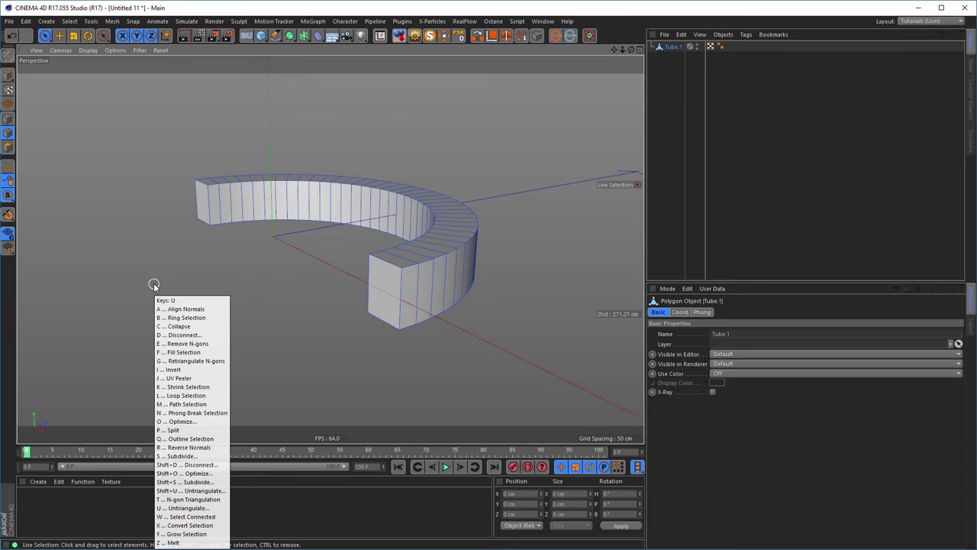
{"action": "key", "text": "b"}
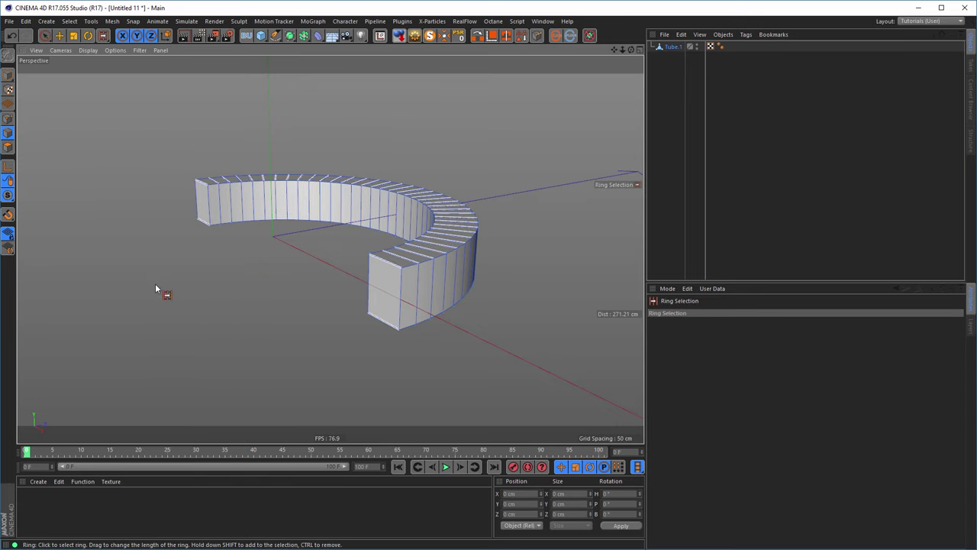
{"action": "left_click", "coordinate": [396, 269]}
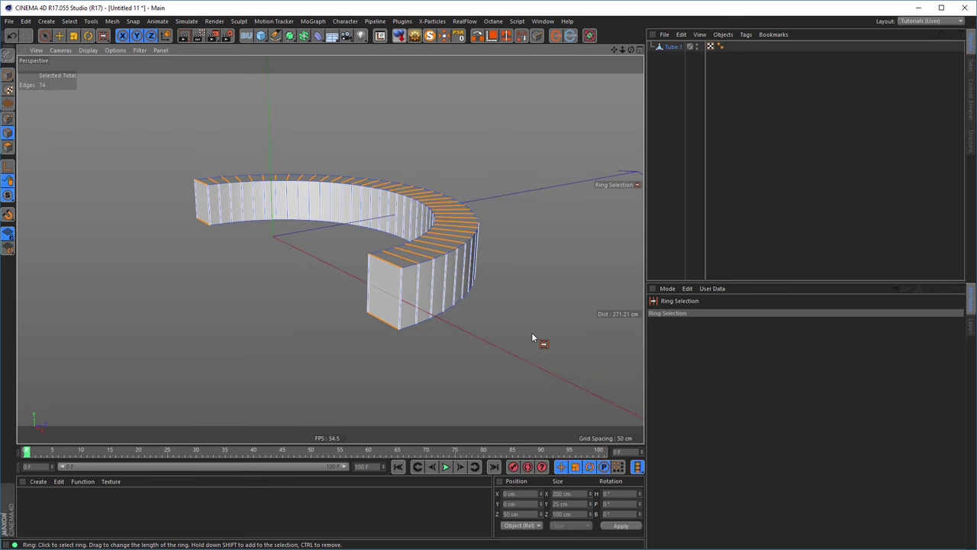
{"action": "key", "text": "m"}
{"action": "key", "text": "f"}
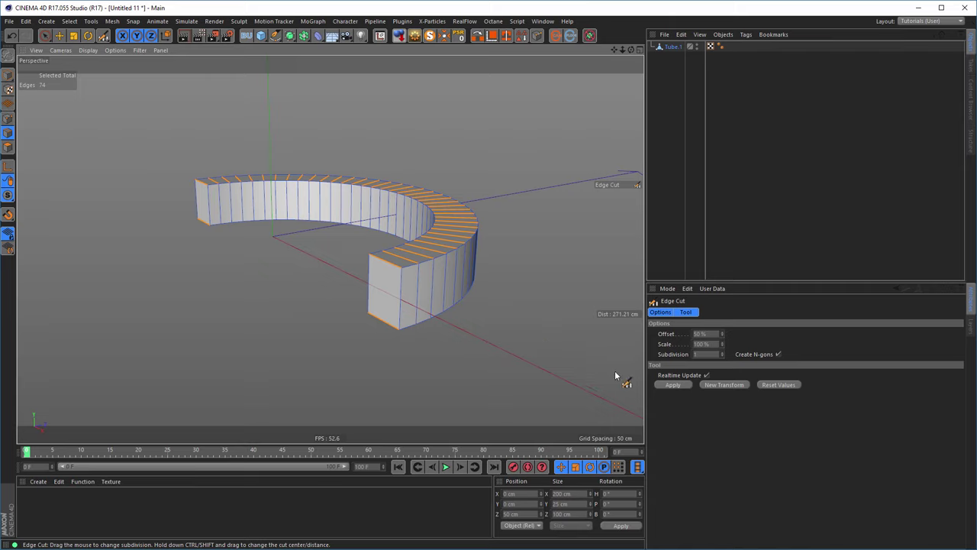
{"action": "left_click", "coordinate": [722, 351]}
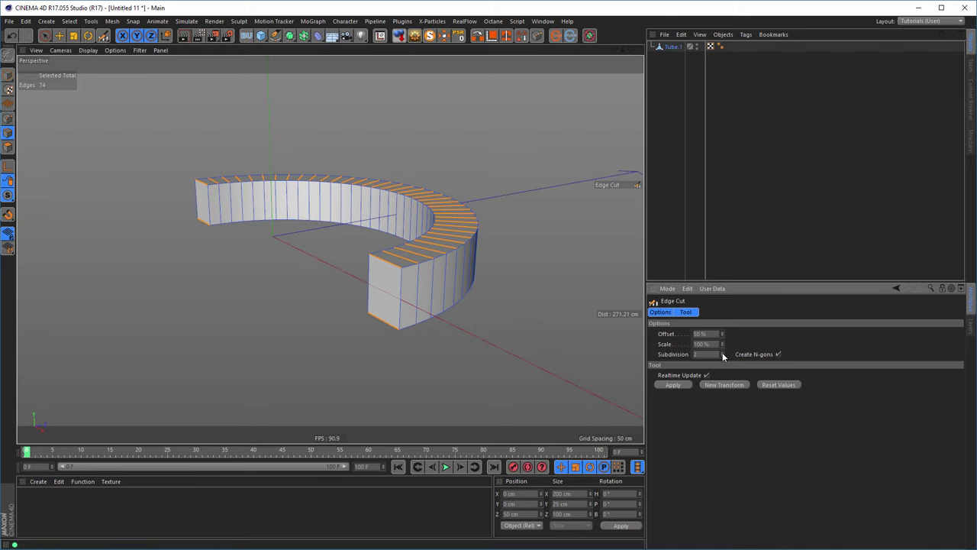
{"action": "left_click", "coordinate": [777, 354]}
{"action": "left_click", "coordinate": [675, 390]}
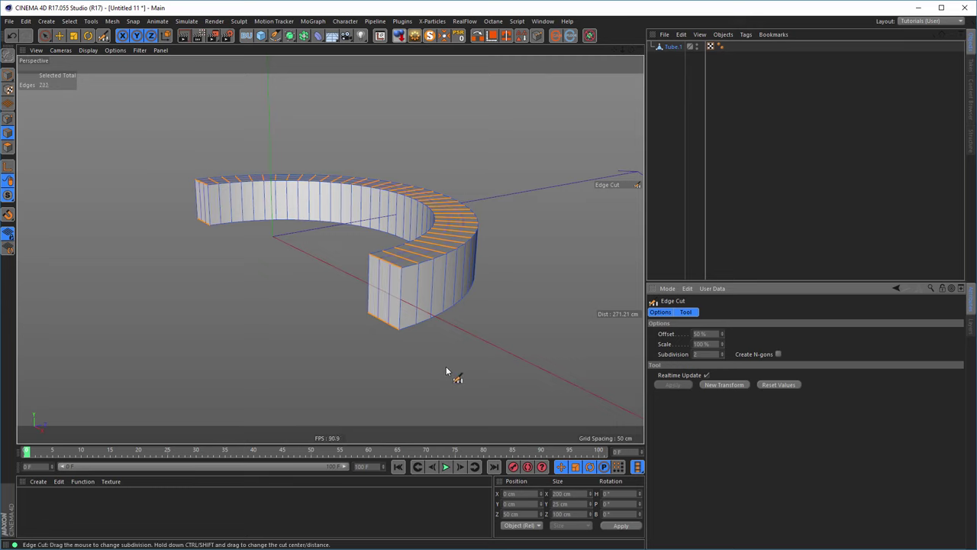
Step: Ring-select the vertical wall edges and Edge Cut extra horizontal loops along the walls
{"action": "key", "text": "u"}
{"action": "key", "text": "b"}
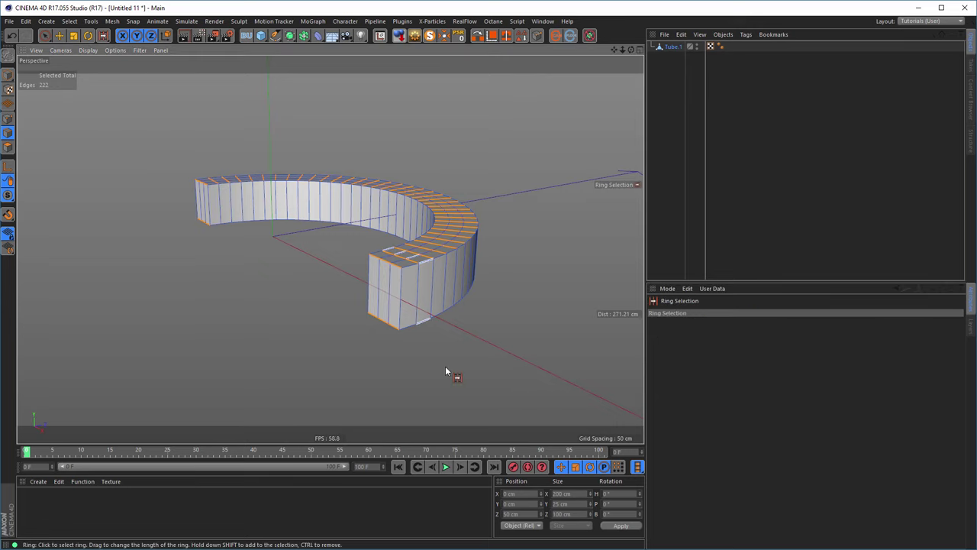
{"action": "left_click", "coordinate": [403, 303]}
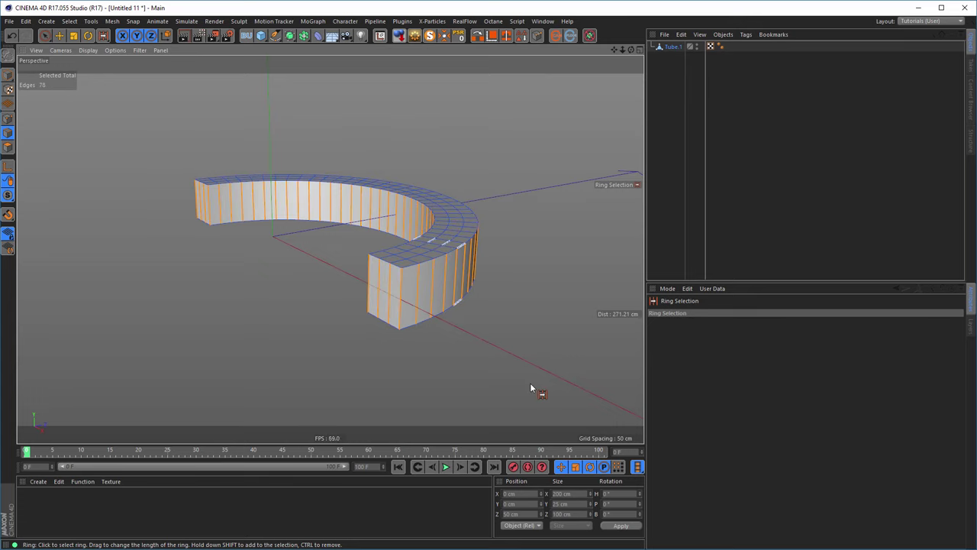
{"action": "key", "text": "m"}
{"action": "key", "text": "f"}
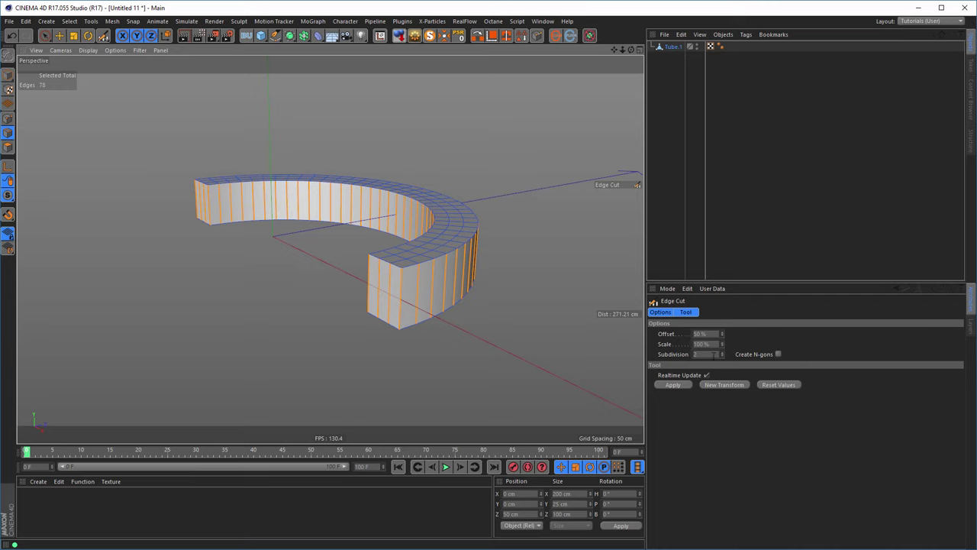
{"action": "left_click", "coordinate": [722, 352]}
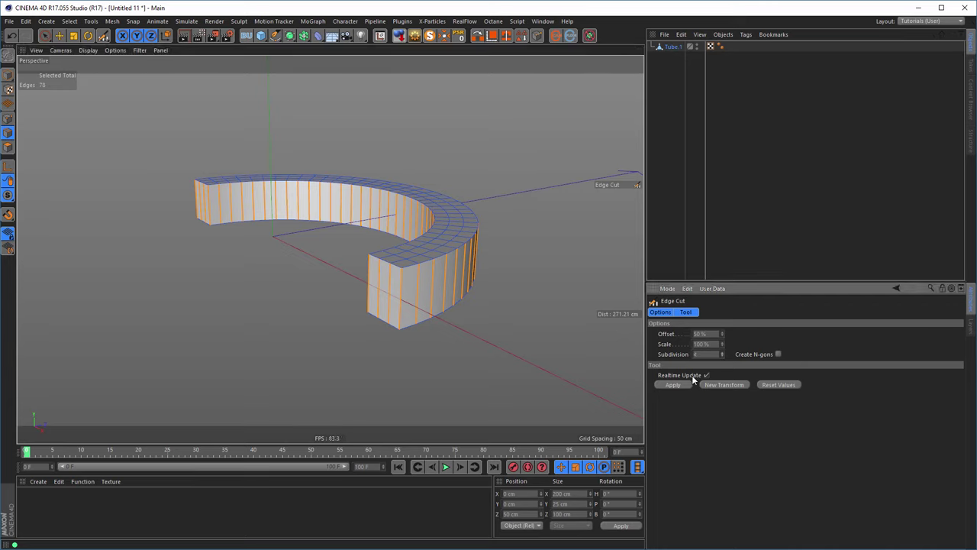
{"action": "left_click", "coordinate": [674, 385]}
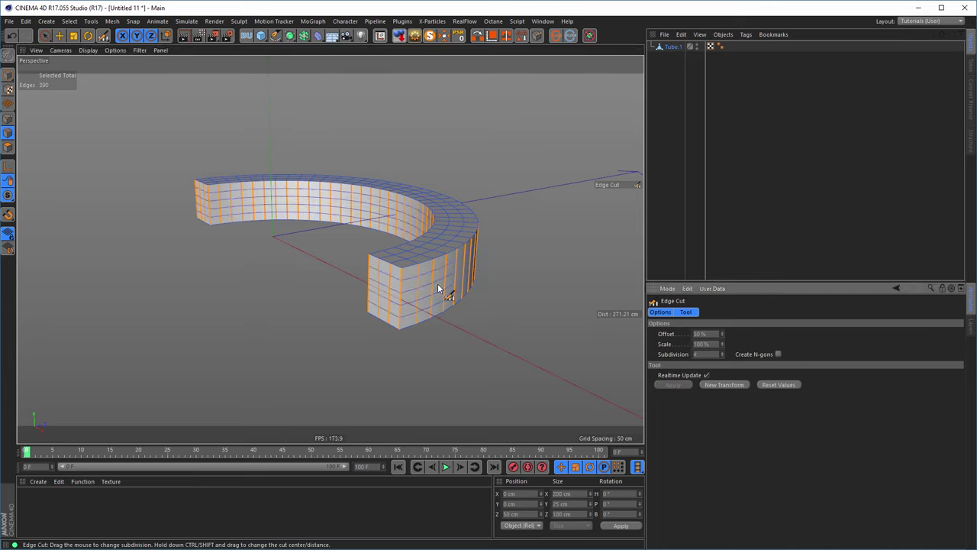
{"action": "mouse_move", "coordinate": [447, 294]}
{"action": "left_mouse_down", "text": "alt"}
{"action": "mouse_move", "coordinate": [471, 300]}
{"action": "mouse_move", "coordinate": [436, 288]}
{"action": "left_mouse_up", "text": "alt"}
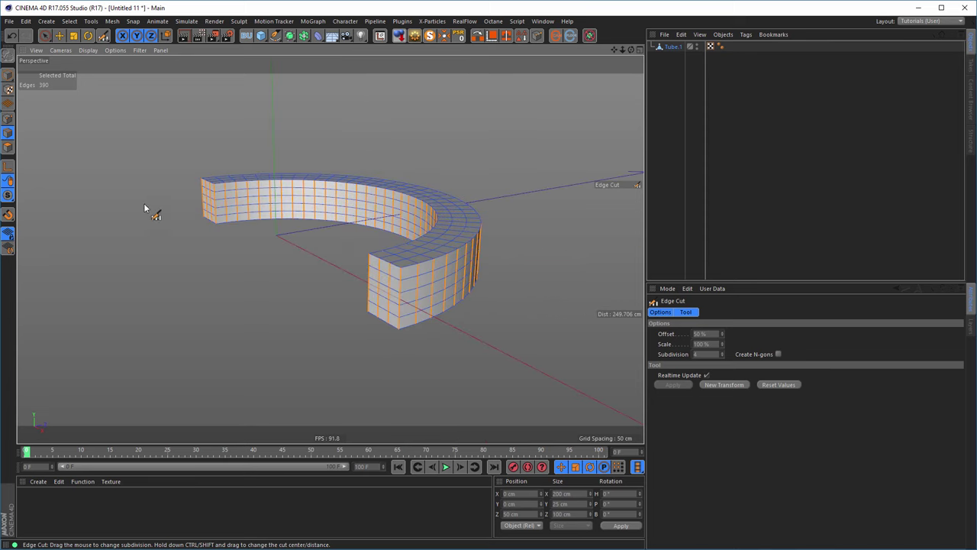
{"action": "left_click", "coordinate": [8, 147]}
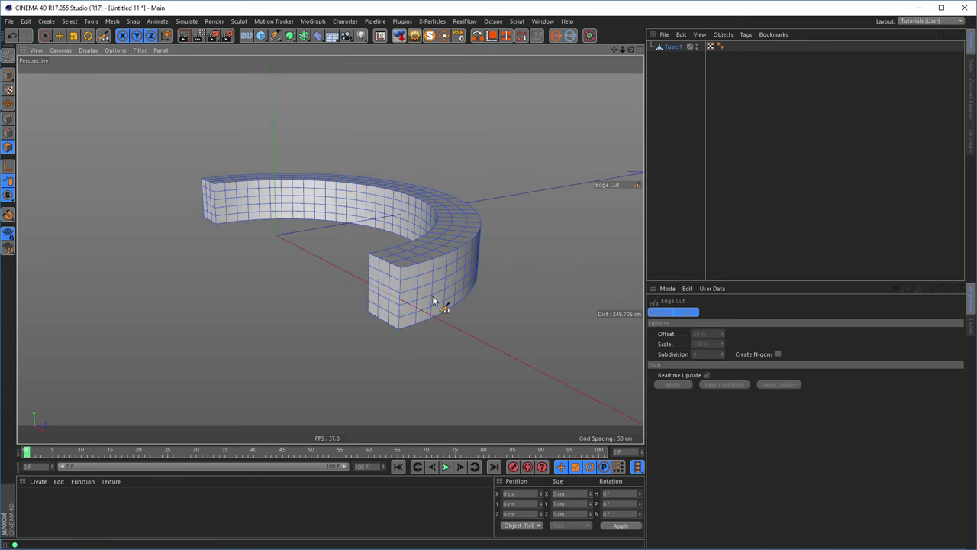
{"action": "left_click_drag", "start_coordinate": [440, 303], "coordinate": [455, 286], "text": "alt"}
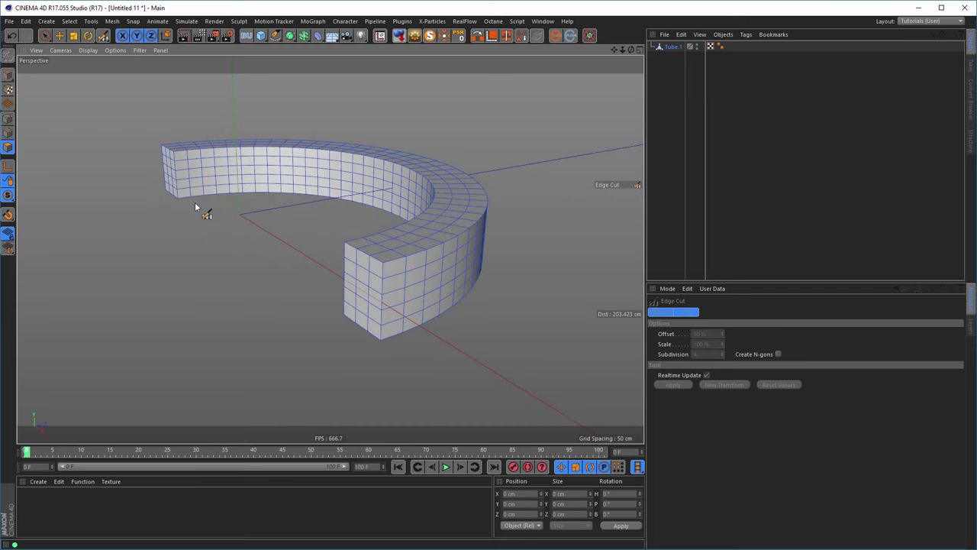
Step: Loop-select the middle band of wall faces, then deselect the faces on both ring ends
{"action": "left_click", "coordinate": [7, 147]}
{"action": "key", "text": "u"}
{"action": "key", "text": "l"}
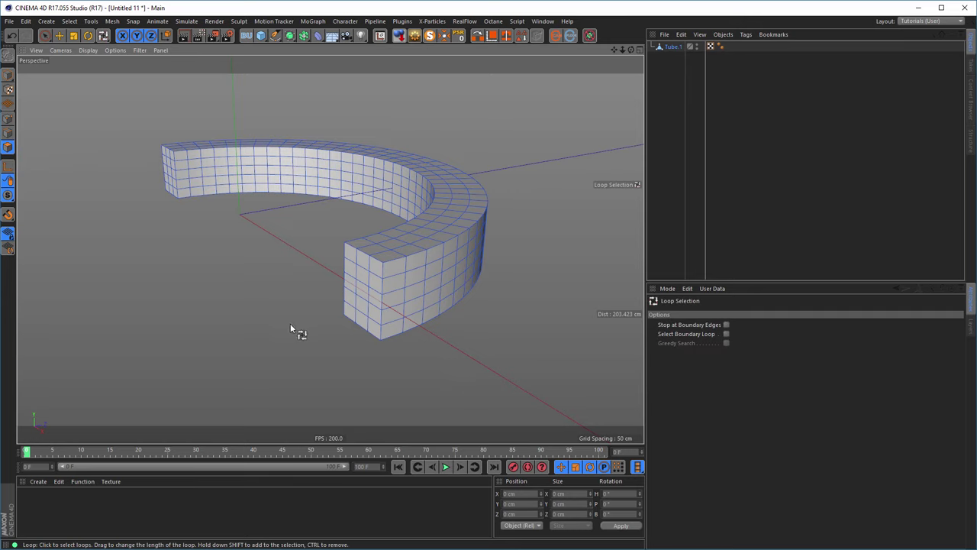
{"action": "left_click", "coordinate": [410, 282]}
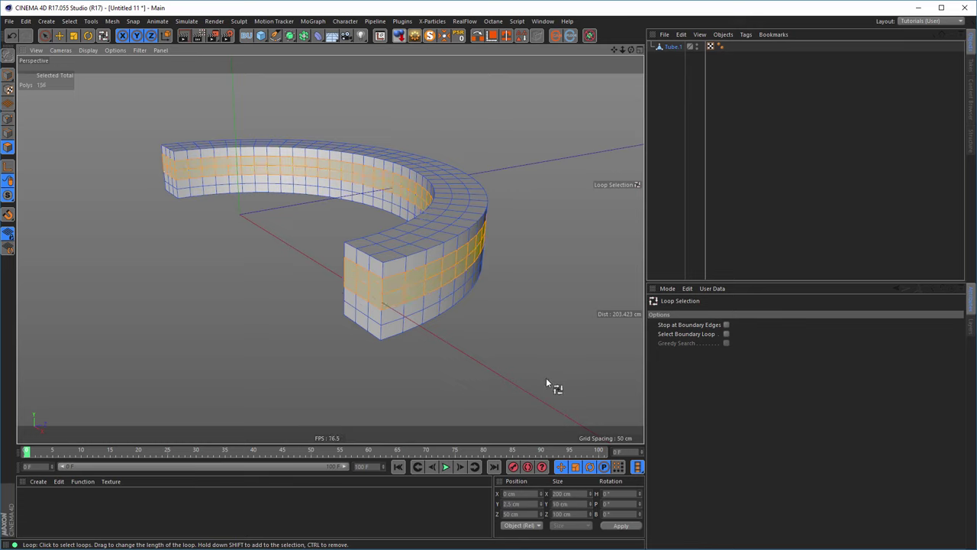
{"action": "right_click", "coordinate": [500, 356]}
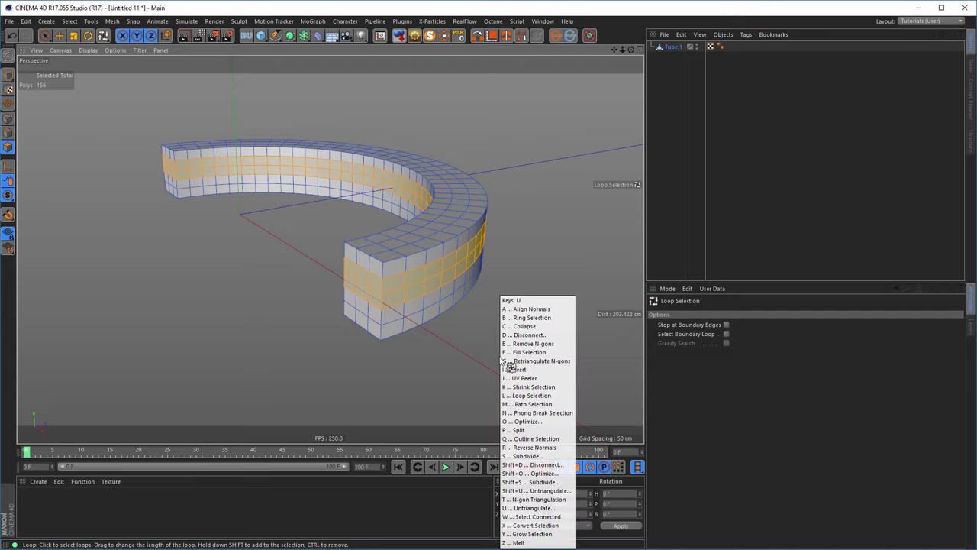
{"action": "left_click", "coordinate": [504, 359]}
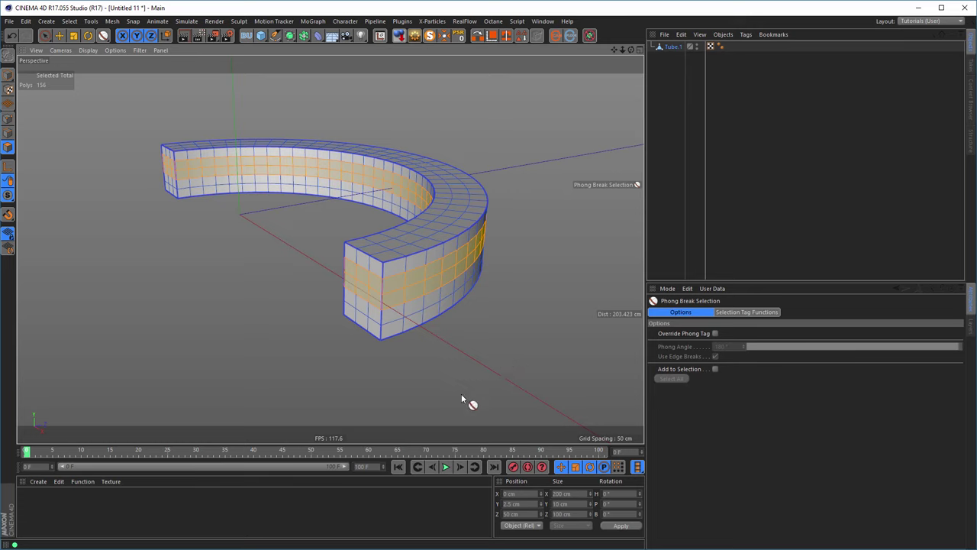
{"action": "left_click", "coordinate": [362, 286]}
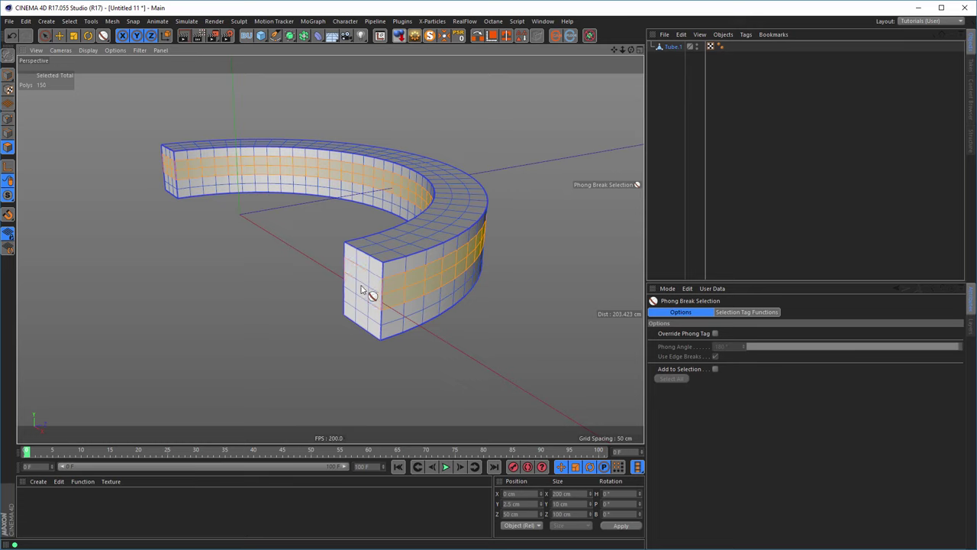
{"action": "left_click", "coordinate": [162, 179], "text": "ctrl"}
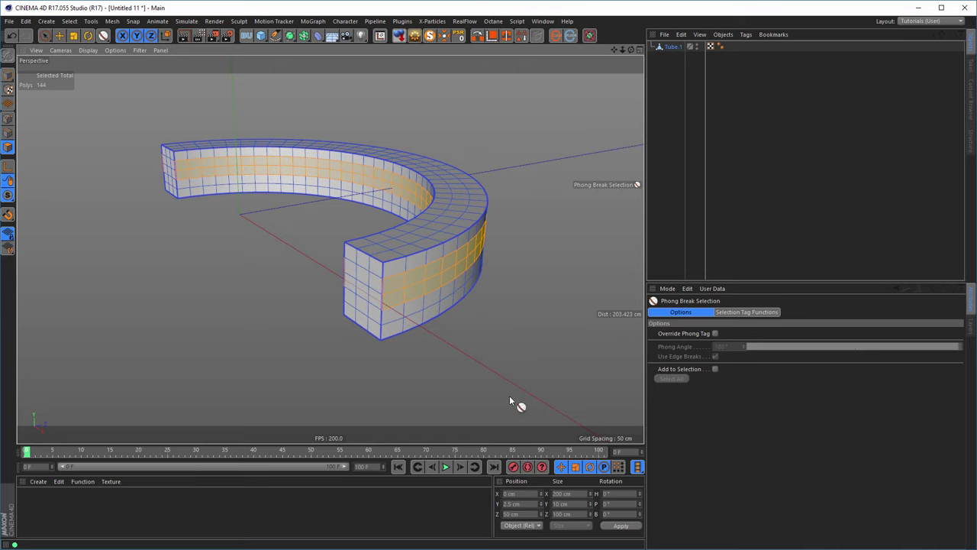
Step: Extrude the selected middle face band outward by 5 cm
{"action": "key", "text": "d"}
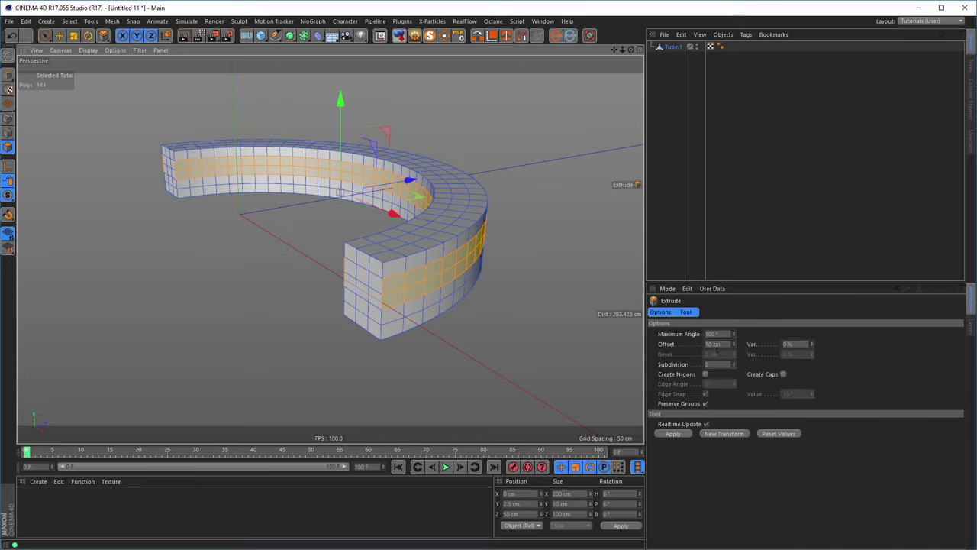
{"action": "type", "text": "5"}
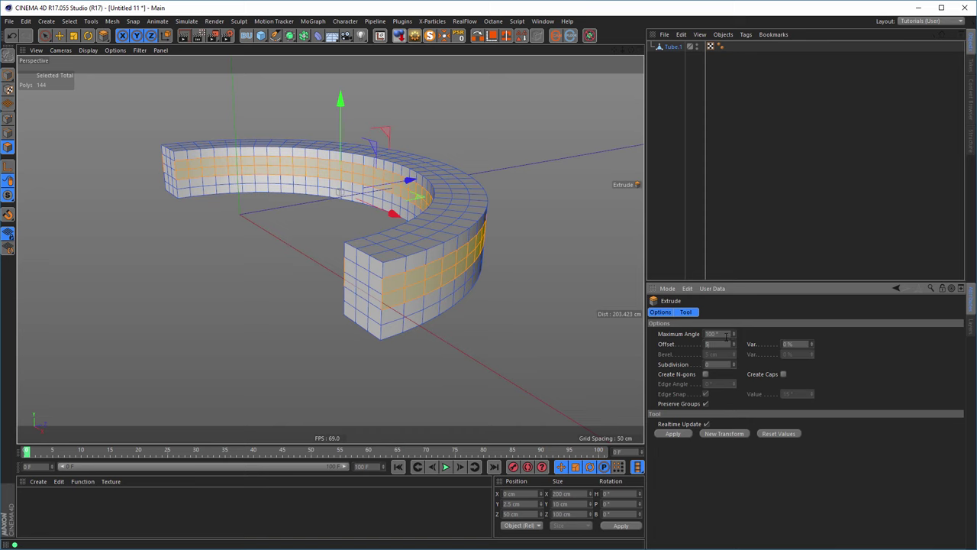
{"action": "key", "text": "Return"}
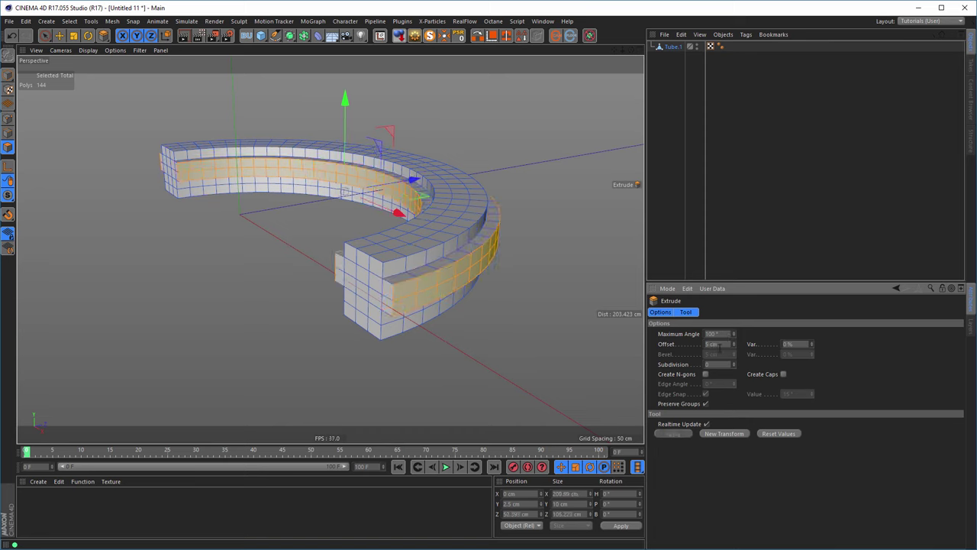
{"action": "left_click_drag", "start_coordinate": [448, 312], "coordinate": [360, 298], "text": "alt"}
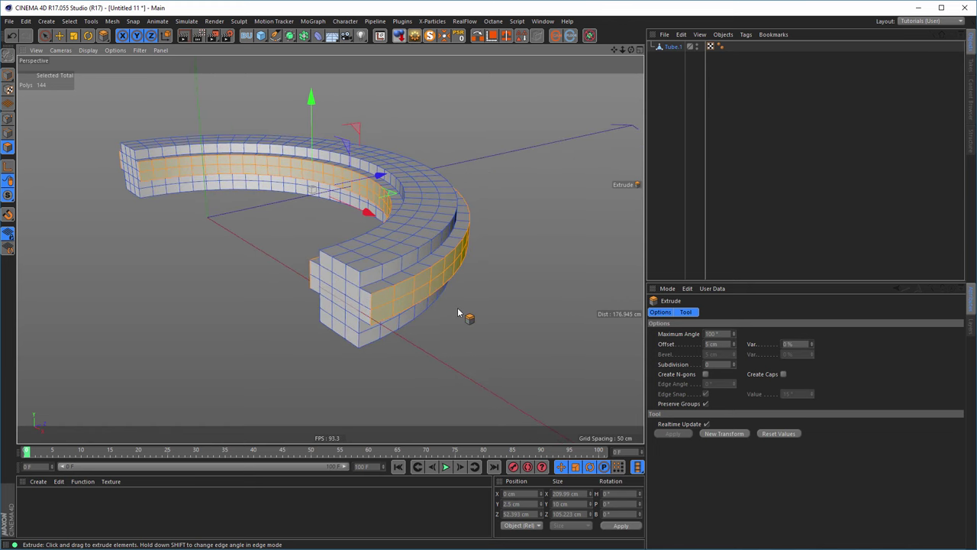
Step: Loop-select the middle band and try several extrusion distances, undoing each
{"action": "key", "text": "u"}
{"action": "key", "text": "l"}
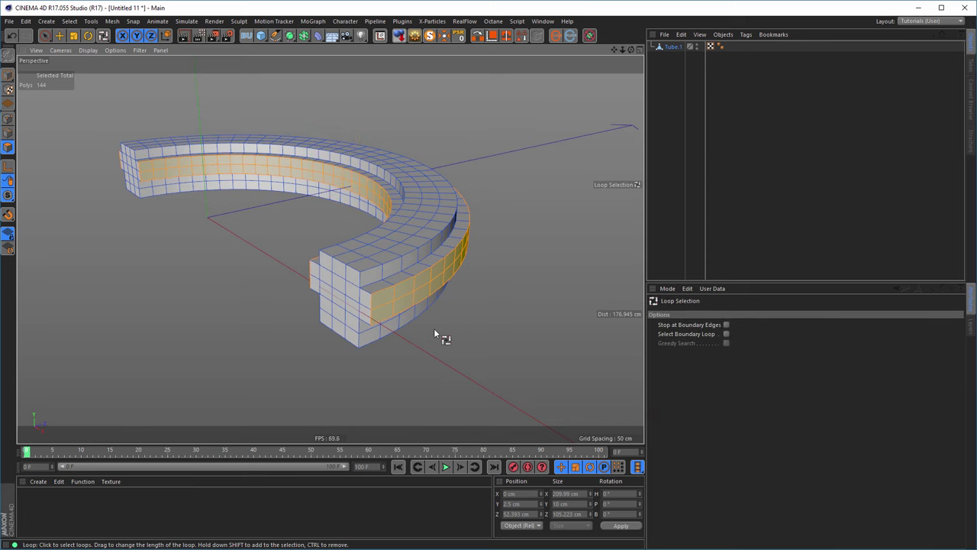
{"action": "left_click", "coordinate": [393, 295]}
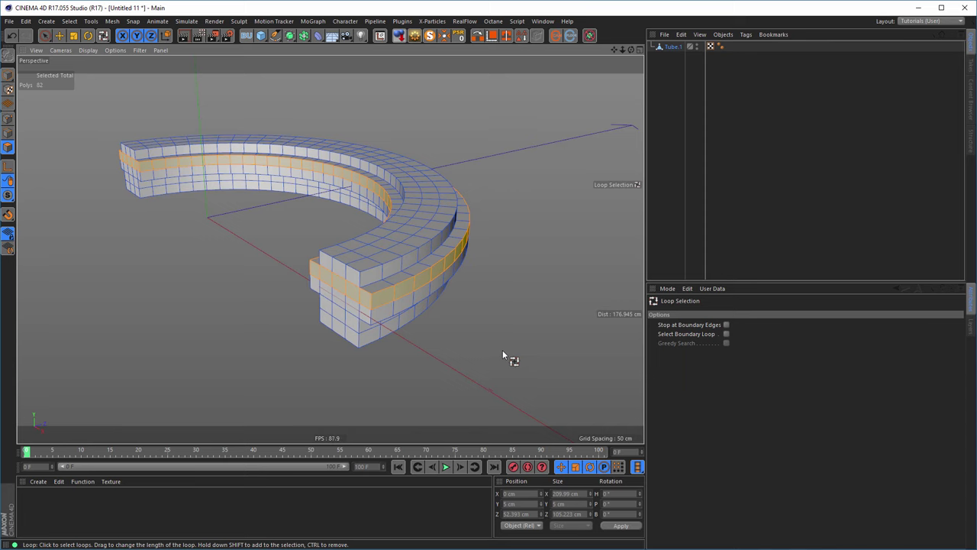
{"action": "key", "text": "d"}
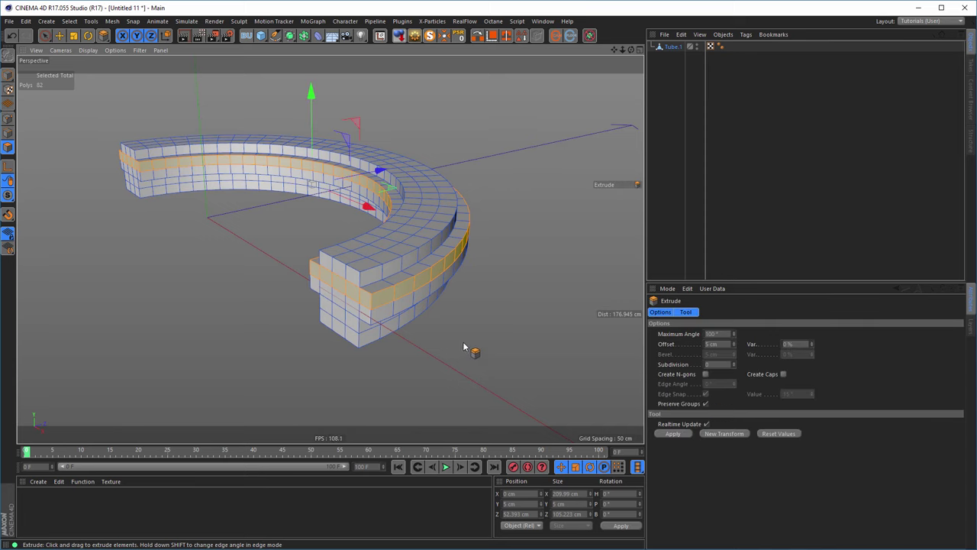
{"action": "left_click_drag", "start_coordinate": [473, 349], "coordinate": [469, 349]}
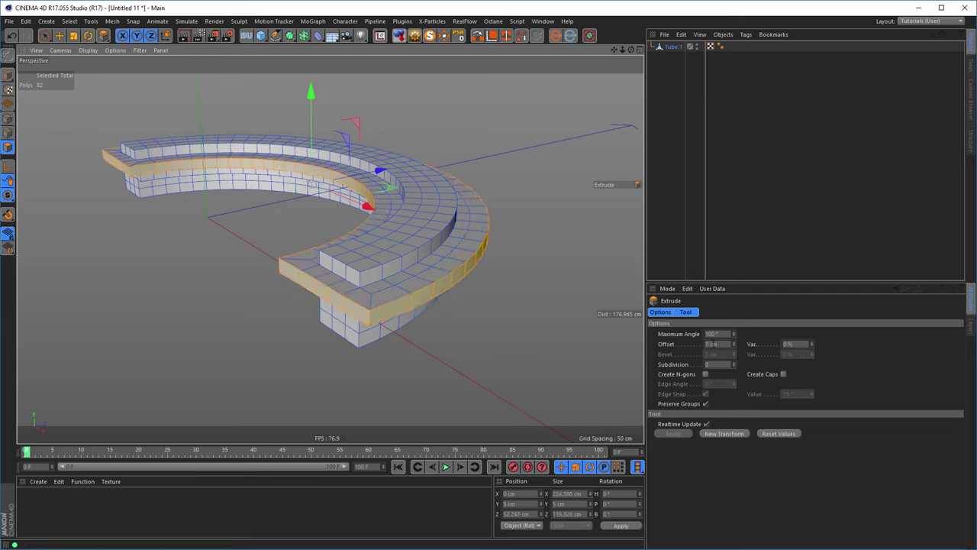
{"action": "key", "text": "ctrl+z"}
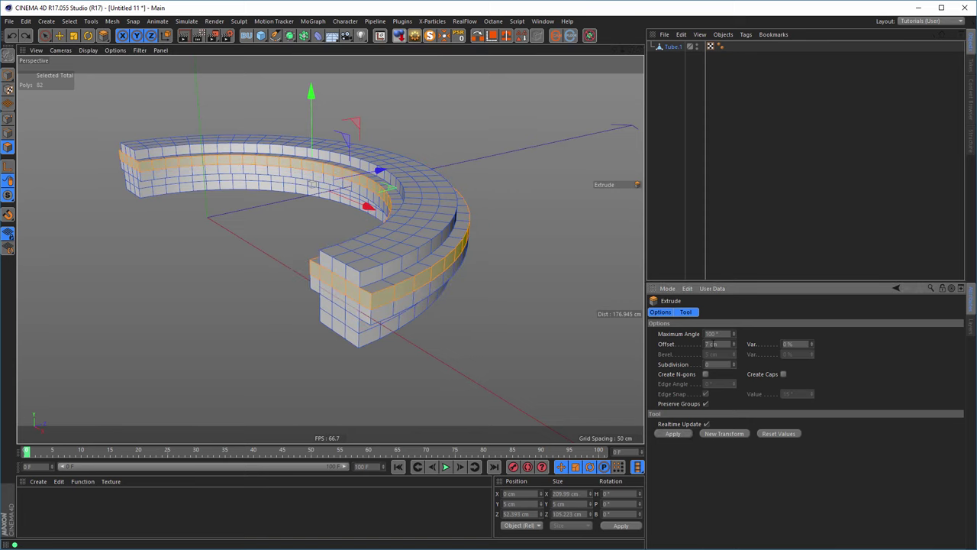
{"action": "key", "text": "Return"}
{"action": "type", "text": "1"}
{"action": "mouse_move", "coordinate": [492, 364]}
{"action": "left_mouse_down"}
{"action": "mouse_move", "coordinate": [570, 365]}
{"action": "mouse_move", "coordinate": [489, 364]}
{"action": "left_mouse_up"}
{"action": "key", "text": "ctrl+z"}
{"action": "left_click_drag", "start_coordinate": [467, 359], "coordinate": [486, 360]}
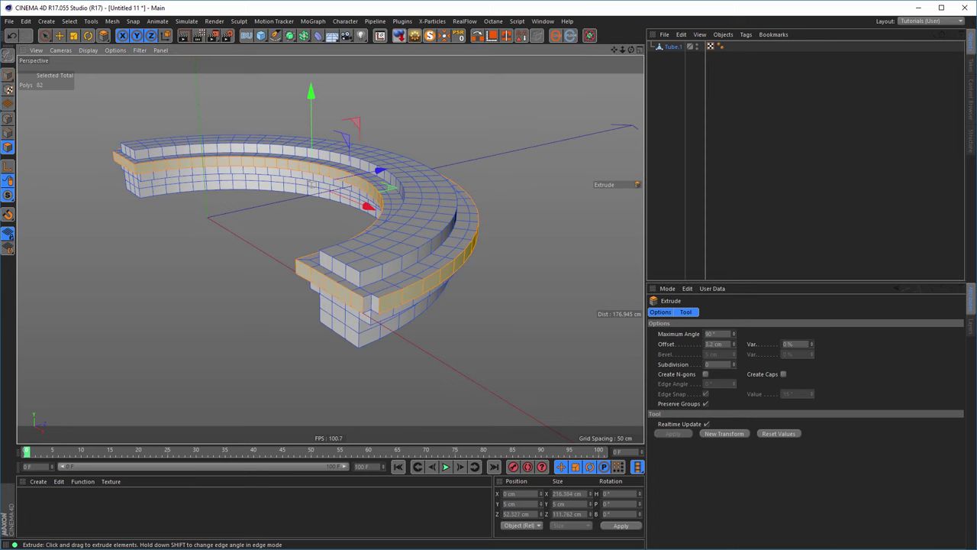
{"action": "key", "text": "ctrl+z"}
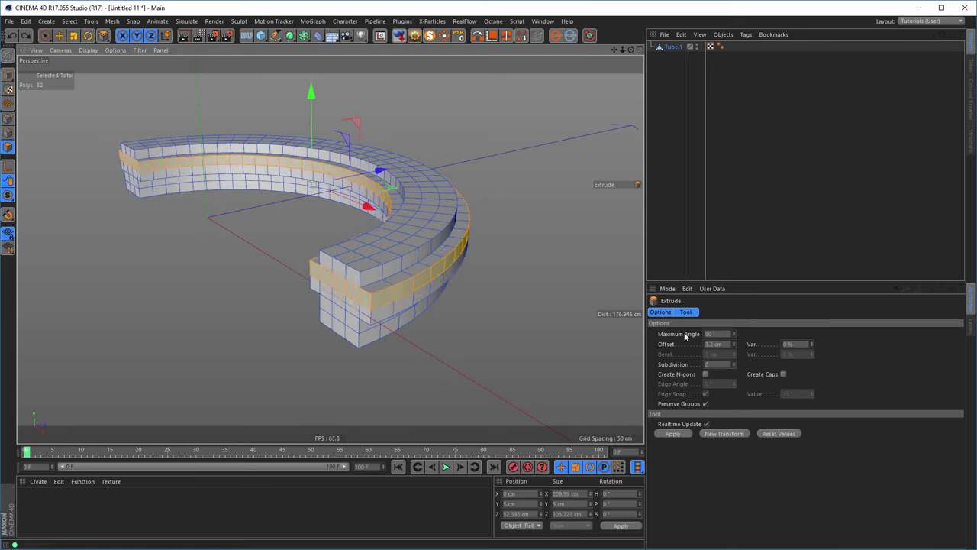
Step: Re-extrude the band, adjusting Maximum Angle and setting the Offset to 5 cm
{"action": "left_click", "coordinate": [716, 334]}
{"action": "type", "text": "30"}
{"action": "key", "text": "Return"}
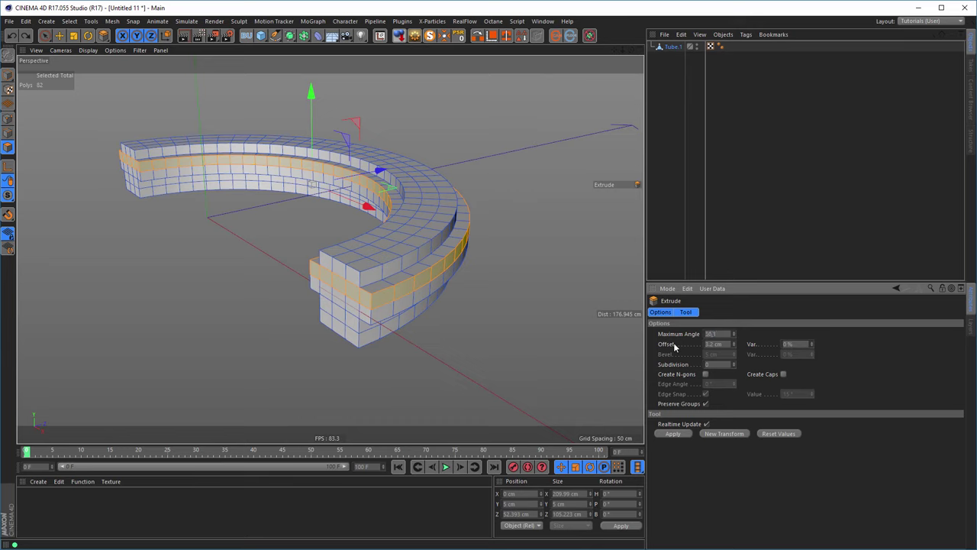
{"action": "key", "text": "BackSpace"}
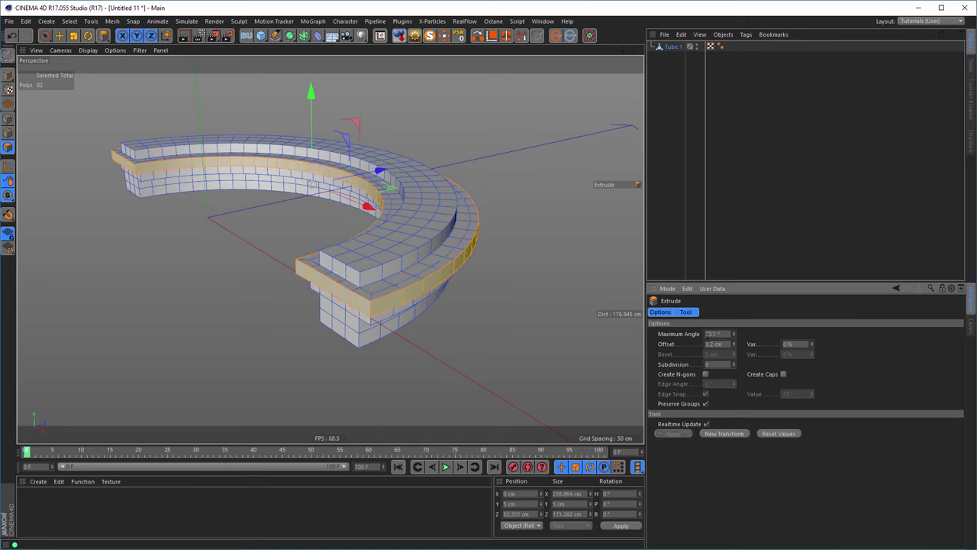
{"action": "left_click_drag", "start_coordinate": [504, 356], "coordinate": [591, 364]}
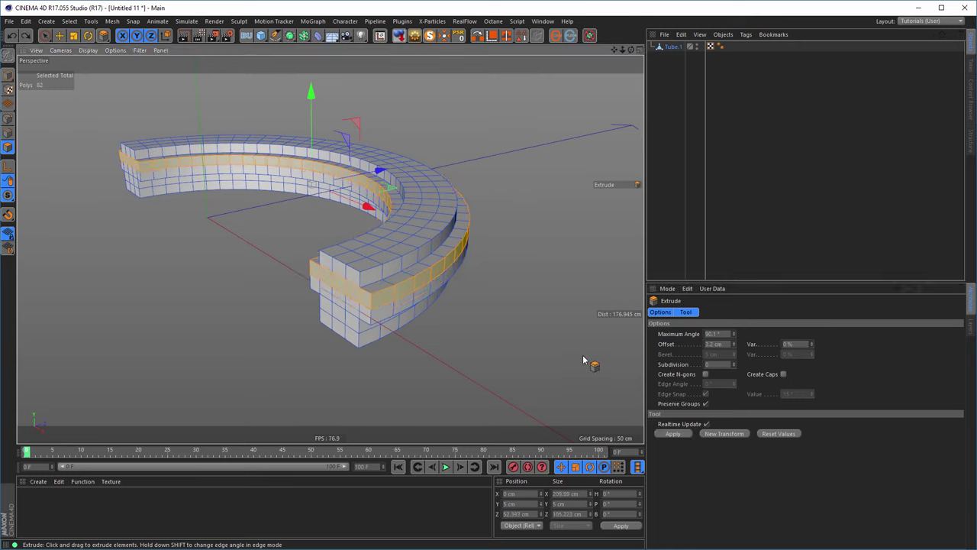
{"action": "type", "text": "100"}
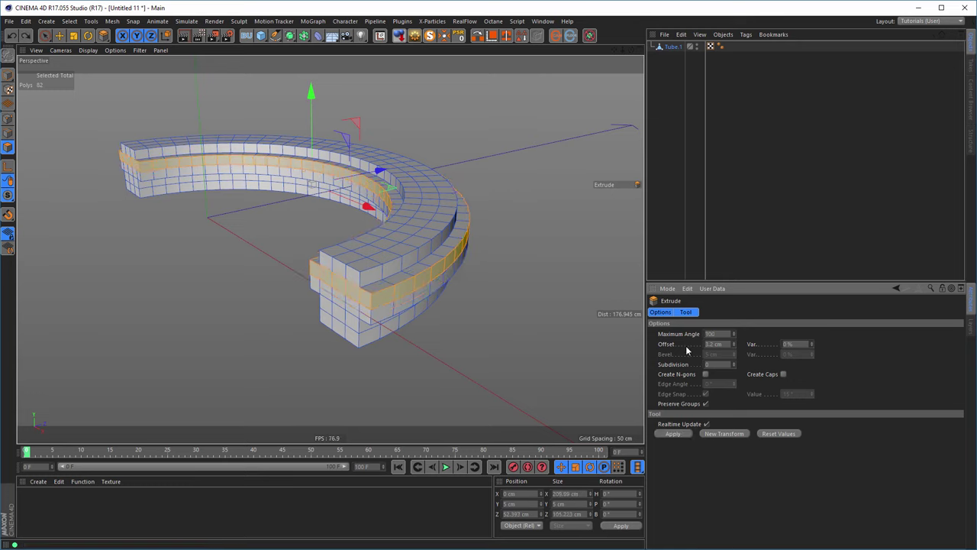
{"action": "left_click", "coordinate": [720, 343]}
{"action": "type", "text": "5"}
{"action": "key", "text": "Return"}
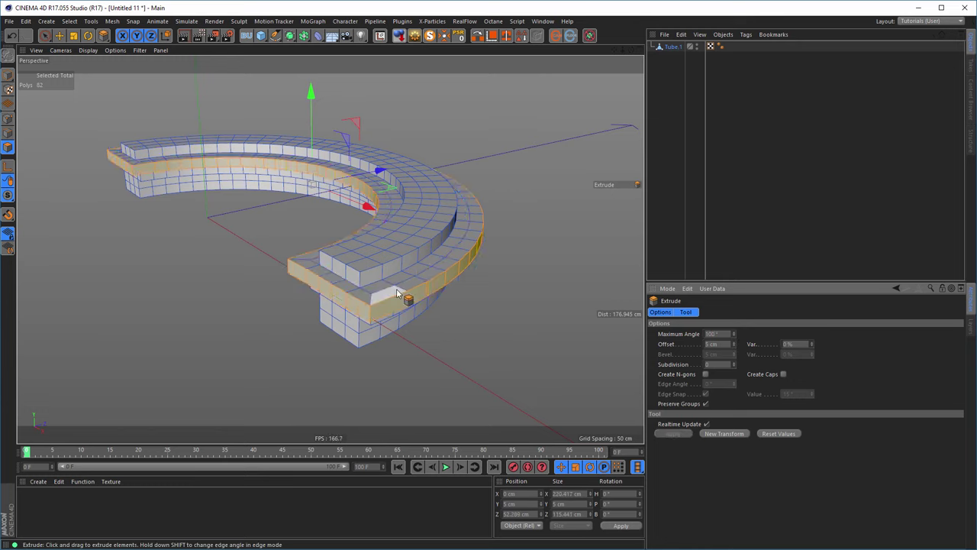
{"action": "mouse_move", "coordinate": [454, 328]}
{"action": "left_mouse_down", "text": "alt"}
{"action": "mouse_move", "coordinate": [378, 349]}
{"action": "mouse_move", "coordinate": [477, 317]}
{"action": "mouse_move", "coordinate": [458, 323]}
{"action": "left_mouse_up", "text": "alt"}
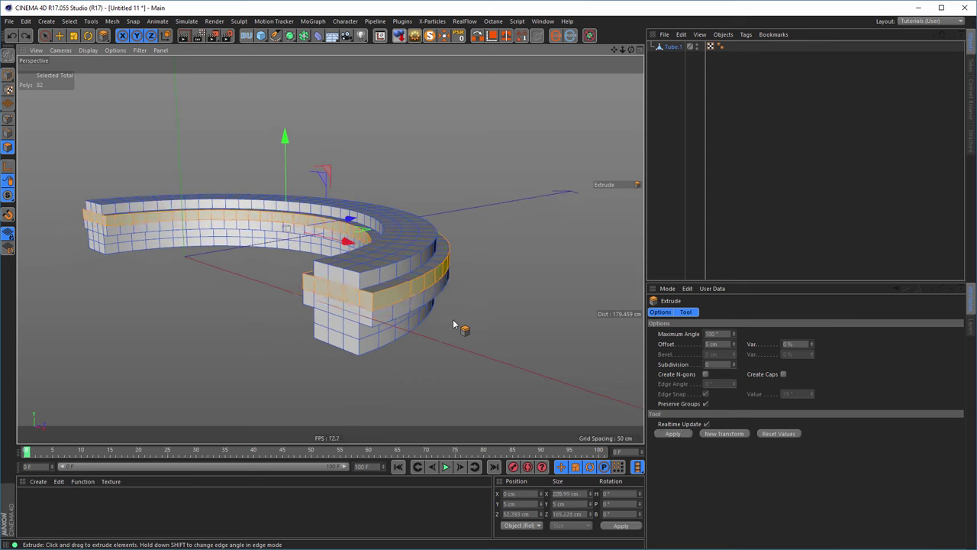
Step: Select the front block's faces with Phong Break Selection
{"action": "right_click", "coordinate": [490, 330]}
{"action": "left_click", "coordinate": [527, 337]}
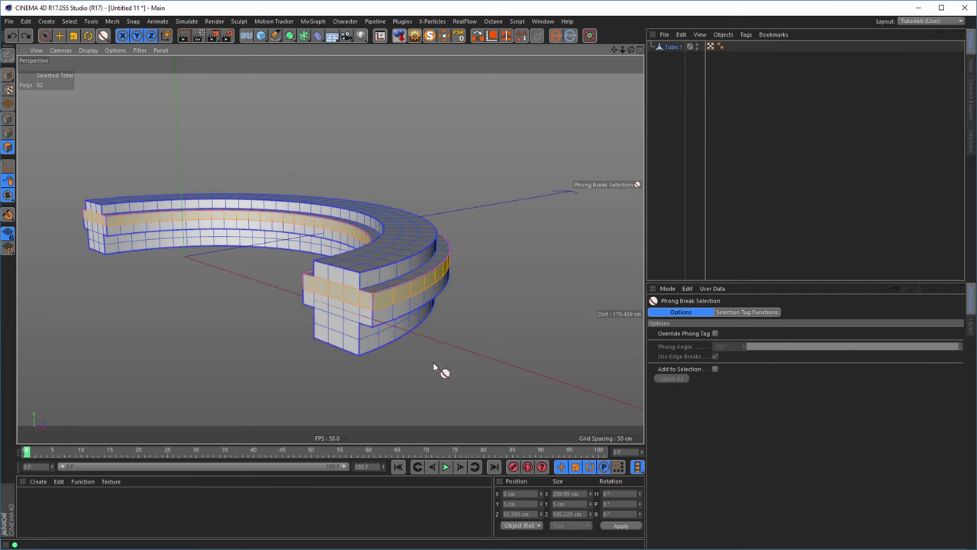
{"action": "left_click", "coordinate": [341, 308]}
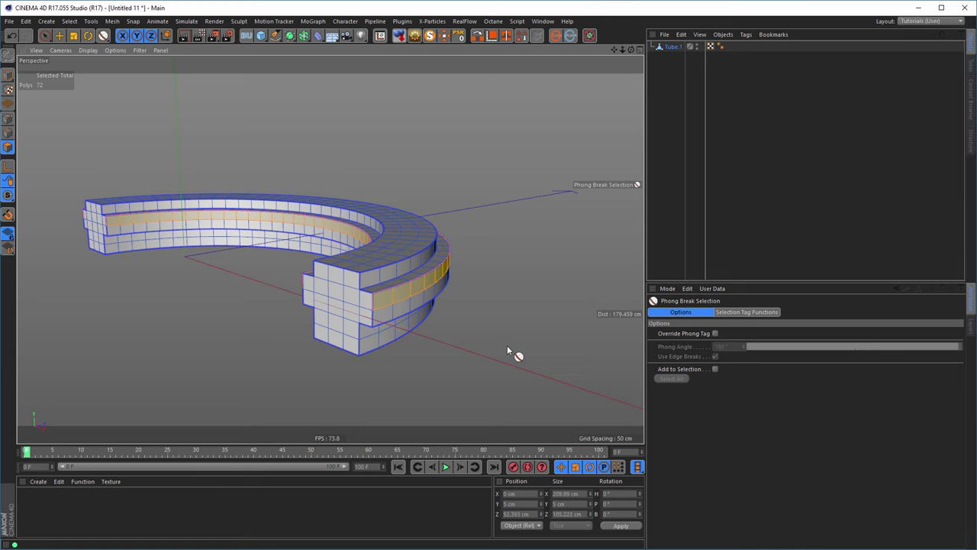
{"action": "key", "text": "d"}
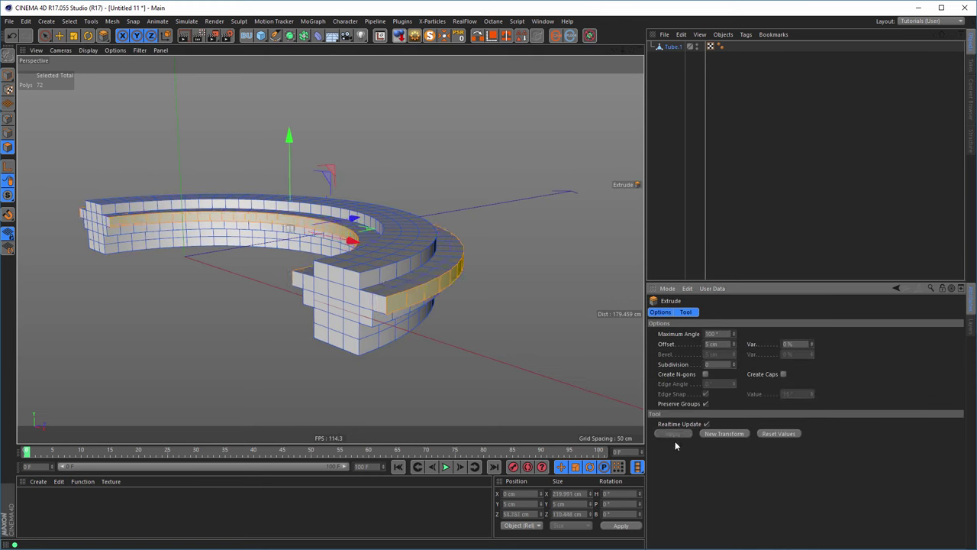
{"action": "left_click_drag", "start_coordinate": [430, 334], "coordinate": [421, 297], "text": "alt"}
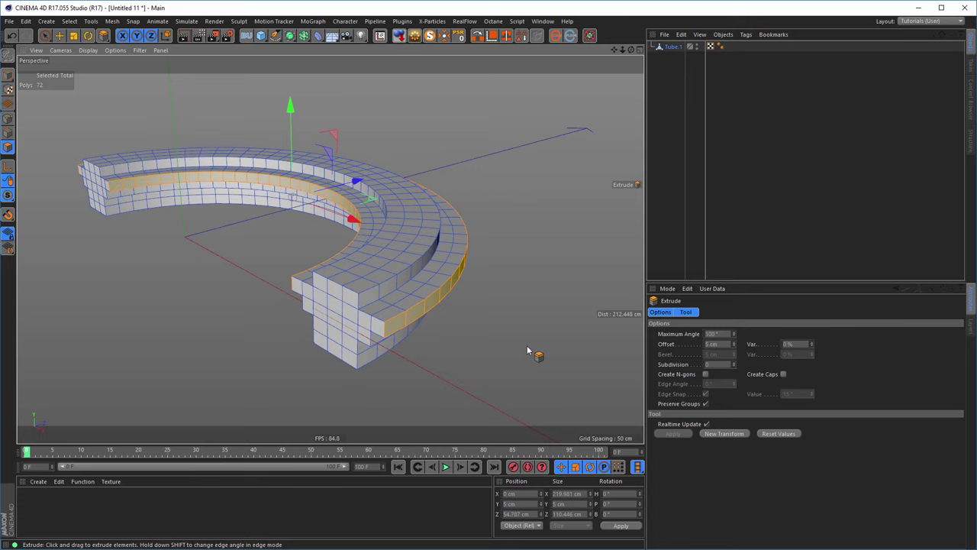
Step: Select the ring's outer and inner top face loops with Loop Selection
{"action": "key", "text": "u"}
{"action": "key", "text": "l"}
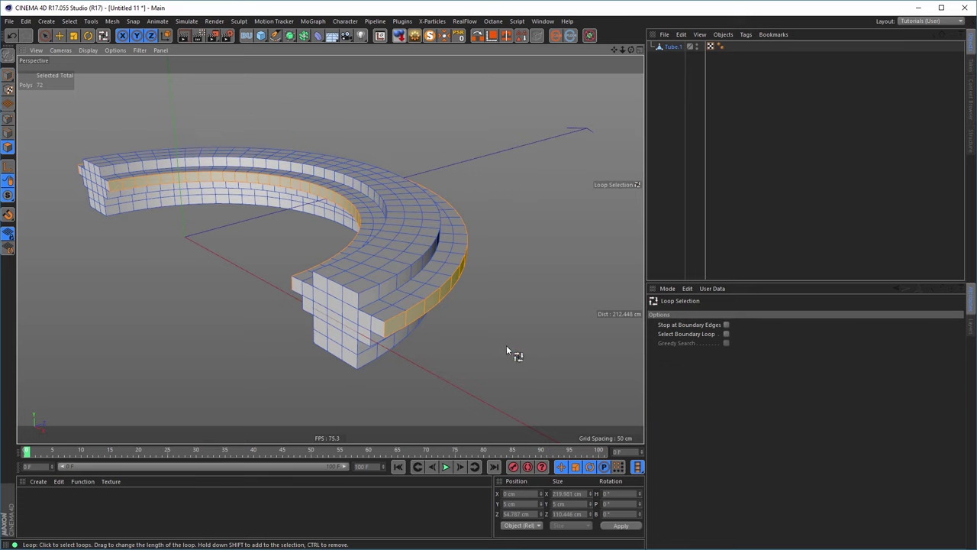
{"action": "left_click", "coordinate": [437, 282]}
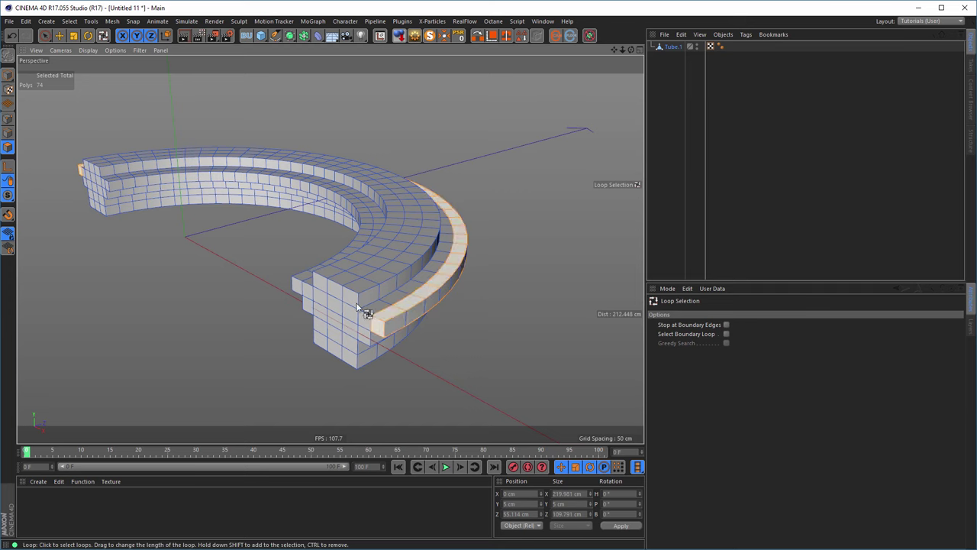
{"action": "left_click", "coordinate": [297, 282], "text": "shift"}
{"action": "left_click_drag", "start_coordinate": [298, 281], "coordinate": [371, 282], "text": "alt"}
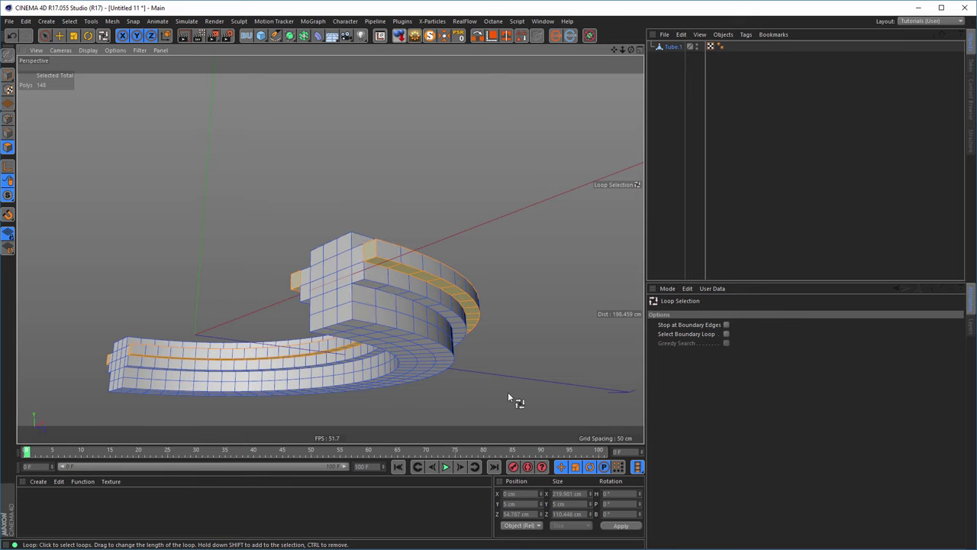
Step: Use Phong Break Selection to deselect the side strips and the front block's two polygons
{"action": "right_click", "coordinate": [522, 355]}
{"action": "left_click", "coordinate": [523, 355]}
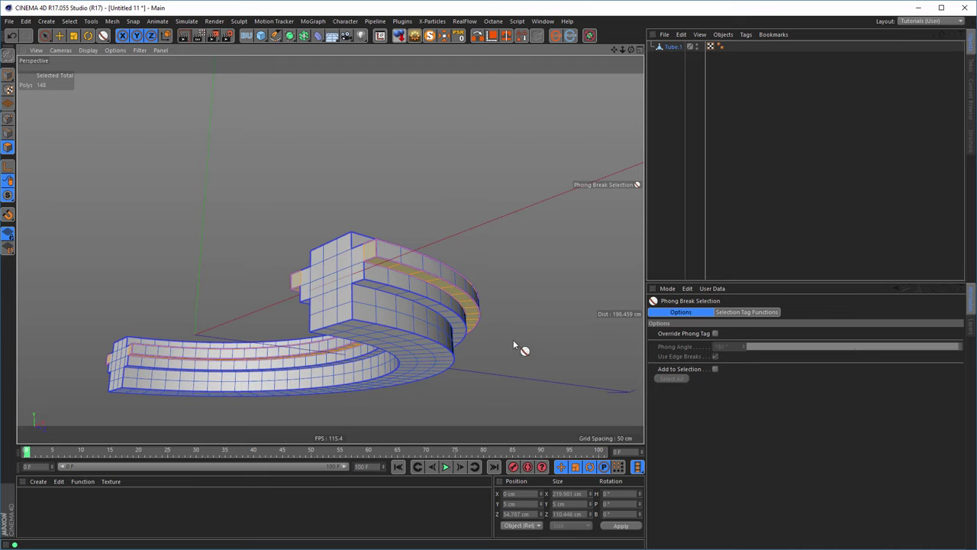
{"action": "left_click", "coordinate": [451, 296]}
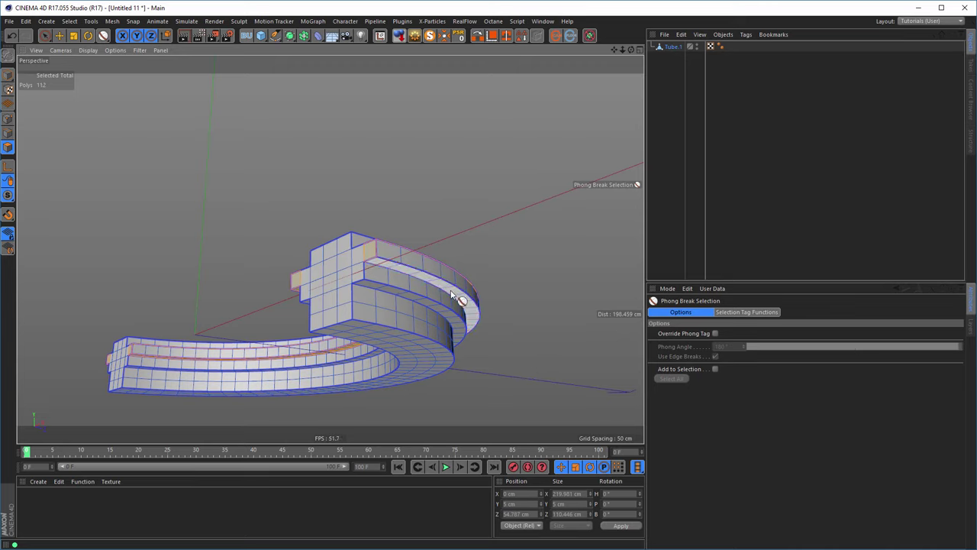
{"action": "left_click_drag", "start_coordinate": [371, 301], "coordinate": [184, 291], "text": "alt"}
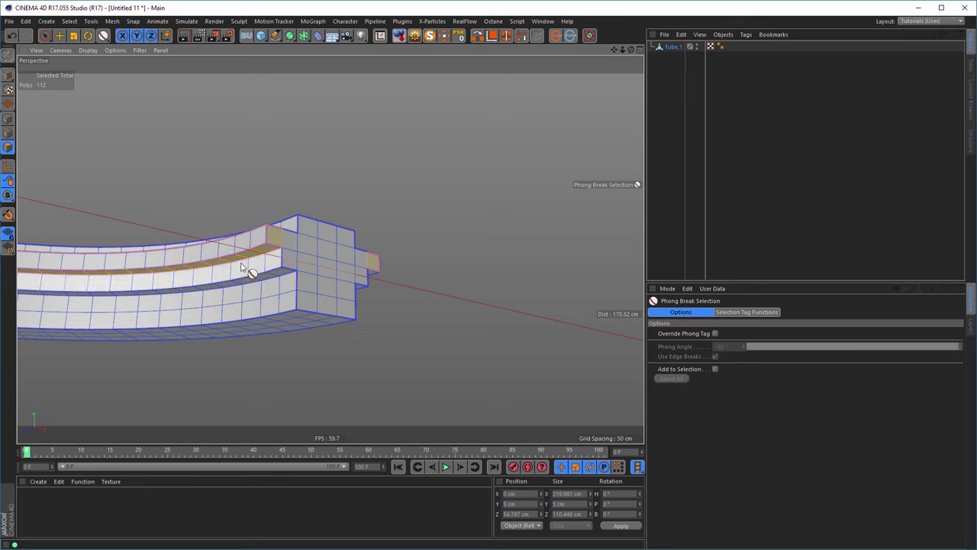
{"action": "left_click", "coordinate": [266, 262], "text": "ctrl"}
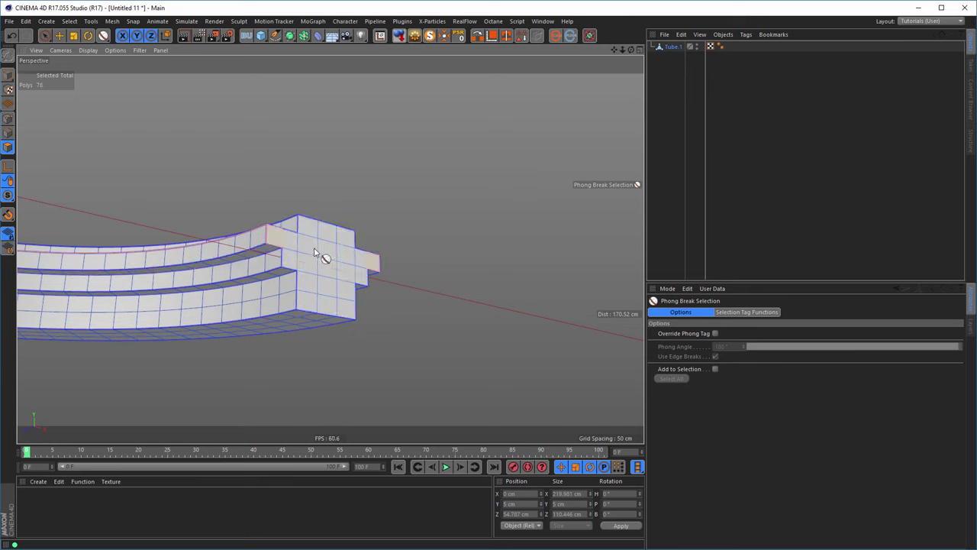
{"action": "left_click", "coordinate": [325, 282], "text": "ctrl"}
{"action": "mouse_move", "coordinate": [324, 279]}
{"action": "left_mouse_down", "text": "alt"}
{"action": "mouse_move", "coordinate": [447, 264]}
{"action": "mouse_move", "coordinate": [194, 290]}
{"action": "mouse_move", "coordinate": [317, 255]}
{"action": "mouse_move", "coordinate": [323, 282]}
{"action": "left_mouse_up", "text": "alt"}
{"action": "scroll", "coordinate": [402, 269], "scroll_direction": "up", "scroll_amount": 5}
{"action": "left_click_drag", "start_coordinate": [401, 268], "coordinate": [522, 362], "text": "alt"}
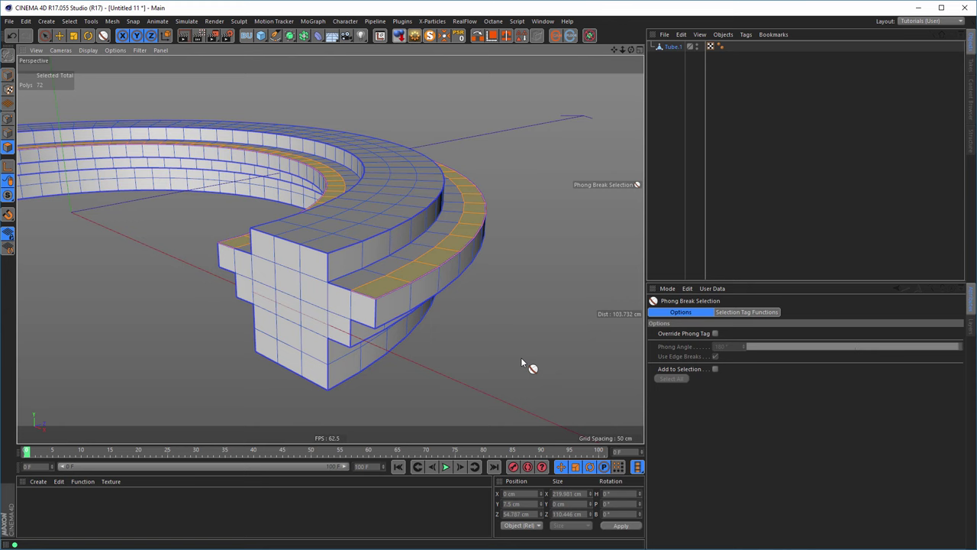
Step: Extrude the selected top rim polygons 5 cm with the Extrude tool
{"action": "key", "text": "d"}
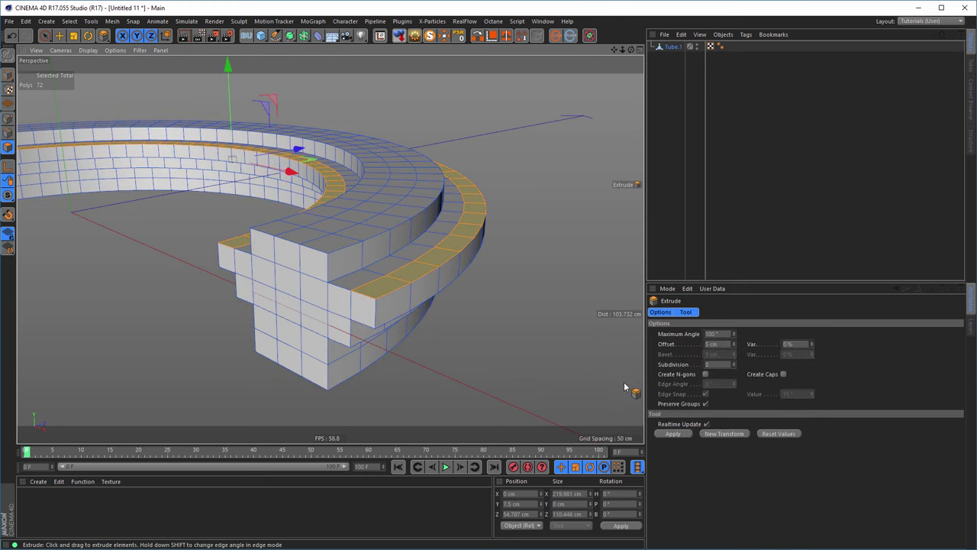
{"action": "left_click", "coordinate": [674, 434]}
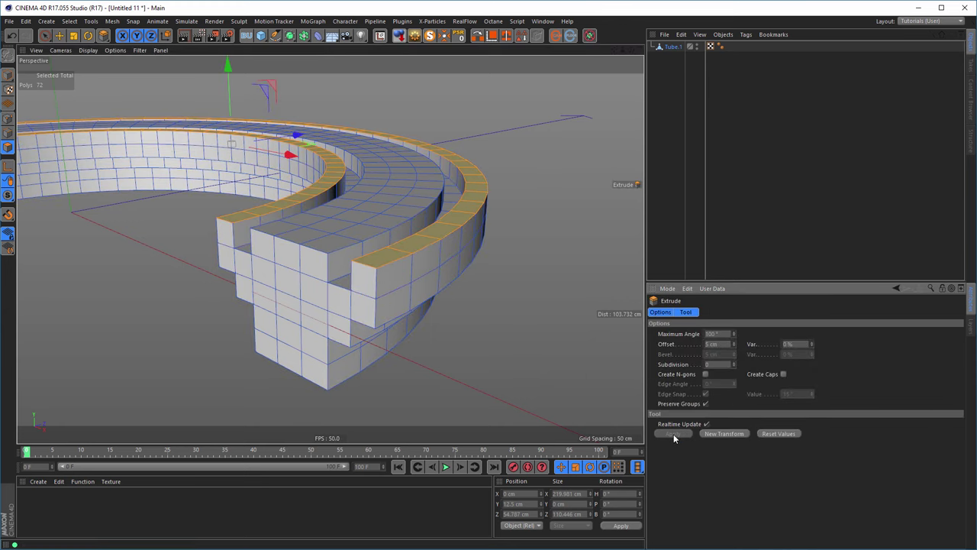
{"action": "left_click", "coordinate": [722, 433]}
{"action": "scroll", "coordinate": [359, 283], "scroll_direction": "down", "scroll_amount": 5}
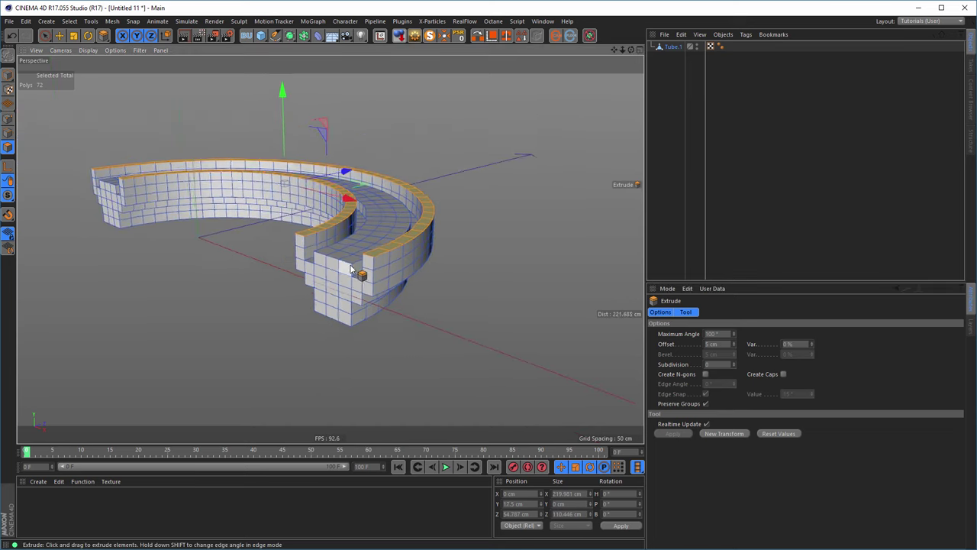
{"action": "left_click_drag", "start_coordinate": [350, 269], "coordinate": [277, 299], "text": "alt"}
{"action": "left_click_drag", "start_coordinate": [296, 292], "coordinate": [292, 271], "text": "alt"}
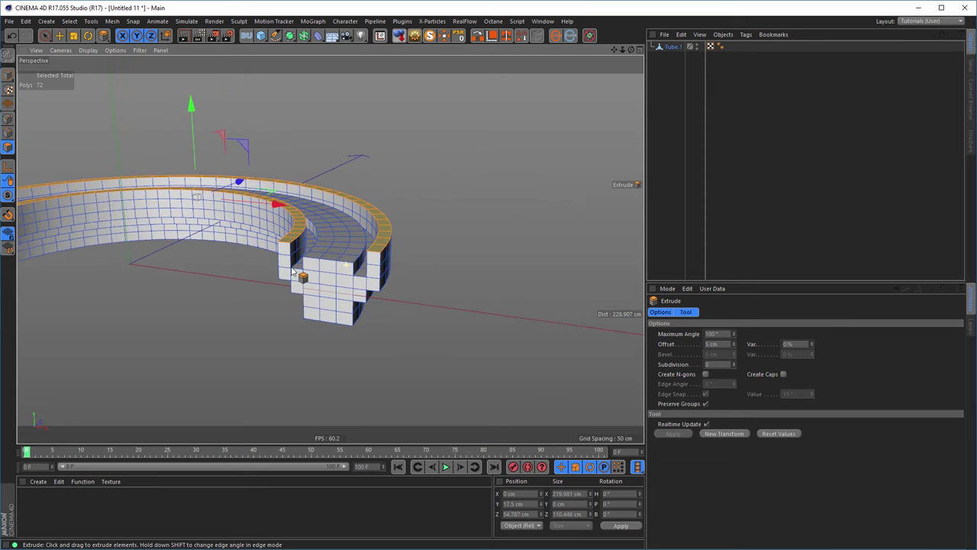
Step: Extrude the rim polygons a further 5 cm upward, then start a new transform
{"action": "left_click", "coordinate": [483, 332]}
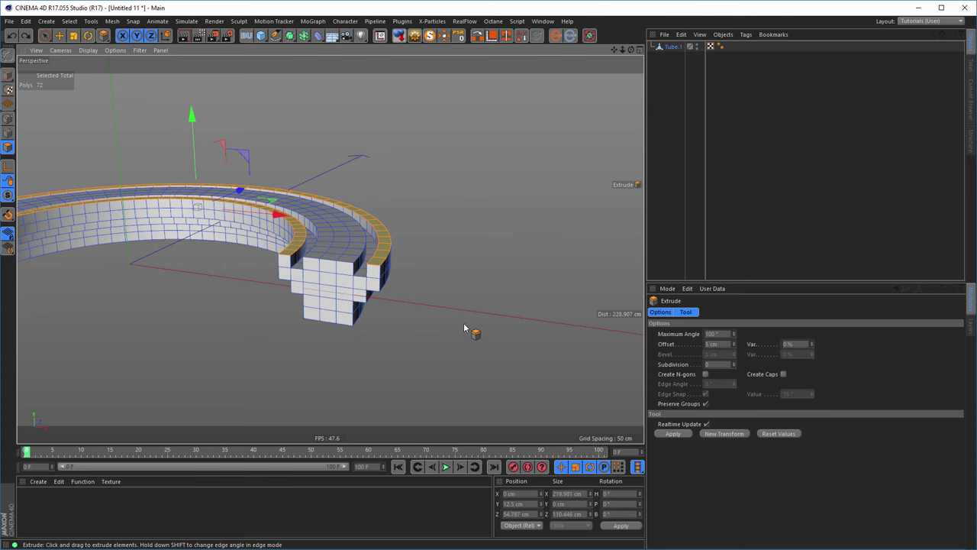
{"action": "scroll", "coordinate": [345, 277], "scroll_direction": "up", "scroll_amount": 8}
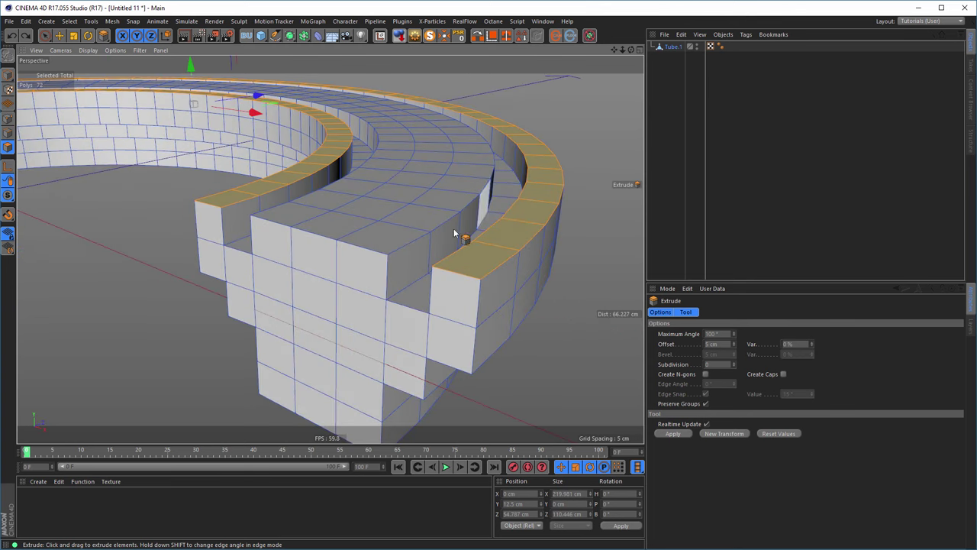
{"action": "left_click", "coordinate": [731, 433]}
{"action": "scroll", "coordinate": [338, 331], "scroll_direction": "down", "scroll_amount": 4}
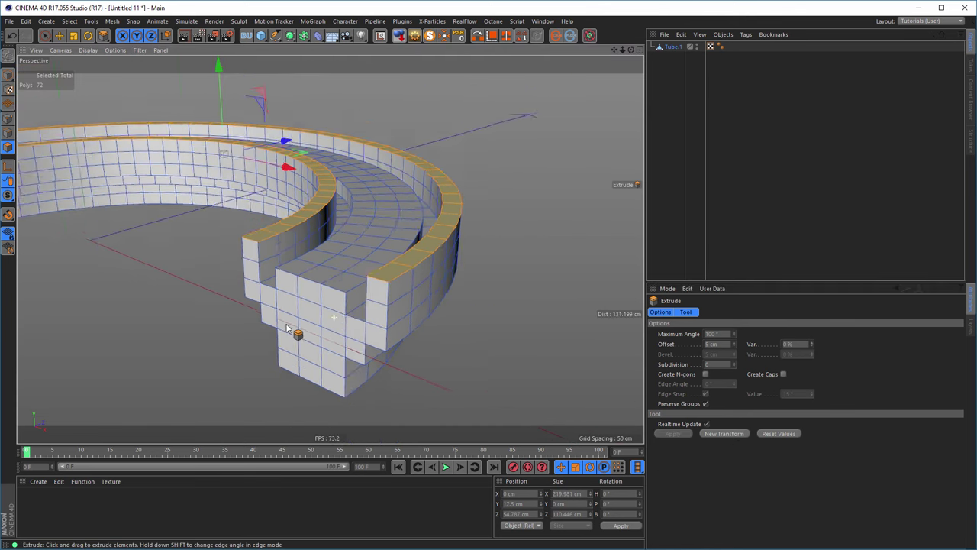
{"action": "scroll", "coordinate": [287, 328], "scroll_direction": "down", "scroll_amount": 4}
{"action": "mouse_move", "coordinate": [287, 328]}
{"action": "left_mouse_down", "text": "alt"}
{"action": "mouse_move", "coordinate": [308, 338]}
{"action": "mouse_move", "coordinate": [281, 334]}
{"action": "left_mouse_up", "text": "alt"}
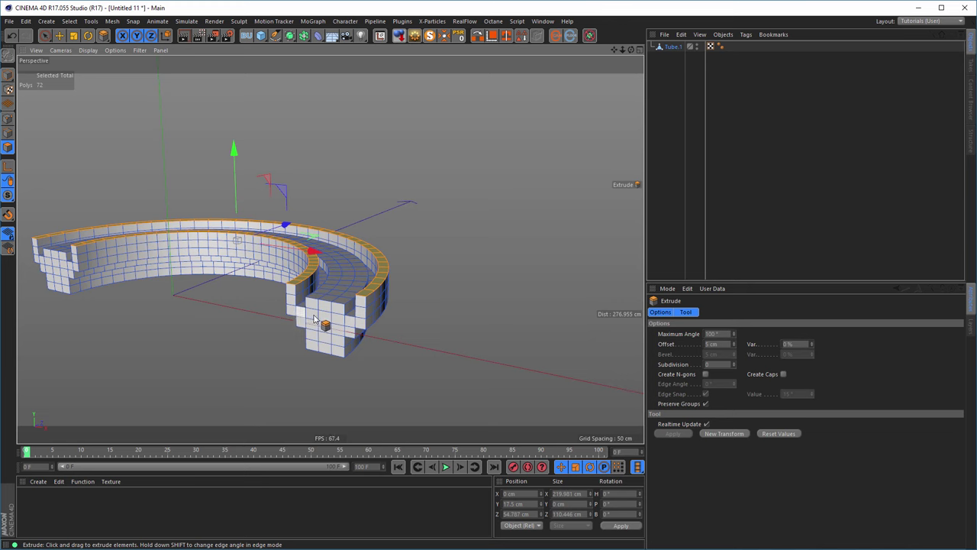
{"action": "scroll", "coordinate": [388, 313], "scroll_direction": "up", "scroll_amount": 4}
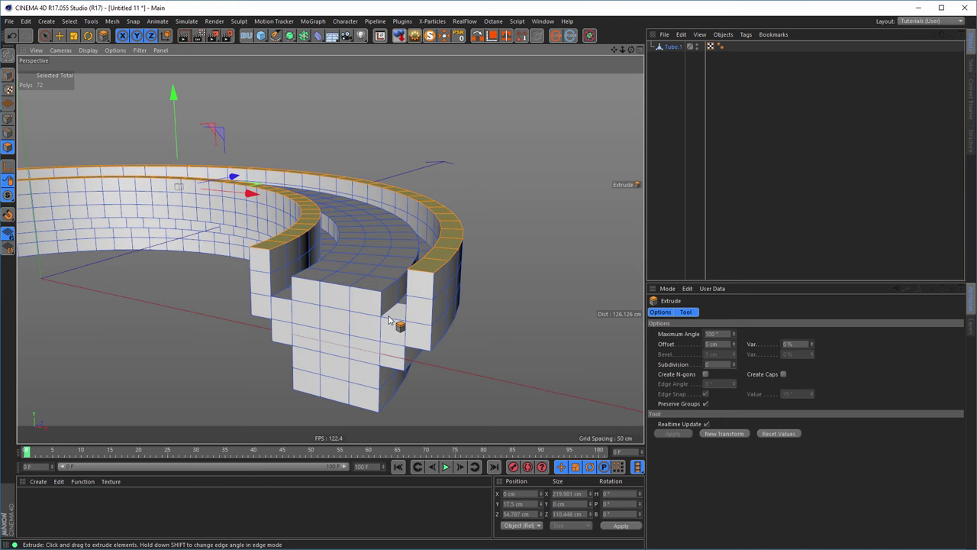
{"action": "scroll", "coordinate": [389, 321], "scroll_direction": "down", "scroll_amount": 3}
{"action": "left_click_drag", "start_coordinate": [389, 321], "coordinate": [411, 309], "text": "alt"}
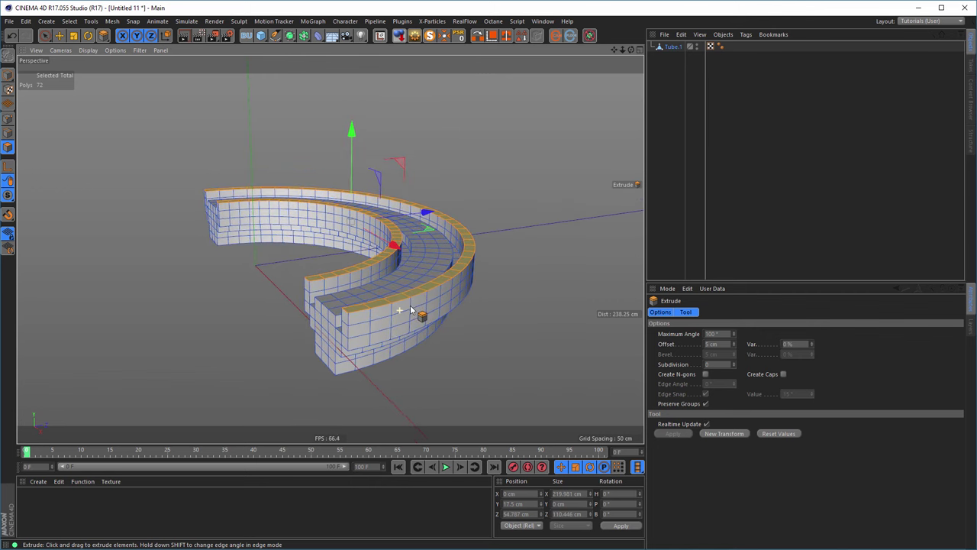
{"action": "scroll", "coordinate": [411, 309], "scroll_direction": "up", "scroll_amount": 3}
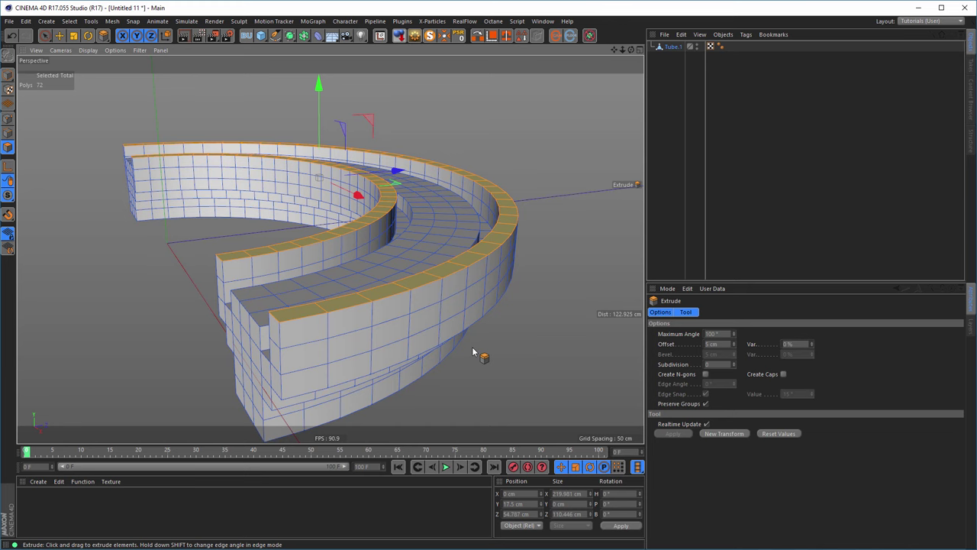
Step: Apply one more New Transform extrusion step to the rim polygons
{"action": "left_click", "coordinate": [730, 435]}
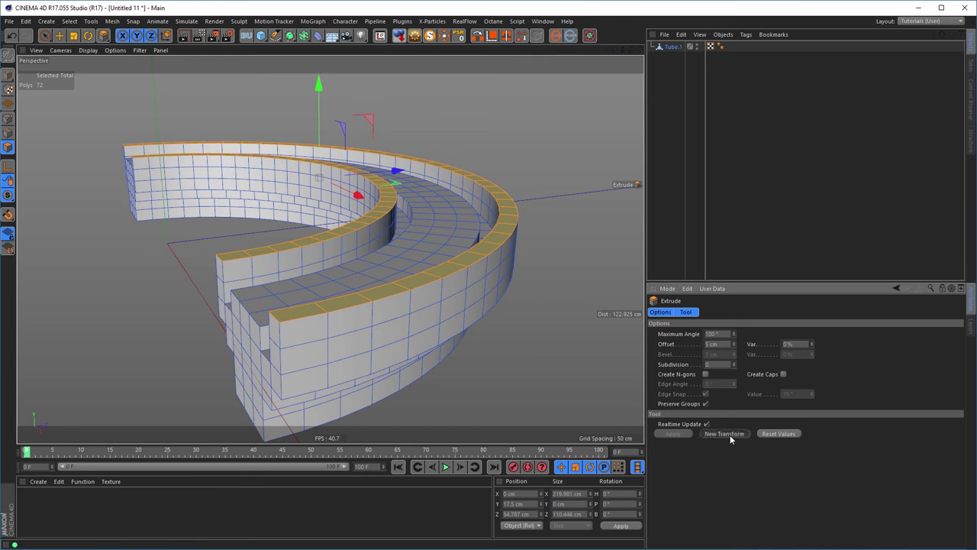
{"action": "scroll", "coordinate": [436, 352], "scroll_direction": "down", "scroll_amount": 3}
{"action": "scroll", "coordinate": [429, 347], "scroll_direction": "up", "scroll_amount": 3}
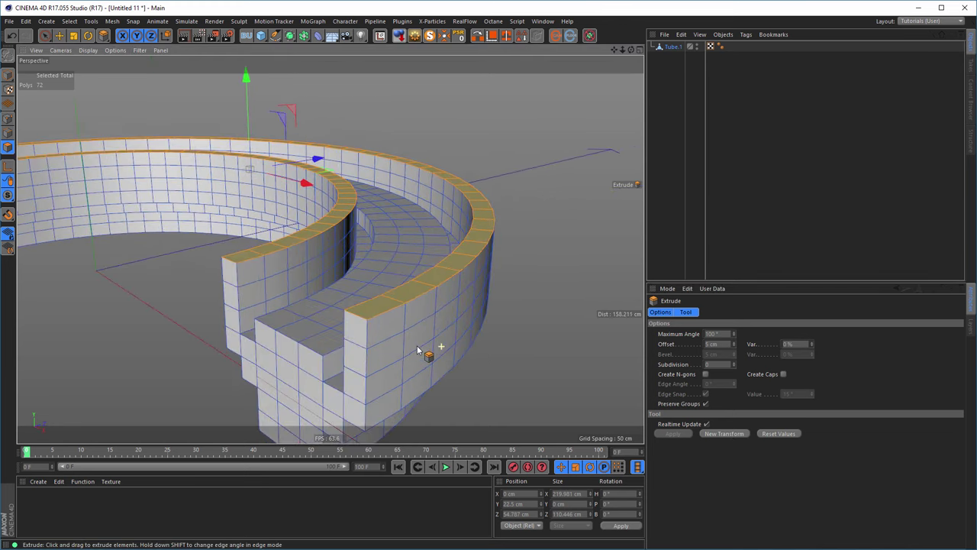
{"action": "left_click_drag", "start_coordinate": [416, 345], "coordinate": [454, 313], "text": "alt"}
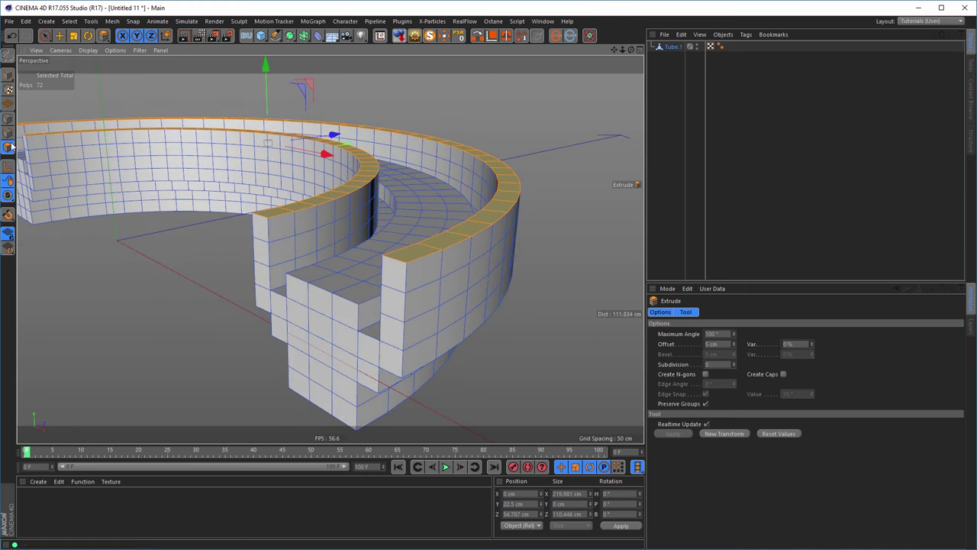
{"action": "left_click", "coordinate": [44, 35]}
Step: Clear the rim polygon selection and bring the ring's wall ends into view
{"action": "left_click_drag", "start_coordinate": [88, 191], "coordinate": [157, 223], "text": "alt"}
{"action": "left_click", "coordinate": [161, 286]}
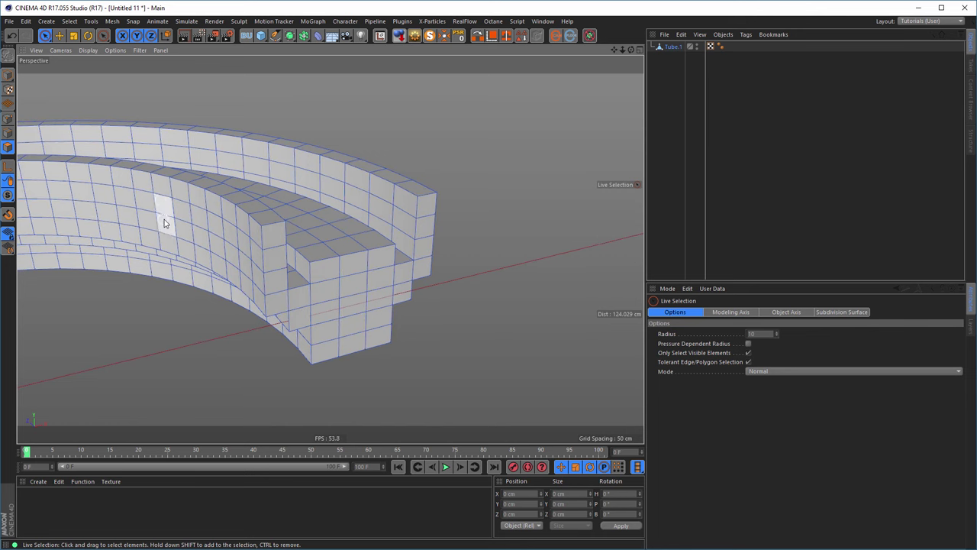
{"action": "scroll", "coordinate": [338, 231], "scroll_direction": "up", "scroll_amount": 4}
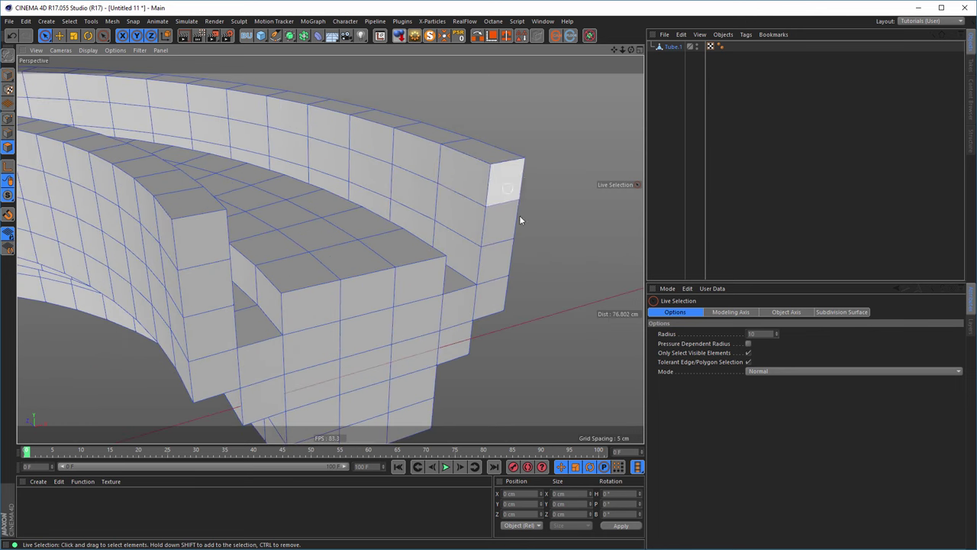
{"action": "key", "text": "m"}
{"action": "key", "text": "b"}
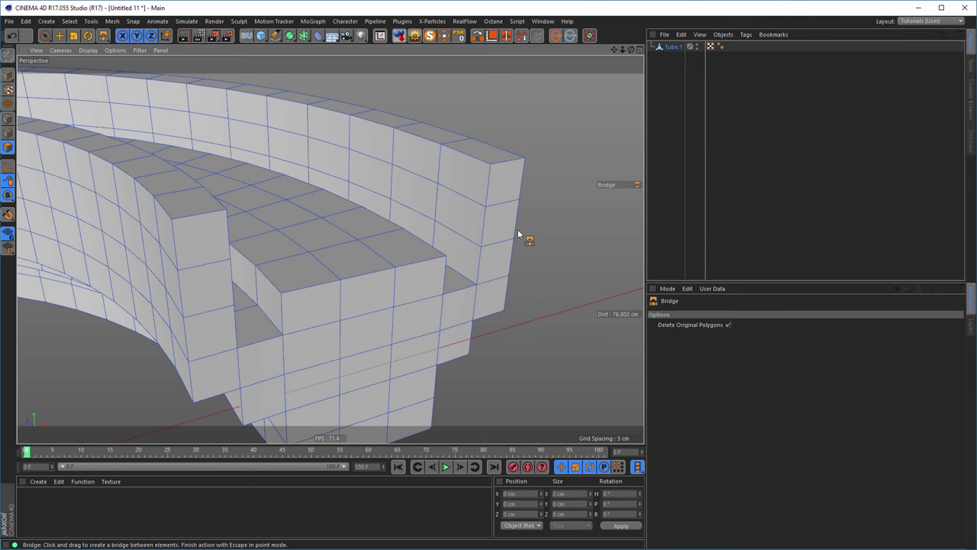
{"action": "scroll", "coordinate": [519, 236], "scroll_direction": "down", "scroll_amount": 3}
{"action": "left_click_drag", "start_coordinate": [519, 236], "coordinate": [451, 237], "text": "alt"}
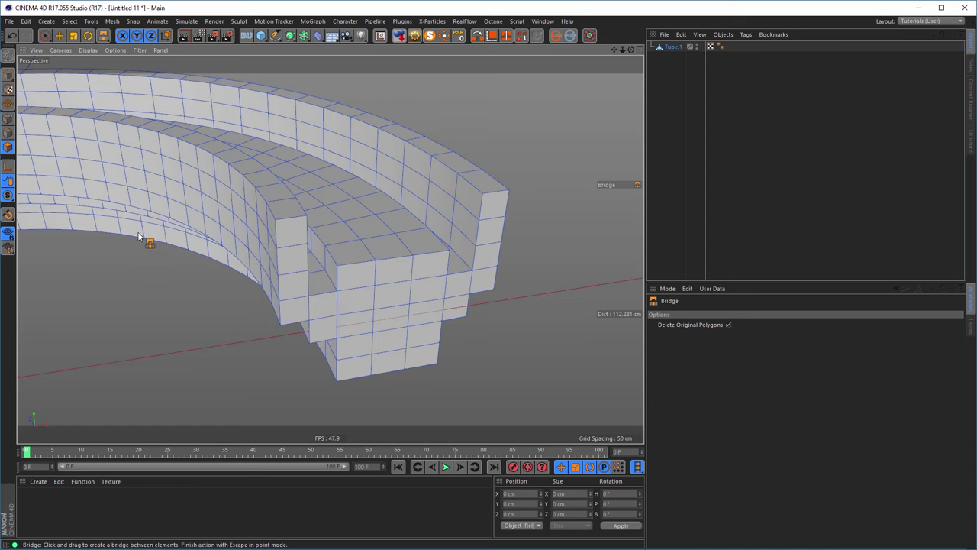
Step: Select the two facing wall-end polygons across the ring's gap
{"action": "key", "text": "space"}
{"action": "left_click", "coordinate": [466, 206]}
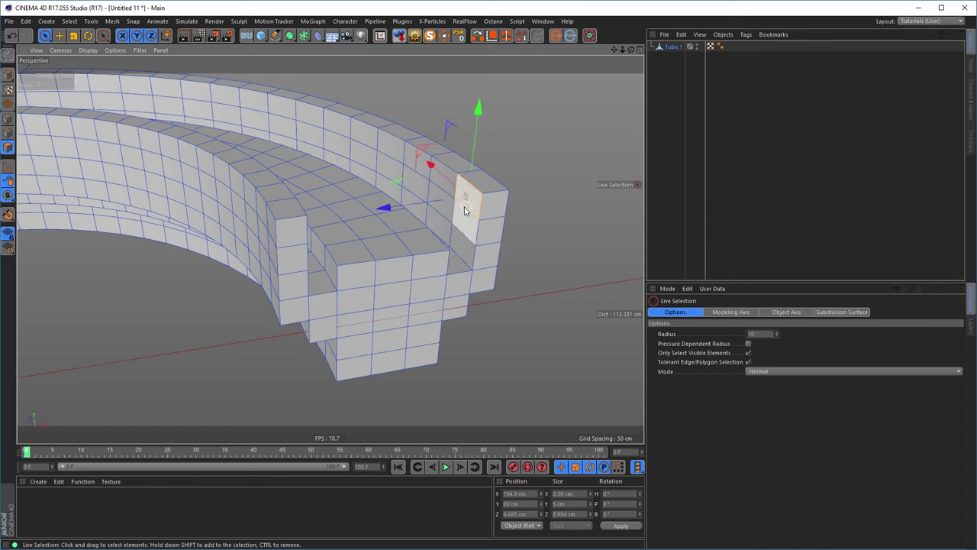
{"action": "left_click_drag", "start_coordinate": [467, 208], "coordinate": [326, 166], "text": "alt"}
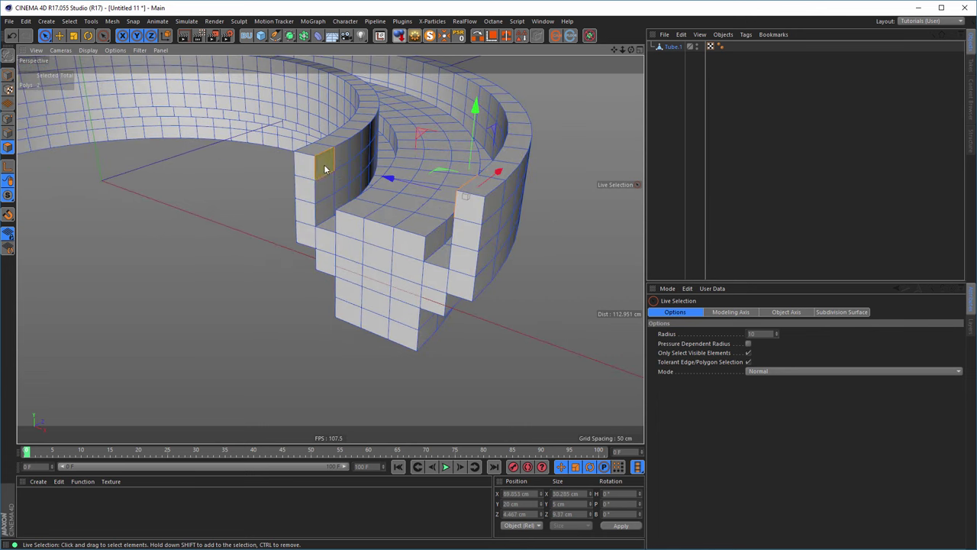
{"action": "left_click", "coordinate": [327, 166], "text": "shift"}
{"action": "scroll", "coordinate": [229, 164], "scroll_direction": "up", "scroll_amount": 5}
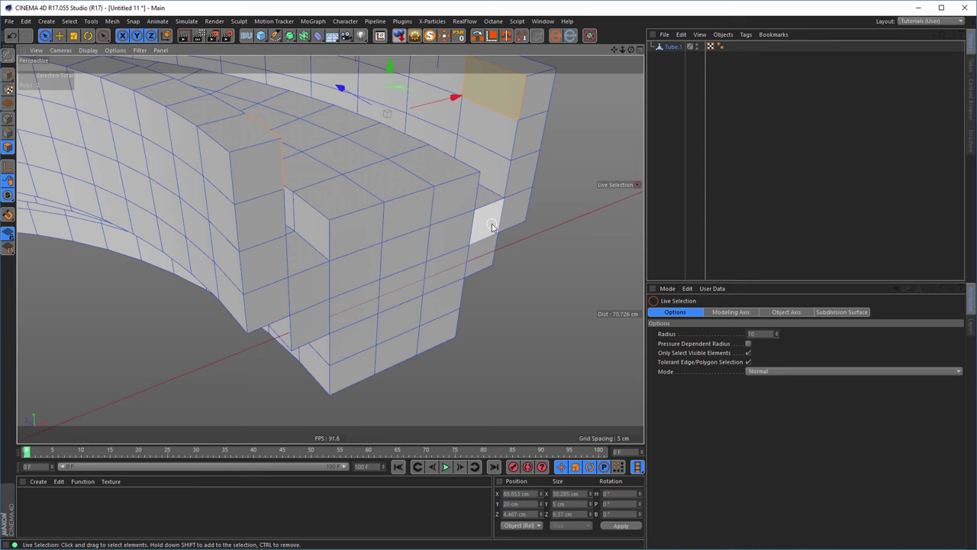
Step: Bridge the two wall-end polygons as a trial, then undo the bridge
{"action": "key", "text": "space"}
{"action": "left_click", "coordinate": [525, 81]}
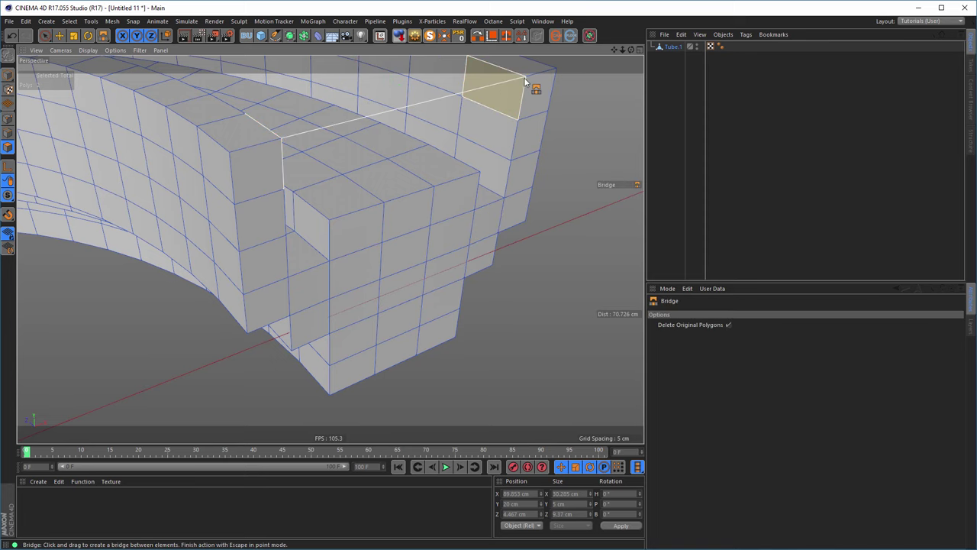
{"action": "left_click_drag", "start_coordinate": [291, 137], "coordinate": [249, 305]}
{"action": "scroll", "coordinate": [404, 160], "scroll_direction": "down", "scroll_amount": 3}
{"action": "scroll", "coordinate": [371, 292], "scroll_direction": "up", "scroll_amount": 8}
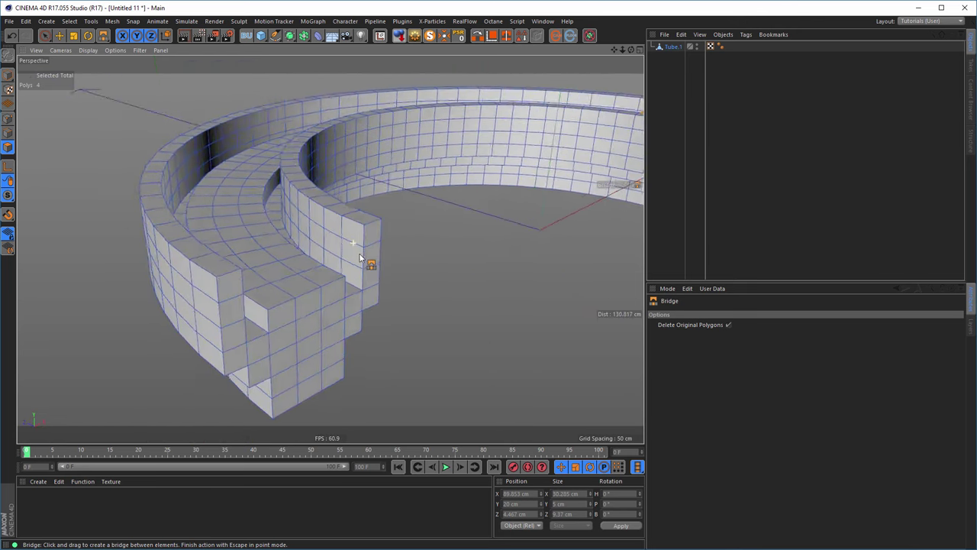
{"action": "left_click_drag", "start_coordinate": [359, 256], "coordinate": [344, 263], "text": "alt"}
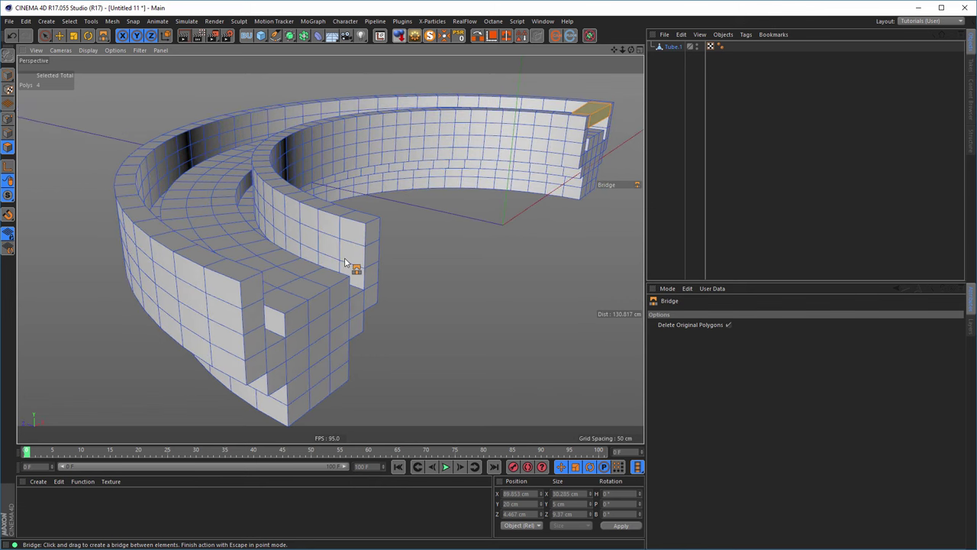
{"action": "scroll", "coordinate": [343, 255], "scroll_direction": "down", "scroll_amount": 7}
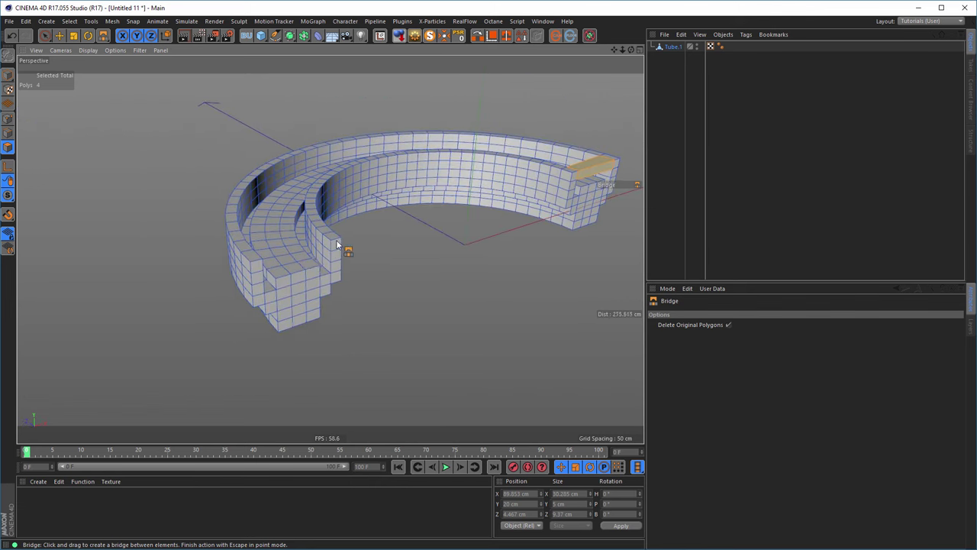
{"action": "left_click_drag", "start_coordinate": [336, 244], "coordinate": [401, 263], "text": "alt"}
{"action": "scroll", "coordinate": [401, 263], "scroll_direction": "up", "scroll_amount": 8}
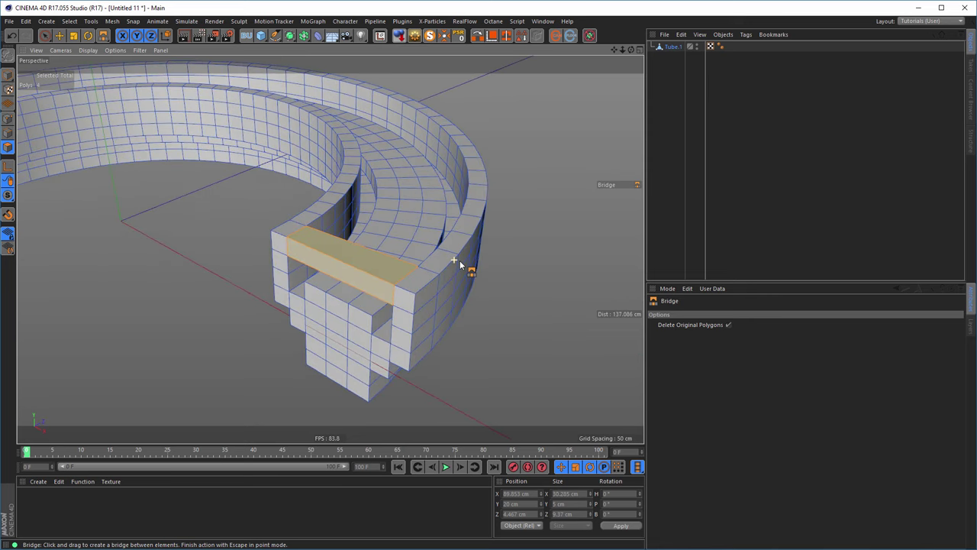
{"action": "key", "text": "ctrl+z"}
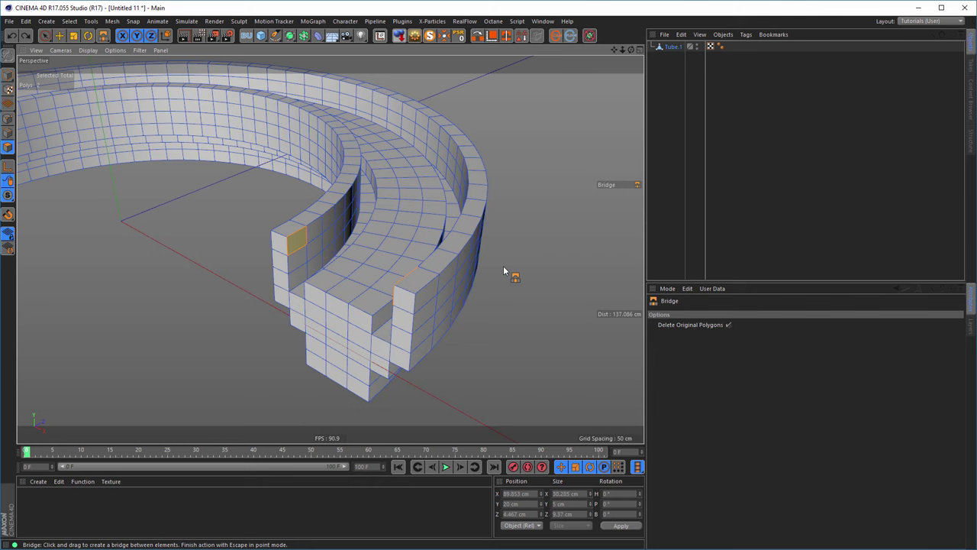
{"action": "left_click_drag", "start_coordinate": [436, 255], "coordinate": [373, 263], "text": "alt"}
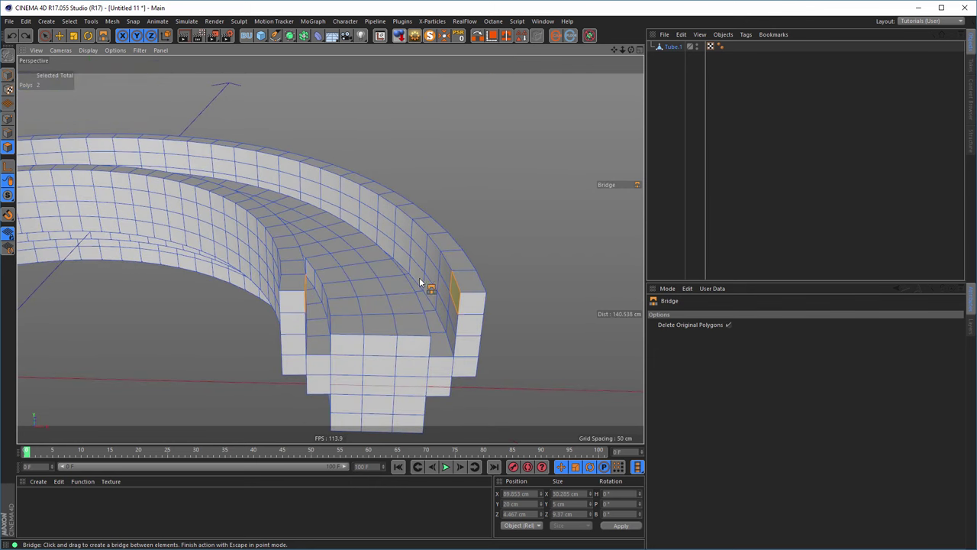
Step: Loop-select the outer and inner top rim loops, 72 polygons in total
{"action": "key", "text": "u"}
{"action": "key", "text": "l"}
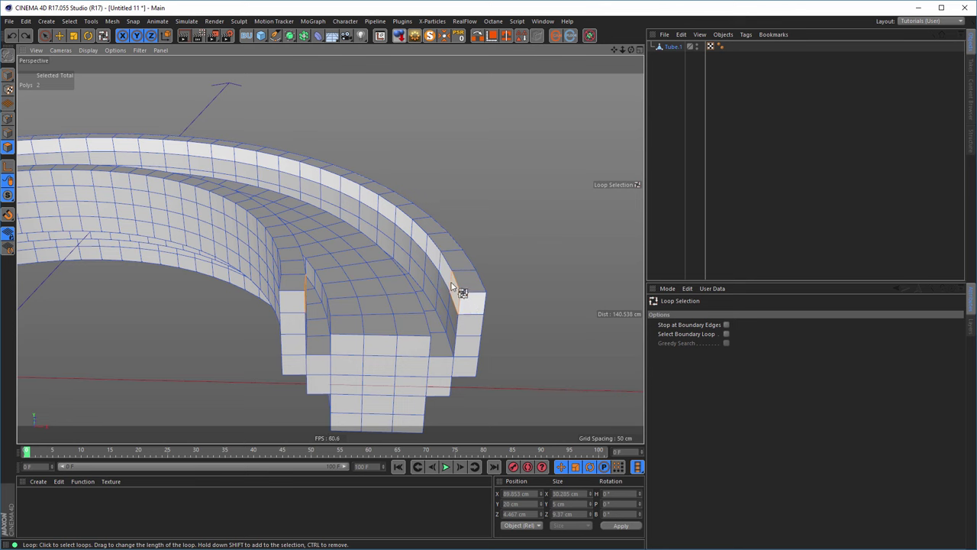
{"action": "left_click", "coordinate": [457, 288]}
{"action": "left_click_drag", "start_coordinate": [331, 300], "coordinate": [277, 288], "text": "alt"}
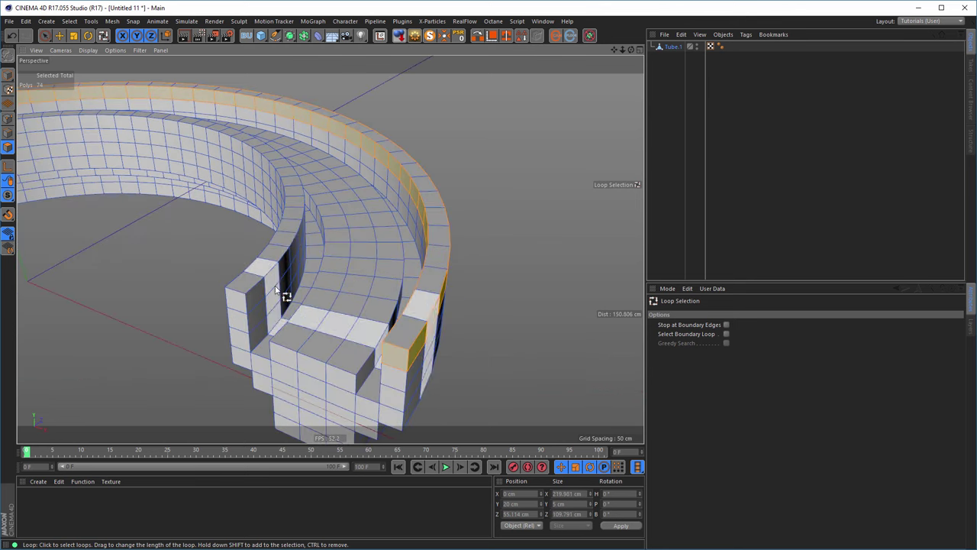
{"action": "left_click", "coordinate": [273, 286], "text": "shift"}
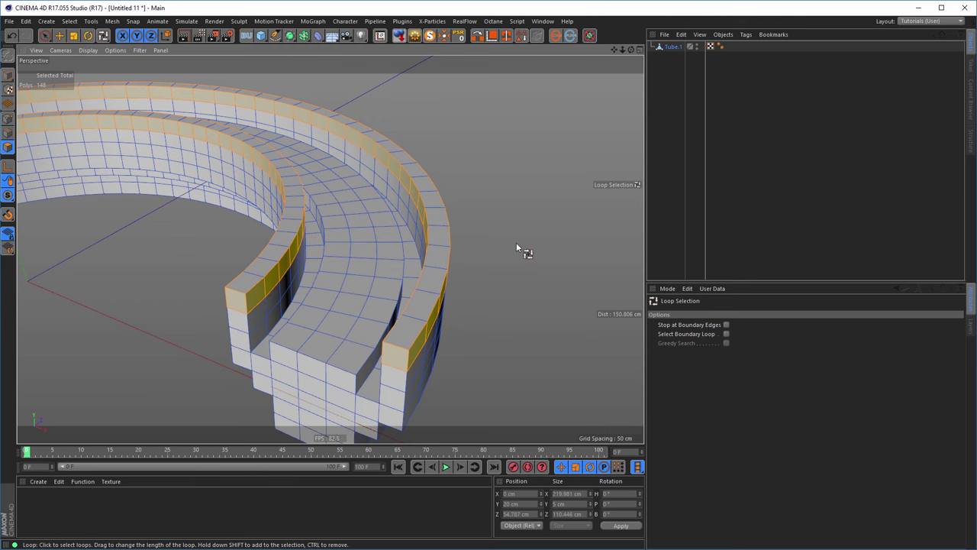
{"action": "key", "text": "u"}
{"action": "key", "text": "n"}
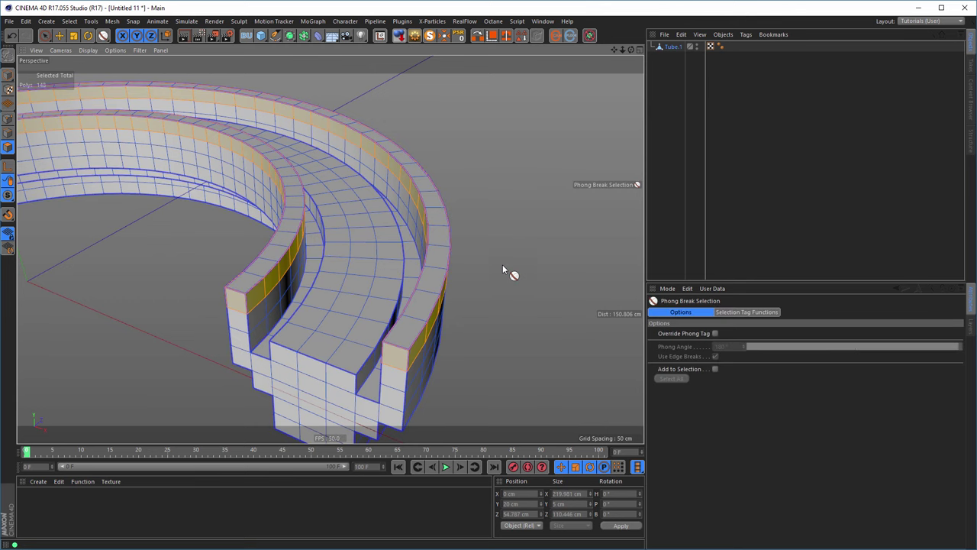
{"action": "left_click_drag", "start_coordinate": [503, 278], "coordinate": [425, 270], "text": "alt"}
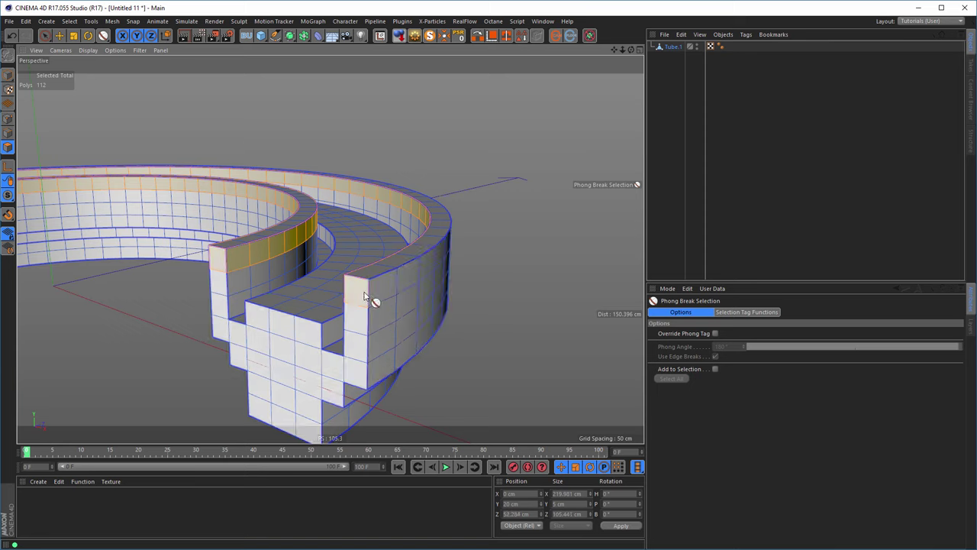
{"action": "left_click_drag", "start_coordinate": [365, 296], "coordinate": [409, 292], "text": "alt"}
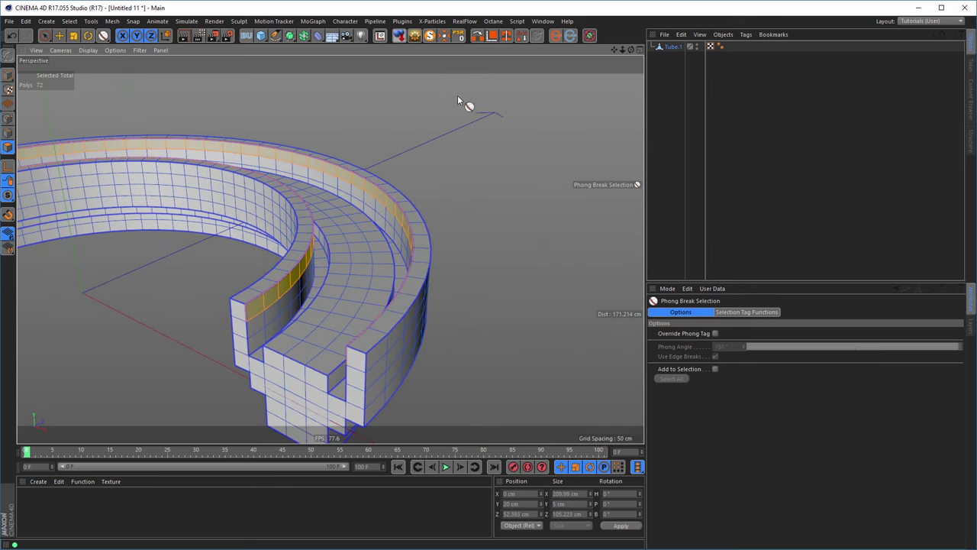
Step: Apply Select Alternately to the rim loops, keeping 36 alternating polygons selected
{"action": "left_click", "coordinate": [477, 36]}
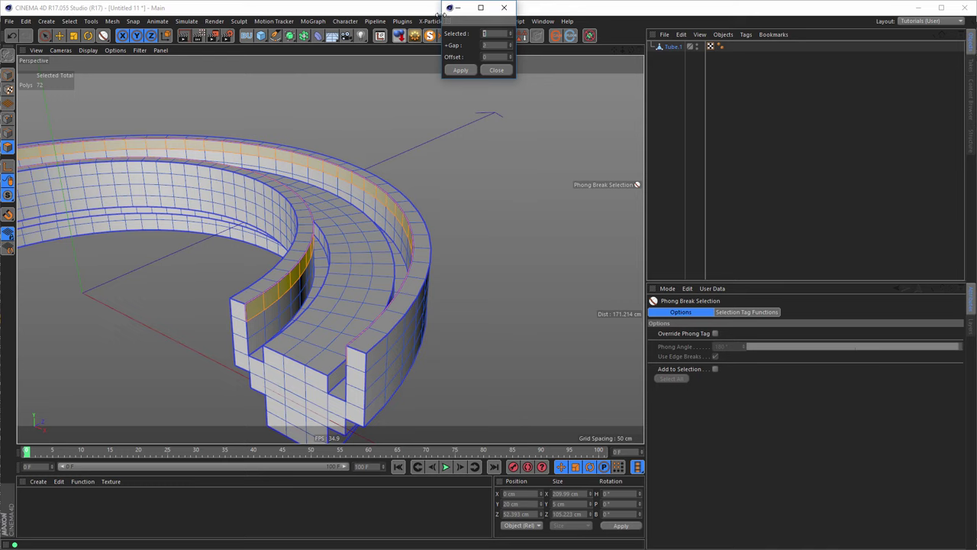
{"action": "left_click_drag", "start_coordinate": [440, 14], "coordinate": [558, 92]}
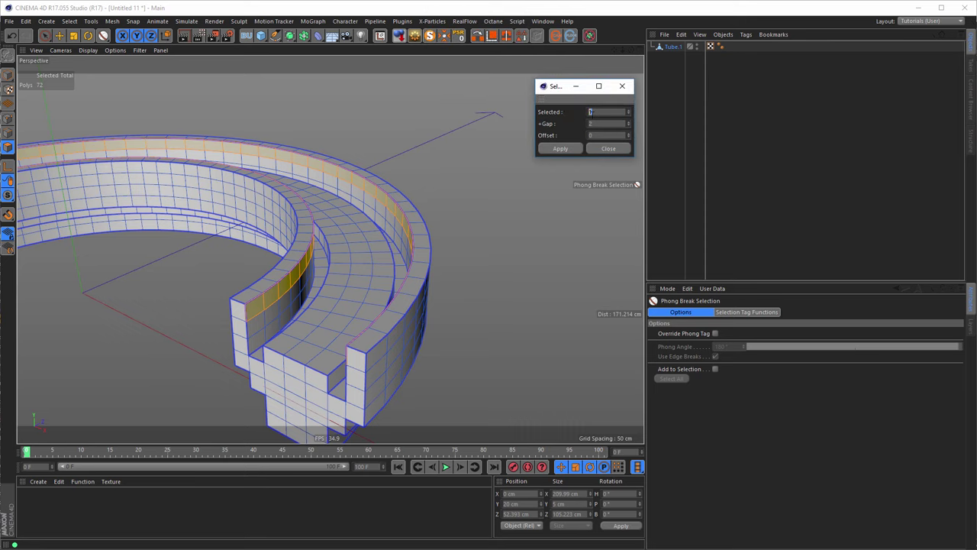
{"action": "left_click", "coordinate": [561, 149]}
{"action": "left_click_drag", "start_coordinate": [435, 243], "coordinate": [256, 172], "text": "alt"}
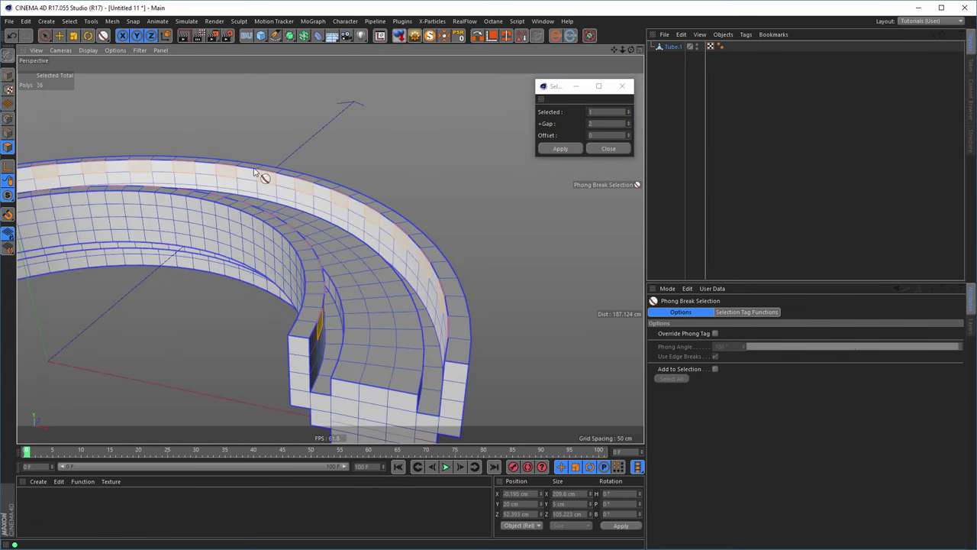
{"action": "left_click_drag", "start_coordinate": [383, 225], "coordinate": [290, 203], "text": "alt"}
{"action": "left_click", "coordinate": [622, 88]}
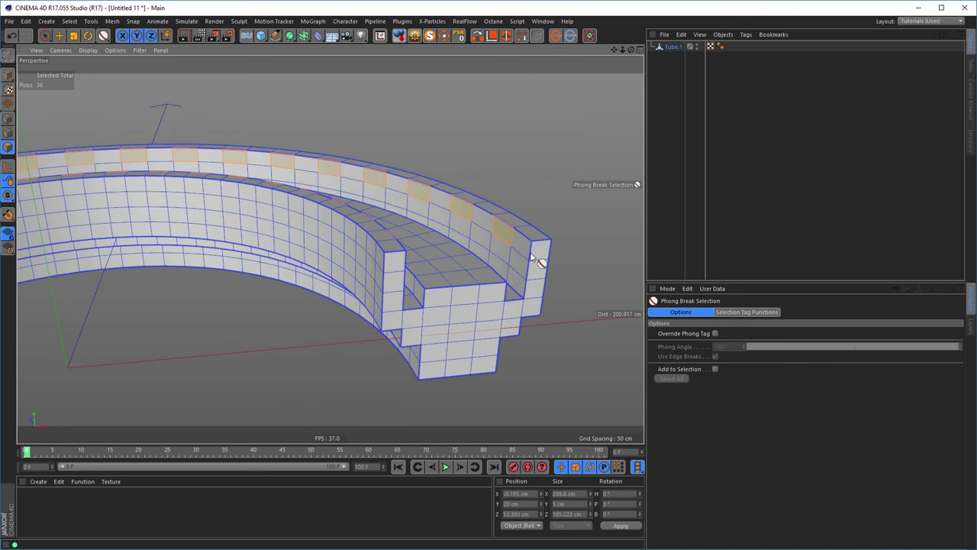
{"action": "left_click_drag", "start_coordinate": [539, 251], "coordinate": [505, 217], "text": "alt"}
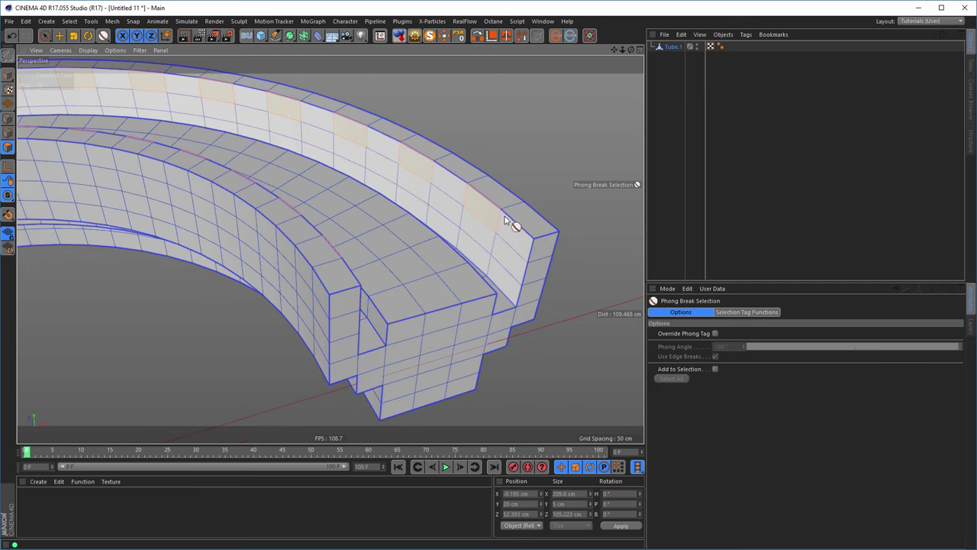
Step: Bridge the selected outer-wall top polygons across to the inner ring as spokes
{"action": "key", "text": "m"}
{"action": "key", "text": "b"}
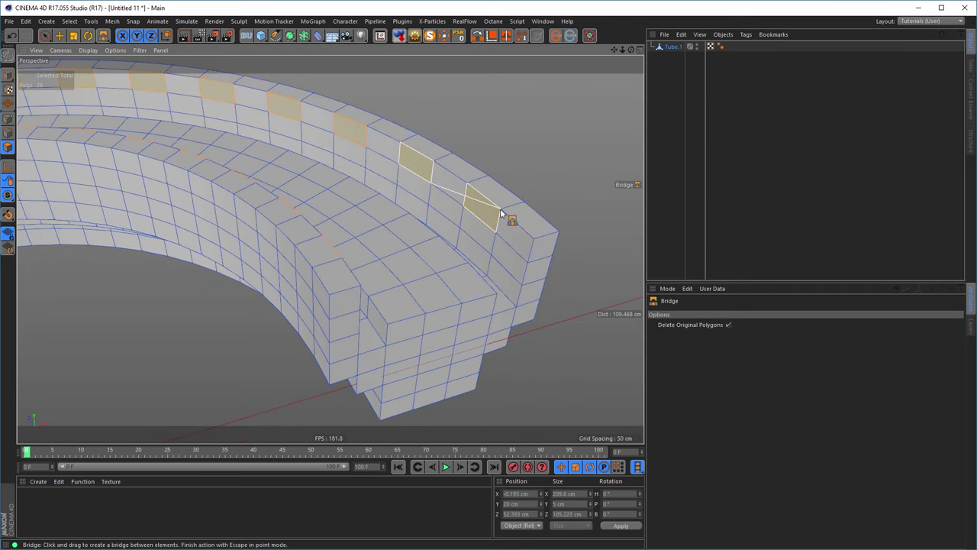
{"action": "left_click_drag", "start_coordinate": [503, 213], "coordinate": [356, 266]}
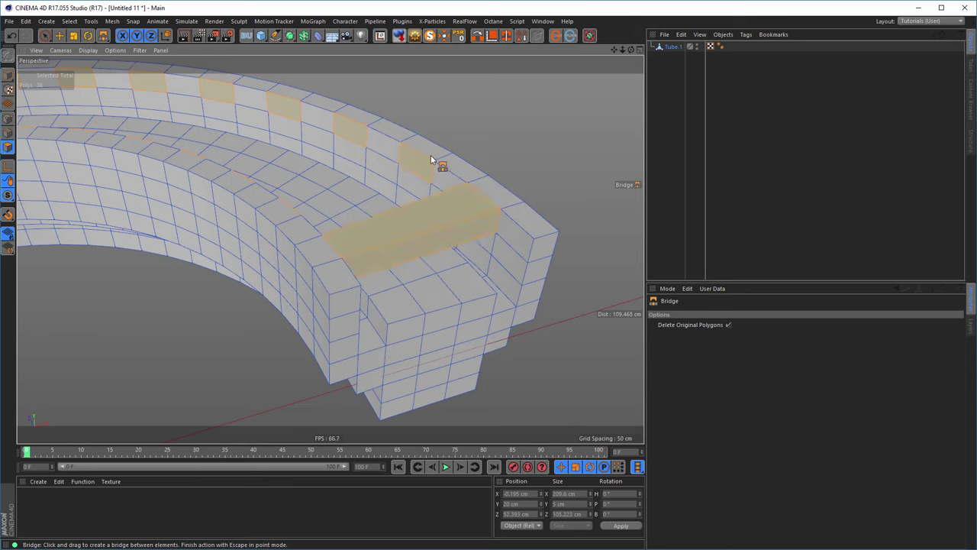
{"action": "left_click_drag", "start_coordinate": [436, 165], "coordinate": [314, 221]}
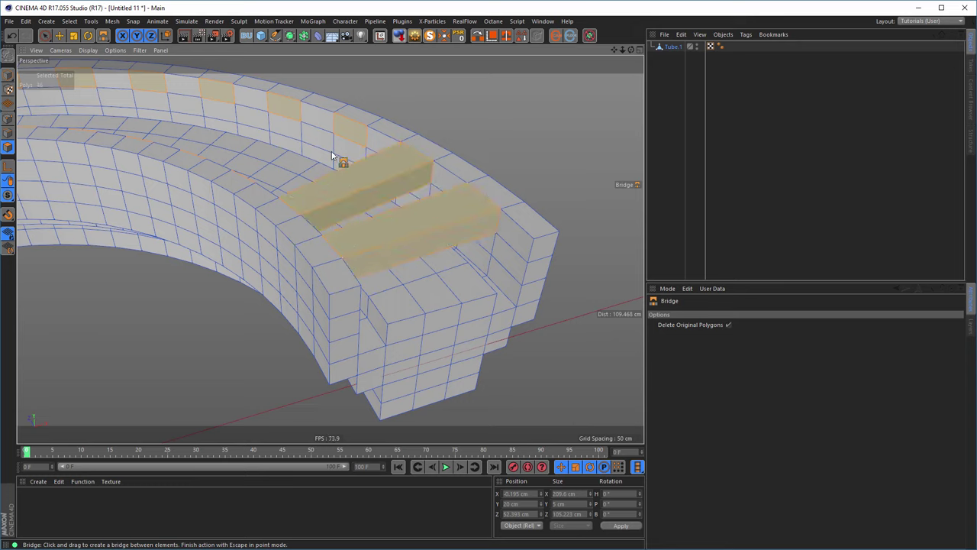
{"action": "left_click_drag", "start_coordinate": [359, 130], "coordinate": [264, 190]}
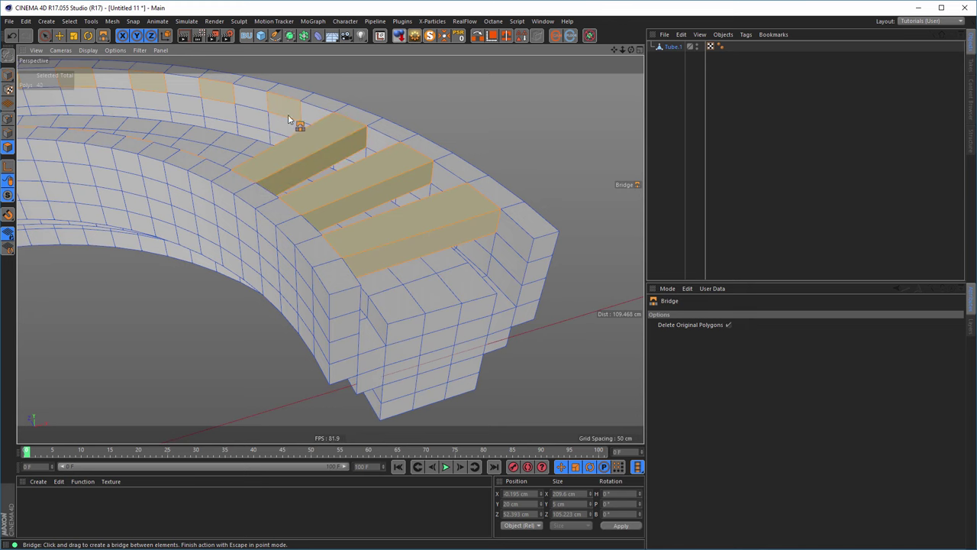
{"action": "left_click_drag", "start_coordinate": [299, 103], "coordinate": [387, 231]}
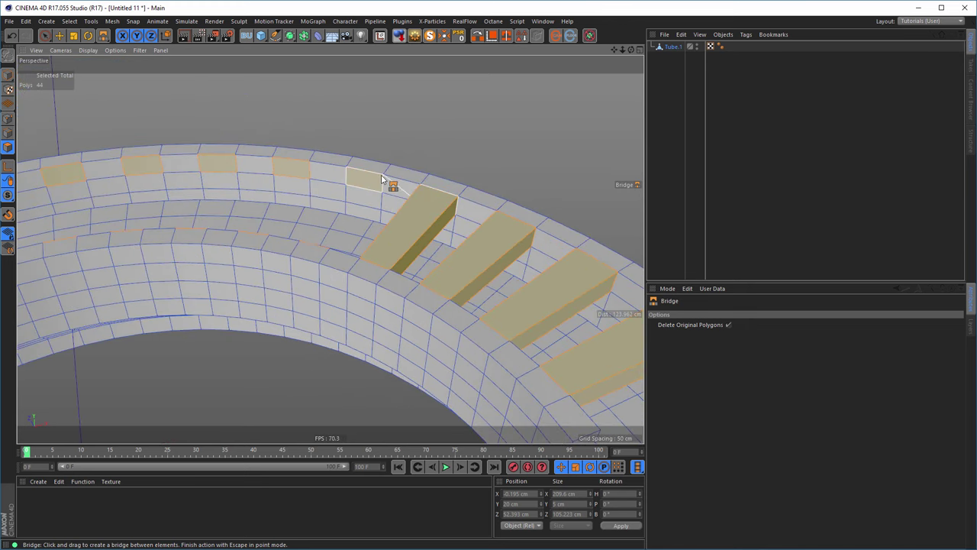
{"action": "left_click_drag", "start_coordinate": [384, 180], "coordinate": [338, 241]}
{"action": "left_click_drag", "start_coordinate": [310, 163], "coordinate": [281, 221]}
{"action": "left_click_drag", "start_coordinate": [229, 162], "coordinate": [197, 216]}
{"action": "left_click_drag", "start_coordinate": [161, 159], "coordinate": [126, 215]}
{"action": "left_click_drag", "start_coordinate": [82, 167], "coordinate": [338, 211]}
Step: Bridge the remaining left-wall polygons across the gap to the inner ring
{"action": "left_click_drag", "start_coordinate": [181, 252], "coordinate": [345, 255]}
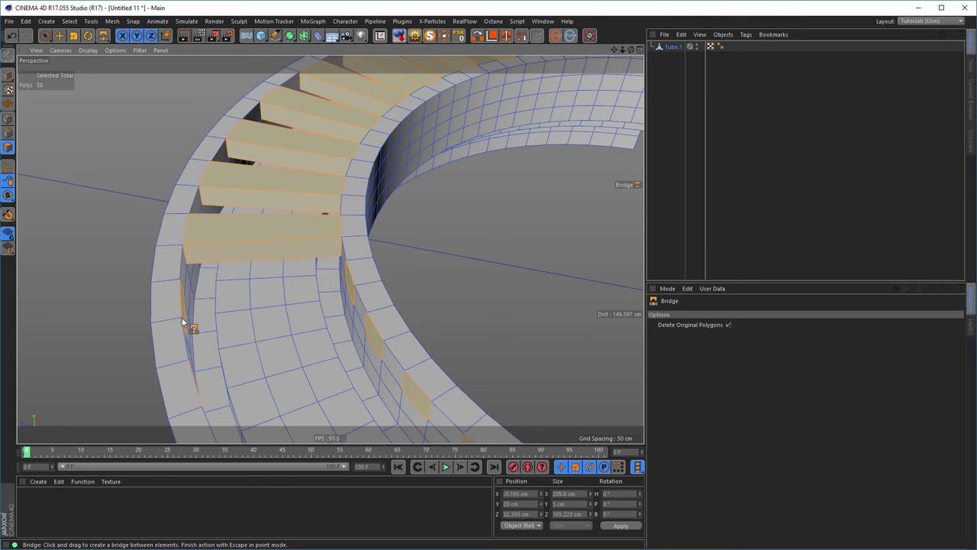
{"action": "left_click_drag", "start_coordinate": [182, 320], "coordinate": [354, 208]}
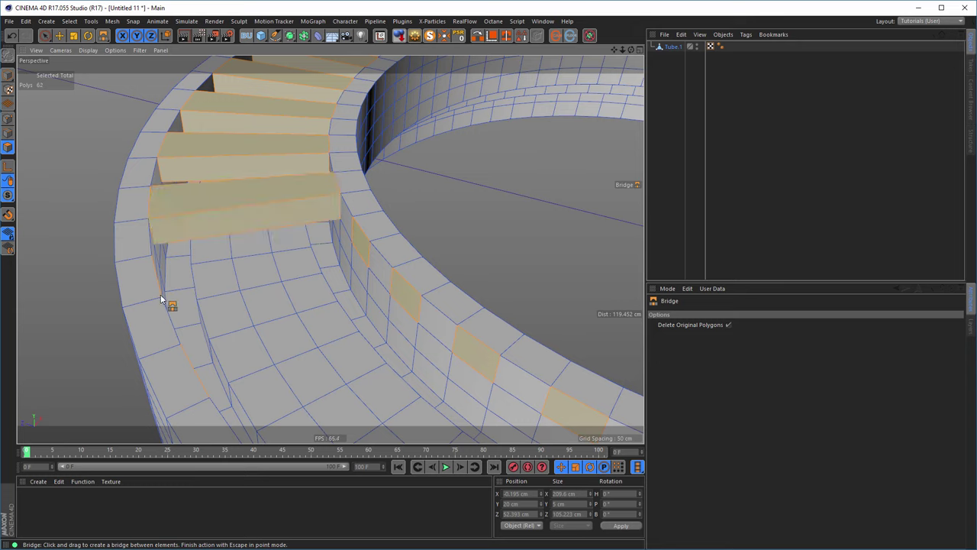
{"action": "left_click_drag", "start_coordinate": [162, 300], "coordinate": [366, 250]}
{"action": "left_click_drag", "start_coordinate": [365, 271], "coordinate": [266, 222], "text": "alt"}
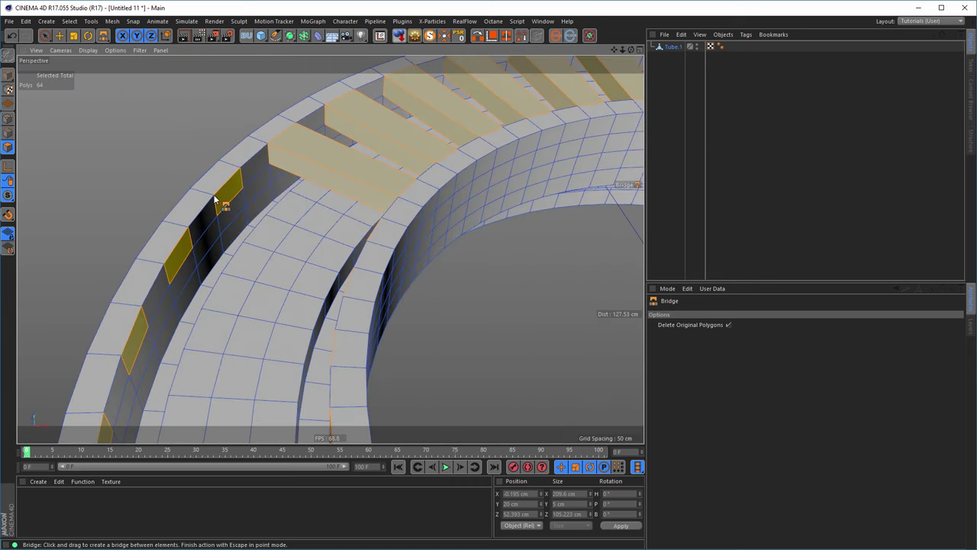
{"action": "left_click_drag", "start_coordinate": [216, 200], "coordinate": [372, 260]}
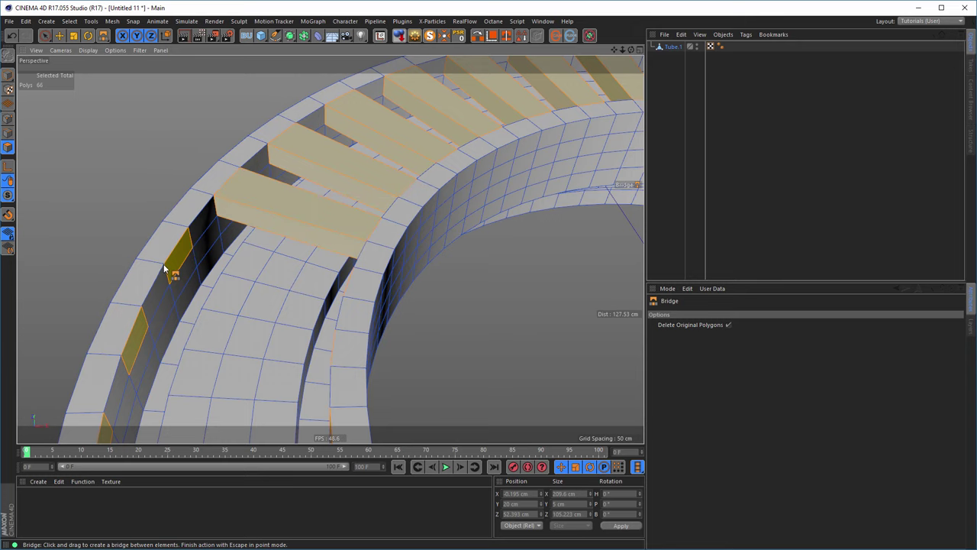
{"action": "left_click_drag", "start_coordinate": [165, 269], "coordinate": [345, 309]}
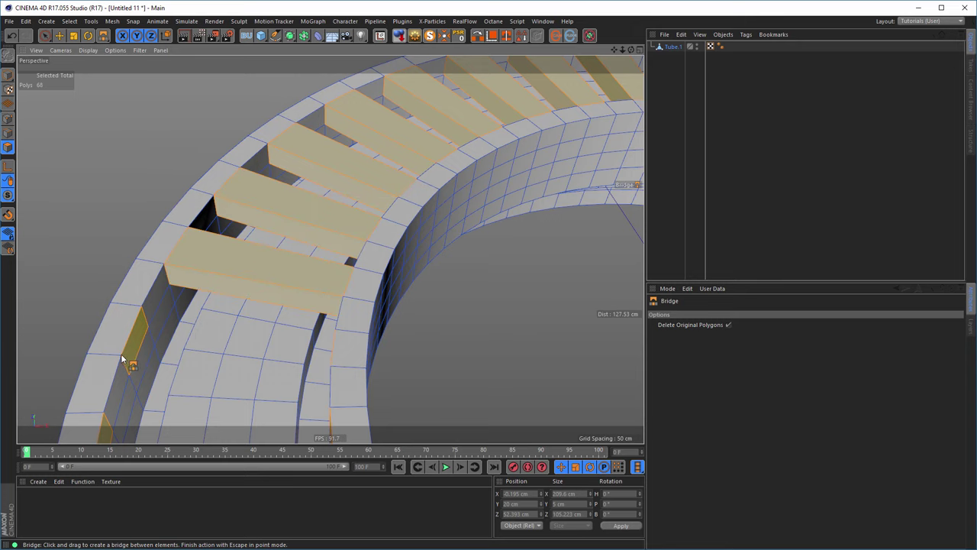
{"action": "left_click_drag", "start_coordinate": [125, 359], "coordinate": [333, 377]}
{"action": "left_click_drag", "start_coordinate": [334, 377], "coordinate": [325, 239], "text": "alt"}
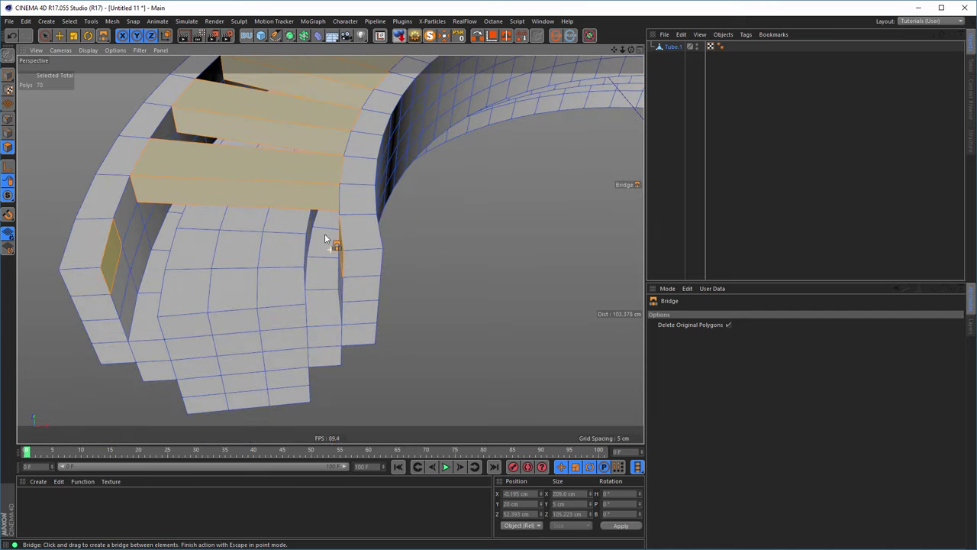
{"action": "left_click_drag", "start_coordinate": [102, 269], "coordinate": [343, 257]}
{"action": "scroll", "coordinate": [223, 284], "scroll_direction": "down", "scroll_amount": 5}
{"action": "left_click_drag", "start_coordinate": [223, 285], "coordinate": [557, 262], "text": "alt"}
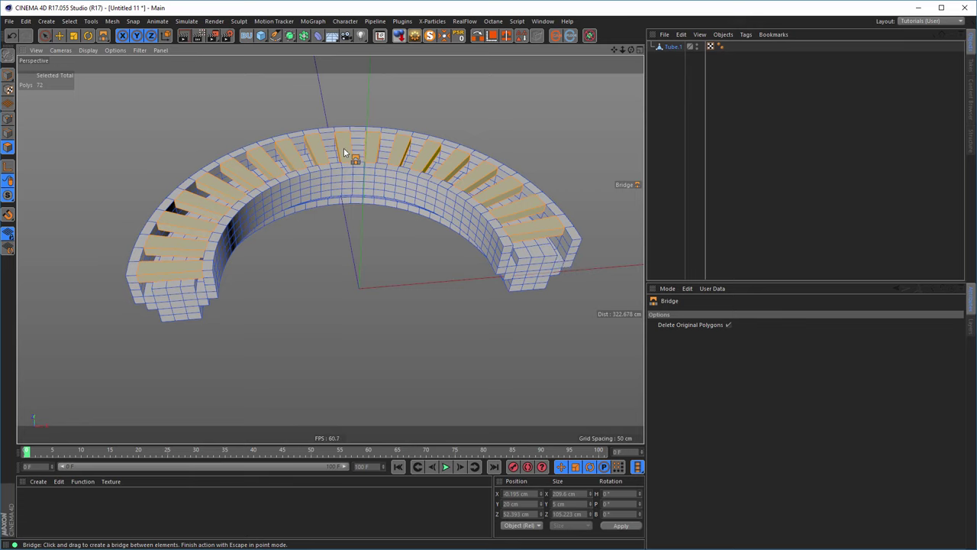
{"action": "left_click_drag", "start_coordinate": [350, 154], "coordinate": [456, 195], "text": "alt"}
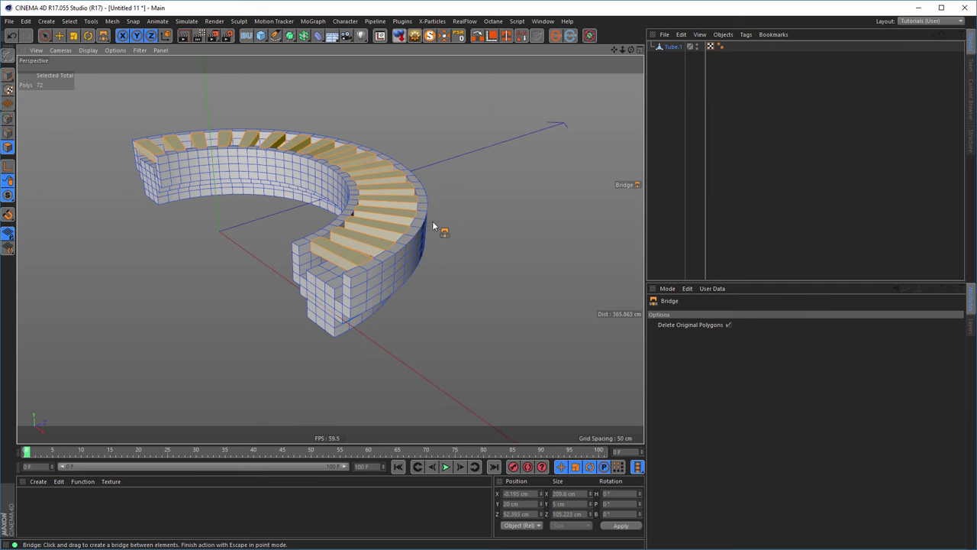
{"action": "scroll", "coordinate": [450, 277], "scroll_direction": "up", "scroll_amount": 5}
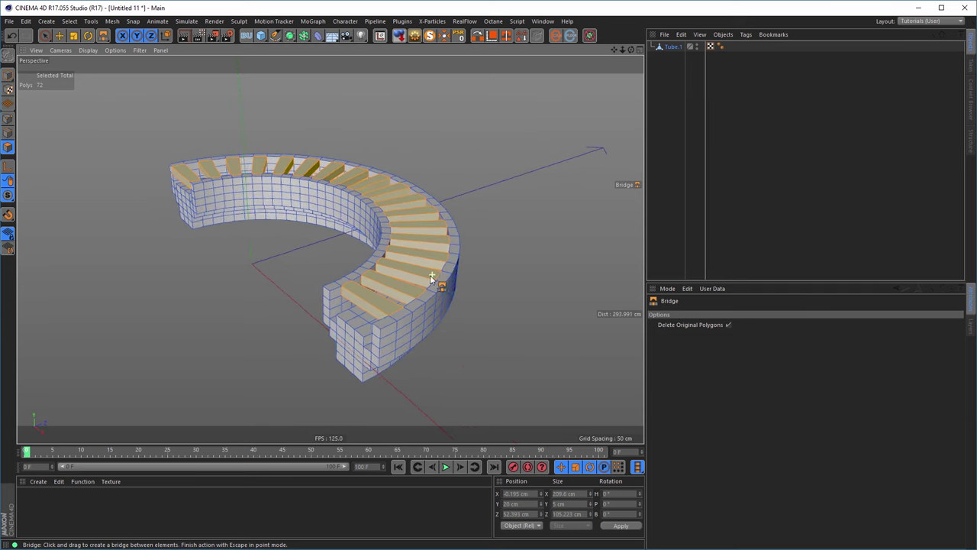
{"action": "left_click_drag", "start_coordinate": [431, 279], "coordinate": [519, 279], "text": "alt"}
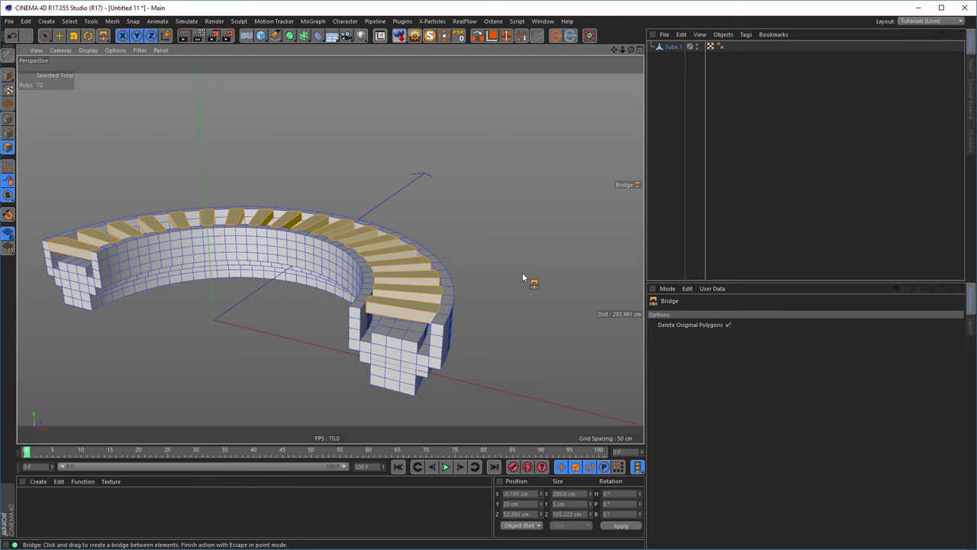
{"action": "left_click_drag", "start_coordinate": [522, 273], "coordinate": [483, 279], "text": "alt"}
{"action": "left_click_drag", "start_coordinate": [413, 306], "coordinate": [440, 307], "text": "alt"}
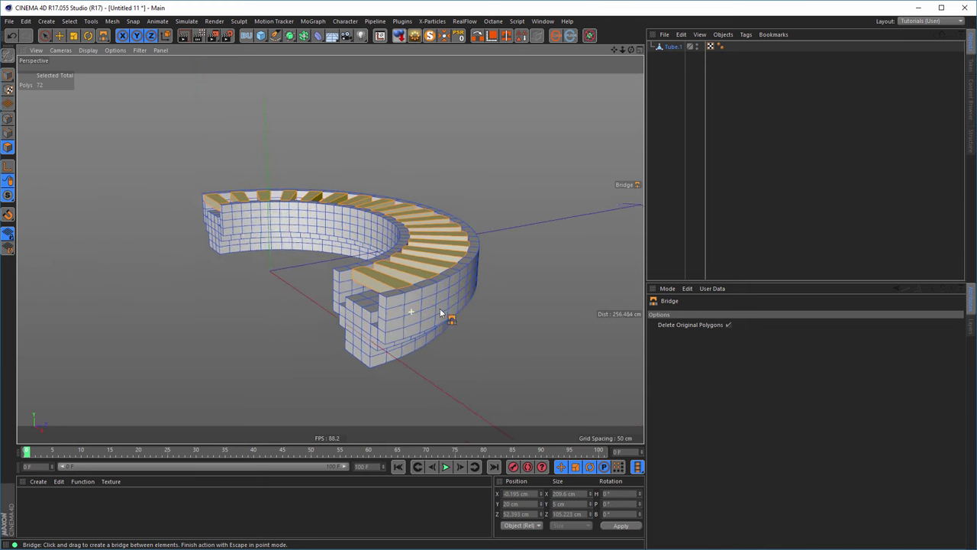
{"action": "scroll", "coordinate": [450, 308], "scroll_direction": "up", "scroll_amount": 5}
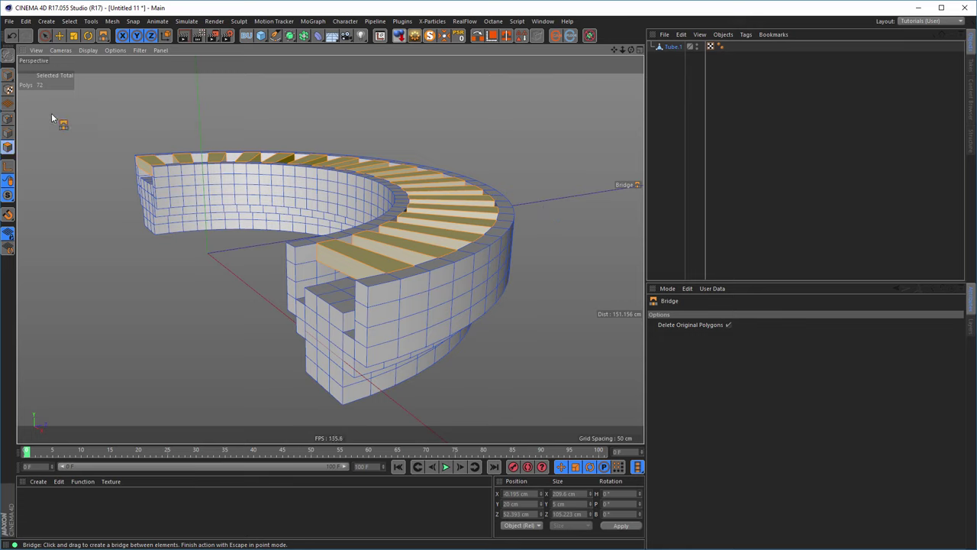
Step: Clear the selection, then run Random selection with Quantity unchecked to pick 668 polygons
{"action": "left_click", "coordinate": [44, 35]}
{"action": "left_click", "coordinate": [87, 236]}
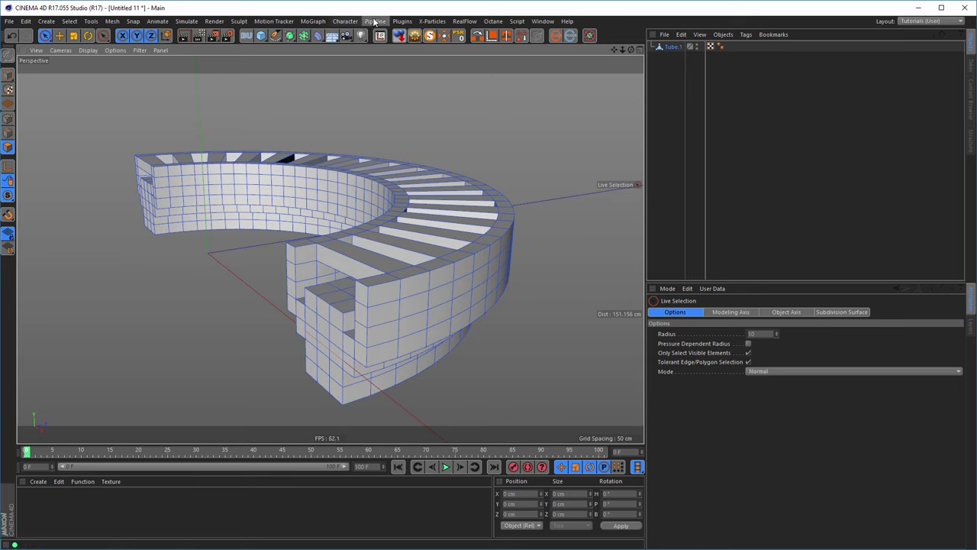
{"action": "left_click", "coordinate": [410, 22]}
{"action": "mouse_move", "coordinate": [416, 112]}
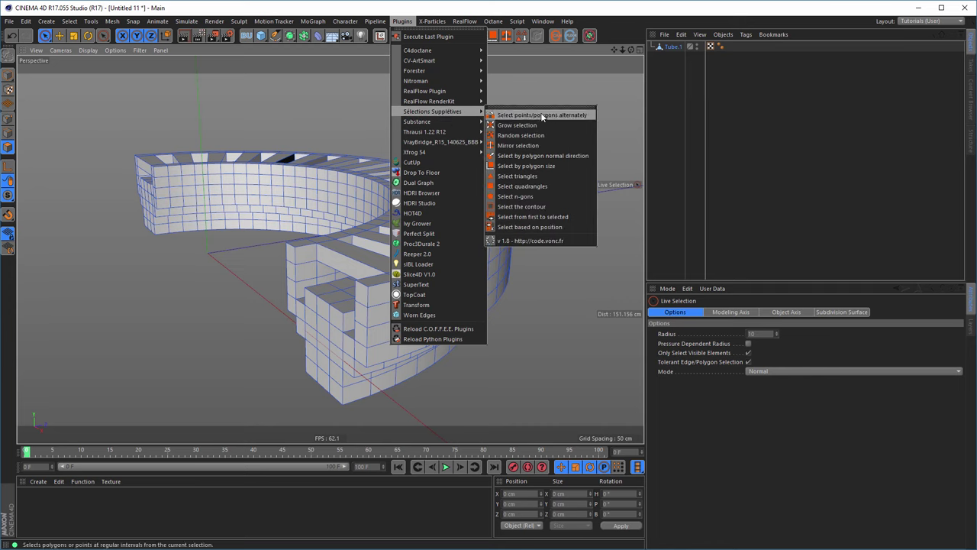
{"action": "left_click", "coordinate": [525, 136]}
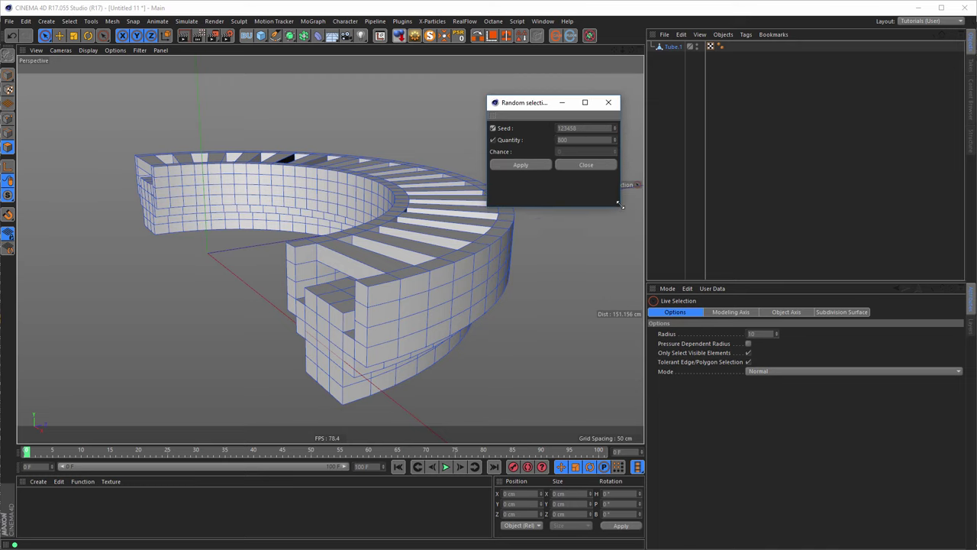
{"action": "left_click_drag", "start_coordinate": [535, 107], "coordinate": [613, 77]}
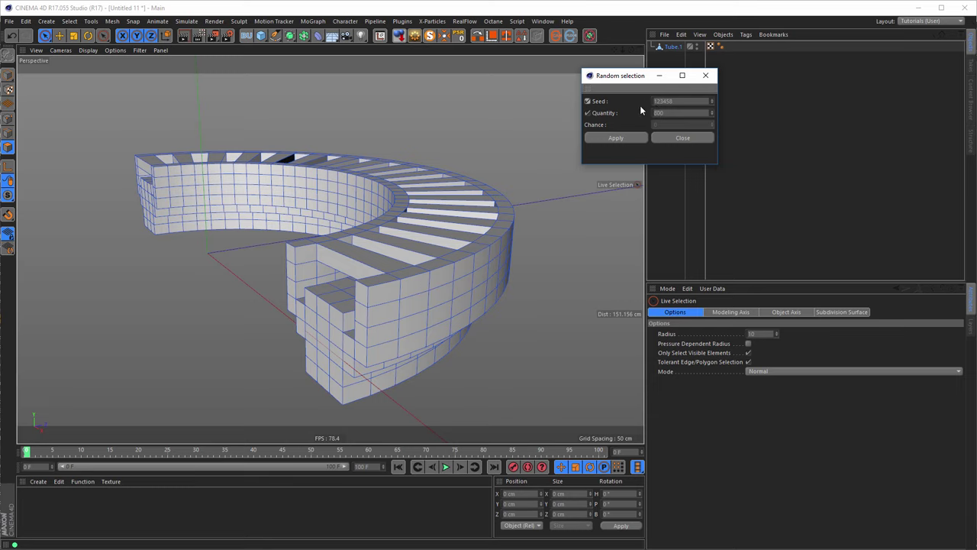
{"action": "left_click", "coordinate": [588, 113]}
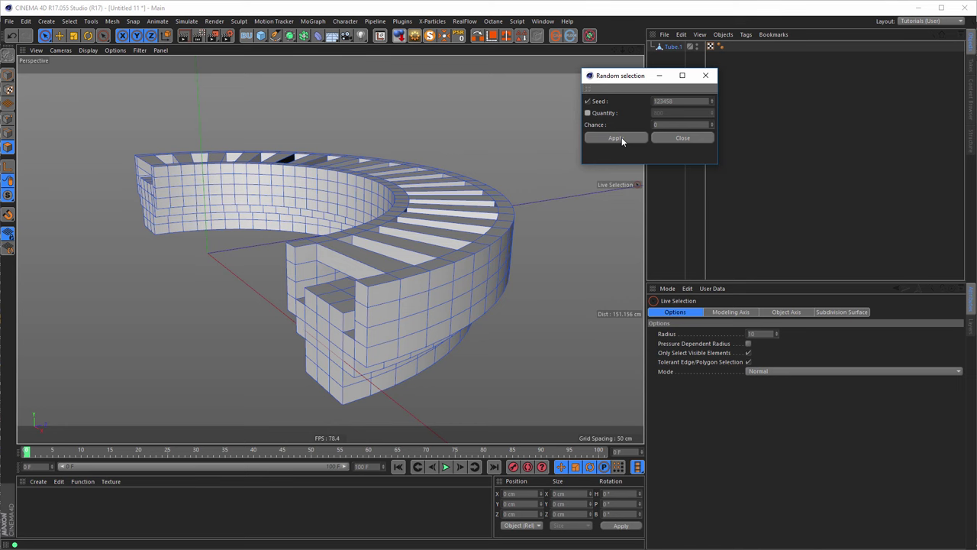
{"action": "left_click", "coordinate": [620, 138]}
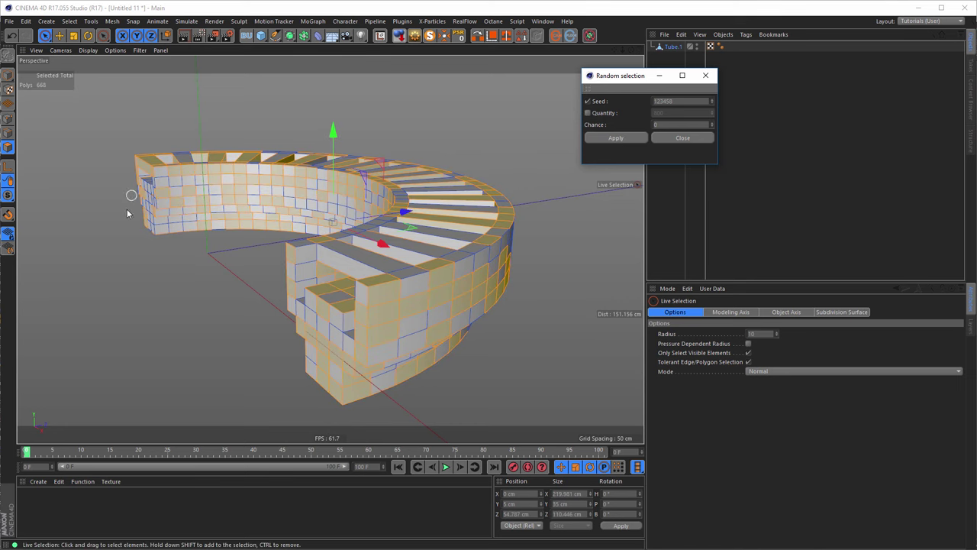
{"action": "left_click_drag", "start_coordinate": [477, 278], "coordinate": [451, 264], "text": "alt"}
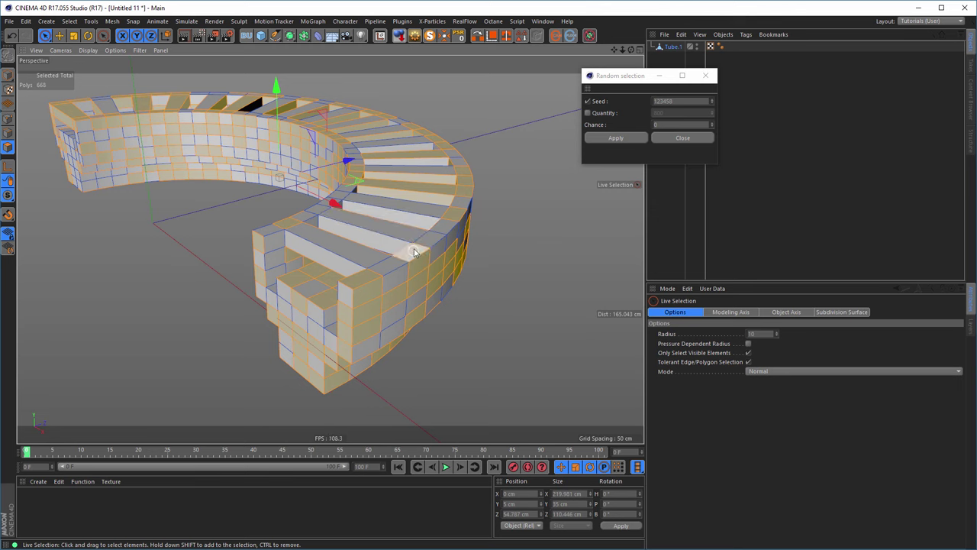
{"action": "mouse_move", "coordinate": [411, 263]}
{"action": "left_mouse_down", "text": "alt"}
{"action": "mouse_move", "coordinate": [453, 257]}
{"action": "mouse_move", "coordinate": [419, 250]}
{"action": "mouse_move", "coordinate": [426, 253]}
{"action": "left_mouse_up", "text": "alt"}
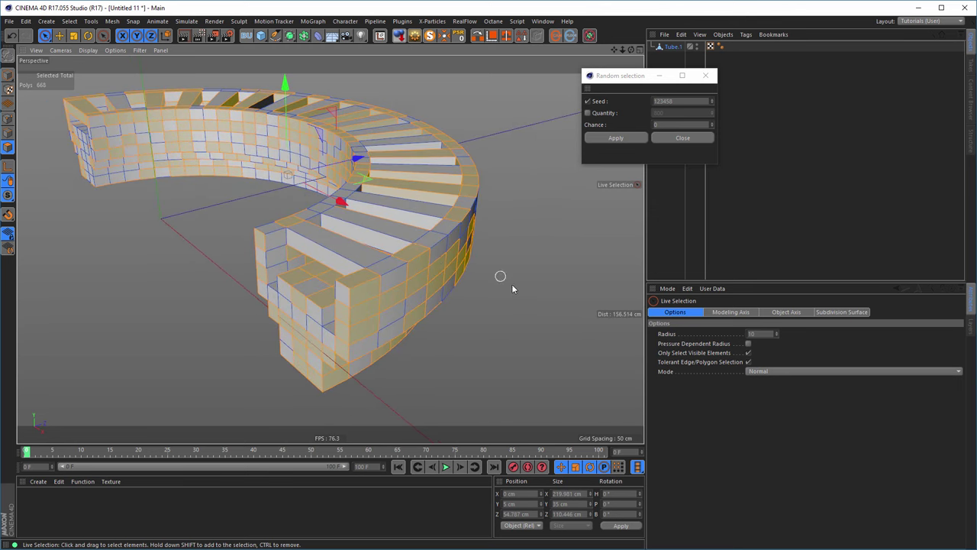
Step: Pick the ring's top faces with Phong Break Selection
{"action": "key", "text": "u"}
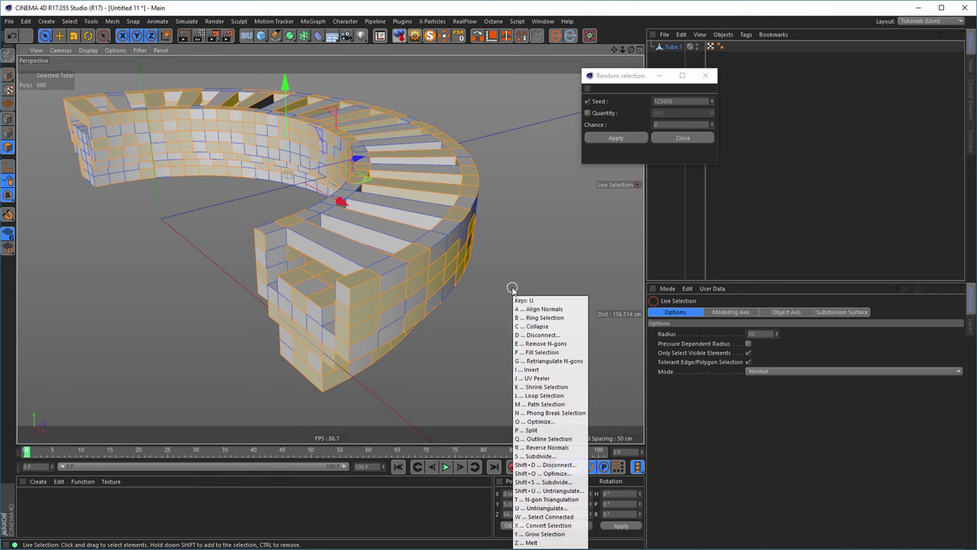
{"action": "key", "text": "n"}
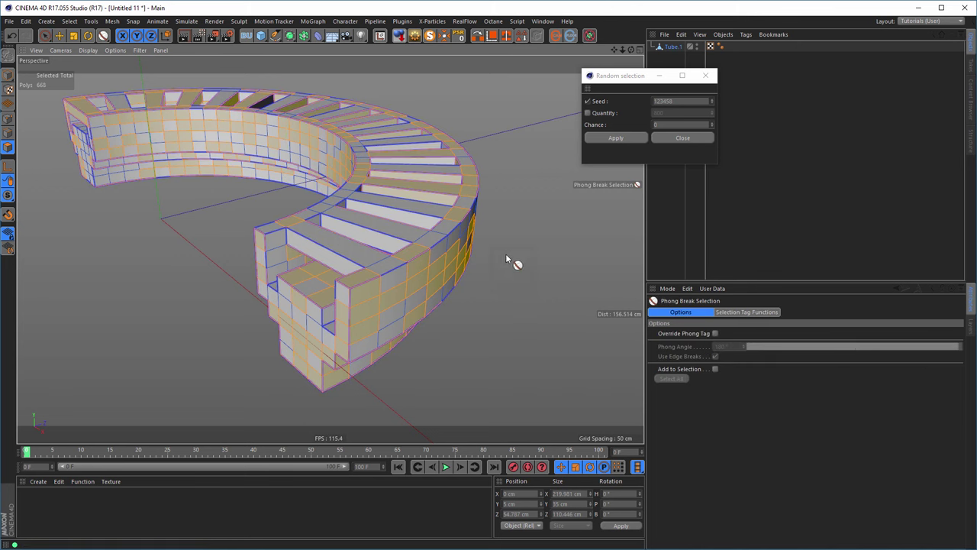
{"action": "left_click", "coordinate": [461, 216]}
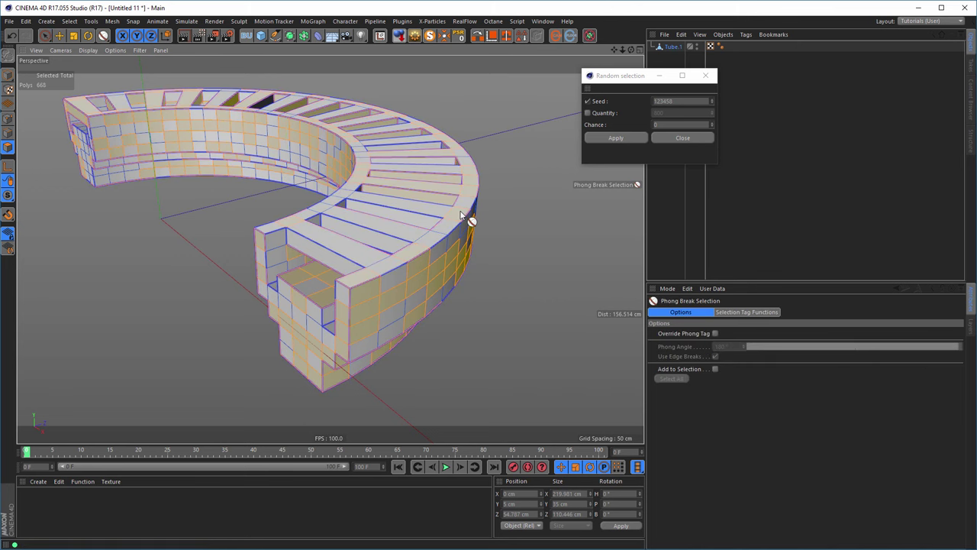
{"action": "left_click", "coordinate": [469, 218]}
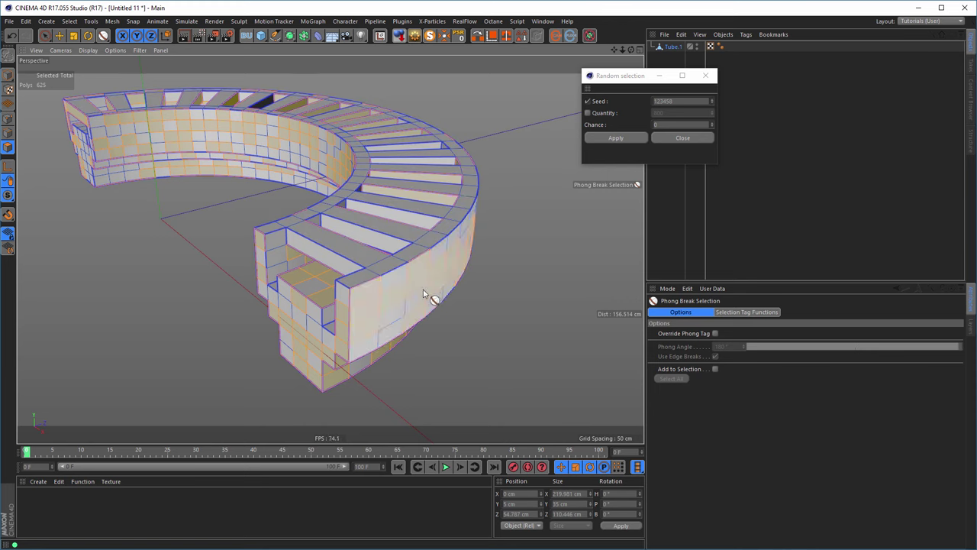
{"action": "mouse_move", "coordinate": [430, 296]}
{"action": "left_mouse_down", "text": "alt"}
{"action": "mouse_move", "coordinate": [378, 283]}
{"action": "mouse_move", "coordinate": [371, 297]}
{"action": "mouse_move", "coordinate": [351, 277]}
{"action": "mouse_move", "coordinate": [293, 277]}
{"action": "mouse_move", "coordinate": [312, 301]}
{"action": "mouse_move", "coordinate": [287, 300]}
{"action": "mouse_move", "coordinate": [356, 313]}
{"action": "mouse_move", "coordinate": [260, 305]}
{"action": "left_mouse_up", "text": "alt"}
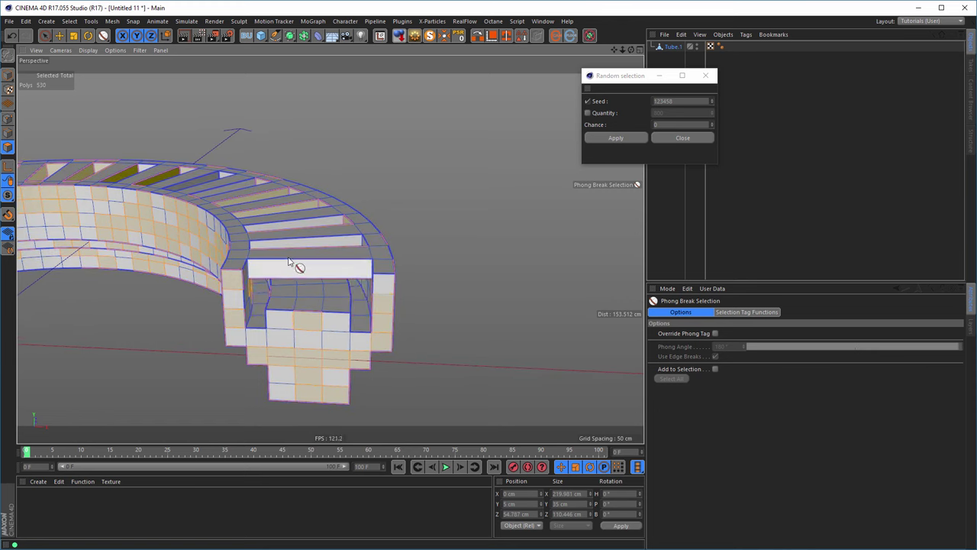
{"action": "mouse_move", "coordinate": [299, 267]}
{"action": "left_mouse_down", "text": "alt"}
{"action": "mouse_move", "coordinate": [313, 258]}
{"action": "mouse_move", "coordinate": [284, 322]}
{"action": "mouse_move", "coordinate": [257, 284]}
{"action": "mouse_move", "coordinate": [320, 310]}
{"action": "mouse_move", "coordinate": [427, 316]}
{"action": "mouse_move", "coordinate": [451, 261]}
{"action": "mouse_move", "coordinate": [449, 253]}
{"action": "mouse_move", "coordinate": [436, 299]}
{"action": "mouse_move", "coordinate": [384, 288]}
{"action": "mouse_move", "coordinate": [388, 255]}
{"action": "mouse_move", "coordinate": [349, 191]}
{"action": "mouse_move", "coordinate": [313, 298]}
{"action": "mouse_move", "coordinate": [323, 226]}
{"action": "mouse_move", "coordinate": [308, 243]}
{"action": "left_mouse_up", "text": "alt"}
{"action": "scroll", "coordinate": [308, 242], "scroll_direction": "up", "scroll_amount": 5}
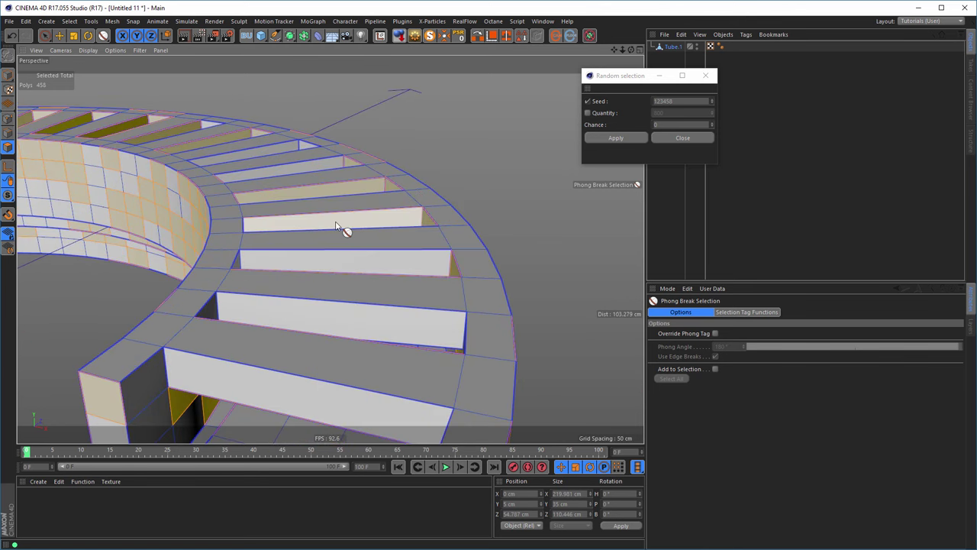
Step: Deselect six spoke faces from the random selection
{"action": "left_click", "coordinate": [336, 226], "text": "ctrl"}
{"action": "left_click_drag", "start_coordinate": [322, 197], "coordinate": [277, 319], "text": "alt"}
{"action": "left_click", "coordinate": [295, 257], "text": "ctrl"}
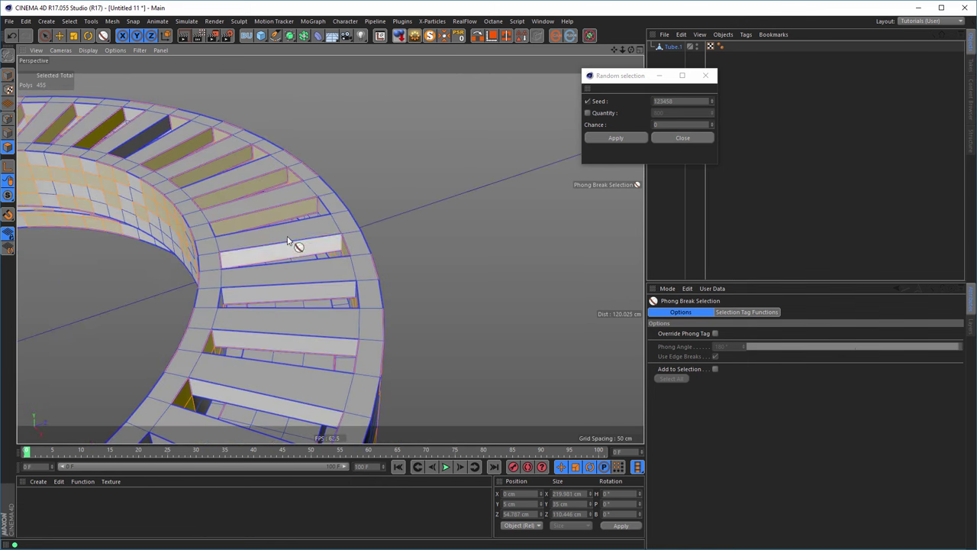
{"action": "left_click", "coordinate": [277, 216], "text": "ctrl"}
{"action": "left_click", "coordinate": [253, 194], "text": "ctrl"}
{"action": "left_click", "coordinate": [229, 176], "text": "ctrl"}
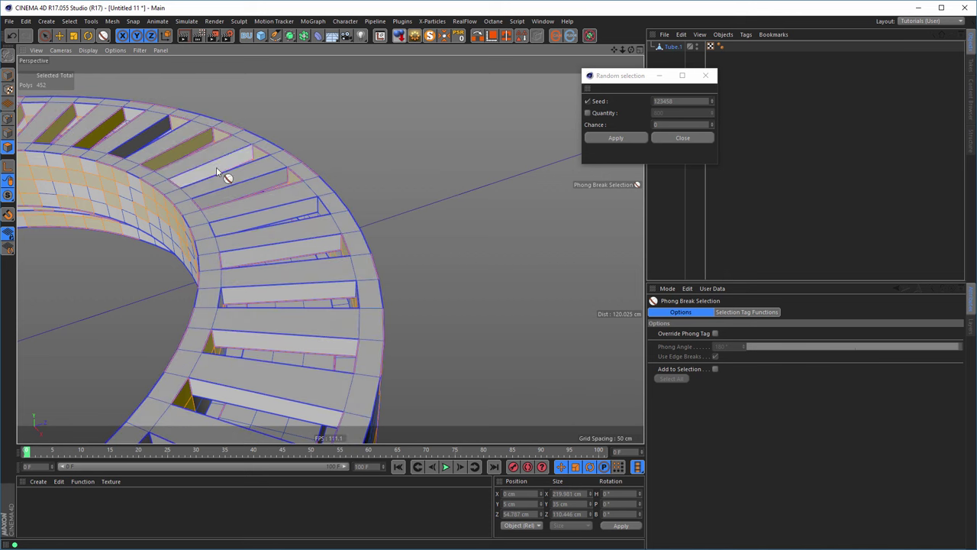
{"action": "left_click", "coordinate": [191, 158], "text": "ctrl"}
Step: Deselect two more spoke faces and review the ring from the front-top
{"action": "left_click_drag", "start_coordinate": [205, 180], "coordinate": [124, 175], "text": "alt"}
{"action": "left_click", "coordinate": [193, 158], "text": "ctrl"}
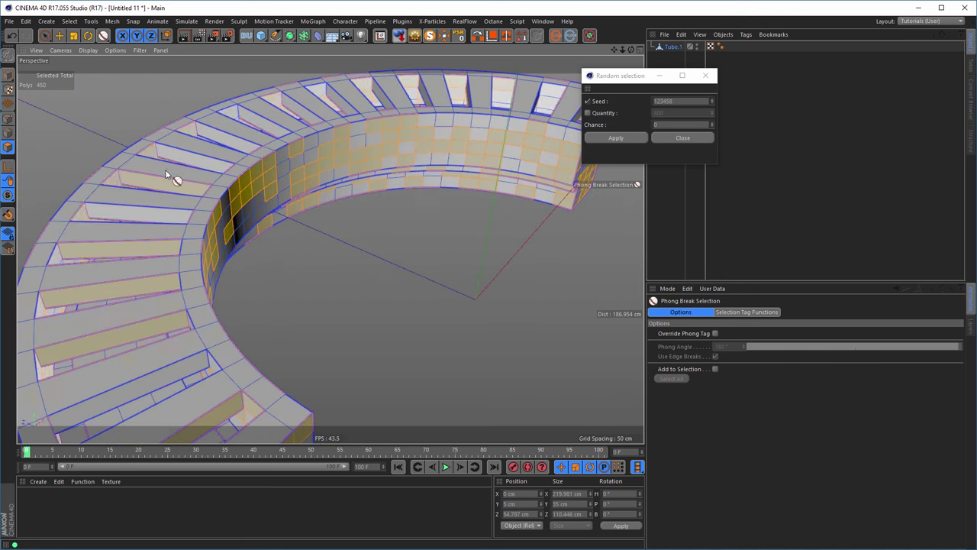
{"action": "left_click", "coordinate": [161, 188], "text": "ctrl"}
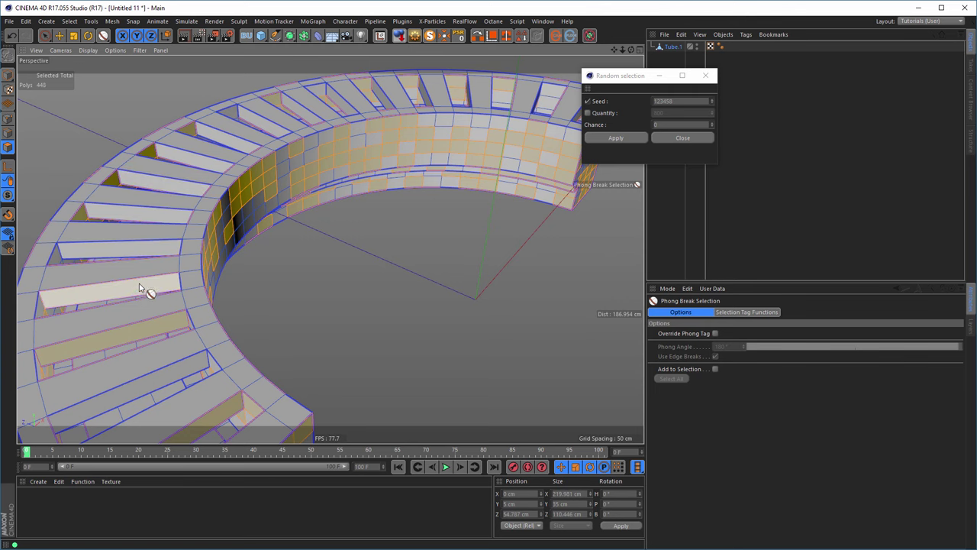
{"action": "left_click_drag", "start_coordinate": [132, 293], "coordinate": [236, 231], "text": "alt"}
{"action": "left_click_drag", "start_coordinate": [213, 262], "coordinate": [512, 332], "text": "alt"}
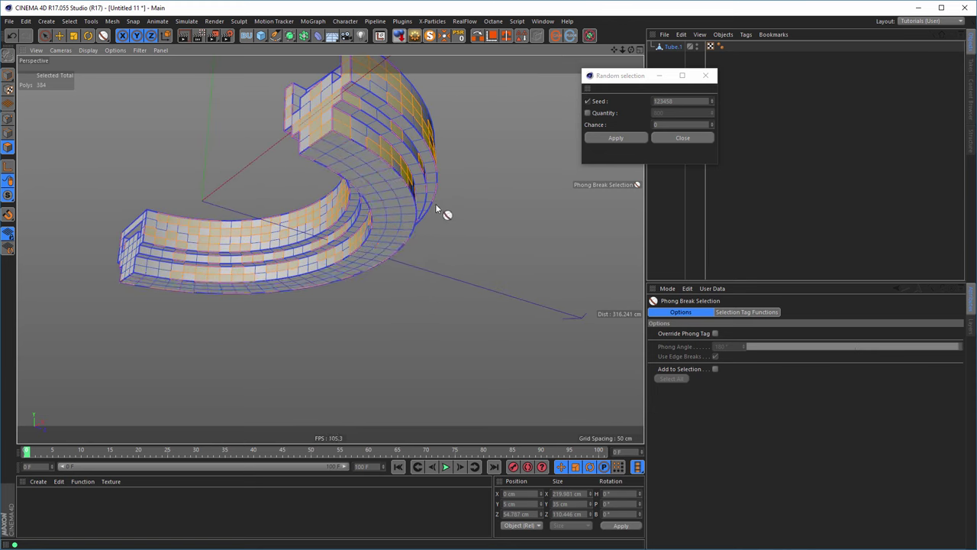
{"action": "left_click_drag", "start_coordinate": [441, 212], "coordinate": [382, 237], "text": "alt"}
Step: Close the Random selection dialog and store the 384 faces as a polygon selection tag
{"action": "left_click", "coordinate": [705, 75]}
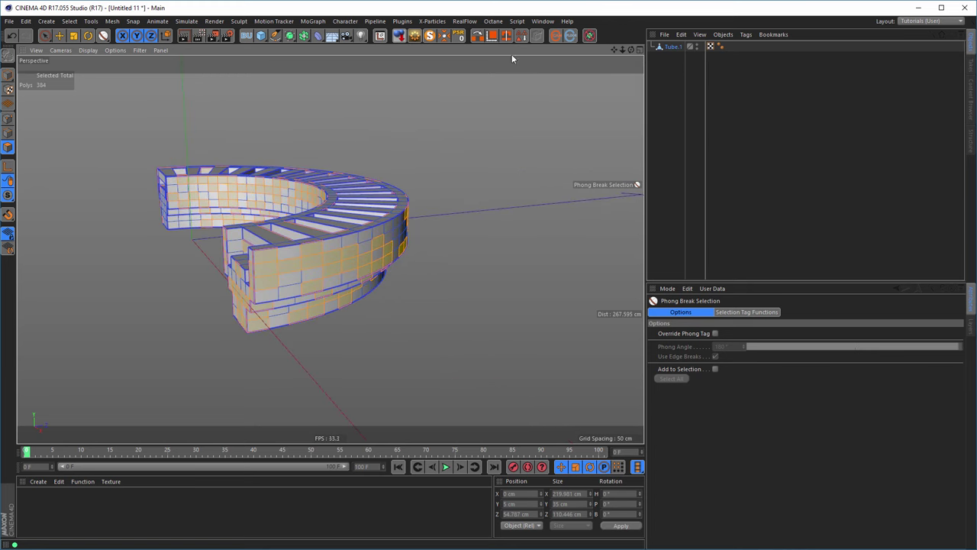
{"action": "left_click", "coordinate": [521, 37]}
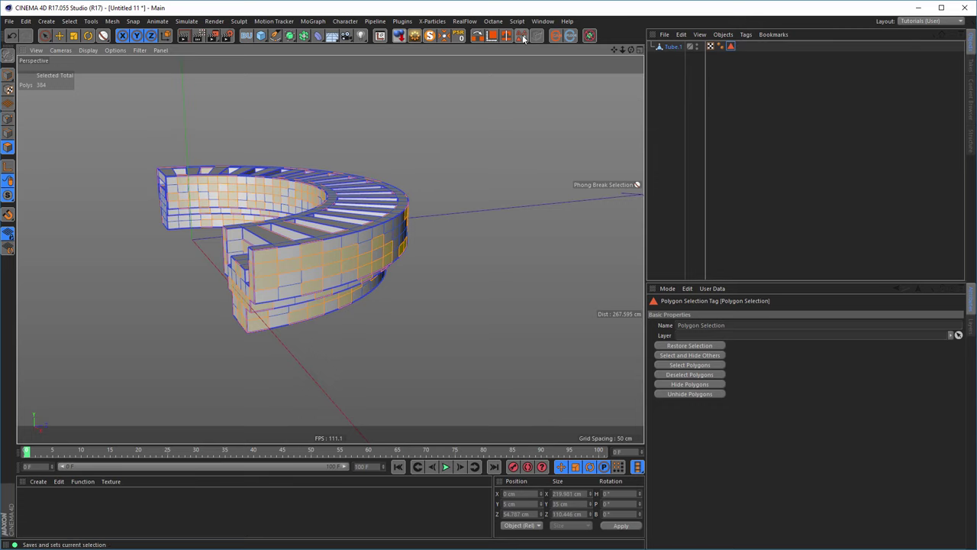
{"action": "left_click", "coordinate": [113, 21]}
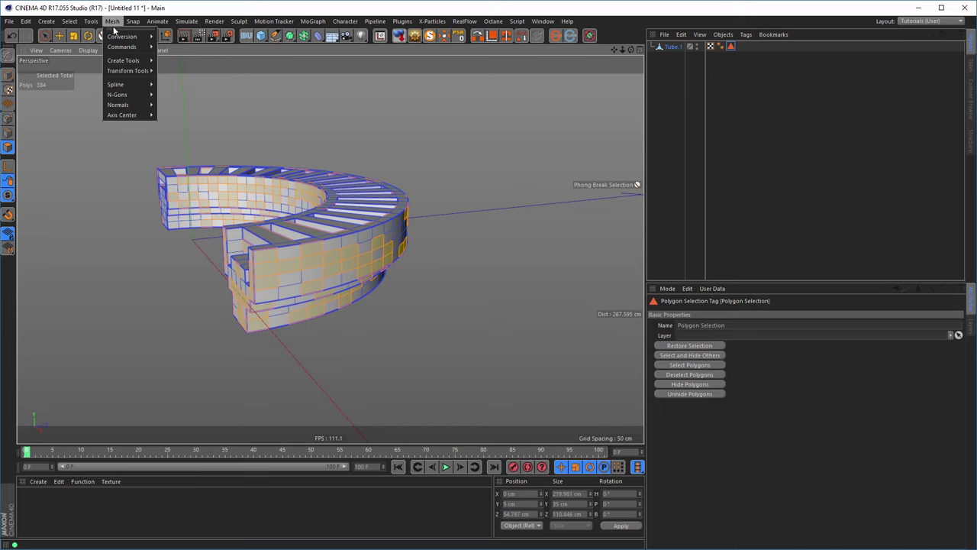
{"action": "mouse_move", "coordinate": [69, 22]}
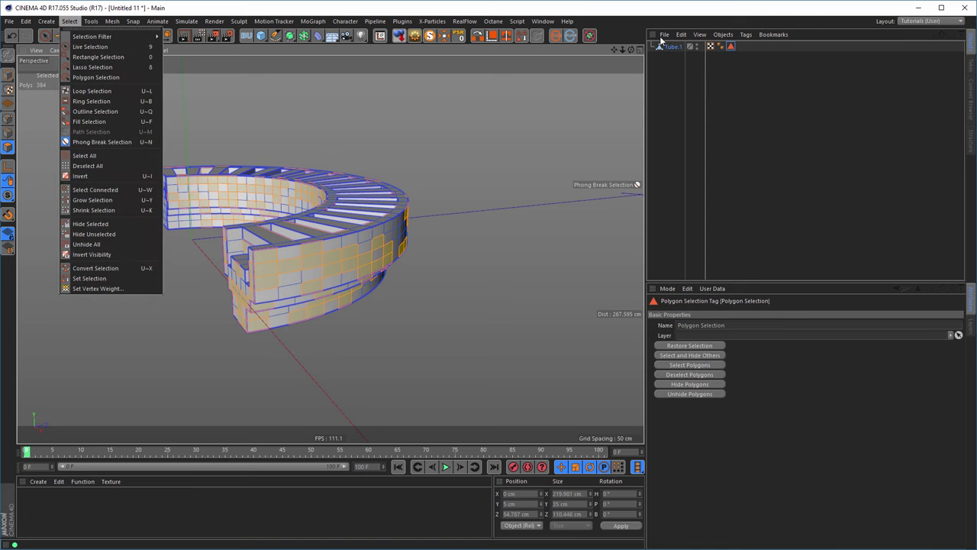
{"action": "left_click", "coordinate": [646, 13]}
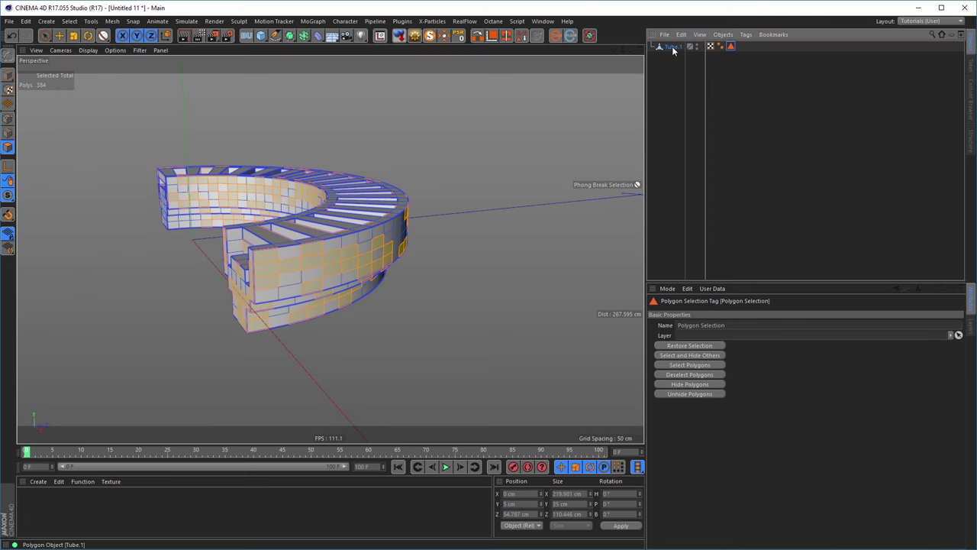
Step: Select the Tube.1 object and switch to Model mode
{"action": "left_click", "coordinate": [353, 244]}
{"action": "left_click_drag", "start_coordinate": [353, 245], "coordinate": [391, 289], "text": "alt"}
{"action": "left_click", "coordinate": [8, 76]}
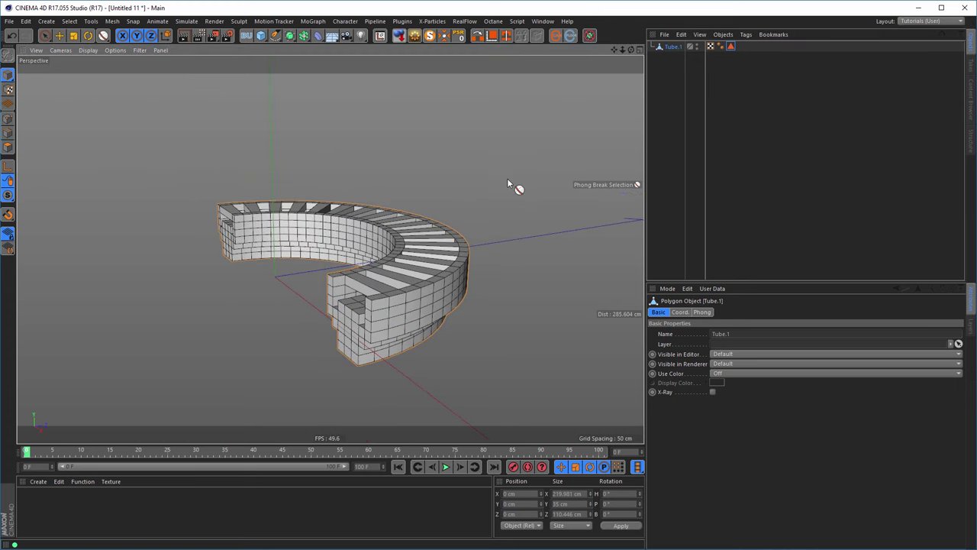
{"action": "scroll", "coordinate": [456, 264], "scroll_direction": "down", "scroll_amount": 3}
{"action": "mouse_move", "coordinate": [388, 290]}
{"action": "left_mouse_down", "text": "alt"}
{"action": "mouse_move", "coordinate": [359, 278]}
{"action": "mouse_move", "coordinate": [385, 274]}
{"action": "left_mouse_up", "text": "alt"}
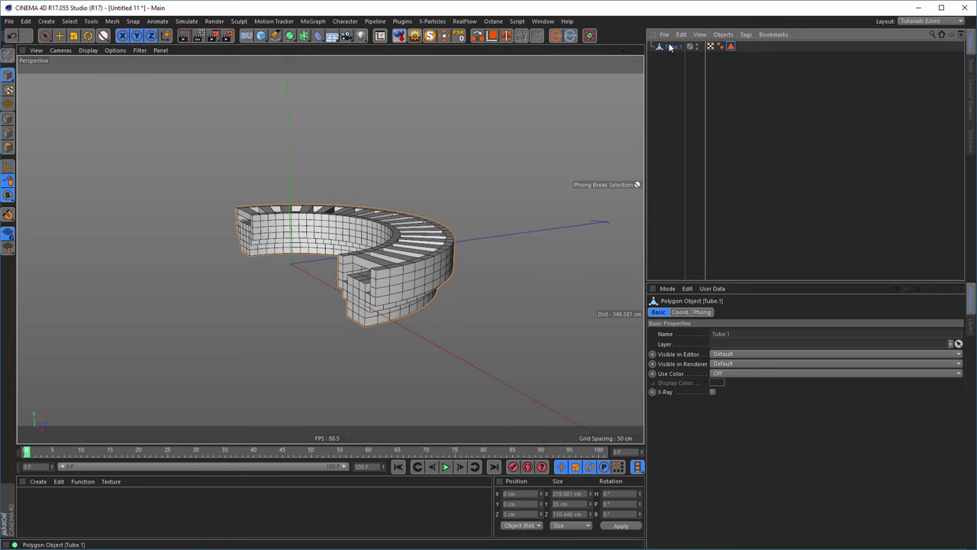
Step: Wrap Tube.1 in a MoGraph Cloner and select the Cloner
{"action": "left_click", "coordinate": [307, 22]}
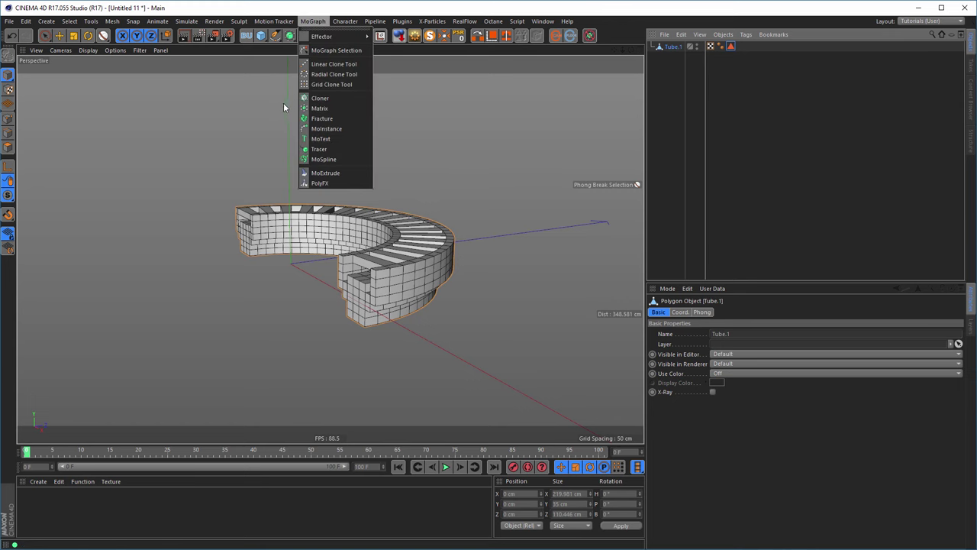
{"action": "left_click", "coordinate": [320, 98]}
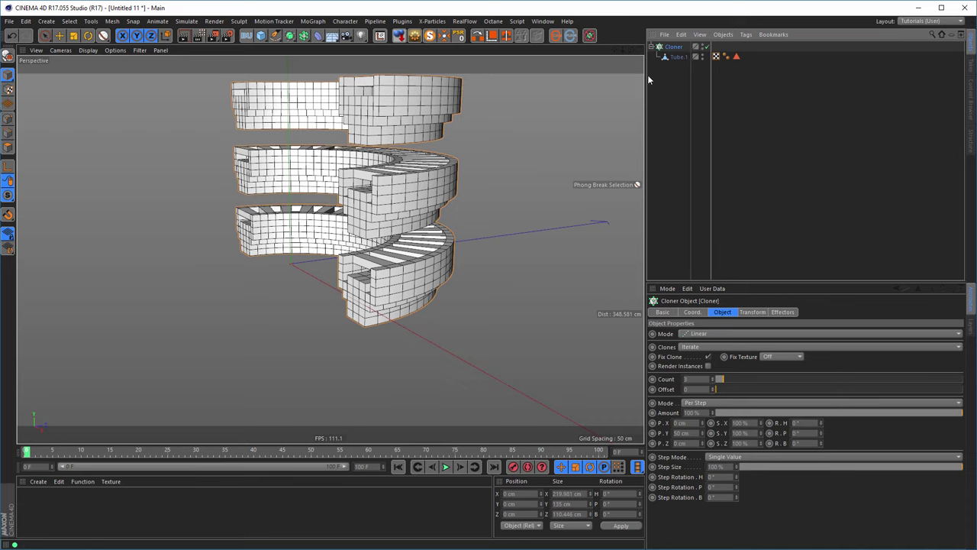
{"action": "left_click", "coordinate": [677, 57]}
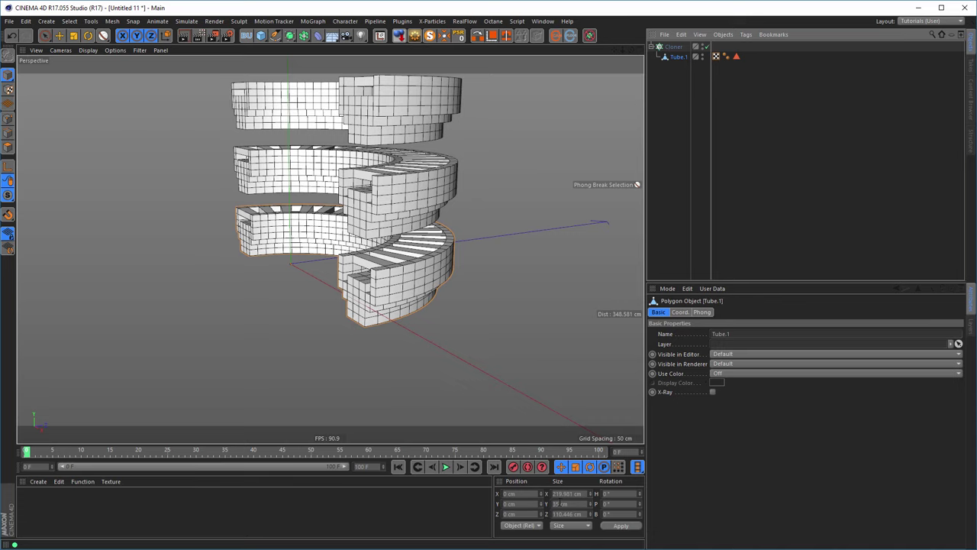
{"action": "left_click", "coordinate": [674, 47]}
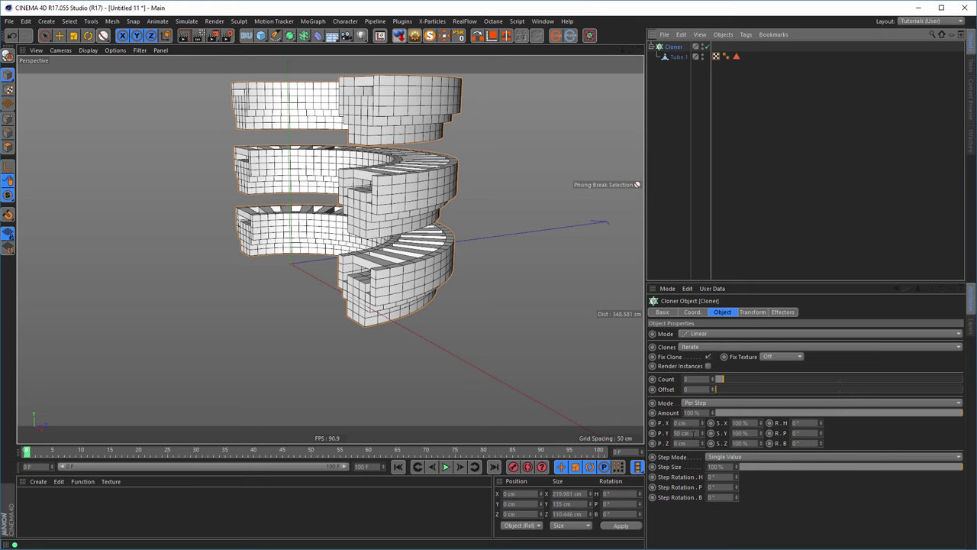
Step: Set the Cloner's vertical spacing to 35 cm, then tighten it to 20 cm
{"action": "left_click", "coordinate": [681, 433]}
{"action": "type", "text": "35"}
{"action": "key", "text": "Return"}
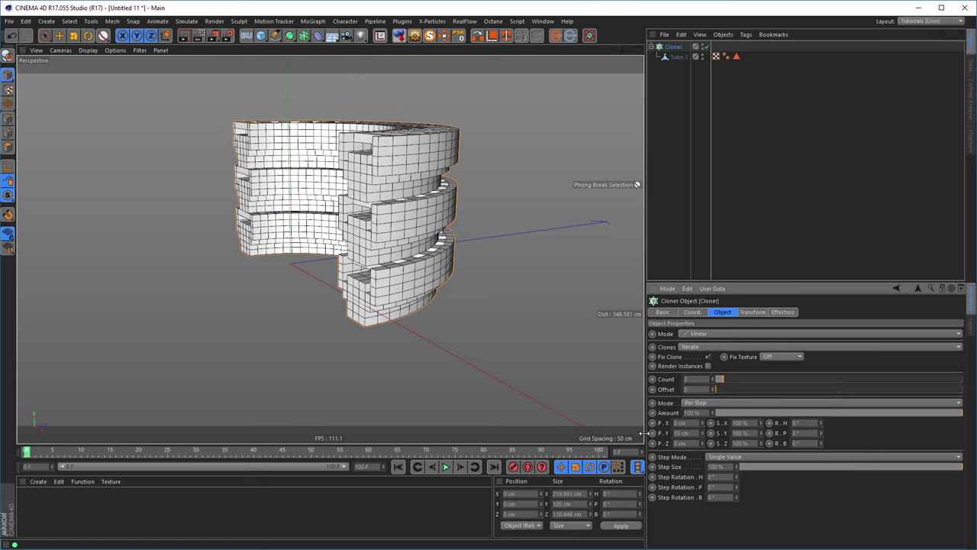
{"action": "mouse_move", "coordinate": [390, 288]}
{"action": "left_mouse_down", "text": "alt"}
{"action": "mouse_move", "coordinate": [430, 301]}
{"action": "mouse_move", "coordinate": [388, 280]}
{"action": "mouse_move", "coordinate": [379, 288]}
{"action": "left_mouse_up", "text": "alt"}
{"action": "mouse_move", "coordinate": [380, 289]}
{"action": "right_mouse_down", "text": "alt"}
{"action": "mouse_move", "coordinate": [466, 358]}
{"action": "mouse_move", "coordinate": [532, 327]}
{"action": "right_mouse_up", "text": "alt"}
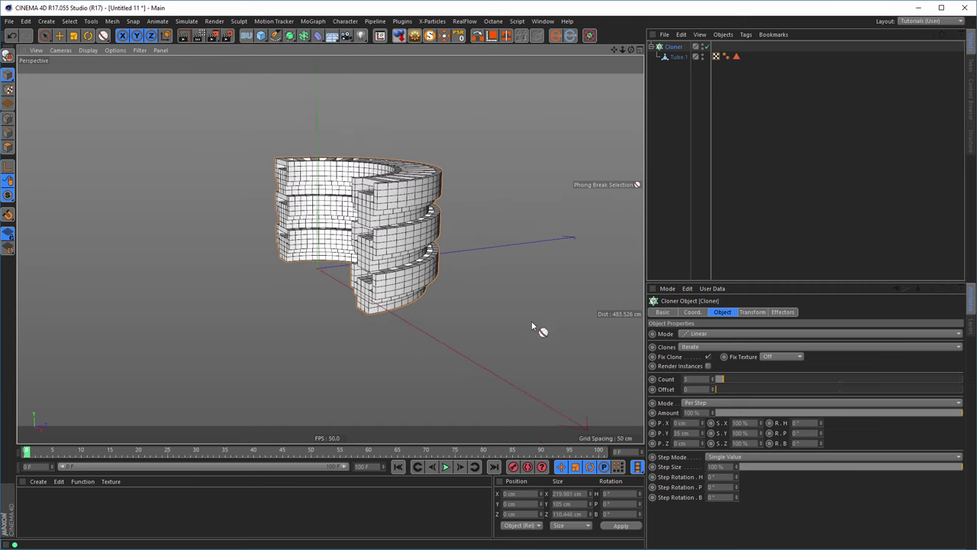
{"action": "double_click", "coordinate": [687, 432]}
{"action": "type", "text": "20"}
{"action": "key", "text": "Return"}
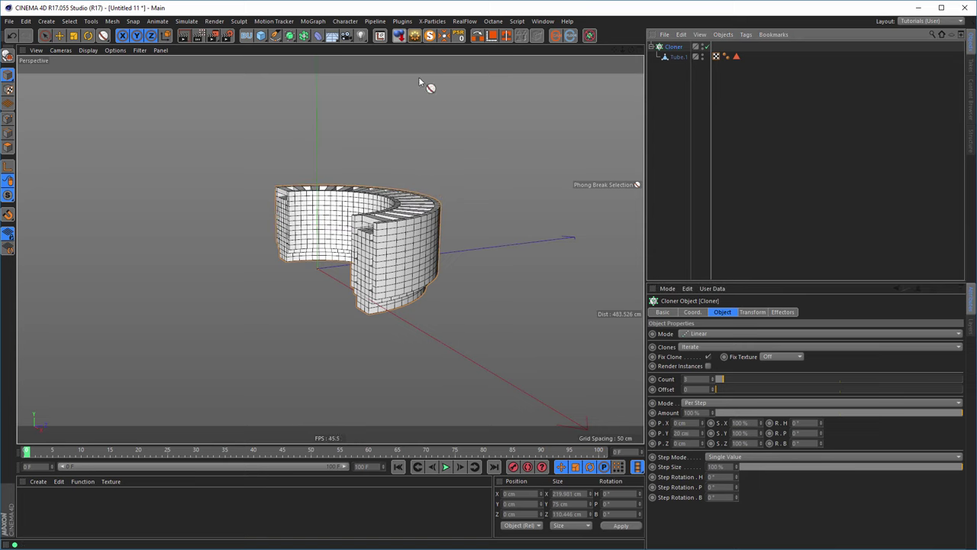
Step: Add a Random effector with position off and rotation on, raising heading rotation
{"action": "left_click", "coordinate": [313, 21]}
{"action": "mouse_move", "coordinate": [345, 36]}
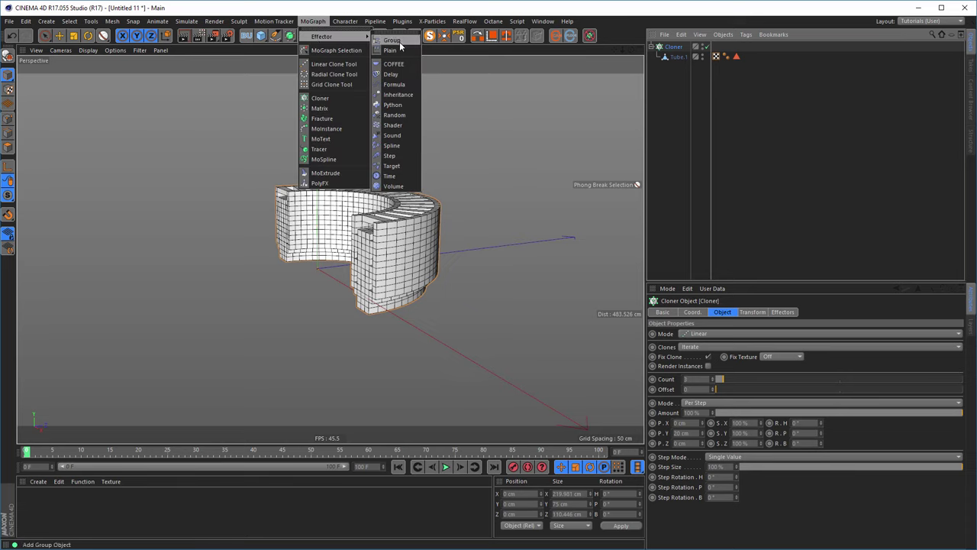
{"action": "left_click", "coordinate": [394, 115]}
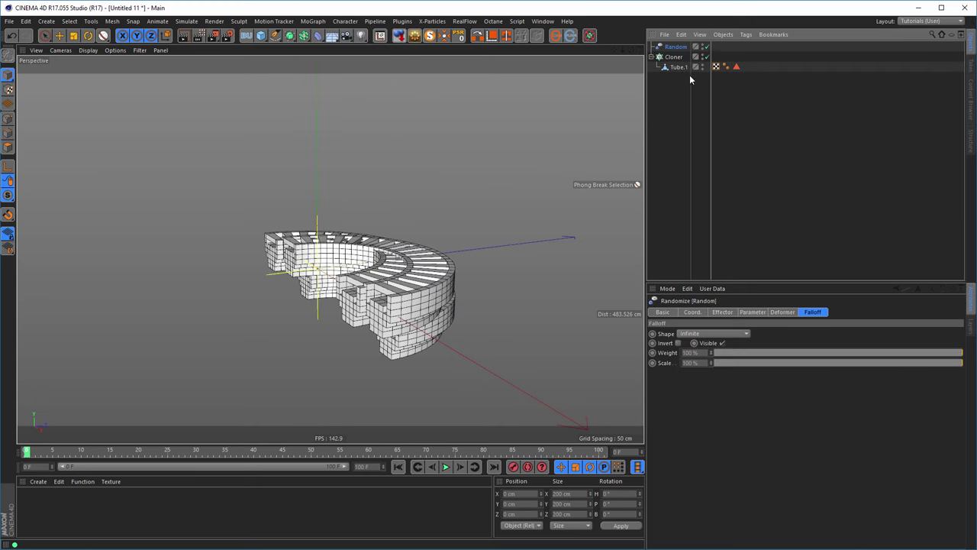
{"action": "left_click", "coordinate": [751, 312]}
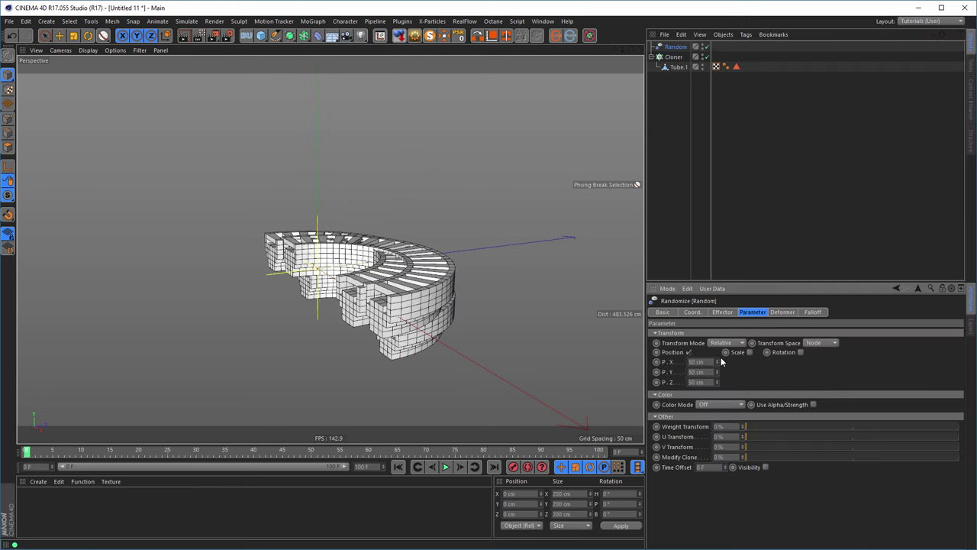
{"action": "left_click", "coordinate": [689, 352]}
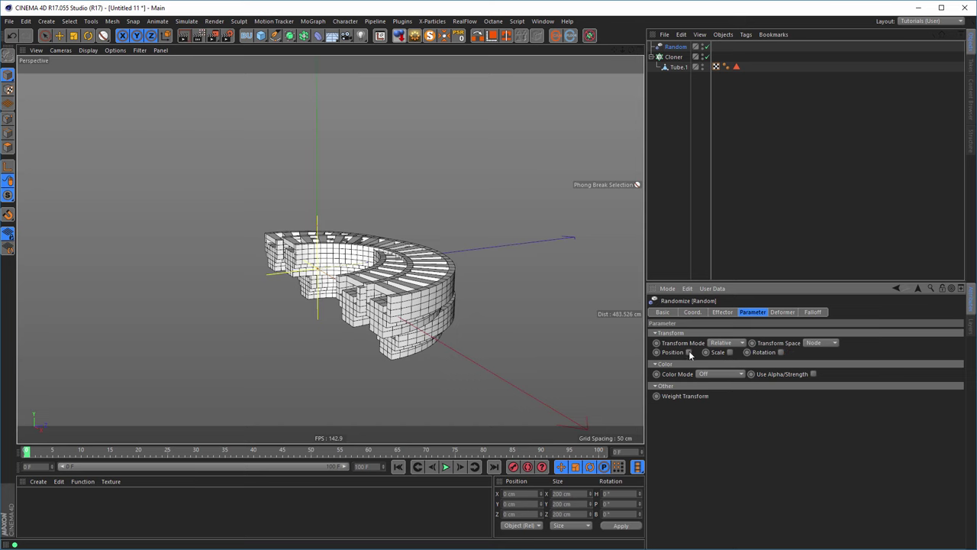
{"action": "left_click", "coordinate": [781, 351]}
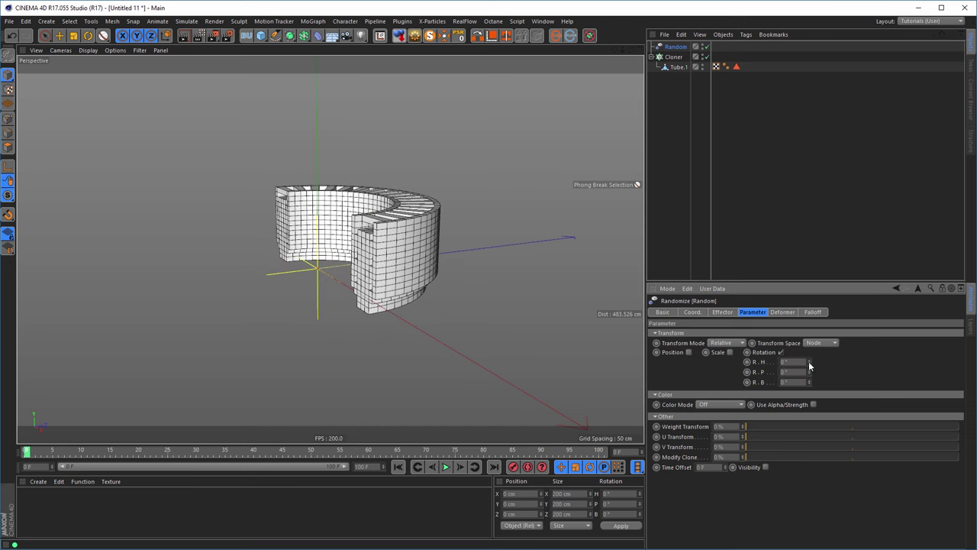
{"action": "left_click_drag", "start_coordinate": [809, 363], "coordinate": [810, 214]}
{"action": "mouse_move", "coordinate": [377, 284]}
{"action": "left_mouse_down", "text": "alt"}
{"action": "mouse_move", "coordinate": [239, 263]}
{"action": "mouse_move", "coordinate": [378, 302]}
{"action": "left_mouse_up", "text": "alt"}
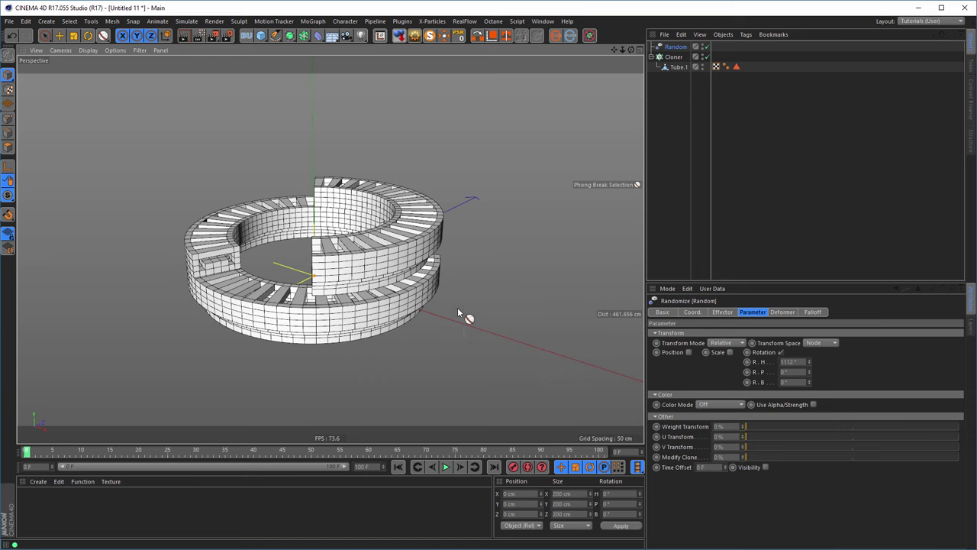
Step: Turn on render instances in the Cloner and increase the clone count
{"action": "left_click", "coordinate": [674, 56]}
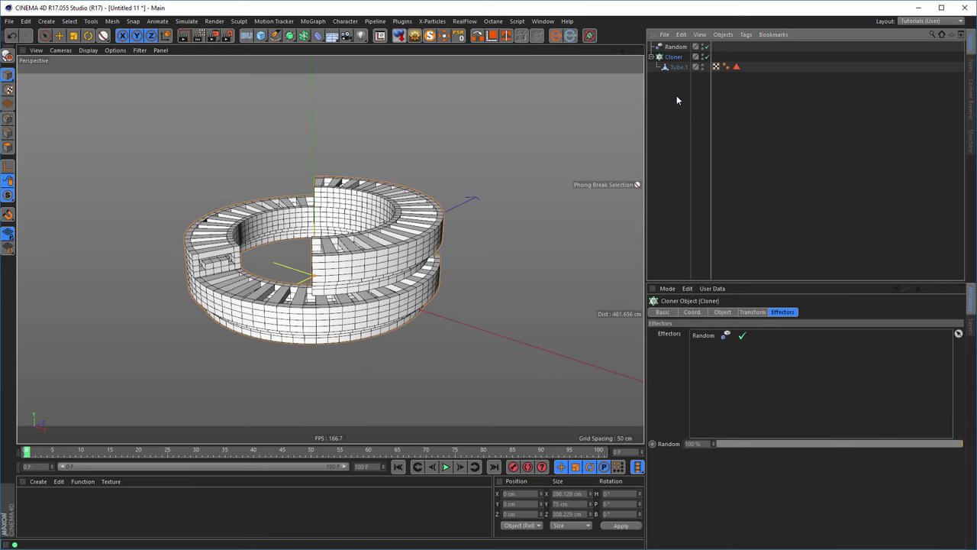
{"action": "left_click", "coordinate": [723, 311]}
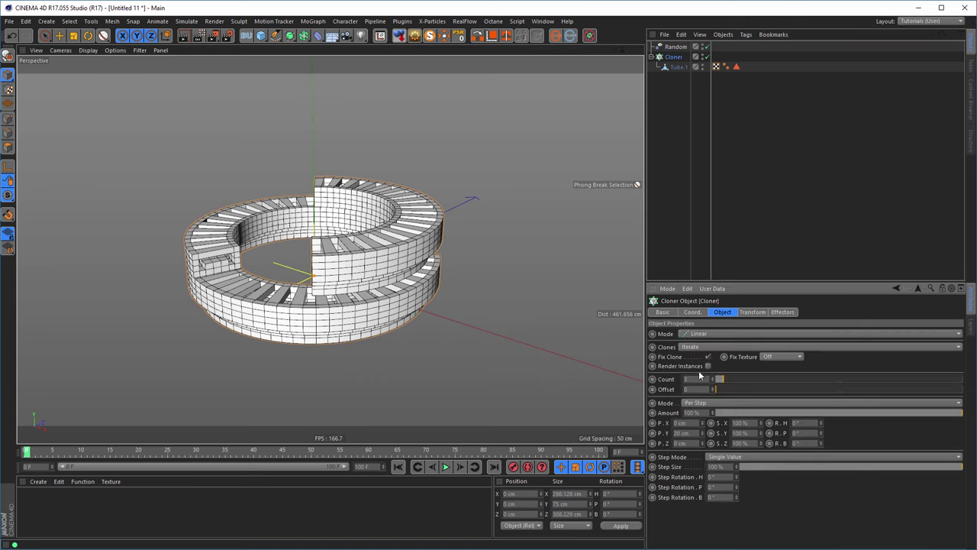
{"action": "left_click", "coordinate": [707, 366]}
{"action": "left_click_drag", "start_coordinate": [724, 383], "coordinate": [719, 380]}
{"action": "mouse_move", "coordinate": [405, 256]}
{"action": "left_mouse_down", "text": "alt"}
{"action": "mouse_move", "coordinate": [424, 267]}
{"action": "mouse_move", "coordinate": [450, 252]}
{"action": "mouse_move", "coordinate": [428, 264]}
{"action": "left_mouse_up", "text": "alt"}
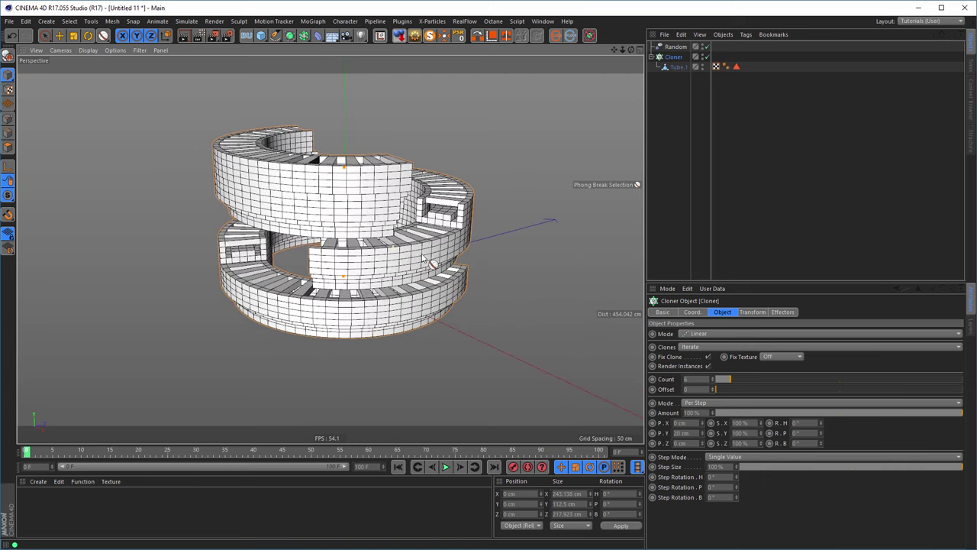
Step: Give the Random effector uniform scale -0.16 and heading rotation up to 2405°
{"action": "left_click", "coordinate": [674, 46]}
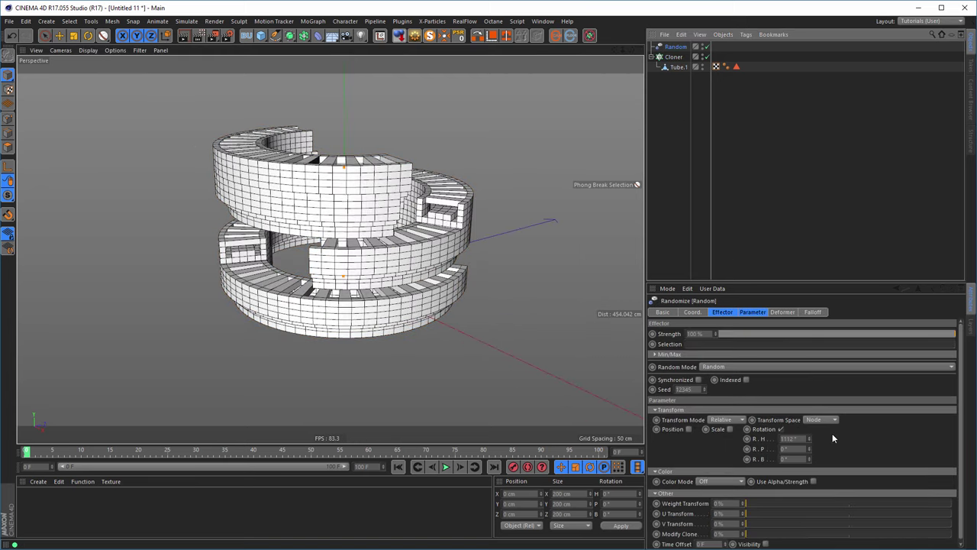
{"action": "left_click_drag", "start_coordinate": [809, 439], "coordinate": [859, 438]}
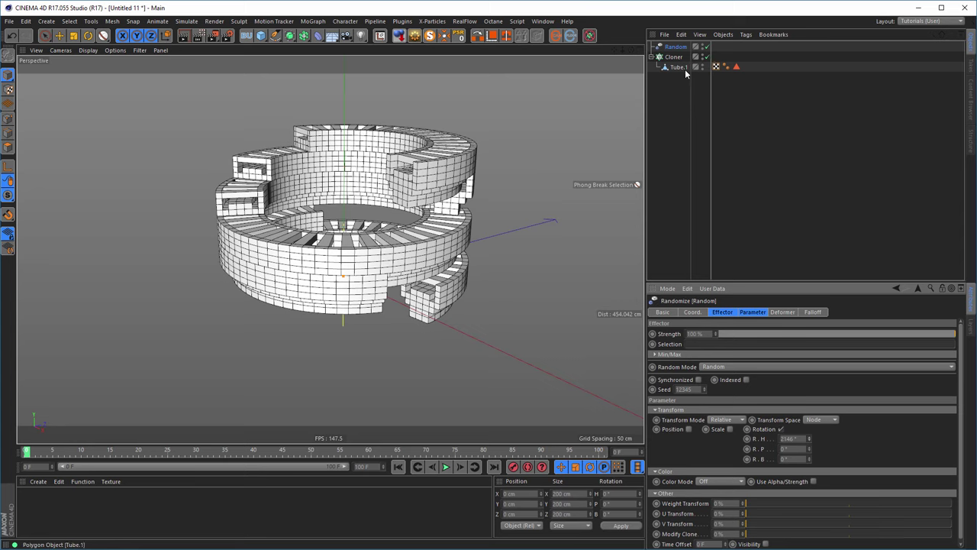
{"action": "left_click", "coordinate": [731, 430]}
{"action": "left_click", "coordinate": [755, 469]}
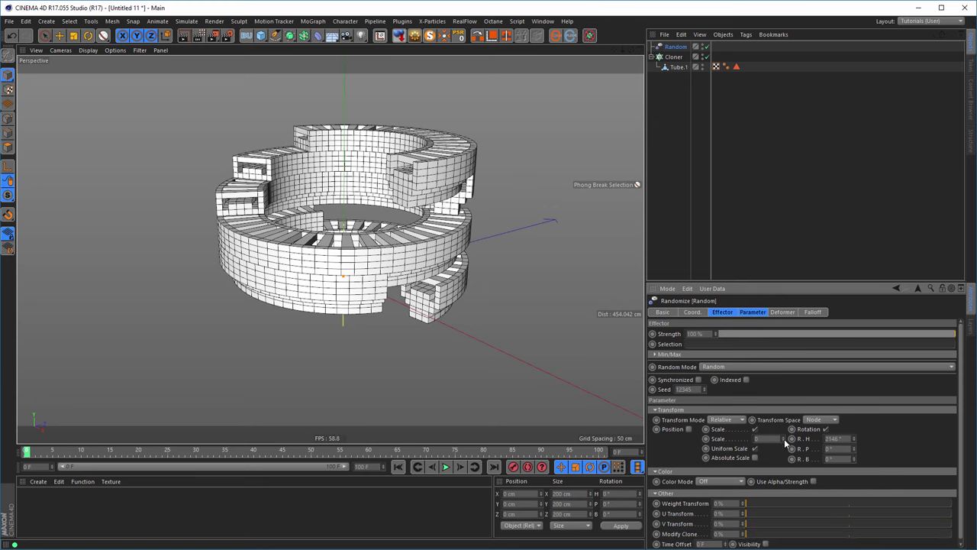
{"action": "left_click", "coordinate": [784, 441]}
{"action": "left_click_drag", "start_coordinate": [784, 445], "coordinate": [785, 477]}
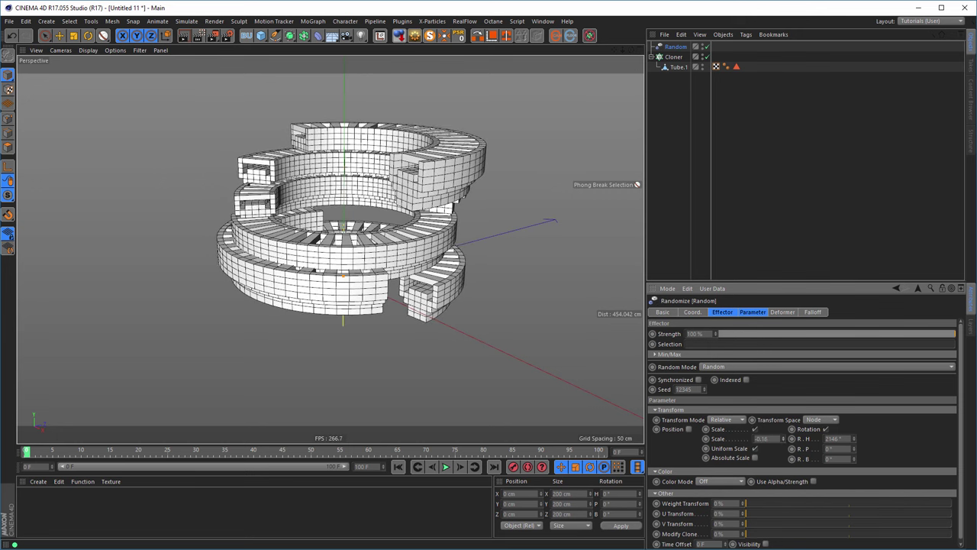
{"action": "mouse_move", "coordinate": [436, 323]}
{"action": "left_mouse_down", "text": "alt"}
{"action": "mouse_move", "coordinate": [495, 265]}
{"action": "mouse_move", "coordinate": [394, 252]}
{"action": "left_mouse_up", "text": "alt"}
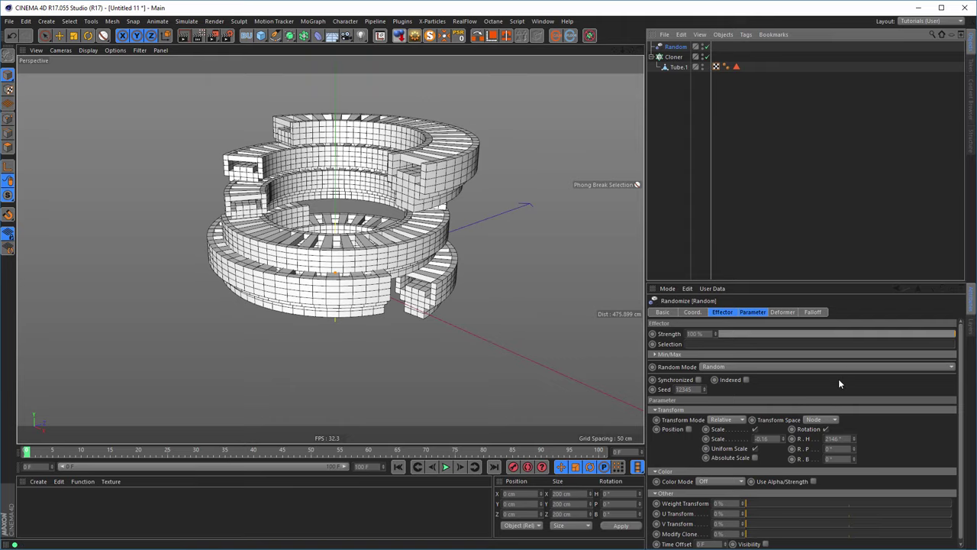
{"action": "left_click_drag", "start_coordinate": [853, 443], "coordinate": [853, 389]}
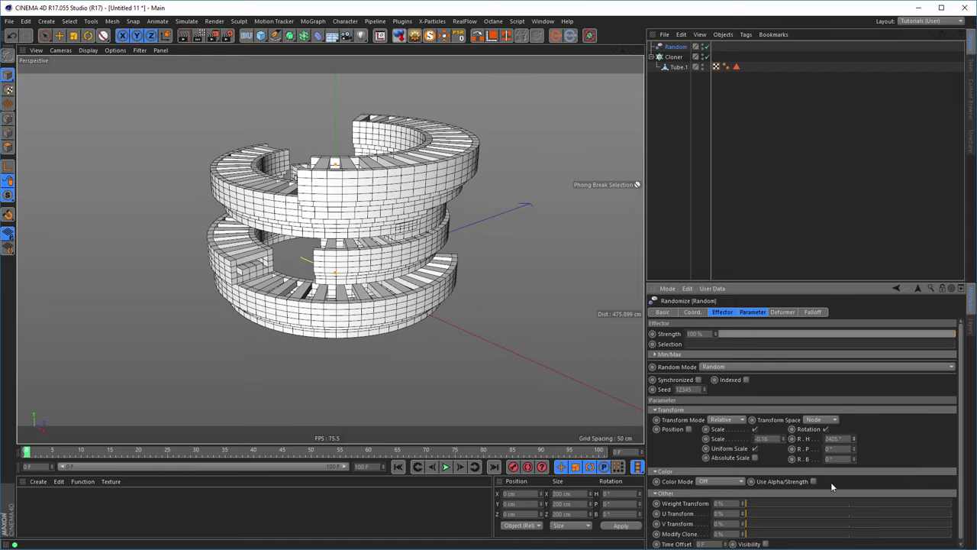
{"action": "left_click_drag", "start_coordinate": [534, 298], "coordinate": [628, 288], "text": "alt"}
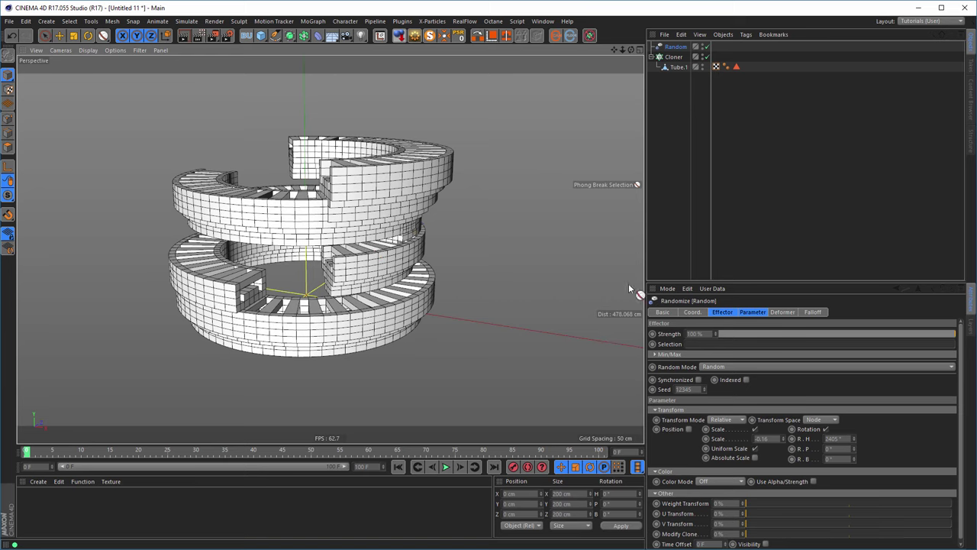
Step: Disable the Cloner so only a single ring is shown
{"action": "left_click", "coordinate": [707, 57]}
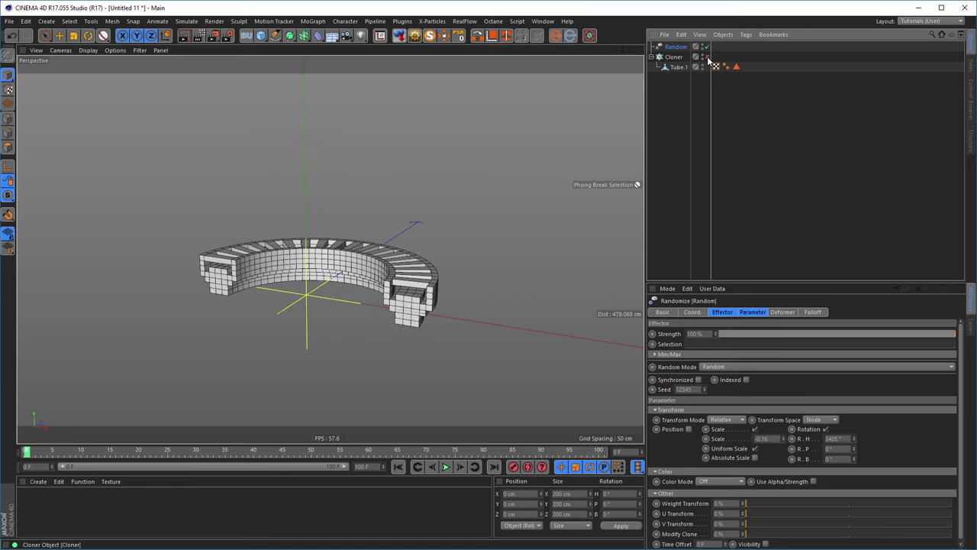
{"action": "left_click_drag", "start_coordinate": [466, 329], "coordinate": [463, 294], "text": "alt"}
{"action": "scroll", "coordinate": [464, 294], "scroll_direction": "up", "scroll_amount": 10}
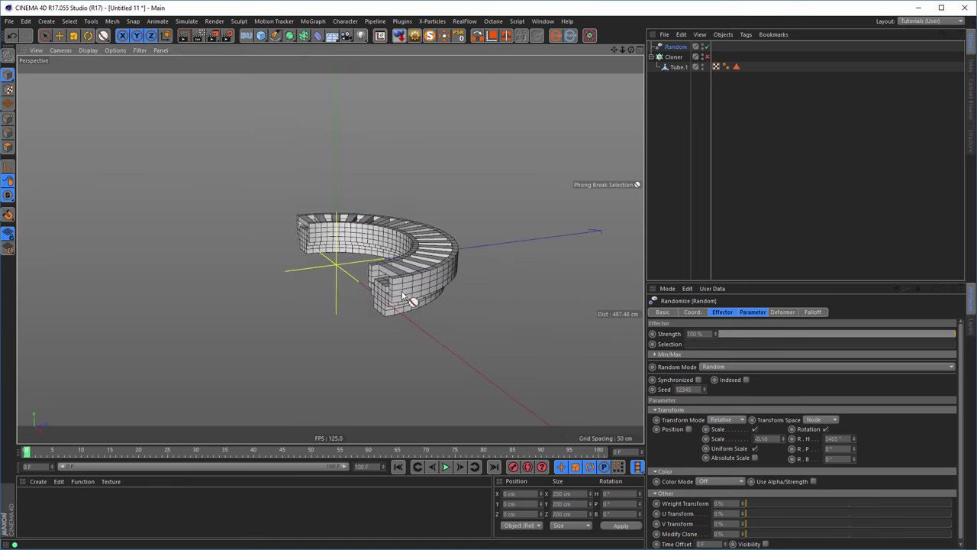
Step: Inset the tagged wall polygons individually by about 1.2 cm with Preserve Groups off
{"action": "left_click", "coordinate": [735, 68]}
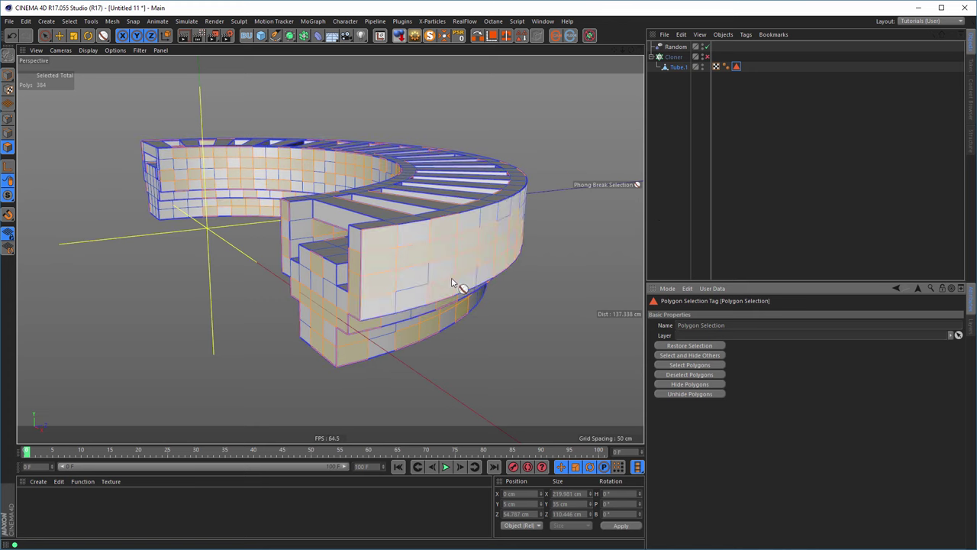
{"action": "key", "text": "i"}
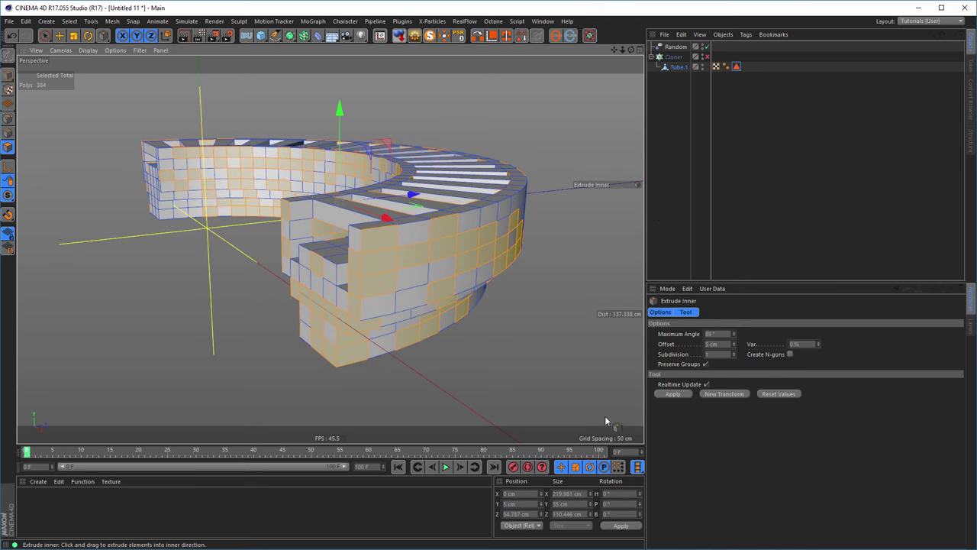
{"action": "left_click", "coordinate": [708, 363]}
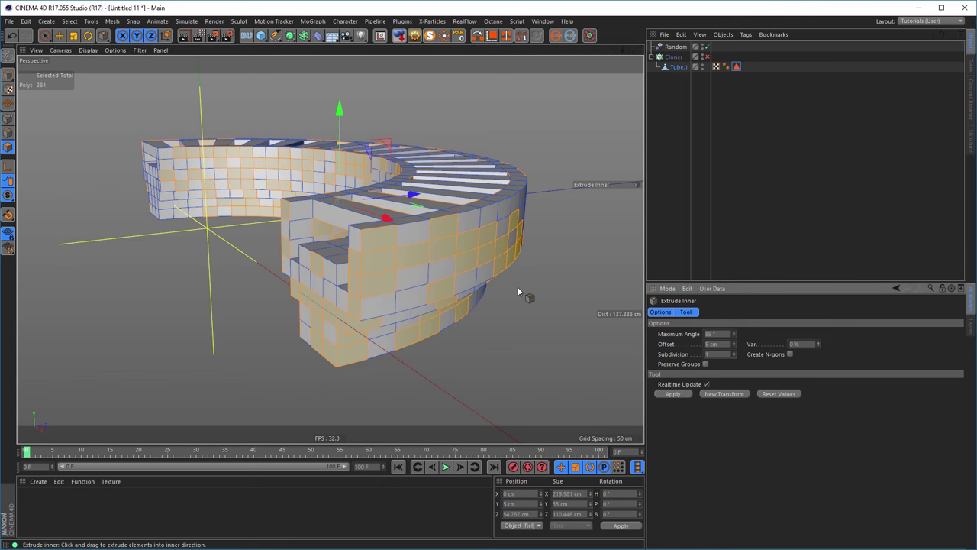
{"action": "left_click_drag", "start_coordinate": [546, 293], "coordinate": [563, 292]}
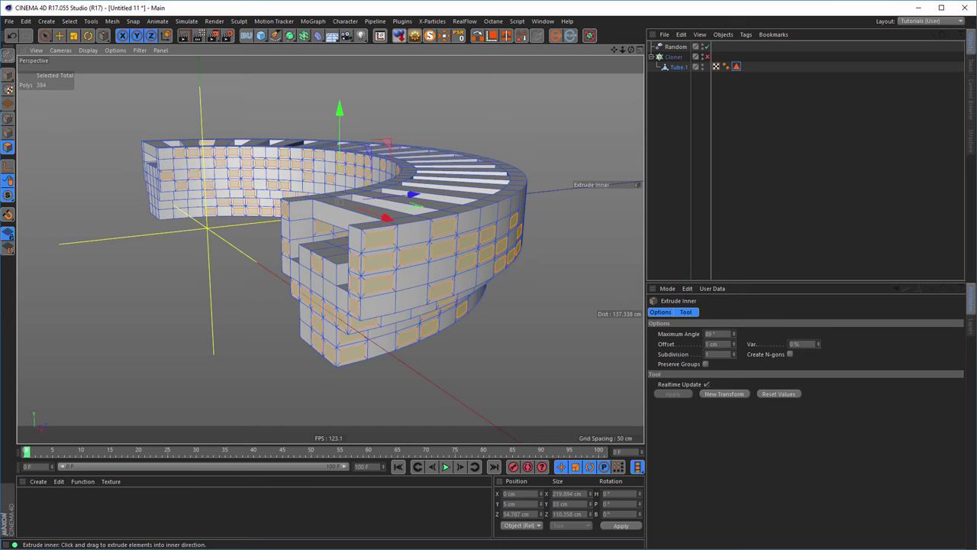
Step: Extrude the inset faces -1.7 cm inward to form recessed windows
{"action": "key", "text": "d"}
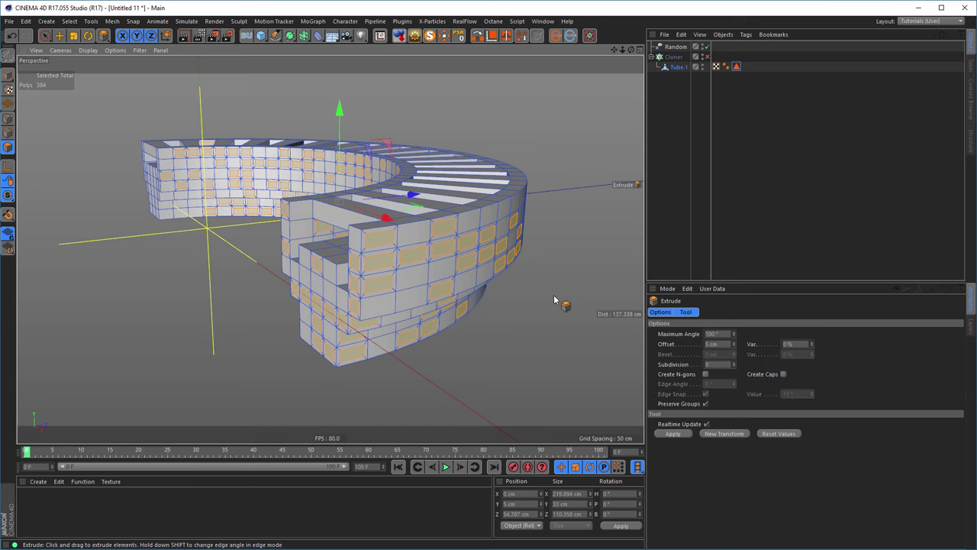
{"action": "left_click_drag", "start_coordinate": [563, 299], "coordinate": [259, 282]}
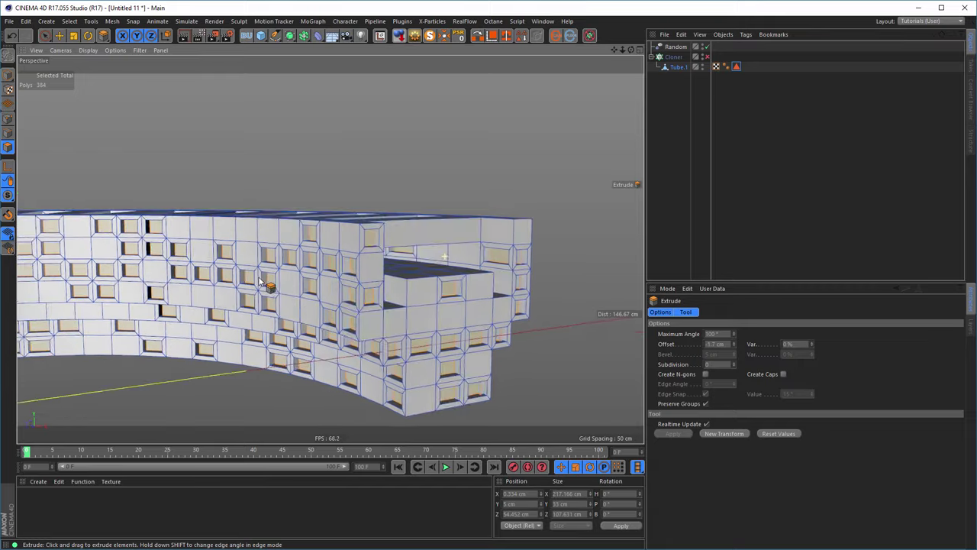
{"action": "scroll", "coordinate": [260, 283], "scroll_direction": "up", "scroll_amount": 10}
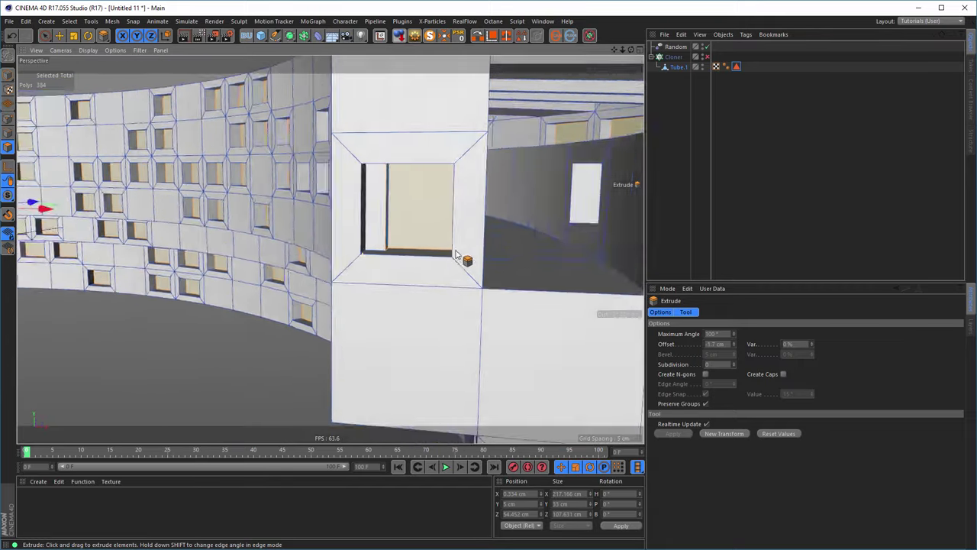
{"action": "scroll", "coordinate": [455, 254], "scroll_direction": "down", "scroll_amount": 10}
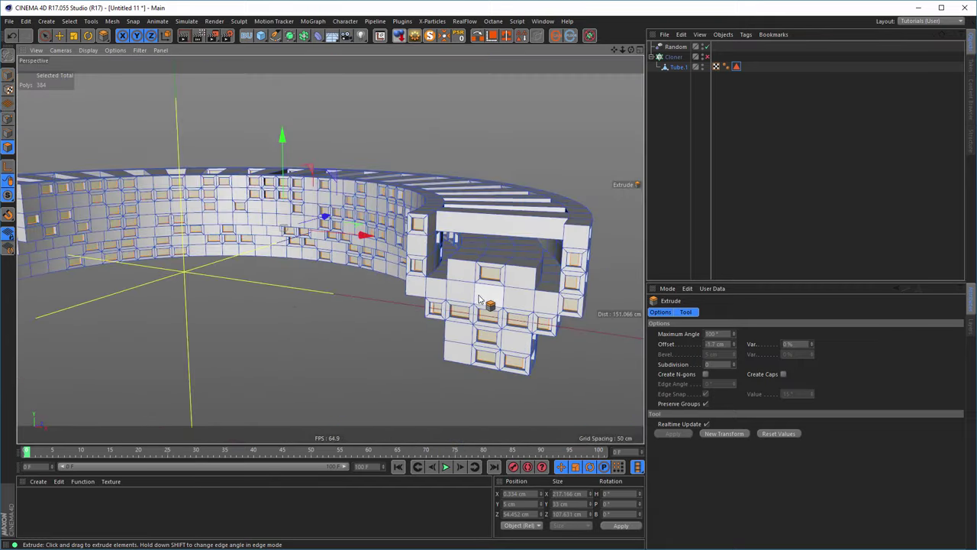
{"action": "left_click_drag", "start_coordinate": [480, 300], "coordinate": [305, 252], "text": "alt"}
{"action": "left_click", "coordinate": [8, 74]}
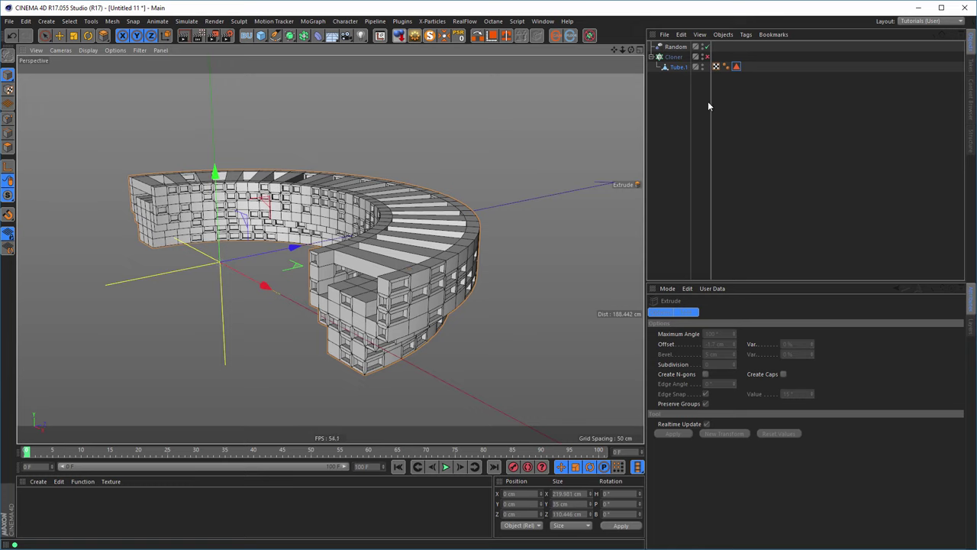
Step: Add a Bevel deformer with a 0.2 cm offset
{"action": "left_click", "coordinate": [318, 36]}
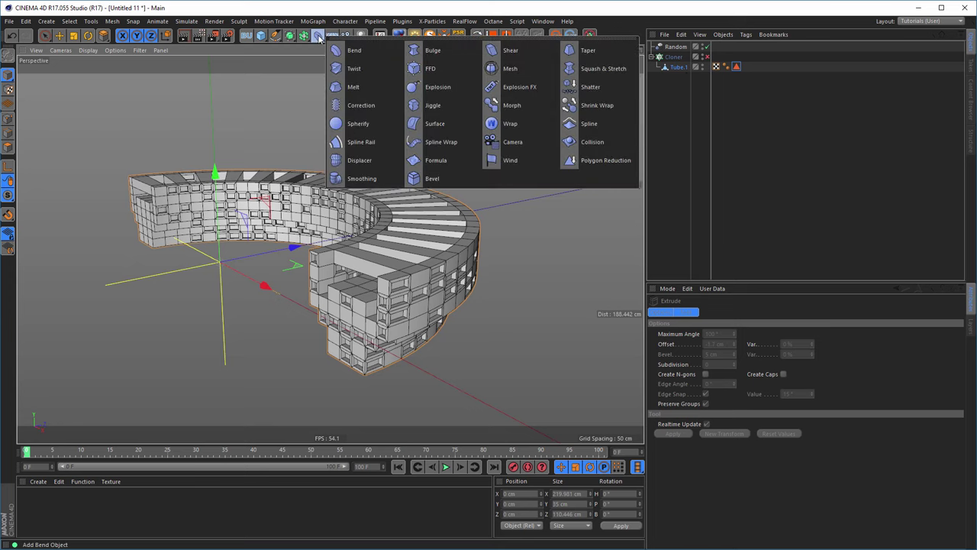
{"action": "left_click", "coordinate": [427, 180]}
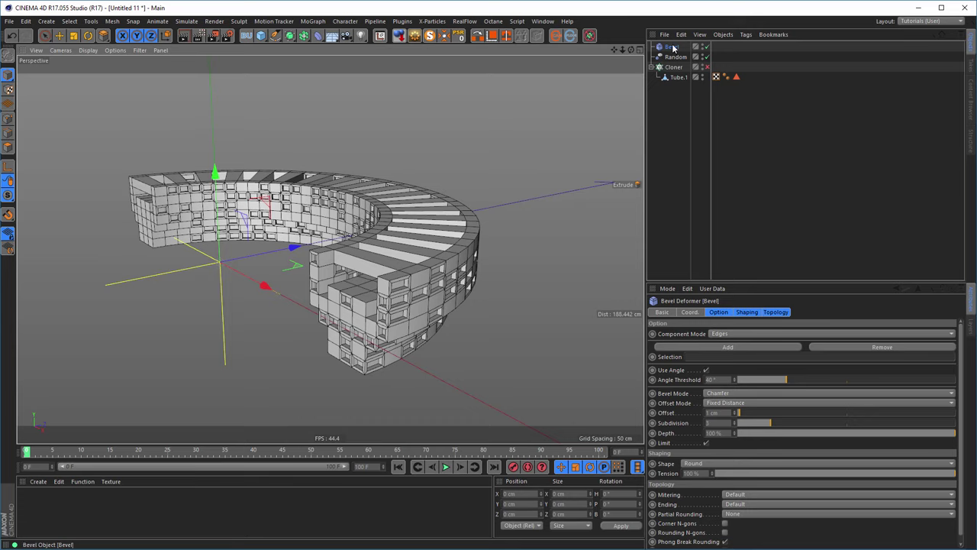
{"action": "double_click", "coordinate": [712, 412]}
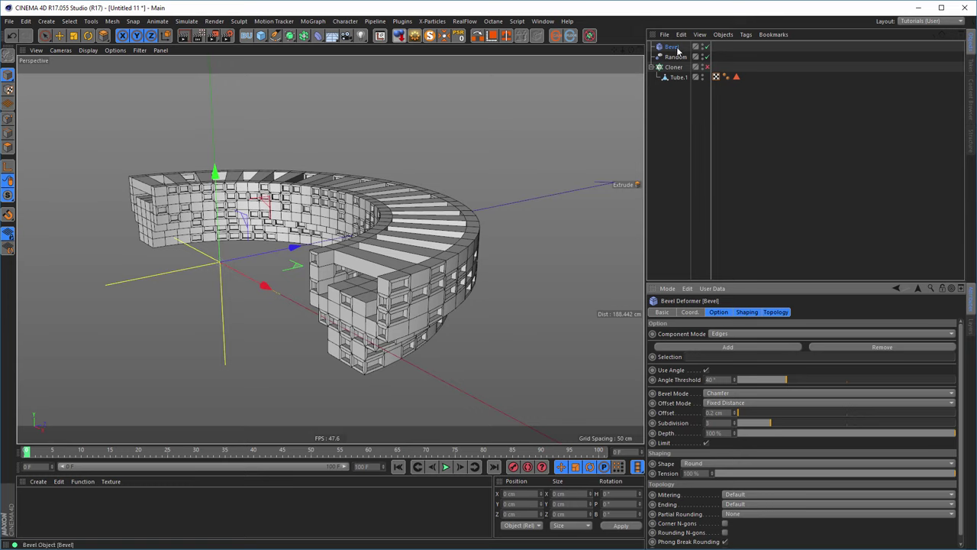
Step: Parent the Bevel deformer under Tube.1 and inspect the chamfered edges
{"action": "left_click_drag", "start_coordinate": [676, 49], "coordinate": [670, 96]}
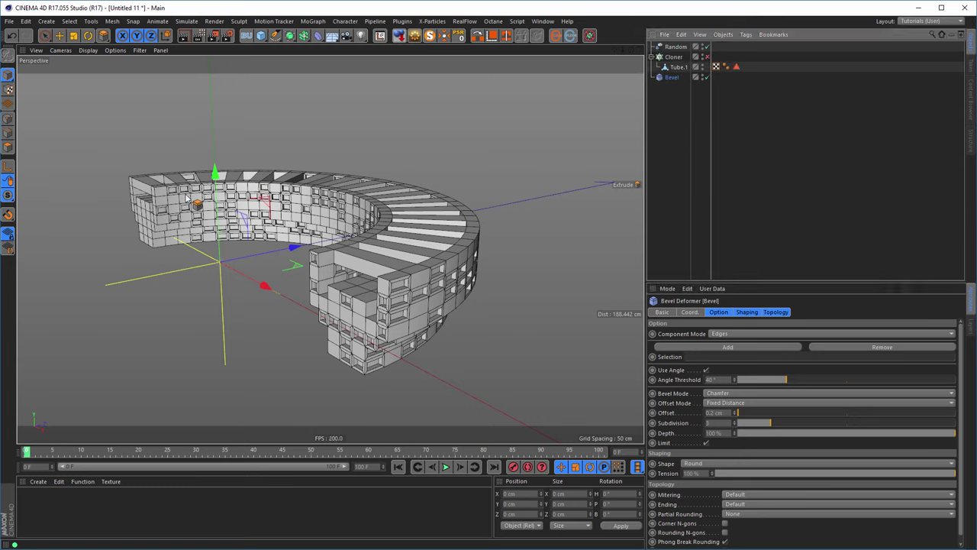
{"action": "left_click_drag", "start_coordinate": [673, 80], "coordinate": [679, 68]}
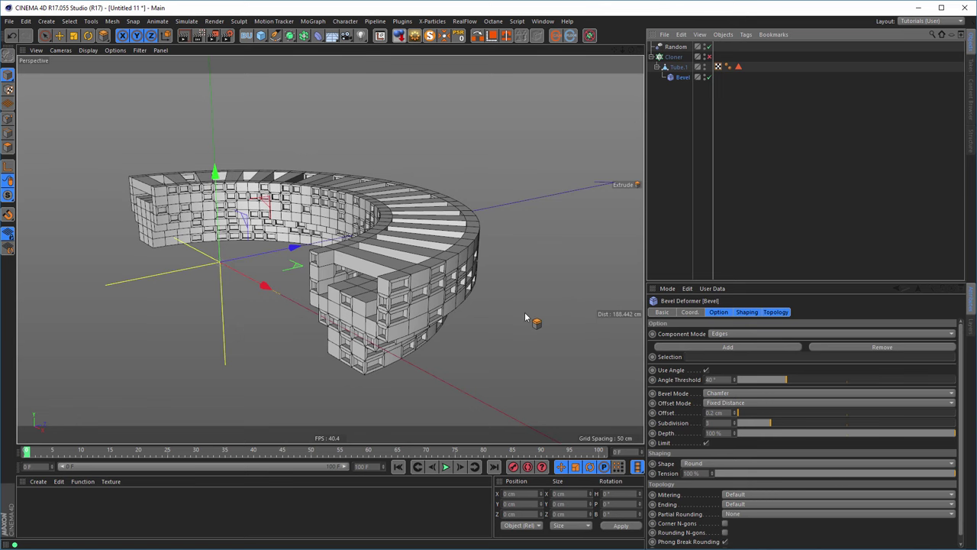
{"action": "scroll", "coordinate": [483, 273], "scroll_direction": "up", "scroll_amount": 3}
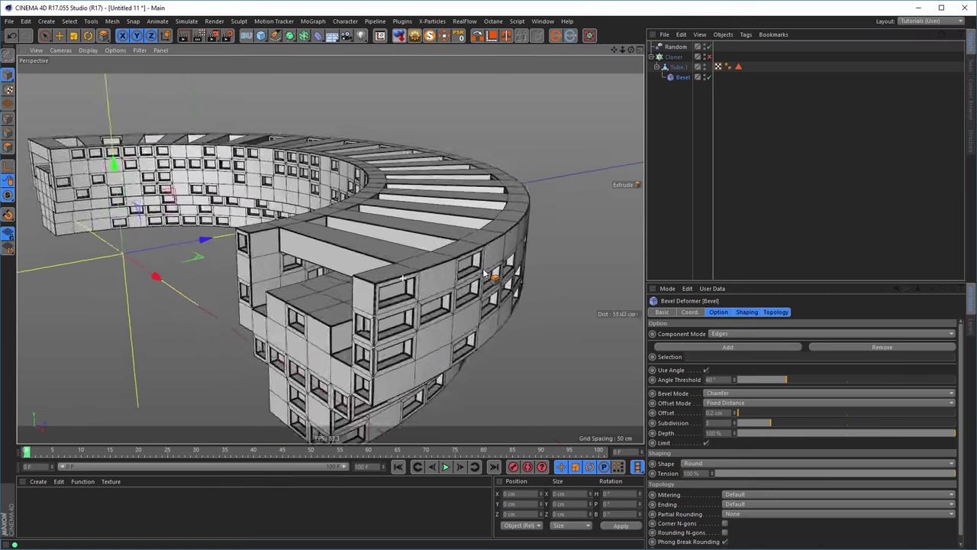
{"action": "scroll", "coordinate": [483, 273], "scroll_direction": "up", "scroll_amount": 3}
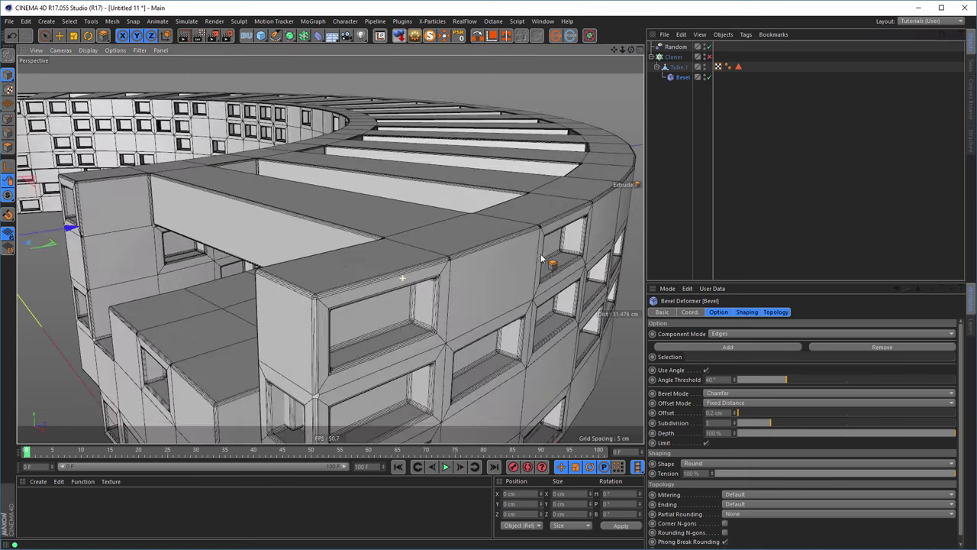
{"action": "scroll", "coordinate": [380, 299], "scroll_direction": "up", "scroll_amount": 5}
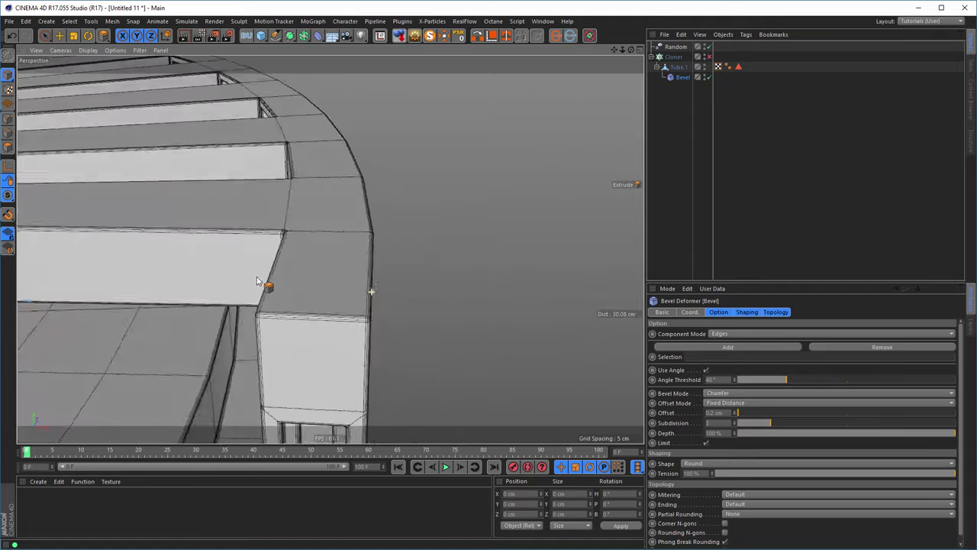
{"action": "scroll", "coordinate": [258, 282], "scroll_direction": "down", "scroll_amount": 6}
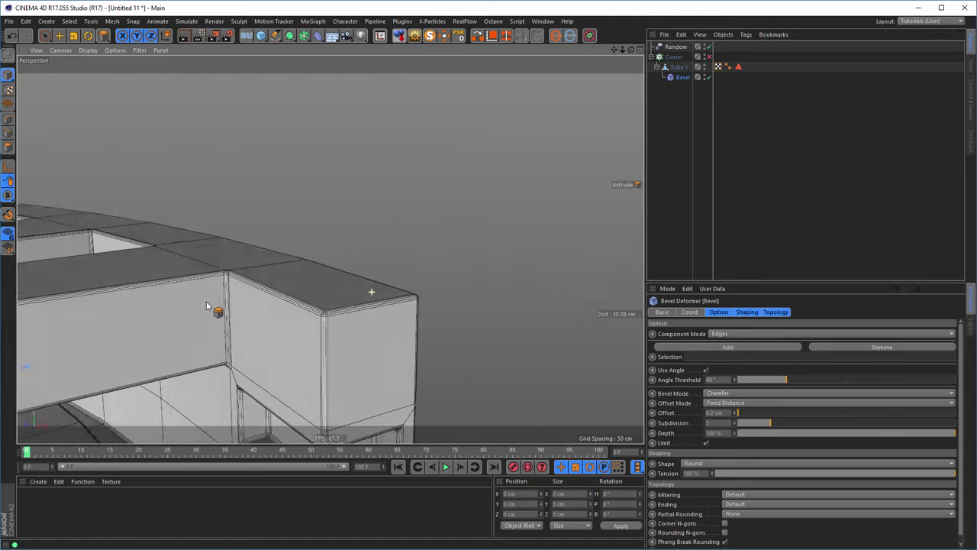
{"action": "scroll", "coordinate": [357, 282], "scroll_direction": "down", "scroll_amount": 8}
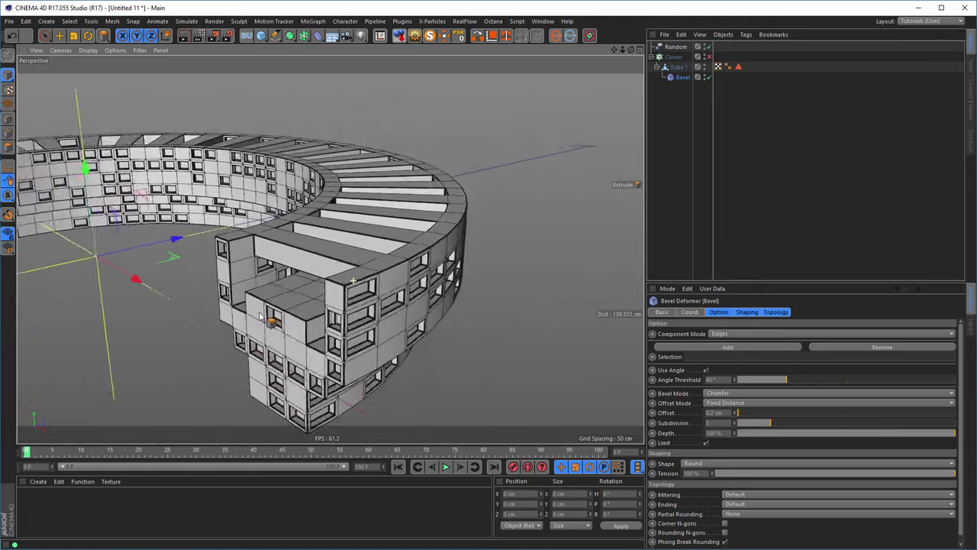
{"action": "left_click_drag", "start_coordinate": [336, 305], "coordinate": [344, 324], "text": "alt"}
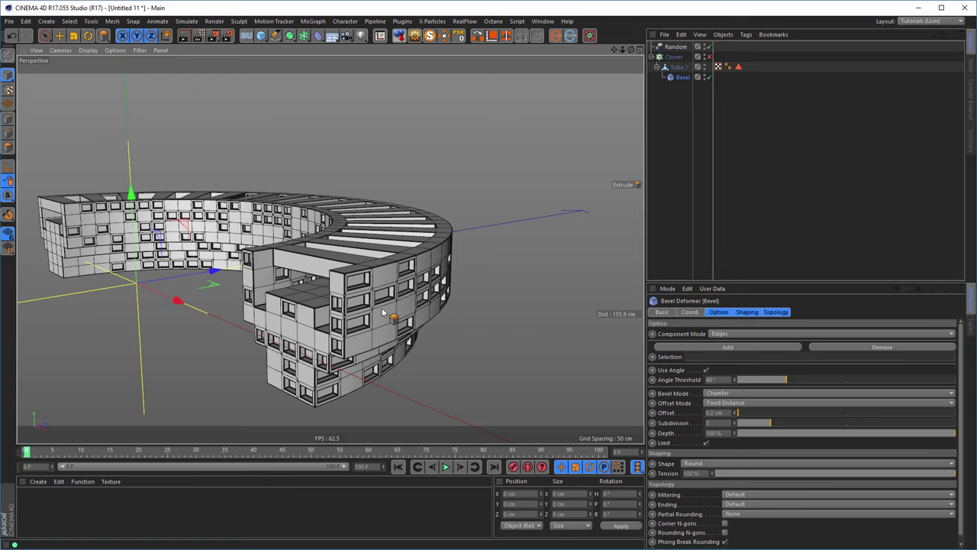
{"action": "scroll", "coordinate": [343, 272], "scroll_direction": "up", "scroll_amount": 8}
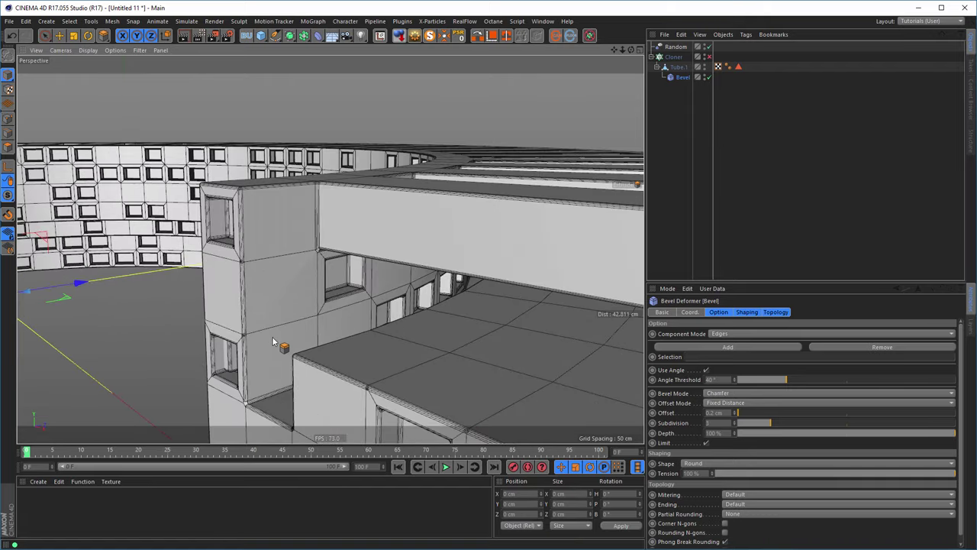
{"action": "left_click_drag", "start_coordinate": [286, 264], "coordinate": [277, 244], "text": "alt"}
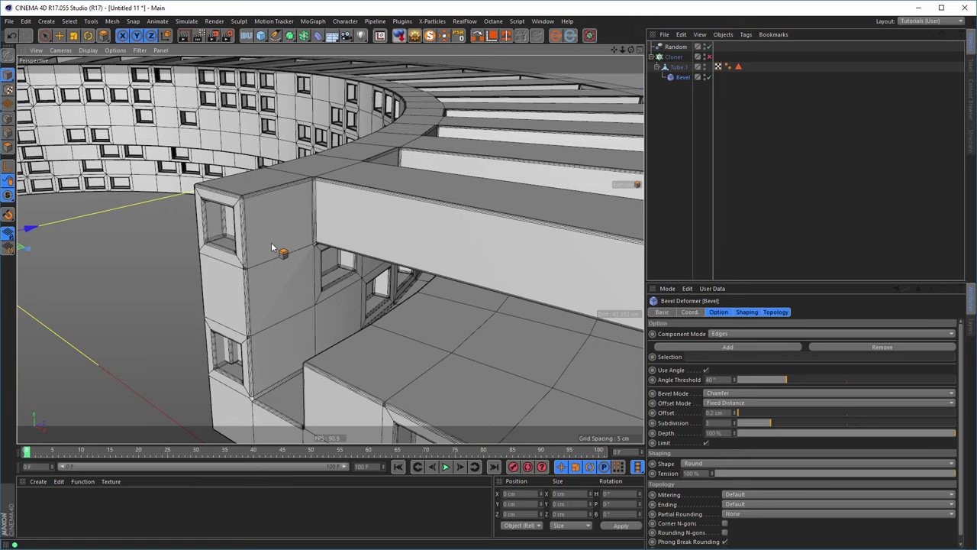
Step: Disable the Bevel deformer and select Tube.1
{"action": "left_click", "coordinate": [709, 78]}
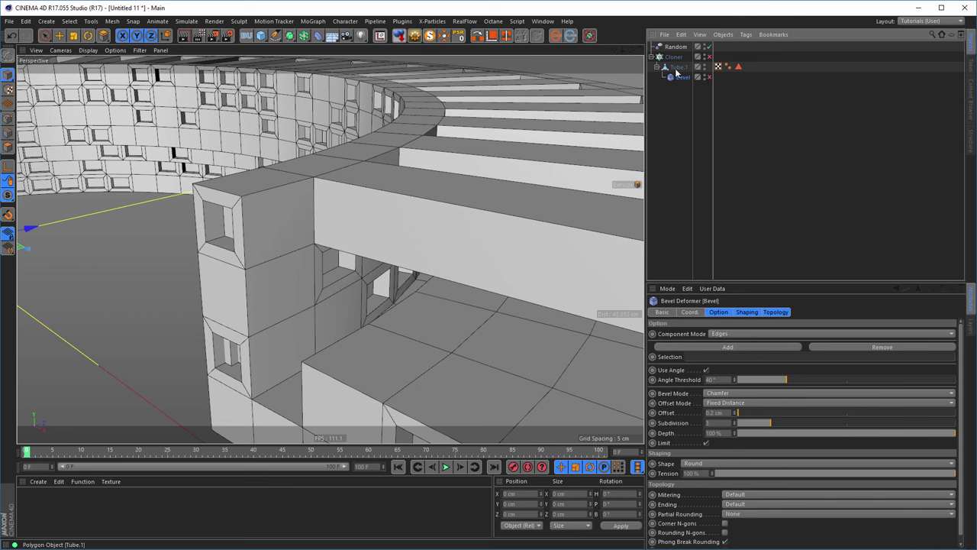
{"action": "left_click", "coordinate": [677, 67]}
{"action": "scroll", "coordinate": [263, 231], "scroll_direction": "down", "scroll_amount": 10}
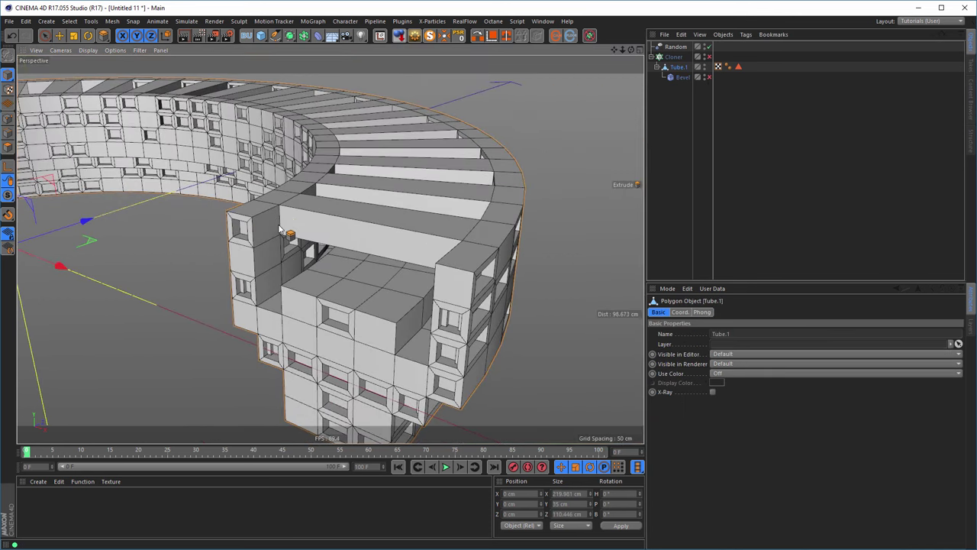
Step: In Edge mode, select the ring's outer top edge loop using Phong Break Selection
{"action": "left_click", "coordinate": [8, 133]}
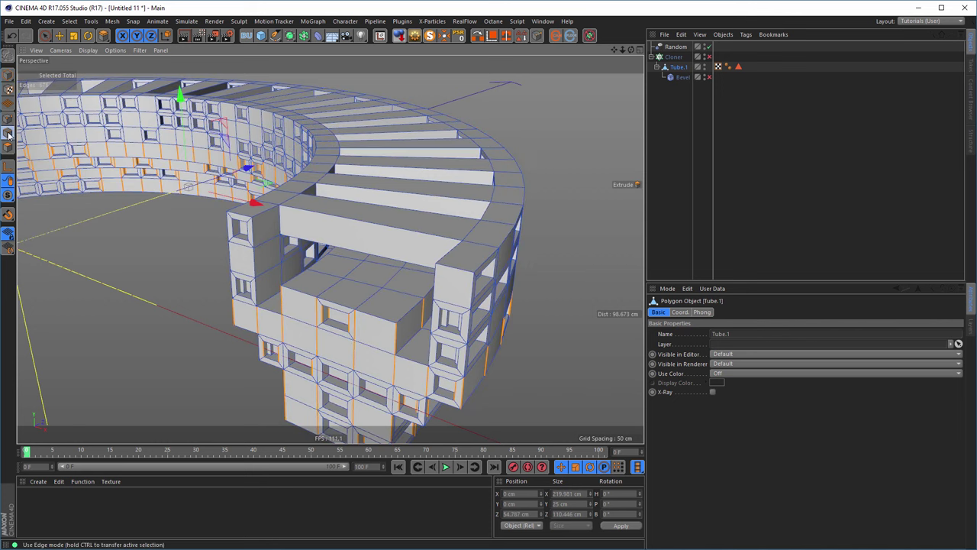
{"action": "key", "text": "9"}
{"action": "left_click", "coordinate": [105, 240]}
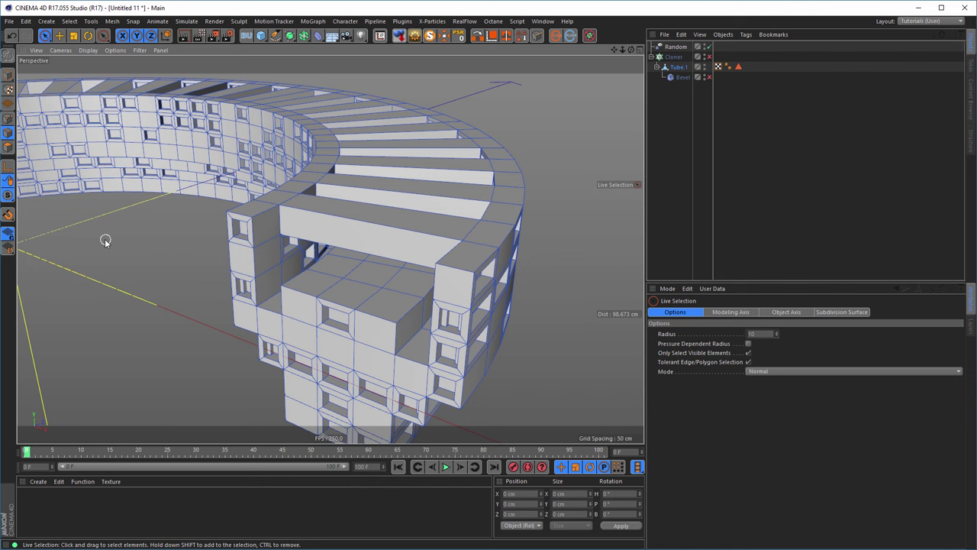
{"action": "key", "text": "u"}
{"action": "key", "text": "n"}
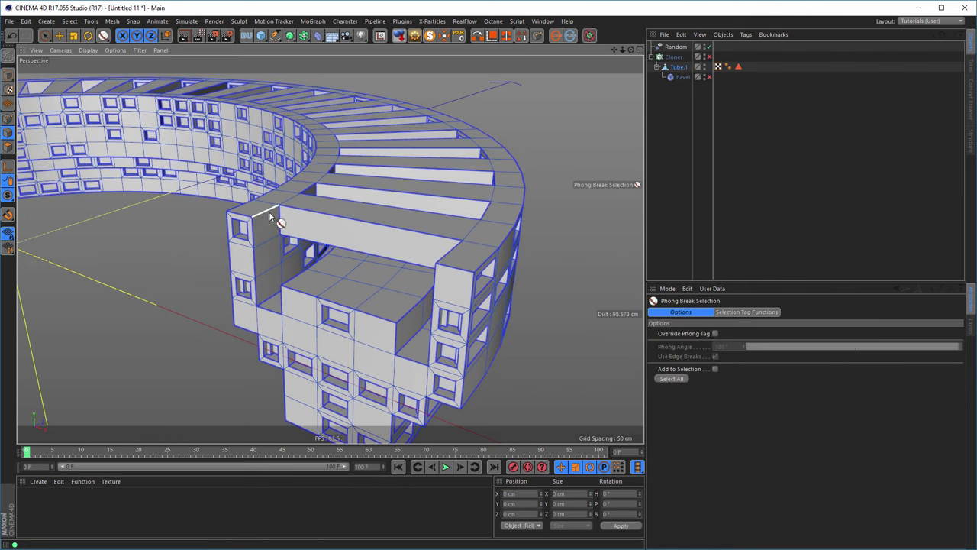
{"action": "left_click", "coordinate": [480, 244]}
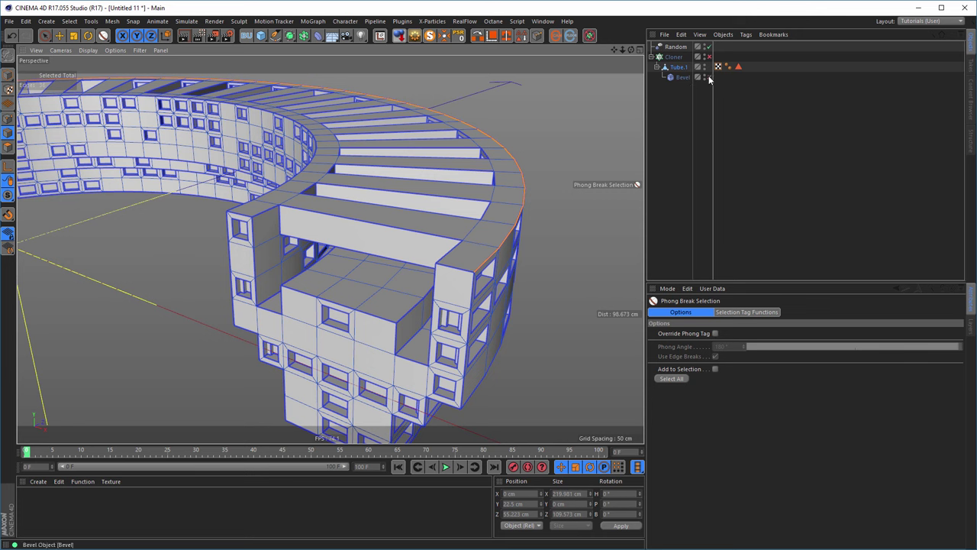
Step: In Model mode, set the Bevel deformer's Topology Mitering to Uniform
{"action": "left_click", "coordinate": [6, 76]}
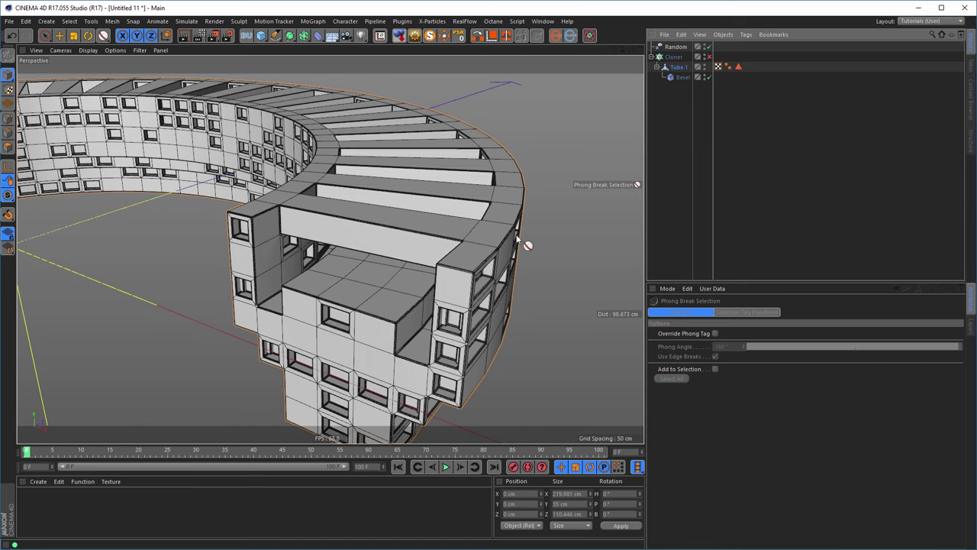
{"action": "scroll", "coordinate": [498, 234], "scroll_direction": "up", "scroll_amount": 10}
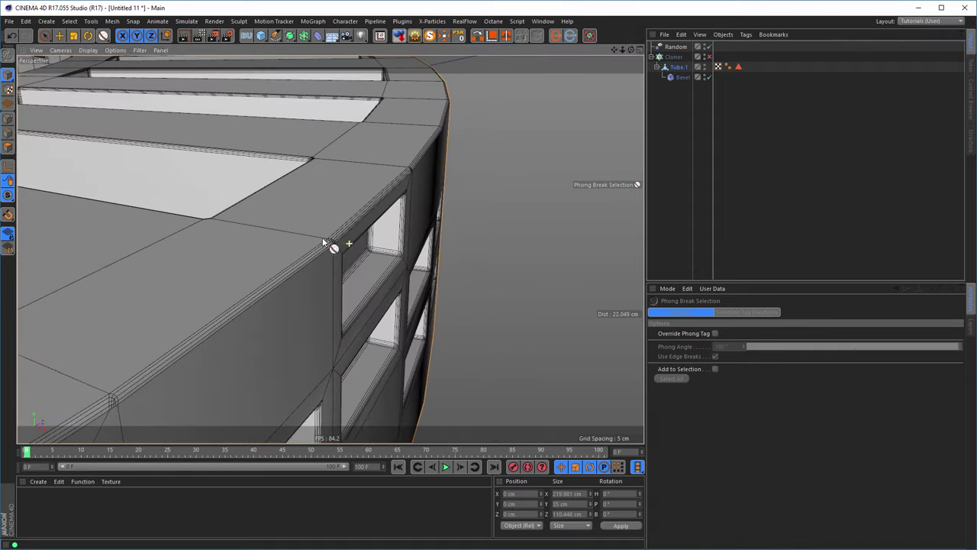
{"action": "scroll", "coordinate": [321, 244], "scroll_direction": "up", "scroll_amount": 5}
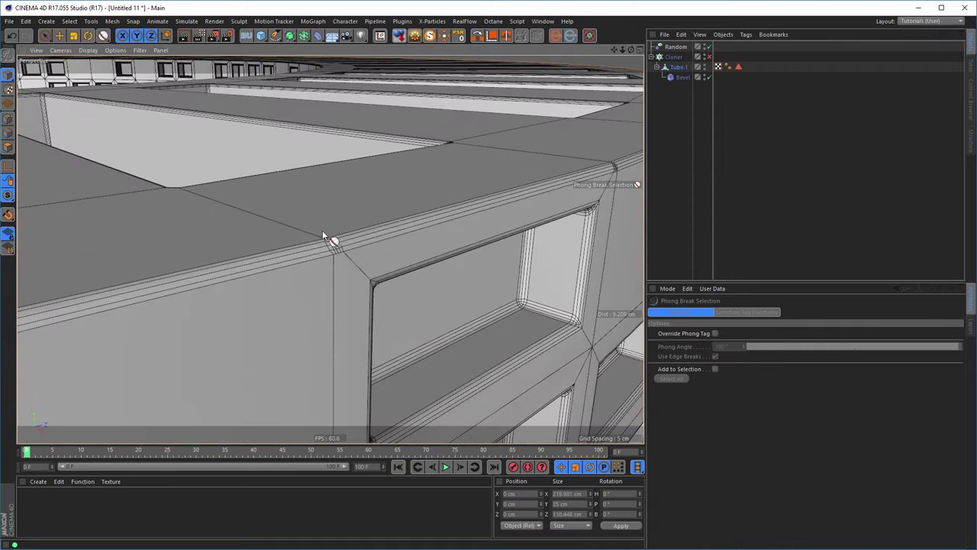
{"action": "left_click", "coordinate": [682, 78]}
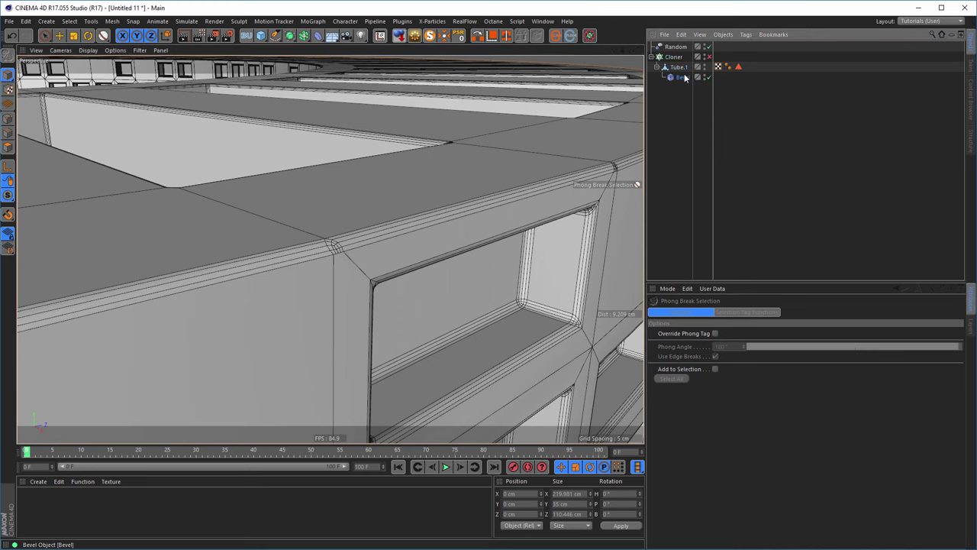
{"action": "left_click", "coordinate": [774, 313]}
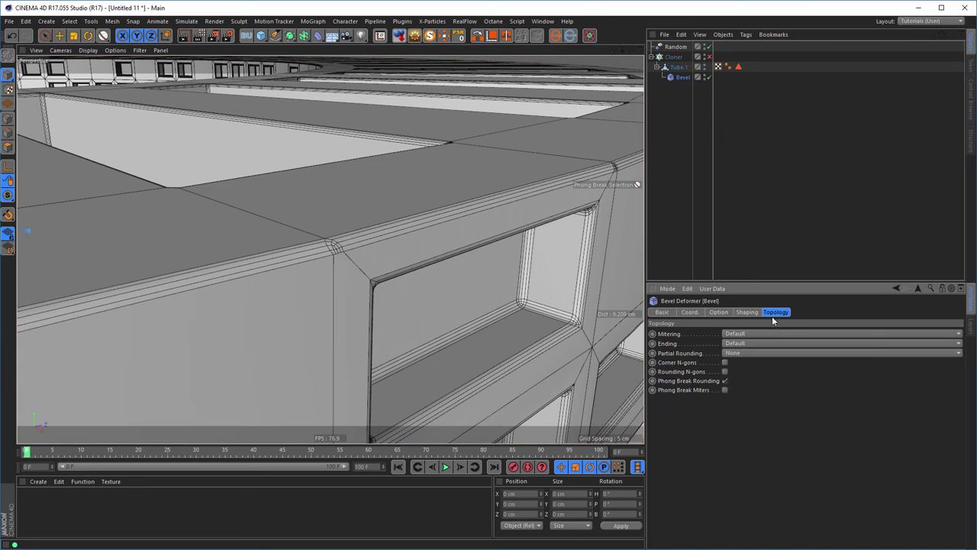
{"action": "left_click", "coordinate": [747, 334]}
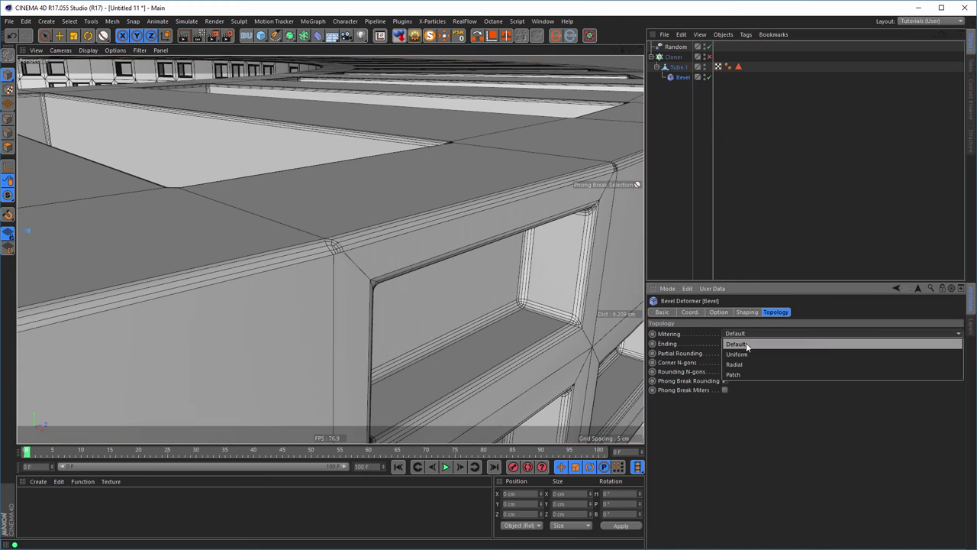
{"action": "left_click", "coordinate": [737, 354]}
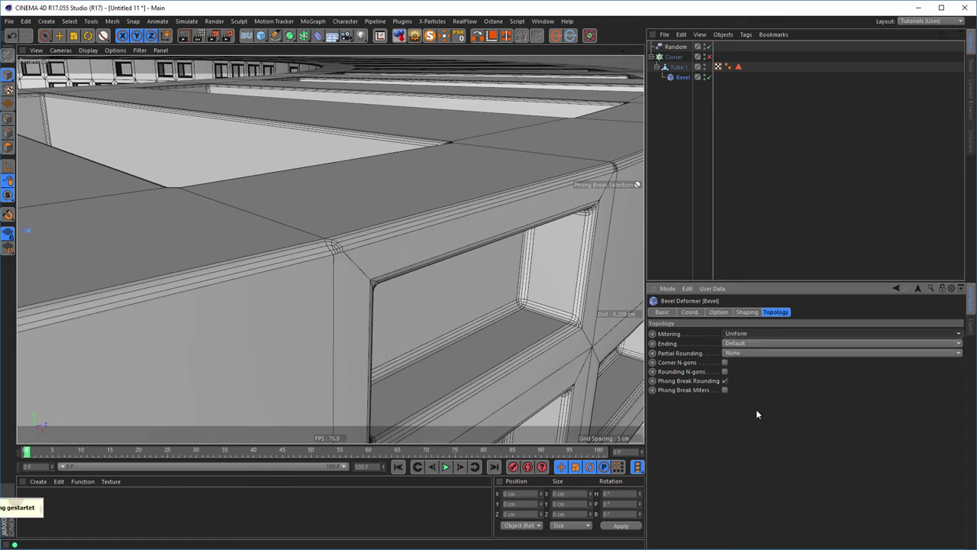
{"action": "scroll", "coordinate": [365, 293], "scroll_direction": "down", "scroll_amount": 10}
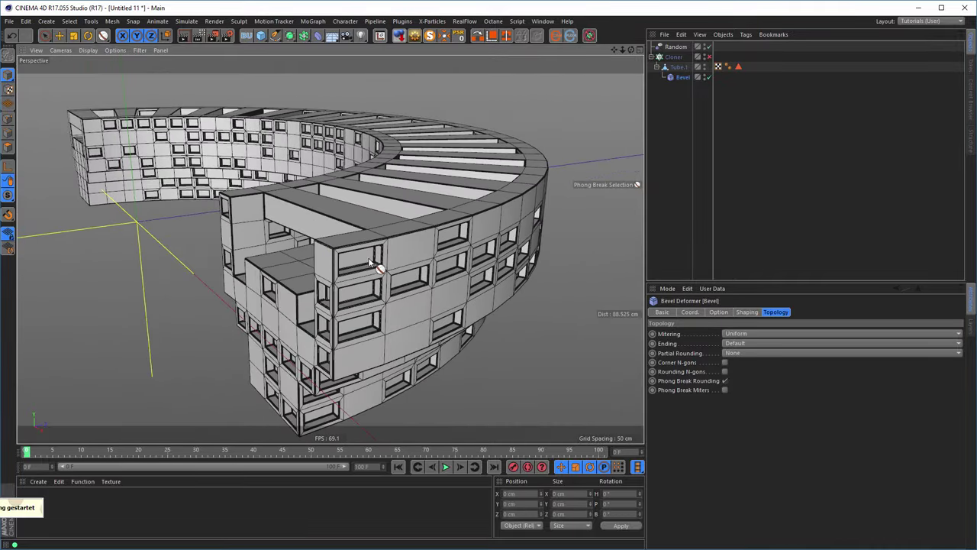
{"action": "scroll", "coordinate": [365, 261], "scroll_direction": "down", "scroll_amount": 2}
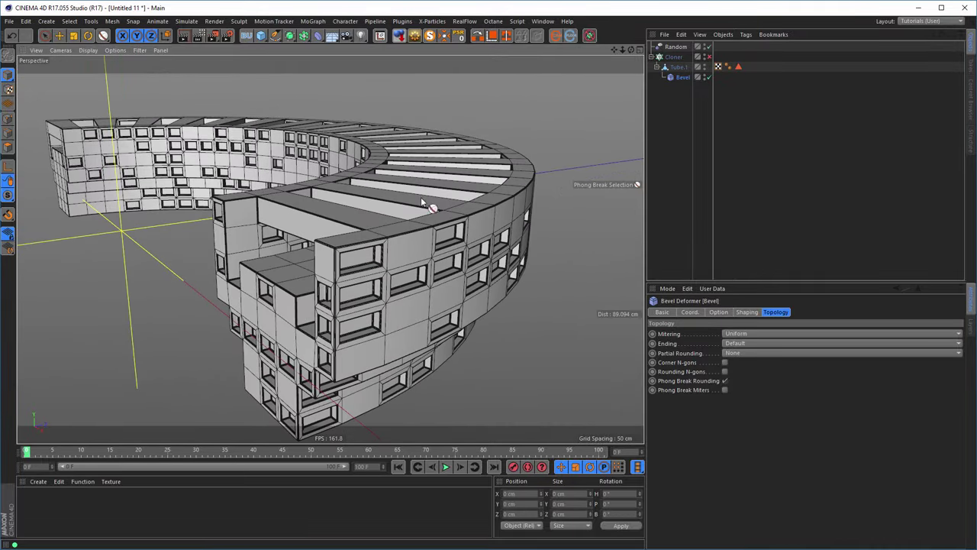
Step: Convert the bevelled Tube.1 to a polygon object with Current State to Object
{"action": "right_click", "coordinate": [675, 70]}
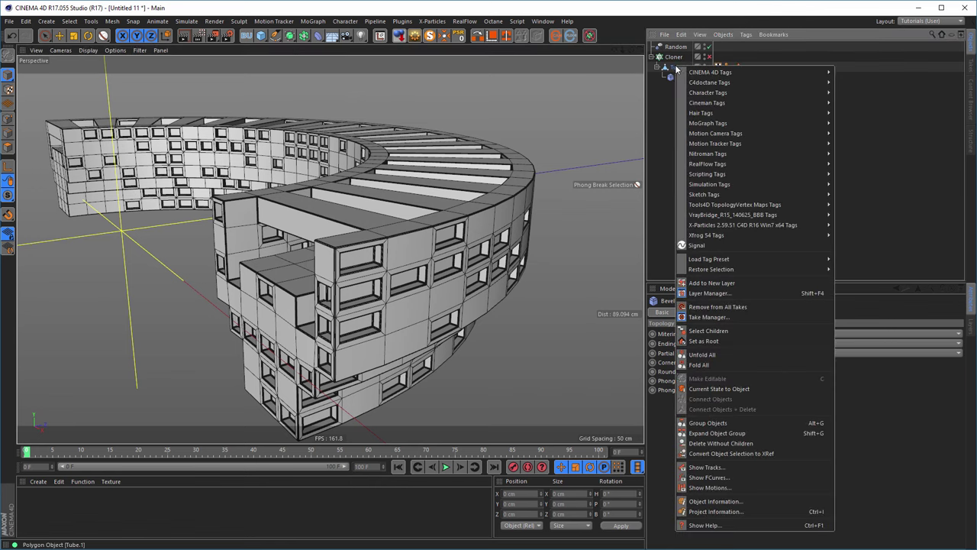
{"action": "left_click", "coordinate": [726, 390]}
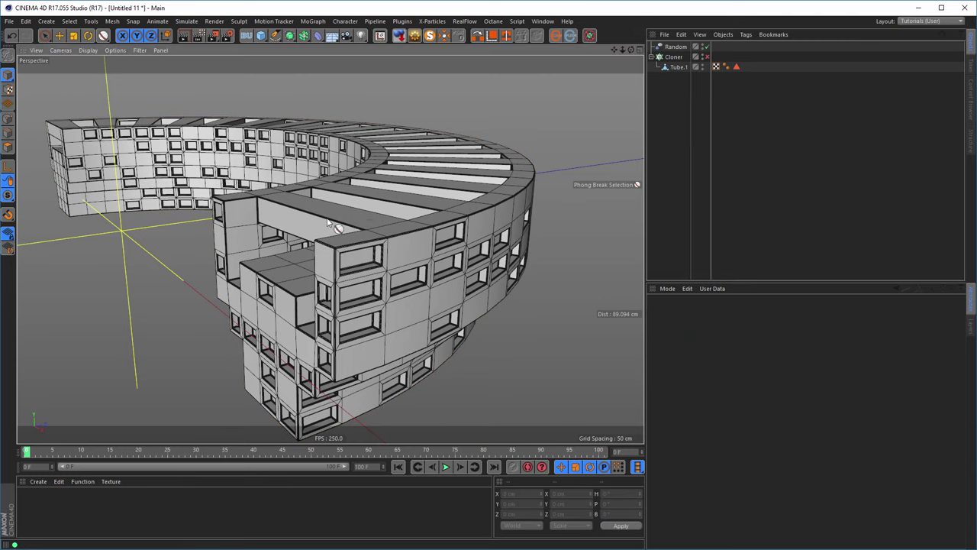
{"action": "mouse_move", "coordinate": [336, 229]}
{"action": "left_mouse_down", "text": "alt"}
{"action": "mouse_move", "coordinate": [297, 229]}
{"action": "mouse_move", "coordinate": [359, 229]}
{"action": "mouse_move", "coordinate": [336, 229]}
{"action": "left_mouse_up", "text": "alt"}
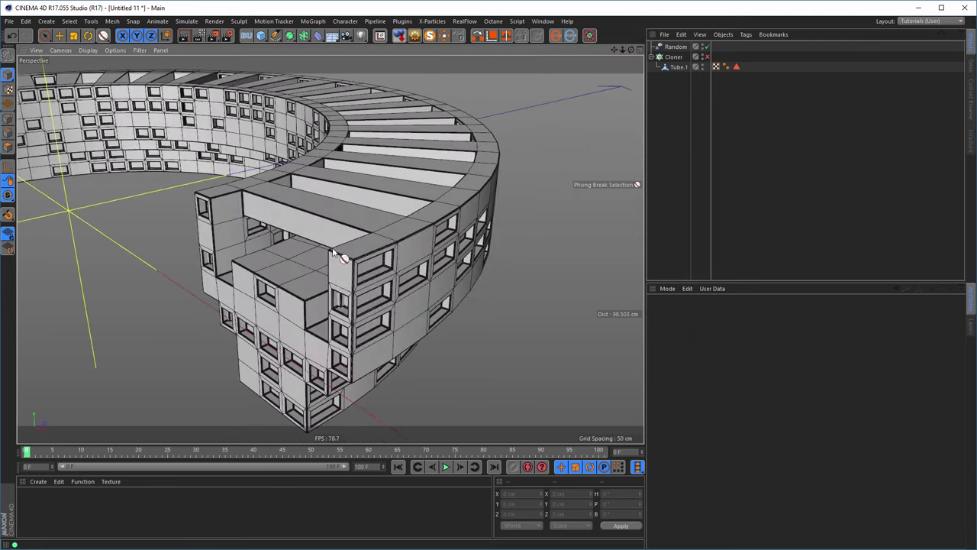
{"action": "right_click_drag", "start_coordinate": [347, 233], "coordinate": [307, 317], "text": "alt"}
{"action": "left_click_drag", "start_coordinate": [309, 319], "coordinate": [625, 206], "text": "alt"}
Step: Select Random, Cloner and Tube.1 together from an elevated view of the ring
{"action": "key", "text": "ctrl+shift+z"}
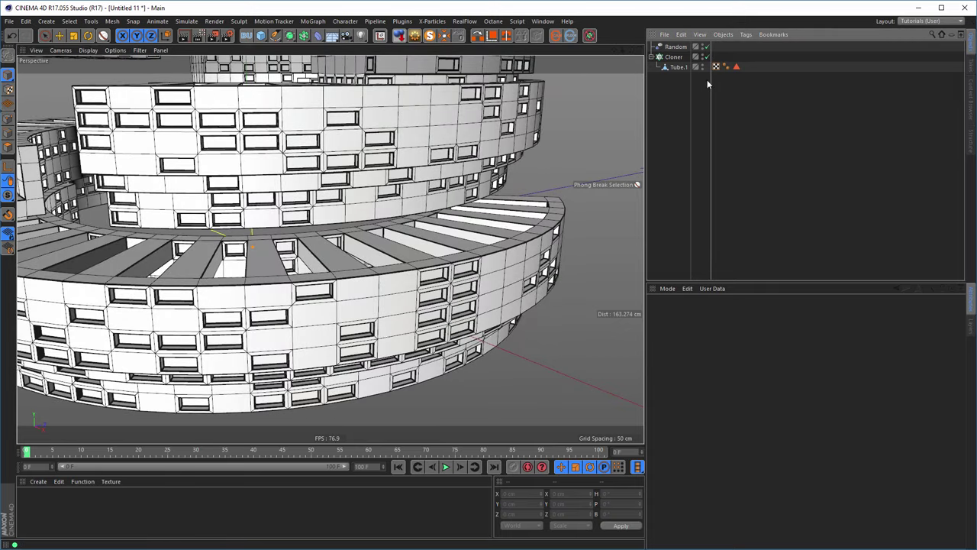
{"action": "left_click_drag", "start_coordinate": [540, 158], "coordinate": [319, 300], "text": "alt"}
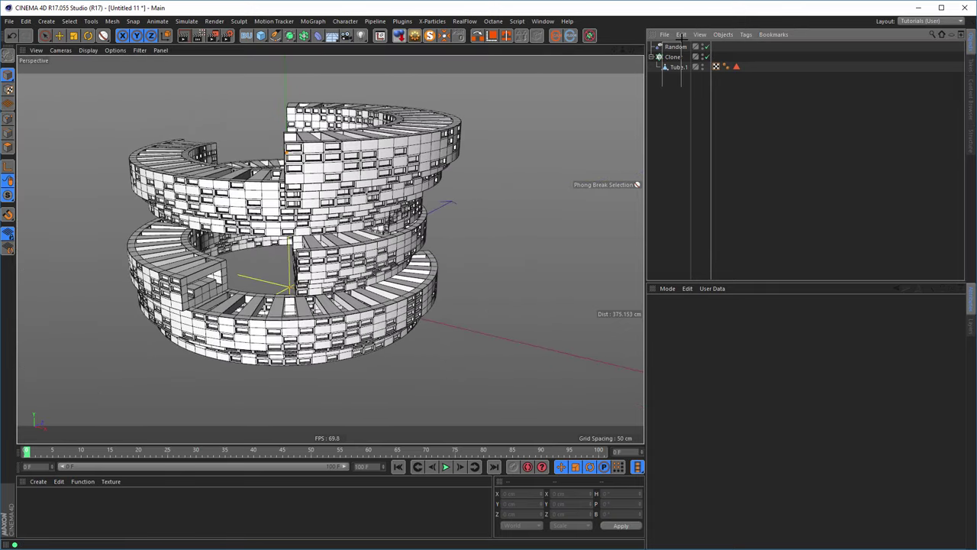
{"action": "key", "text": "ctrl+a"}
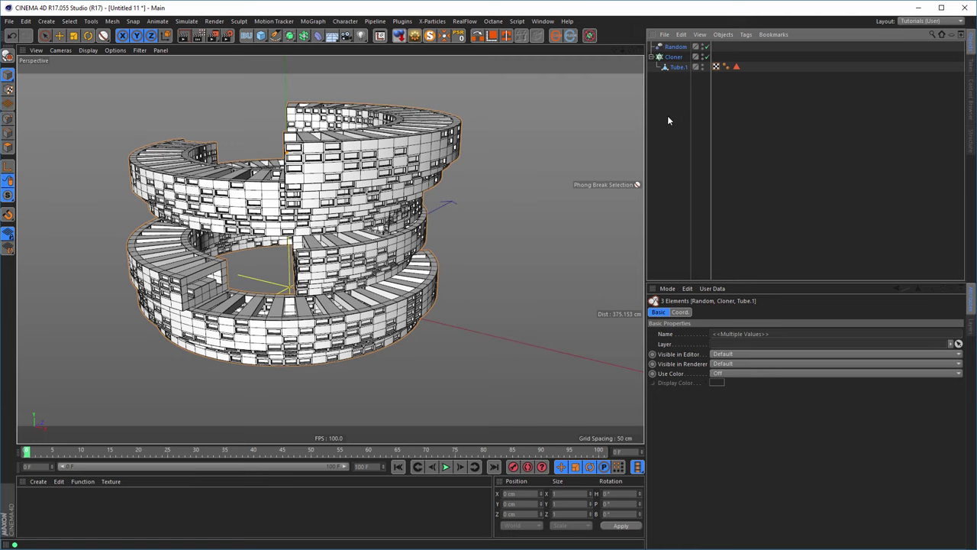
Step: Group the three selected objects under a null named 'Station'
{"action": "key", "text": "alt+g"}
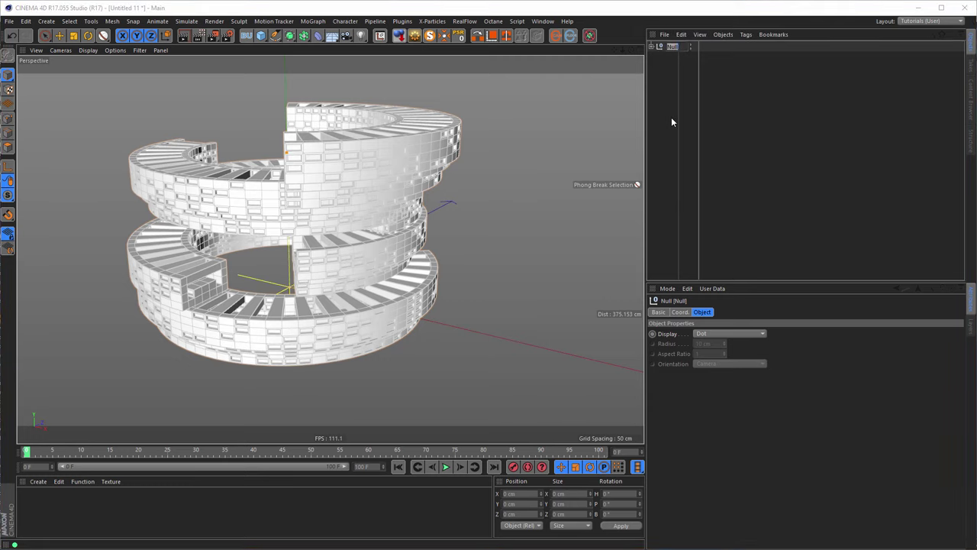
{"action": "type", "text": "Station"}
{"action": "key", "text": "Return"}
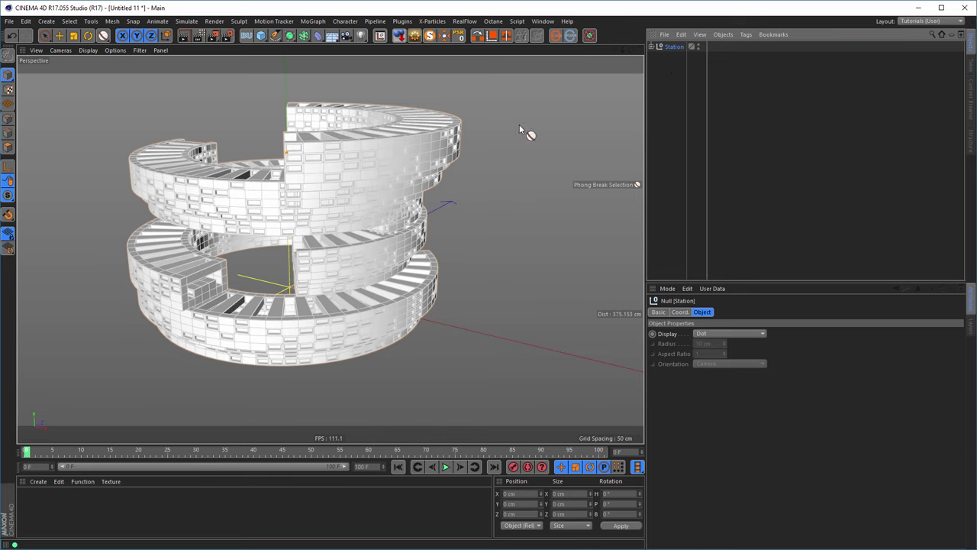
Step: Switch to the open asteroids.c4d project
{"action": "key", "text": "v"}
{"action": "mouse_move", "coordinate": [519, 146]}
{"action": "left_click", "coordinate": [512, 168]}
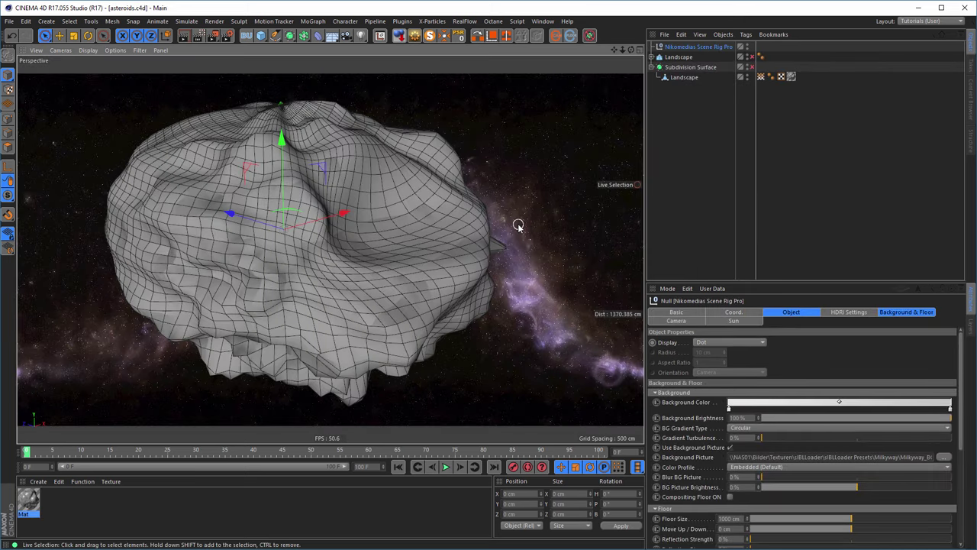
Step: Paste the Station group and move it right of the asteroid, above the surface
{"action": "key", "text": "ctrl+v"}
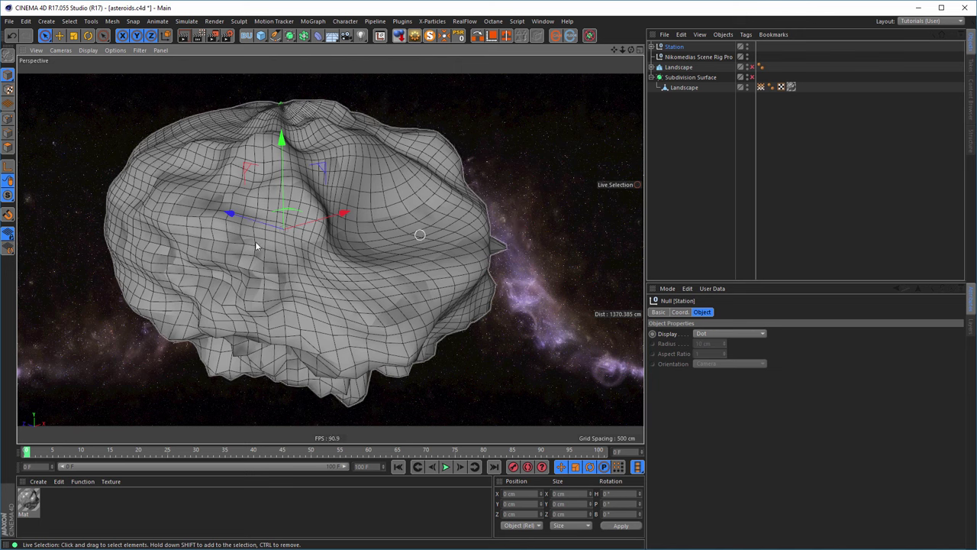
{"action": "left_click_drag", "start_coordinate": [230, 215], "coordinate": [360, 264]}
{"action": "left_click_drag", "start_coordinate": [439, 179], "coordinate": [446, 149]}
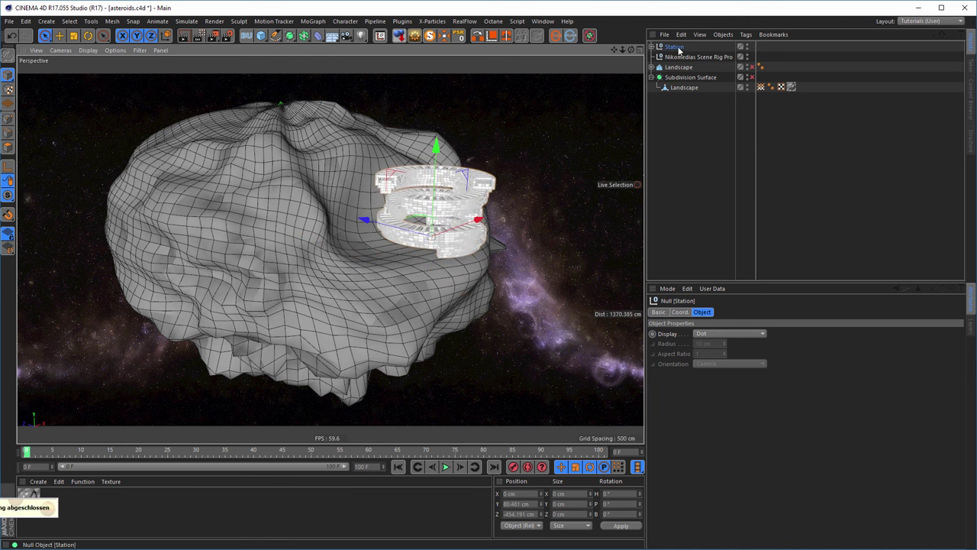
Step: Scale the station down to fit on the asteroid, then add a Camera object
{"action": "key", "text": "t"}
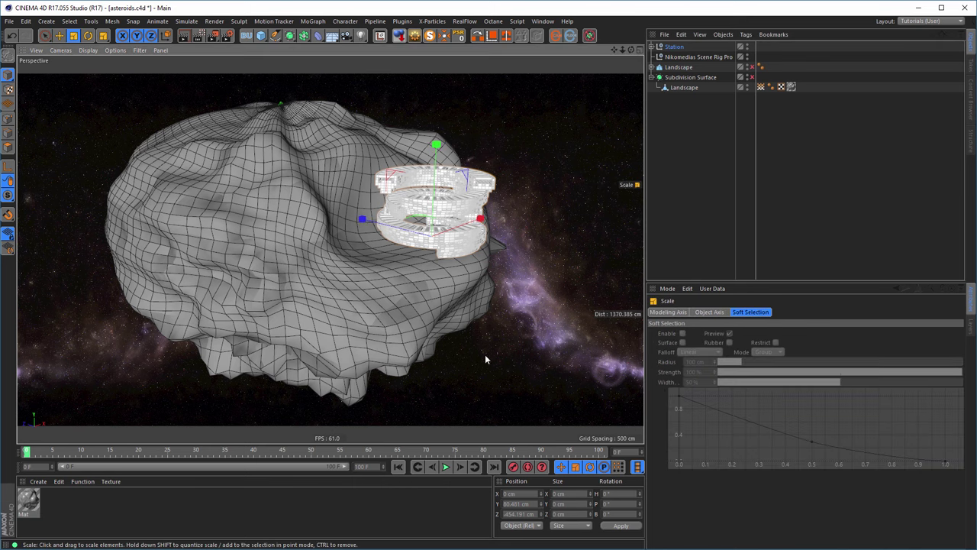
{"action": "left_click_drag", "start_coordinate": [485, 355], "coordinate": [295, 394]}
{"action": "key", "text": "e"}
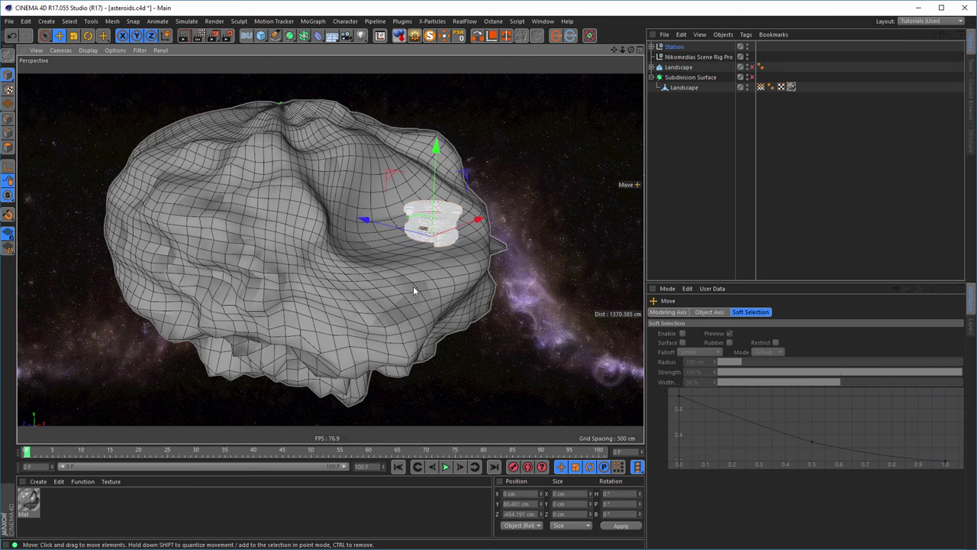
{"action": "left_click_drag", "start_coordinate": [380, 260], "coordinate": [398, 262], "text": "alt"}
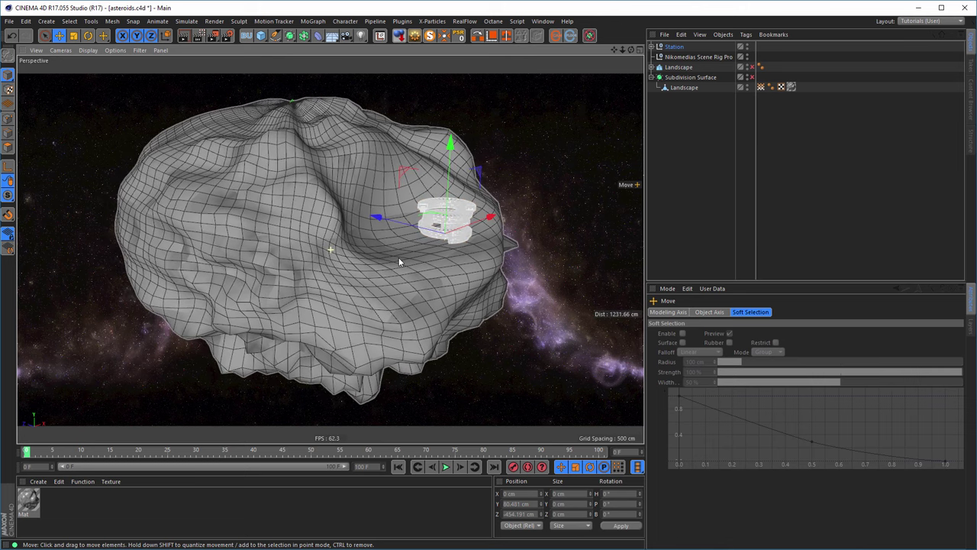
{"action": "left_click", "coordinate": [347, 36]}
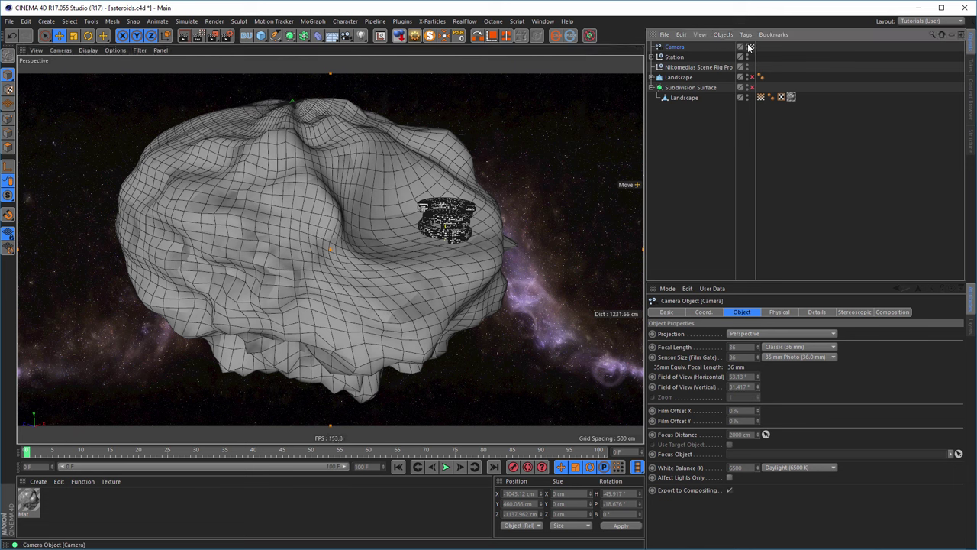
Step: Give the Camera a CINEMA 4D Protection tag, then select the Station group
{"action": "right_click", "coordinate": [680, 48]}
{"action": "mouse_move", "coordinate": [824, 52]}
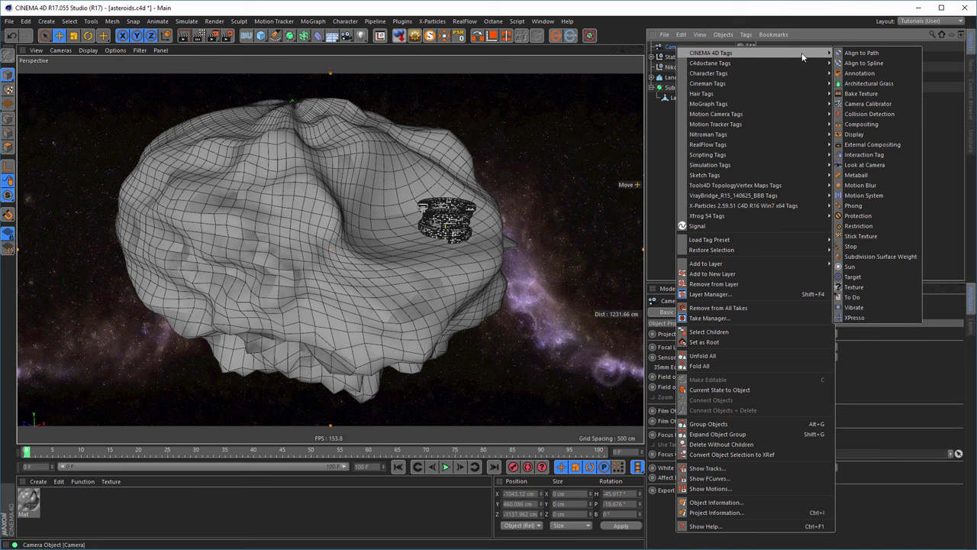
{"action": "left_click", "coordinate": [858, 216]}
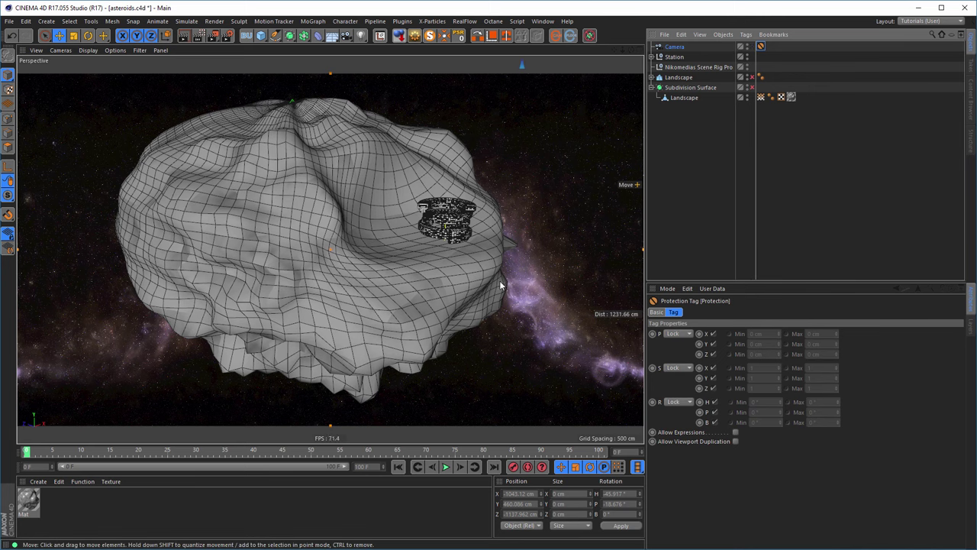
{"action": "left_click_drag", "start_coordinate": [403, 233], "coordinate": [352, 231], "text": "alt"}
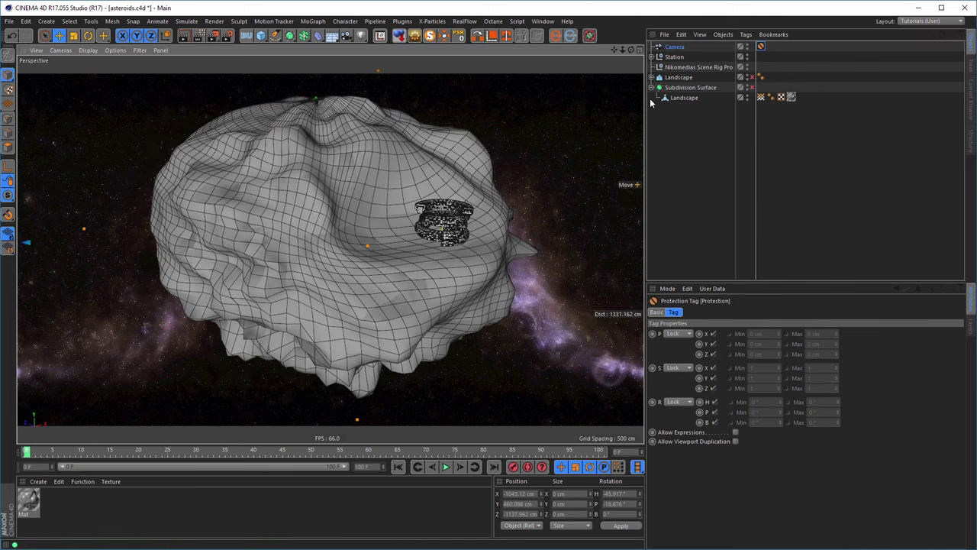
{"action": "left_click", "coordinate": [673, 57]}
Step: Slide the Station along its depth and sideways into the asteroid's crater
{"action": "left_click_drag", "start_coordinate": [494, 222], "coordinate": [344, 219]}
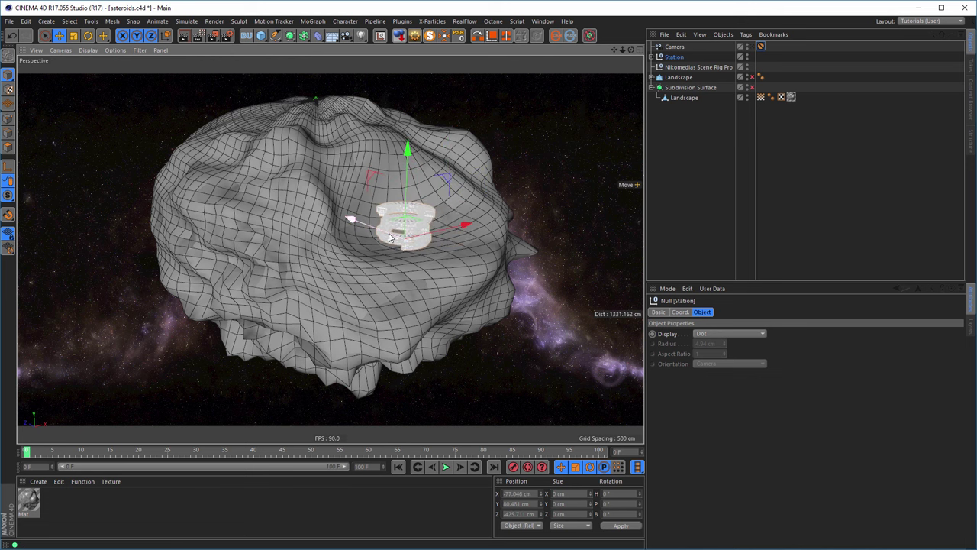
{"action": "scroll", "coordinate": [534, 225], "scroll_direction": "up", "scroll_amount": 5}
{"action": "scroll", "coordinate": [535, 225], "scroll_direction": "up", "scroll_amount": 3}
{"action": "left_click_drag", "start_coordinate": [534, 225], "coordinate": [448, 246], "text": "alt"}
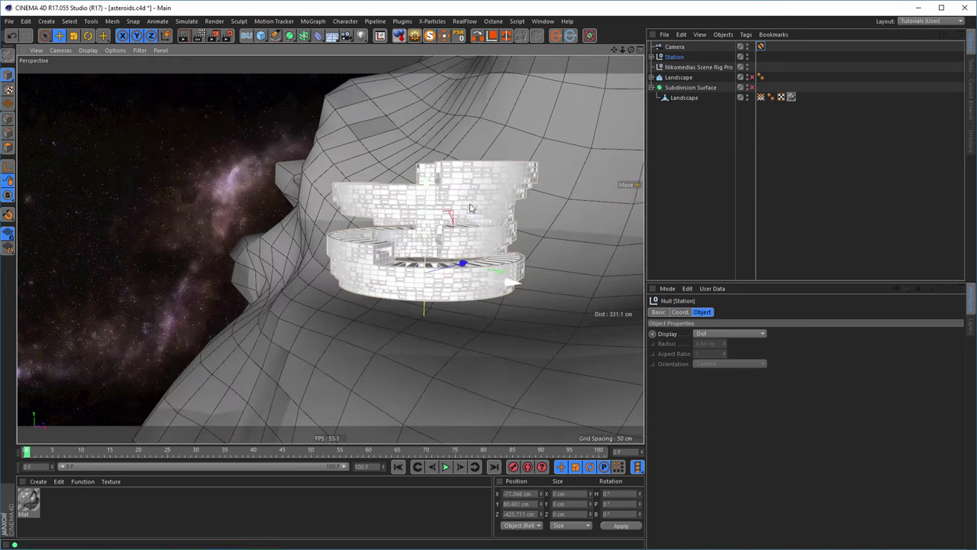
{"action": "left_click_drag", "start_coordinate": [512, 313], "coordinate": [365, 236]}
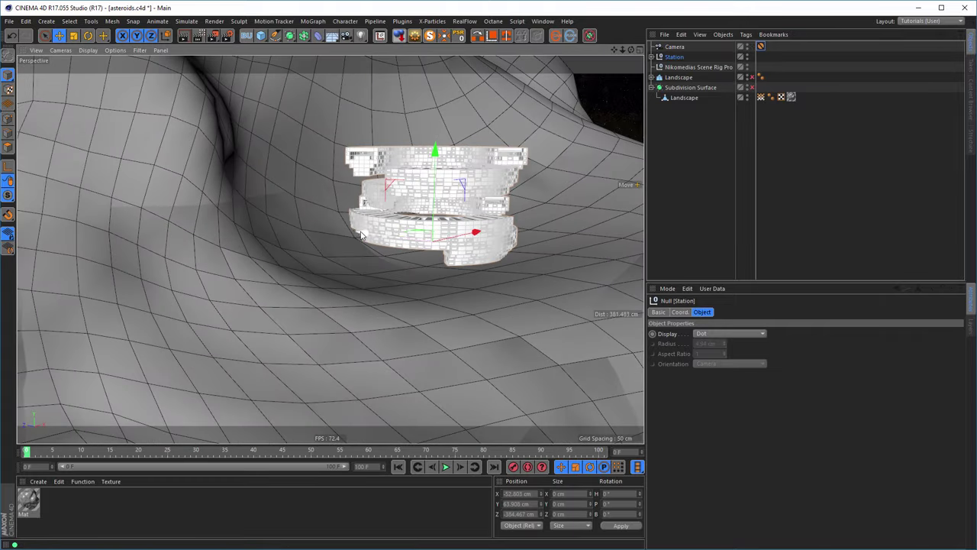
{"action": "left_click_drag", "start_coordinate": [502, 240], "coordinate": [484, 228]}
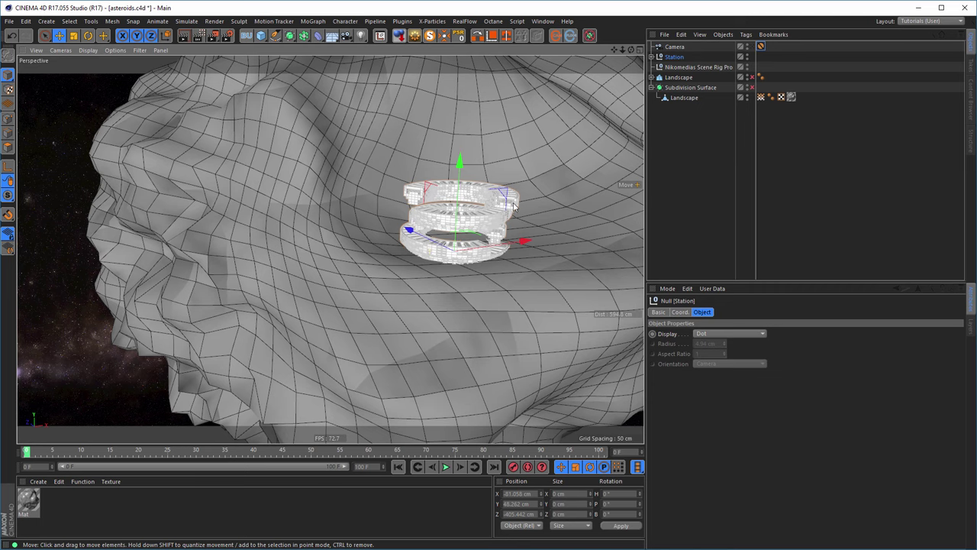
Step: Zoom out and orbit to frame the whole asteroid with the station in the crater
{"action": "right_click_drag", "start_coordinate": [514, 206], "coordinate": [672, 200], "text": "alt"}
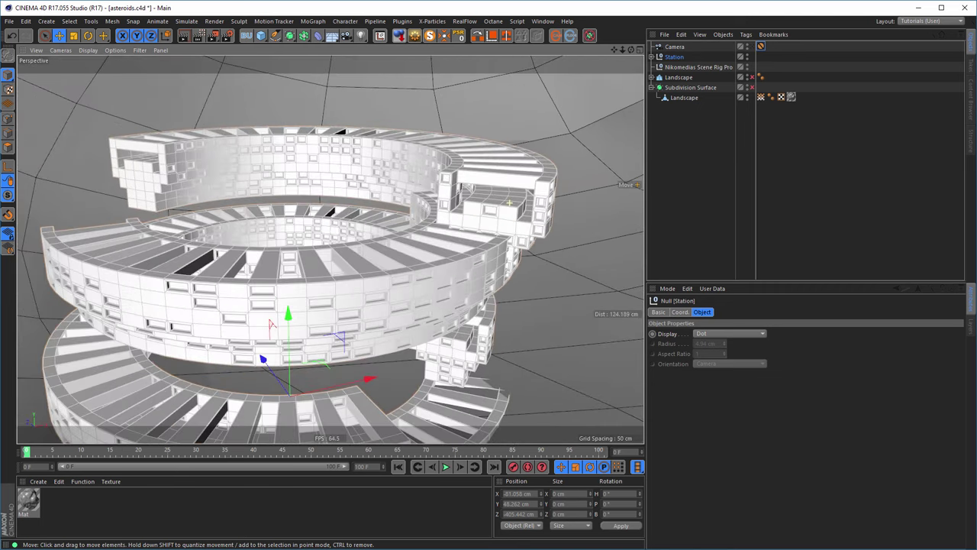
{"action": "left_click_drag", "start_coordinate": [475, 219], "coordinate": [484, 227], "text": "alt"}
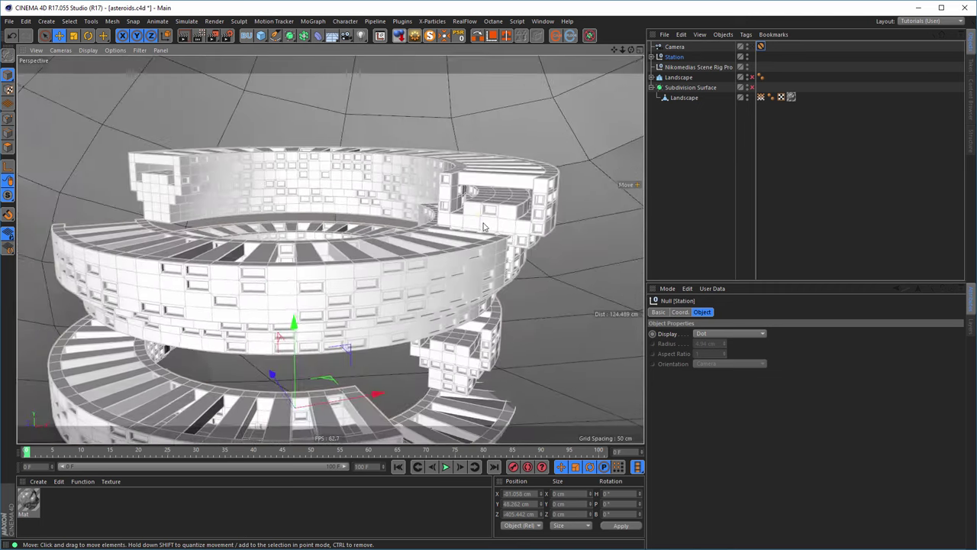
{"action": "right_click_drag", "start_coordinate": [483, 227], "coordinate": [326, 290], "text": "alt"}
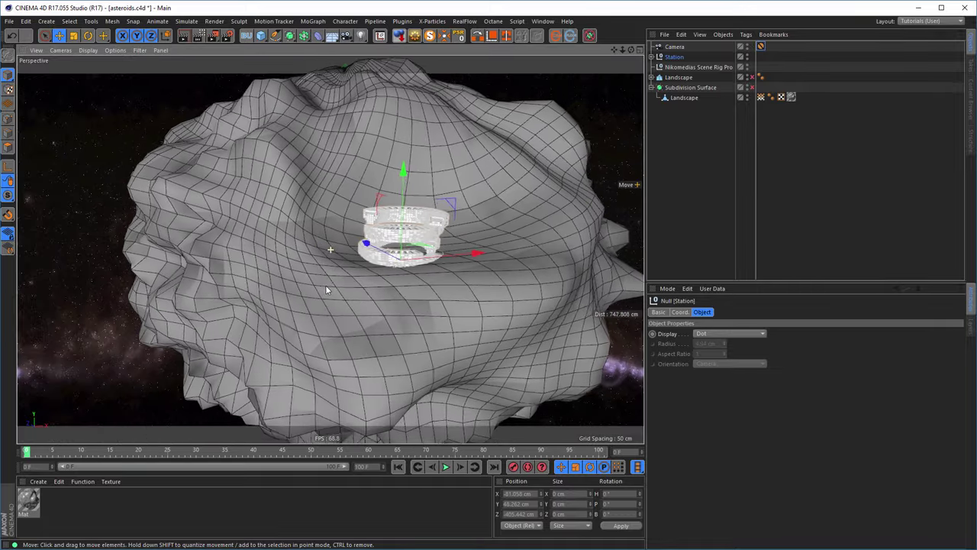
{"action": "left_click_drag", "start_coordinate": [326, 290], "coordinate": [408, 252], "text": "alt"}
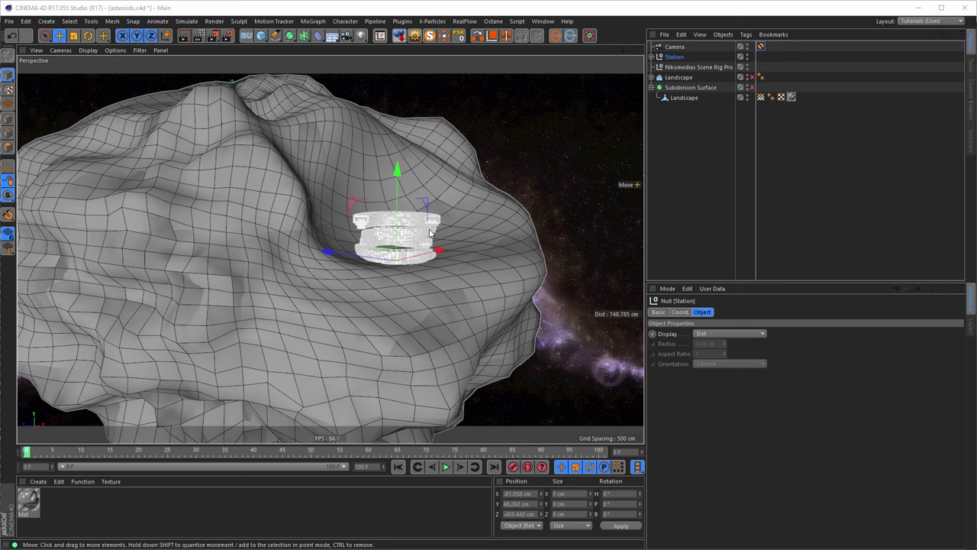
{"action": "left_click", "coordinate": [395, 235]}
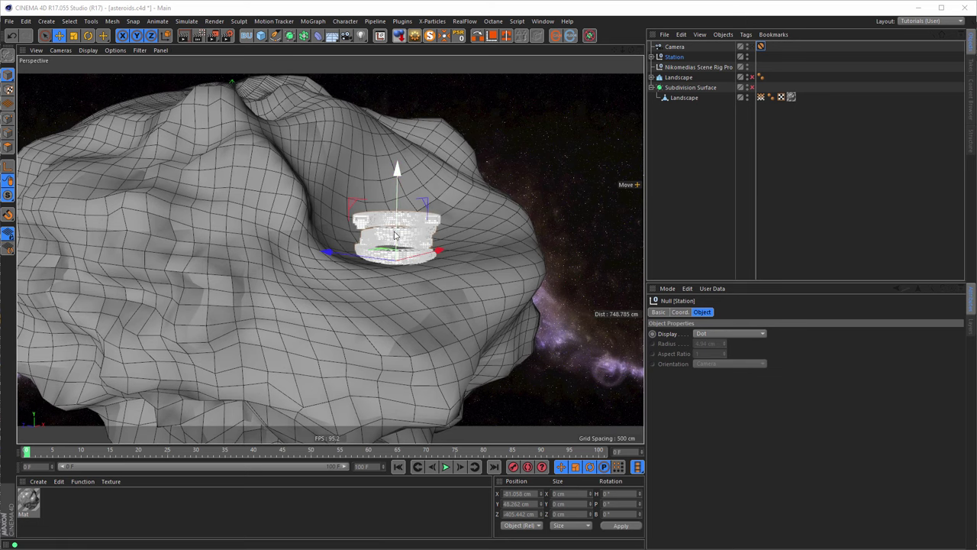
{"action": "left_click_drag", "start_coordinate": [394, 235], "coordinate": [427, 222], "text": "alt"}
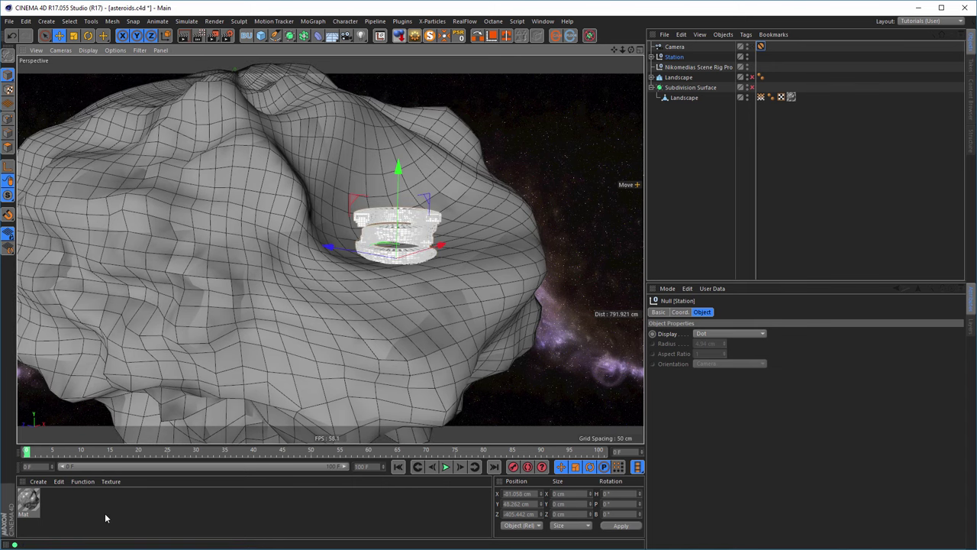
Step: Create a new material named 'Metal'
{"action": "double_click", "coordinate": [82, 501]}
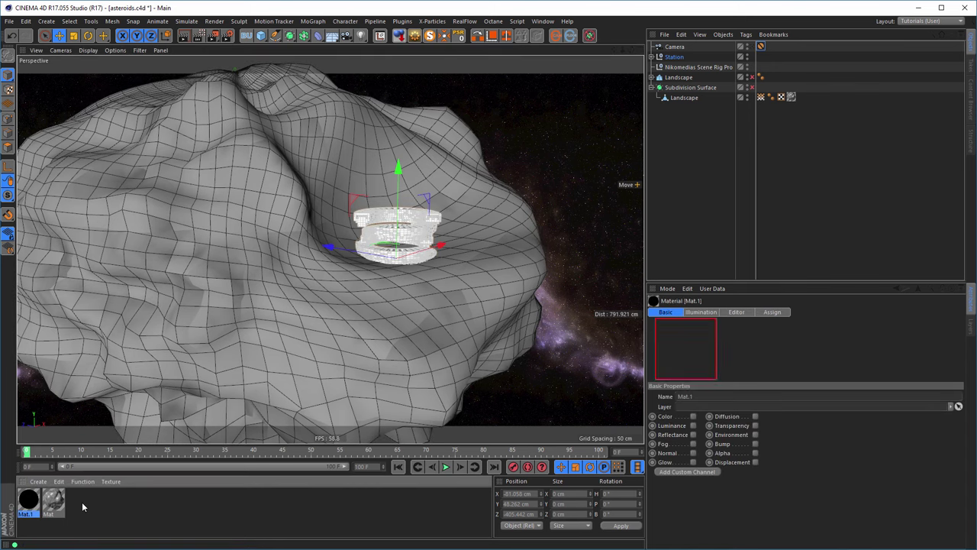
{"action": "double_click", "coordinate": [28, 500]}
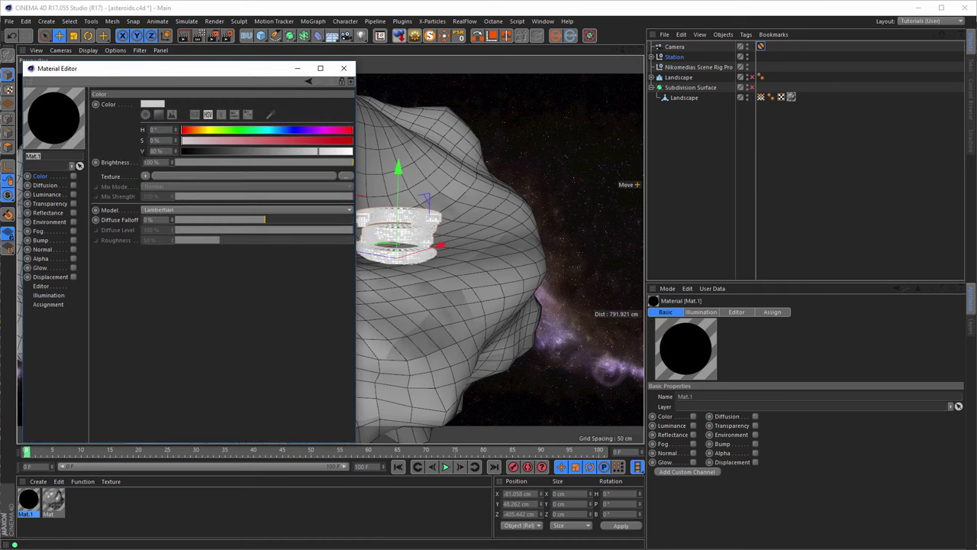
{"action": "left_click_drag", "start_coordinate": [160, 74], "coordinate": [335, 97]}
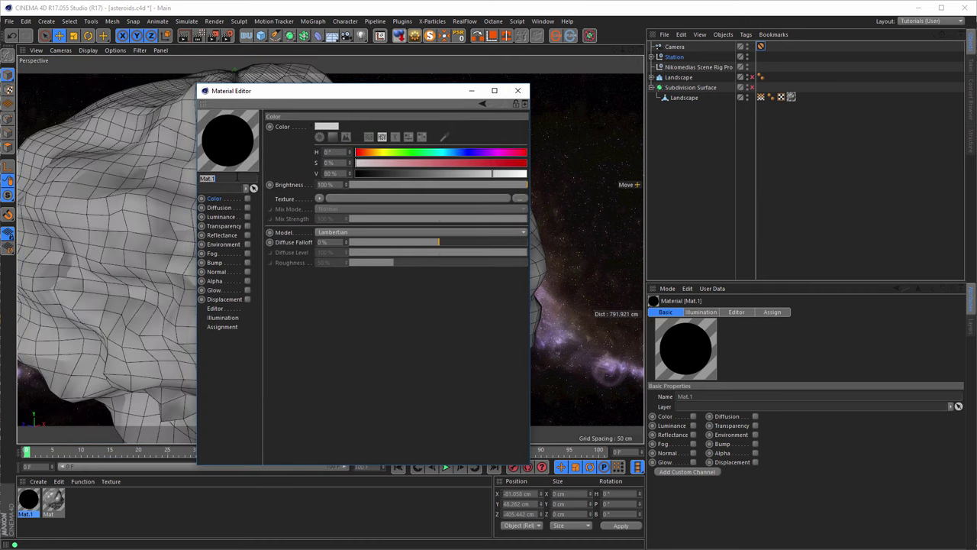
{"action": "type", "text": "Metal"}
{"action": "key", "text": "Return"}
Step: Enable Reflectance with a Conductor Fresnel using the Iridium preset
{"action": "left_click", "coordinate": [247, 235]}
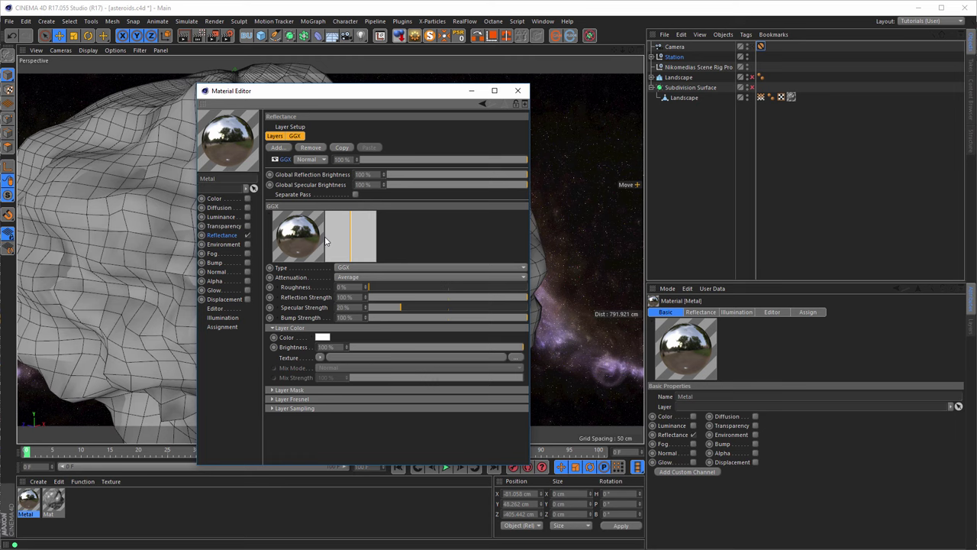
{"action": "left_click", "coordinate": [326, 399]}
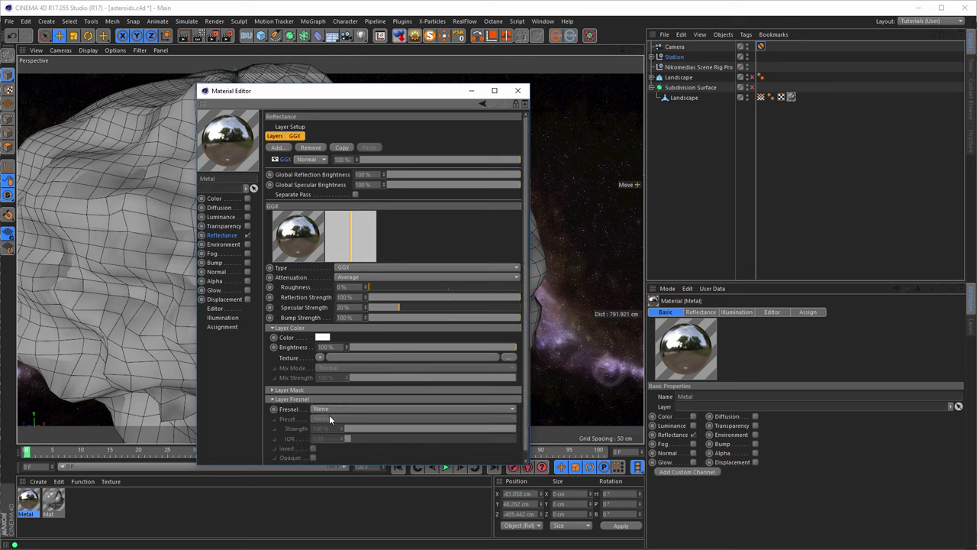
{"action": "left_click", "coordinate": [342, 409]}
{"action": "left_click", "coordinate": [343, 433]}
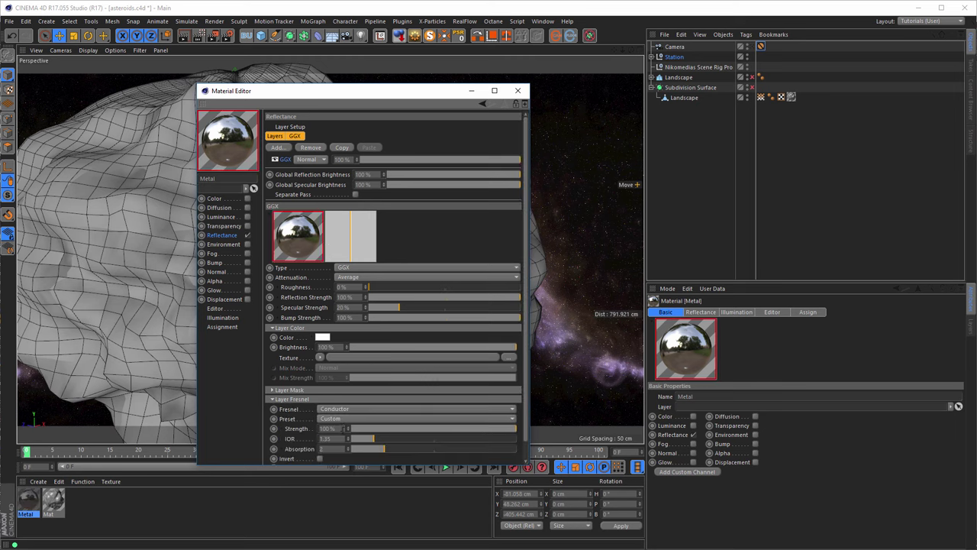
{"action": "left_click", "coordinate": [343, 418]}
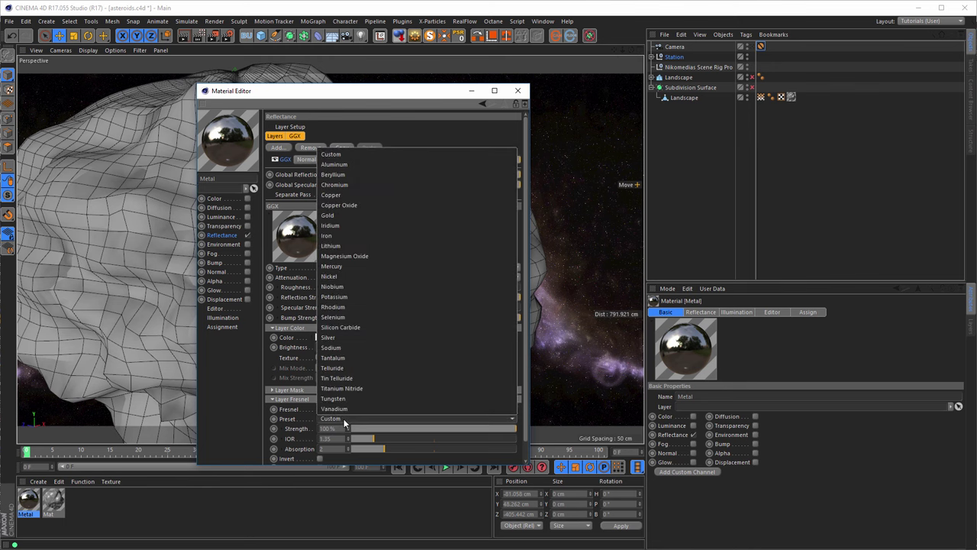
{"action": "left_click", "coordinate": [340, 225]}
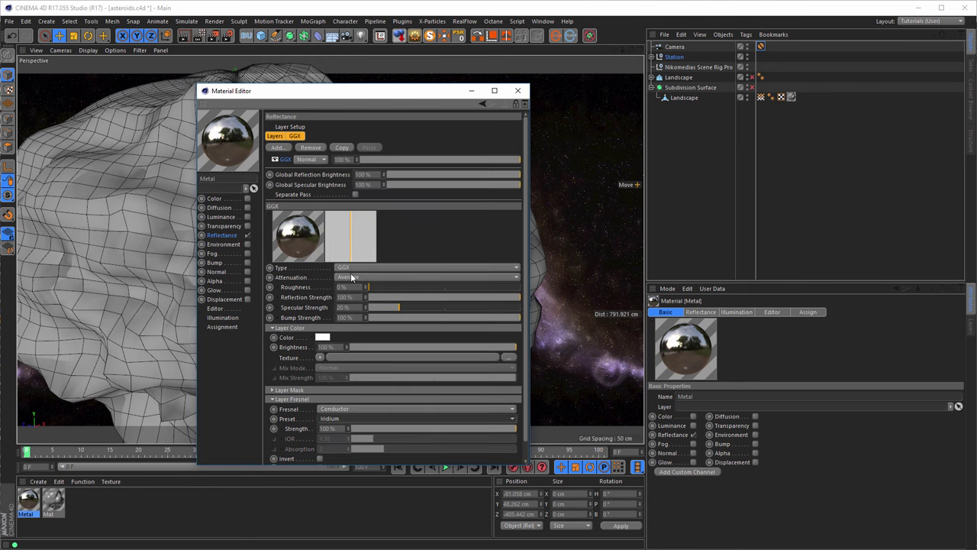
Step: Set bump and specular strength to 0% and apply Metal to Tube.1
{"action": "left_click", "coordinate": [367, 318]}
{"action": "left_click_drag", "start_coordinate": [395, 307], "coordinate": [409, 288]}
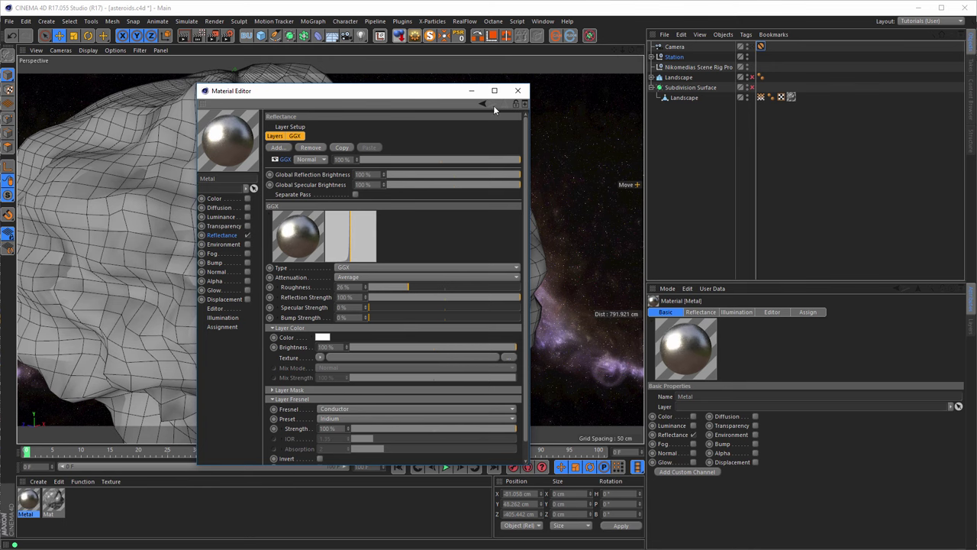
{"action": "left_click", "coordinate": [517, 93]}
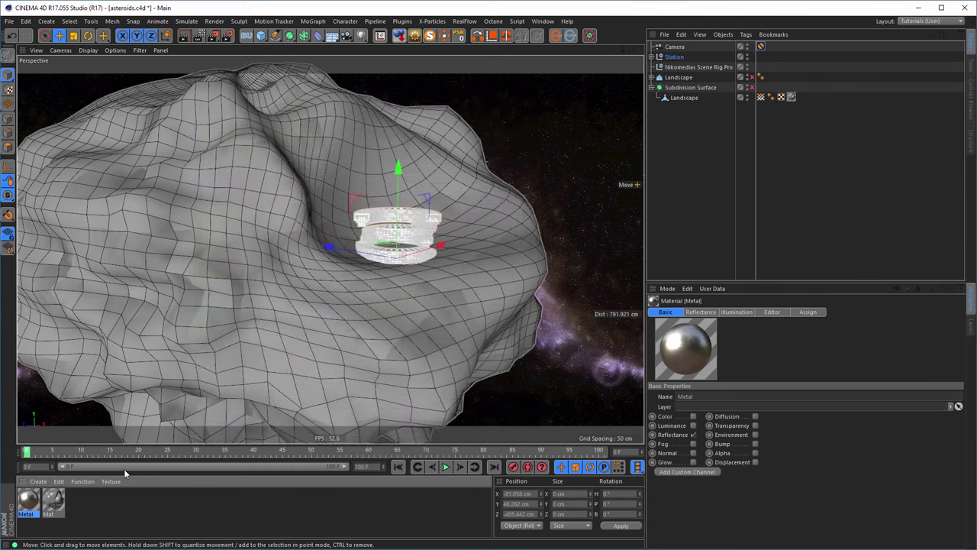
{"action": "left_click_drag", "start_coordinate": [33, 500], "coordinate": [683, 87]}
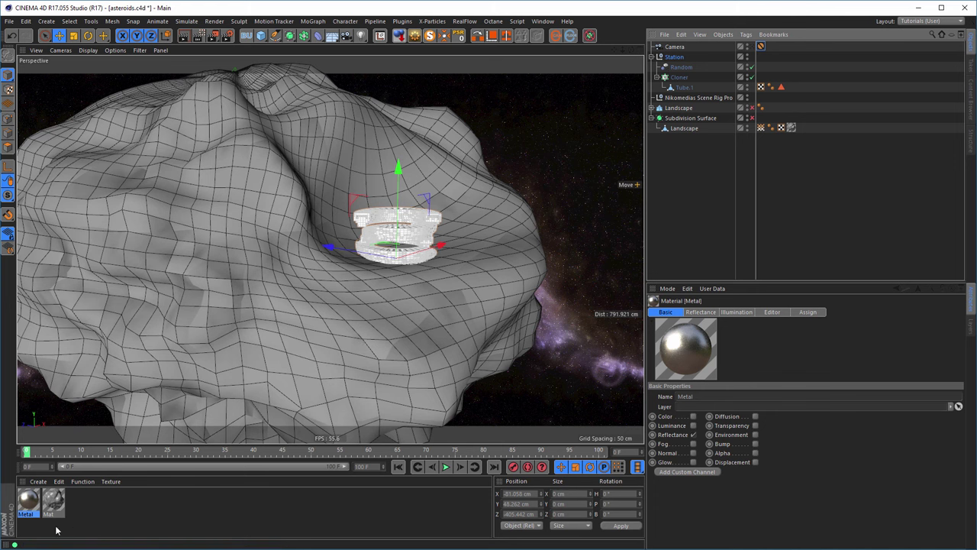
{"action": "left_click_drag", "start_coordinate": [37, 505], "coordinate": [685, 88]}
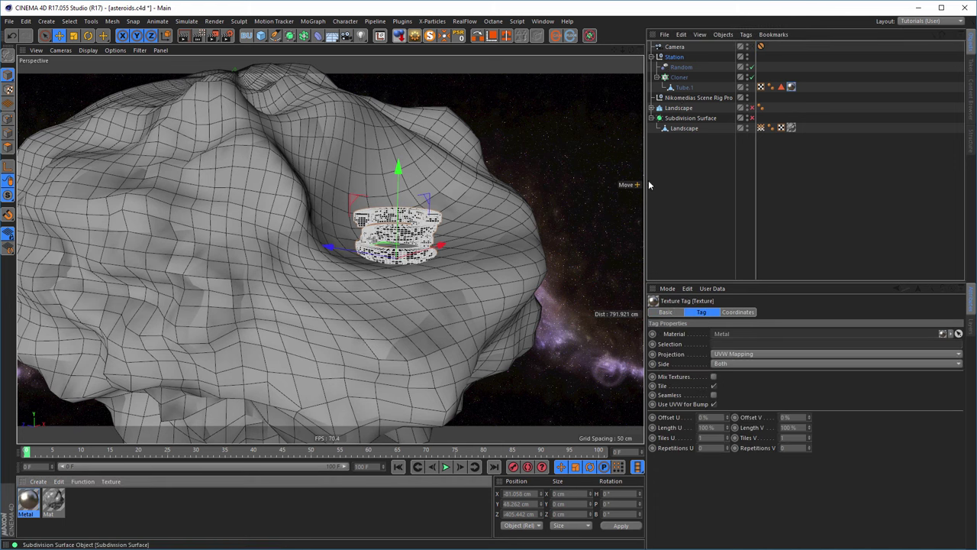
Step: Create a new material with Luminance enabled, colour hue 171° and saturation 100%
{"action": "double_click", "coordinate": [93, 502]}
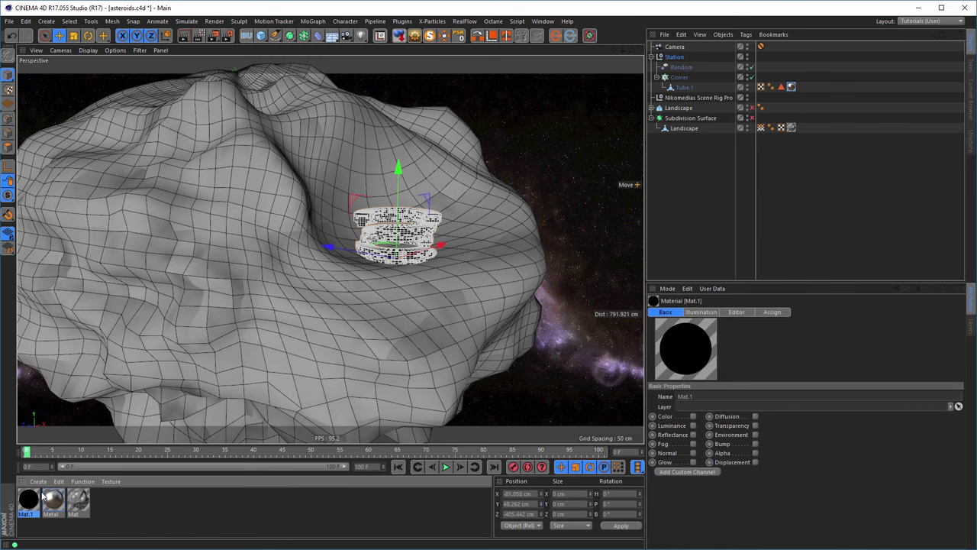
{"action": "double_click", "coordinate": [29, 500]}
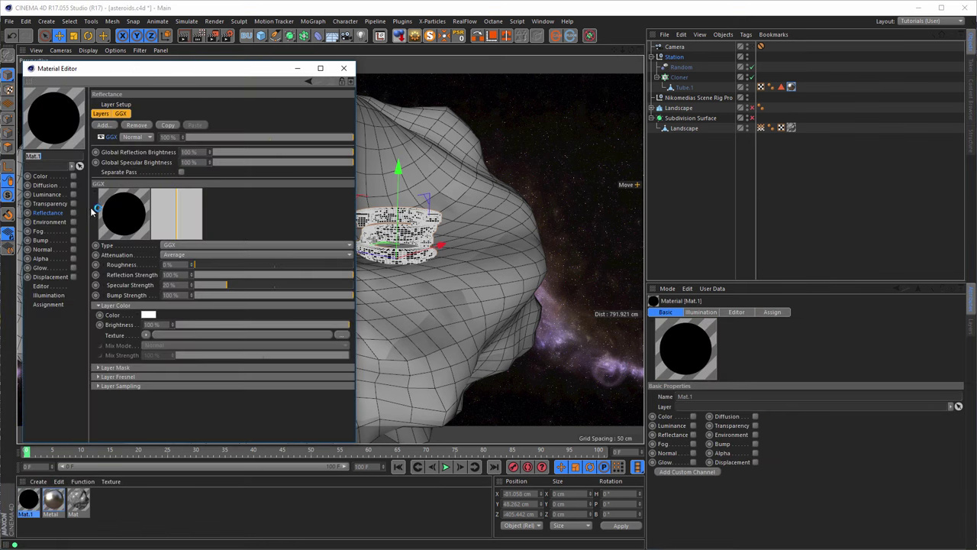
{"action": "left_click", "coordinate": [73, 193]}
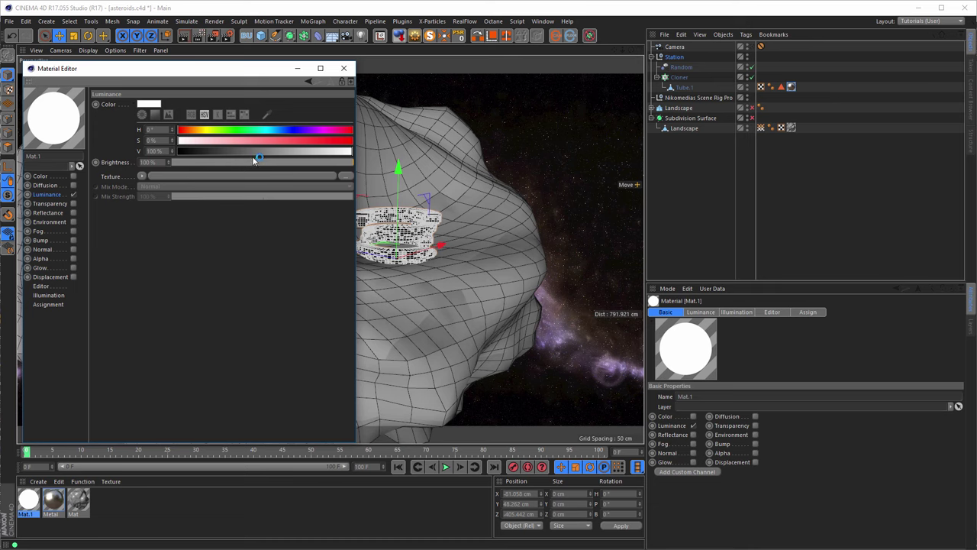
{"action": "left_click_drag", "start_coordinate": [265, 131], "coordinate": [262, 130]}
{"action": "left_click", "coordinate": [349, 140]}
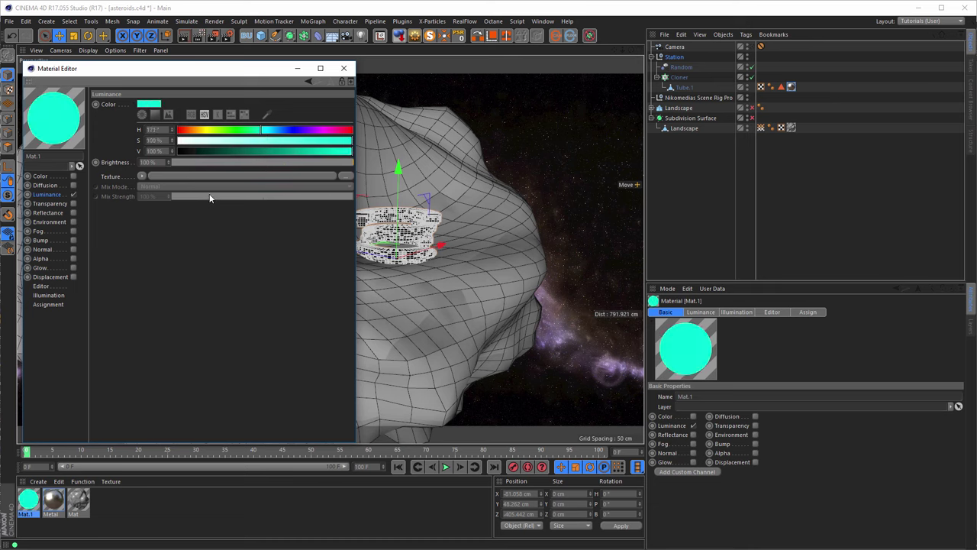
{"action": "left_click", "coordinate": [344, 68]}
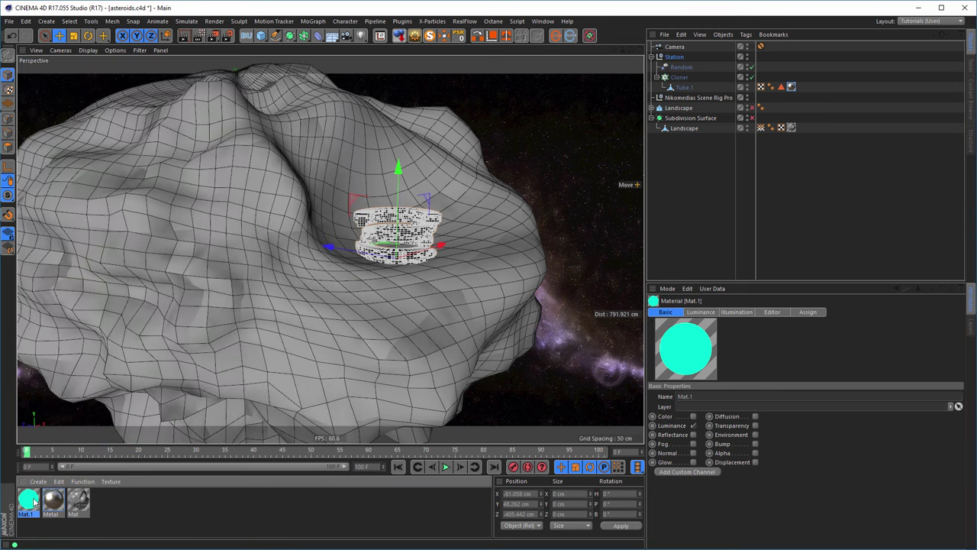
Step: Name it 'Windows', apply it to Tube.1, and limit it to the polygon selection
{"action": "double_click", "coordinate": [34, 501]}
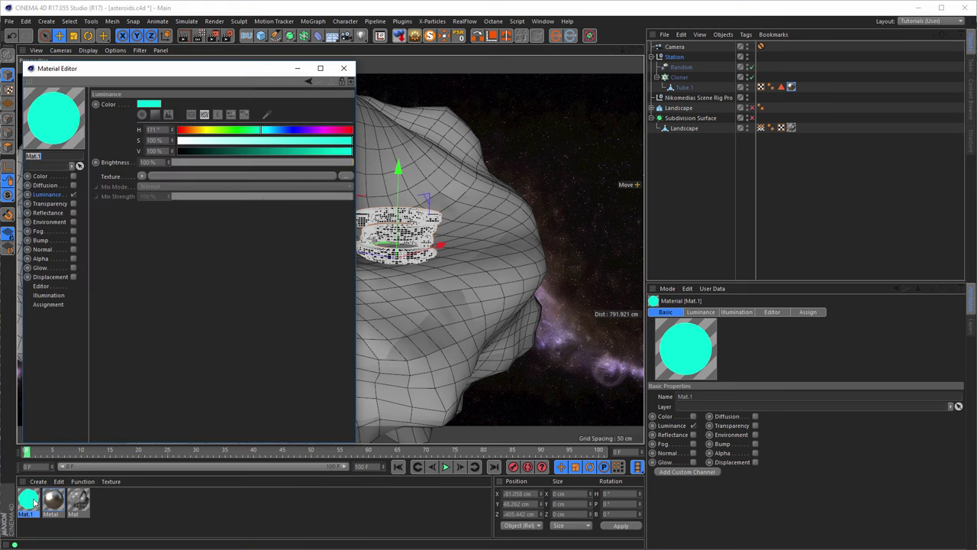
{"action": "type", "text": "Windows"}
{"action": "key", "text": "Return"}
{"action": "left_click_drag", "start_coordinate": [118, 73], "coordinate": [157, 69]}
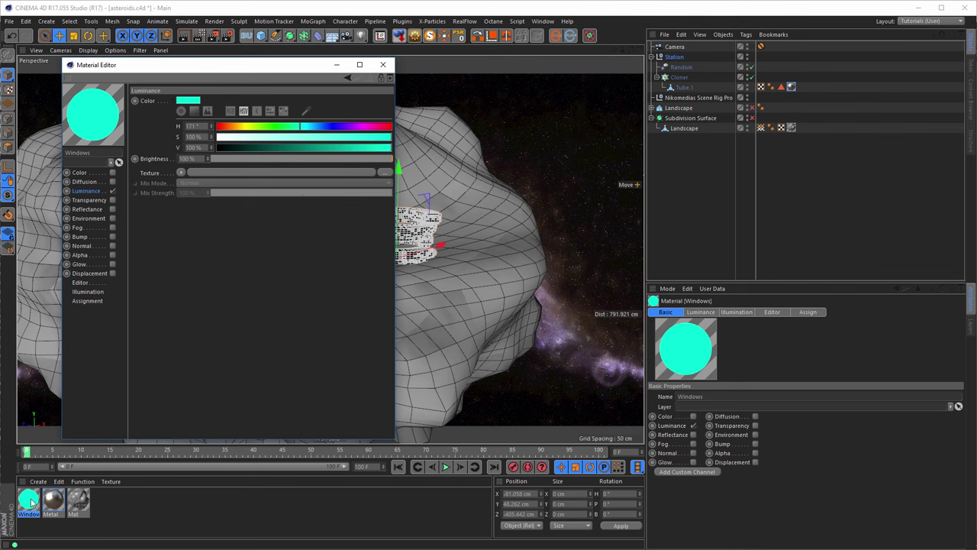
{"action": "left_click_drag", "start_coordinate": [32, 503], "coordinate": [683, 89]}
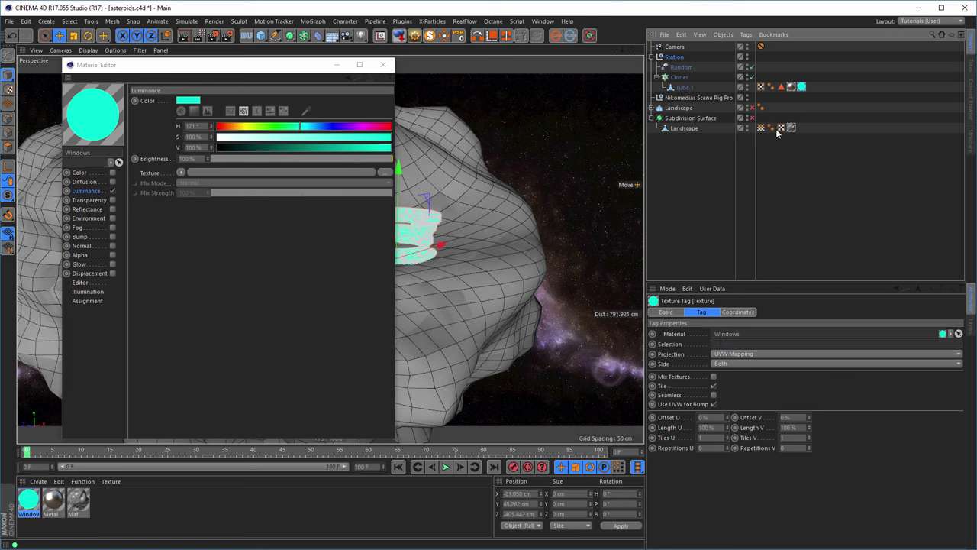
{"action": "left_click_drag", "start_coordinate": [737, 319], "coordinate": [729, 348]}
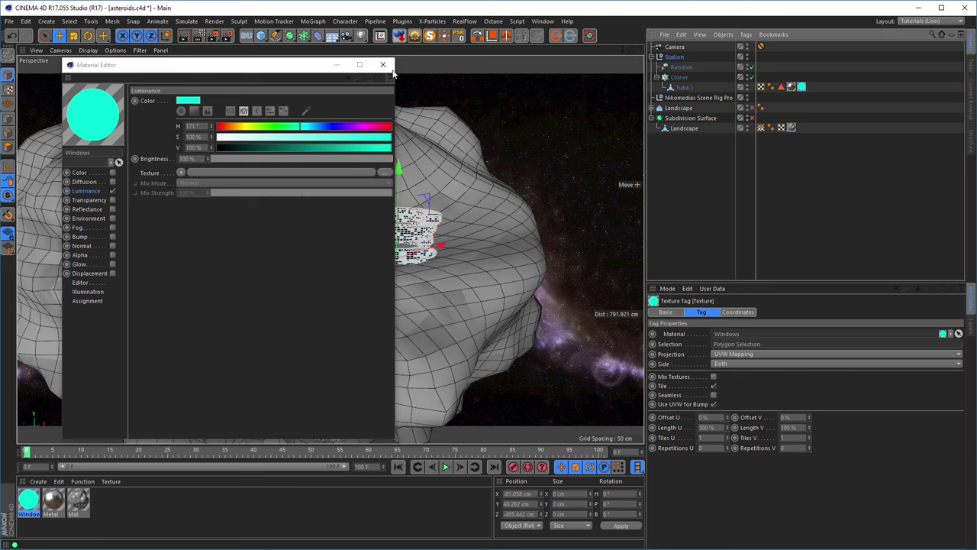
{"action": "left_click", "coordinate": [383, 65]}
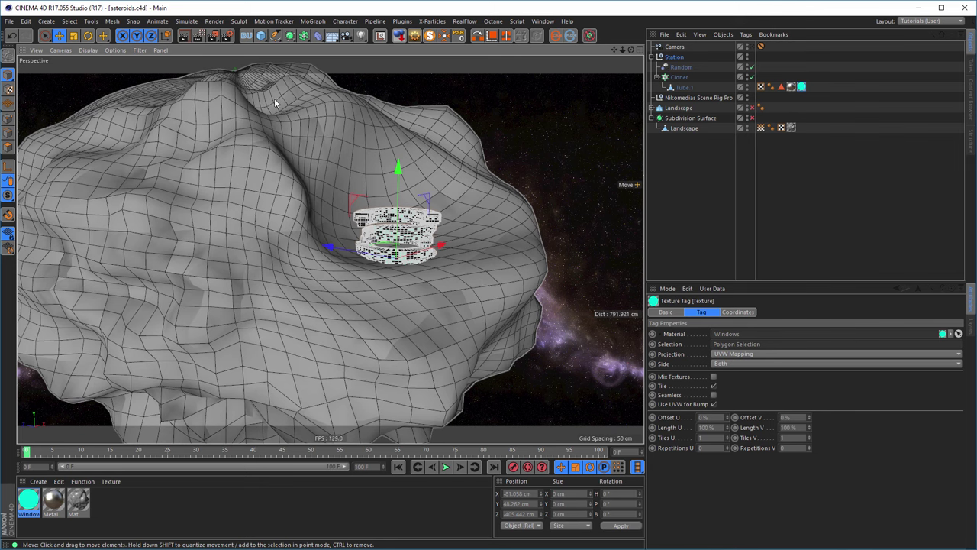
Step: Preview the scene with Interactive Render Region, then deselect the texture tag
{"action": "left_click", "coordinate": [198, 36]}
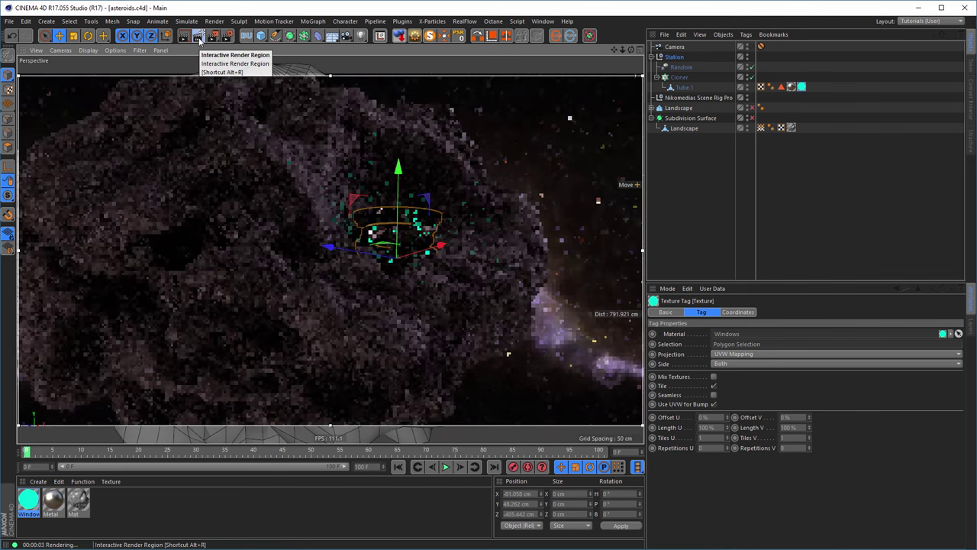
{"action": "left_click", "coordinate": [199, 37]}
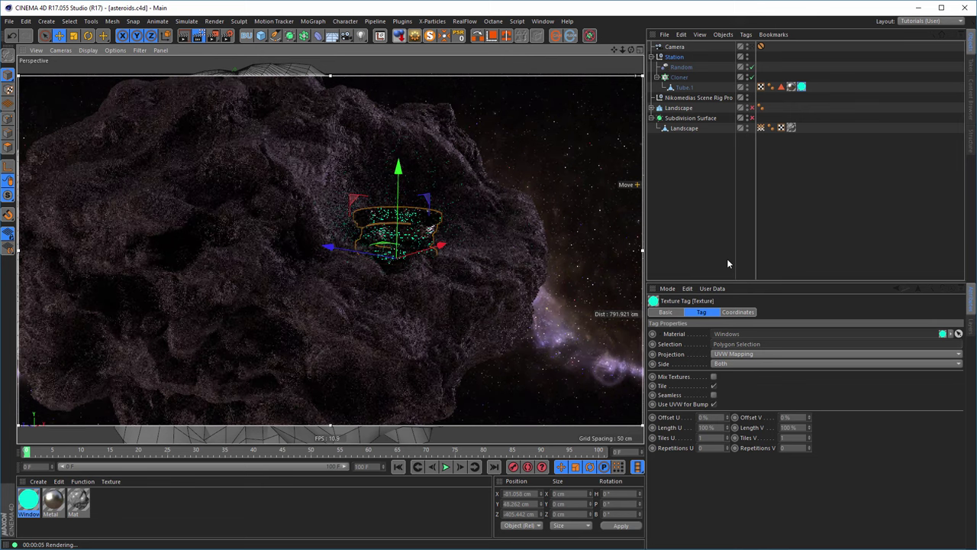
{"action": "left_click", "coordinate": [726, 259]}
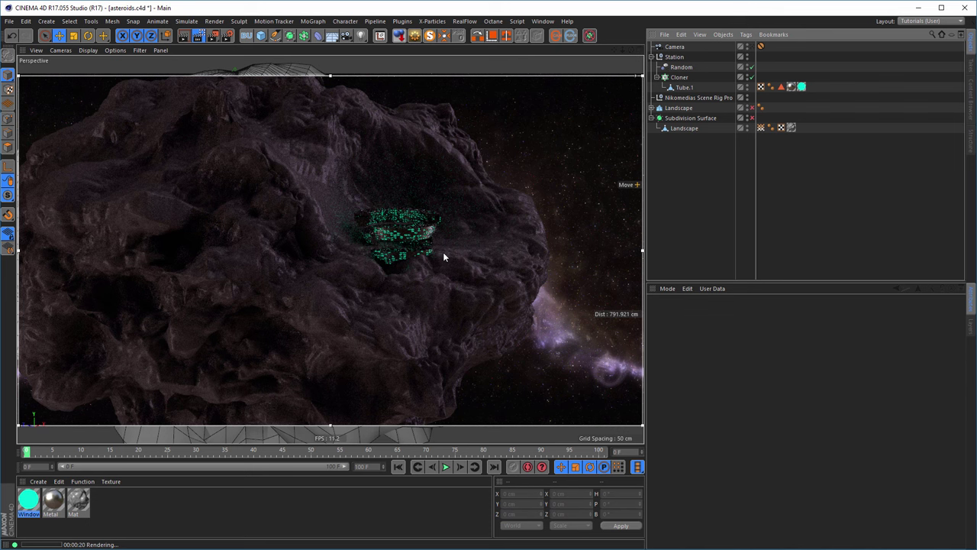
Step: Stop the live render preview and orbit to view the station from another side
{"action": "left_click", "coordinate": [198, 36]}
{"action": "scroll", "coordinate": [428, 246], "scroll_direction": "up", "scroll_amount": 6}
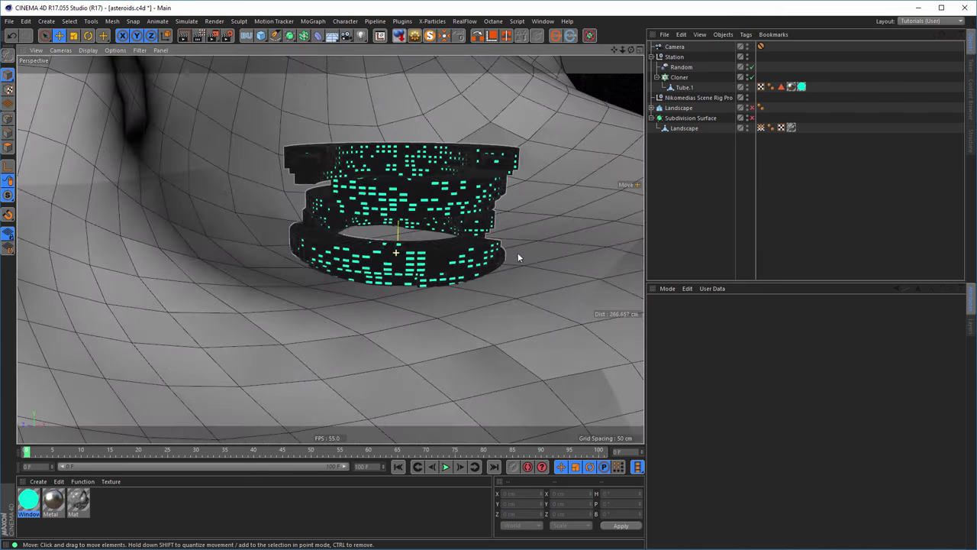
{"action": "scroll", "coordinate": [517, 257], "scroll_direction": "up", "scroll_amount": 4}
{"action": "left_click_drag", "start_coordinate": [484, 260], "coordinate": [430, 213], "text": "alt"}
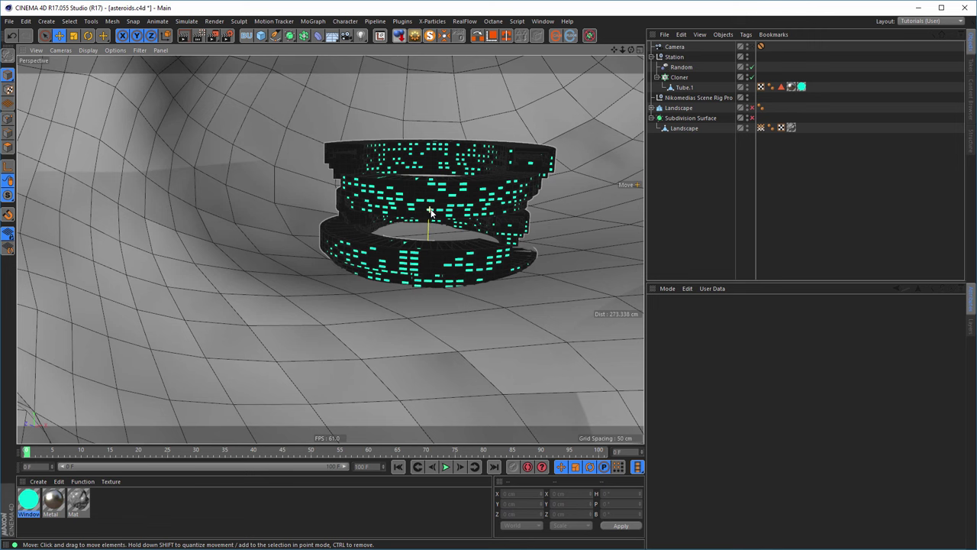
Step: Lower the Cloner's P.Y step to 5.88 cm and orbit around the asteroid
{"action": "left_click", "coordinate": [677, 78]}
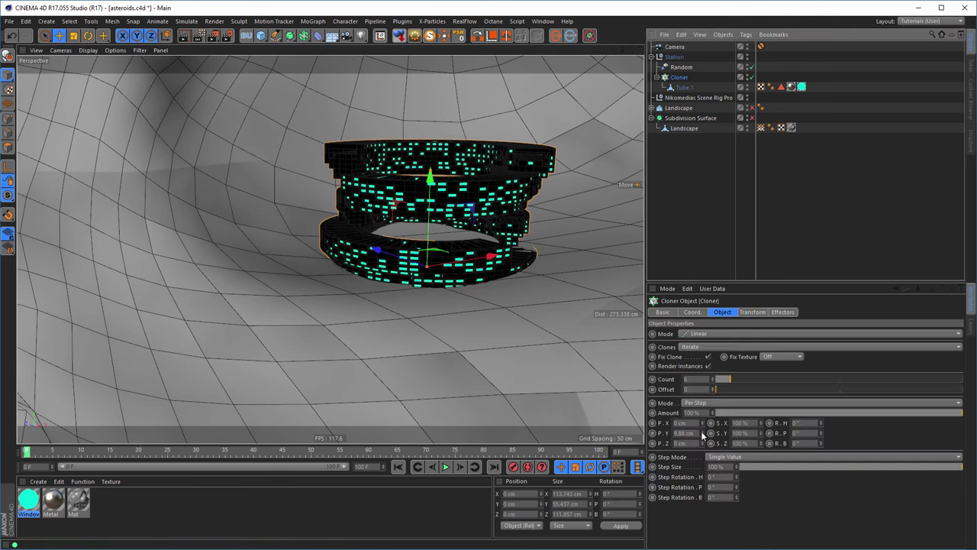
{"action": "mouse_move", "coordinate": [712, 433]}
{"action": "left_mouse_down"}
{"action": "mouse_move", "coordinate": [685, 433]}
{"action": "mouse_move", "coordinate": [701, 433]}
{"action": "left_mouse_up"}
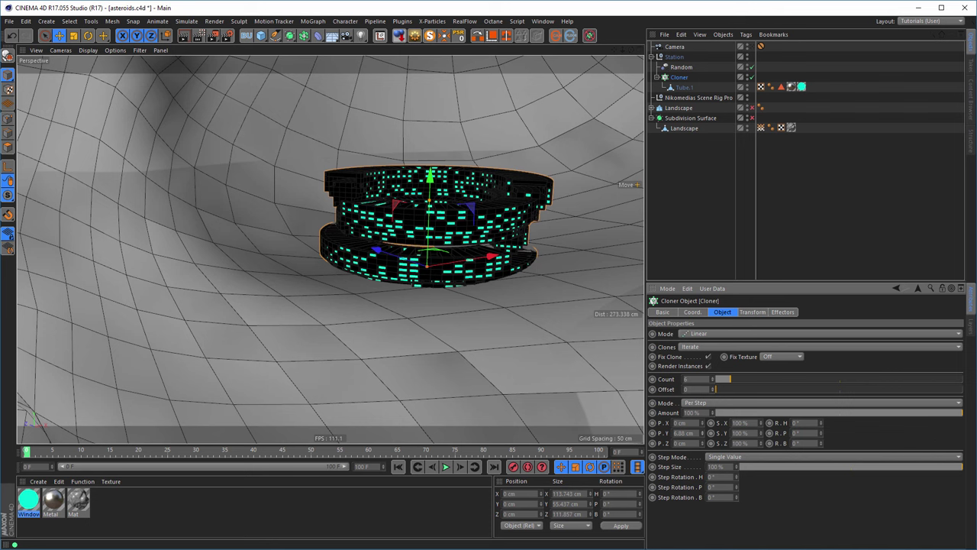
{"action": "scroll", "coordinate": [489, 280], "scroll_direction": "down", "scroll_amount": 3}
{"action": "scroll", "coordinate": [322, 262], "scroll_direction": "down", "scroll_amount": 5}
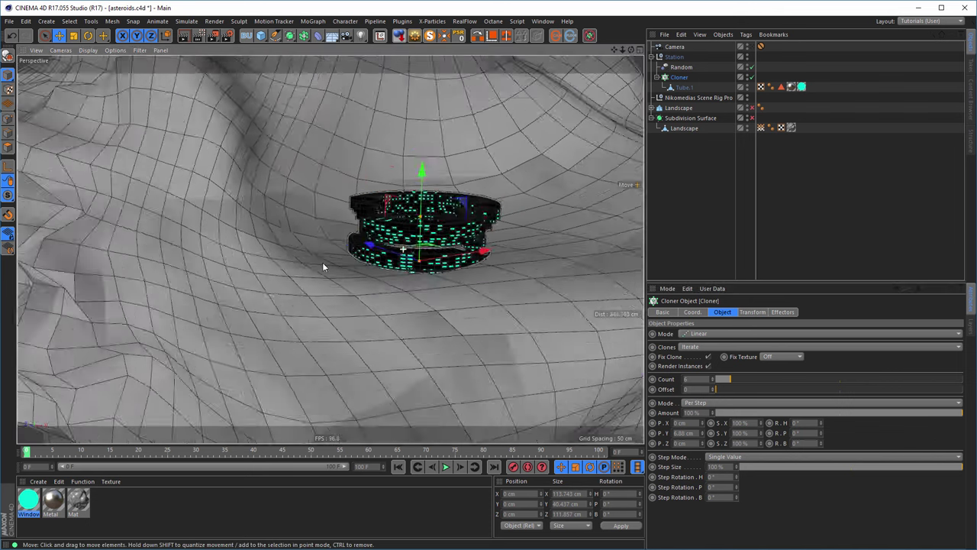
{"action": "left_click_drag", "start_coordinate": [361, 256], "coordinate": [417, 269], "text": "alt"}
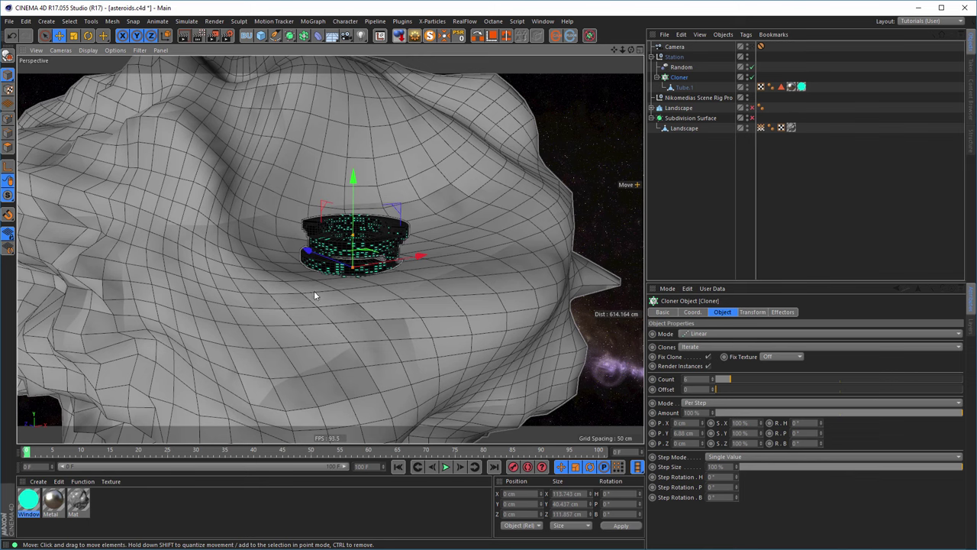
{"action": "left_click_drag", "start_coordinate": [314, 295], "coordinate": [268, 295], "text": "alt"}
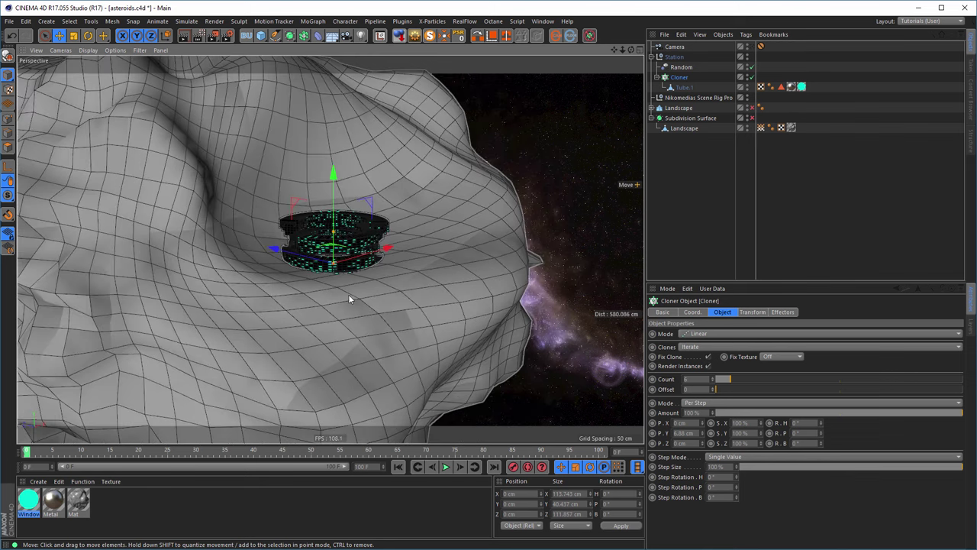
Step: Trace a 13-edge Path Selection across the asteroid Landscape just below the station
{"action": "left_click", "coordinate": [685, 129]}
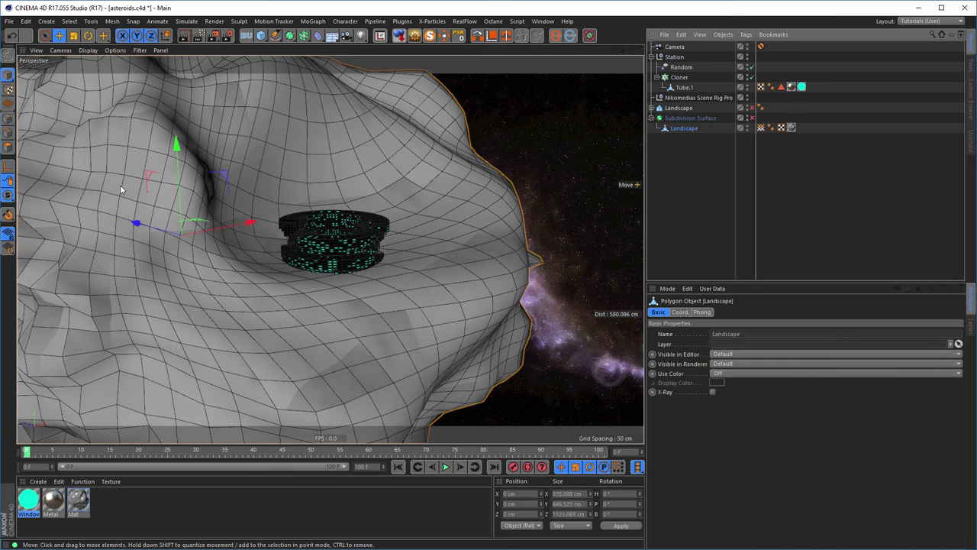
{"action": "left_click", "coordinate": [7, 133]}
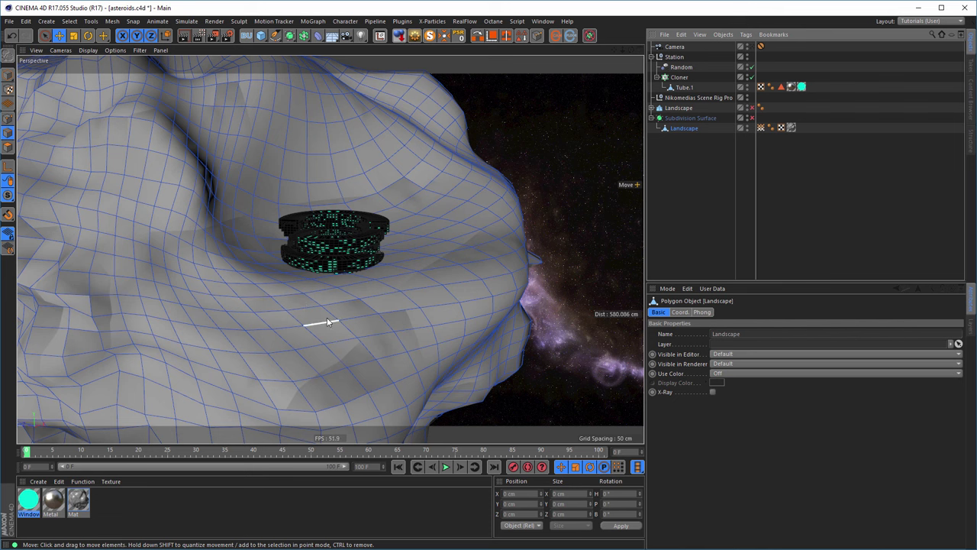
{"action": "key", "text": "u"}
{"action": "key", "text": "m"}
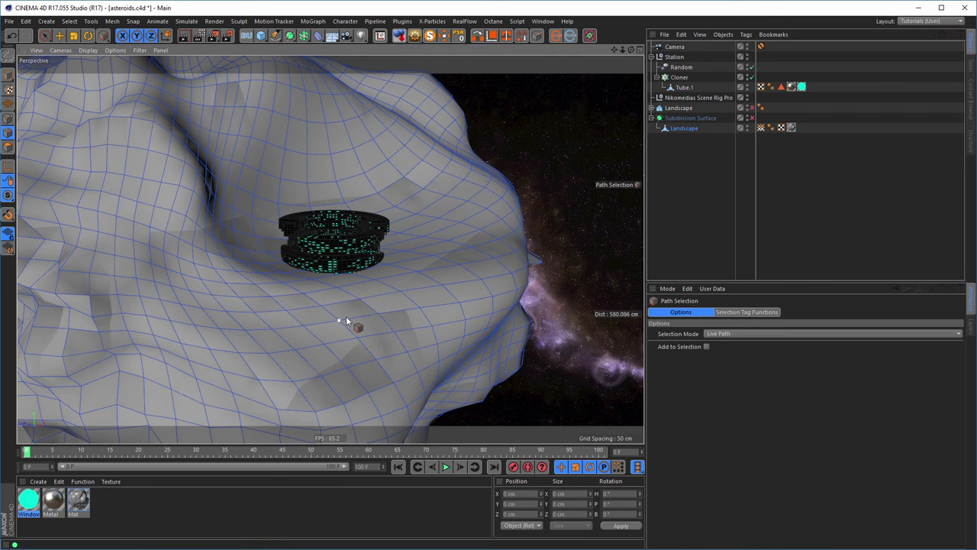
{"action": "left_click_drag", "start_coordinate": [390, 293], "coordinate": [432, 268], "text": "alt"}
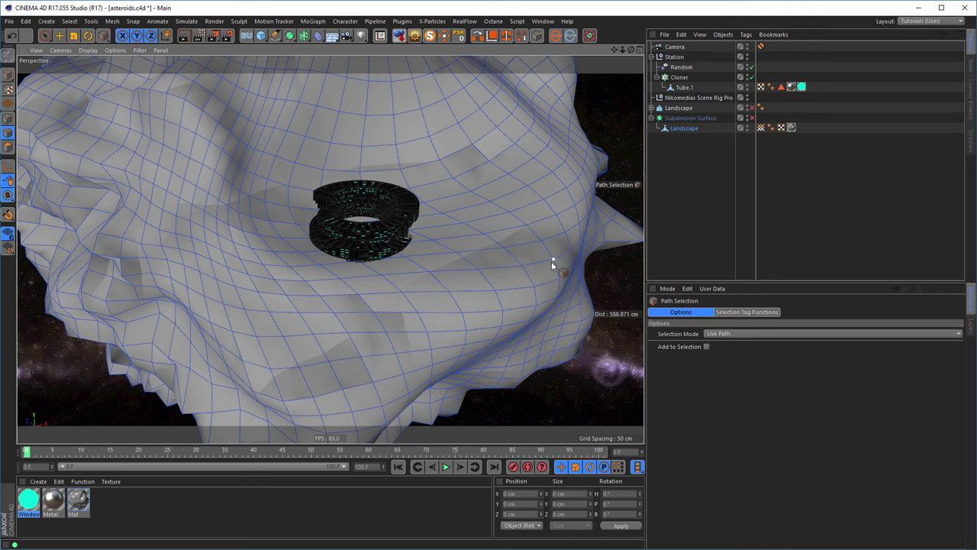
{"action": "mouse_move", "coordinate": [555, 262]}
{"action": "left_mouse_down"}
{"action": "mouse_move", "coordinate": [315, 283]}
{"action": "mouse_move", "coordinate": [237, 275]}
{"action": "left_mouse_up"}
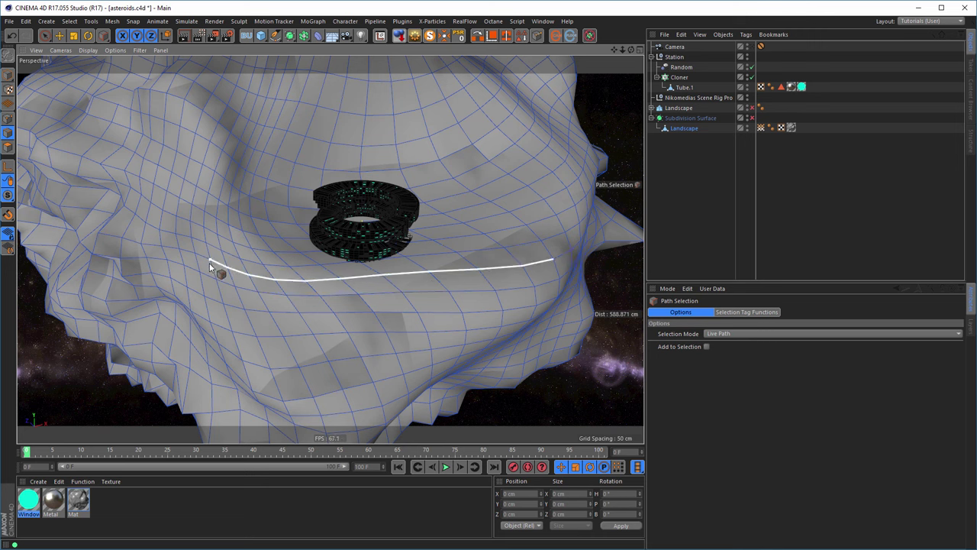
{"action": "left_click_drag", "start_coordinate": [183, 251], "coordinate": [183, 251]}
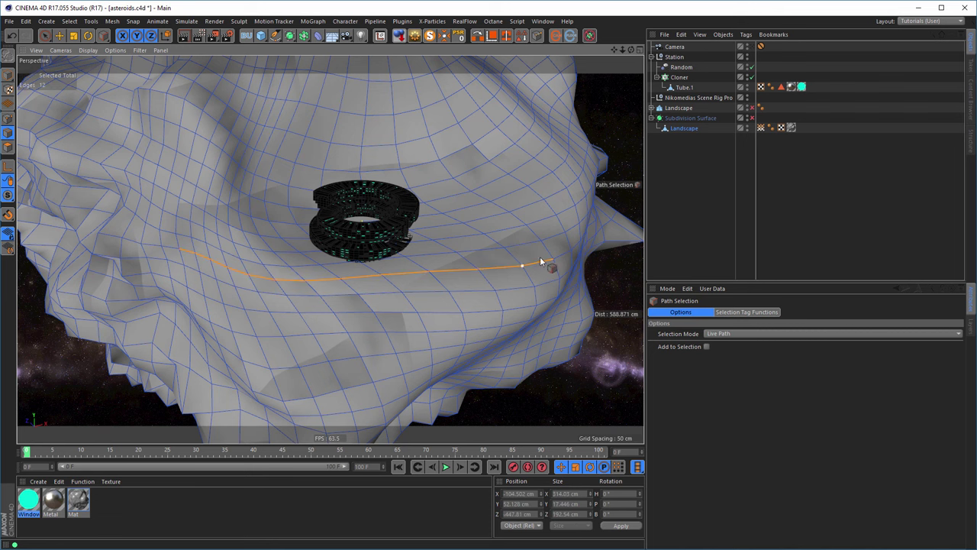
{"action": "left_click_drag", "start_coordinate": [534, 300], "coordinate": [328, 346], "text": "alt"}
{"action": "left_click_drag", "start_coordinate": [344, 345], "coordinate": [377, 303], "text": "alt"}
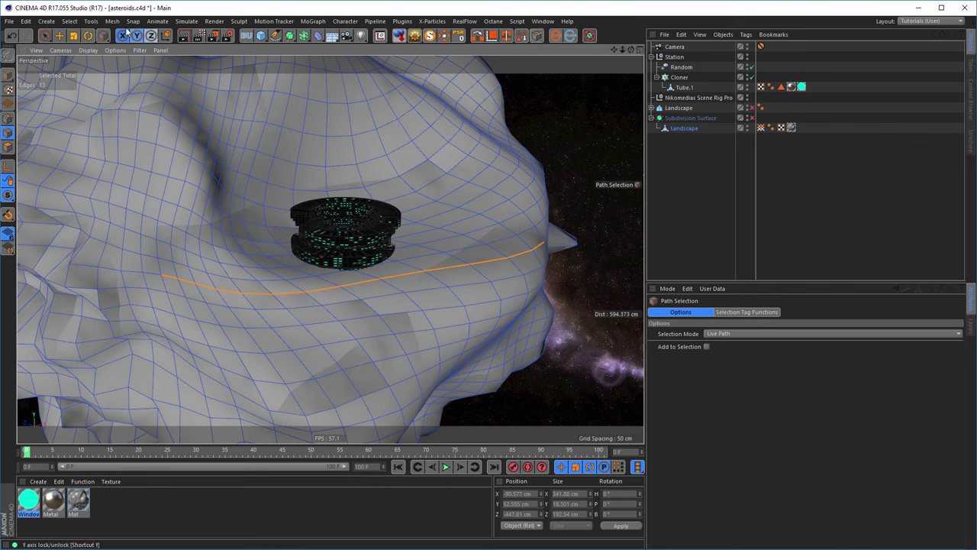
Step: Convert the selected edge path into a spline with Mesh > Commands > Edge to Spline
{"action": "left_click", "coordinate": [92, 22]}
{"action": "mouse_move", "coordinate": [112, 22]}
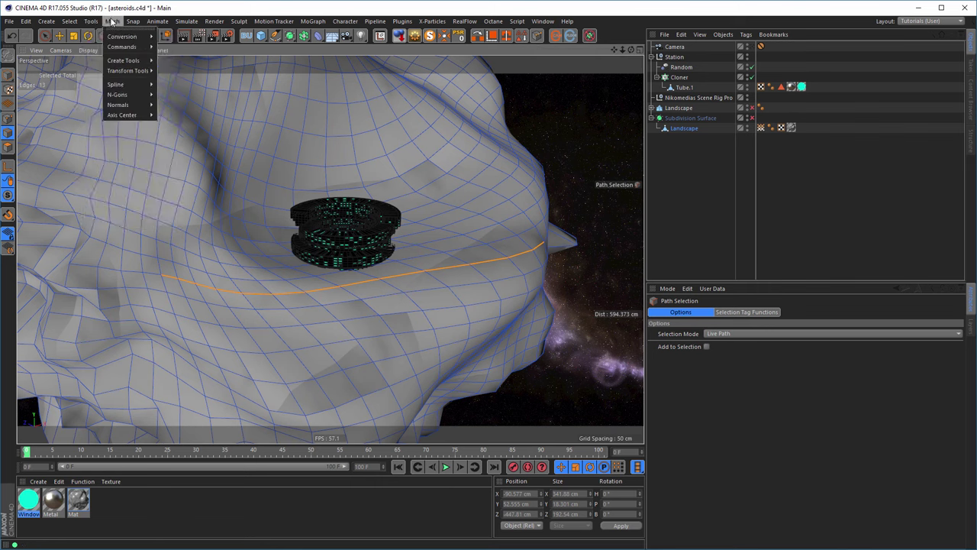
{"action": "mouse_move", "coordinate": [120, 45]}
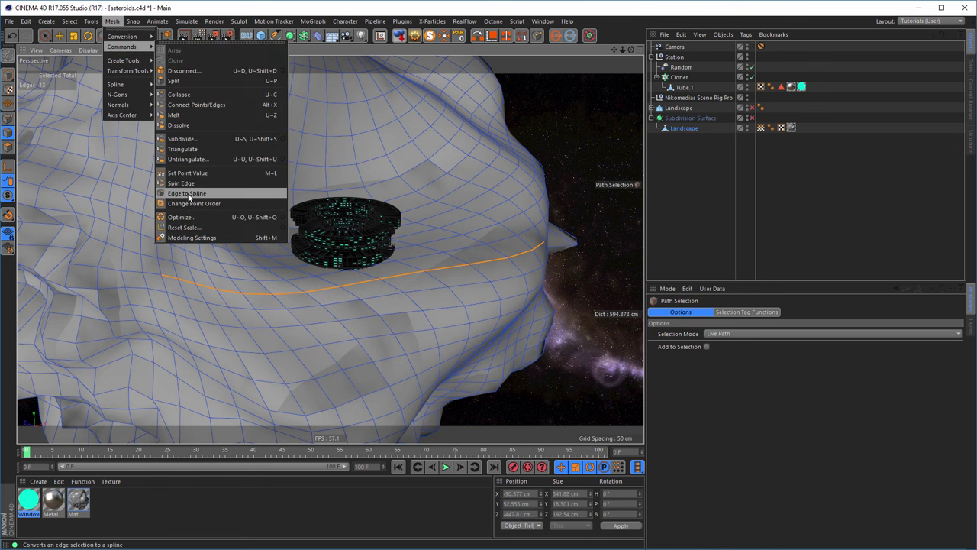
{"action": "left_click", "coordinate": [615, 15]}
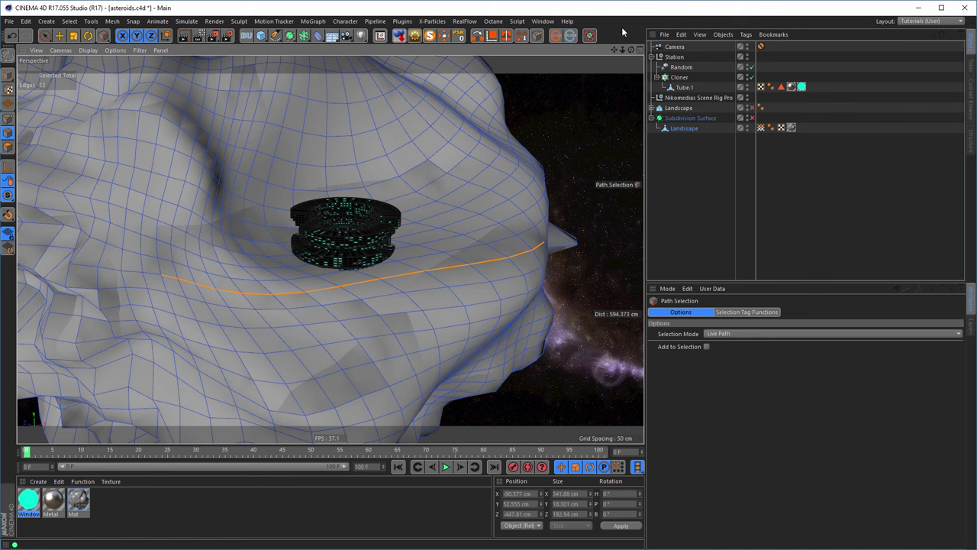
Step: Move Landscape.Spline to the top level of the hierarchy and rename it 'Lights'
{"action": "left_click", "coordinate": [536, 36]}
{"action": "left_click_drag", "start_coordinate": [681, 137], "coordinate": [680, 171]}
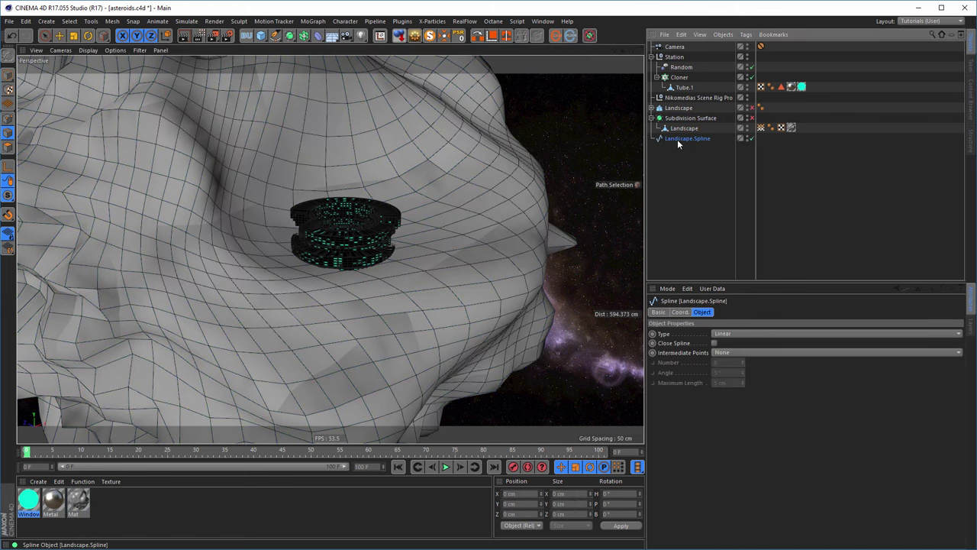
{"action": "double_click", "coordinate": [677, 139]}
{"action": "type", "text": "Lights"}
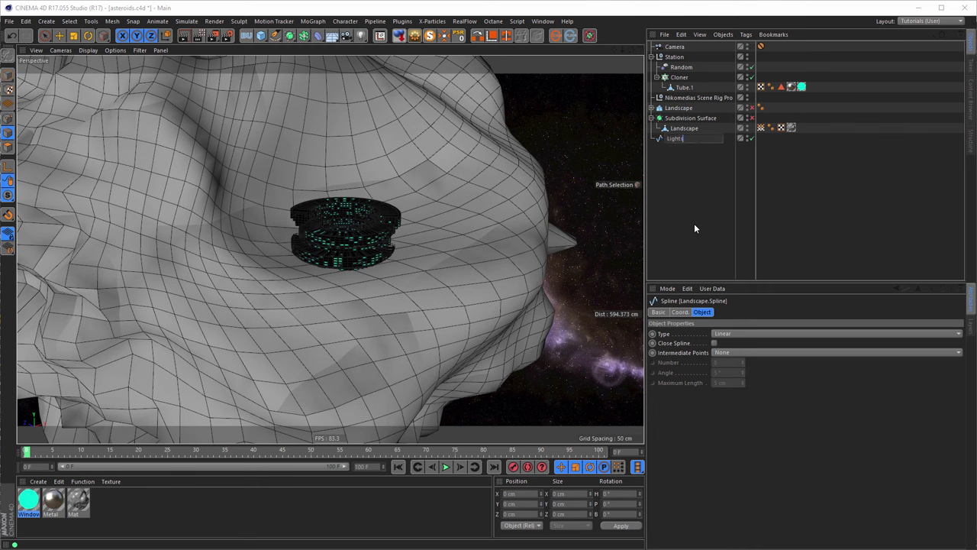
{"action": "key", "text": "Return"}
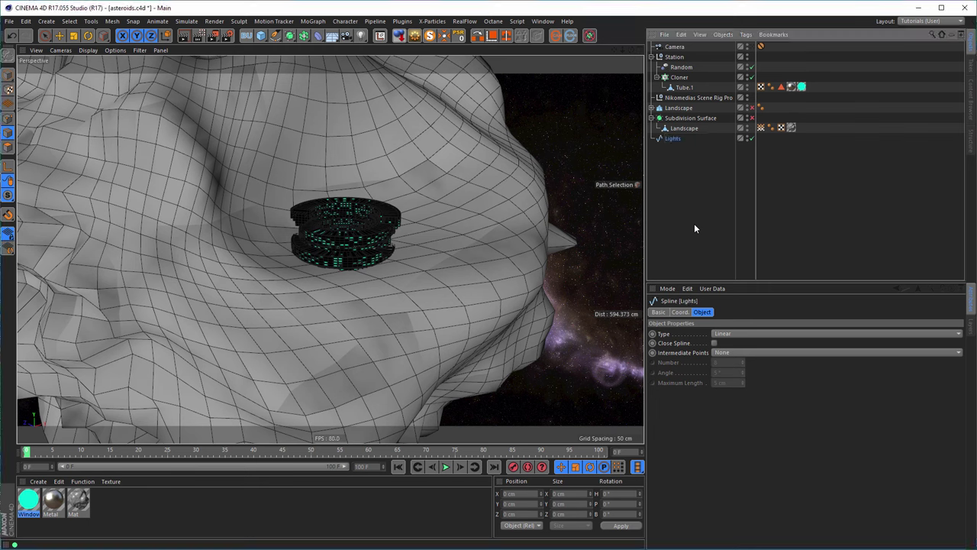
{"action": "left_click_drag", "start_coordinate": [674, 138], "coordinate": [563, 262]}
{"action": "left_click_drag", "start_coordinate": [530, 225], "coordinate": [324, 97]}
Step: Add a Sphere inside a Cloner set to Object mode, cloning along the Lights spline
{"action": "left_click", "coordinate": [261, 35]}
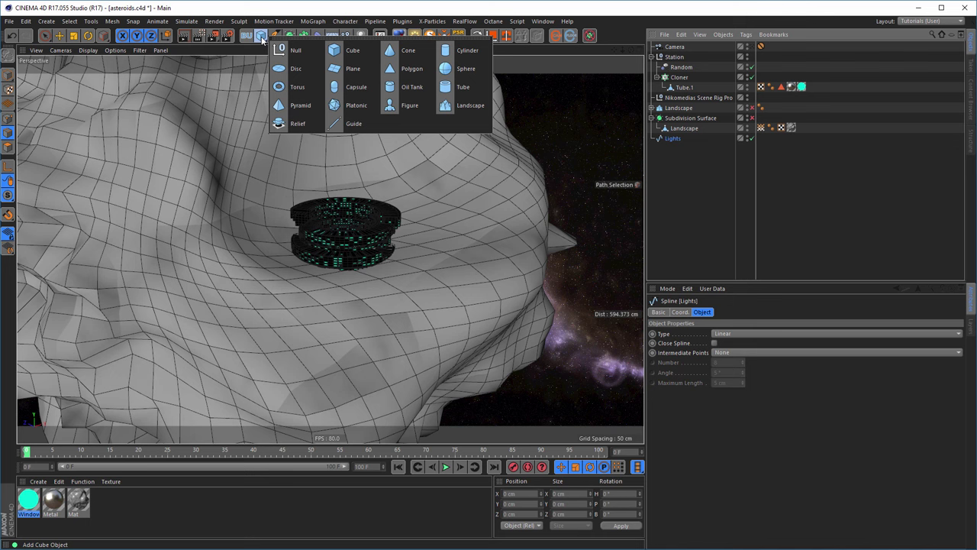
{"action": "left_click", "coordinate": [486, 74]}
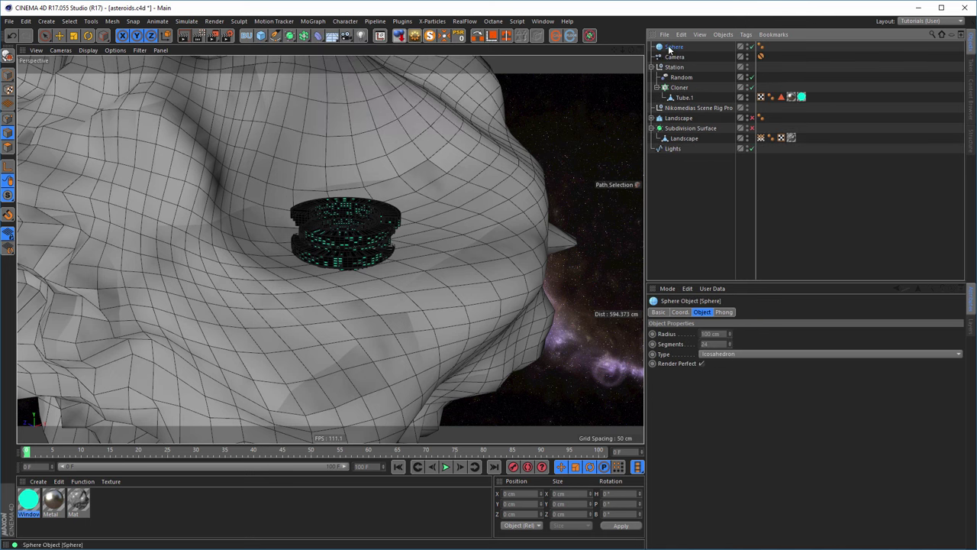
{"action": "left_click_drag", "start_coordinate": [671, 48], "coordinate": [675, 153]}
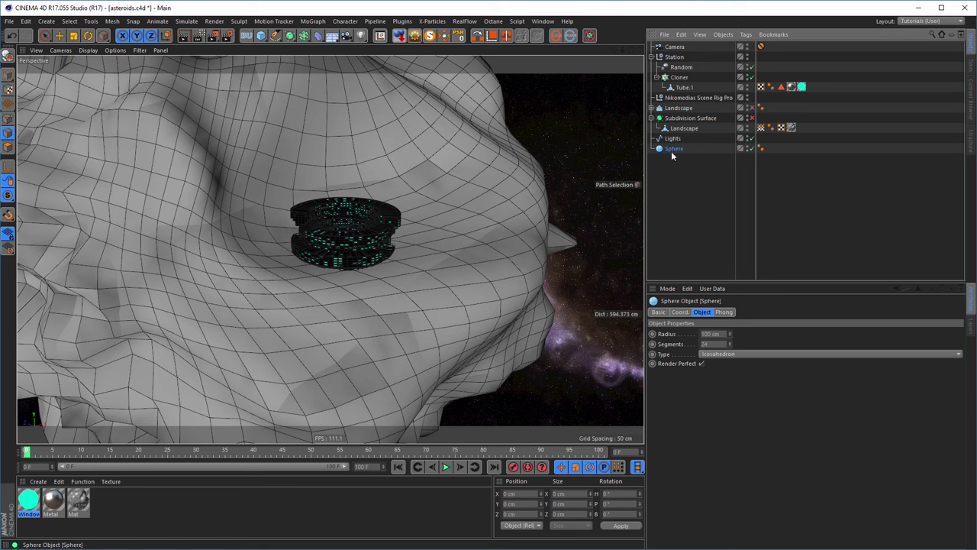
{"action": "left_click", "coordinate": [313, 21]}
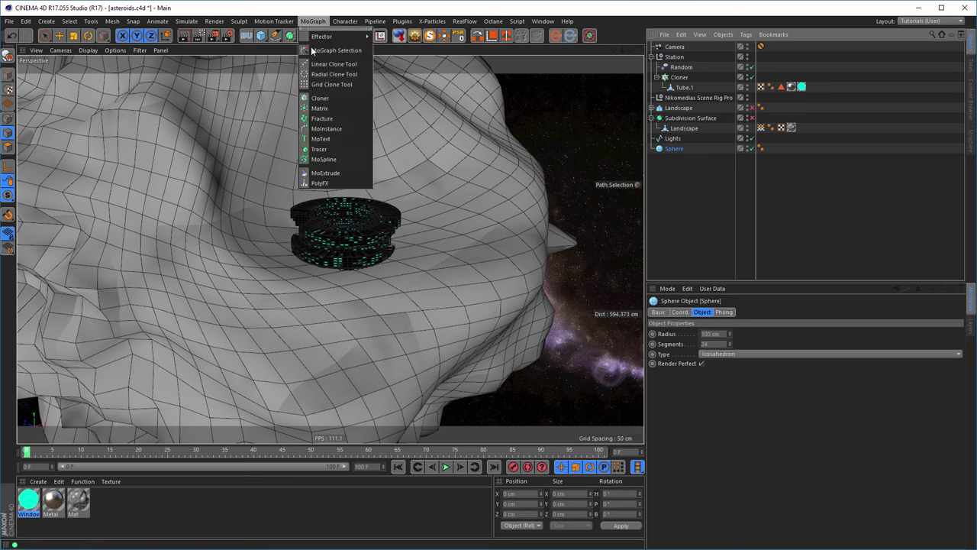
{"action": "left_click", "coordinate": [319, 100]}
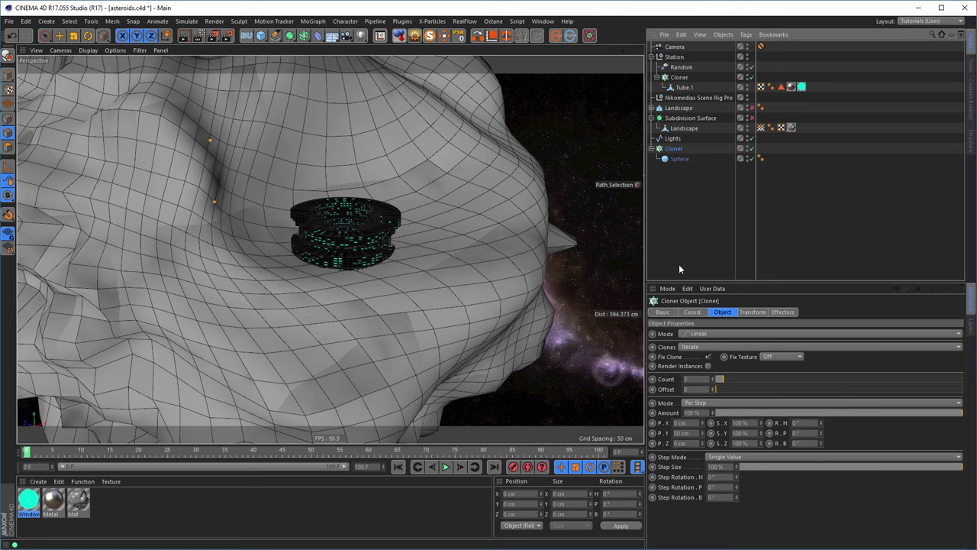
{"action": "left_click", "coordinate": [704, 333]}
{"action": "left_click", "coordinate": [703, 333]}
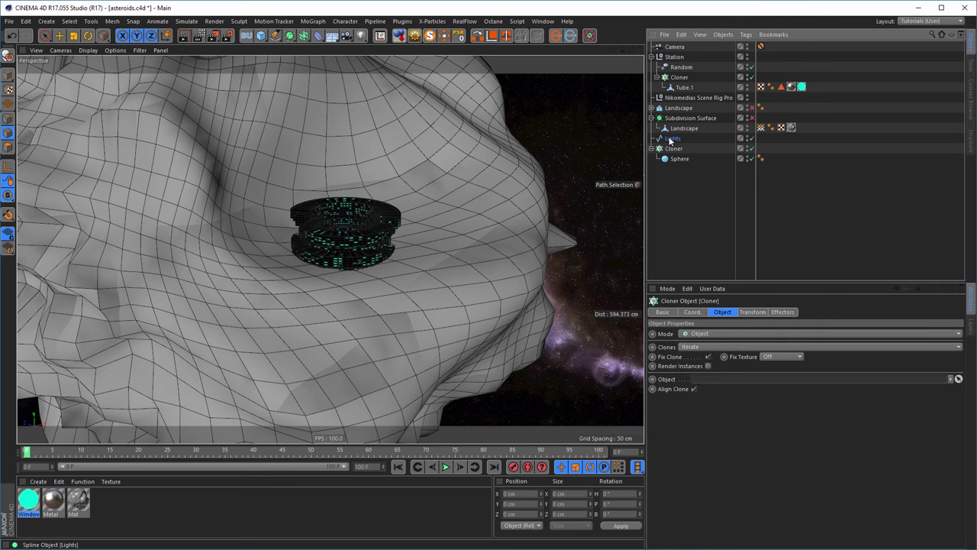
{"action": "mouse_move", "coordinate": [668, 159]}
{"action": "left_mouse_down"}
{"action": "mouse_move", "coordinate": [689, 373]}
{"action": "mouse_move", "coordinate": [713, 378]}
{"action": "left_mouse_up"}
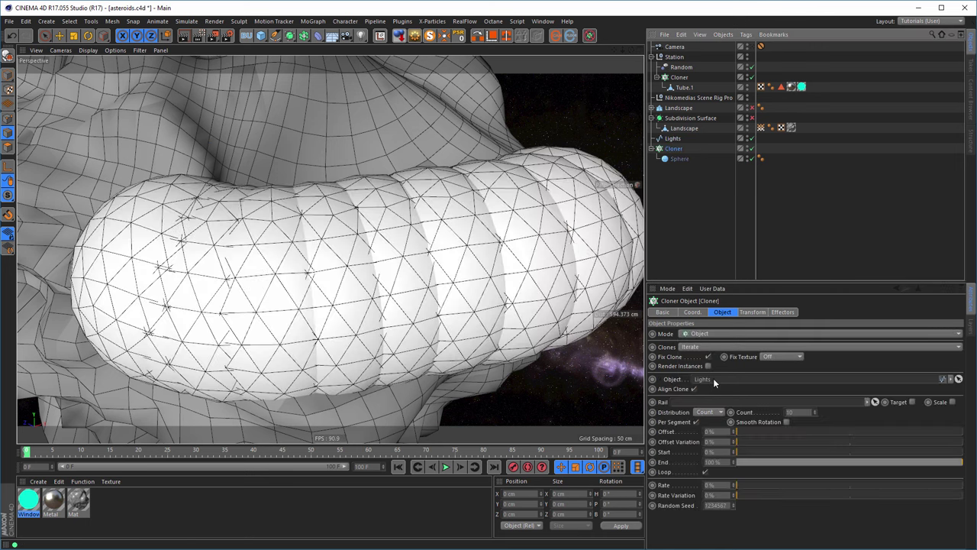
{"action": "left_click_drag", "start_coordinate": [506, 264], "coordinate": [478, 255], "text": "alt"}
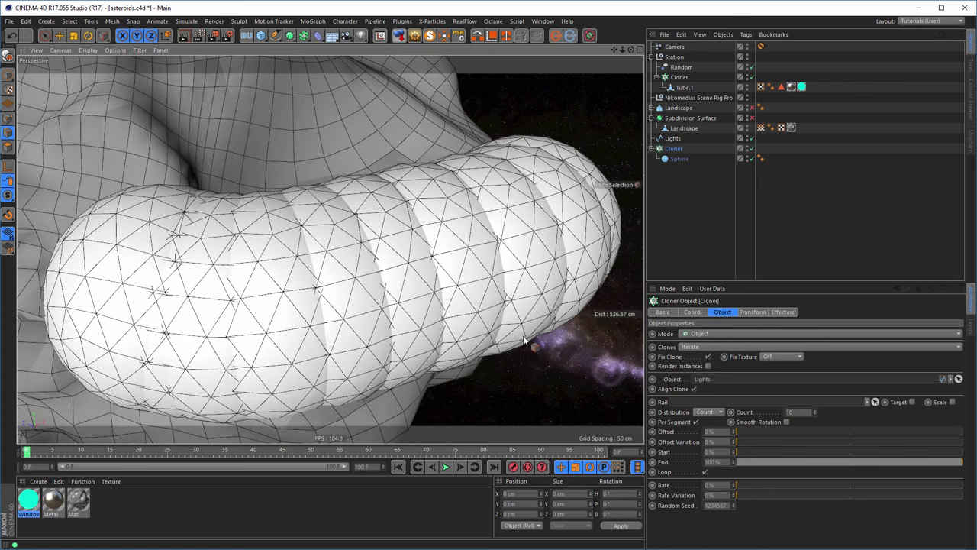
Step: Scale the cloned Sphere down to about 40% size
{"action": "left_click", "coordinate": [679, 159]}
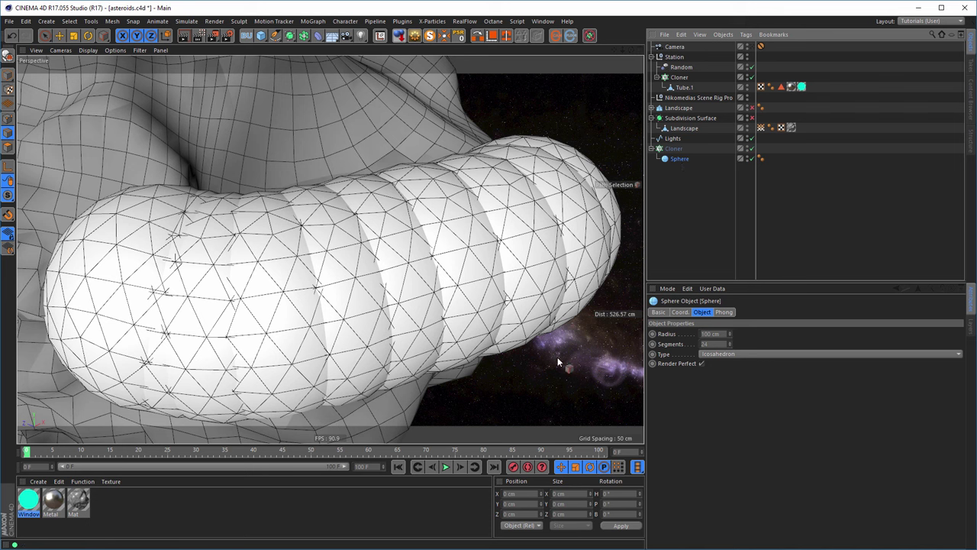
{"action": "key", "text": "t"}
{"action": "left_click_drag", "start_coordinate": [574, 348], "coordinate": [142, 403]}
{"action": "left_click_drag", "start_coordinate": [324, 351], "coordinate": [386, 316], "text": "alt"}
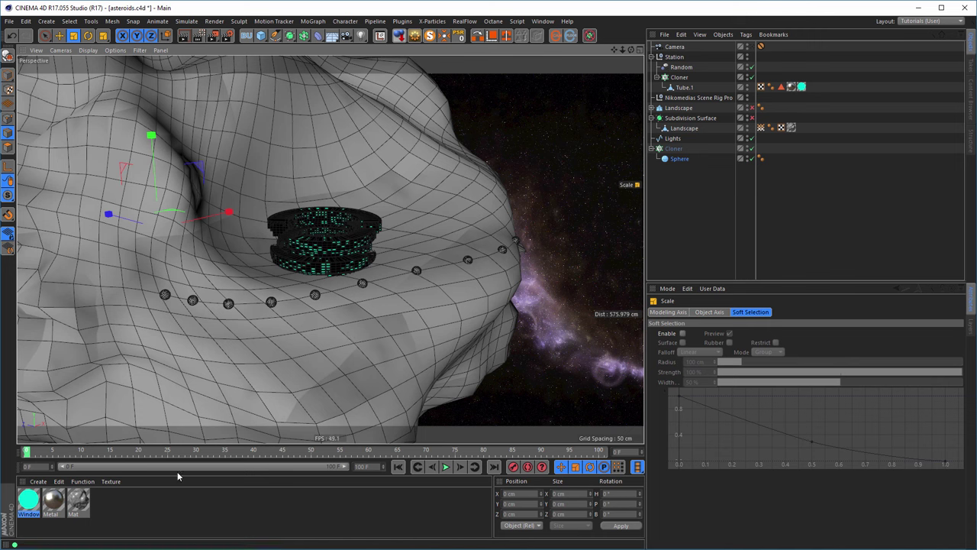
Step: Duplicate the Windows material and rename the copy 'Lights'
{"action": "left_click", "coordinate": [32, 504]}
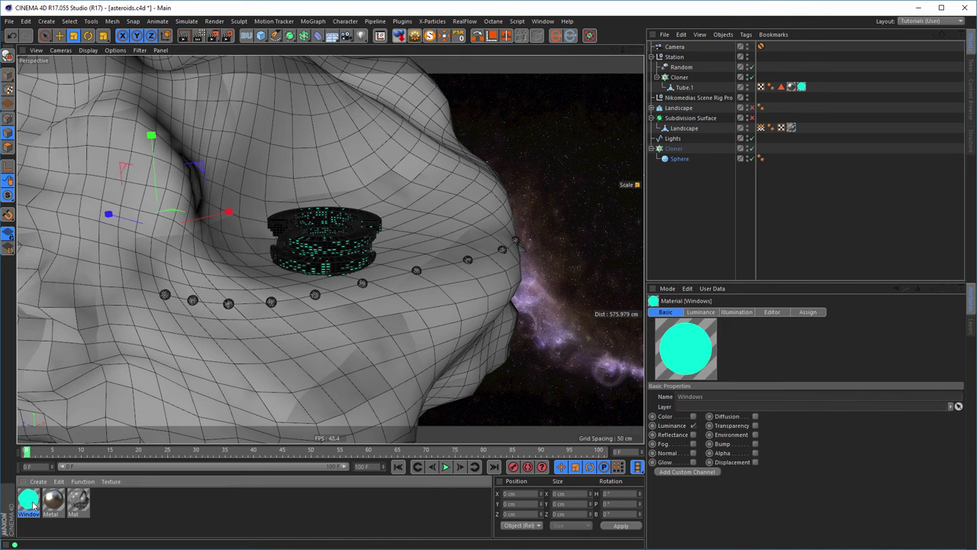
{"action": "left_click_drag", "start_coordinate": [27, 502], "coordinate": [114, 510], "text": "ctrl"}
{"action": "double_click", "coordinate": [111, 506]}
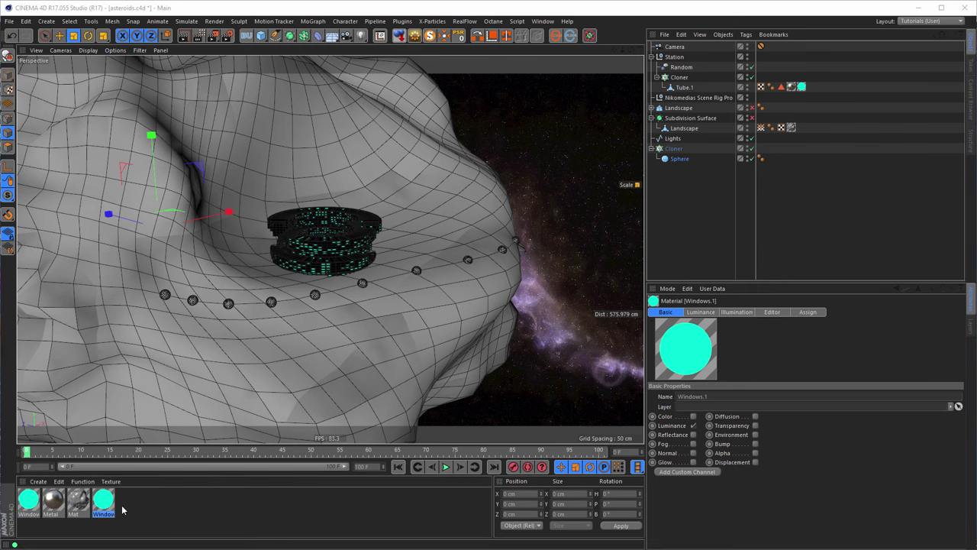
{"action": "type", "text": "Lights"}
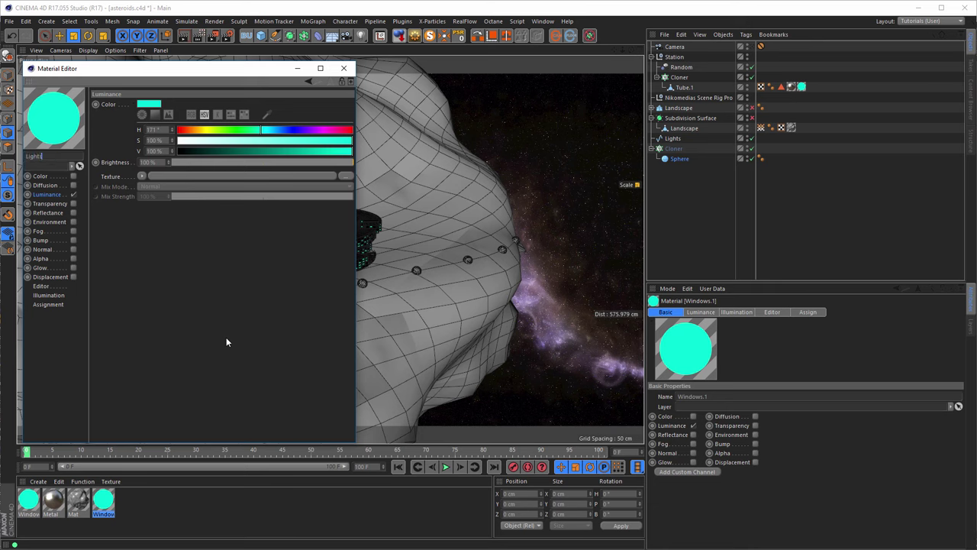
{"action": "key", "text": "Return"}
Step: Make the Lights material glow white instead of cyan and apply it to the Sphere
{"action": "left_click_drag", "start_coordinate": [225, 144], "coordinate": [177, 144]}
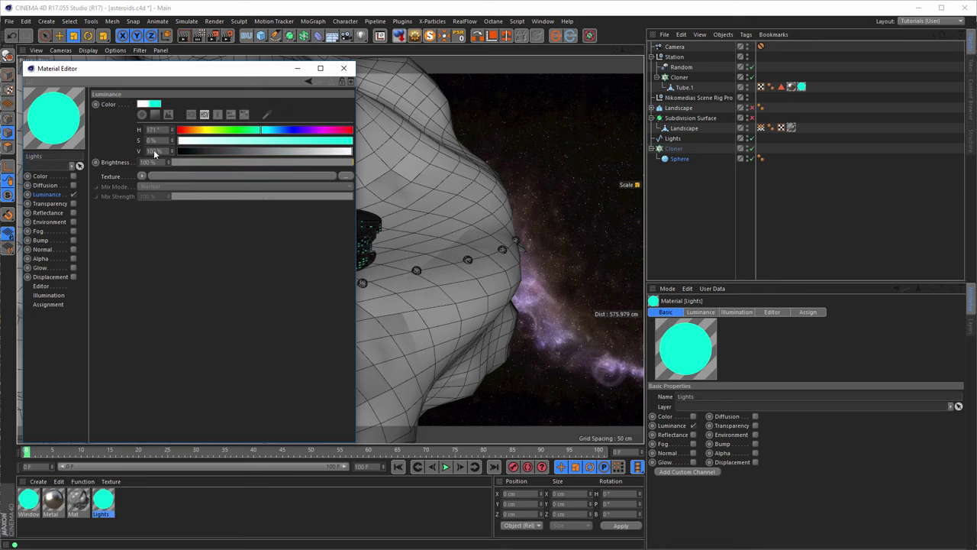
{"action": "left_click", "coordinate": [343, 68]}
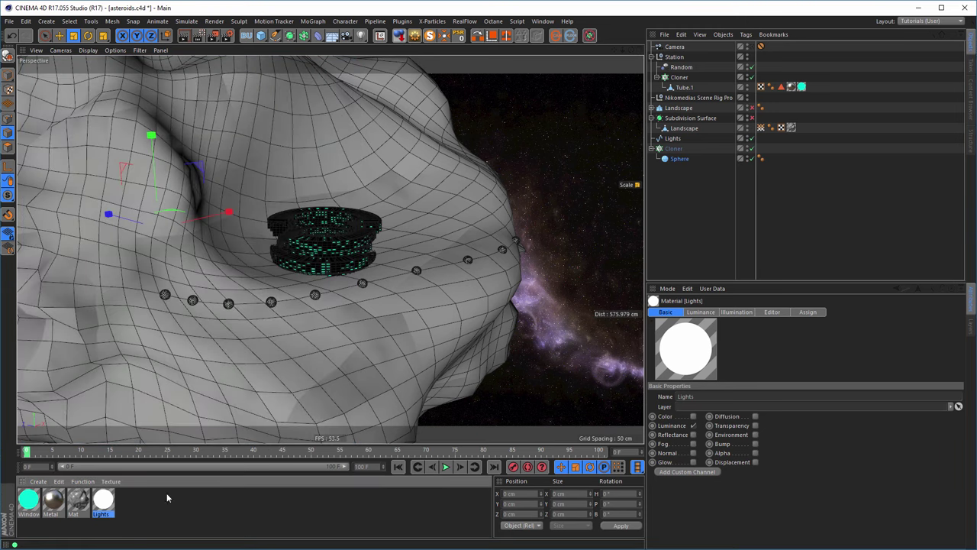
{"action": "left_click_drag", "start_coordinate": [104, 500], "coordinate": [687, 159]}
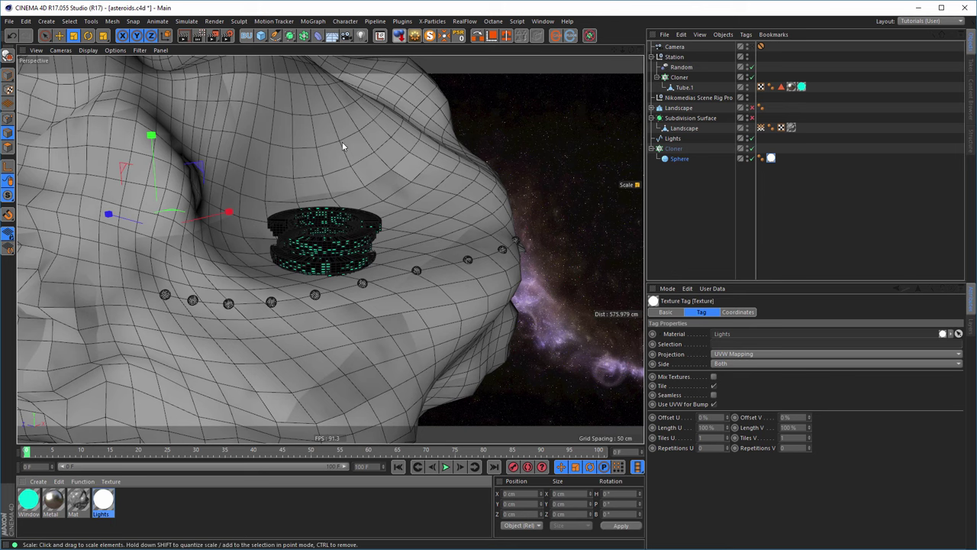
Step: Preview the glowing bulbs with the Interactive Render Region, save the scene, then disable the Cloner
{"action": "left_click", "coordinate": [199, 36]}
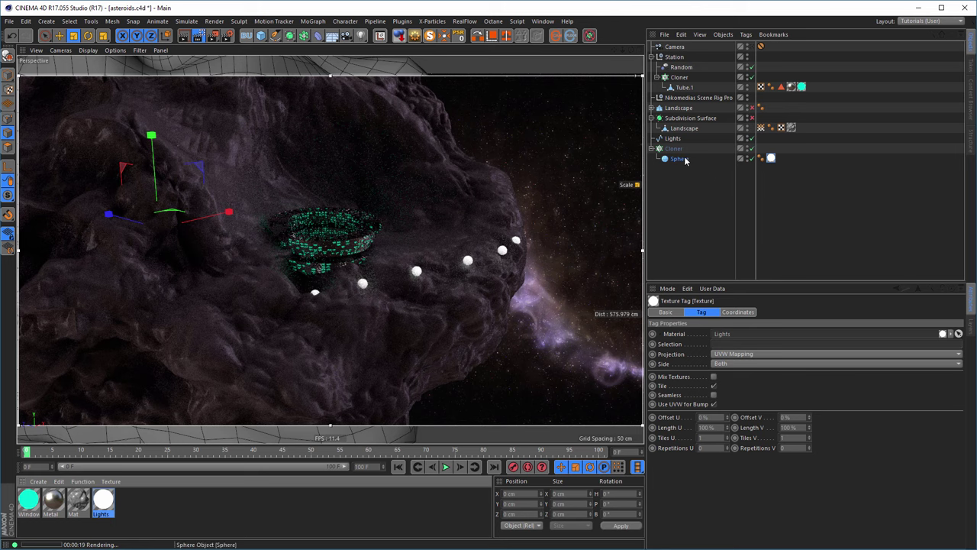
{"action": "left_click", "coordinate": [198, 37]}
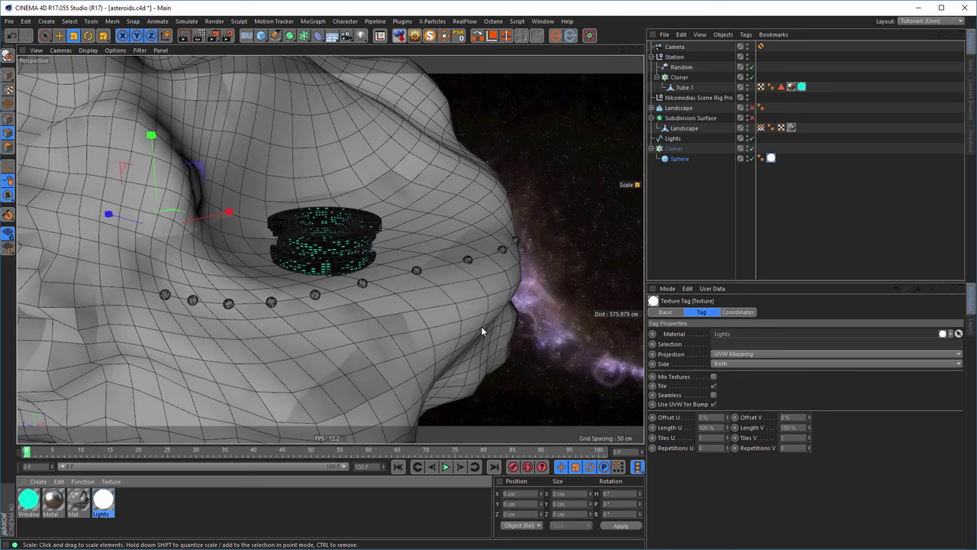
{"action": "key", "text": "ctrl+s"}
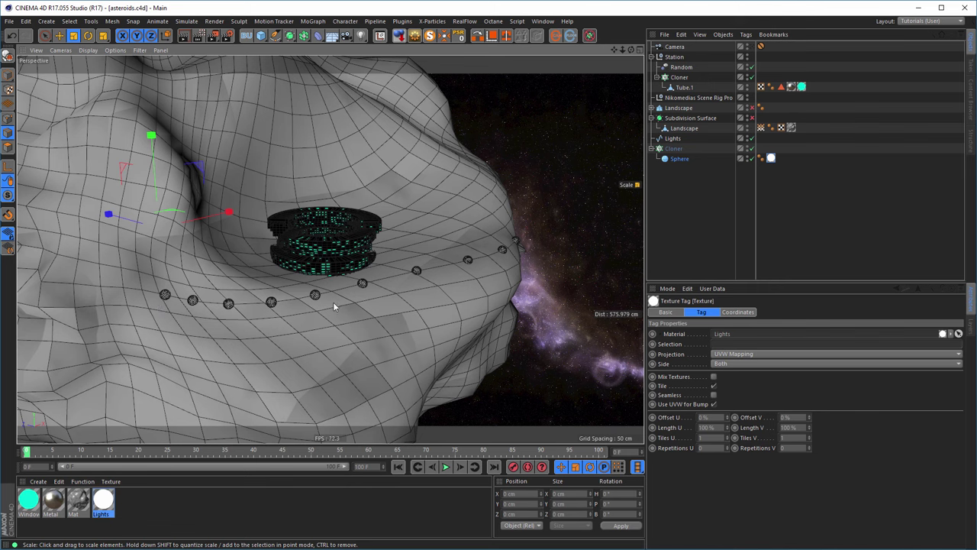
{"action": "left_click", "coordinate": [678, 158]}
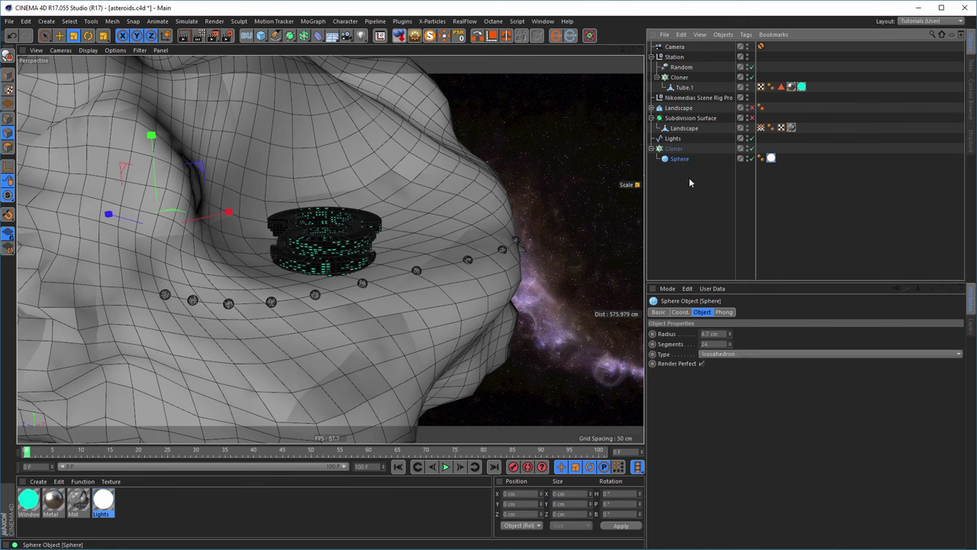
{"action": "left_click", "coordinate": [752, 148]}
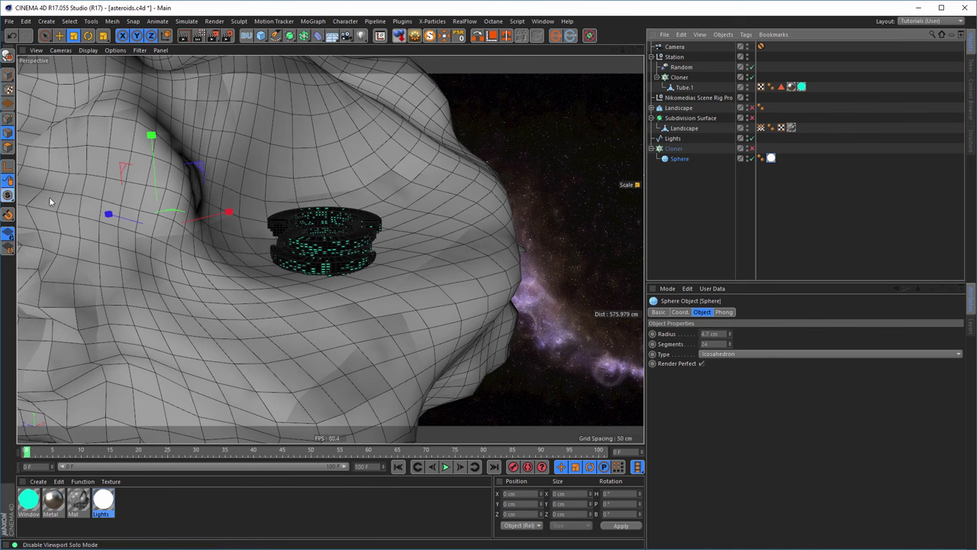
Step: Solo the Sphere with MagicSolo, set its Type to Standard, and make it editable
{"action": "left_click", "coordinate": [430, 36]}
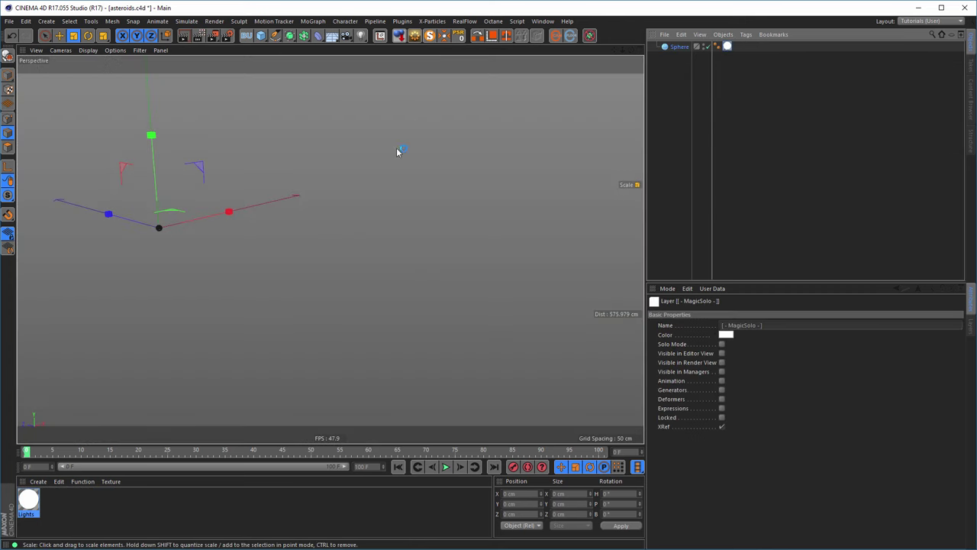
{"action": "scroll", "coordinate": [318, 220], "scroll_direction": "up", "scroll_amount": 10}
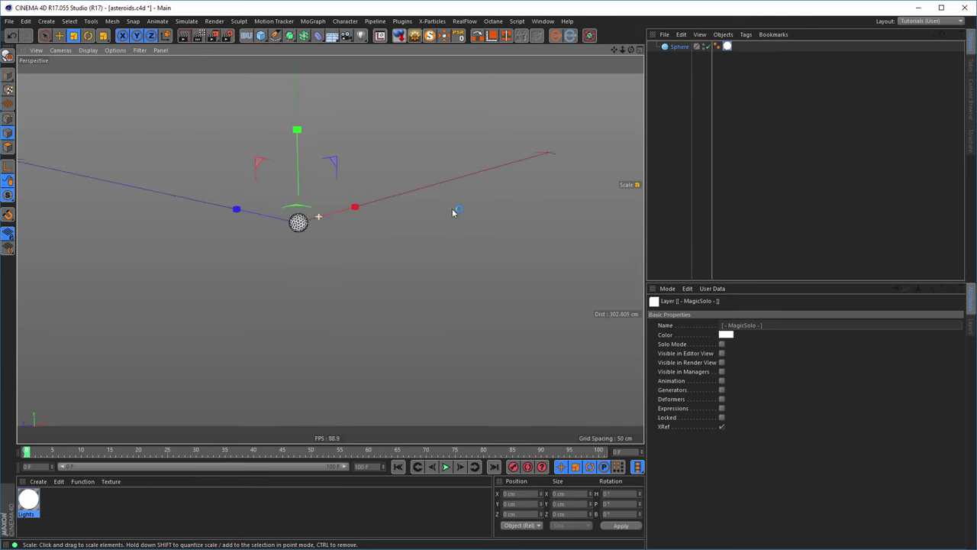
{"action": "scroll", "coordinate": [318, 232], "scroll_direction": "up", "scroll_amount": 5}
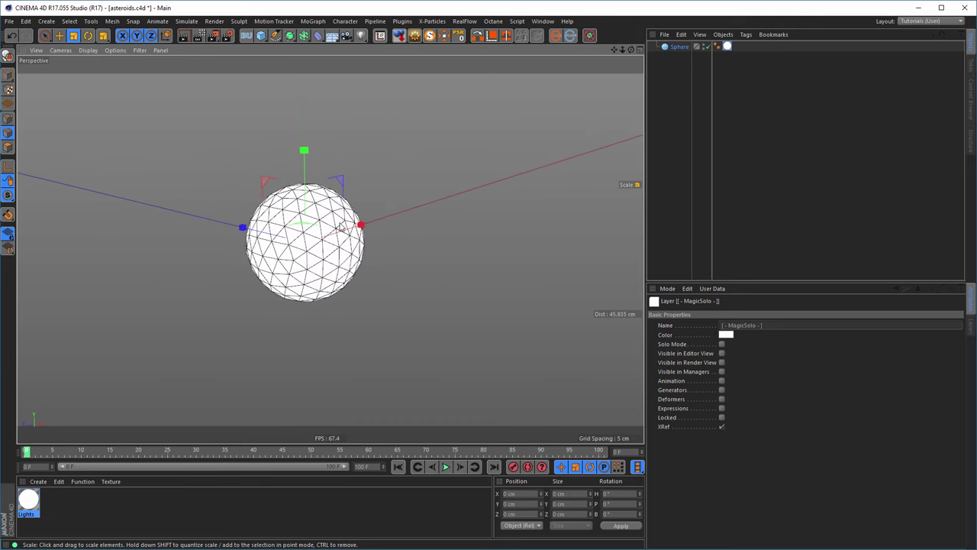
{"action": "left_click", "coordinate": [681, 47]}
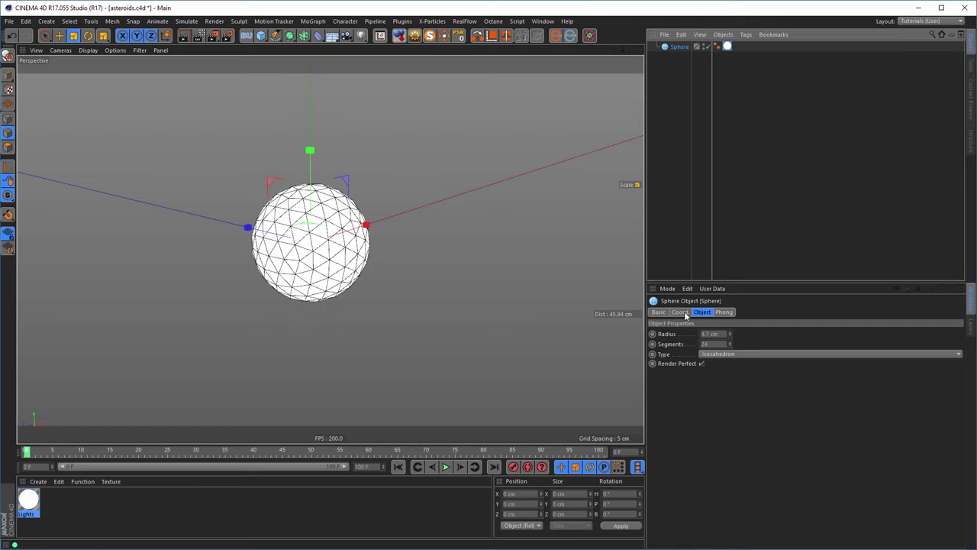
{"action": "left_click", "coordinate": [718, 354]}
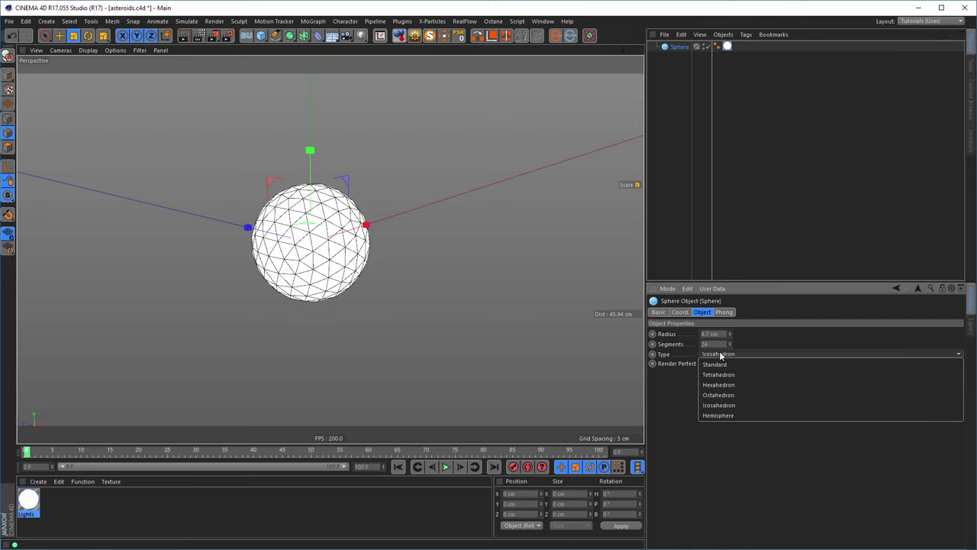
{"action": "left_click", "coordinate": [715, 365]}
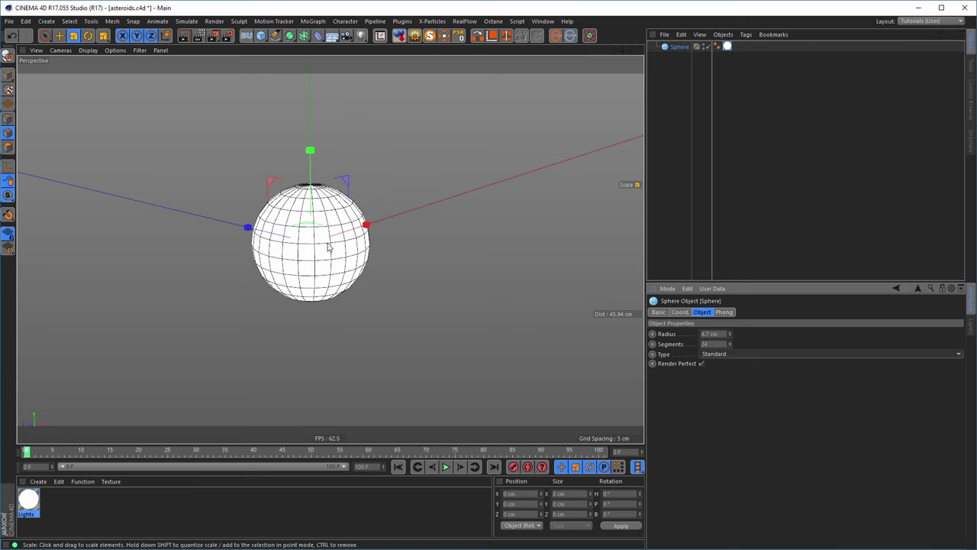
{"action": "left_click_drag", "start_coordinate": [318, 257], "coordinate": [333, 298], "text": "alt"}
{"action": "scroll", "coordinate": [335, 294], "scroll_direction": "up", "scroll_amount": 3}
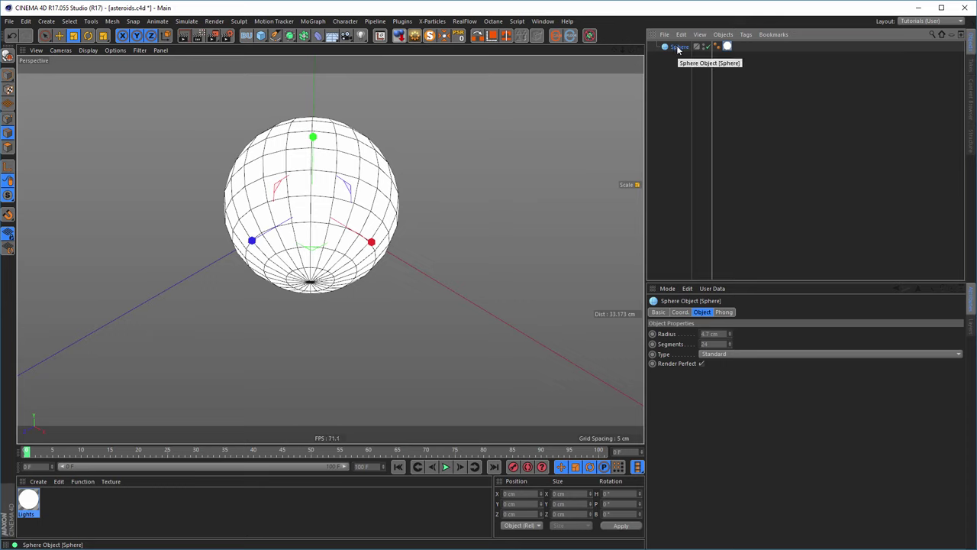
{"action": "key", "text": "c"}
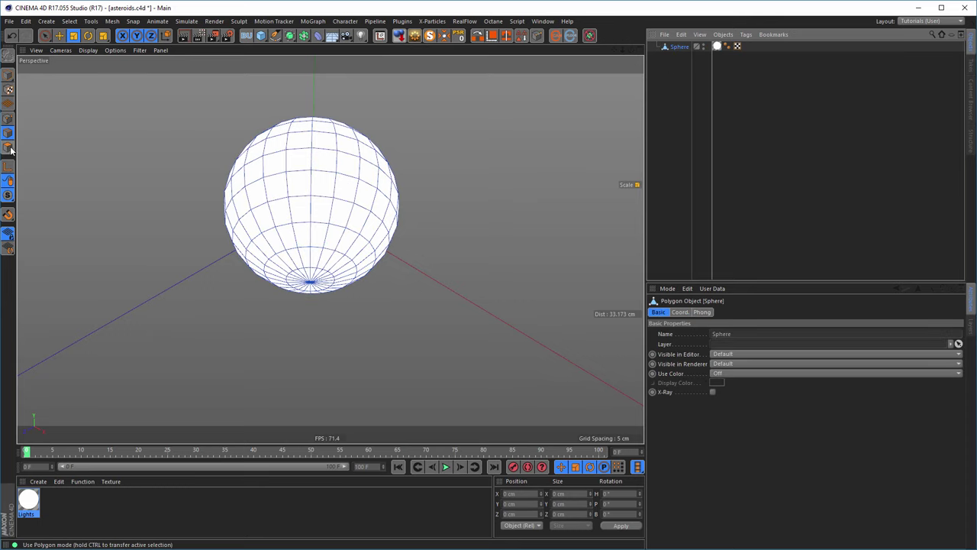
Step: In Polygons mode, Loop Select the ring of polygons forming the Sphere's bottom cap
{"action": "left_click", "coordinate": [7, 147]}
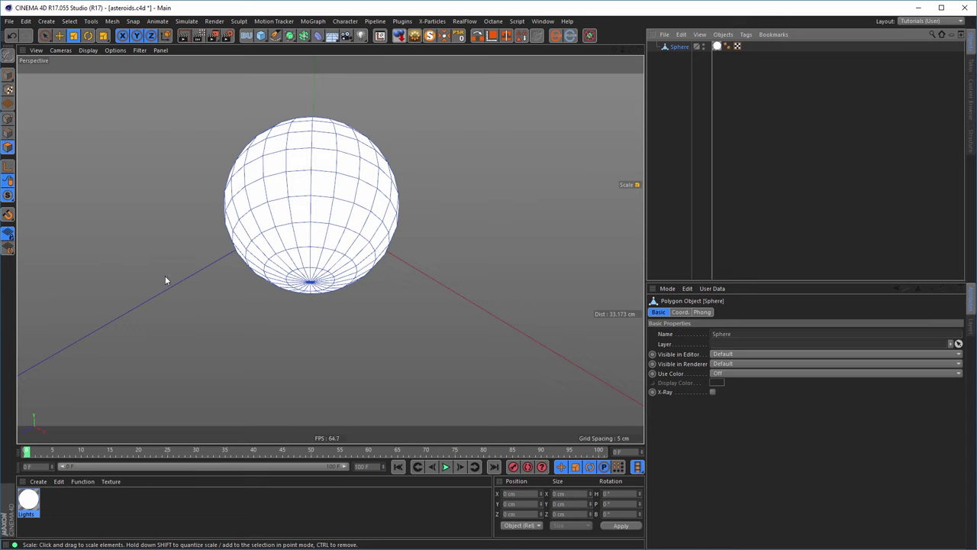
{"action": "key", "text": "u"}
{"action": "key", "text": "l"}
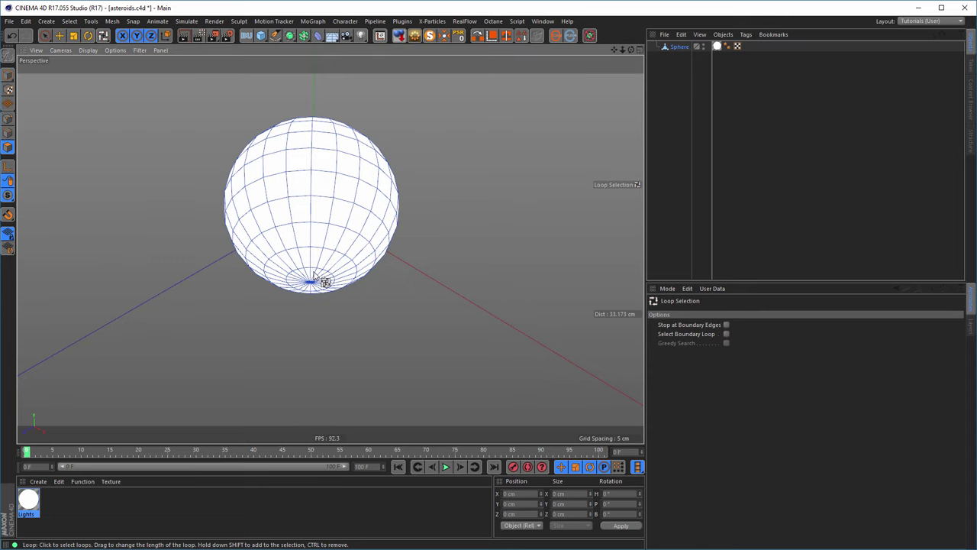
{"action": "left_click", "coordinate": [718, 47]}
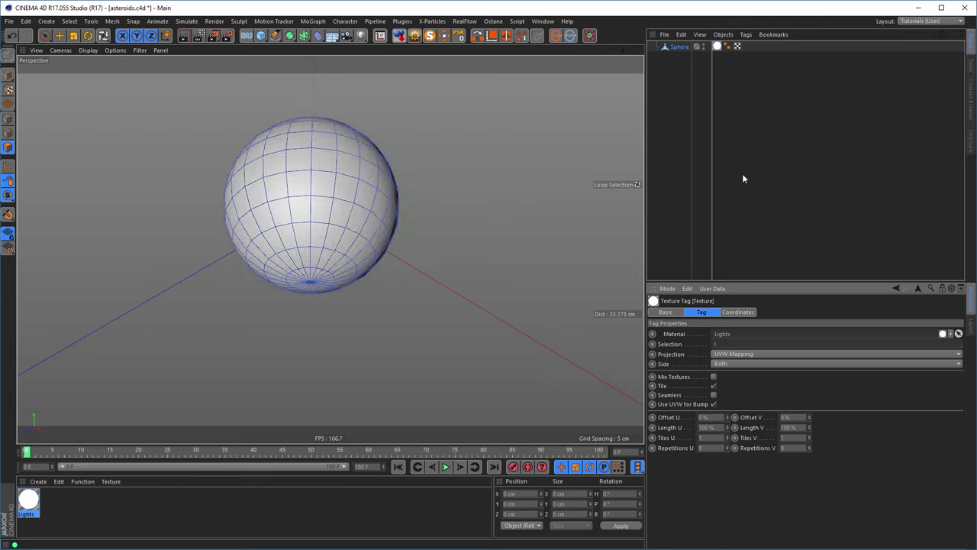
{"action": "left_click", "coordinate": [718, 47]}
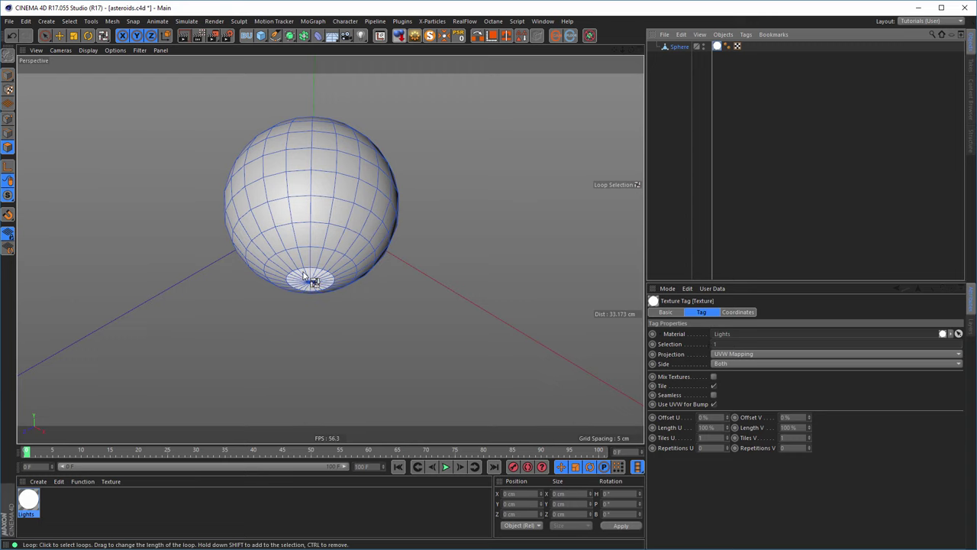
{"action": "scroll", "coordinate": [328, 284], "scroll_direction": "up", "scroll_amount": 4}
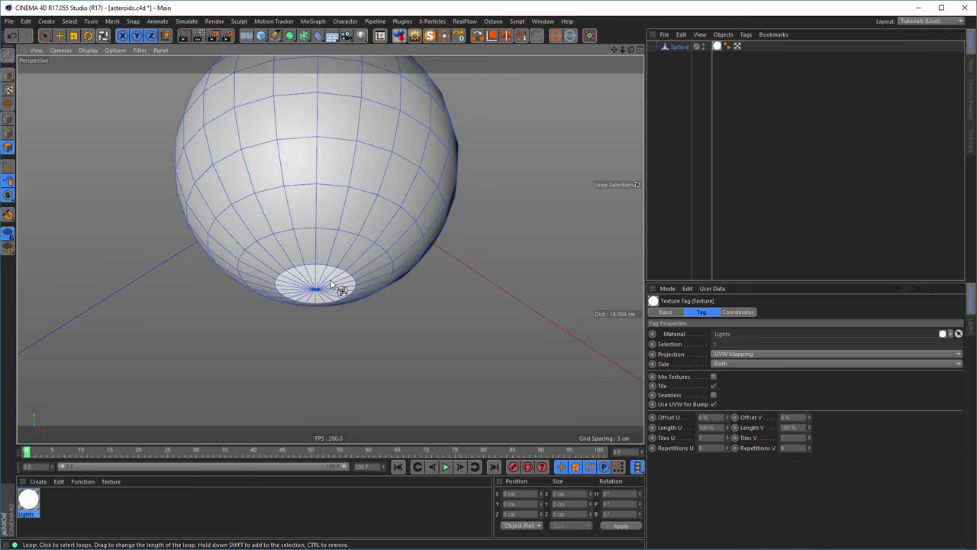
{"action": "left_click", "coordinate": [334, 285]}
{"action": "scroll", "coordinate": [308, 290], "scroll_direction": "down", "scroll_amount": 5}
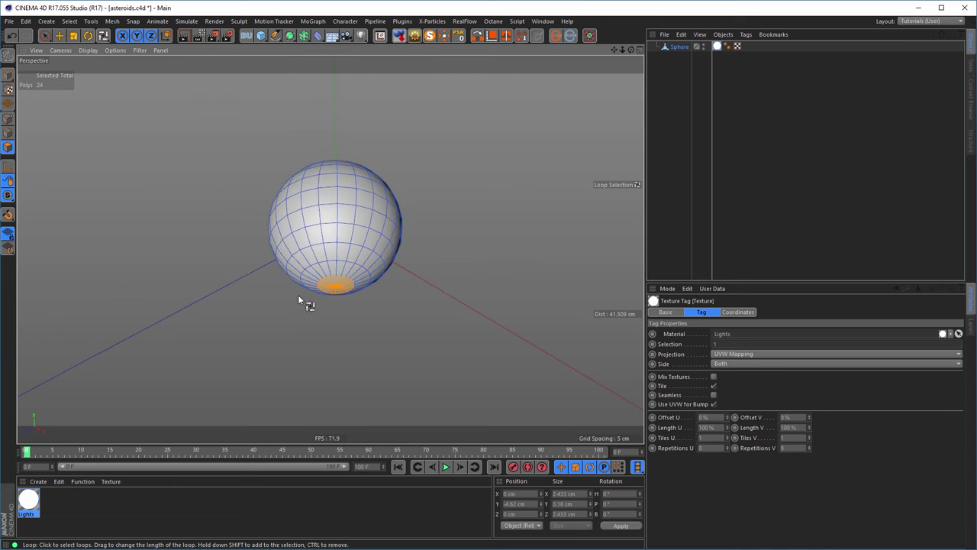
Step: In the maximized Right view, move the bottom cap down along Y into a long stem
{"action": "middle_click", "coordinate": [363, 305]}
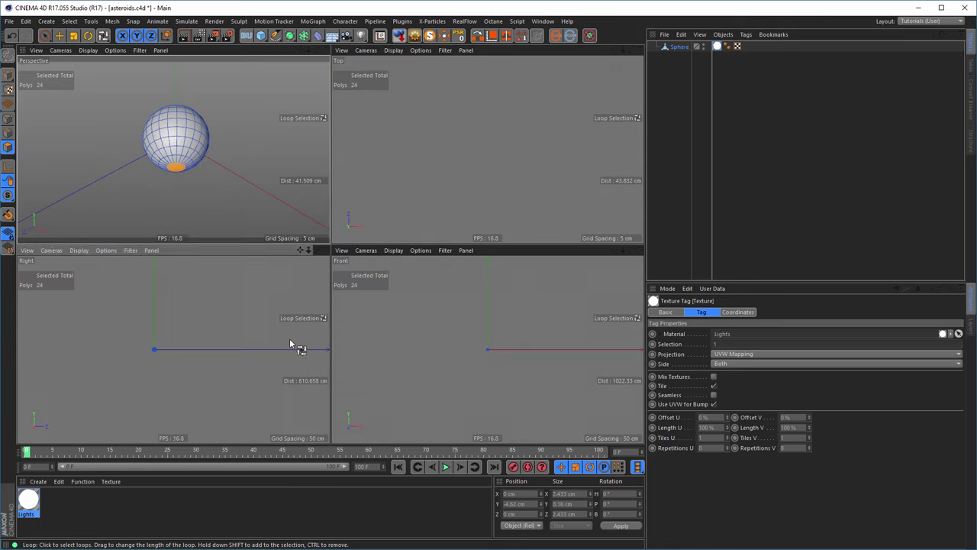
{"action": "middle_click", "coordinate": [290, 339]}
{"action": "scroll", "coordinate": [299, 252], "scroll_direction": "up", "scroll_amount": 5}
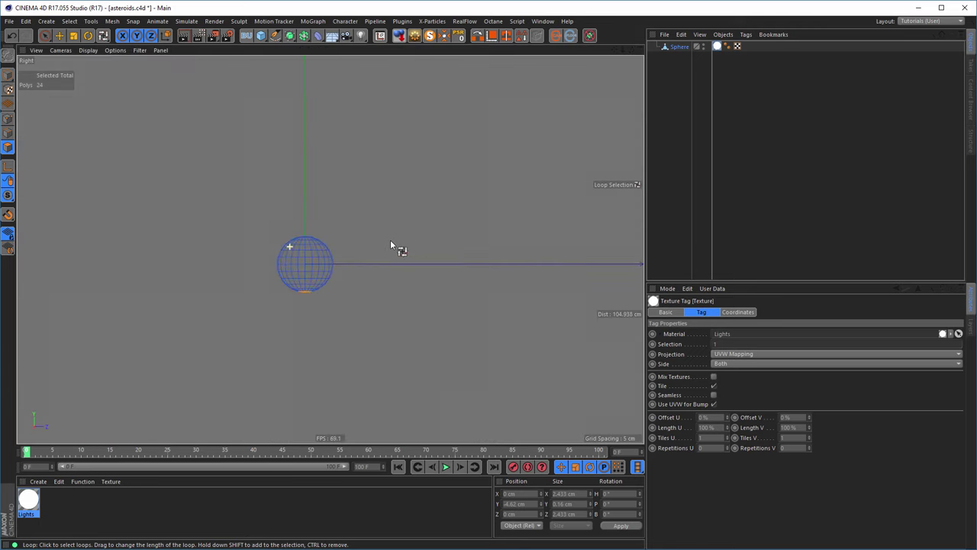
{"action": "key", "text": "e"}
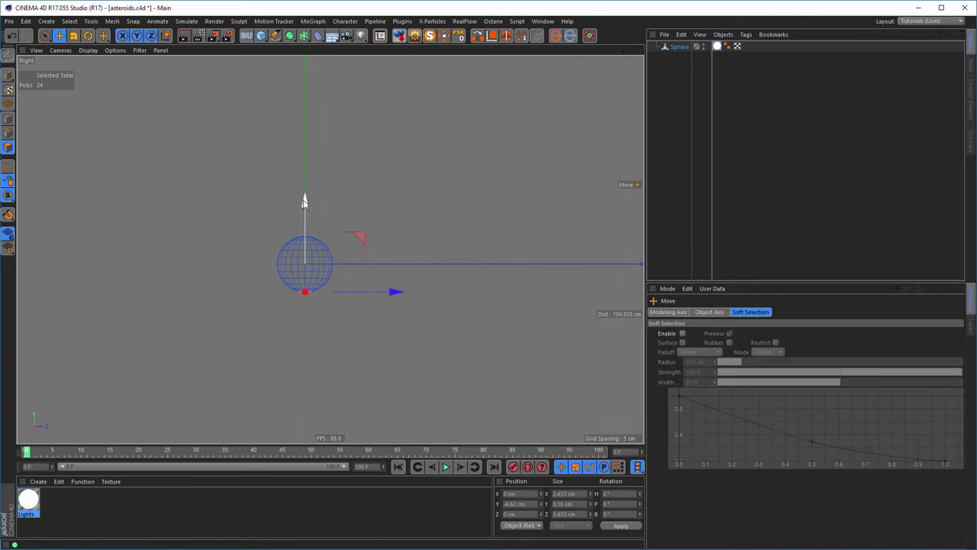
{"action": "left_click_drag", "start_coordinate": [304, 200], "coordinate": [304, 351]}
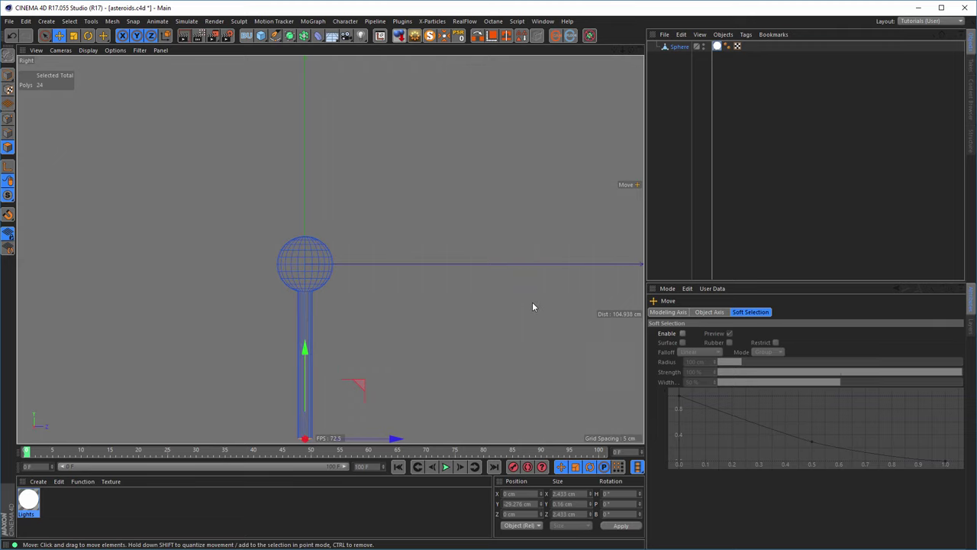
{"action": "middle_click", "coordinate": [528, 300]}
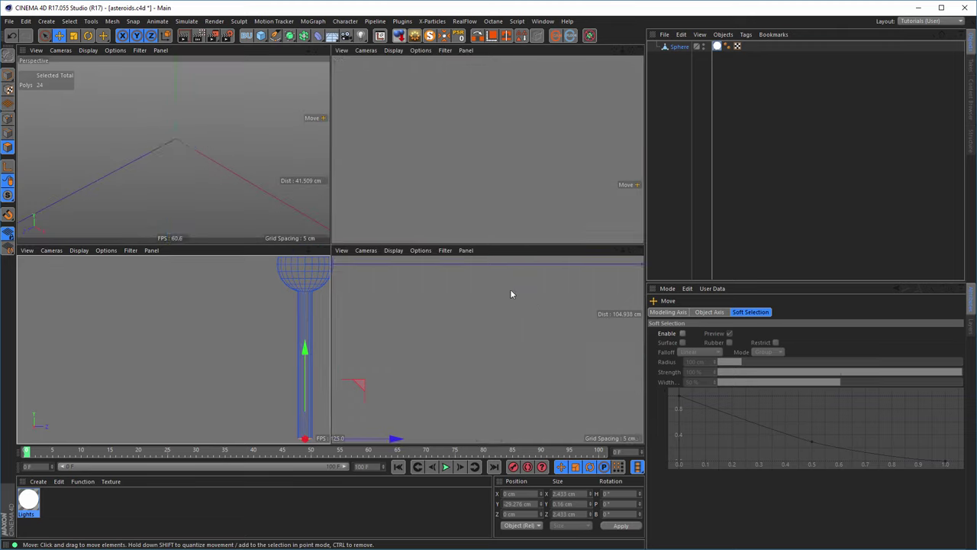
{"action": "middle_click", "coordinate": [314, 192]}
{"action": "scroll", "coordinate": [379, 254], "scroll_direction": "up", "scroll_amount": 4}
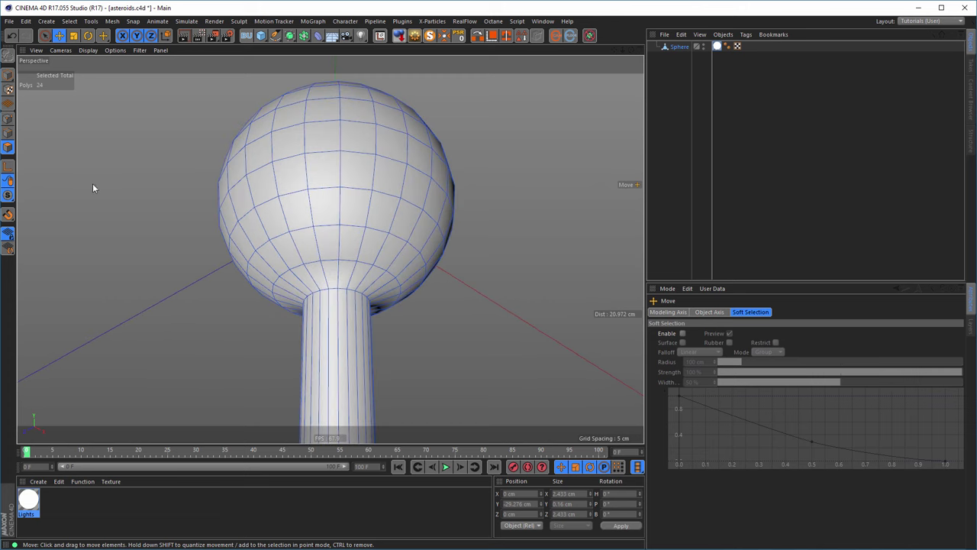
Step: Loop-select the neck and top pole loops, then Fill Select the bulb body between them
{"action": "key", "text": "u"}
{"action": "key", "text": "l"}
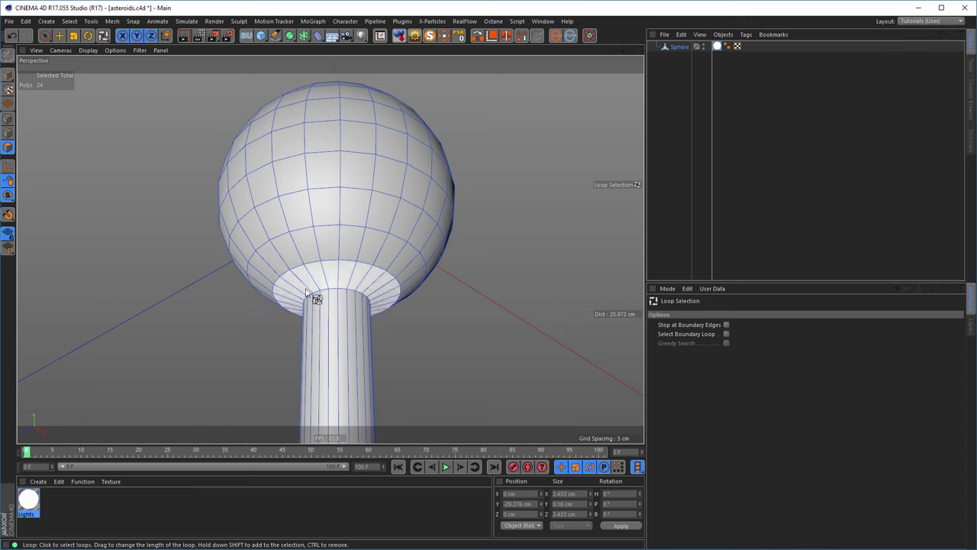
{"action": "left_click", "coordinate": [350, 285]}
{"action": "left_click_drag", "start_coordinate": [356, 312], "coordinate": [333, 312], "text": "alt"}
{"action": "scroll", "coordinate": [336, 268], "scroll_direction": "down", "scroll_amount": 3}
{"action": "left_click_drag", "start_coordinate": [336, 268], "coordinate": [336, 213], "text": "alt"}
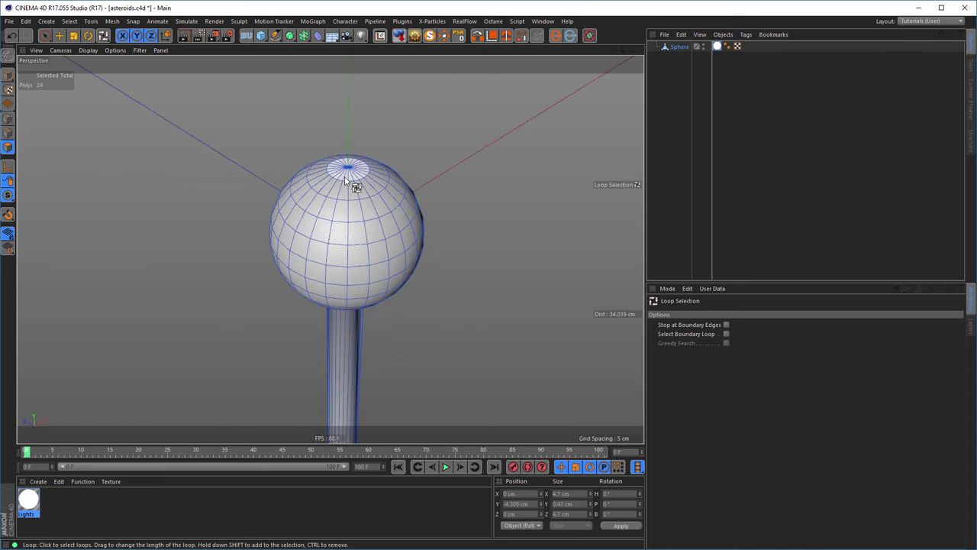
{"action": "left_click", "coordinate": [345, 178], "text": "shift"}
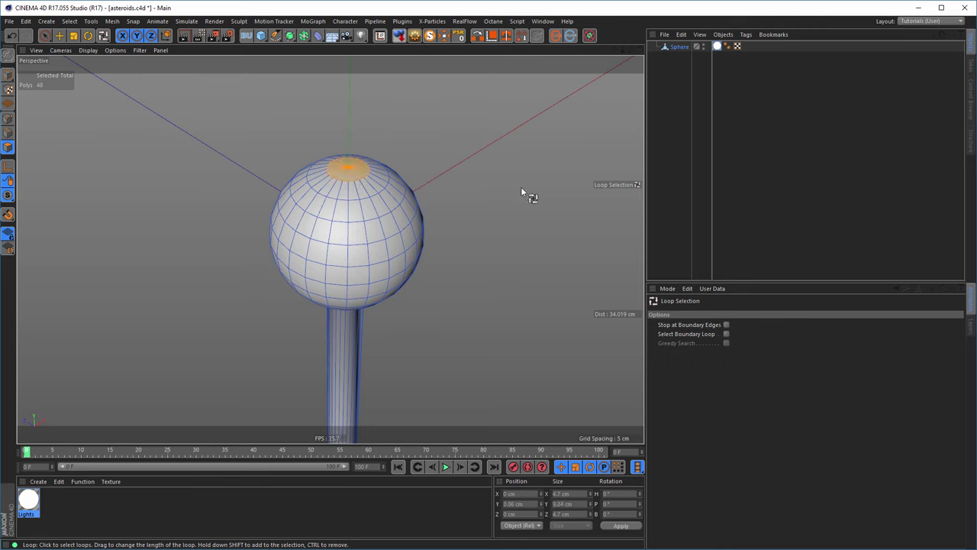
{"action": "key", "text": "u"}
{"action": "key", "text": "f"}
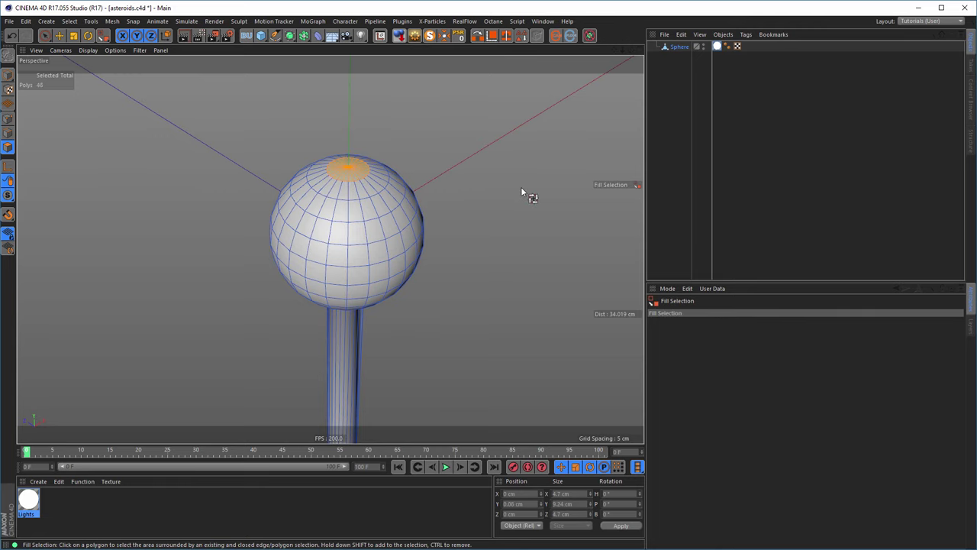
{"action": "left_click", "coordinate": [336, 232]}
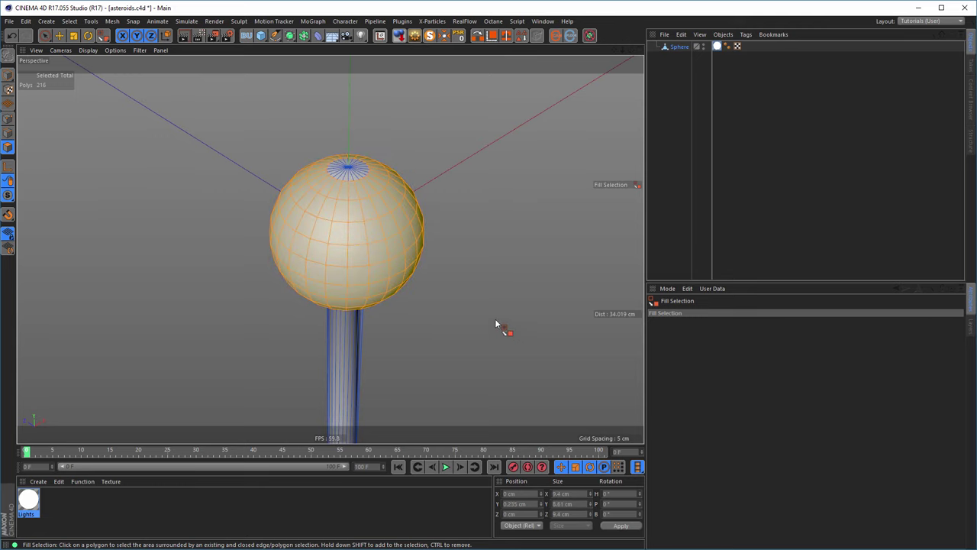
{"action": "left_click_drag", "start_coordinate": [458, 287], "coordinate": [476, 323], "text": "alt"}
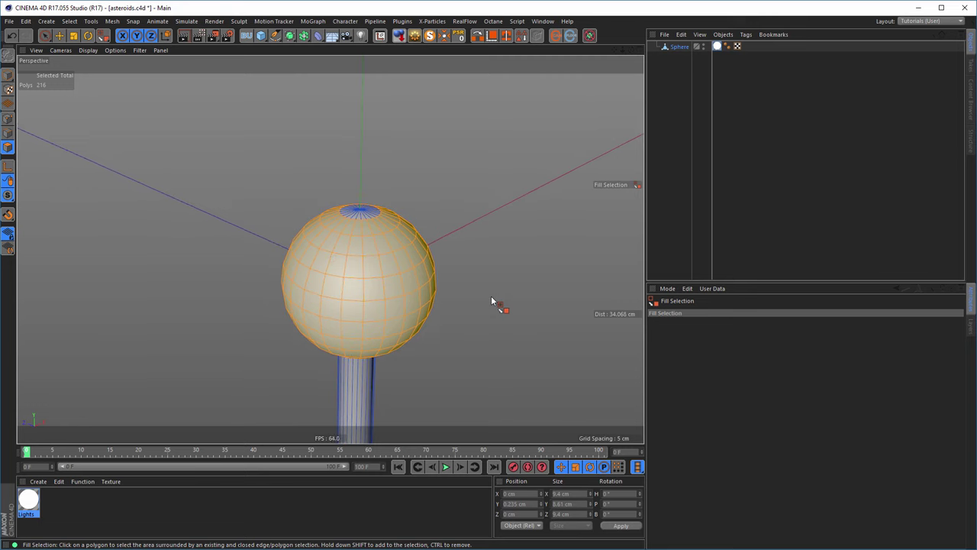
{"action": "key", "text": "i"}
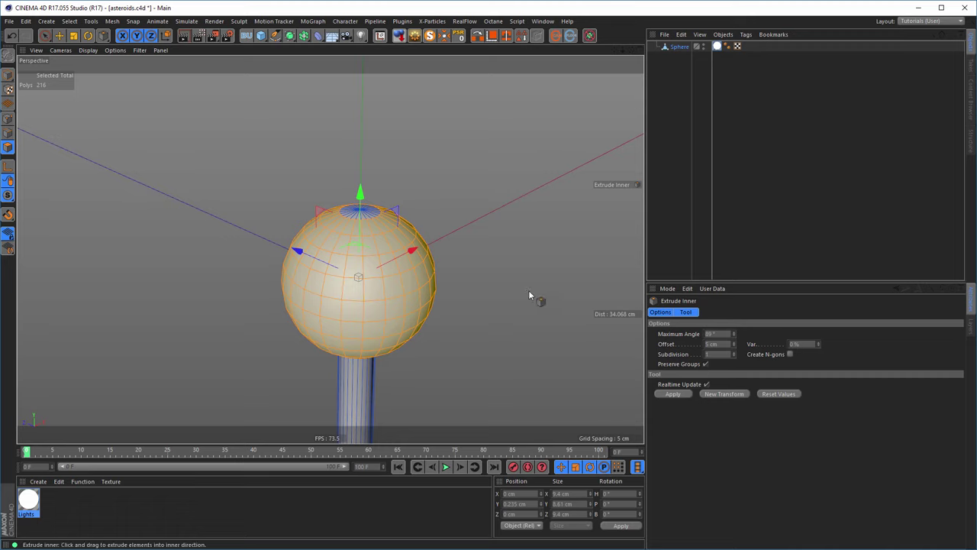
Step: Inset the selected polygons slightly with Extrude Inner, then extrude them inward
{"action": "left_click_drag", "start_coordinate": [527, 284], "coordinate": [524, 284]}
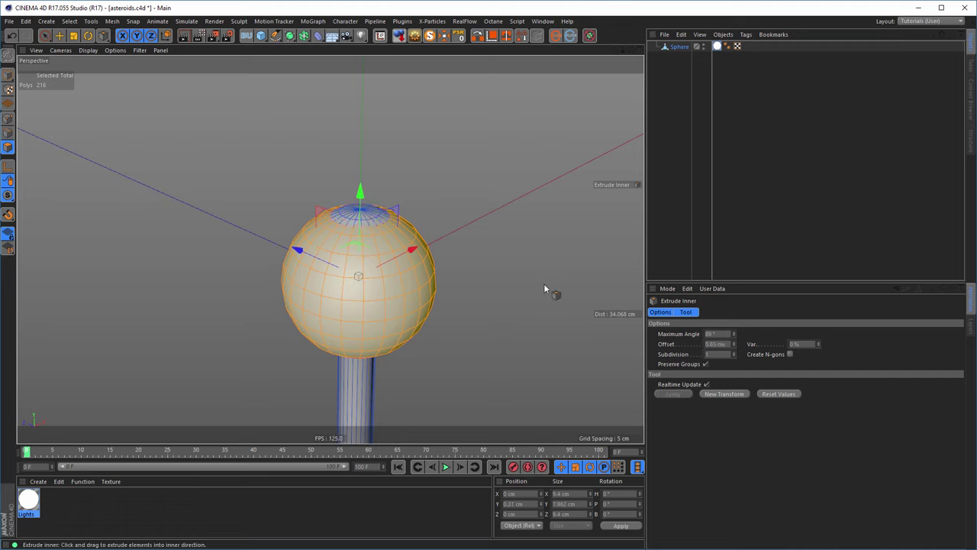
{"action": "key", "text": "d"}
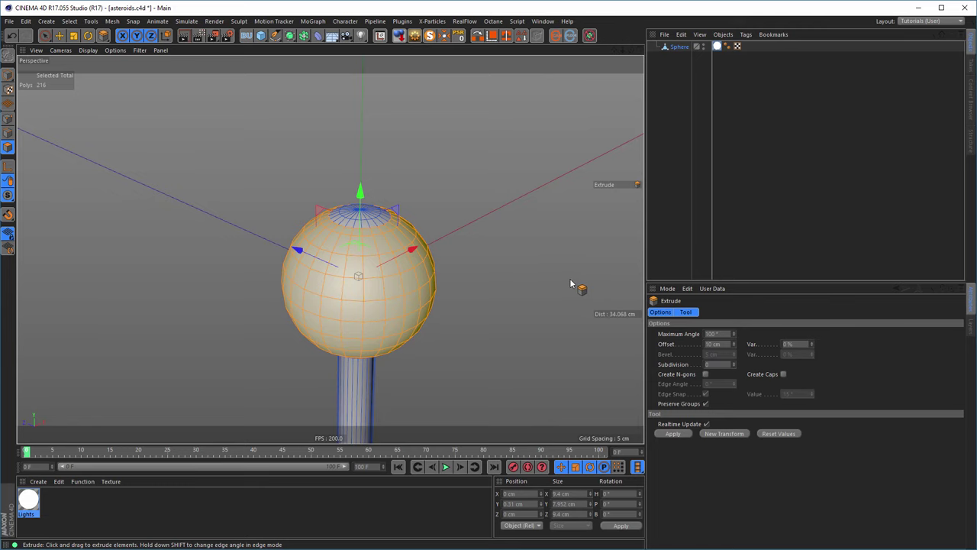
{"action": "left_click_drag", "start_coordinate": [570, 284], "coordinate": [556, 283]}
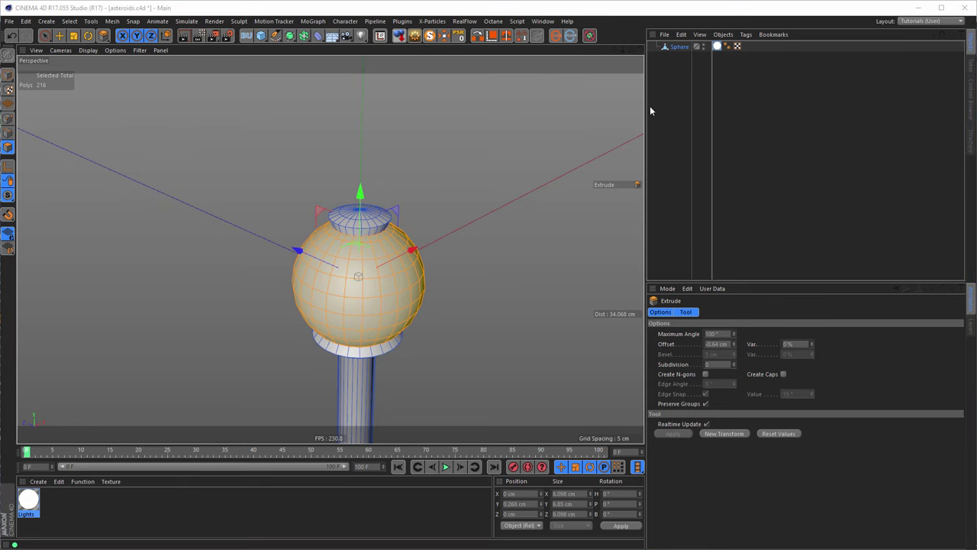
Step: Save the polygon selection and restrict the Lights texture tag to that Polygon Selection
{"action": "left_click", "coordinate": [522, 37]}
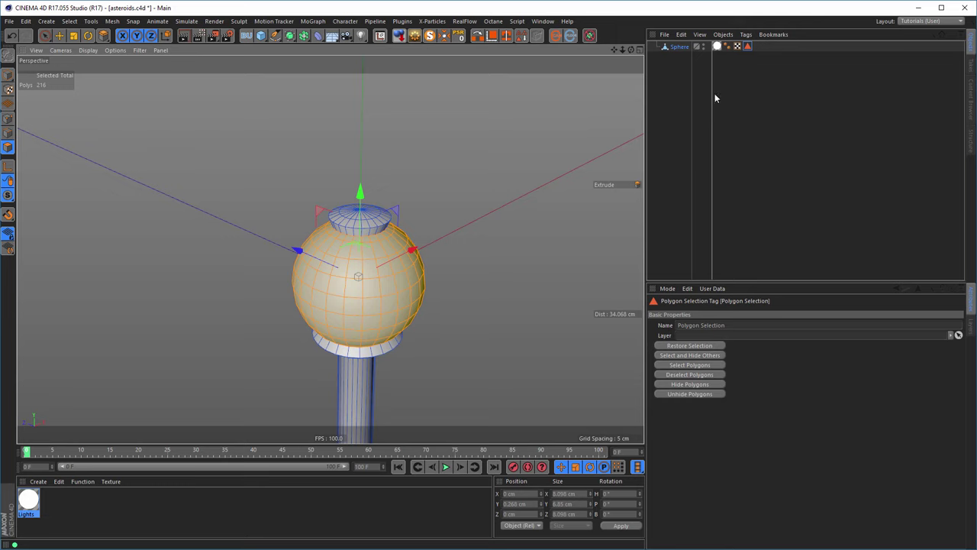
{"action": "left_click_drag", "start_coordinate": [718, 50], "coordinate": [751, 48]}
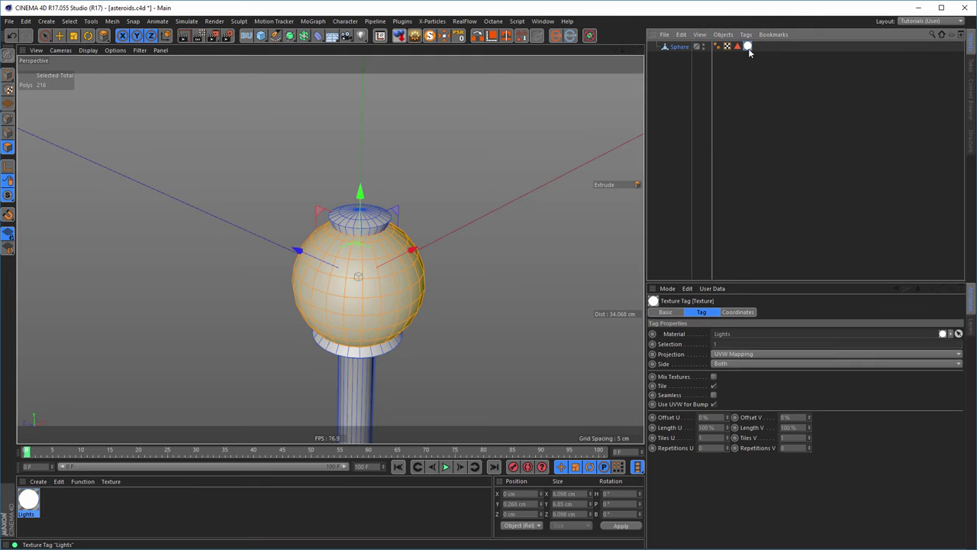
{"action": "left_click_drag", "start_coordinate": [737, 47], "coordinate": [730, 345]}
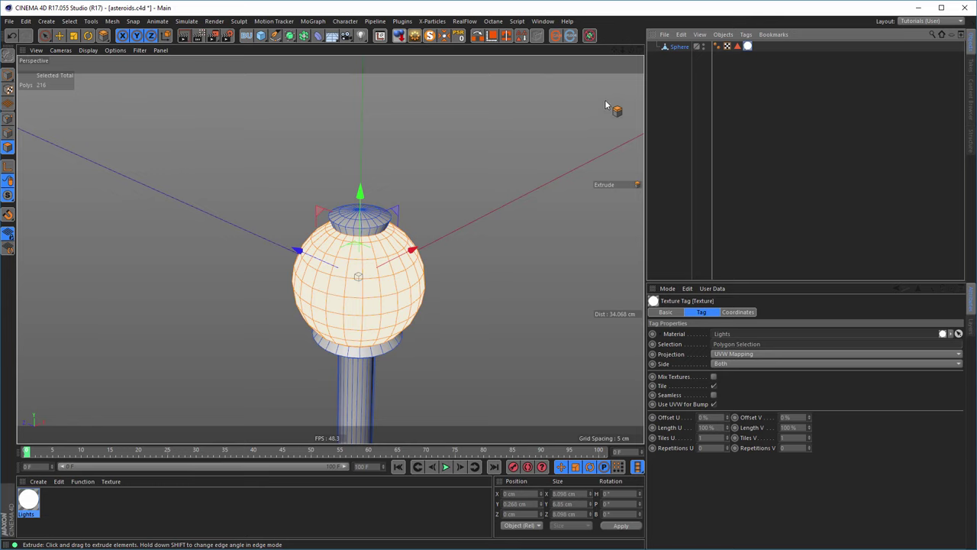
Step: Exit solo mode, zoom out to the asteroid, and re-enable the Cloner to show the bulbs
{"action": "left_click", "coordinate": [443, 35]}
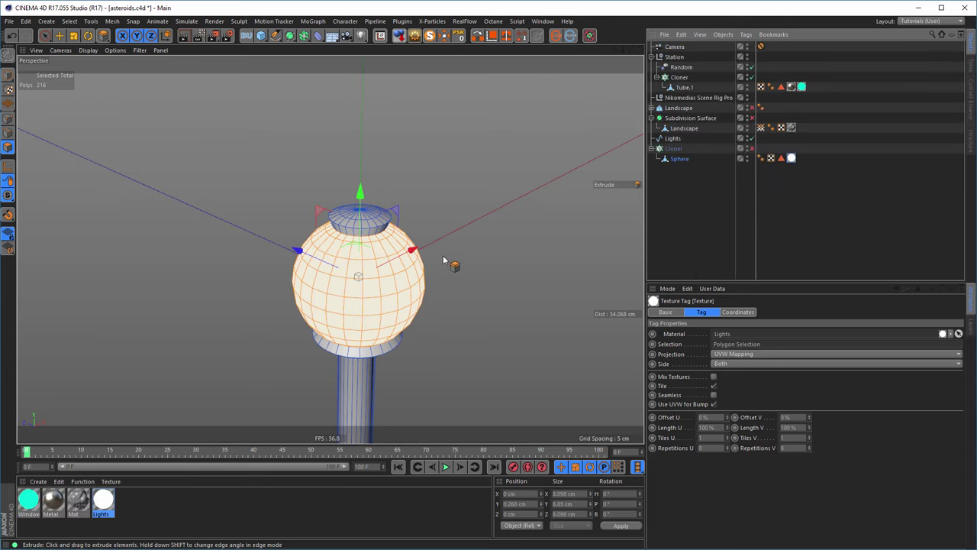
{"action": "scroll", "coordinate": [219, 257], "scroll_direction": "down", "scroll_amount": 10}
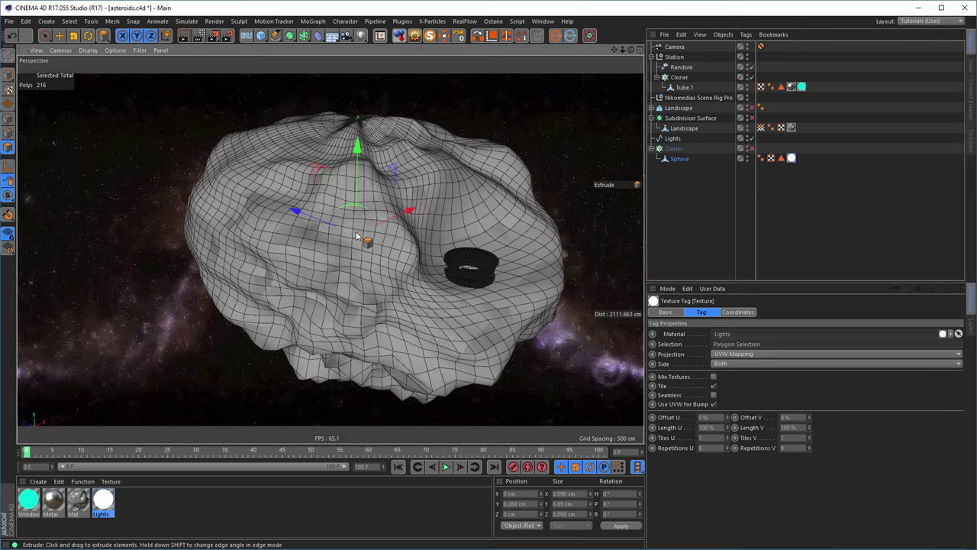
{"action": "left_click_drag", "start_coordinate": [405, 241], "coordinate": [488, 259], "text": "alt"}
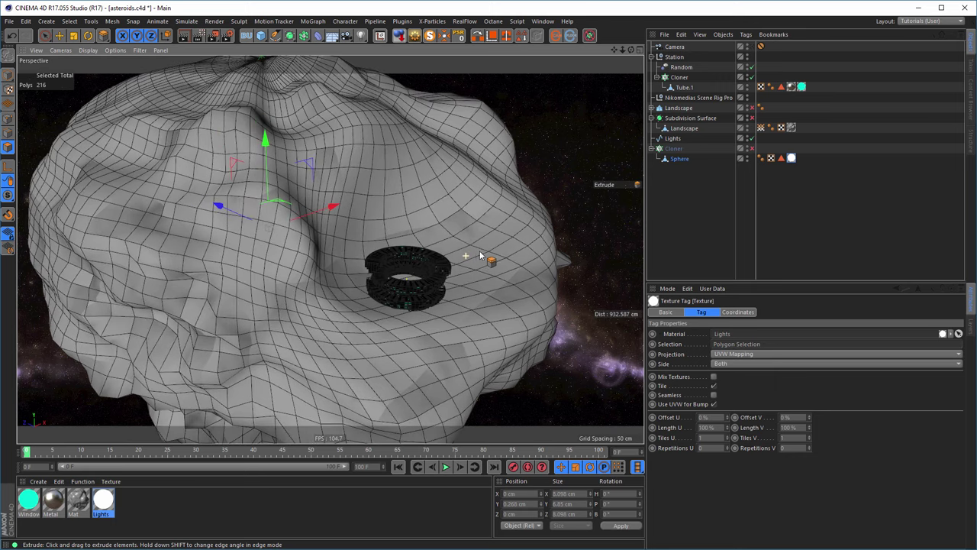
{"action": "left_click", "coordinate": [752, 150]}
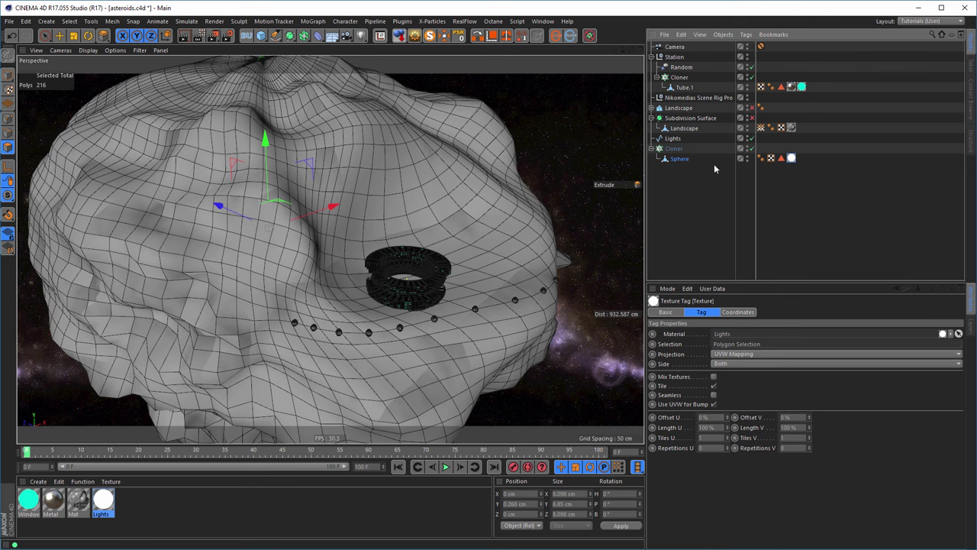
Step: Set the Cloner's Transform P.Y to 10 cm to lift the bulbs off the asteroid
{"action": "left_click", "coordinate": [674, 148]}
{"action": "left_click", "coordinate": [720, 313]}
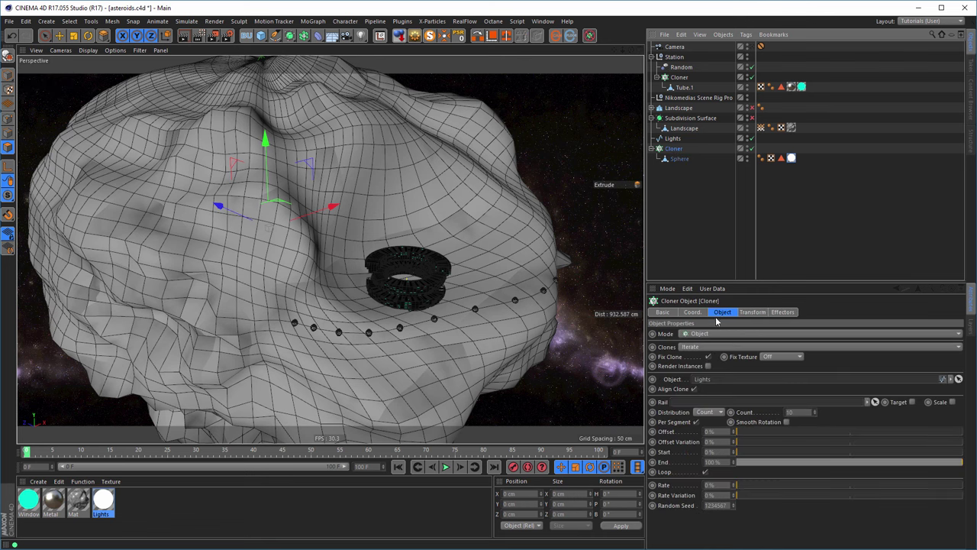
{"action": "left_click", "coordinate": [750, 312]}
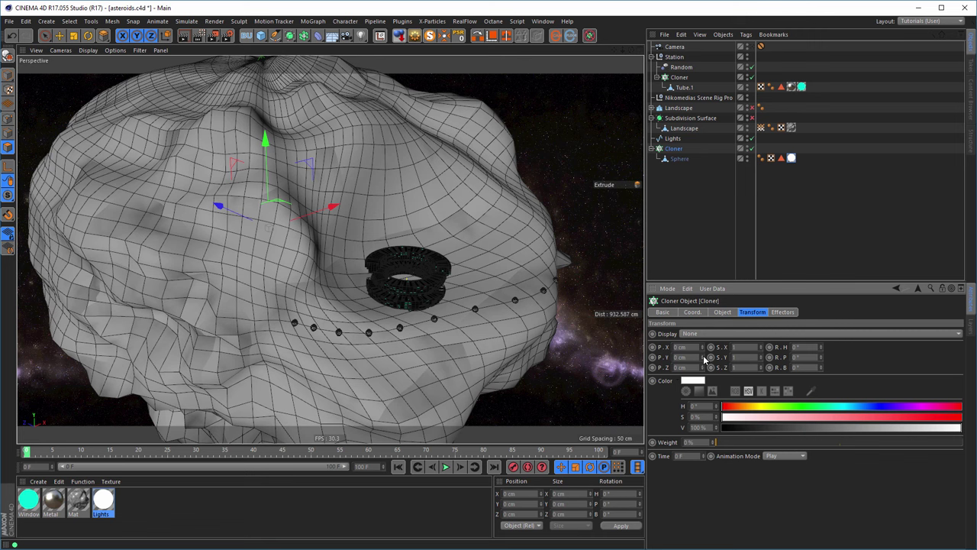
{"action": "left_click_drag", "start_coordinate": [701, 357], "coordinate": [702, 333]}
Step: Turn on Fix Clone, turn off Align Clone, and set Distribution to Step at 30 cm
{"action": "left_click", "coordinate": [722, 312]}
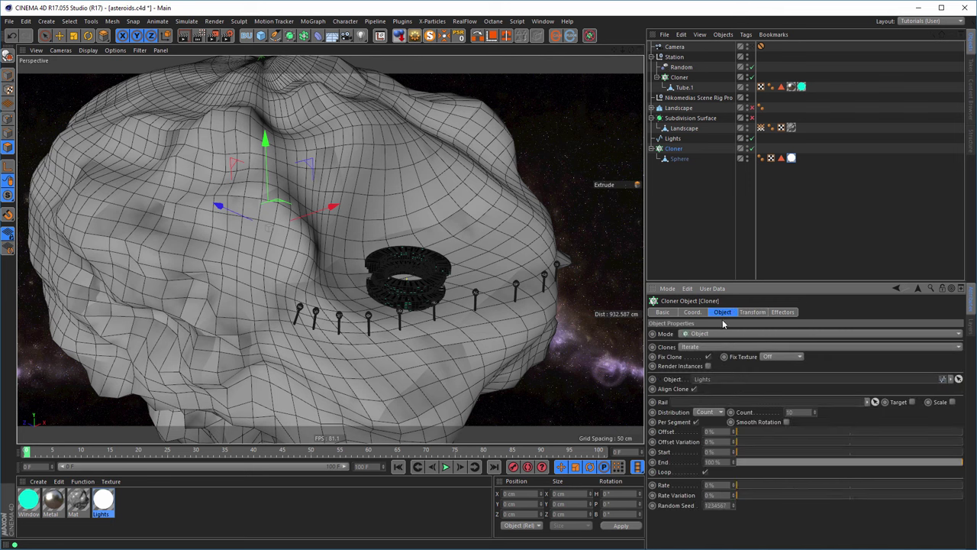
{"action": "left_click", "coordinate": [707, 358]}
{"action": "left_click", "coordinate": [694, 389]}
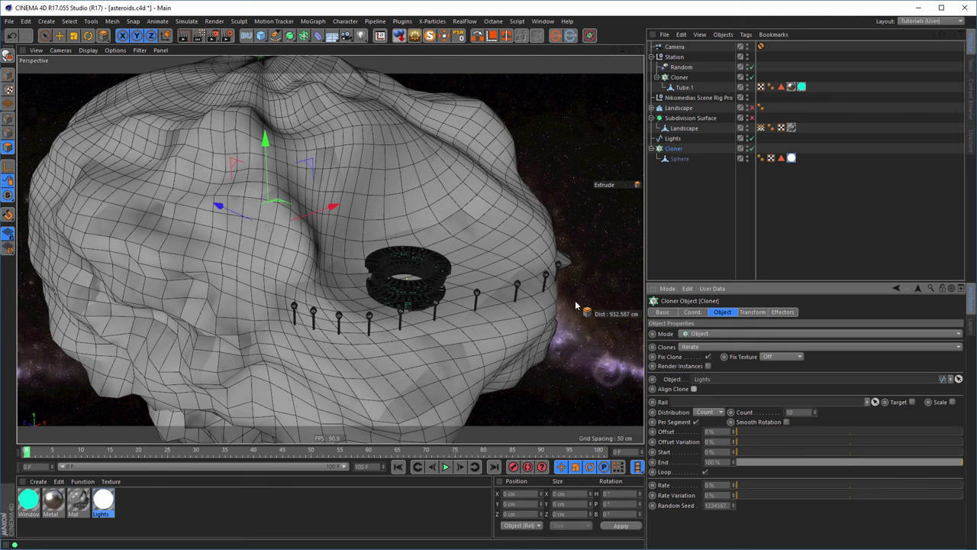
{"action": "left_click", "coordinate": [708, 412]}
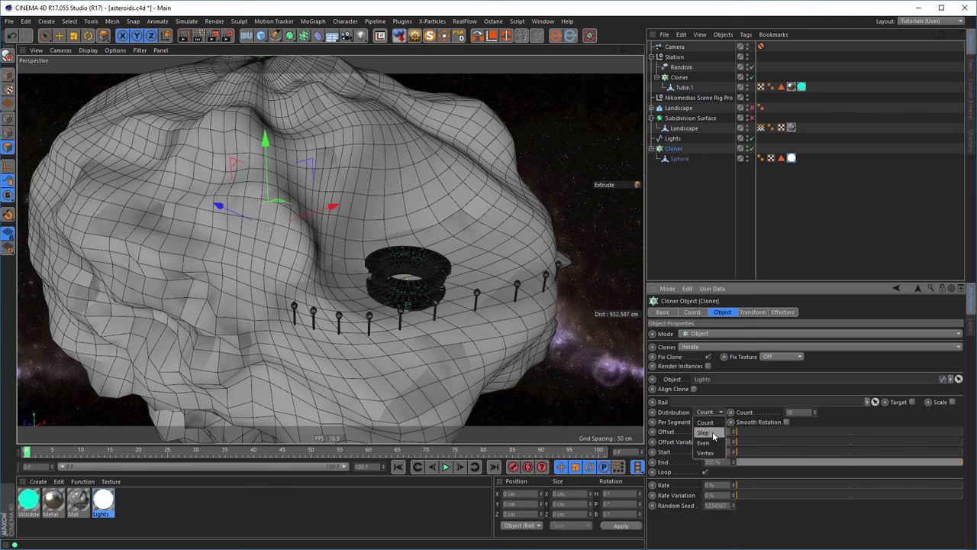
{"action": "left_click", "coordinate": [703, 432]}
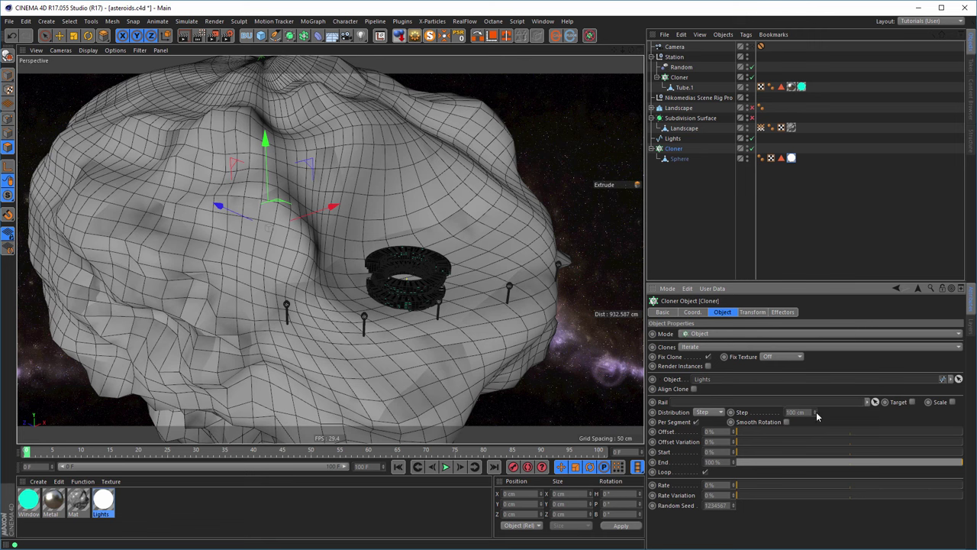
{"action": "left_click_drag", "start_coordinate": [814, 412], "coordinate": [771, 413]}
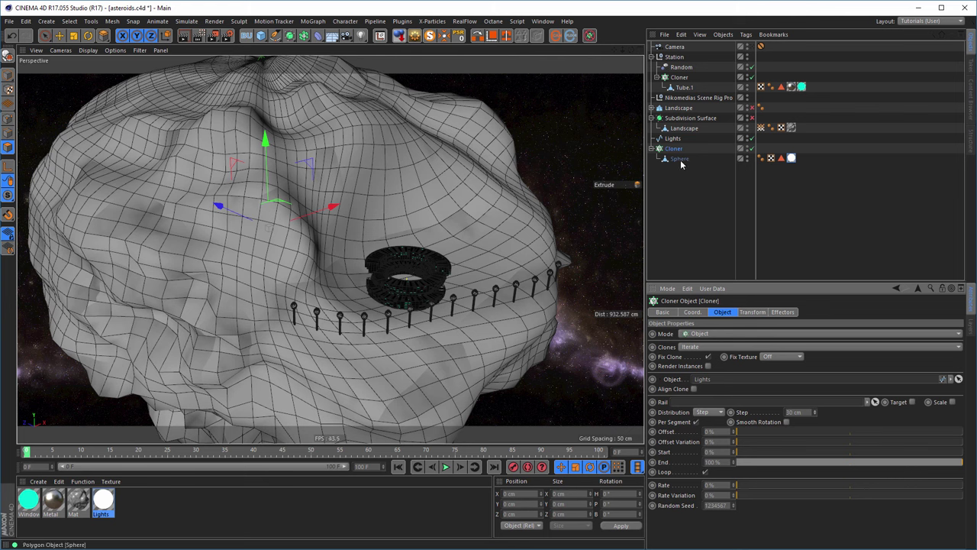
Step: Apply the Metal material to Sphere and move its tag before the Polygon Selection Lights tag
{"action": "left_click", "coordinate": [53, 504]}
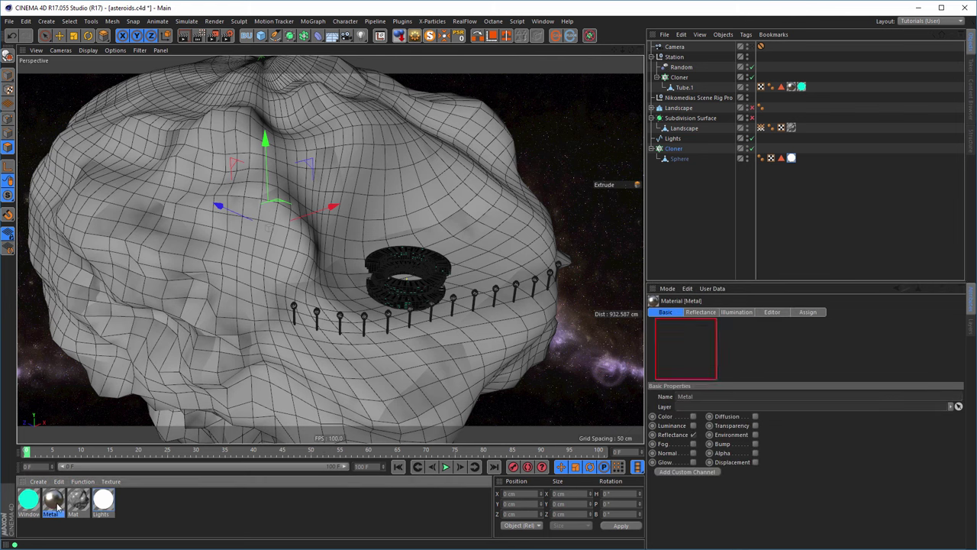
{"action": "left_click_drag", "start_coordinate": [57, 506], "coordinate": [679, 163]}
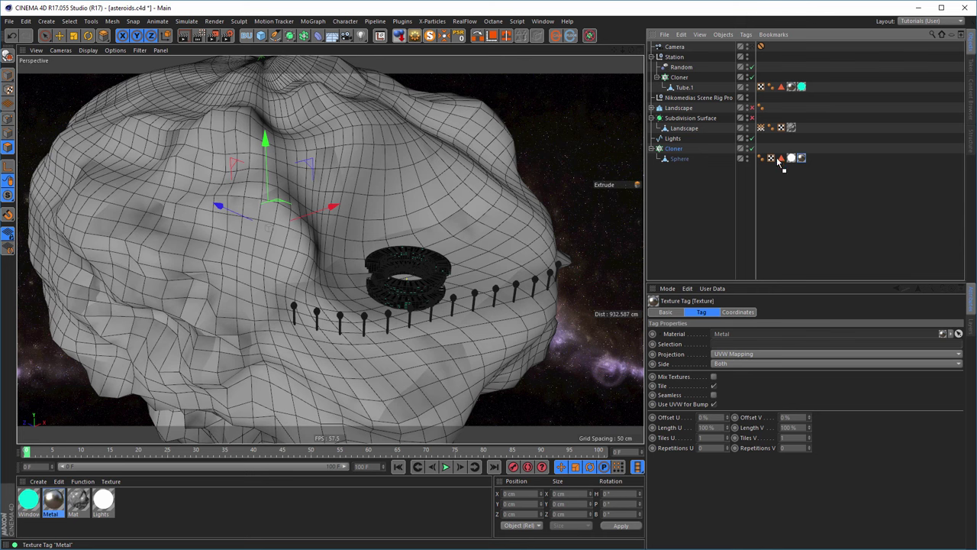
{"action": "left_click_drag", "start_coordinate": [775, 161], "coordinate": [776, 163]}
Step: Check the metal bulbs with glowing caps in an Interactive Render Region preview, then turn it off
{"action": "left_click_drag", "start_coordinate": [481, 267], "coordinate": [402, 235], "text": "alt"}
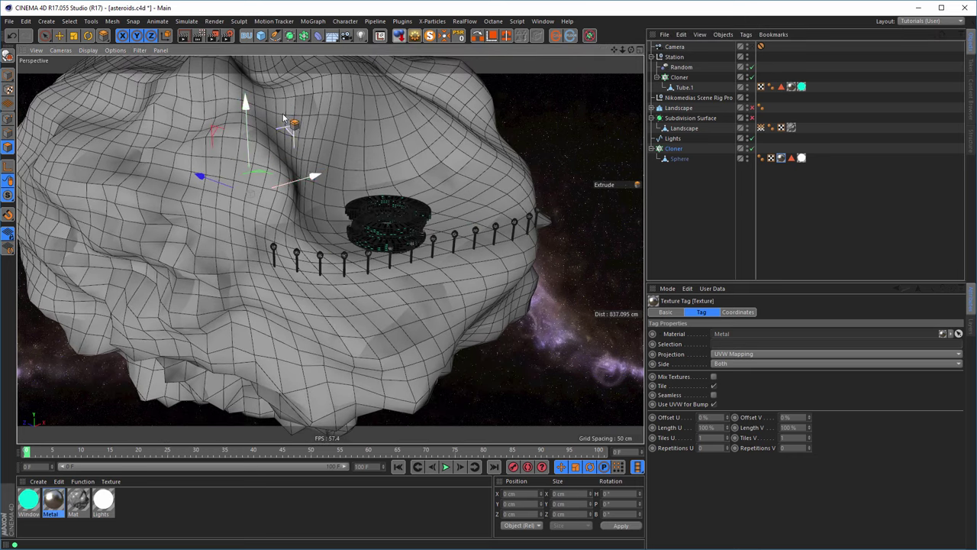
{"action": "left_click", "coordinate": [199, 36]}
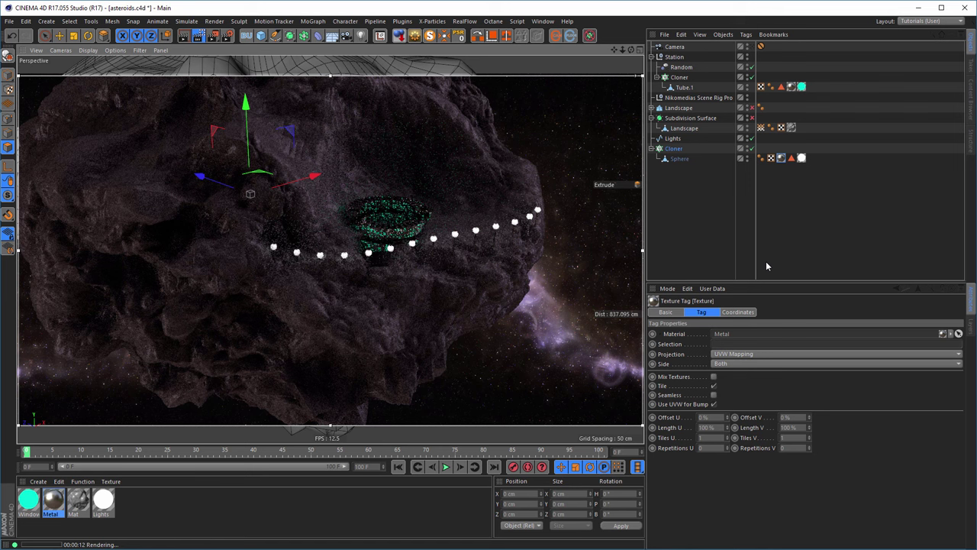
{"action": "left_click", "coordinate": [678, 158]}
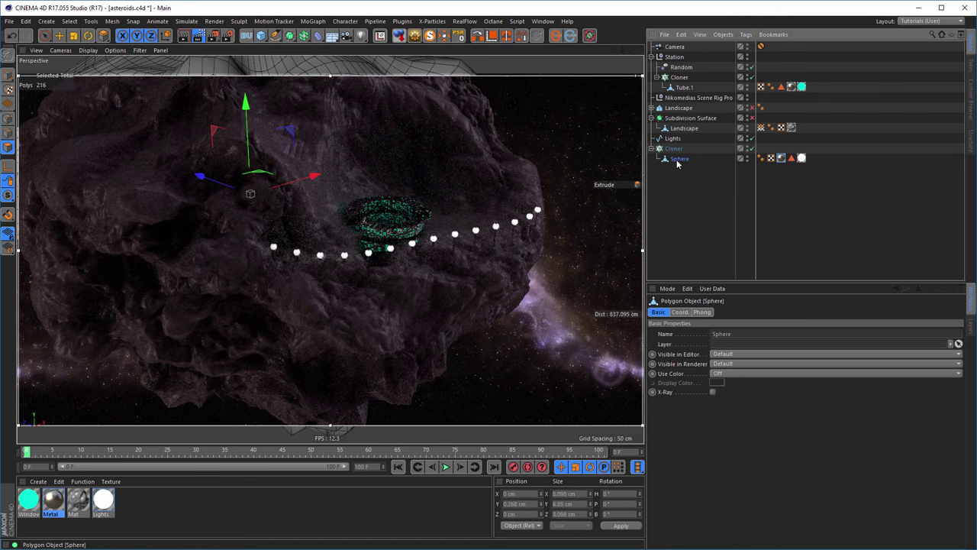
{"action": "left_click", "coordinate": [198, 35]}
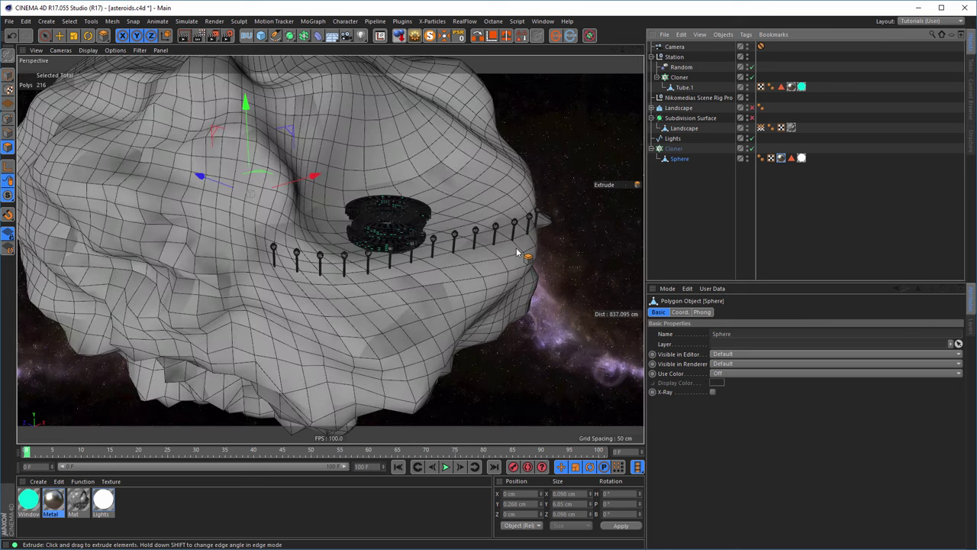
Step: Scale the bulb sphere down to about 69% (5.69 cm wide) and check it in a render preview
{"action": "key", "text": "t"}
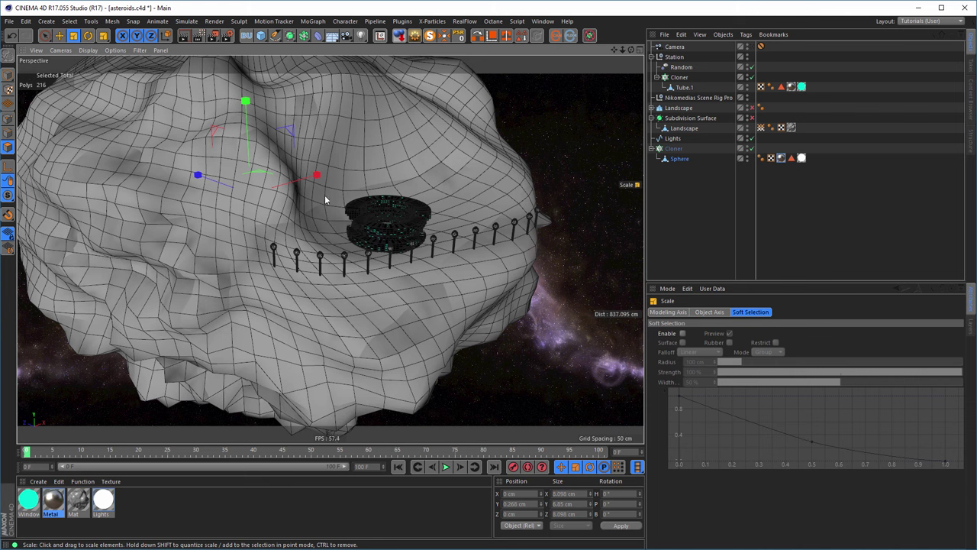
{"action": "left_click", "coordinate": [245, 102]}
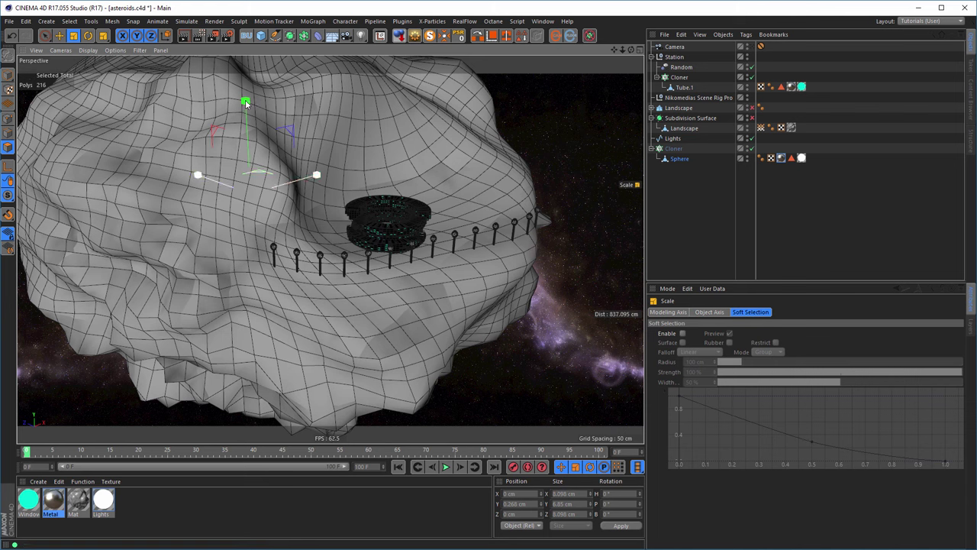
{"action": "left_click_drag", "start_coordinate": [245, 102], "coordinate": [189, 137]}
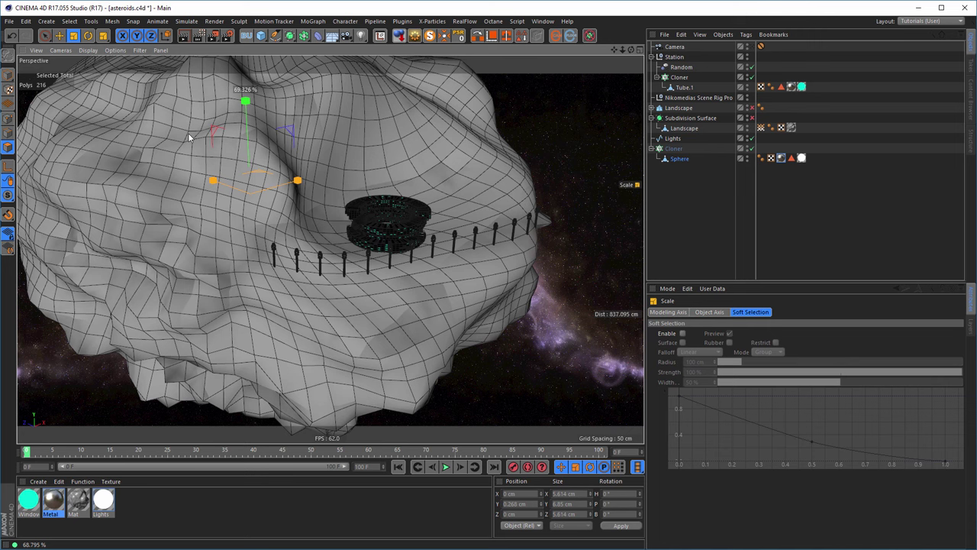
{"action": "left_click_drag", "start_coordinate": [188, 134], "coordinate": [192, 132]}
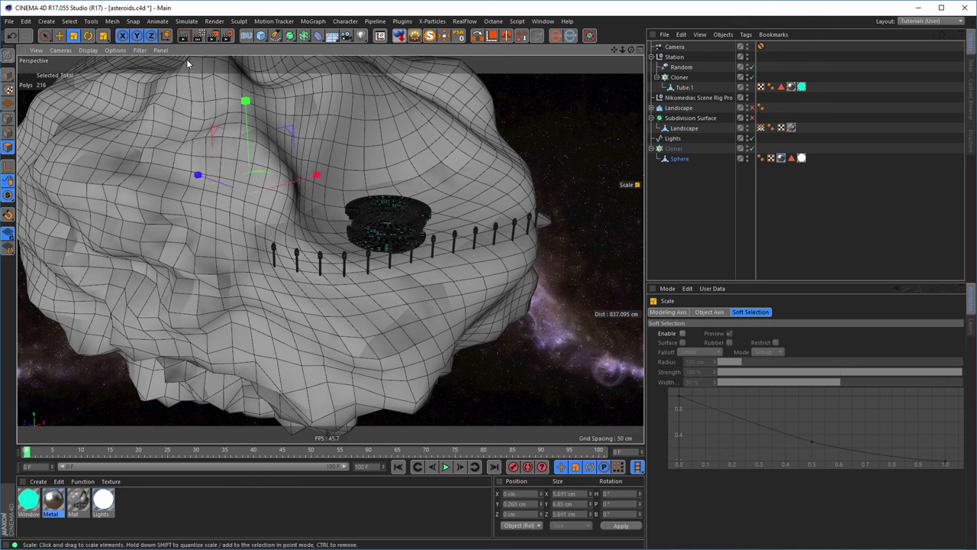
{"action": "left_click", "coordinate": [197, 35]}
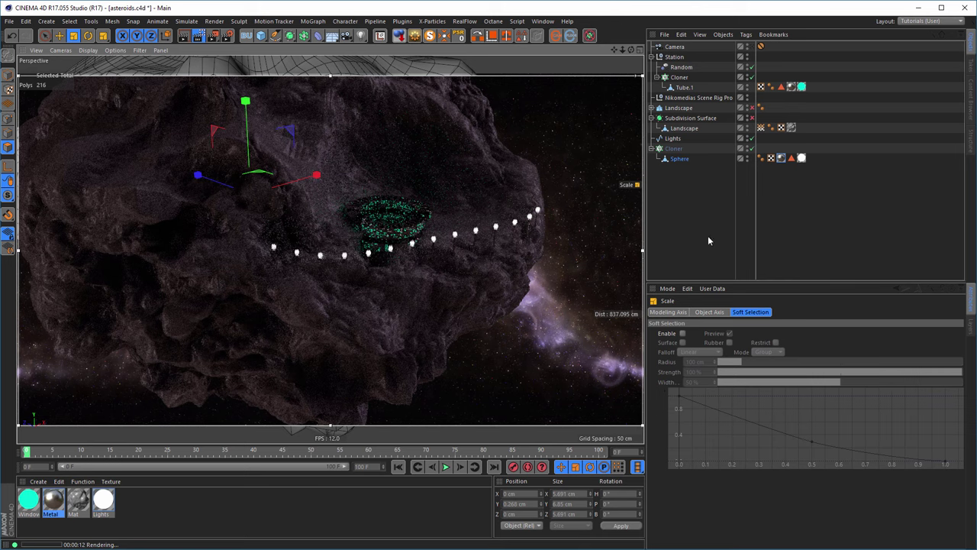
{"action": "key", "text": "alt+r"}
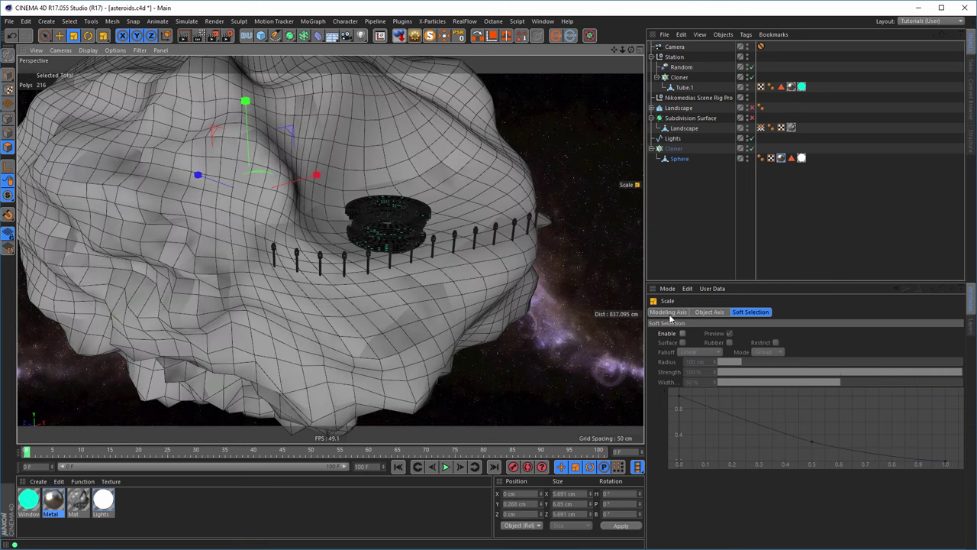
Step: Nudge the Cloner's Transform P.Z offset so the bulb clones shift 25 cm
{"action": "left_click", "coordinate": [674, 148]}
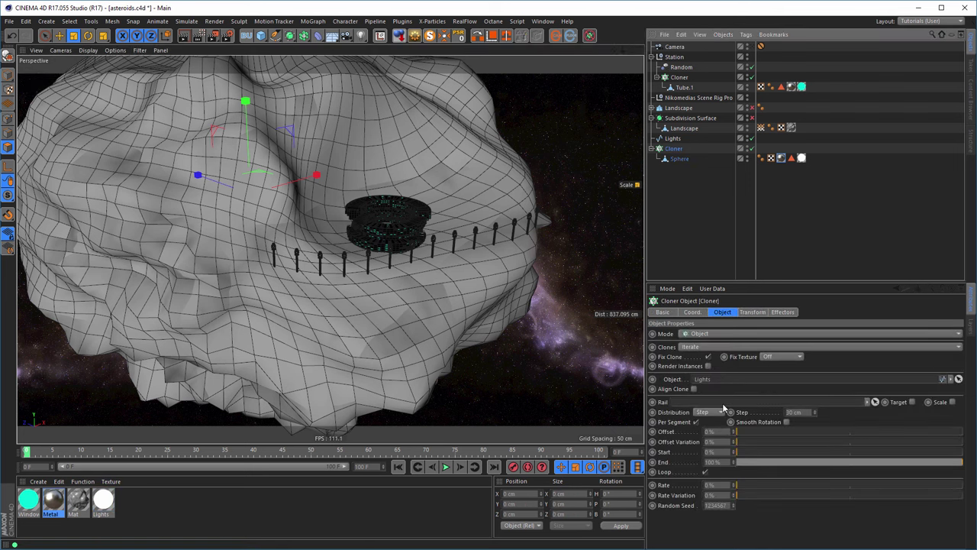
{"action": "left_click", "coordinate": [754, 313]}
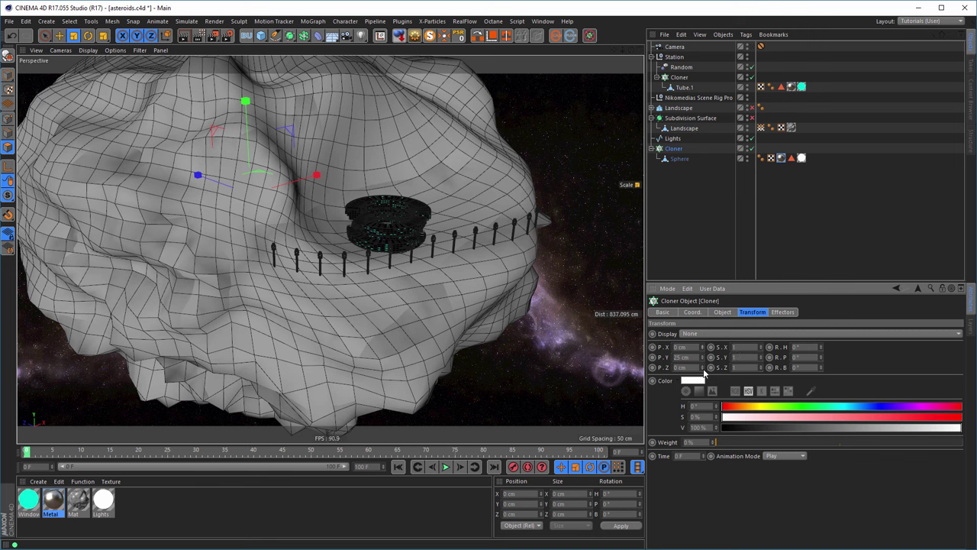
{"action": "left_click", "coordinate": [703, 366]}
{"action": "left_click", "coordinate": [703, 368]}
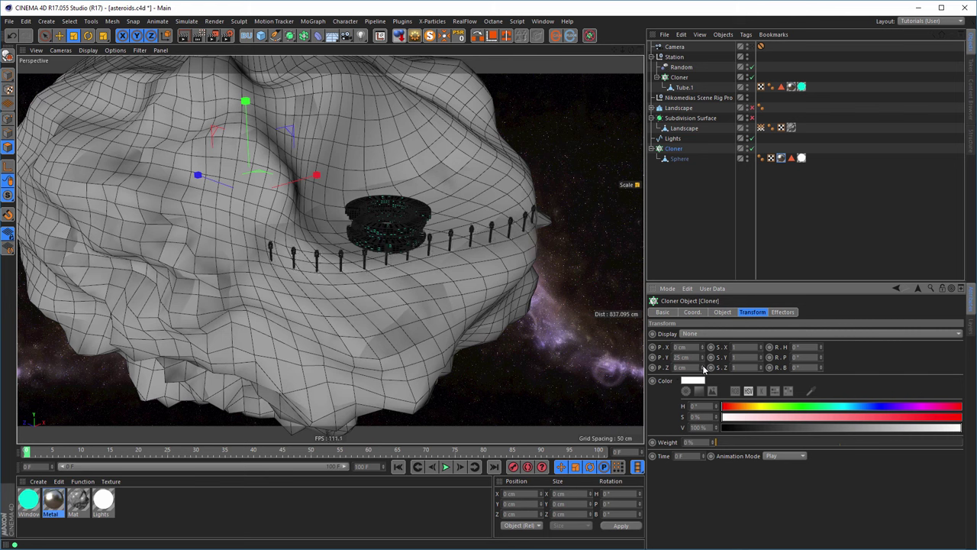
{"action": "left_click", "coordinate": [703, 367]}
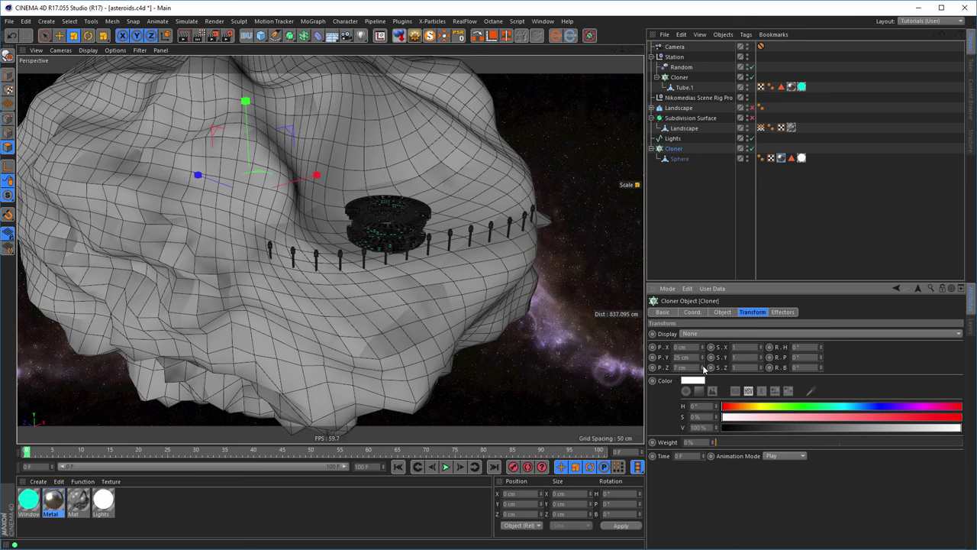
Step: Frame the whole asteroid and start a live Interactive Render Region preview
{"action": "left_click_drag", "start_coordinate": [556, 293], "coordinate": [340, 281], "text": "alt"}
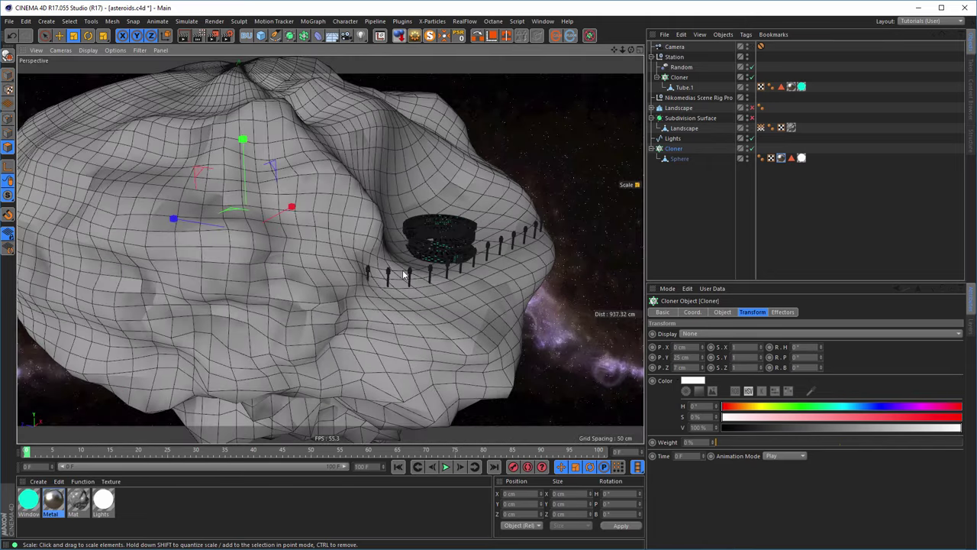
{"action": "left_click", "coordinate": [754, 47]}
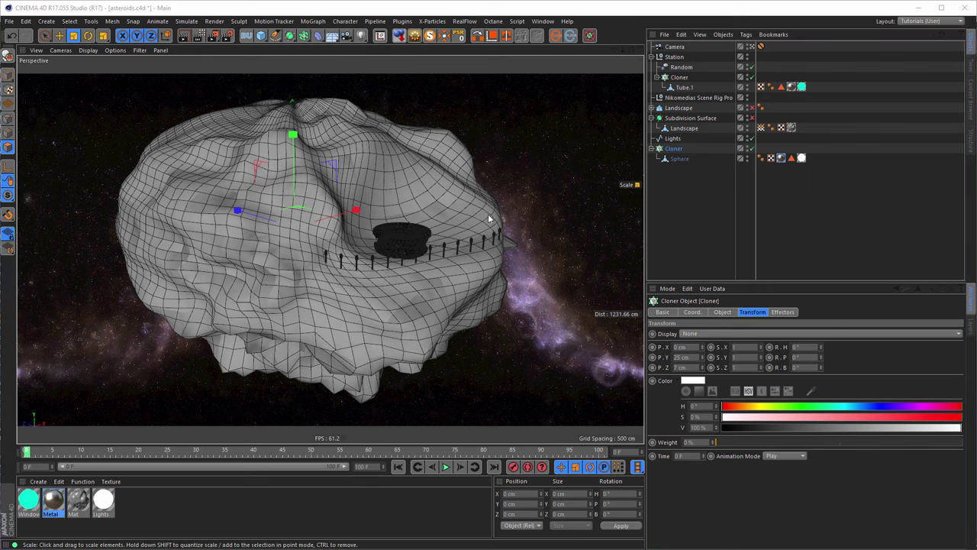
{"action": "left_click", "coordinate": [198, 35]}
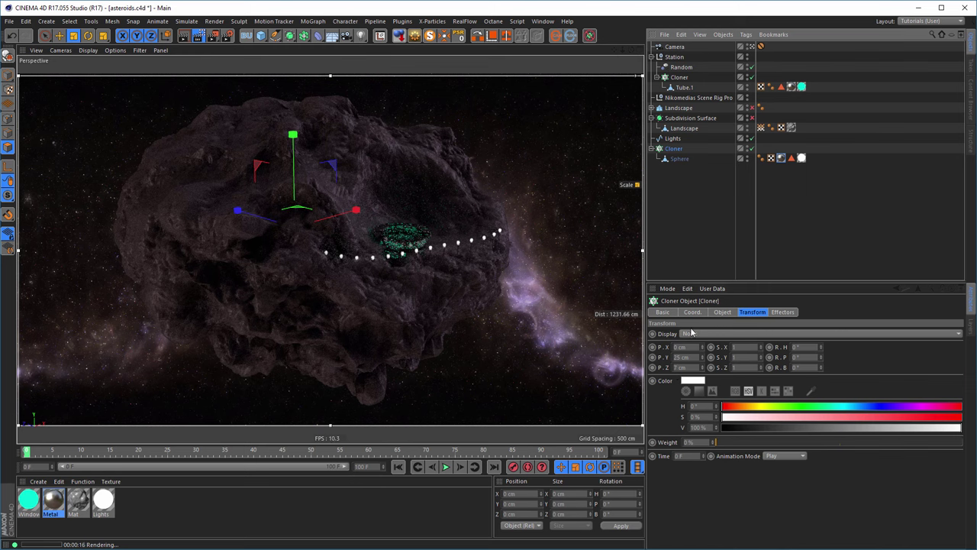
Step: Set the Windows material's Luminance Brightness to 200%, then lower it to 150%, and stop the preview
{"action": "double_click", "coordinate": [28, 500]}
{"action": "left_click_drag", "start_coordinate": [215, 69], "coordinate": [826, 125]}
{"action": "double_click", "coordinate": [758, 218]}
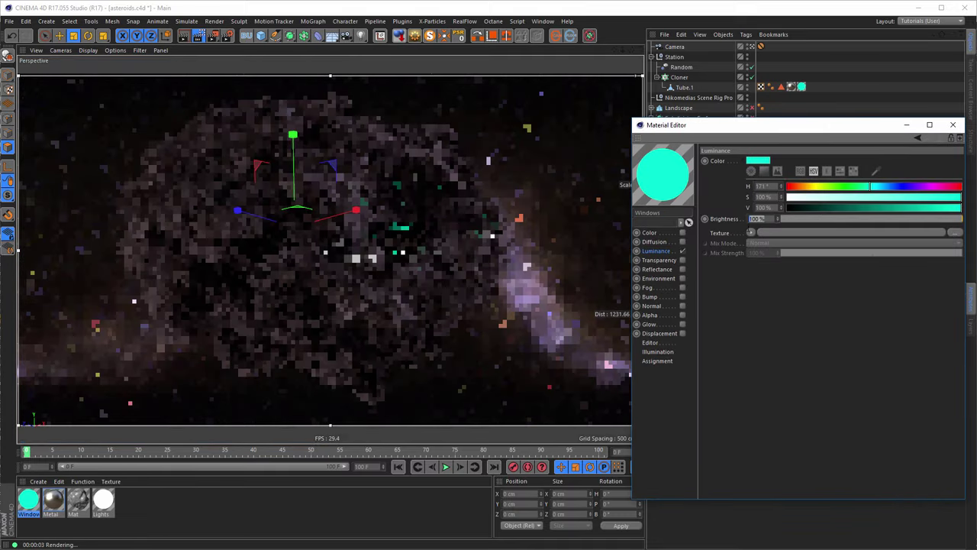
{"action": "type", "text": "200"}
{"action": "key", "text": "Return"}
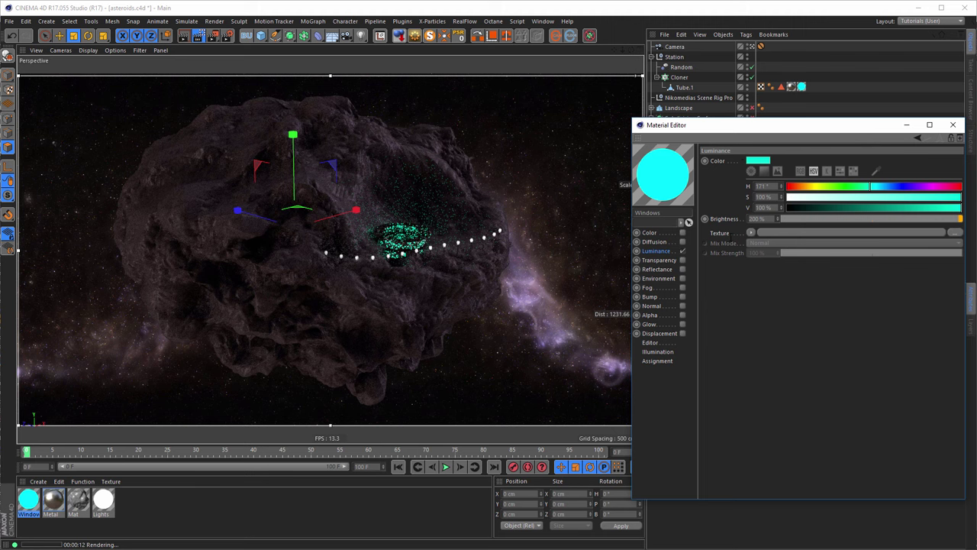
{"action": "left_click", "coordinate": [758, 219]}
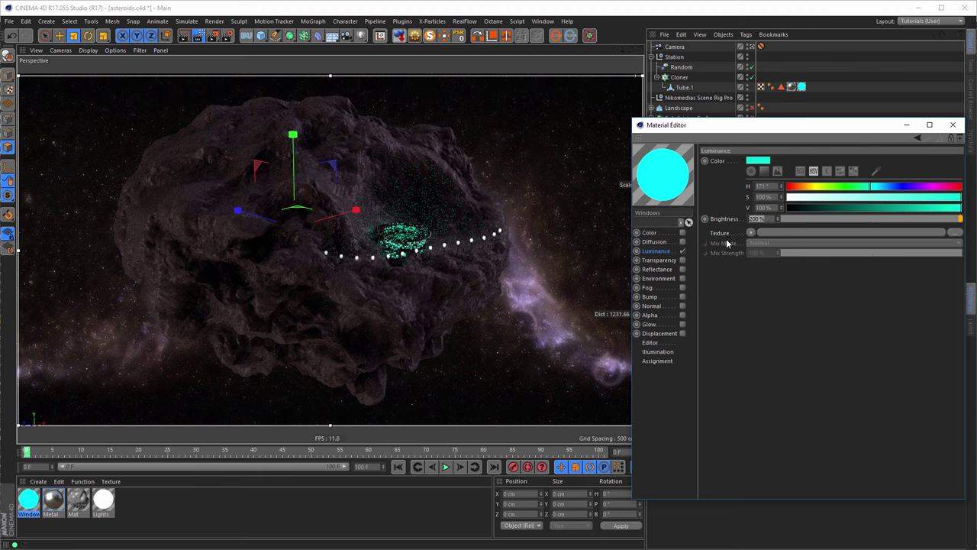
{"action": "type", "text": "150"}
{"action": "key", "text": "Return"}
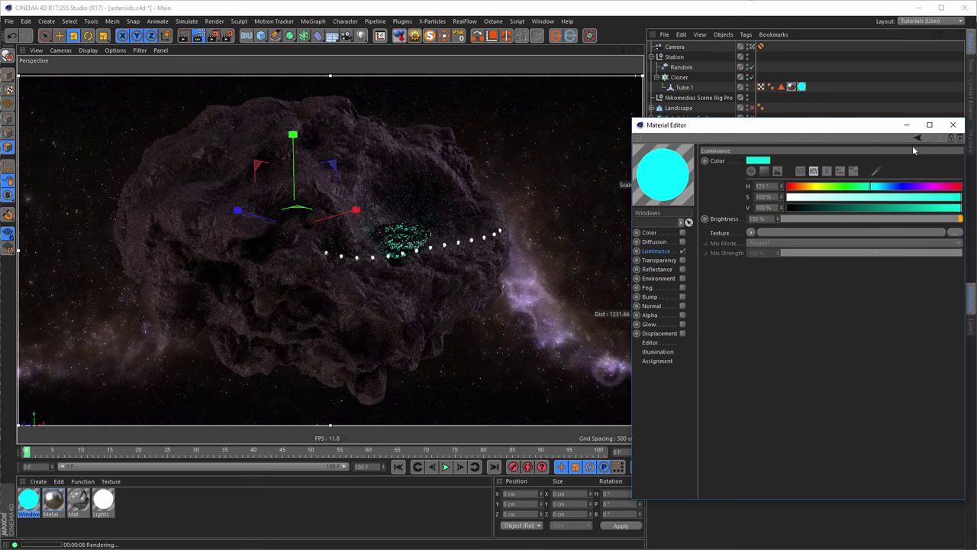
{"action": "left_click", "coordinate": [953, 124]}
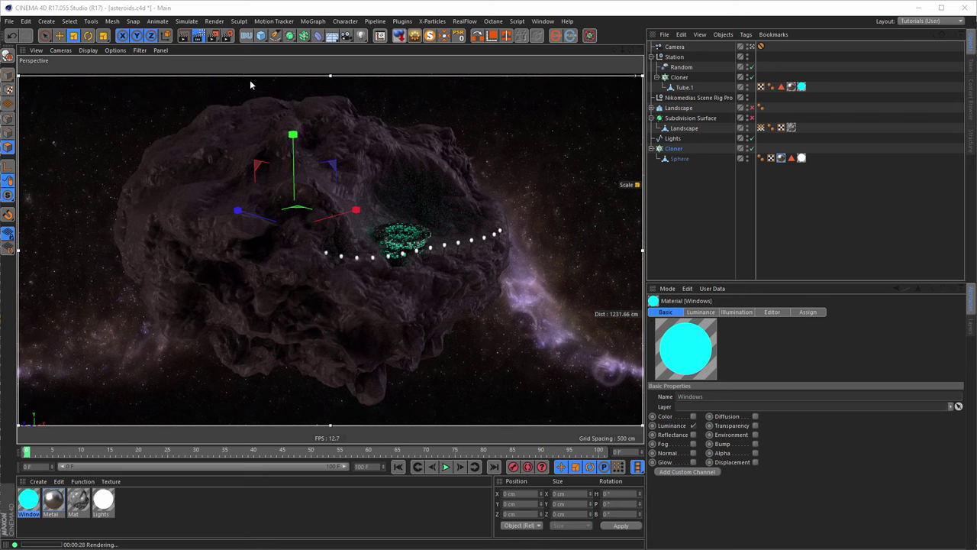
{"action": "left_click", "coordinate": [199, 37]}
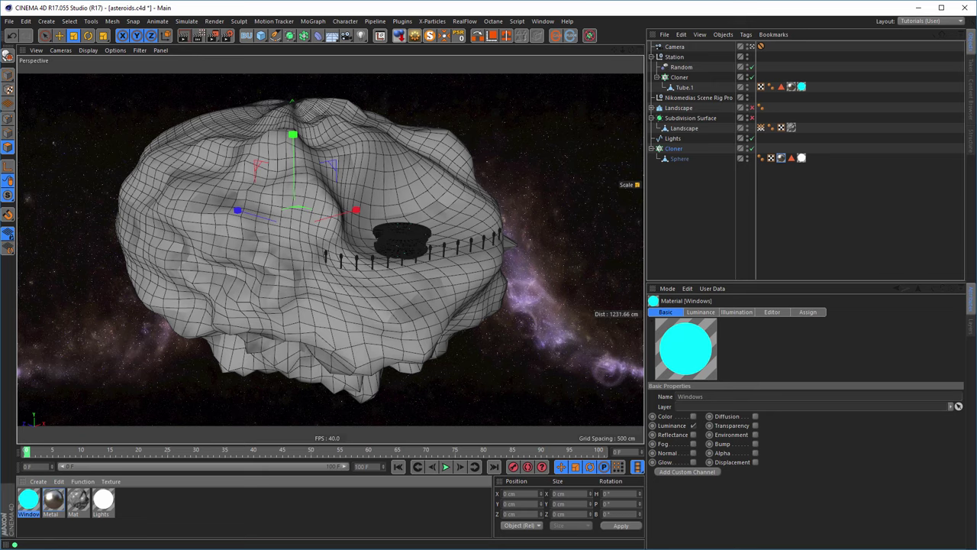
{"action": "key", "text": "shift+r"}
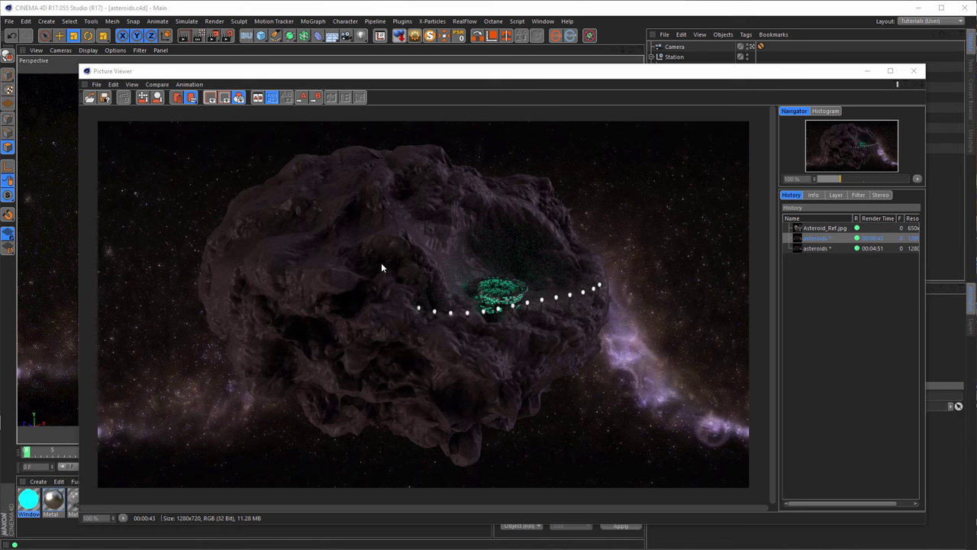
{"action": "mouse_move", "coordinate": [374, 76]}
{"action": "left_mouse_down"}
{"action": "mouse_move", "coordinate": [379, 61]}
{"action": "mouse_move", "coordinate": [361, 81]}
{"action": "mouse_move", "coordinate": [361, 68]}
{"action": "left_mouse_up"}
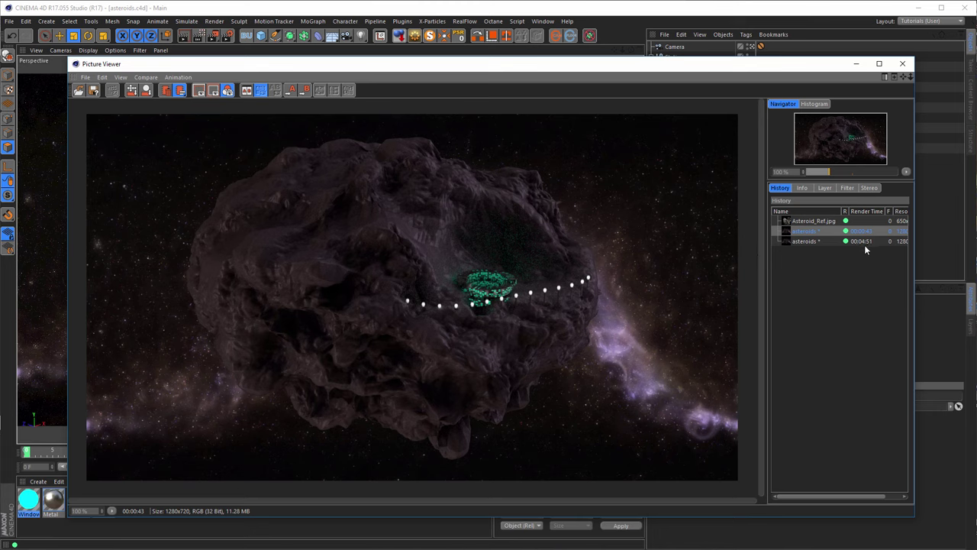
{"action": "left_click", "coordinate": [806, 241]}
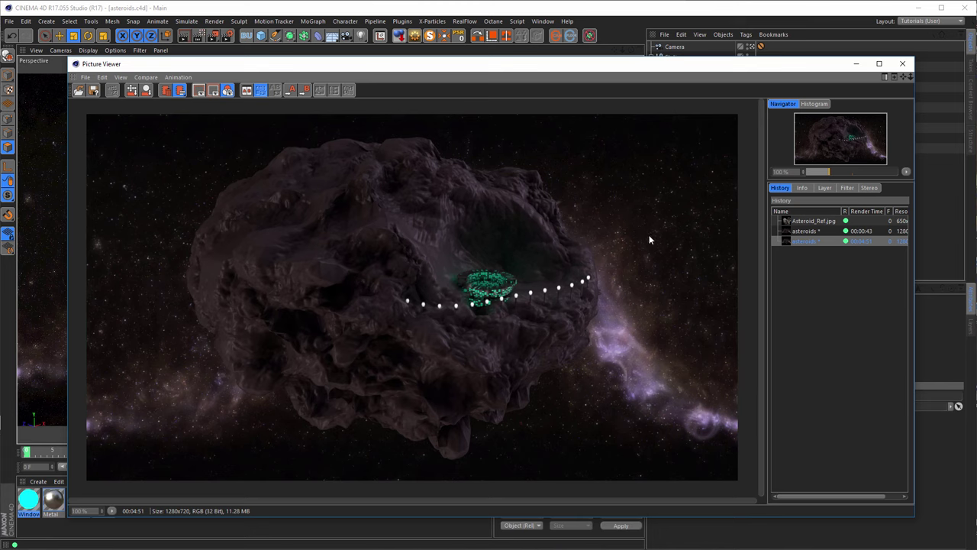
{"action": "left_click", "coordinate": [903, 65]}
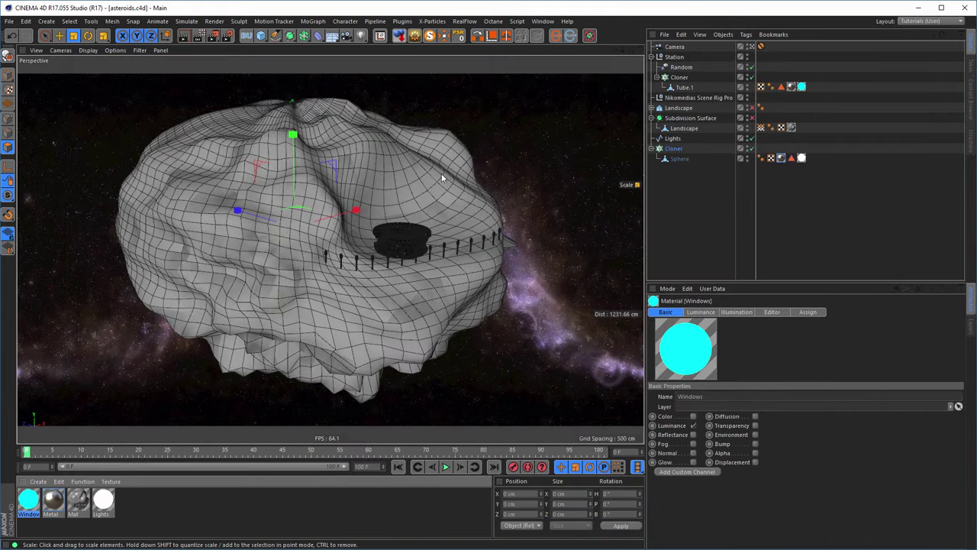
Step: In Render Settings, switch the active render setting from High GI to Low GI
{"action": "left_click", "coordinate": [227, 35]}
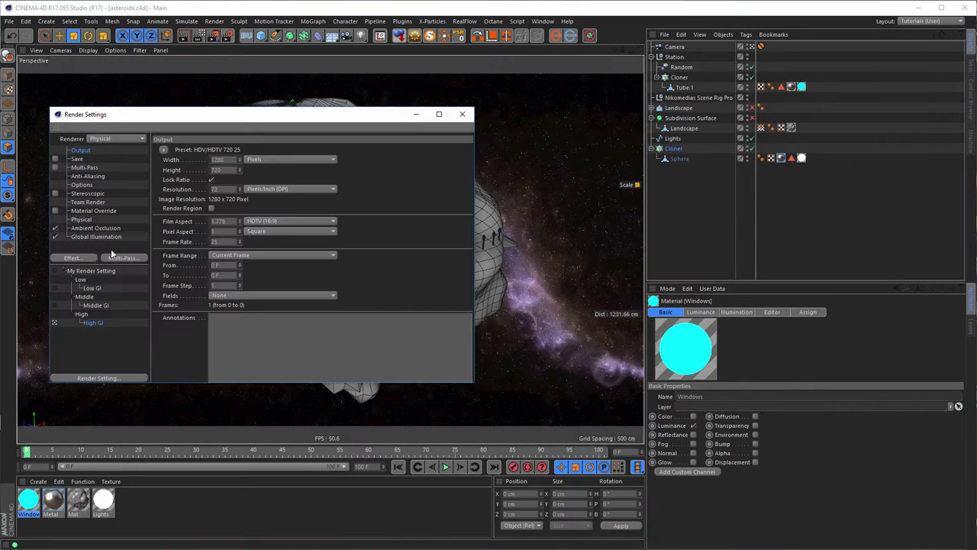
{"action": "left_click", "coordinate": [55, 287]}
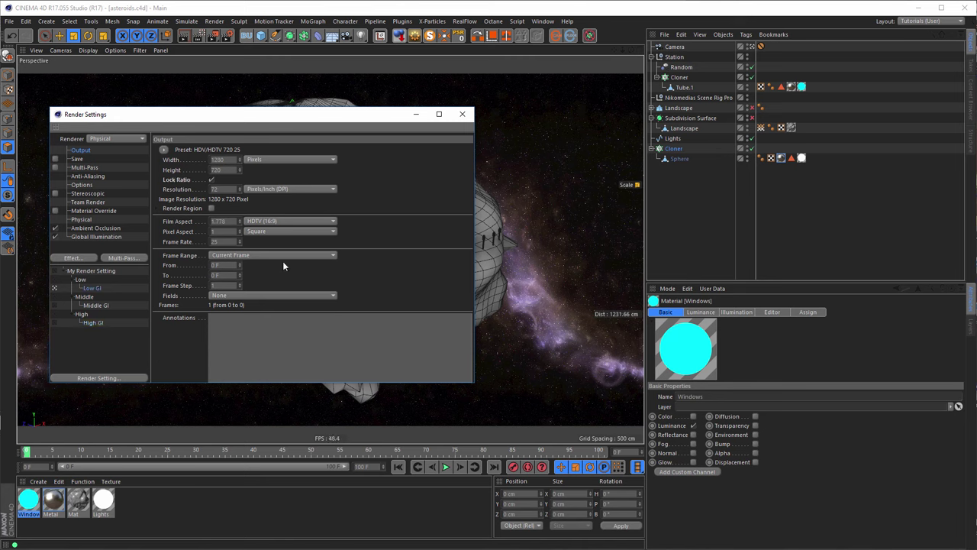
{"action": "left_click", "coordinate": [462, 116]}
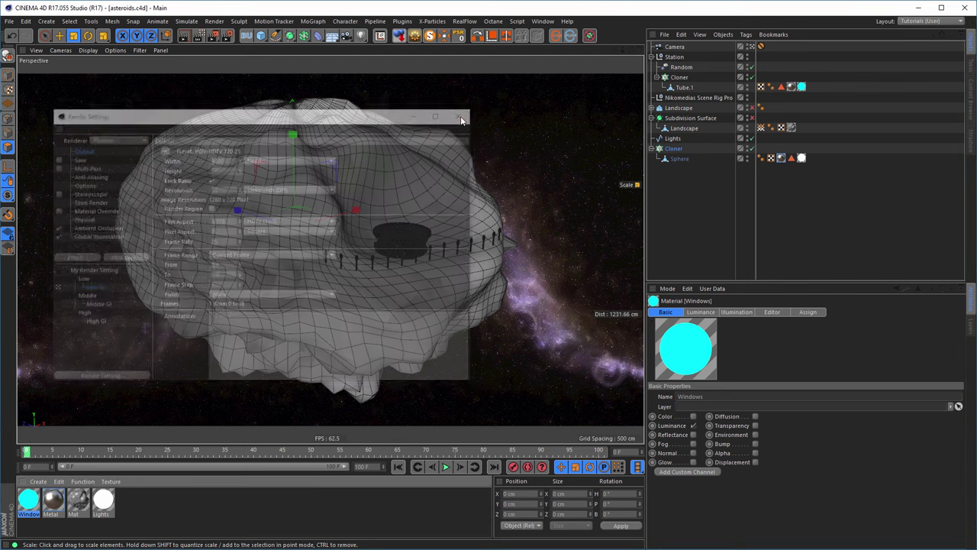
Step: Open the Mat material, disable the bulb Cloner and hide the Station null in the viewport
{"action": "double_click", "coordinate": [74, 502]}
{"action": "left_click_drag", "start_coordinate": [183, 71], "coordinate": [697, 219]}
{"action": "left_click", "coordinate": [651, 148]}
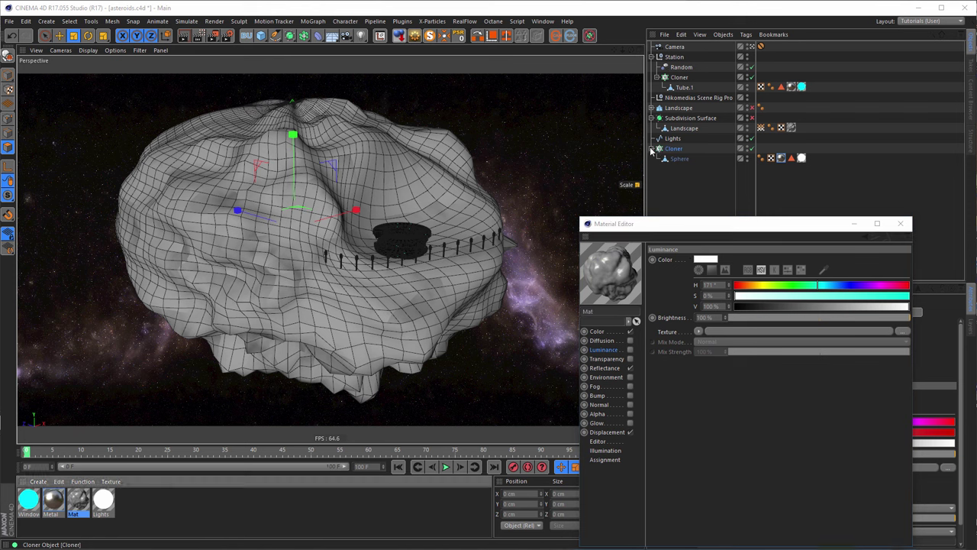
{"action": "left_click", "coordinate": [752, 149]}
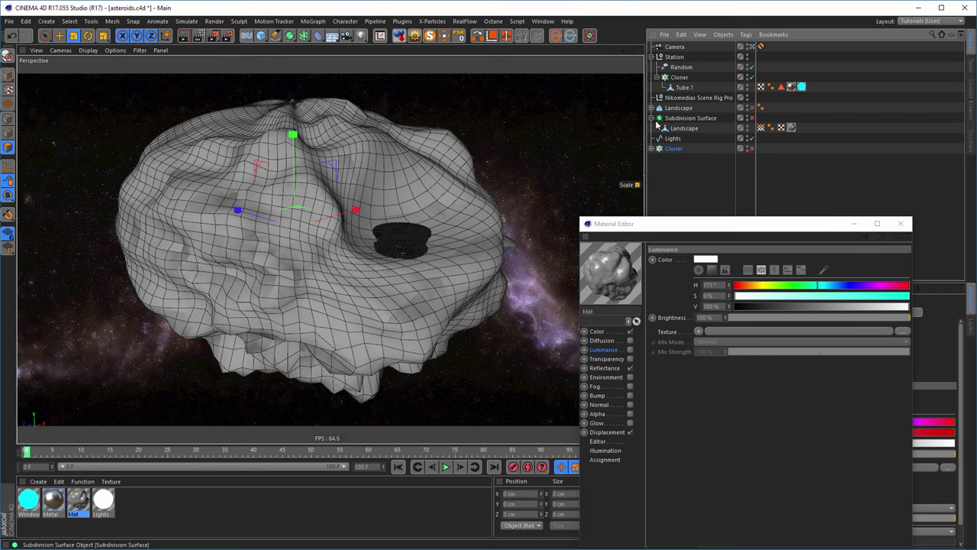
{"action": "left_click", "coordinate": [651, 56]}
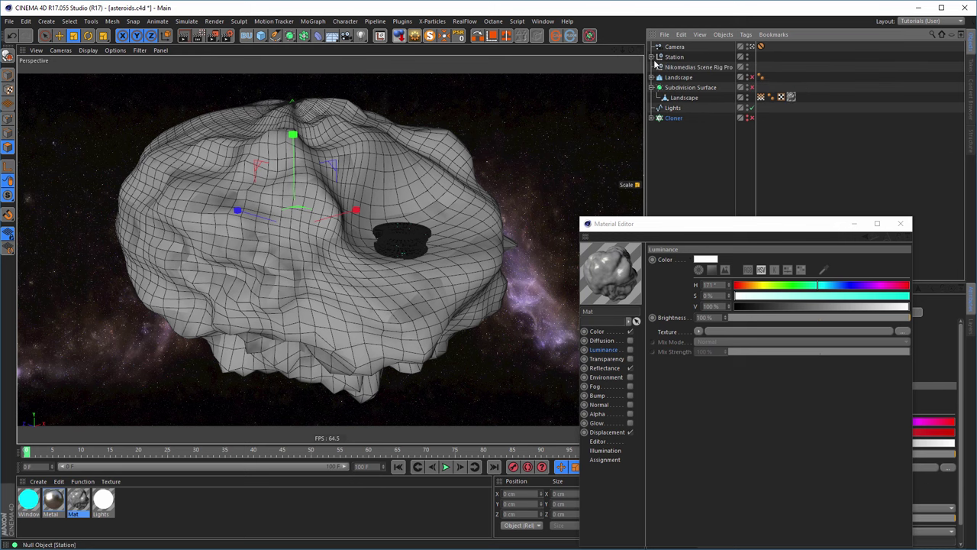
{"action": "left_click", "coordinate": [747, 56]}
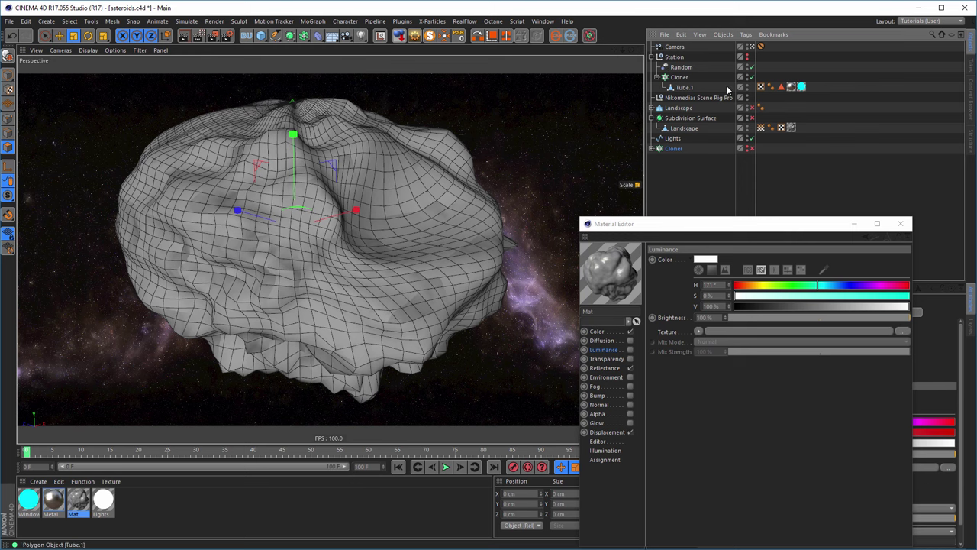
Step: Switch on the Mat material's Bump channel
{"action": "left_click", "coordinate": [654, 57]}
{"action": "left_click_drag", "start_coordinate": [690, 226], "coordinate": [721, 190]}
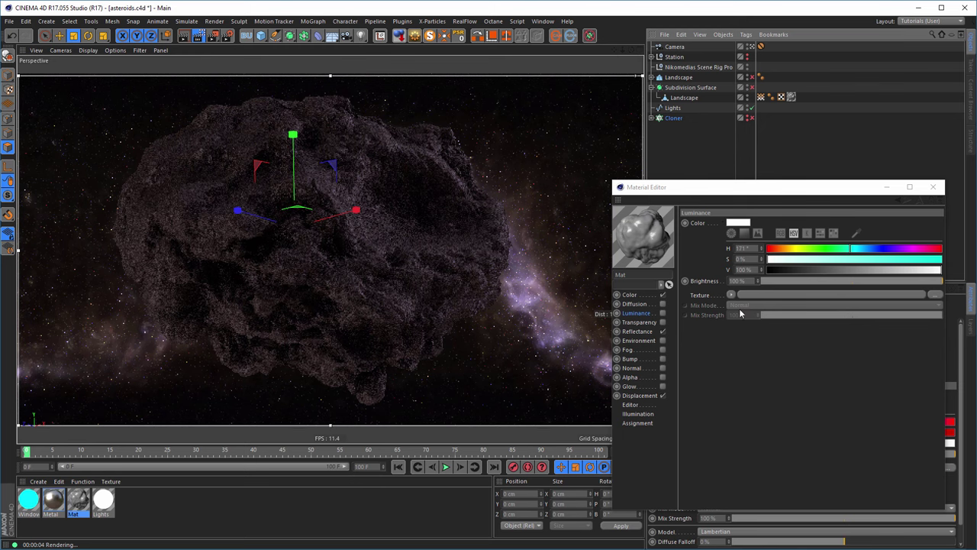
{"action": "left_click", "coordinate": [662, 358]}
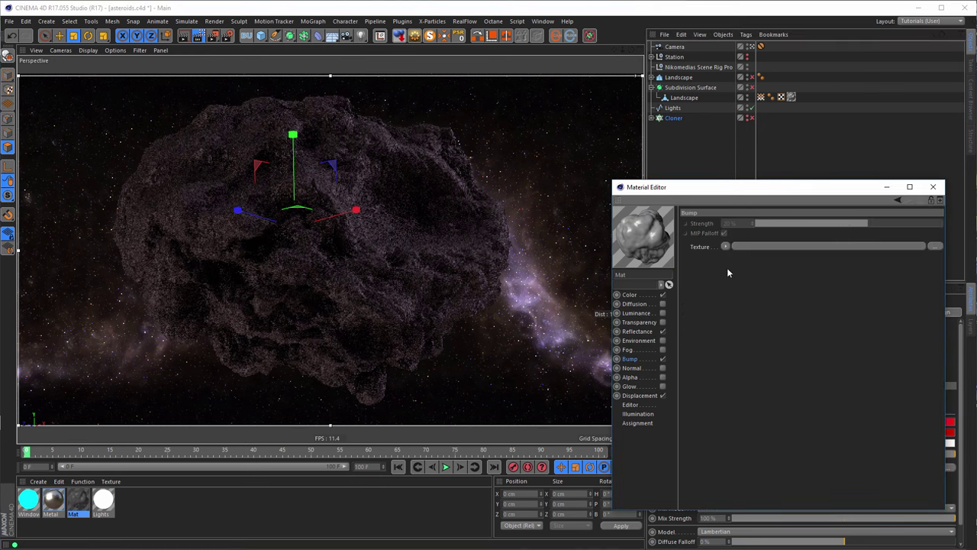
Step: Load a Noise shader as Mat's Bump texture and set its noise type to Dents
{"action": "left_click", "coordinate": [727, 246]}
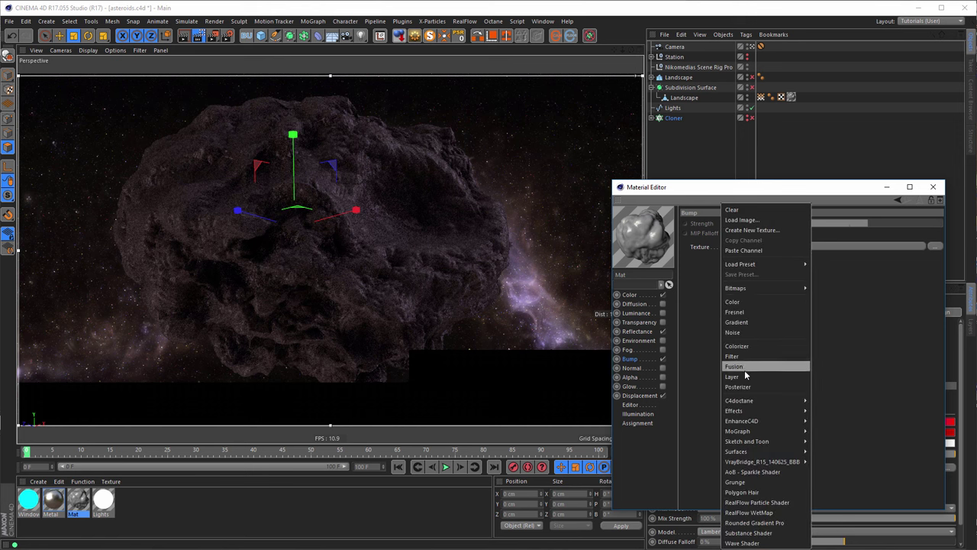
{"action": "left_click", "coordinate": [733, 332]}
{"action": "left_click", "coordinate": [732, 280]}
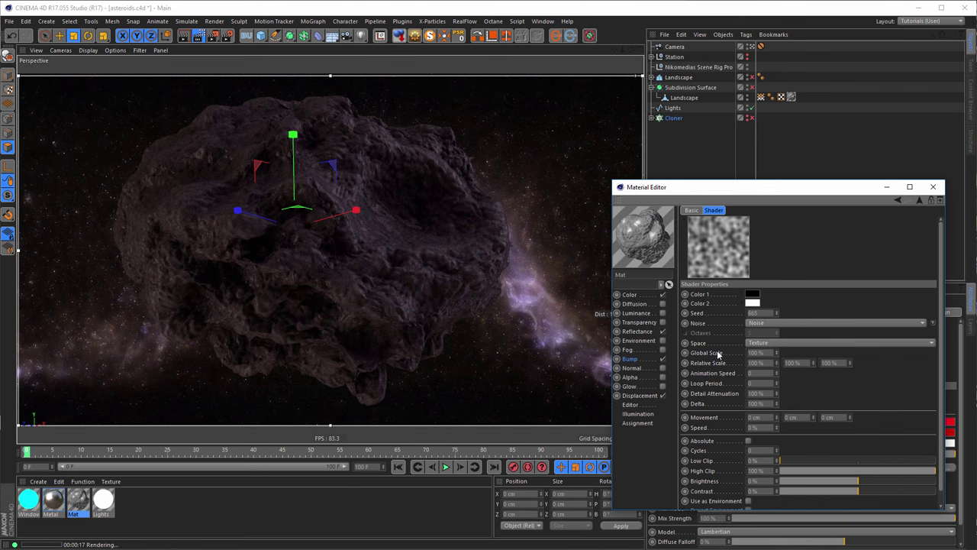
{"action": "left_click", "coordinate": [933, 326]}
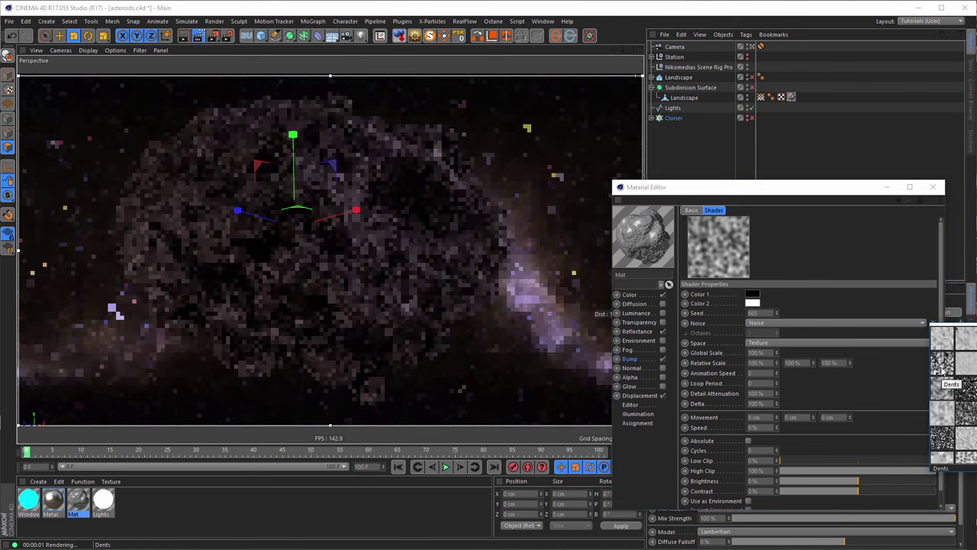
{"action": "left_click", "coordinate": [943, 371]}
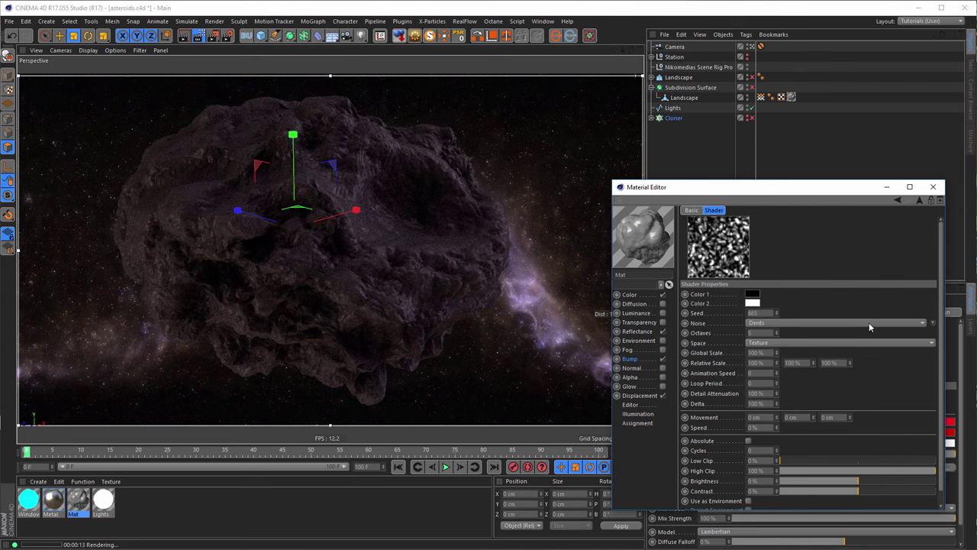
{"action": "left_click", "coordinate": [934, 188]}
{"action": "left_click", "coordinate": [640, 332]}
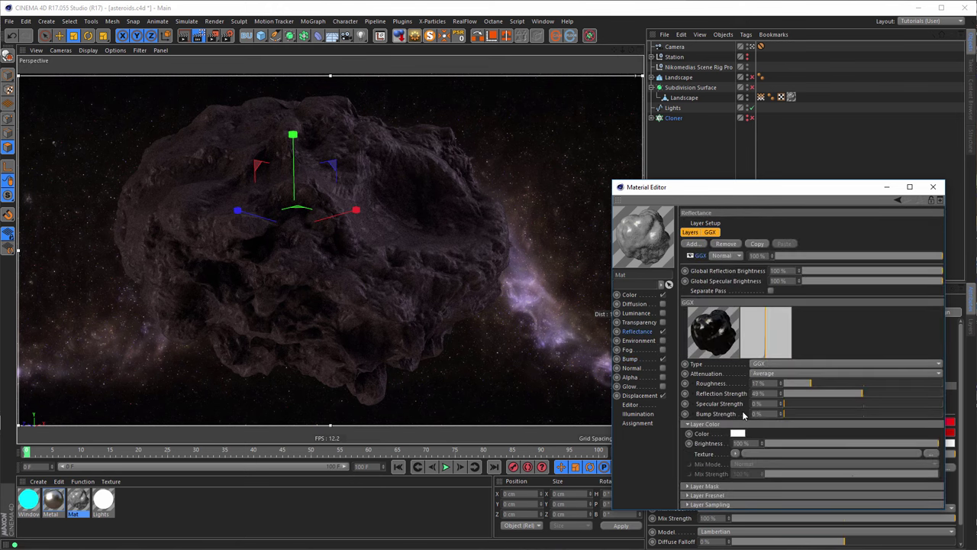
Step: Raise the GGX reflectance layer's Bump Strength to 100% and close the Material Editor
{"action": "left_click_drag", "start_coordinate": [787, 416], "coordinate": [897, 415]}
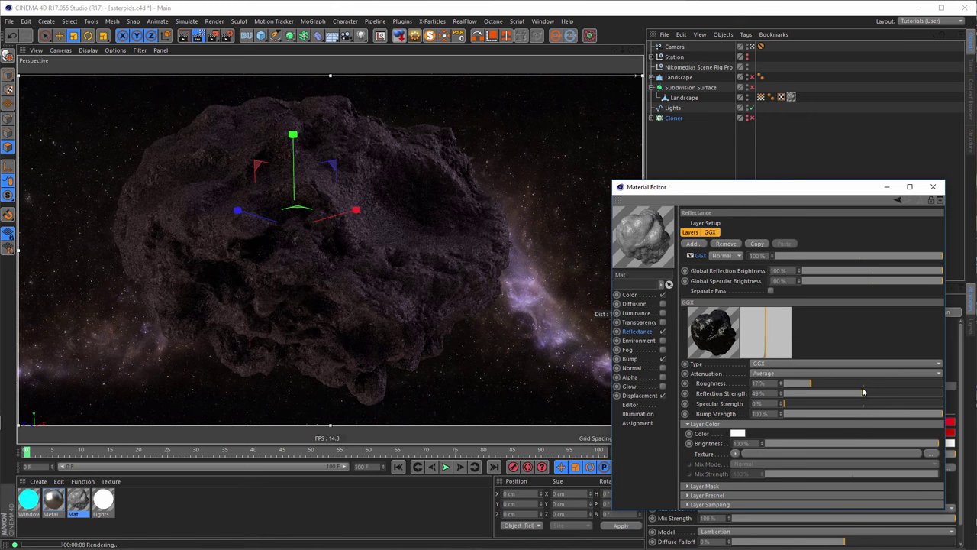
{"action": "left_click", "coordinate": [933, 186]}
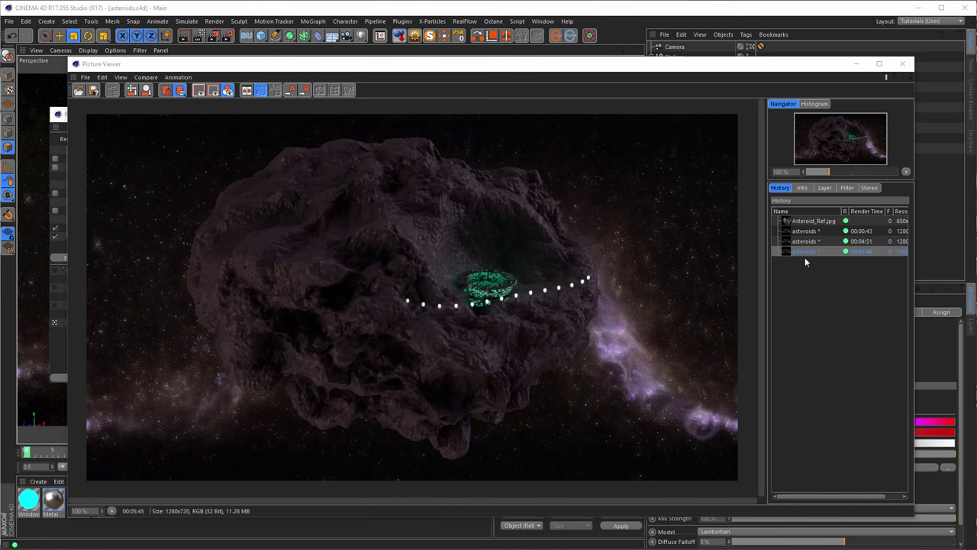
Step: Compare the 00:04:51 render with the latest 00:05:46 asteroids render, then close the Picture Viewer
{"action": "left_click", "coordinate": [804, 242]}
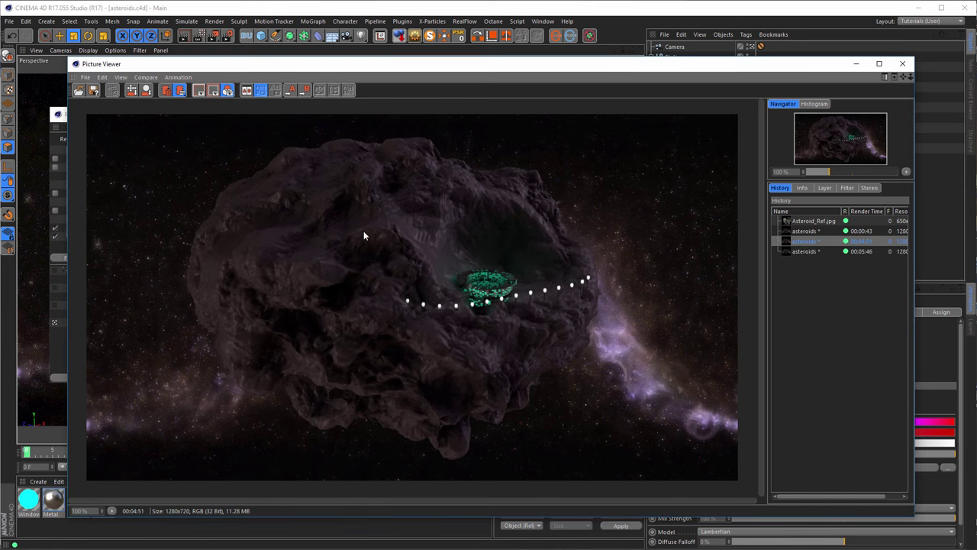
{"action": "left_click", "coordinate": [805, 251]}
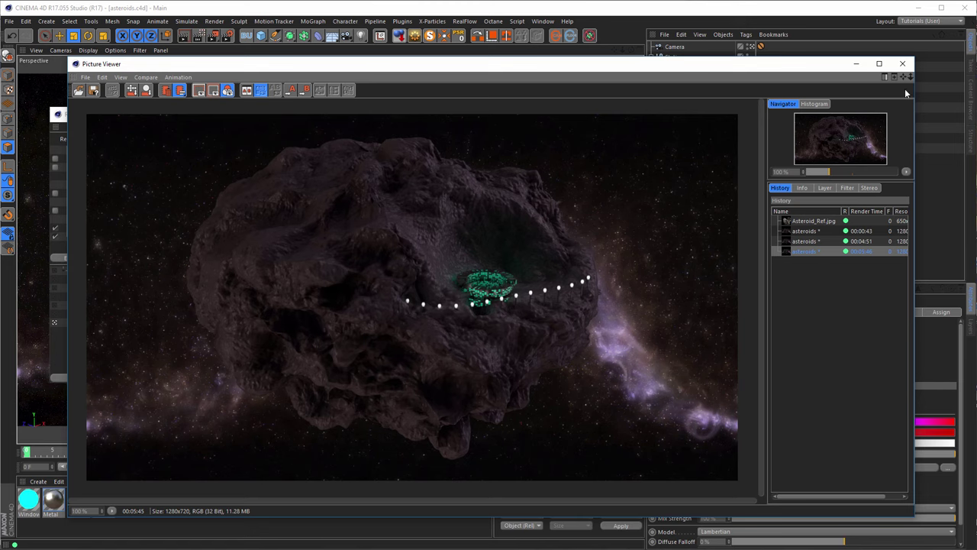
{"action": "left_click", "coordinate": [903, 64]}
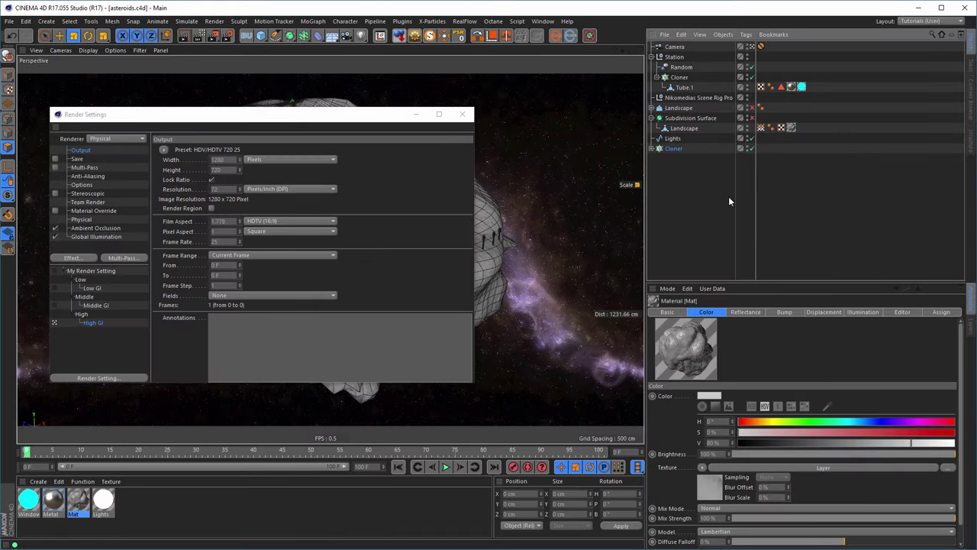
Step: Close Render Settings and Ctrl-drag a copy of the Cloner's Sphere out to top level
{"action": "left_click", "coordinate": [462, 113]}
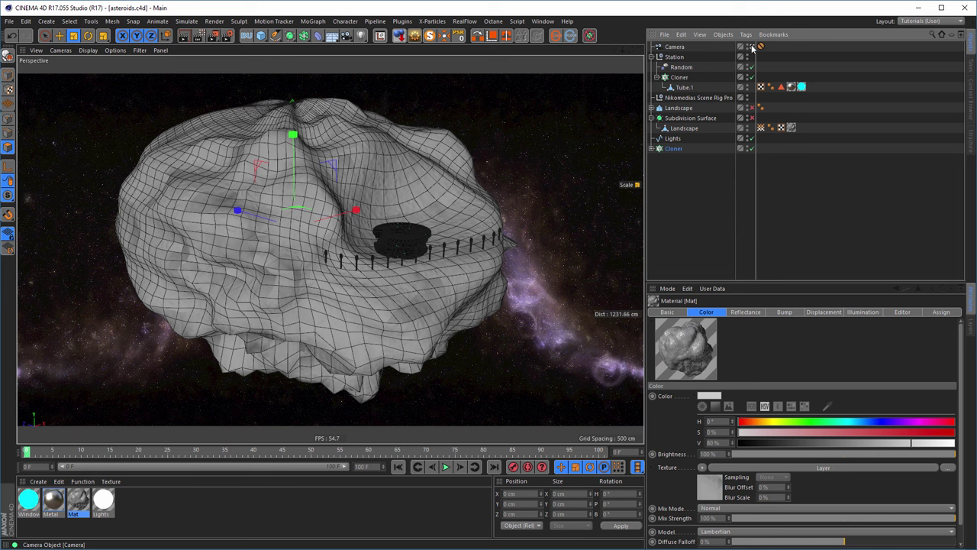
{"action": "scroll", "coordinate": [519, 145], "scroll_direction": "up", "scroll_amount": 5}
{"action": "left_click_drag", "start_coordinate": [514, 143], "coordinate": [421, 206], "text": "alt"}
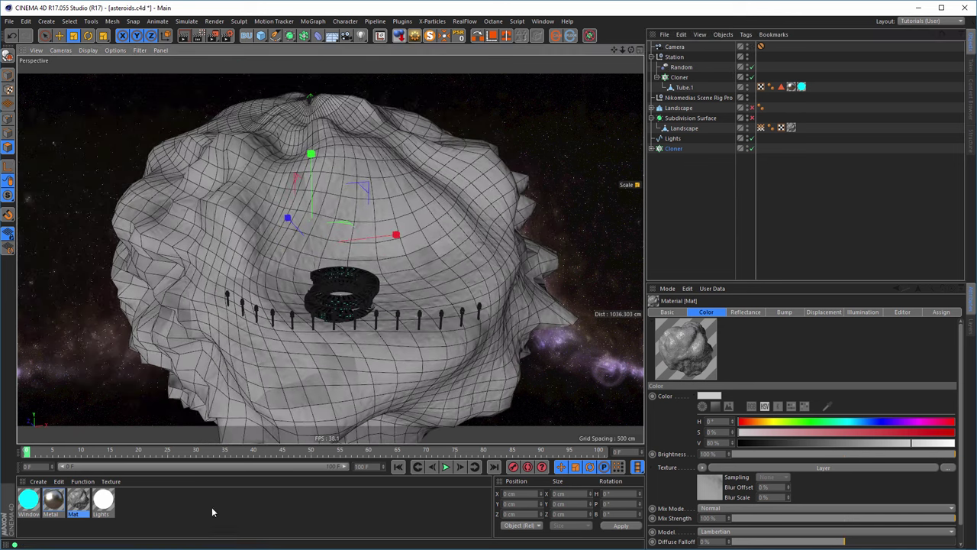
{"action": "left_click", "coordinate": [651, 149]}
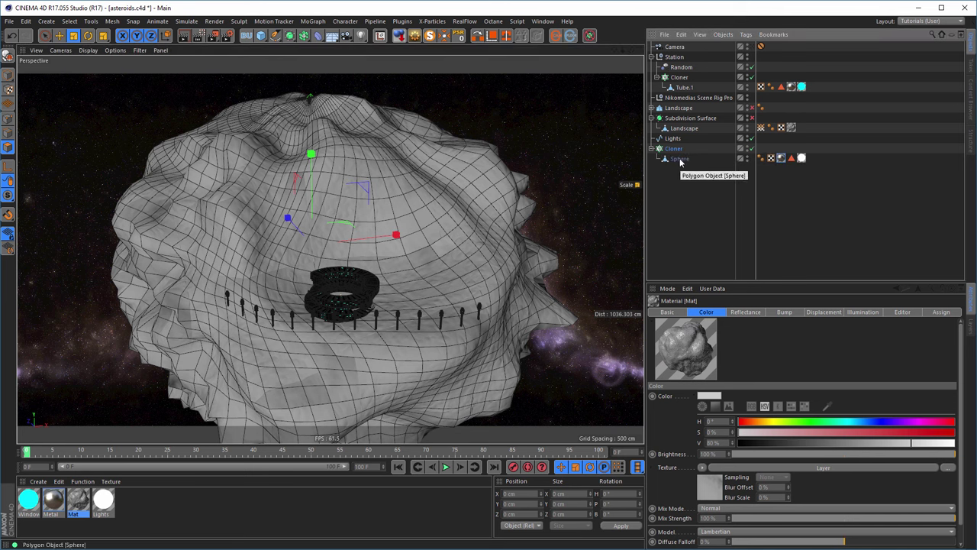
{"action": "left_click_drag", "start_coordinate": [670, 158], "coordinate": [676, 228], "text": "ctrl"}
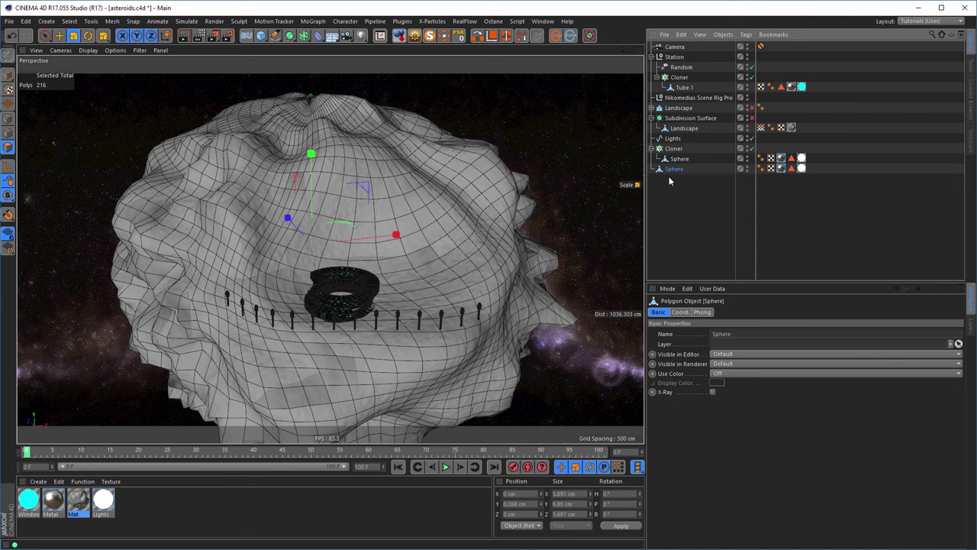
{"action": "left_click", "coordinate": [651, 148]}
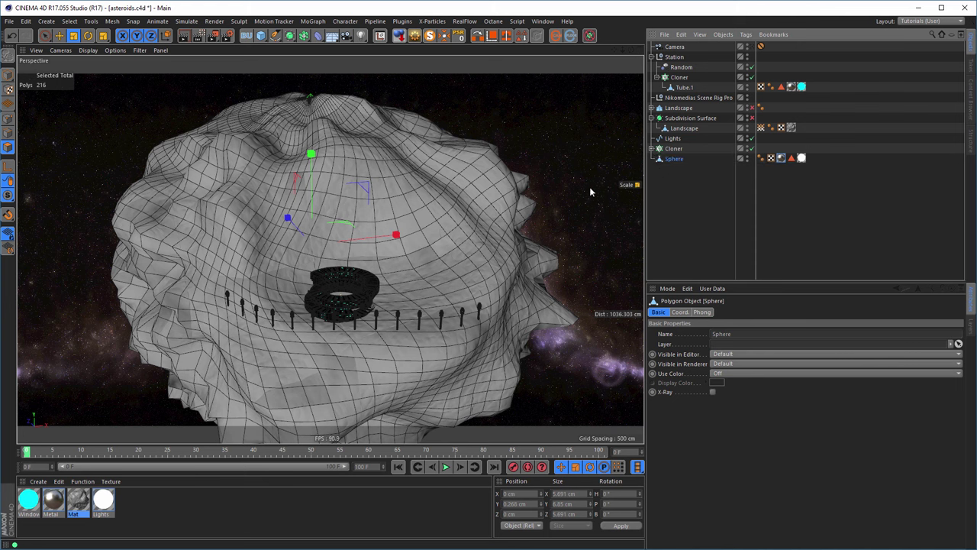
Step: Move the copied Sphere up above the asteroid, undoing two stray moves
{"action": "key", "text": "e"}
{"action": "left_click_drag", "start_coordinate": [312, 164], "coordinate": [310, 81]}
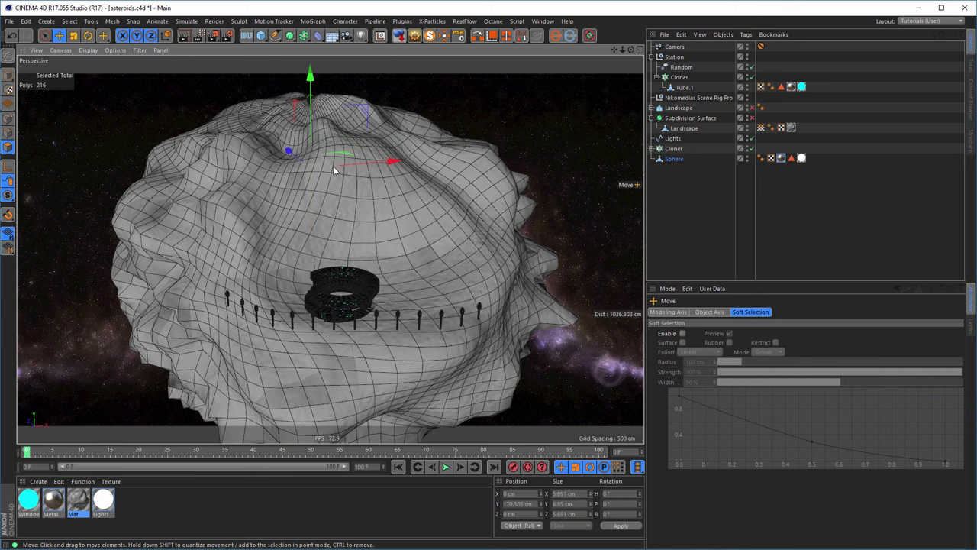
{"action": "left_click_drag", "start_coordinate": [332, 165], "coordinate": [316, 104], "text": "alt"}
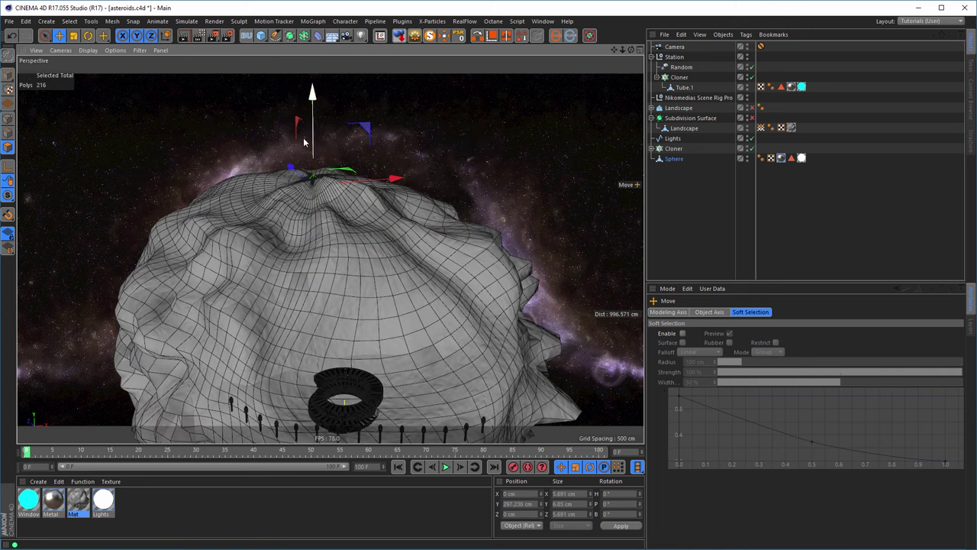
{"action": "left_click_drag", "start_coordinate": [295, 163], "coordinate": [370, 248]}
{"action": "key", "text": "ctrl+z"}
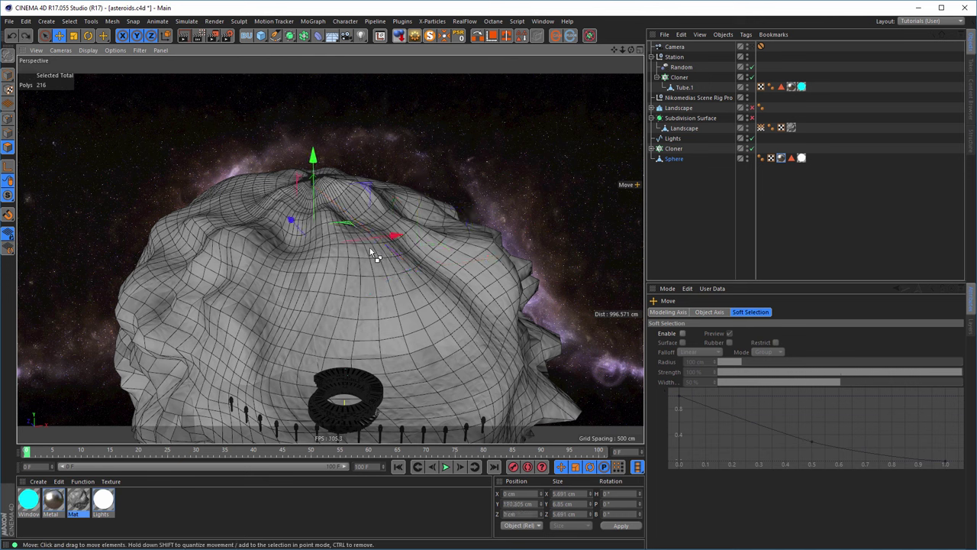
{"action": "key", "text": "ctrl+z"}
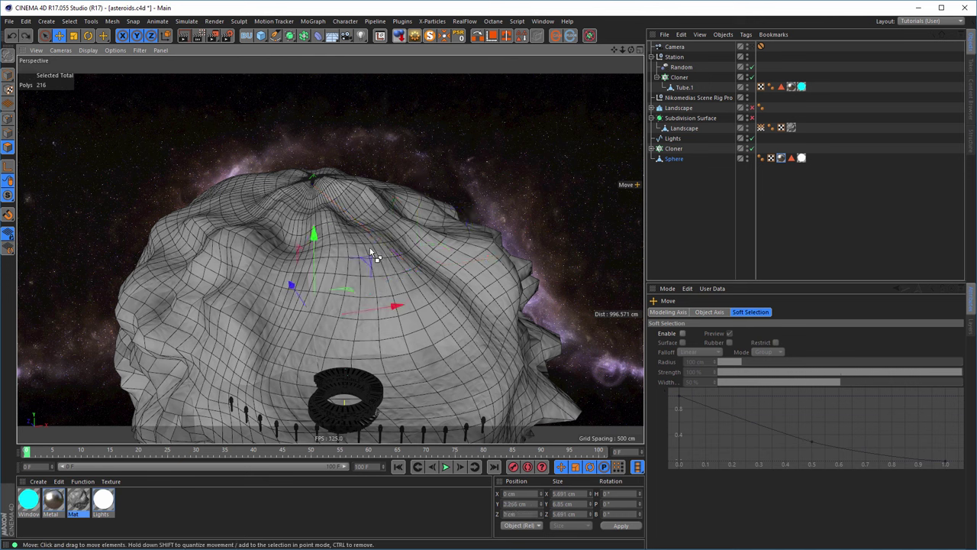
{"action": "left_click", "coordinate": [7, 74]}
{"action": "left_click_drag", "start_coordinate": [313, 233], "coordinate": [314, 99]}
{"action": "left_click_drag", "start_coordinate": [286, 168], "coordinate": [397, 256]}
{"action": "left_click_drag", "start_coordinate": [423, 170], "coordinate": [422, 148]}
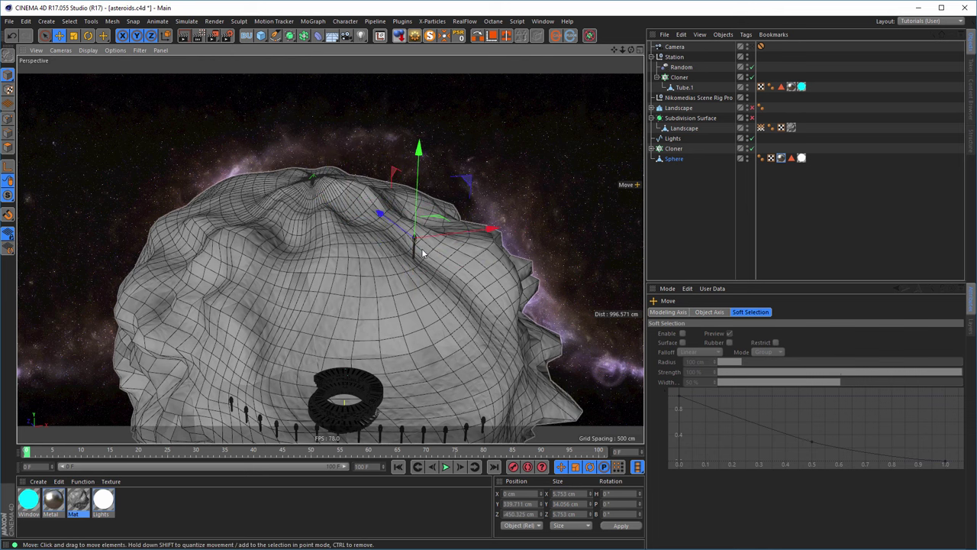
Step: Stand the Sphere on an asteroid ridge at X 192.405, Y 274.351, Z −250.425 cm
{"action": "right_click_drag", "start_coordinate": [417, 245], "coordinate": [476, 229], "text": "alt"}
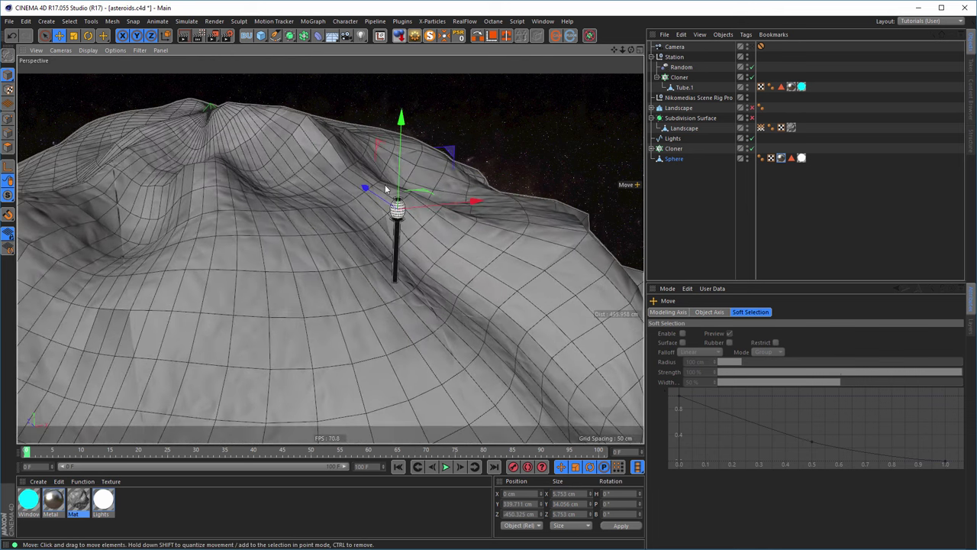
{"action": "left_click_drag", "start_coordinate": [387, 190], "coordinate": [611, 138]}
{"action": "left_click_drag", "start_coordinate": [543, 80], "coordinate": [549, 122]}
{"action": "left_click_drag", "start_coordinate": [484, 191], "coordinate": [419, 156]}
{"action": "left_click_drag", "start_coordinate": [457, 126], "coordinate": [446, 260]}
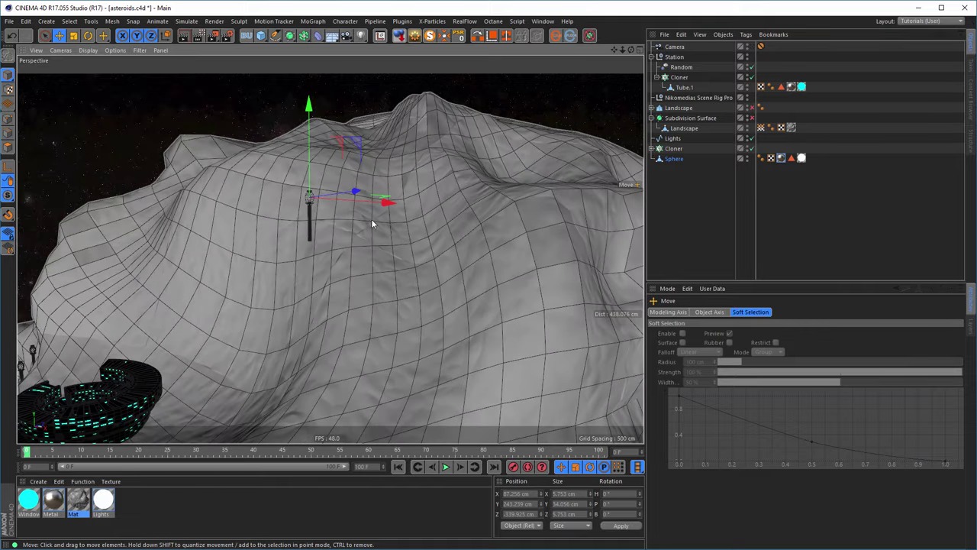
{"action": "left_click_drag", "start_coordinate": [394, 200], "coordinate": [633, 208]}
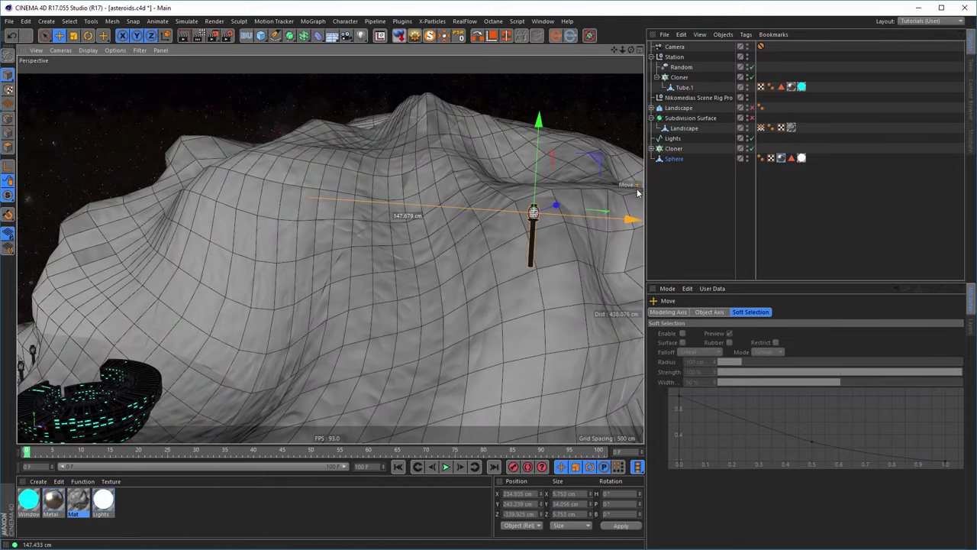
{"action": "left_click_drag", "start_coordinate": [564, 145], "coordinate": [355, 216], "text": "alt"}
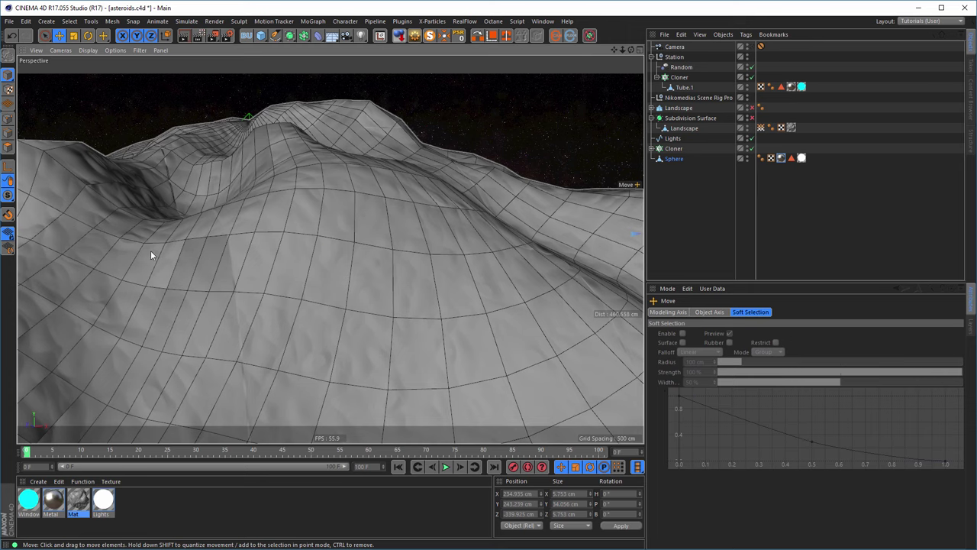
{"action": "left_click_drag", "start_coordinate": [150, 256], "coordinate": [199, 282], "text": "alt"}
{"action": "left_click_drag", "start_coordinate": [437, 261], "coordinate": [373, 240]}
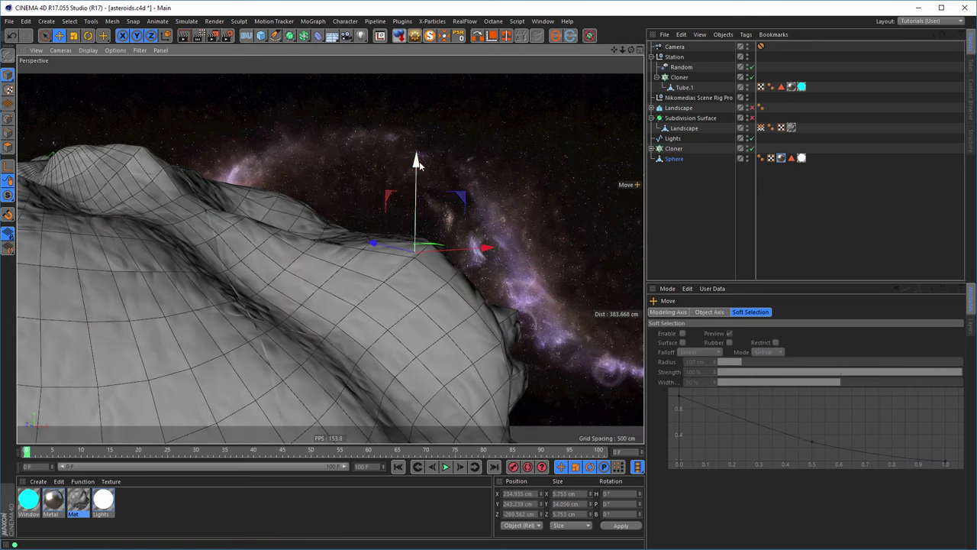
{"action": "left_click_drag", "start_coordinate": [418, 163], "coordinate": [417, 105]}
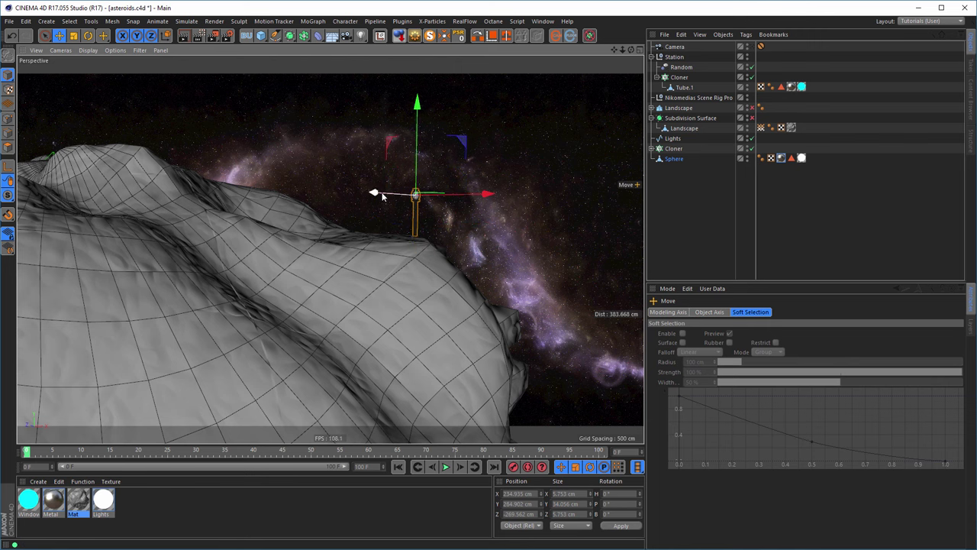
{"action": "left_click_drag", "start_coordinate": [383, 196], "coordinate": [369, 200]}
{"action": "left_click_drag", "start_coordinate": [404, 107], "coordinate": [405, 120]}
{"action": "left_click_drag", "start_coordinate": [412, 130], "coordinate": [371, 212], "text": "alt"}
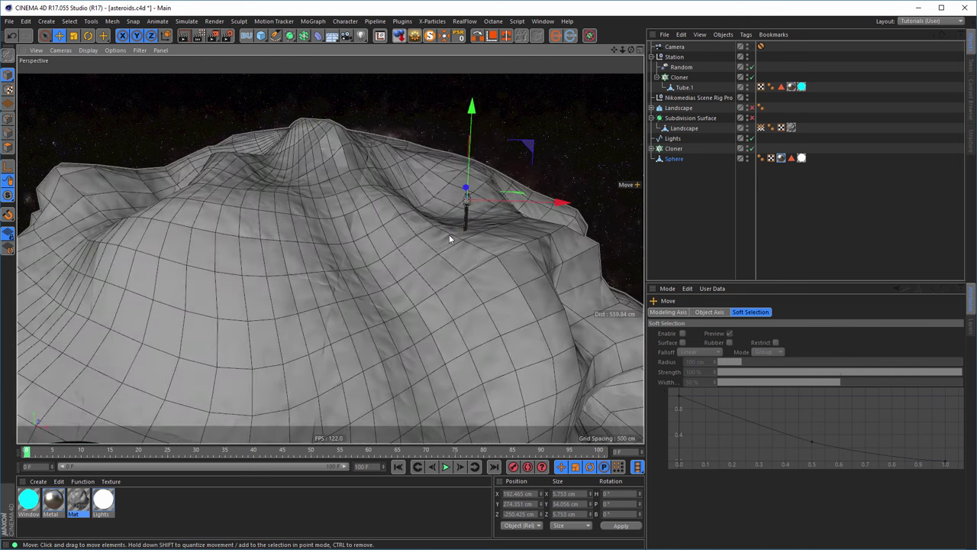
{"action": "left_click", "coordinate": [103, 500]}
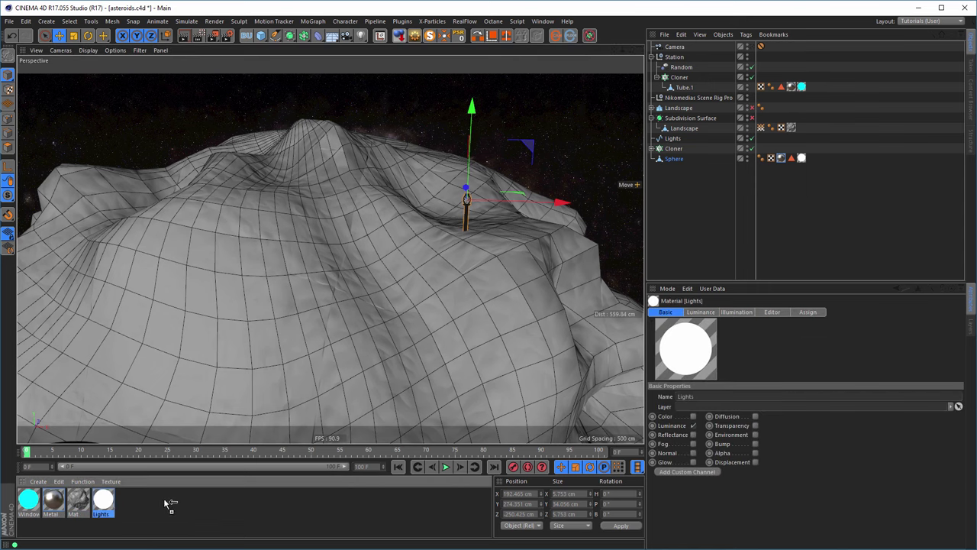
Step: Duplicate the Lights material as Lights.1, make its luminance red, and apply it to the standalone Sphere
{"action": "left_click_drag", "start_coordinate": [164, 497], "coordinate": [162, 500], "text": "ctrl"}
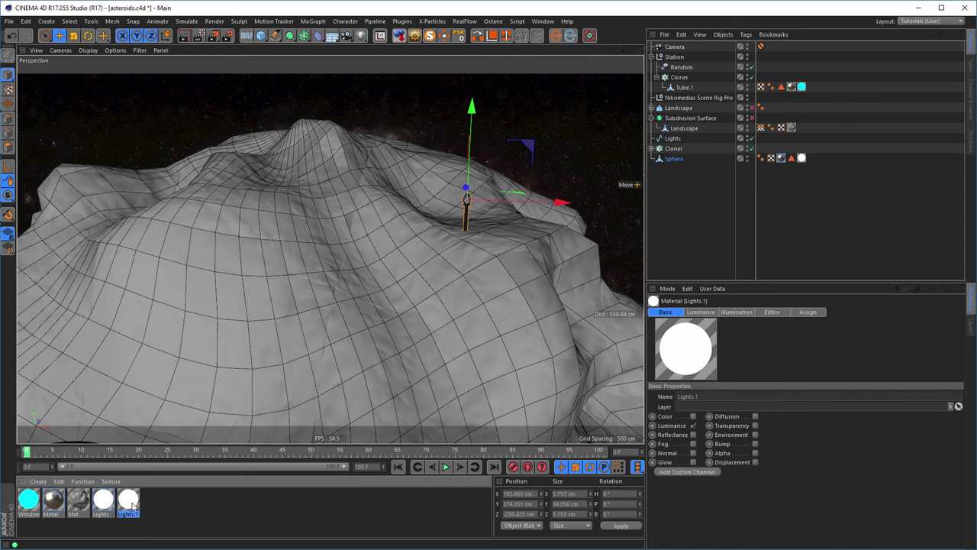
{"action": "double_click", "coordinate": [129, 501]}
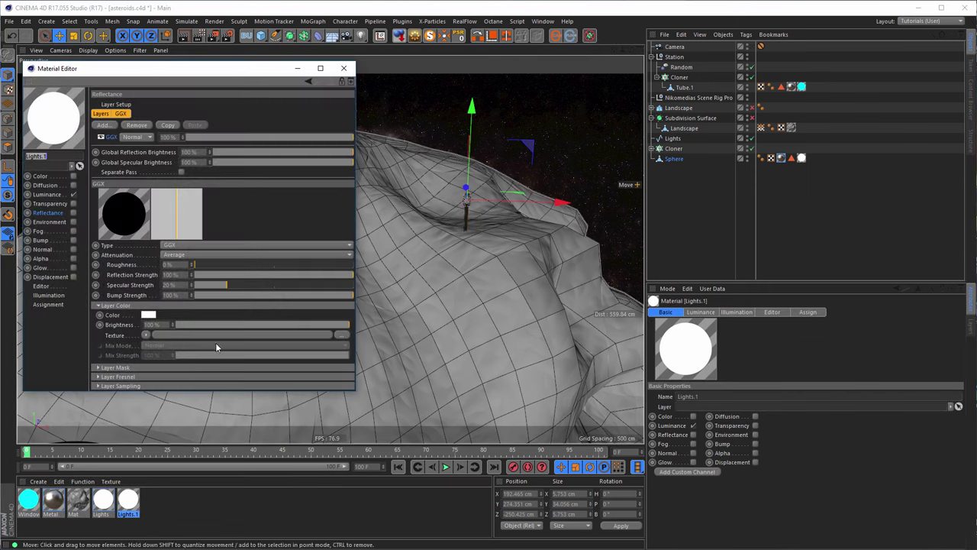
{"action": "left_click", "coordinate": [55, 196]}
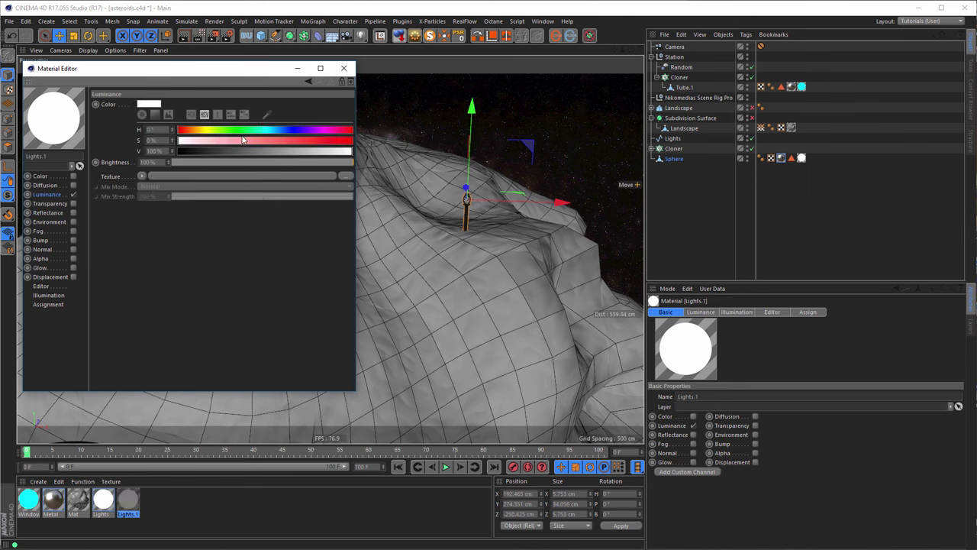
{"action": "left_click_drag", "start_coordinate": [243, 141], "coordinate": [351, 140]}
{"action": "left_click", "coordinate": [343, 68]}
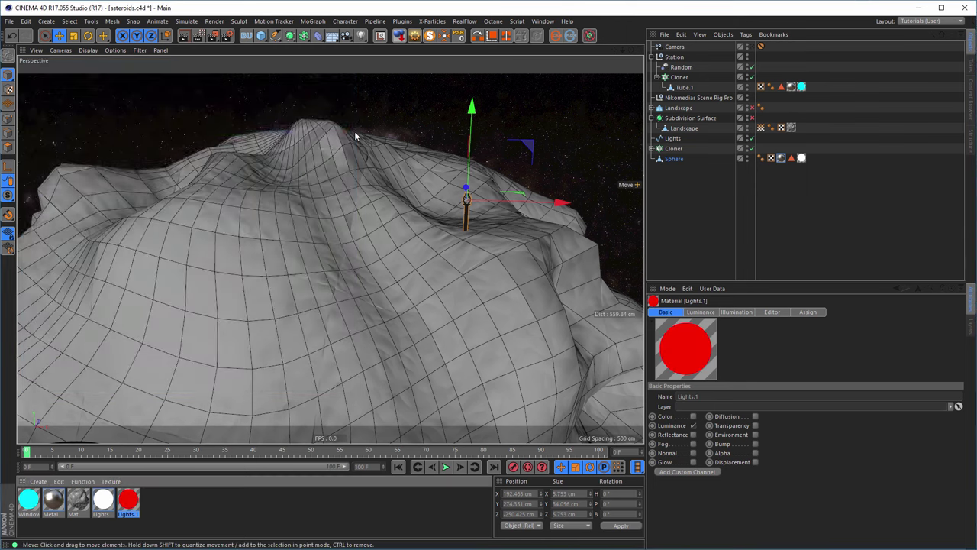
{"action": "left_click_drag", "start_coordinate": [133, 504], "coordinate": [806, 161]}
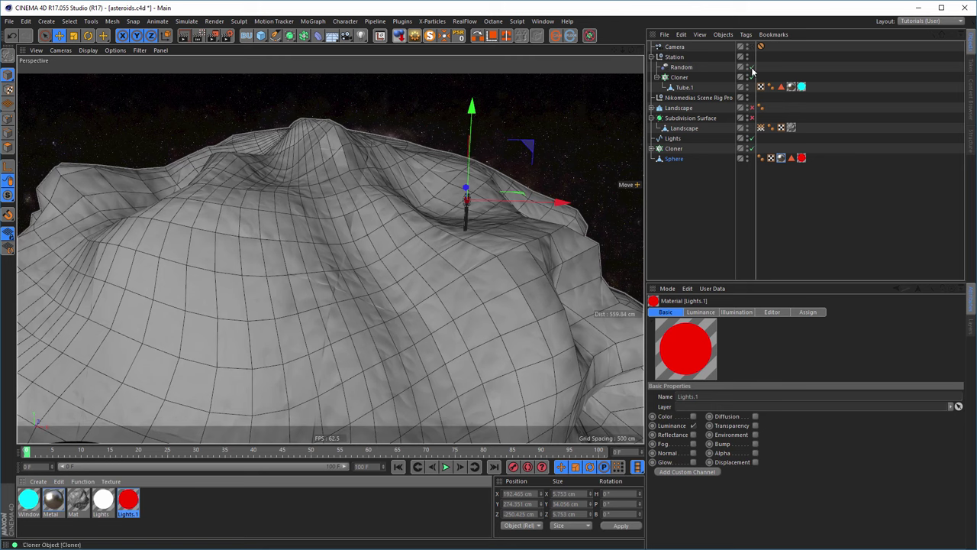
Step: Check the render settings, leaving Low GI active, and render the scene in the viewport
{"action": "scroll", "coordinate": [513, 155], "scroll_direction": "down", "scroll_amount": 6}
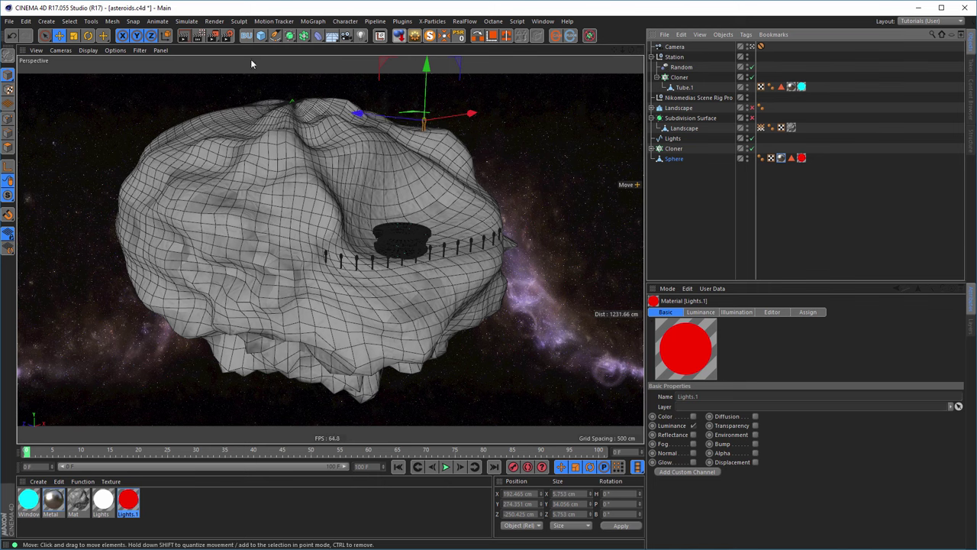
{"action": "left_click", "coordinate": [213, 35]}
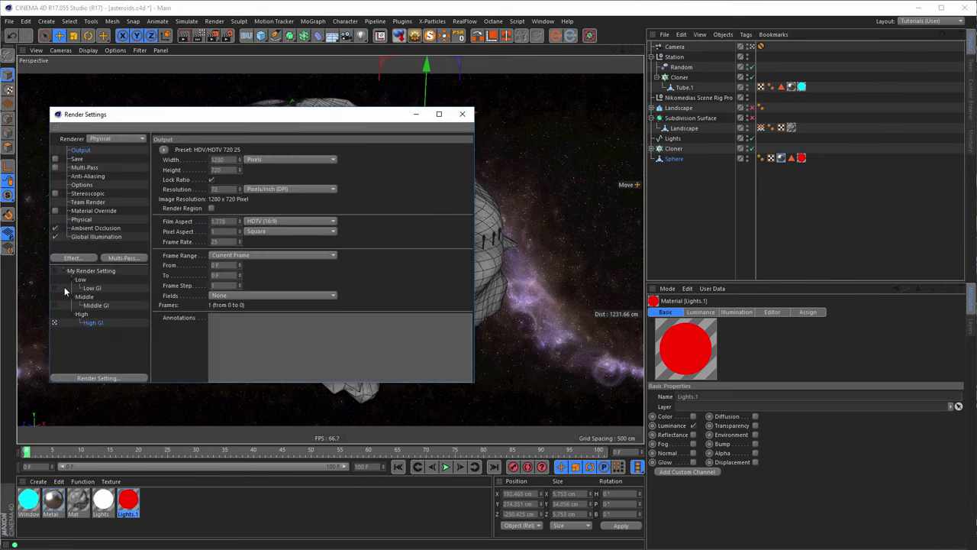
{"action": "left_click", "coordinate": [462, 114]}
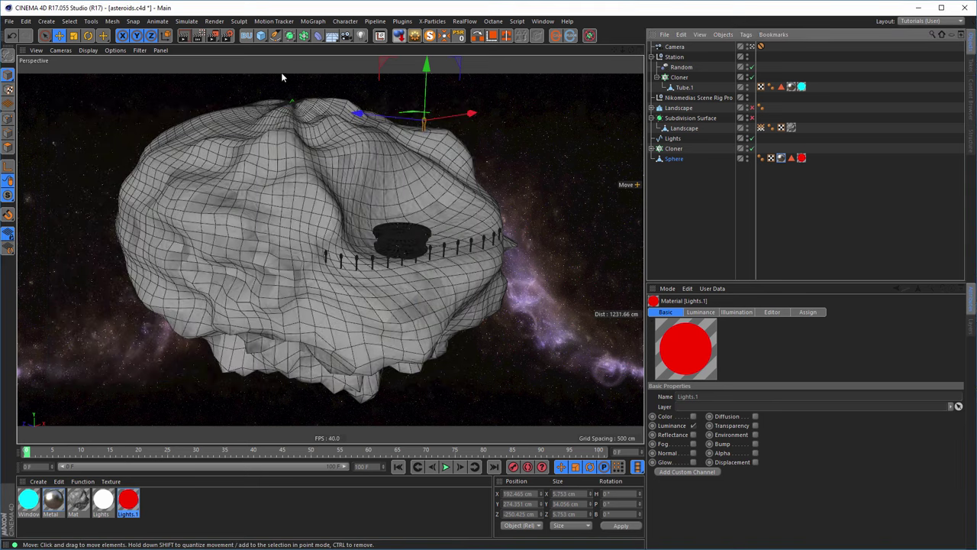
{"action": "left_click", "coordinate": [199, 35]}
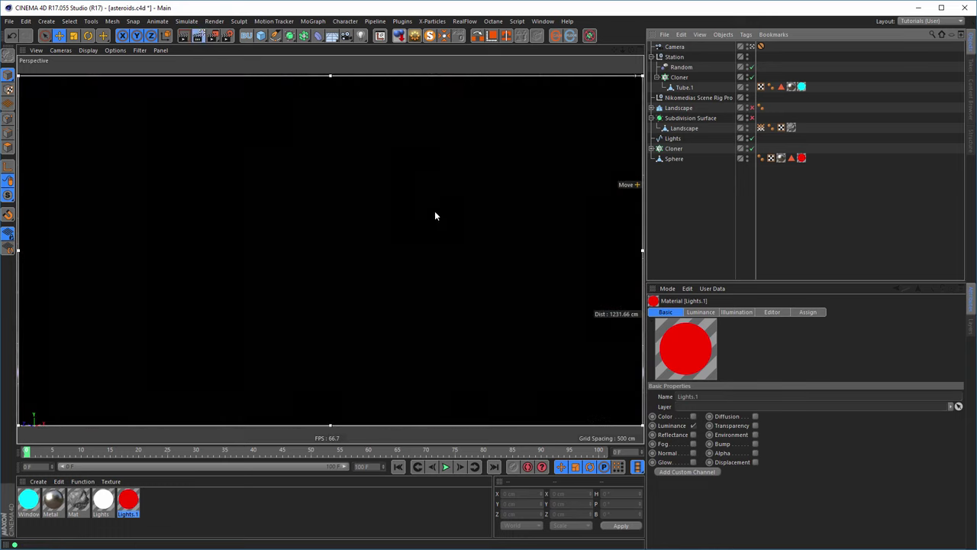
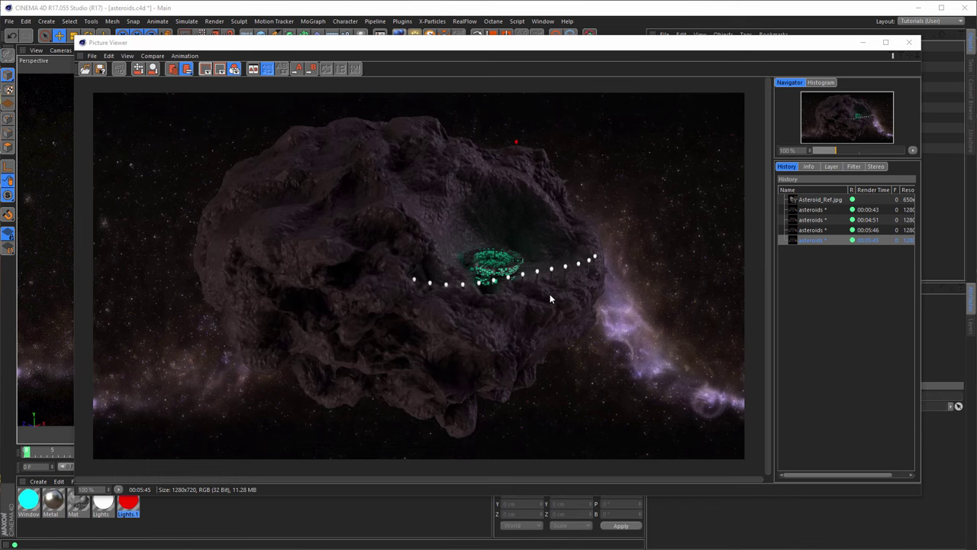
Step: Start a Save as for the Cinema 4D render, then close the dialog without saving
{"action": "left_click", "coordinate": [91, 56]}
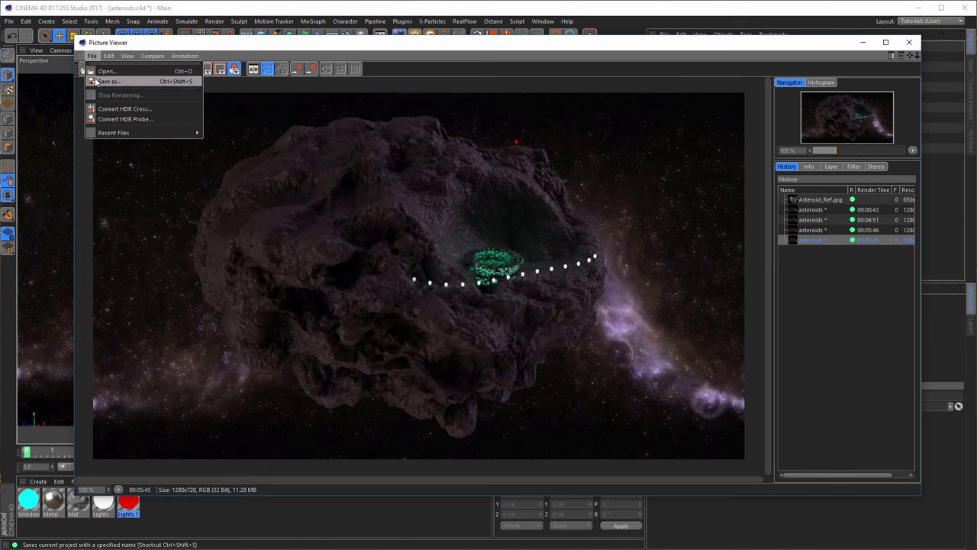
{"action": "left_click", "coordinate": [105, 82]}
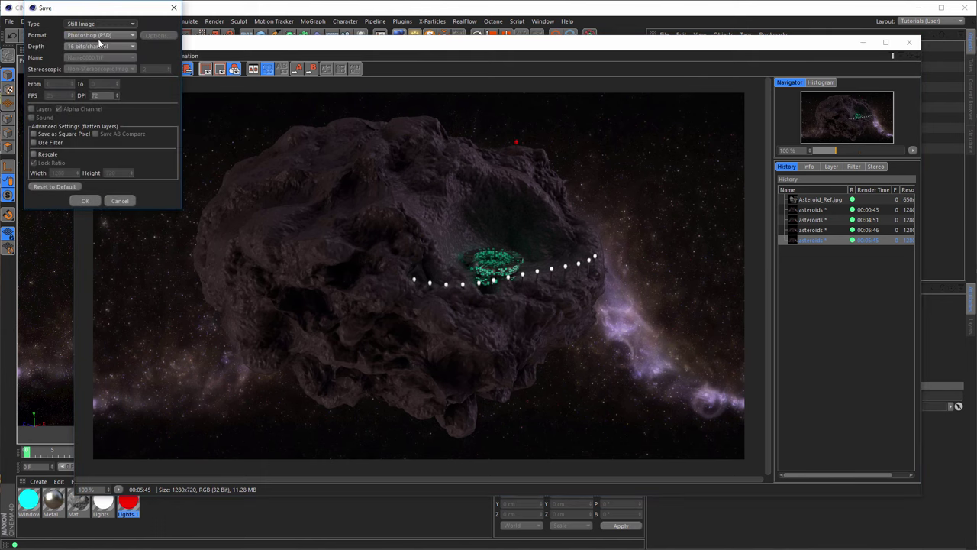
{"action": "left_click", "coordinate": [173, 8]}
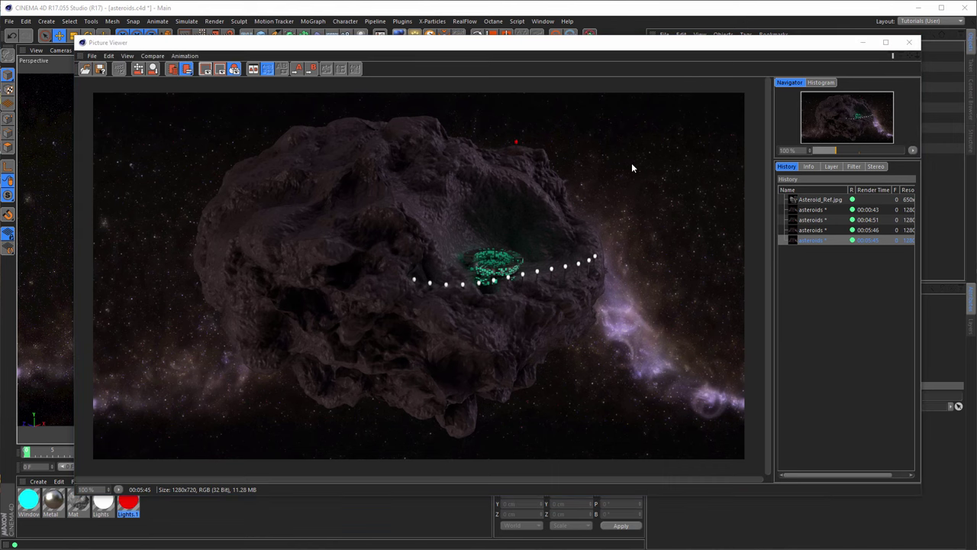
Step: Switch from Cinema 4D to the asteroids.psd document in Photoshop
{"action": "key", "text": "alt+Tab"}
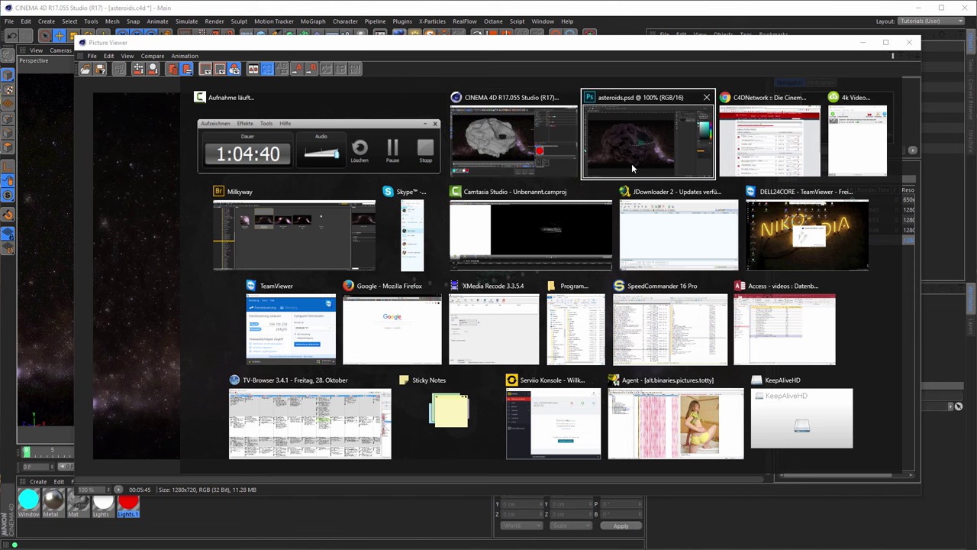
{"action": "key", "text": "alt+shift+Tab"}
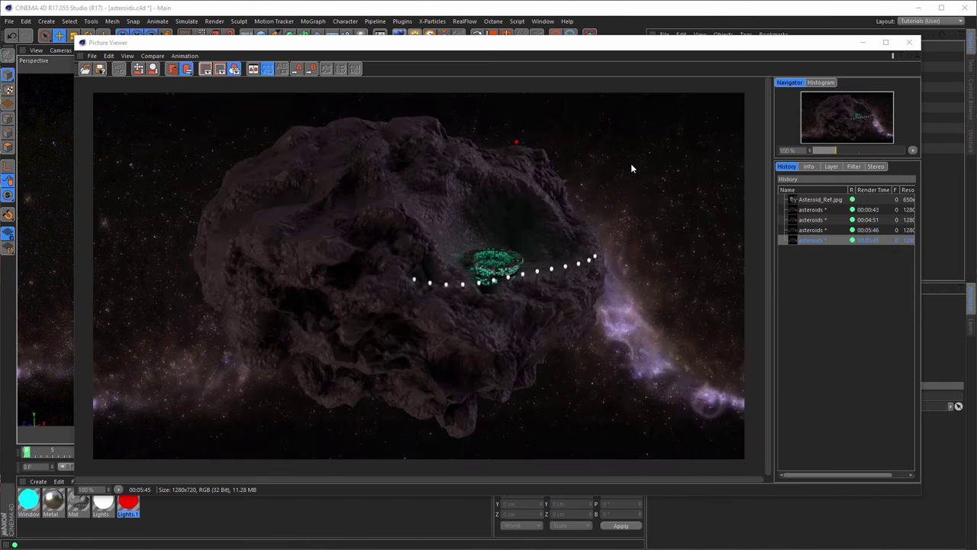
{"action": "key", "text": "alt+Tab"}
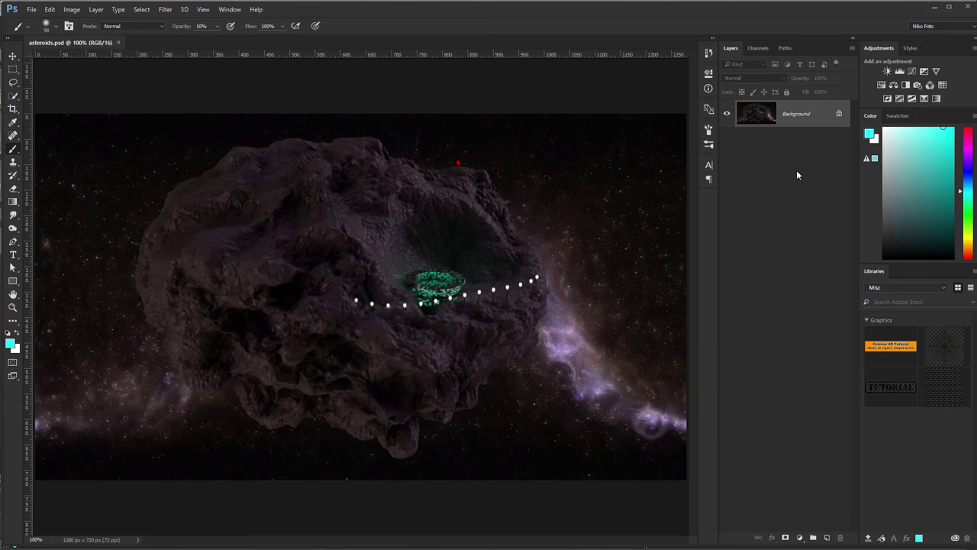
Step: Duplicate the image into Layer 1 with Ctrl+J and convert Layer 1 to a smart object
{"action": "key", "text": "ctrl+j"}
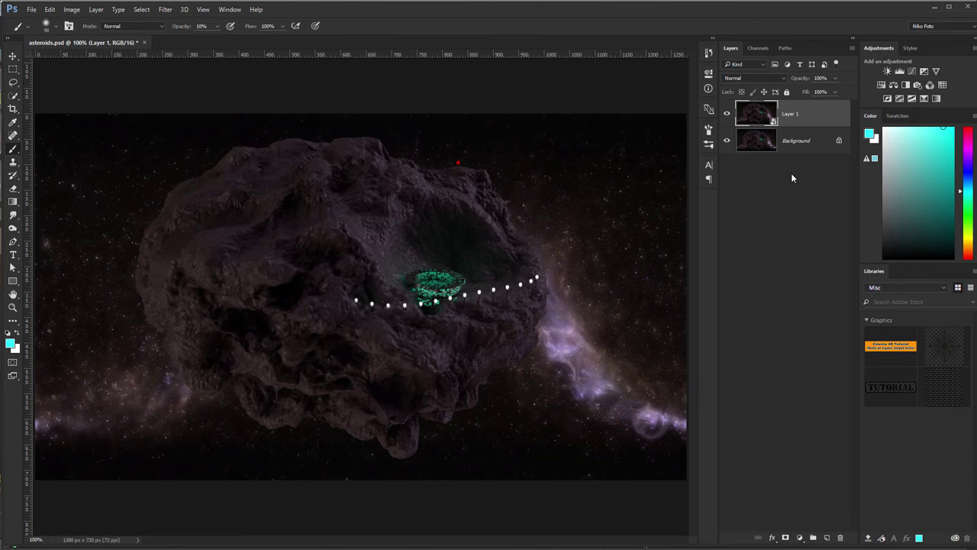
{"action": "right_click", "coordinate": [806, 112]}
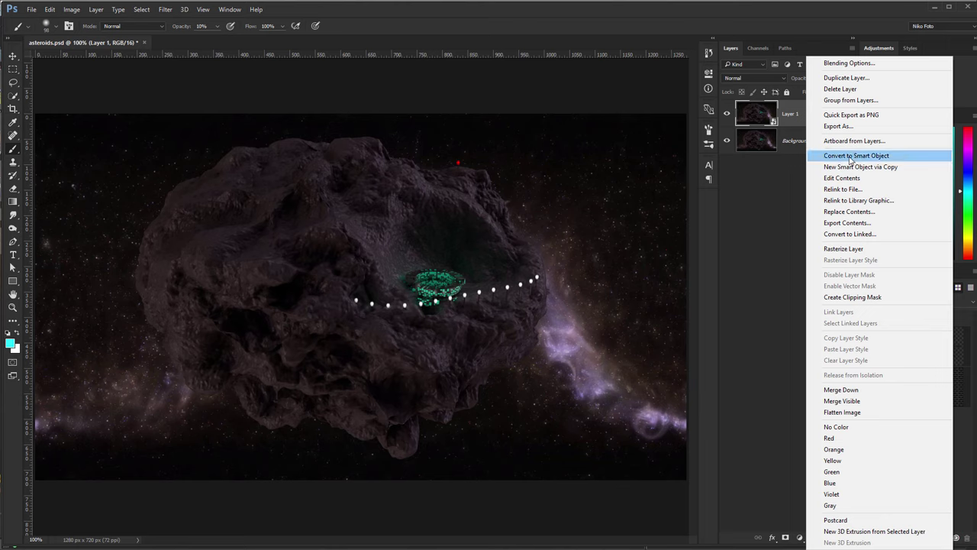
{"action": "left_click", "coordinate": [762, 170]}
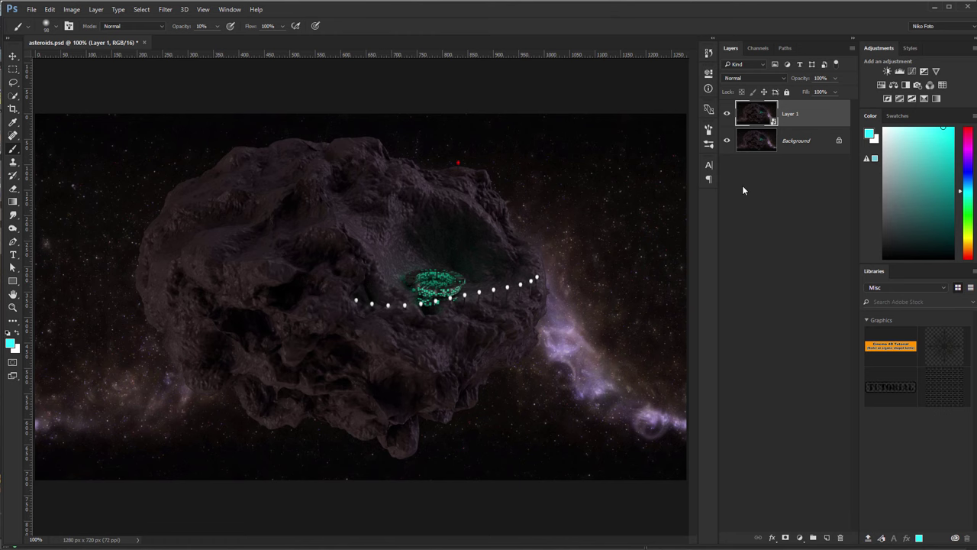
{"action": "key", "text": "ctrl+shift+a"}
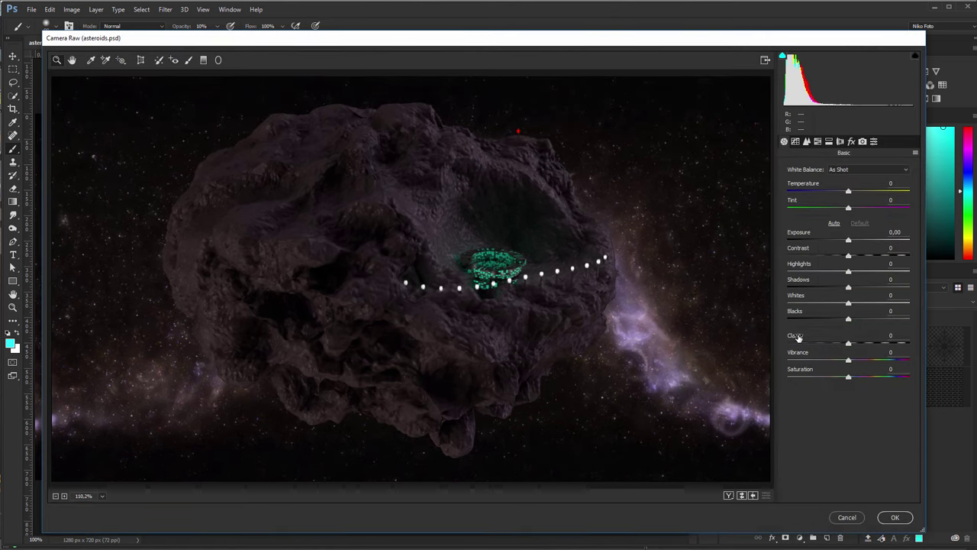
Step: Apply Camera Raw with Clarity +81 and a slight Vibrance boost, keeping Contrast and Exposure at 0
{"action": "left_click_drag", "start_coordinate": [796, 336], "coordinate": [903, 343]}
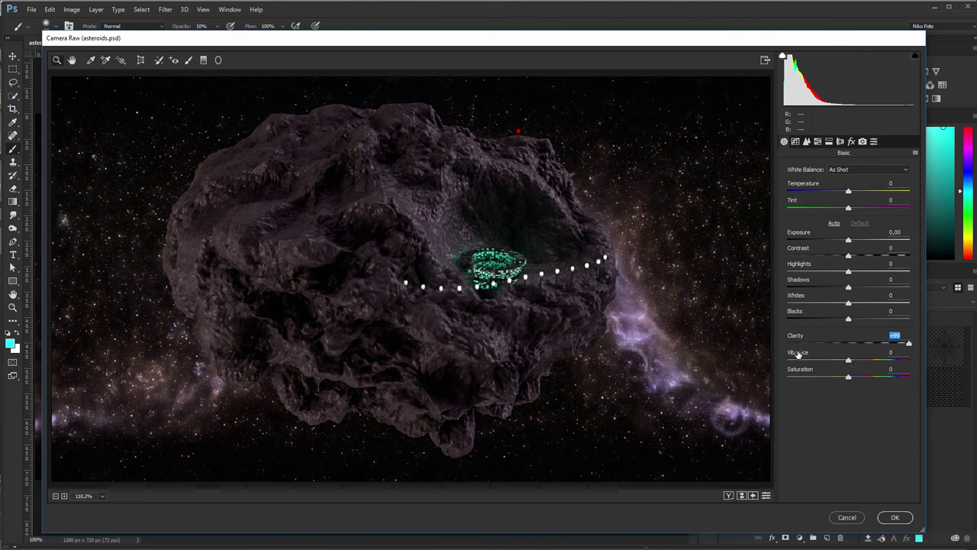
{"action": "left_click_drag", "start_coordinate": [797, 355], "coordinate": [804, 375]}
{"action": "left_click", "coordinate": [800, 374]}
{"action": "mouse_move", "coordinate": [797, 251]}
{"action": "left_mouse_down"}
{"action": "mouse_move", "coordinate": [816, 254]}
{"action": "mouse_move", "coordinate": [794, 252]}
{"action": "left_mouse_up"}
{"action": "type", "text": "0"}
{"action": "mouse_move", "coordinate": [800, 232]}
{"action": "left_mouse_down"}
{"action": "mouse_move", "coordinate": [811, 233]}
{"action": "mouse_move", "coordinate": [803, 233]}
{"action": "left_mouse_up"}
{"action": "left_click", "coordinate": [897, 518]}
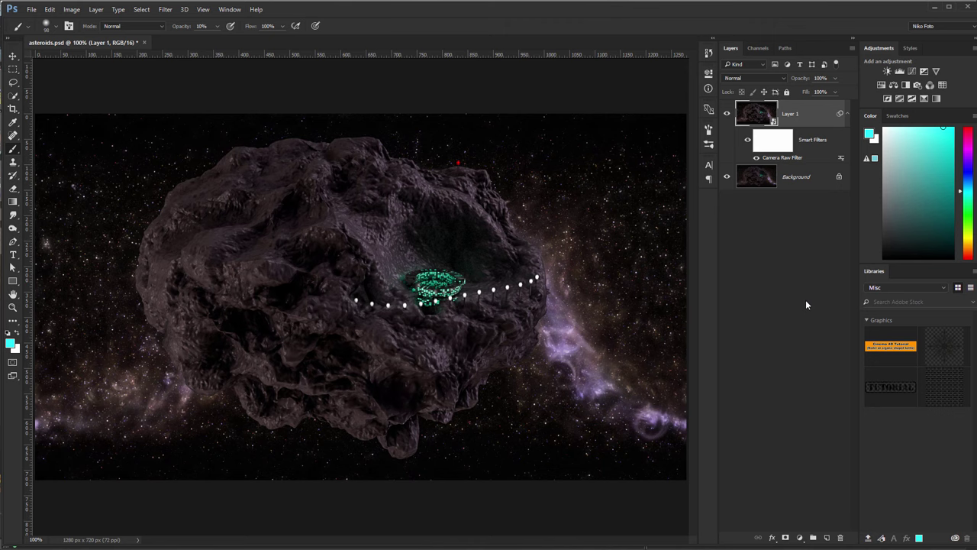
{"action": "key", "text": "ctrl+shift+alt+e"}
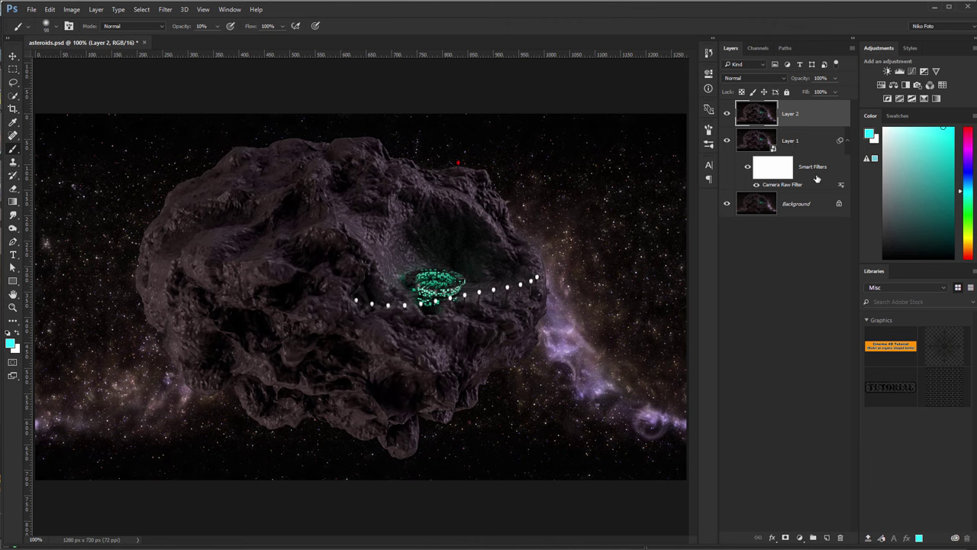
Step: Launch Color Efex Pro 4 on Layer 2 from the Filter menu's Nik Collection
{"action": "left_click", "coordinate": [165, 10]}
{"action": "mouse_move", "coordinate": [215, 227]}
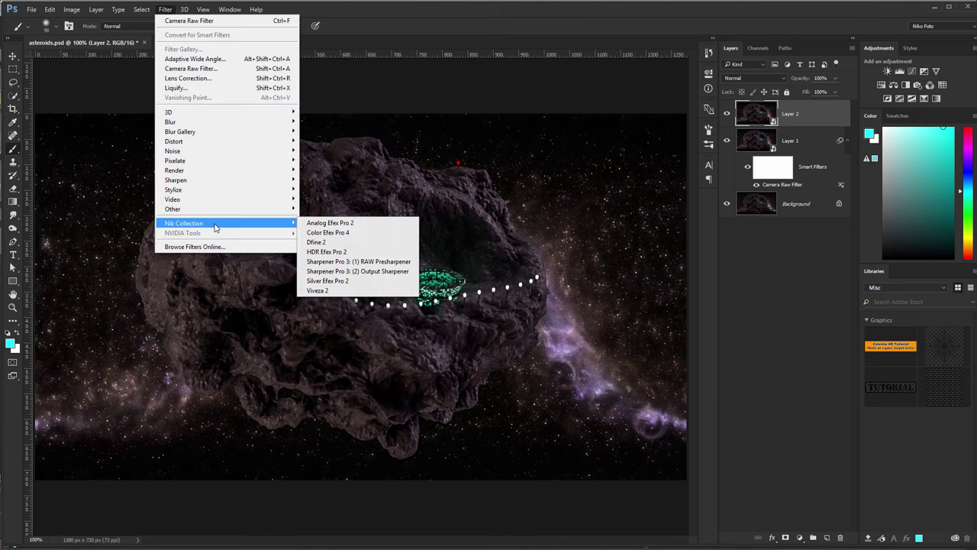
{"action": "left_click", "coordinate": [341, 234]}
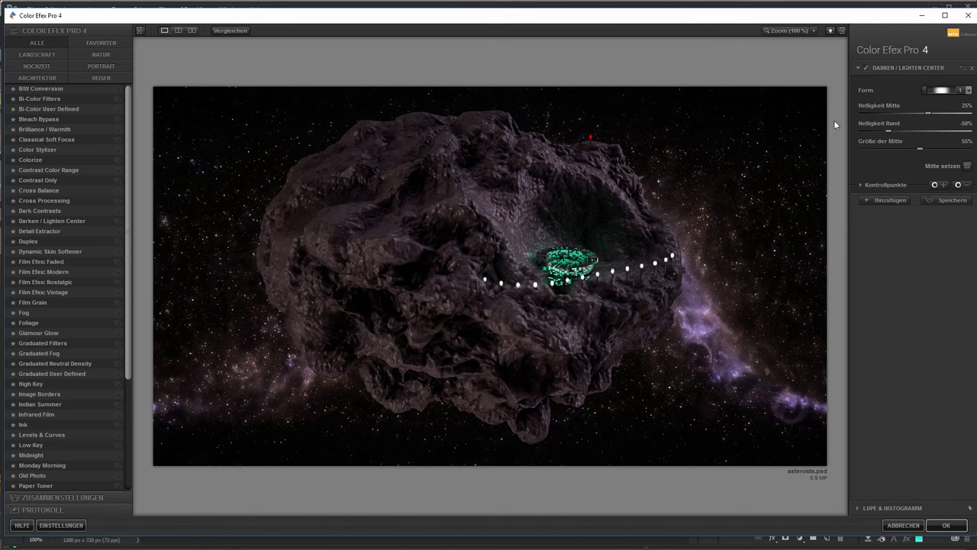
Step: Compare Darken / Lighten Center on and off and add an empty filter slot
{"action": "left_click", "coordinate": [866, 67]}
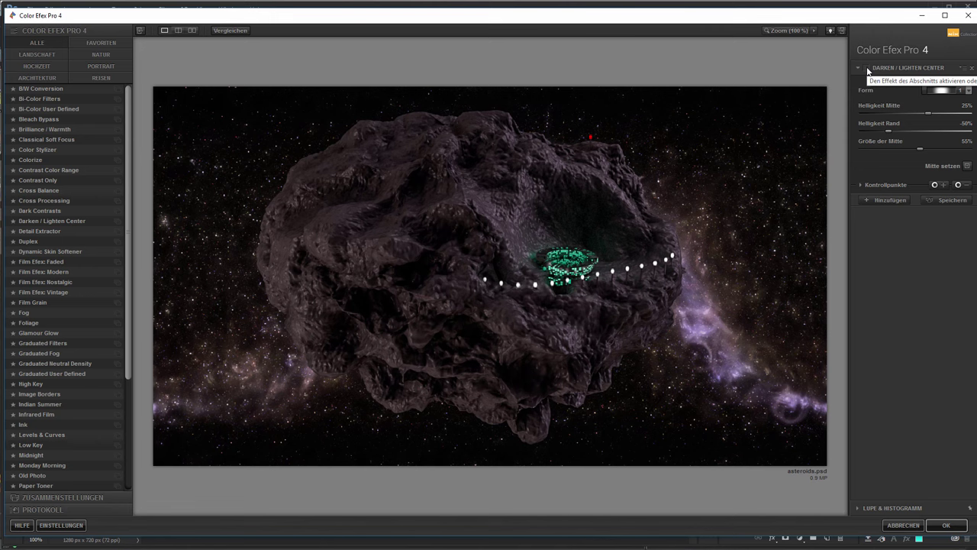
{"action": "left_click", "coordinate": [866, 67]}
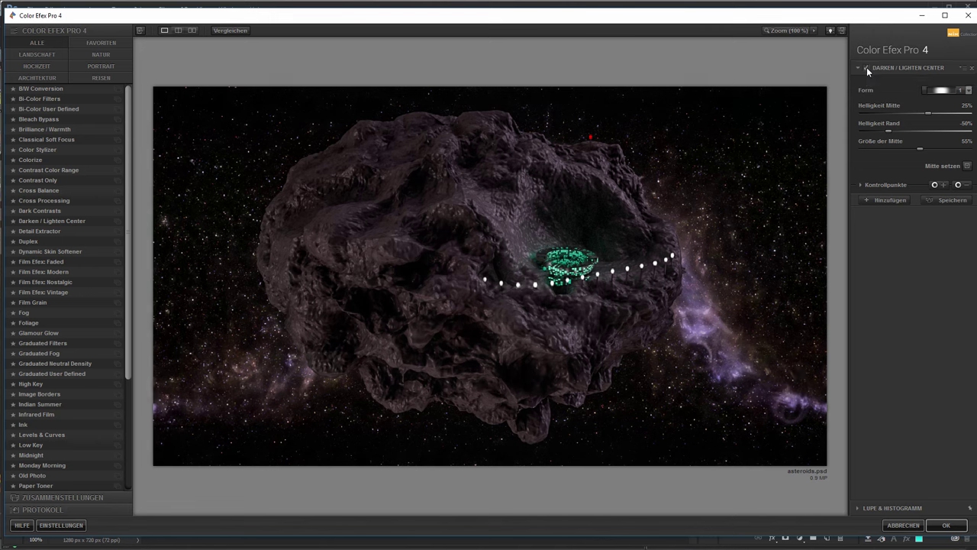
{"action": "left_click", "coordinate": [878, 199]}
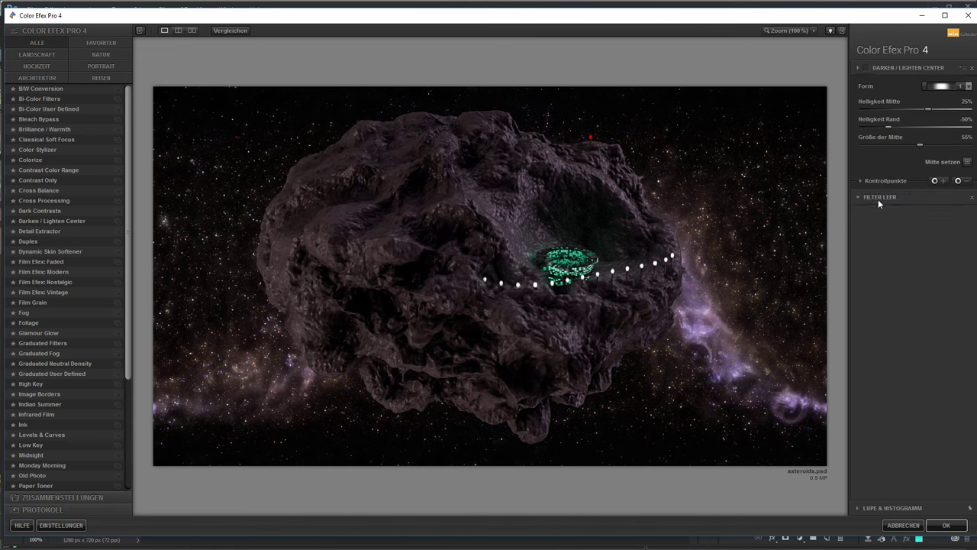
{"action": "left_click", "coordinate": [866, 67]}
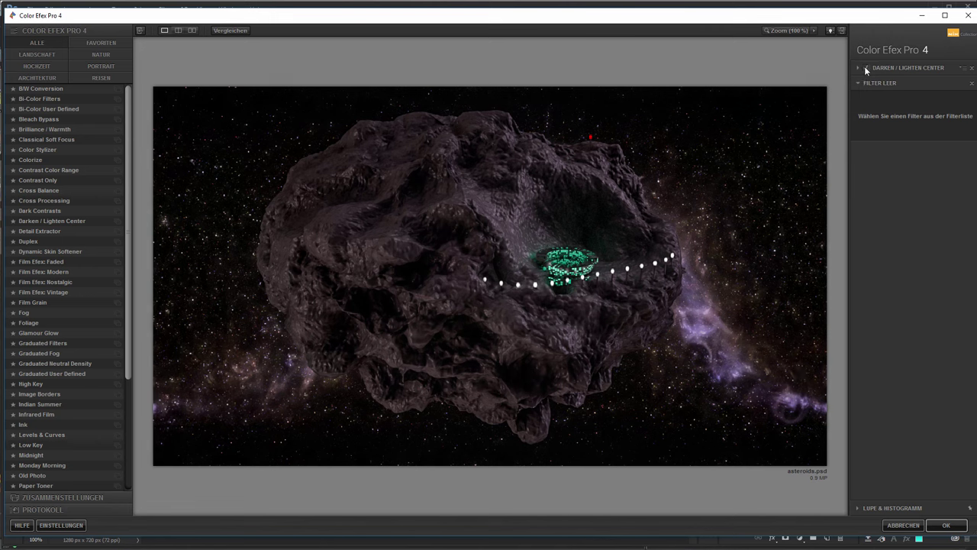
{"action": "left_click", "coordinate": [867, 69]}
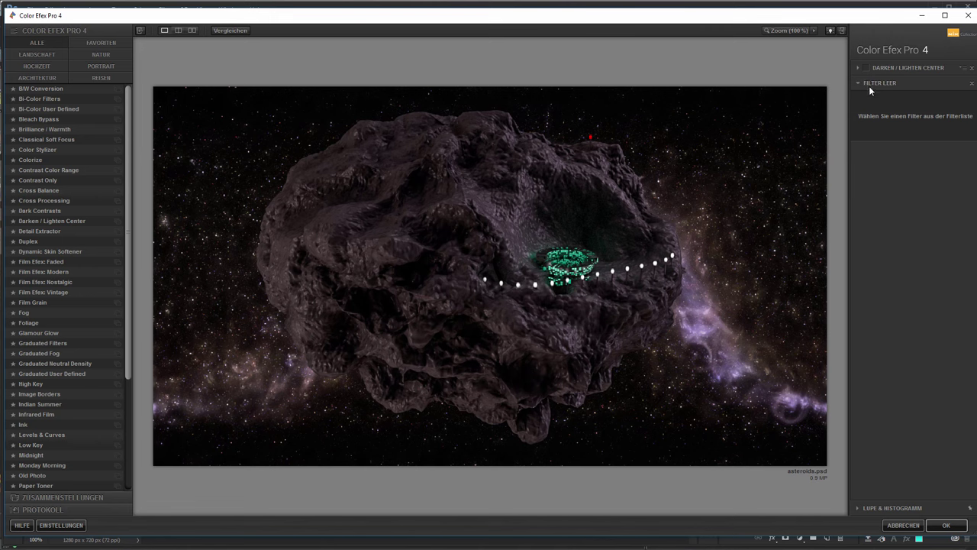
Step: Fill the new slot with Classical Soft Focus, compare it, and add another empty slot
{"action": "left_click", "coordinate": [93, 131]}
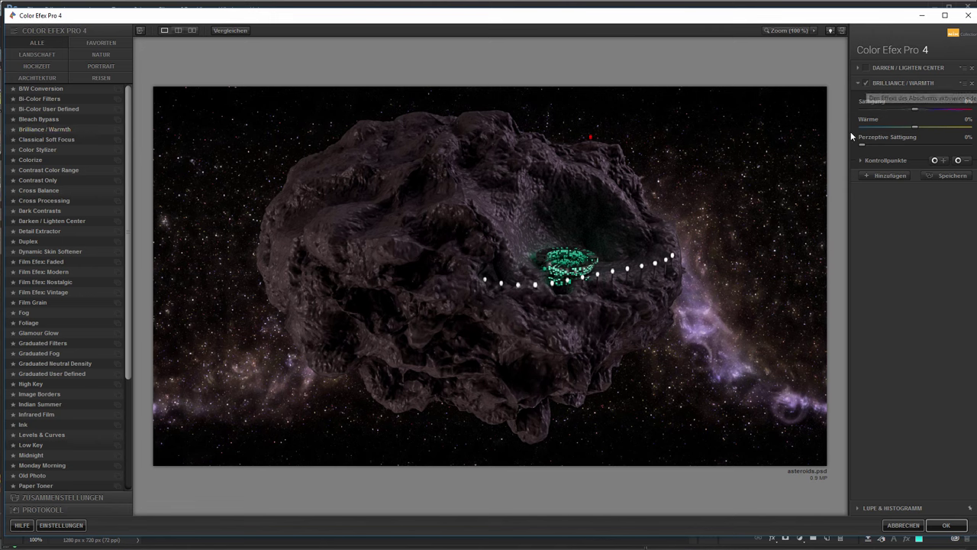
{"action": "left_click", "coordinate": [78, 140]}
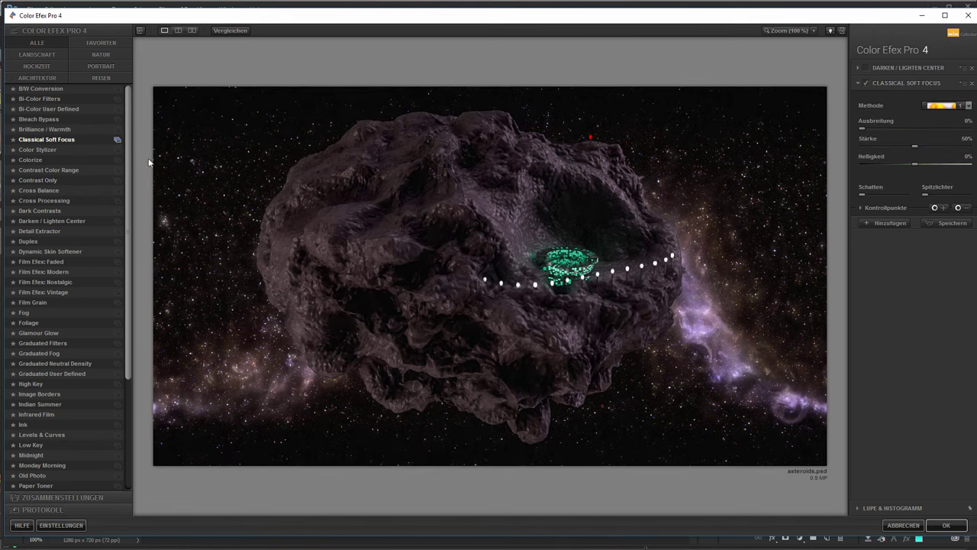
{"action": "left_click", "coordinate": [867, 83]}
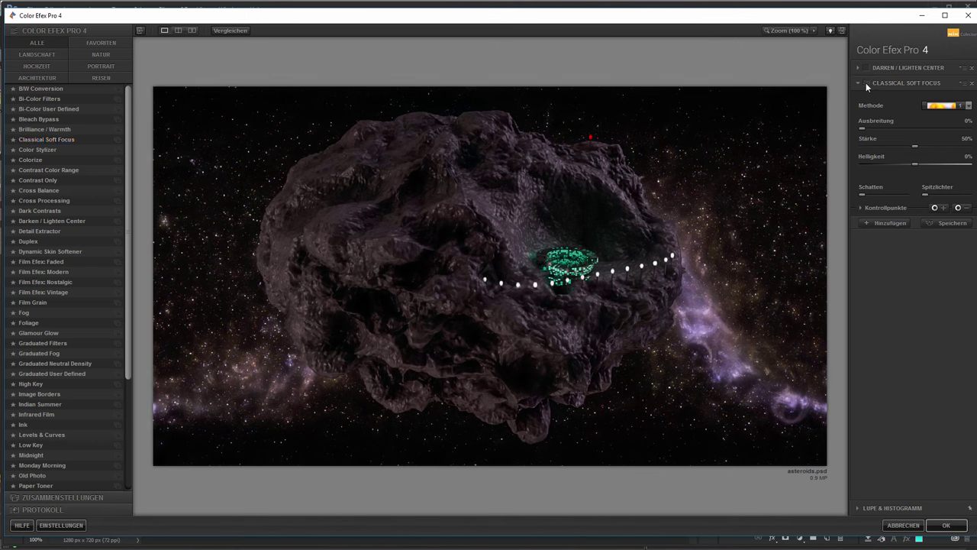
{"action": "left_click", "coordinate": [867, 84]}
{"action": "left_click", "coordinate": [867, 83]}
{"action": "left_click", "coordinate": [866, 84]}
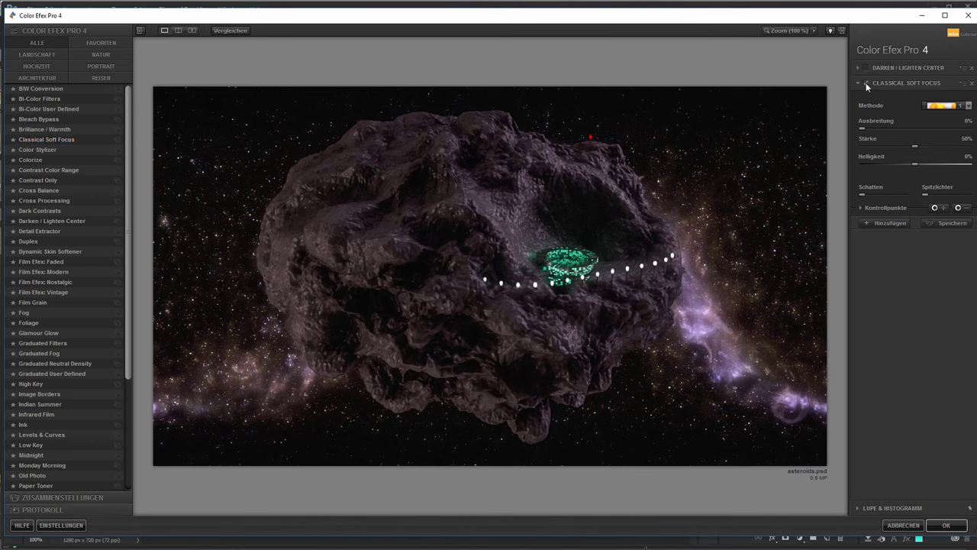
{"action": "left_click", "coordinate": [879, 223]}
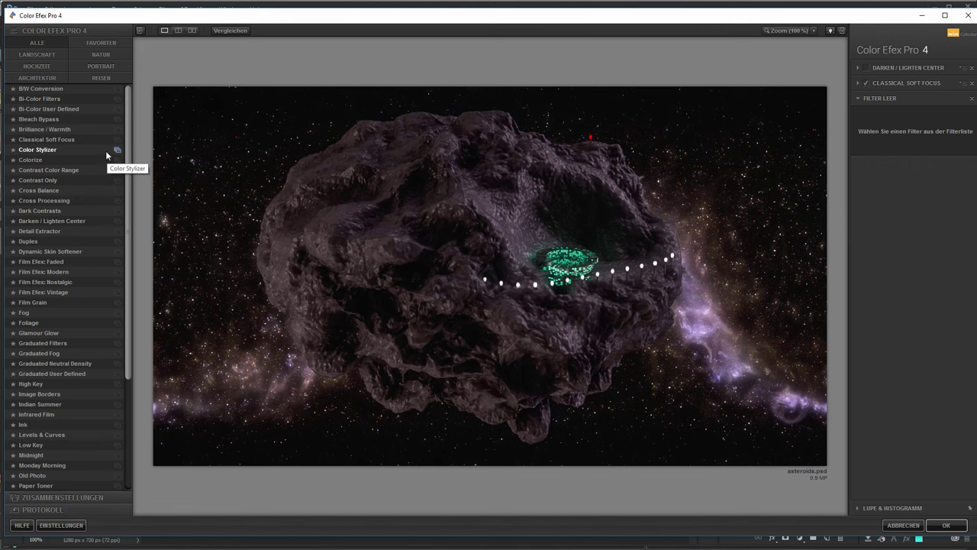
Step: Preview filters from Color Stylizer to Dark Contrasts and settle on Contrast Color Range
{"action": "left_click", "coordinate": [67, 151]}
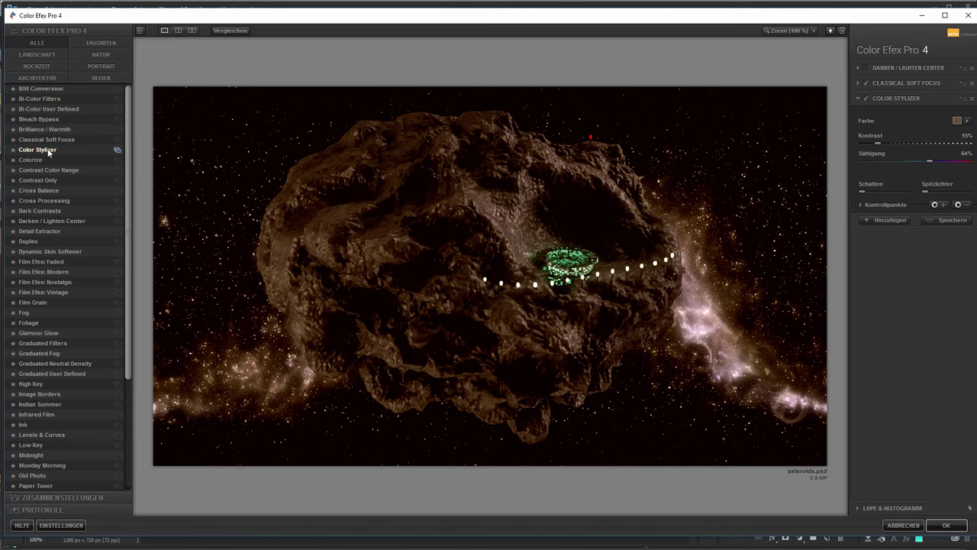
{"action": "key", "text": "Down"}
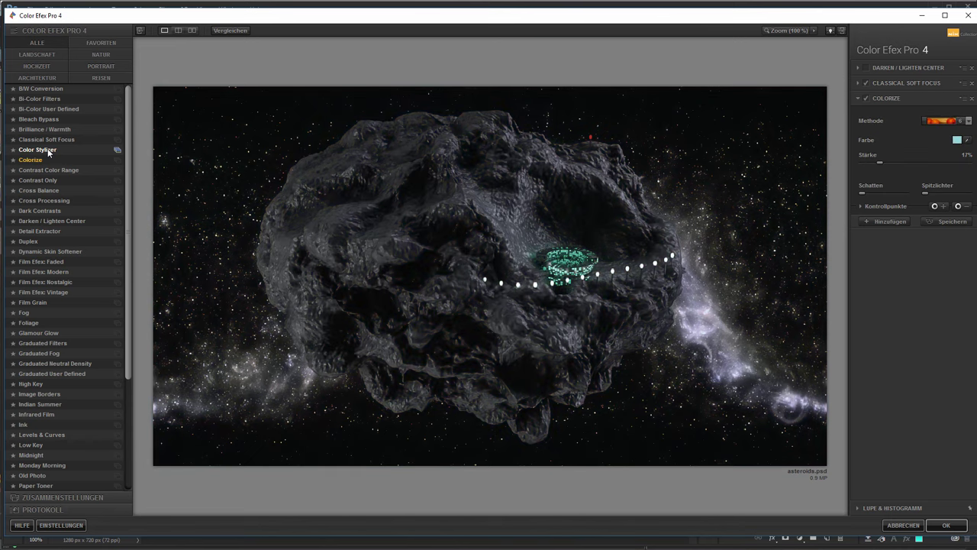
{"action": "key", "text": "Down"}
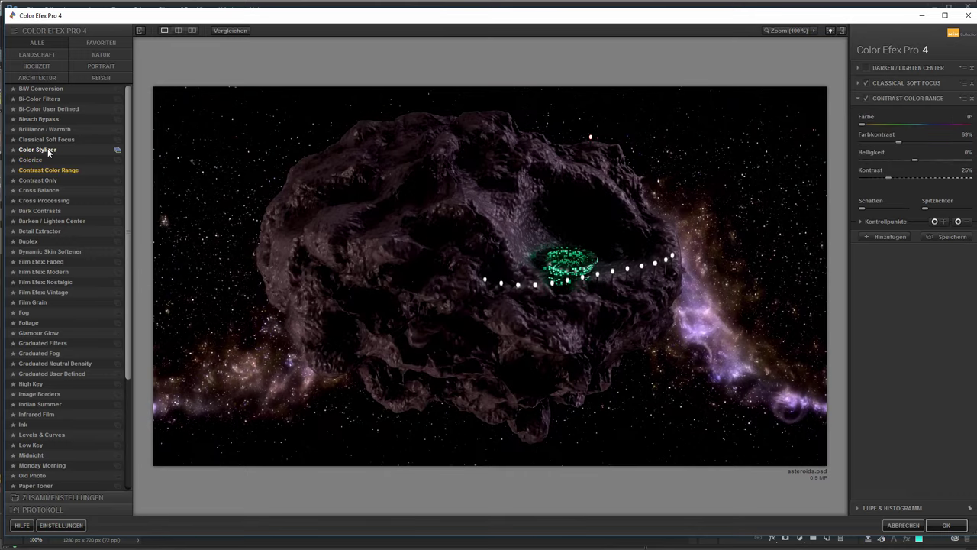
{"action": "key", "text": "Down"}
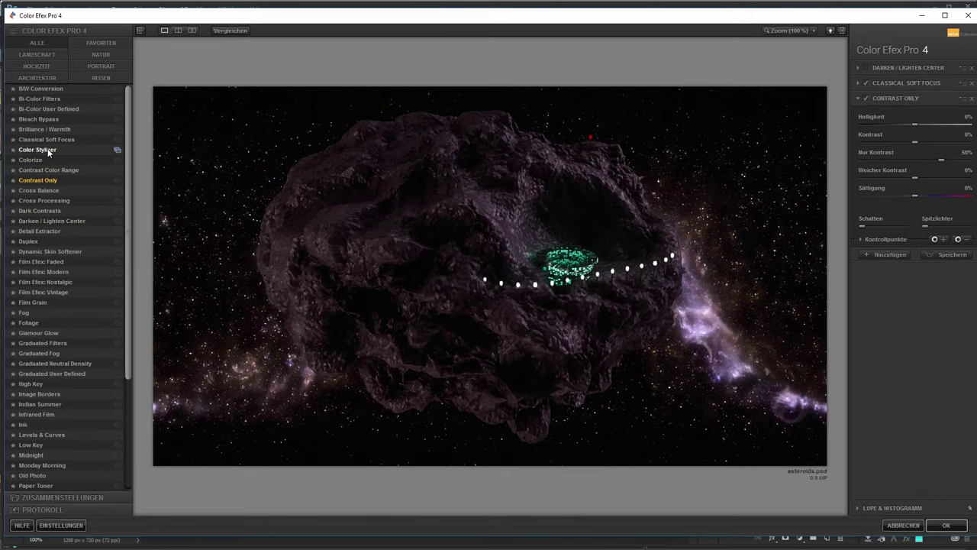
{"action": "key", "text": "Down"}
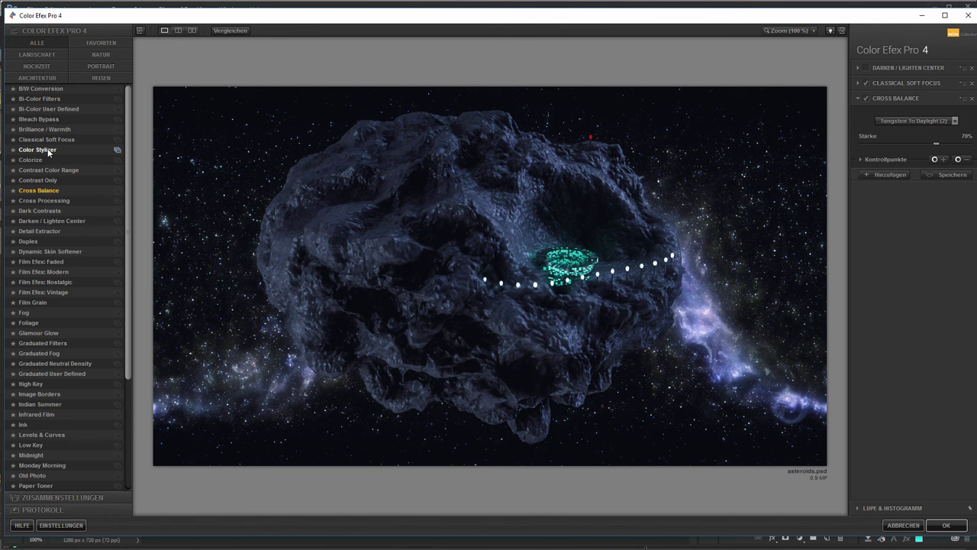
{"action": "key", "text": "Down"}
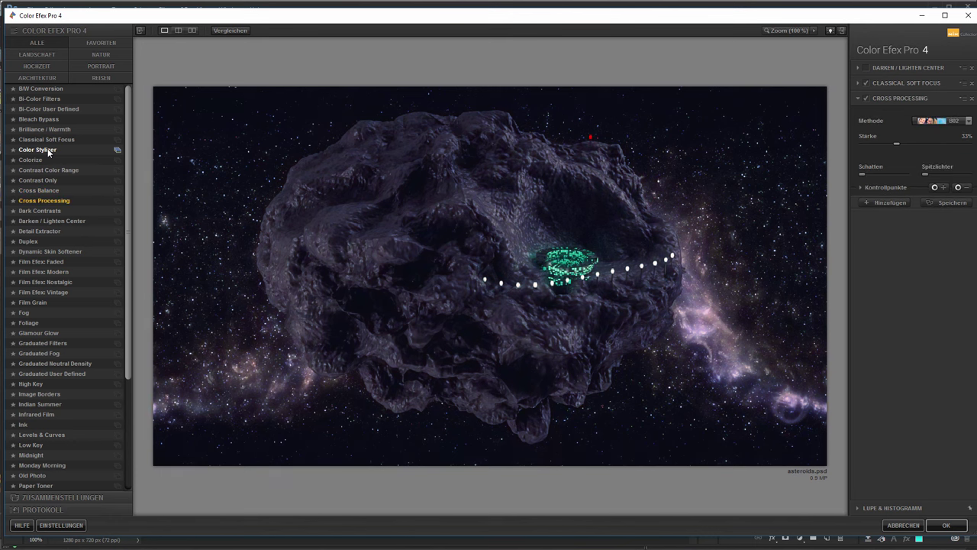
{"action": "key", "text": "Down"}
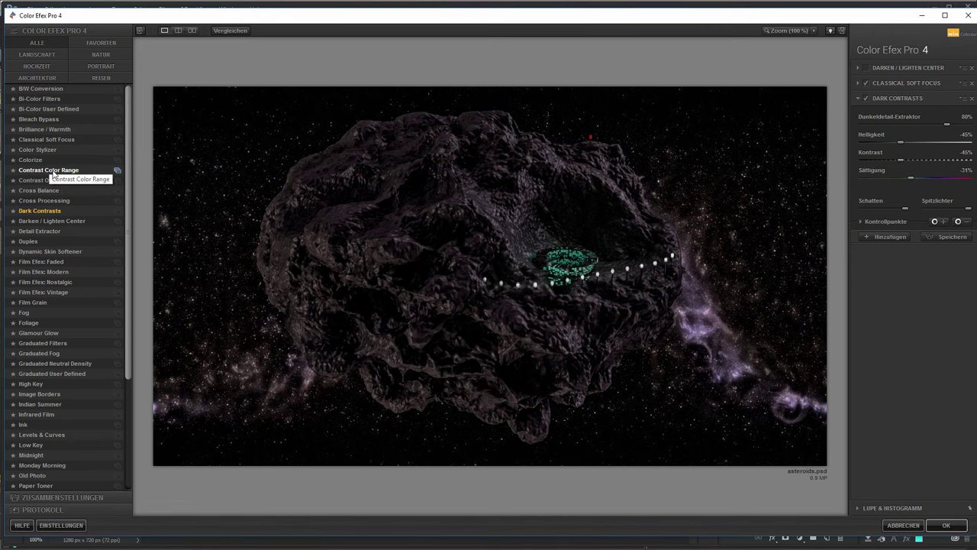
{"action": "left_click", "coordinate": [52, 170]}
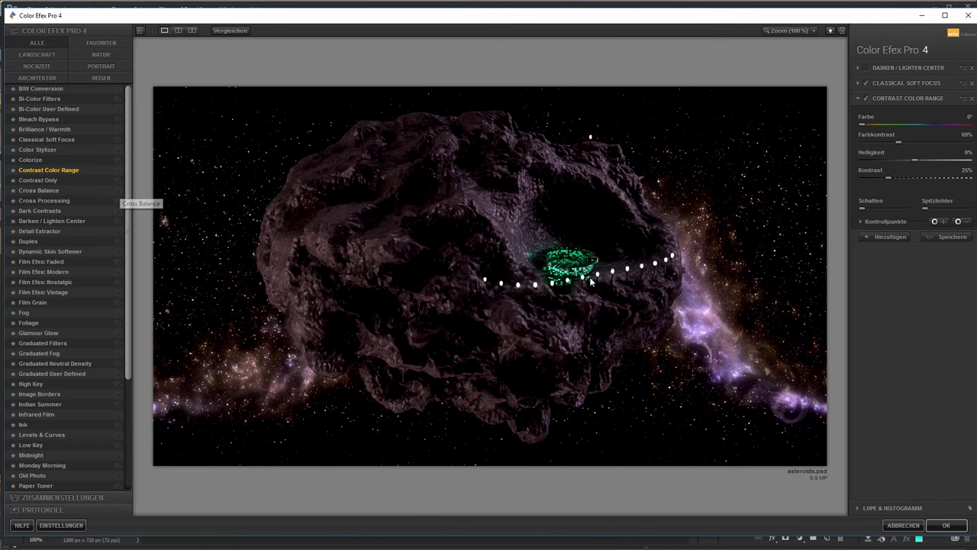
Step: Compare Contrast Color Range on and off, then add Dark Contrasts as the fourth filter
{"action": "left_click", "coordinate": [866, 97]}
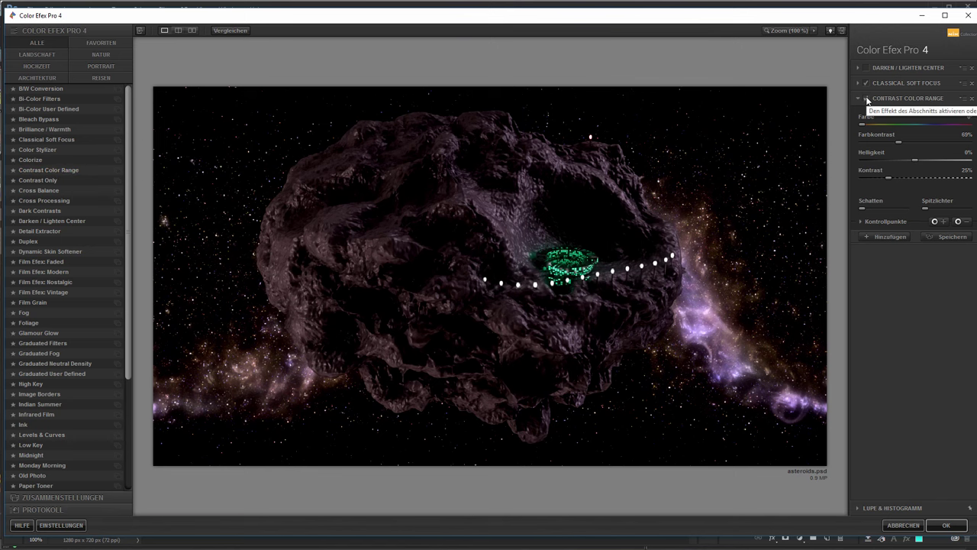
{"action": "left_click", "coordinate": [865, 97]}
{"action": "left_click", "coordinate": [865, 96]}
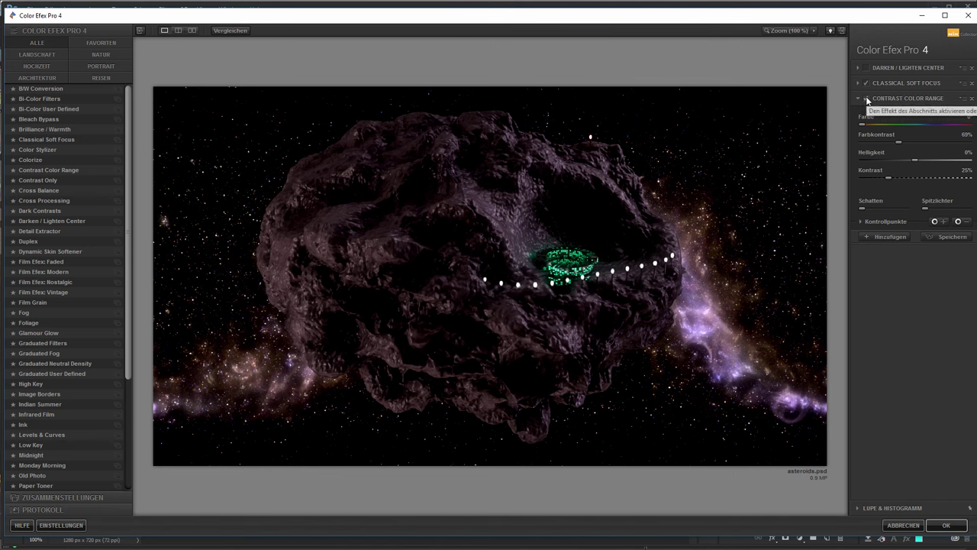
{"action": "left_click", "coordinate": [866, 97]}
{"action": "left_click", "coordinate": [865, 97]}
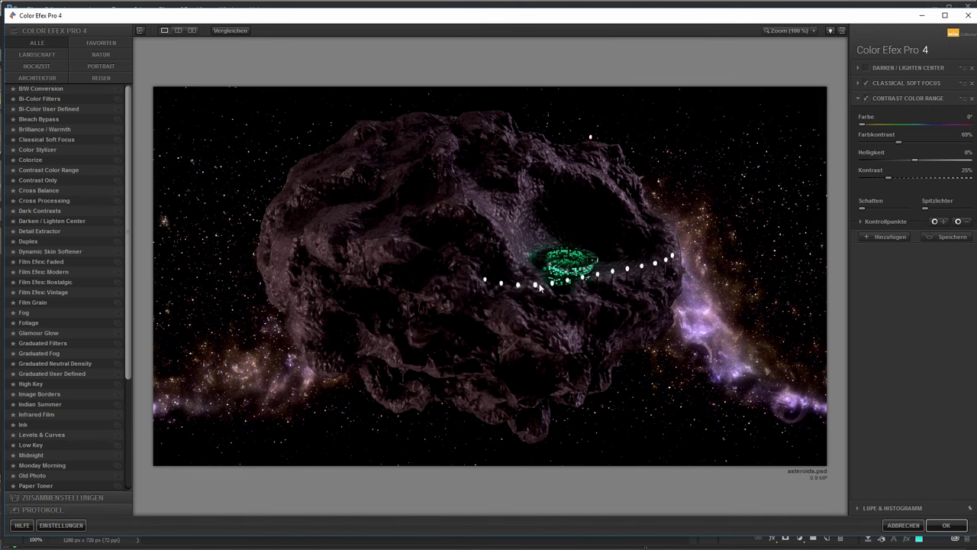
{"action": "left_click", "coordinate": [879, 238]}
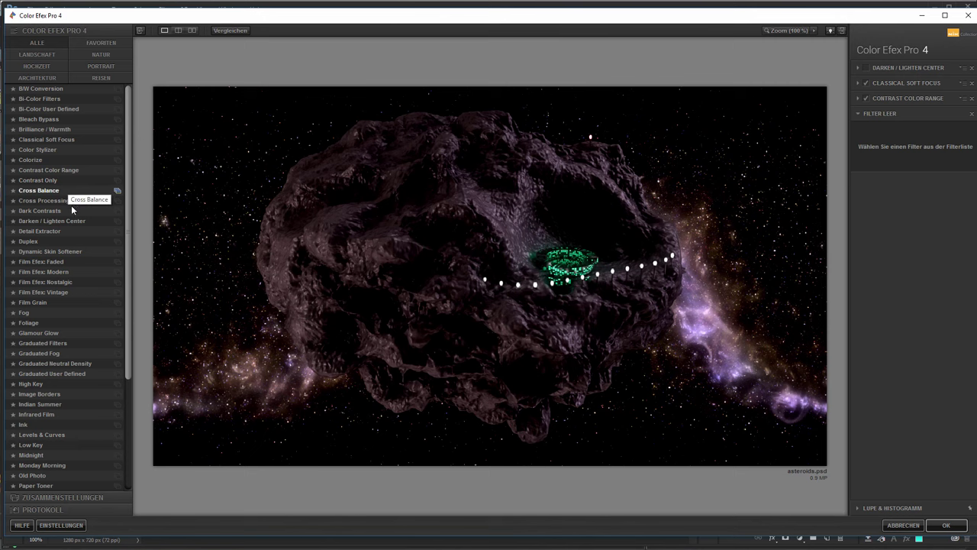
{"action": "left_click", "coordinate": [64, 213]}
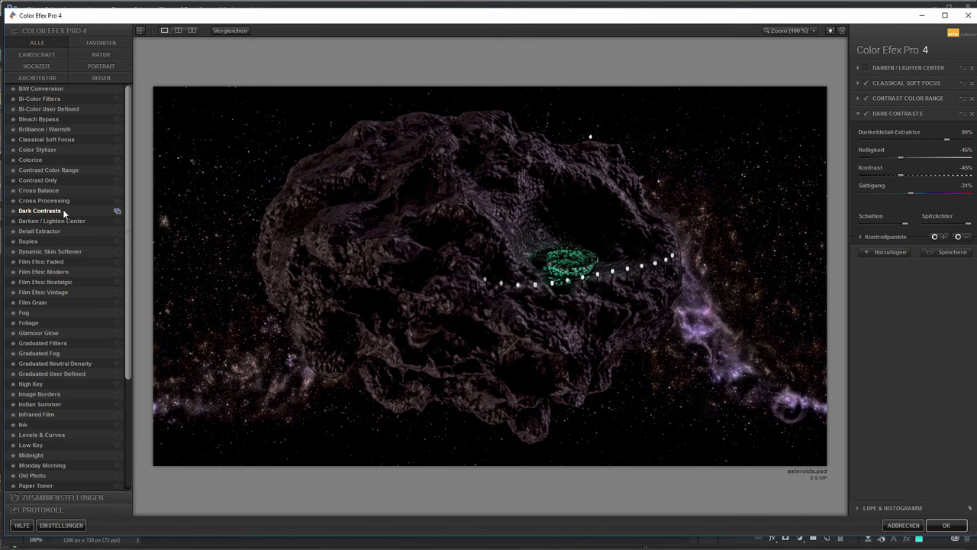
{"action": "left_click", "coordinate": [865, 114]}
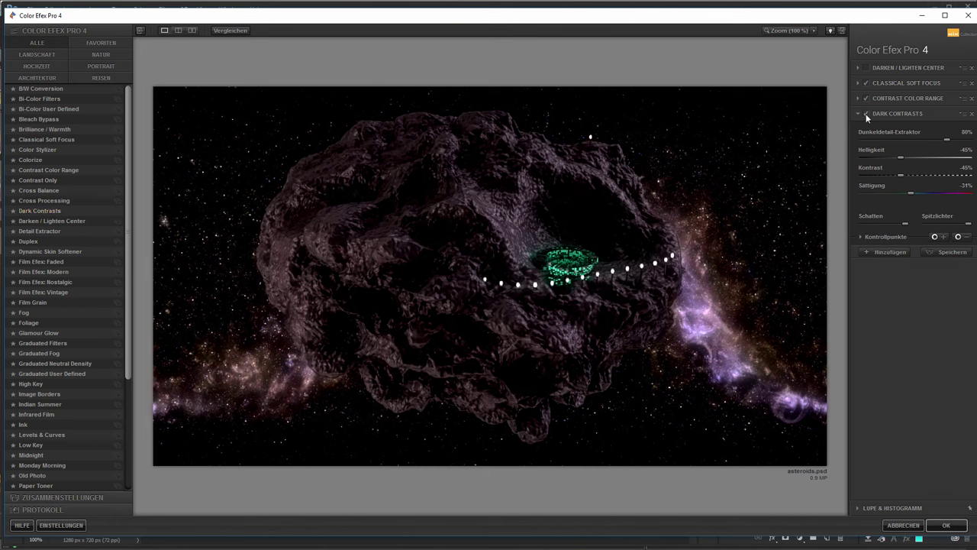
Step: Compare Dark Contrasts, then replace it with Detail Extractor and preview the difference
{"action": "left_click", "coordinate": [866, 114]}
{"action": "left_click", "coordinate": [866, 113]}
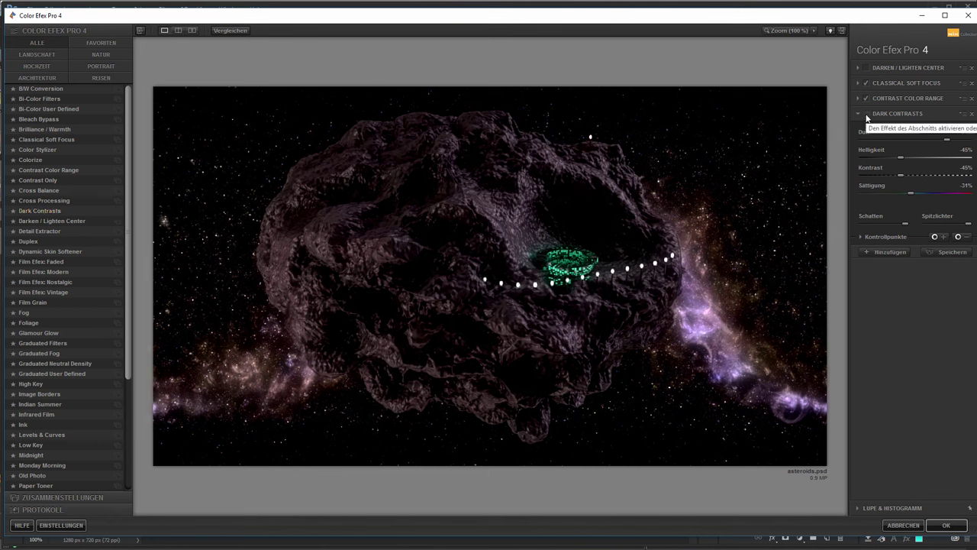
{"action": "left_click", "coordinate": [866, 114]}
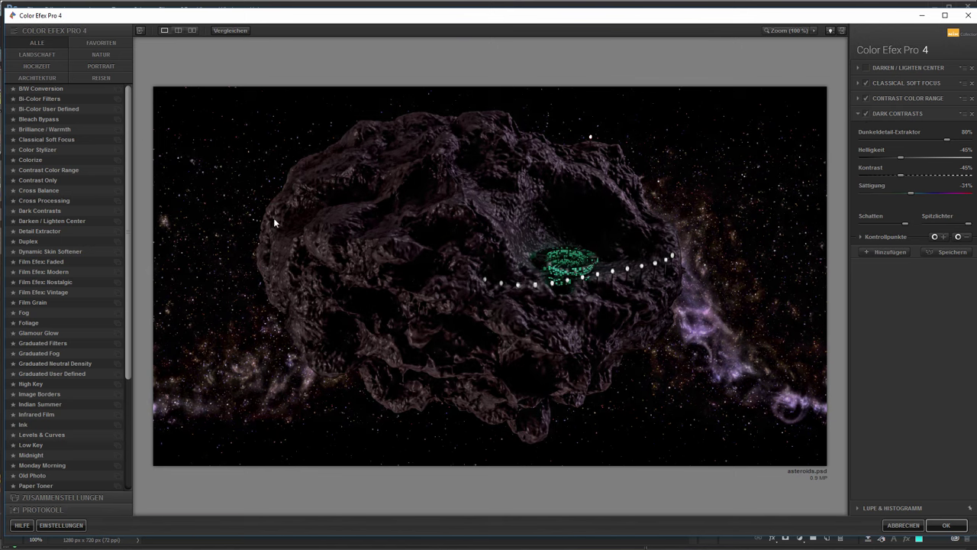
{"action": "left_click", "coordinate": [52, 231]}
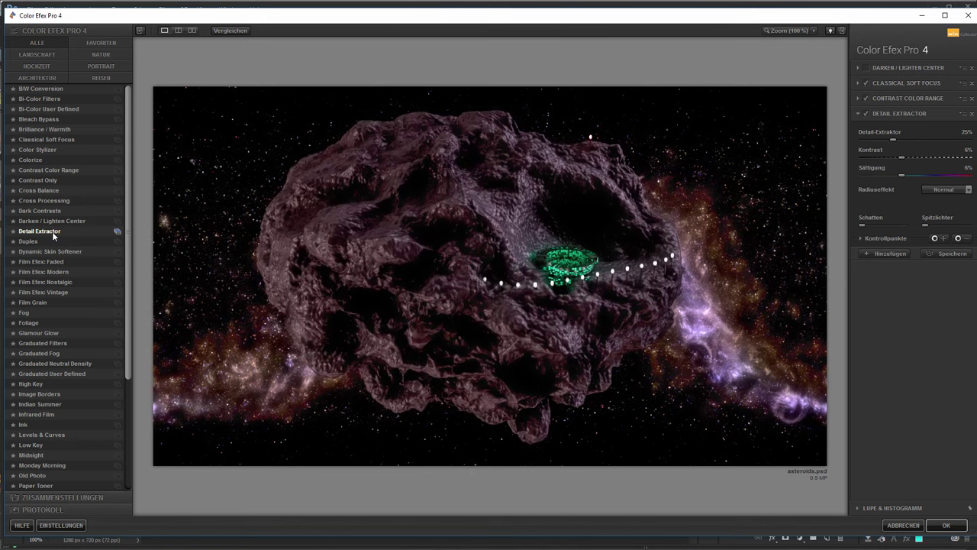
{"action": "left_click", "coordinate": [866, 113]}
{"action": "left_click", "coordinate": [867, 113]}
Step: Set Detail Extractor strength to 10%, compare it, and add a new empty filter slot
{"action": "left_click", "coordinate": [966, 132]}
{"action": "type", "text": "10"}
{"action": "key", "text": "Return"}
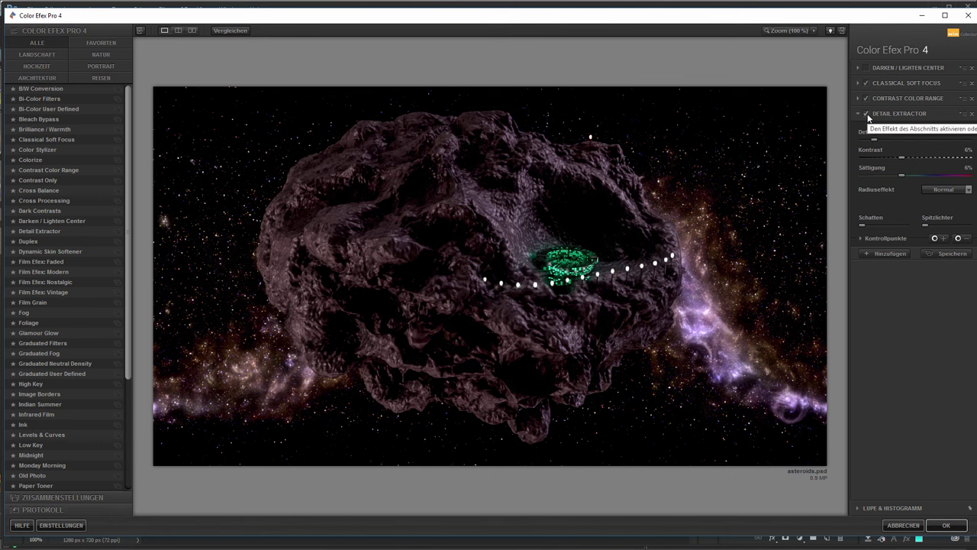
{"action": "left_click", "coordinate": [867, 114]}
{"action": "left_click", "coordinate": [867, 114]}
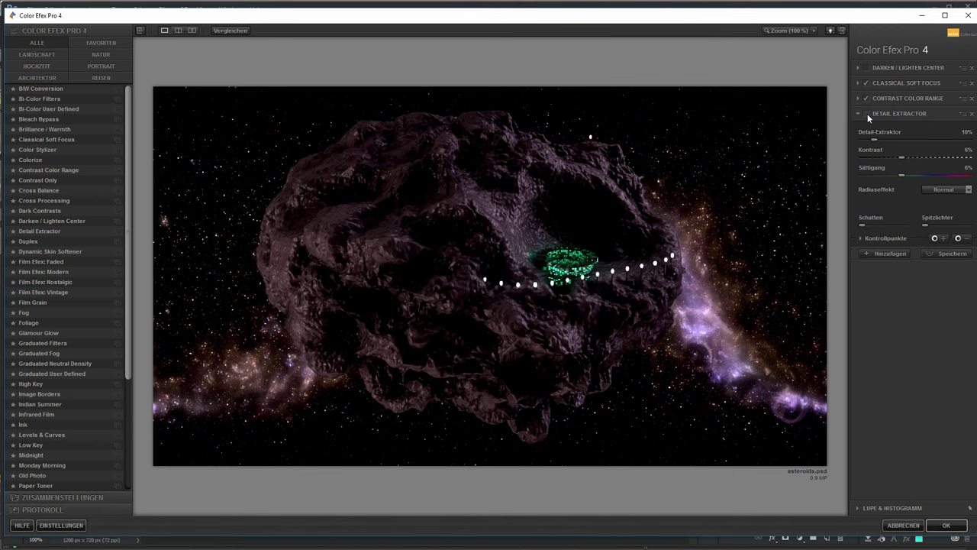
{"action": "left_click", "coordinate": [888, 254]}
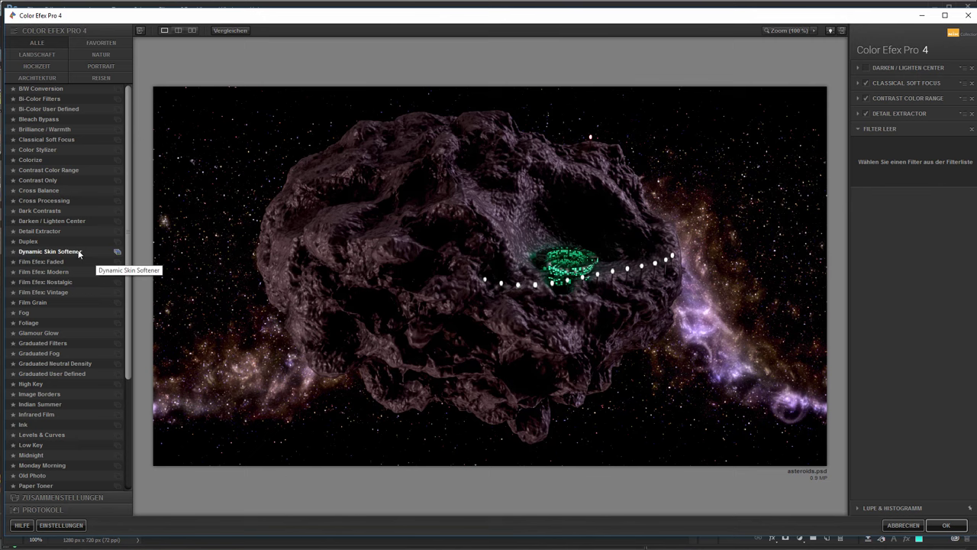
Step: Try Dynamic Skin Softener, sampling the rock's purple and darker tones as skin colour
{"action": "left_click", "coordinate": [50, 251]}
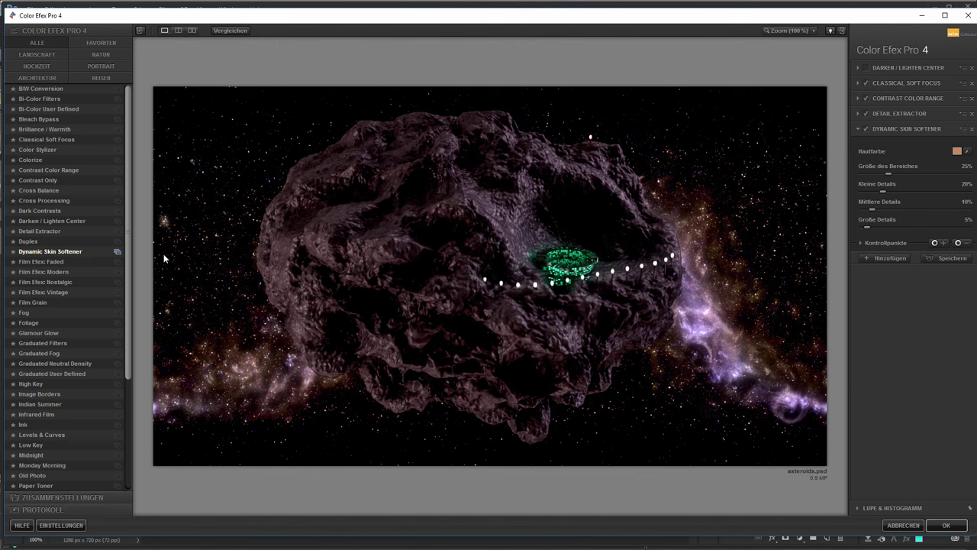
{"action": "left_click", "coordinate": [968, 151]}
{"action": "left_click", "coordinate": [497, 211]}
{"action": "left_click", "coordinate": [967, 151]}
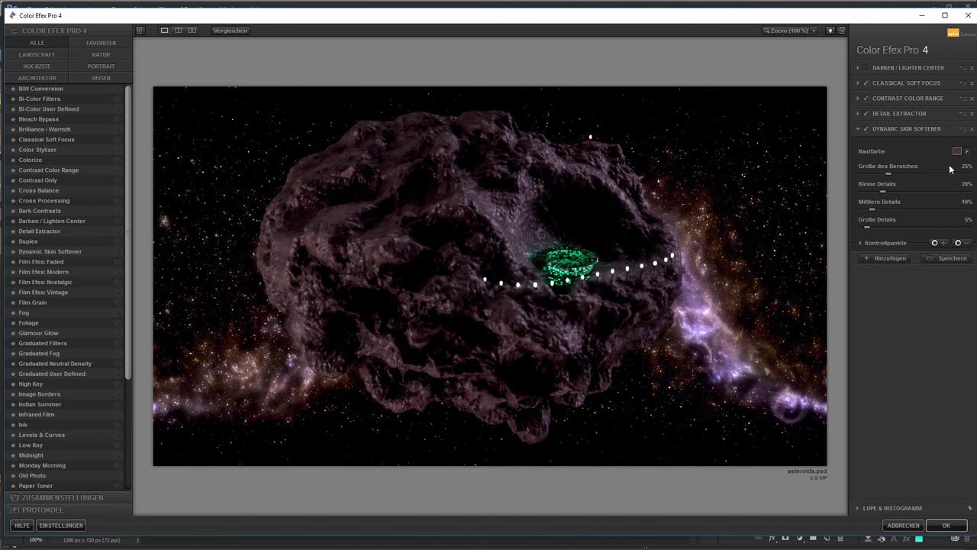
{"action": "left_click", "coordinate": [512, 175]}
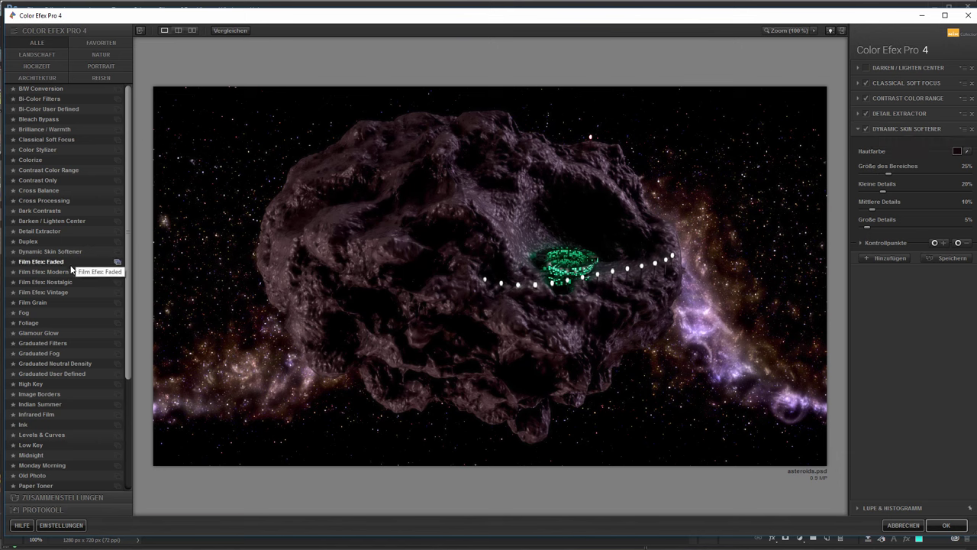
Step: Replace it with Foliage using method 2 and add another empty filter slot
{"action": "left_click", "coordinate": [43, 323]}
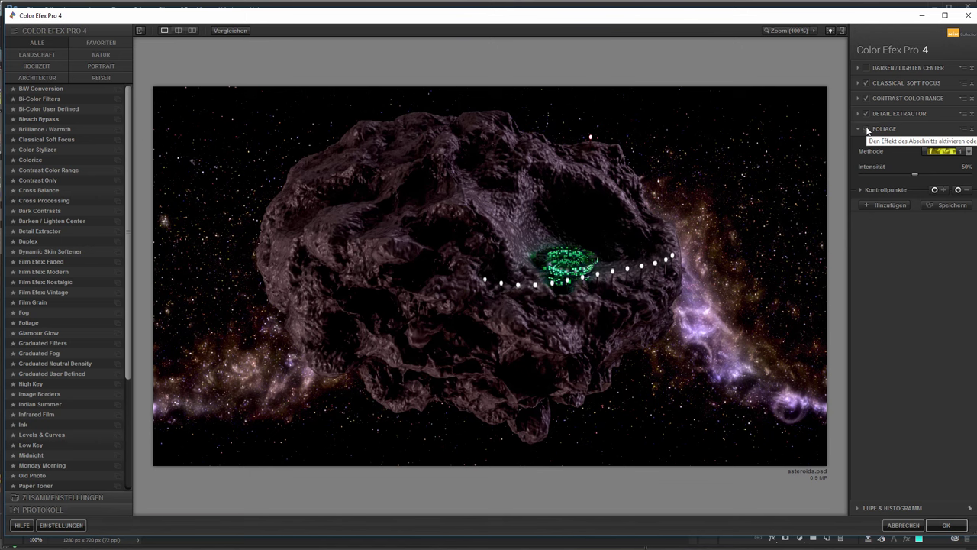
{"action": "left_click", "coordinate": [968, 151]}
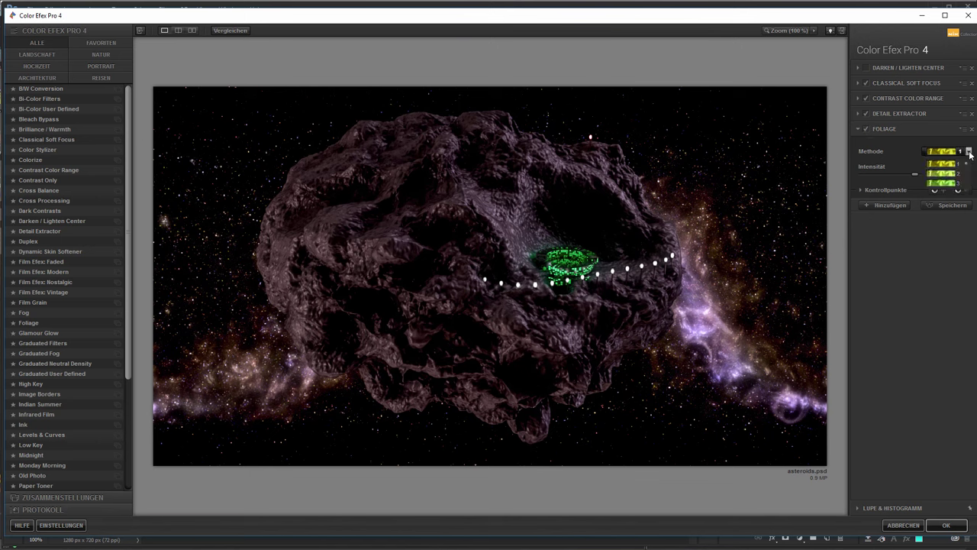
{"action": "left_click", "coordinate": [946, 174]}
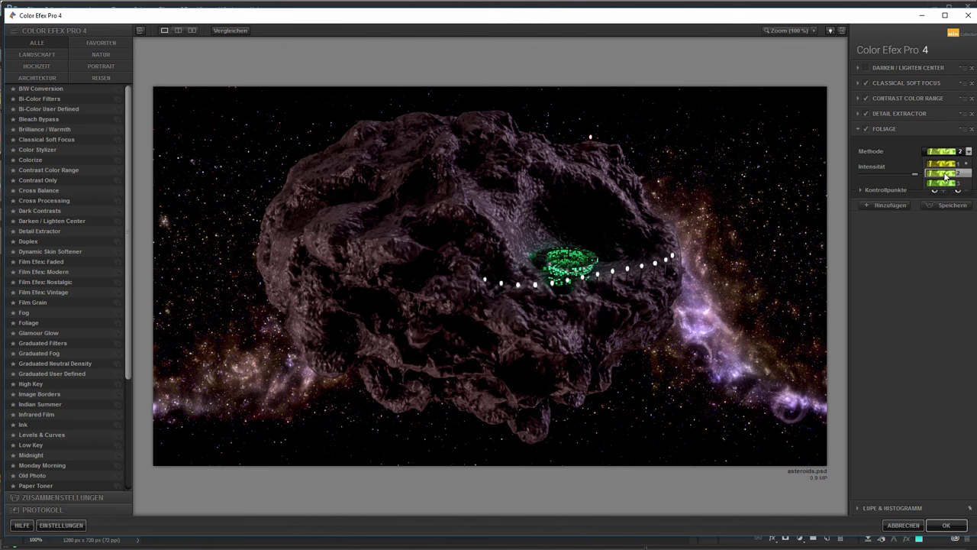
{"action": "left_click", "coordinate": [947, 176]}
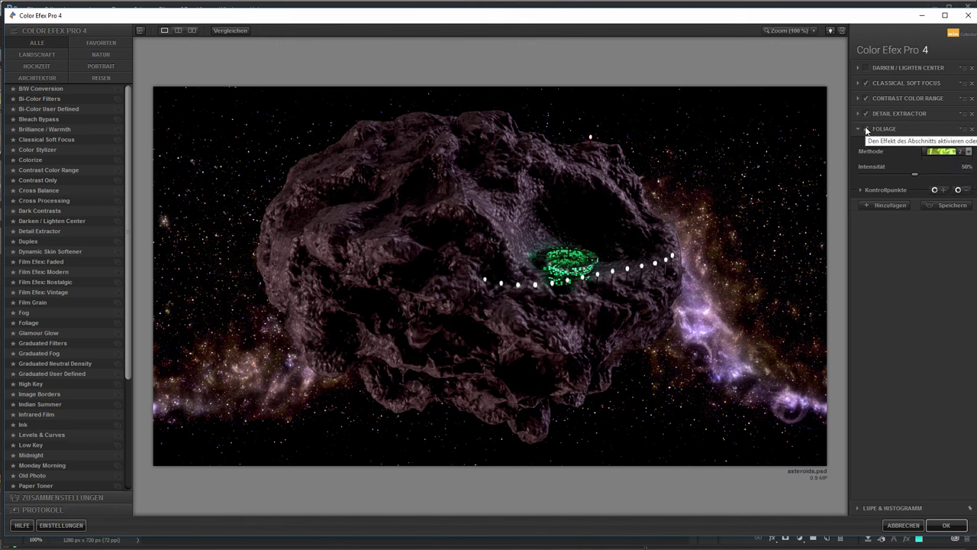
{"action": "left_click", "coordinate": [883, 205]}
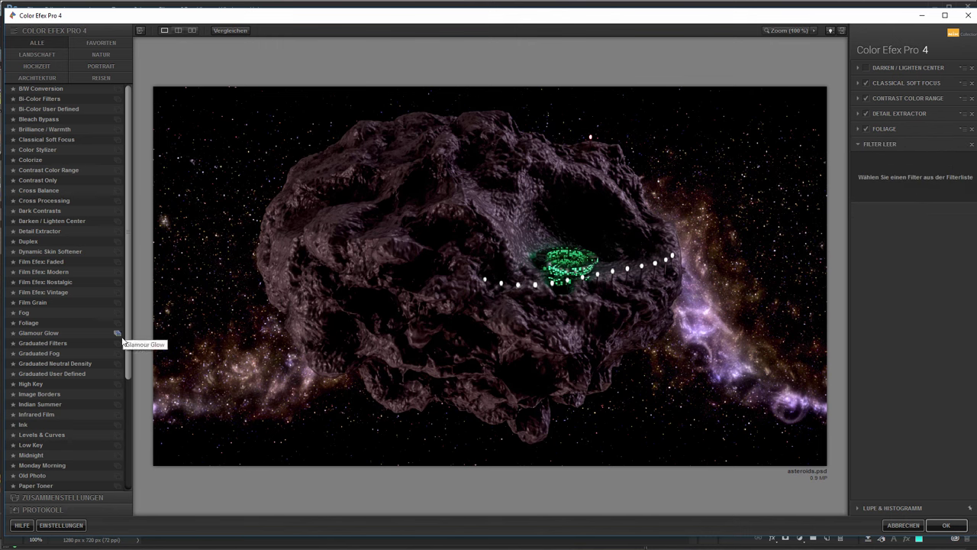
Step: Try Glamour Glow, then swap in Graduated Neutral Density and compare it on and off
{"action": "left_click", "coordinate": [64, 333]}
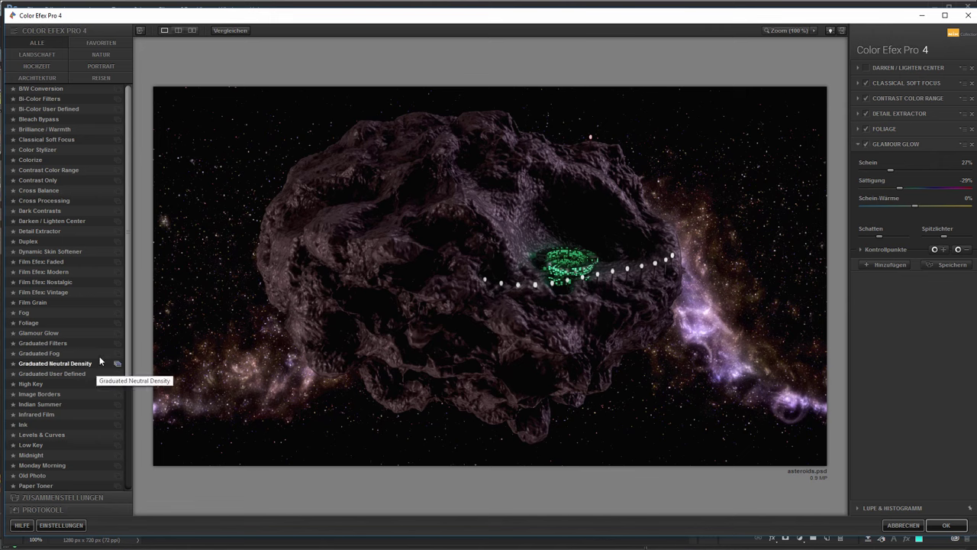
{"action": "scroll", "coordinate": [129, 299], "scroll_direction": "down", "scroll_amount": 5}
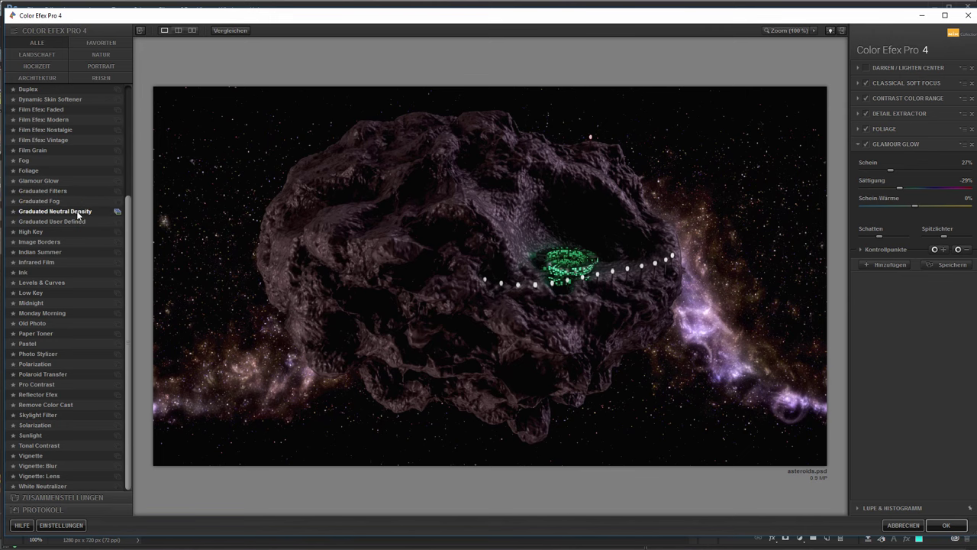
{"action": "left_click", "coordinate": [78, 212]}
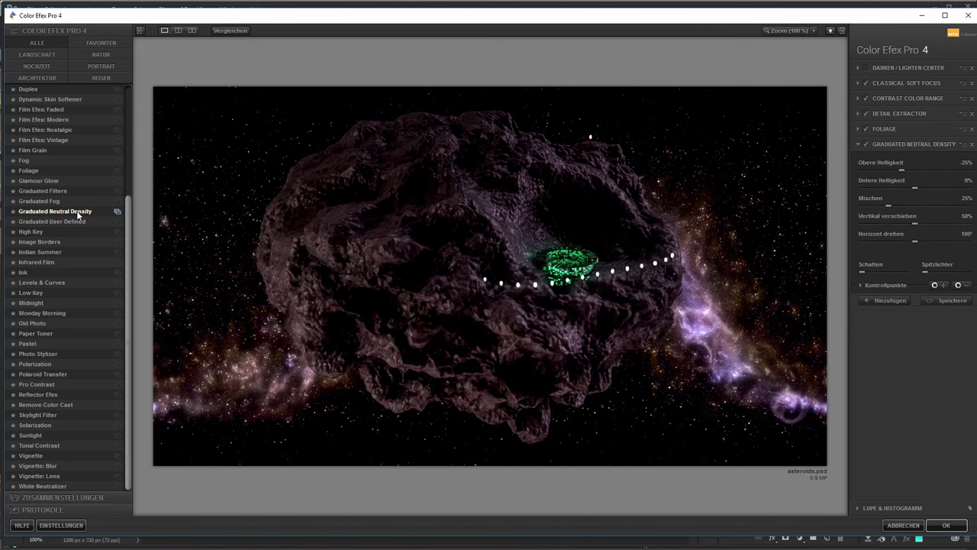
{"action": "left_click", "coordinate": [866, 145]}
{"action": "left_click", "coordinate": [866, 145]}
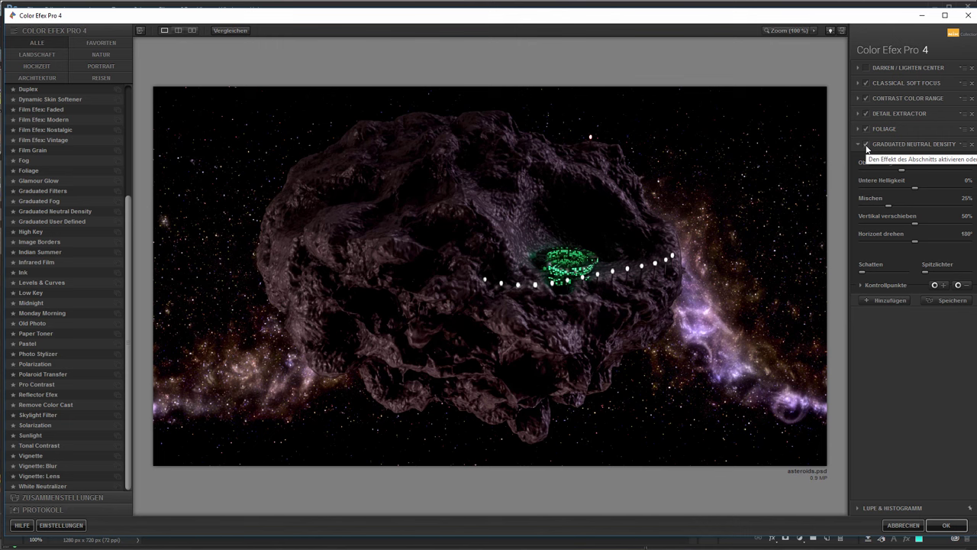
{"action": "left_click", "coordinate": [866, 145]}
{"action": "left_click", "coordinate": [866, 145]}
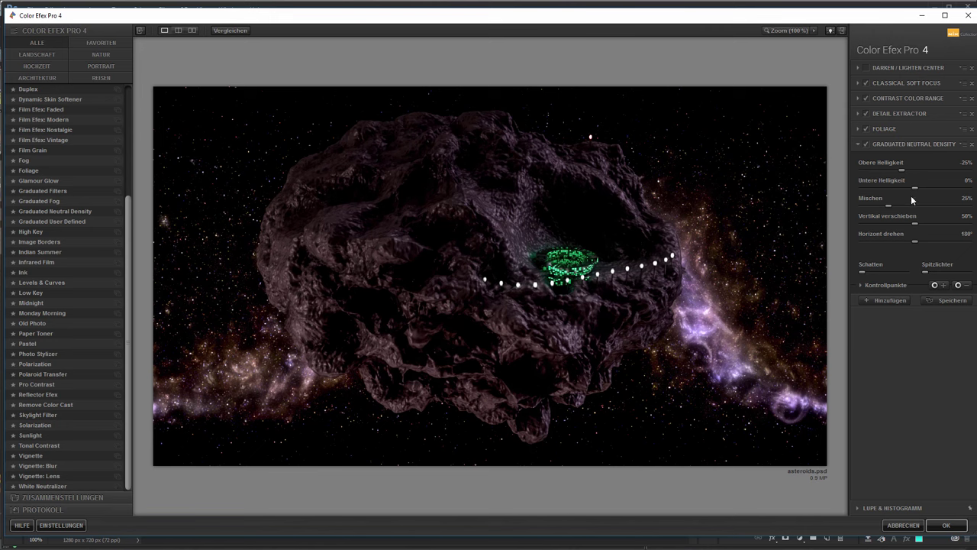
Step: Set Graduated Neutral Density's Obere Helligkeit to -15 and add another empty slot
{"action": "left_click", "coordinate": [964, 163]}
{"action": "type", "text": "-15"}
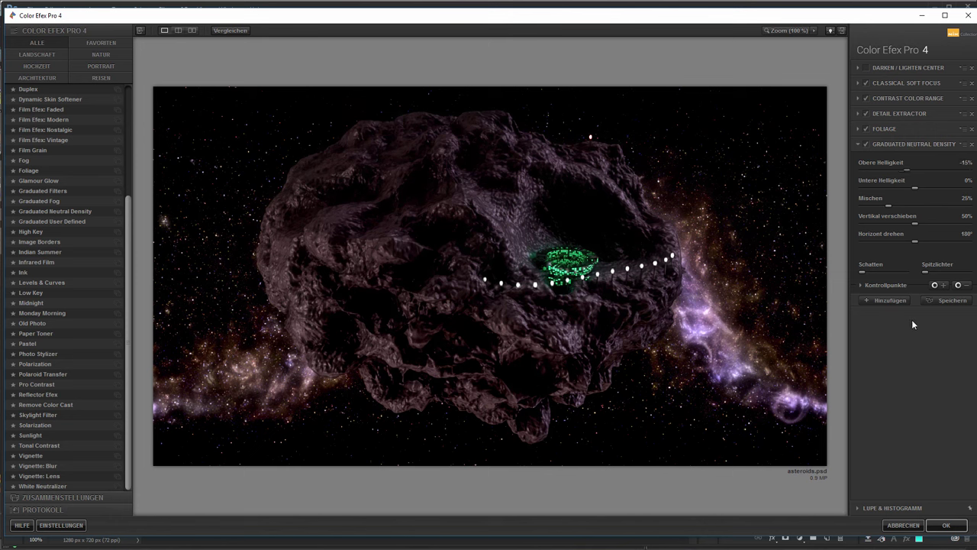
{"action": "left_click", "coordinate": [888, 302]}
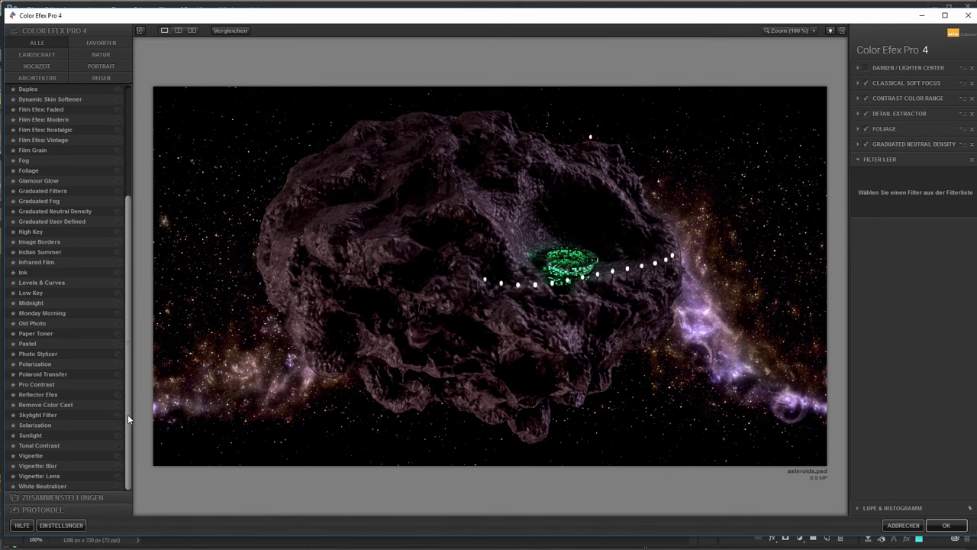
Step: Apply the Color Efex filters and toggle Layer 2's visibility to compare against the unfiltered image
{"action": "left_click", "coordinate": [947, 525]}
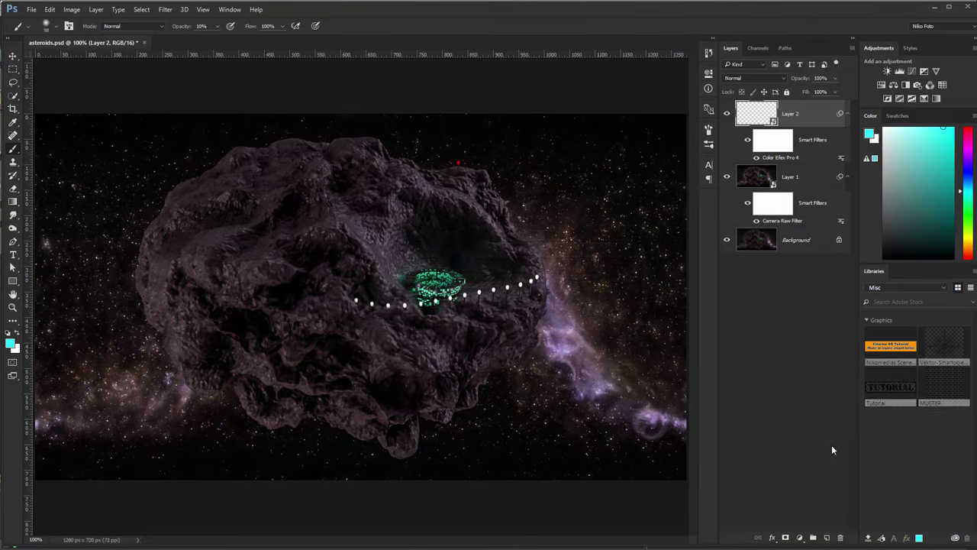
{"action": "left_click", "coordinate": [726, 114]}
{"action": "left_click", "coordinate": [725, 113]}
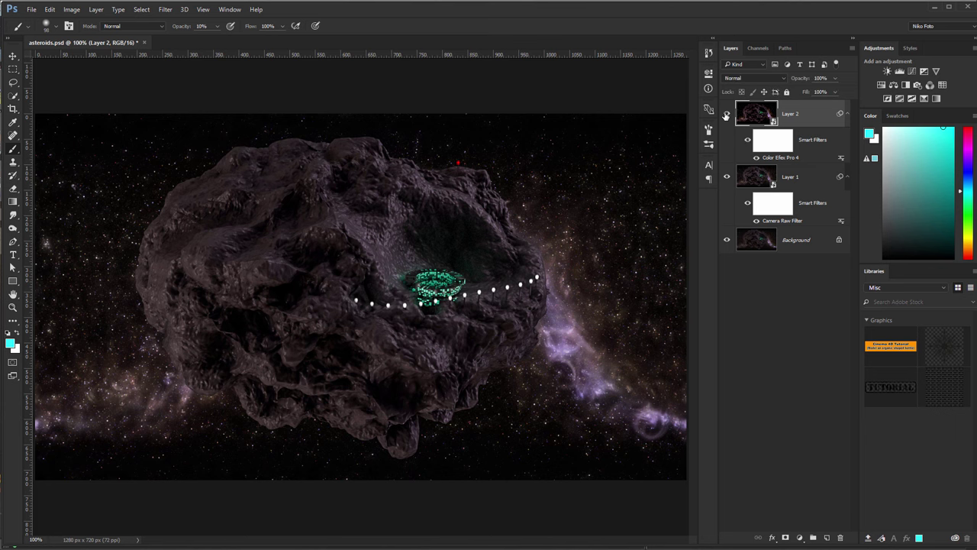
{"action": "left_click", "coordinate": [726, 114]}
{"action": "left_click", "coordinate": [726, 114]}
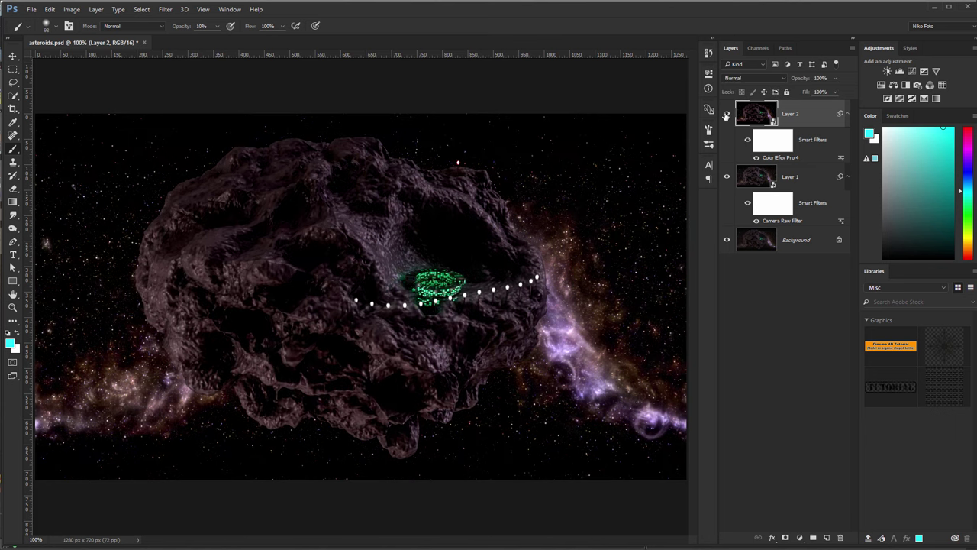
{"action": "left_click", "coordinate": [726, 114]}
{"action": "left_click", "coordinate": [726, 114]}
{"action": "left_click", "coordinate": [726, 113]}
{"action": "left_click", "coordinate": [726, 114]}
{"action": "left_click", "coordinate": [726, 113]}
{"action": "left_click", "coordinate": [727, 113]}
{"action": "left_click", "coordinate": [728, 115]}
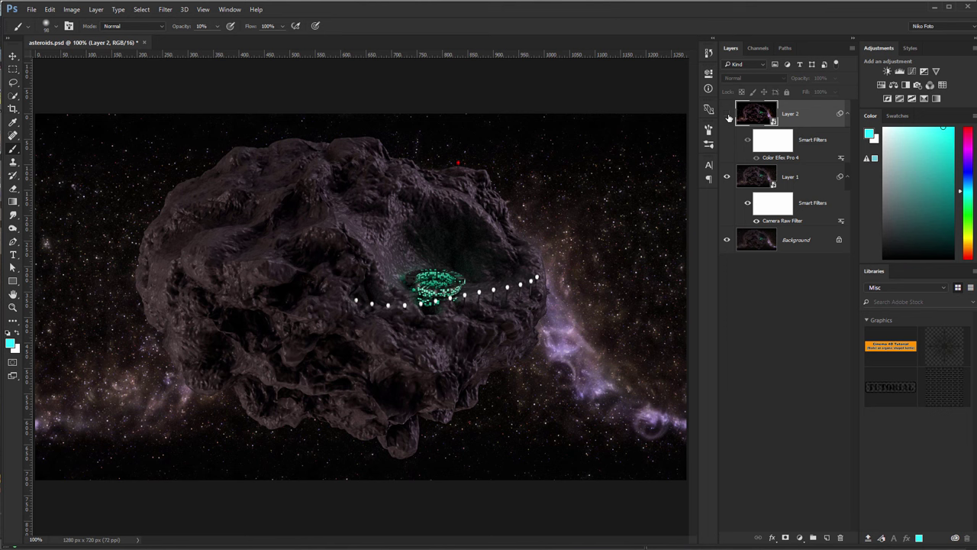
{"action": "left_click", "coordinate": [727, 115]}
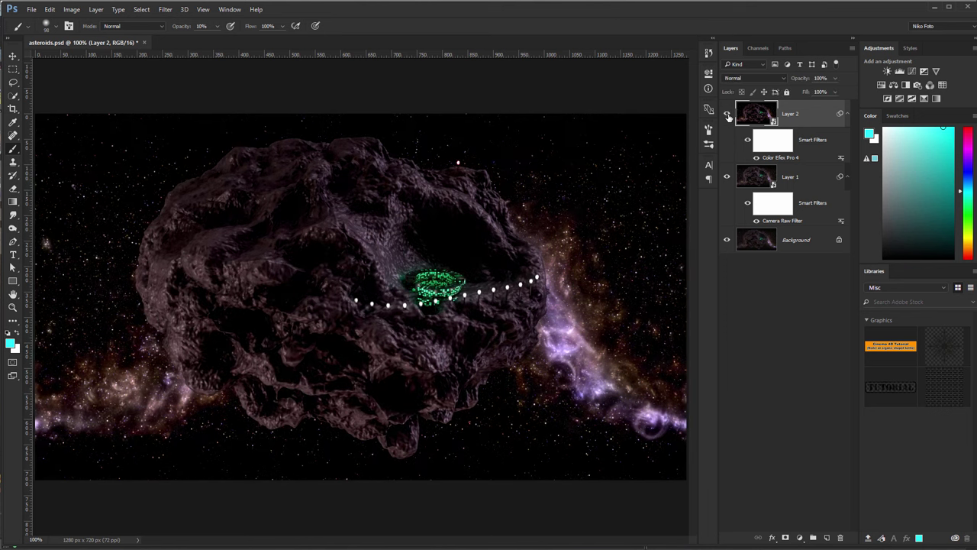
{"action": "left_click", "coordinate": [727, 114]}
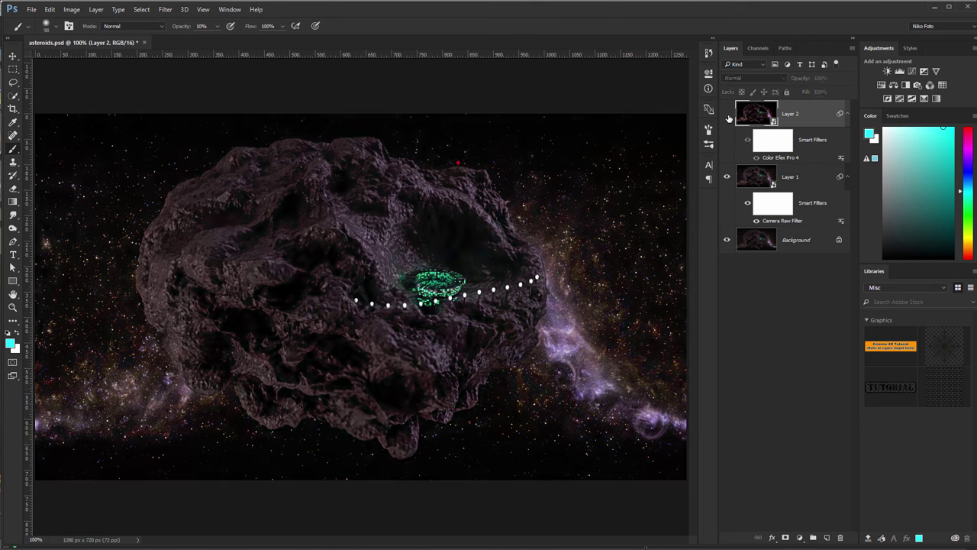
{"action": "left_click", "coordinate": [728, 115]}
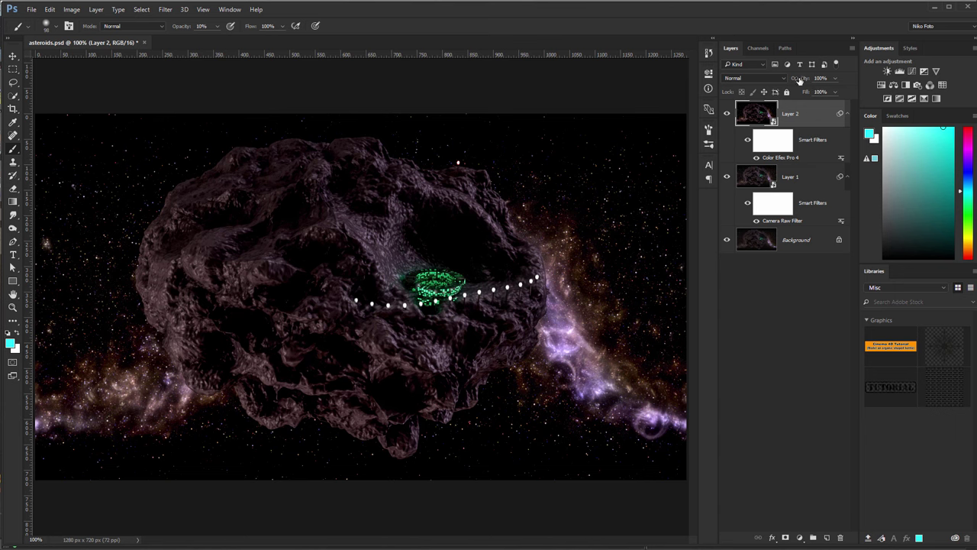
Step: Set Layer 2's opacity to 50%, check the blend, and stamp visible layers into Layer 3
{"action": "left_click_drag", "start_coordinate": [799, 80], "coordinate": [769, 81]}
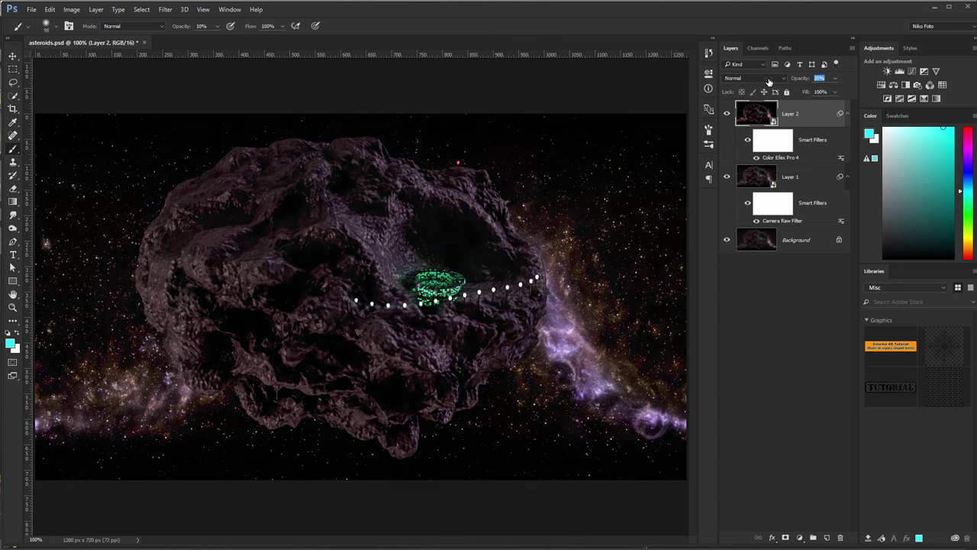
{"action": "type", "text": "50"}
{"action": "left_click", "coordinate": [727, 114]}
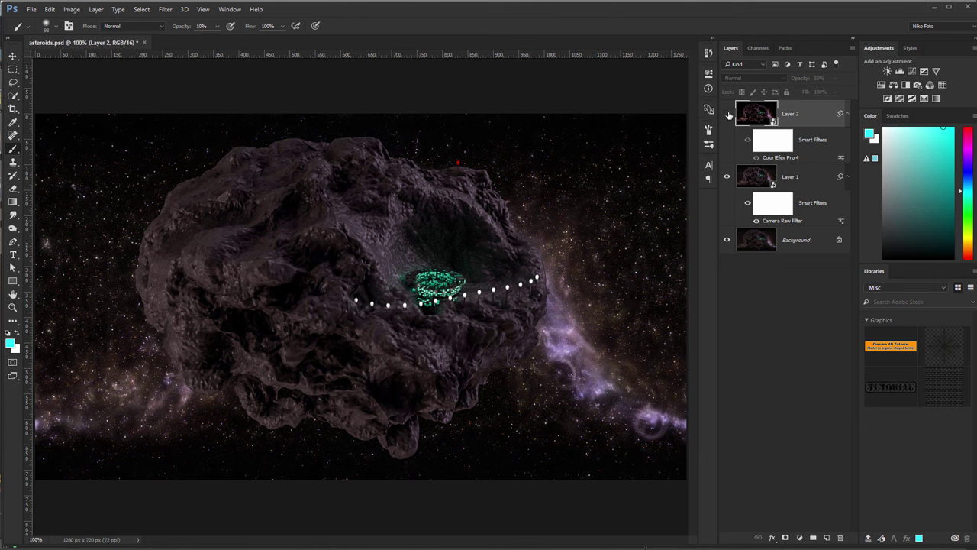
{"action": "left_click", "coordinate": [727, 113]}
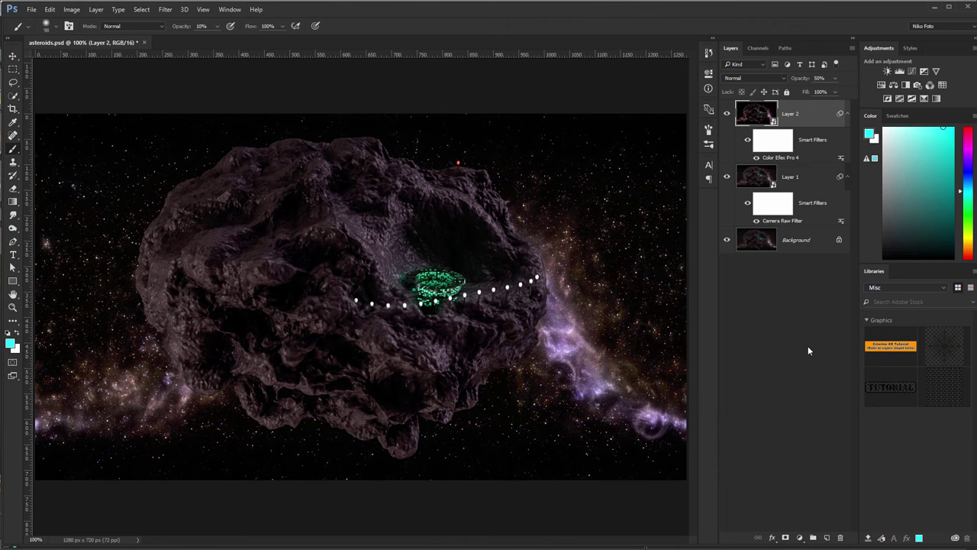
{"action": "key", "text": "ctrl+shift+alt+e"}
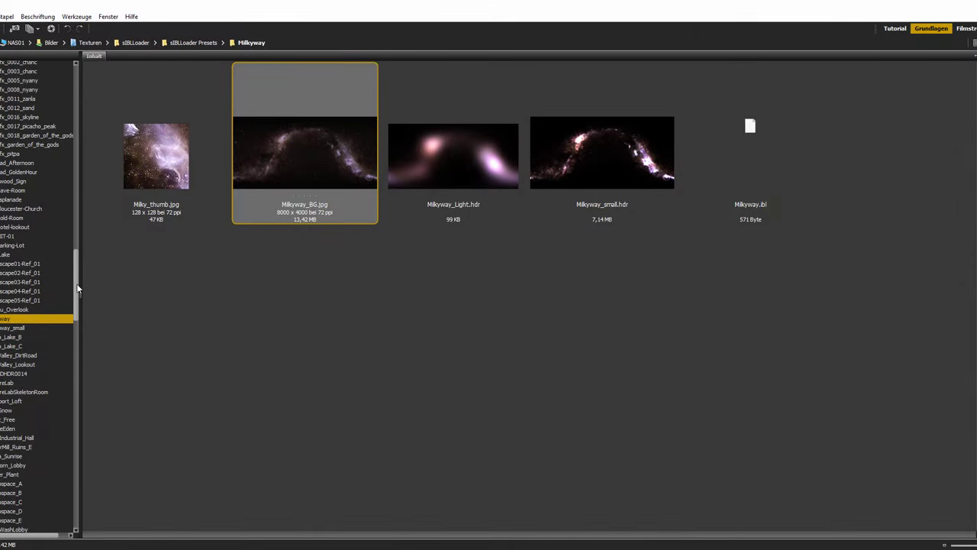
Step: Drag the red Optical-3b-psdbox.jpg from Bridge's Lights-Flares folder into asteroids.psd
{"action": "left_click_drag", "start_coordinate": [76, 289], "coordinate": [83, 120]}
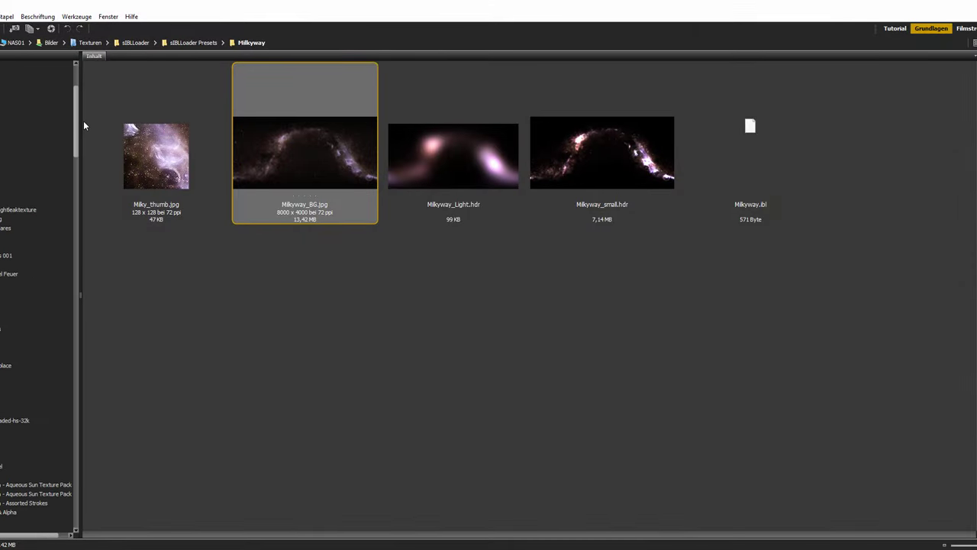
{"action": "left_click", "coordinate": [5, 228]}
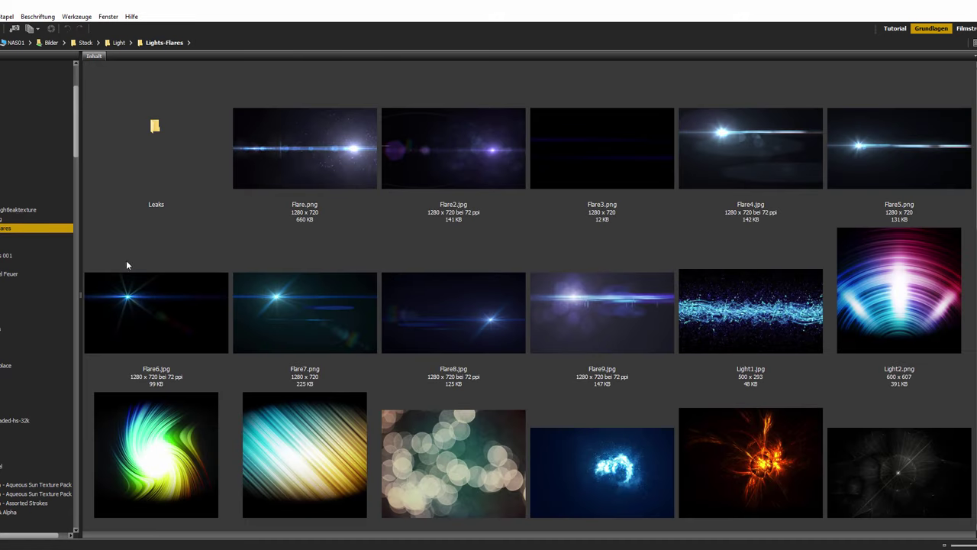
{"action": "left_click_drag", "start_coordinate": [975, 122], "coordinate": [975, 306]}
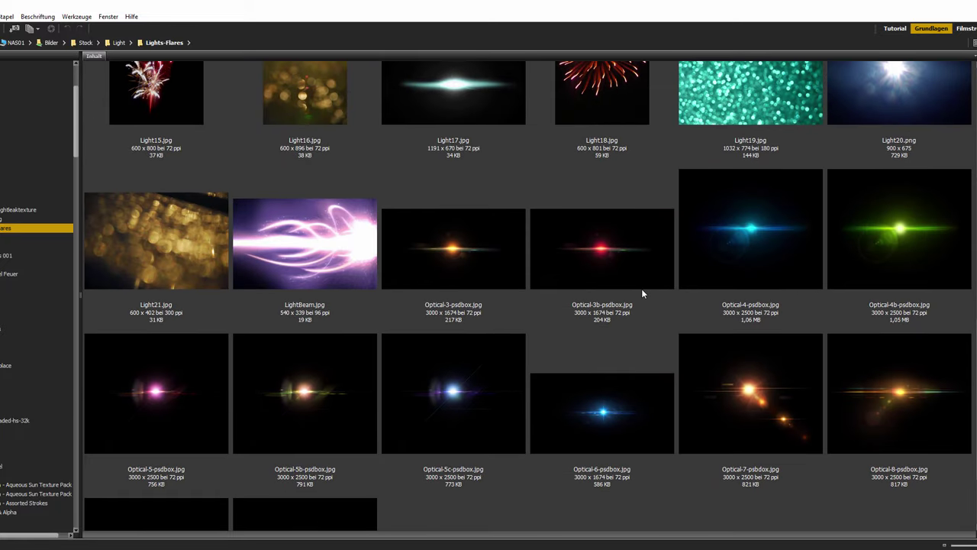
{"action": "left_click", "coordinate": [625, 258]}
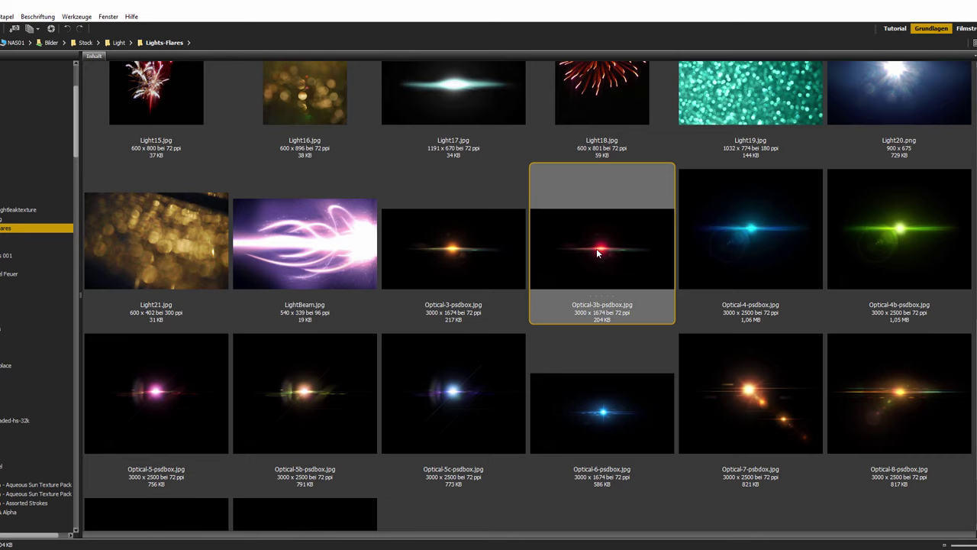
{"action": "mouse_move", "coordinate": [600, 244]}
{"action": "left_mouse_down"}
{"action": "mouse_move", "coordinate": [609, 238]}
{"action": "mouse_move", "coordinate": [546, 215]}
{"action": "mouse_move", "coordinate": [461, 165]}
{"action": "mouse_move", "coordinate": [460, 181]}
{"action": "left_mouse_up"}
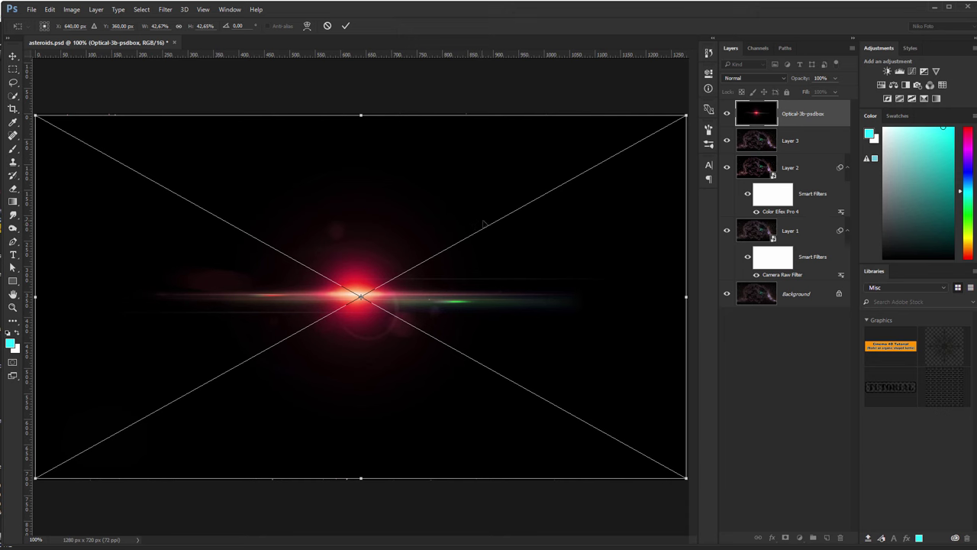
Step: Shrink the placed flare over the asteroid, blend it in Screen mode, and commit it
{"action": "left_click_drag", "start_coordinate": [685, 115], "coordinate": [308, 327]}
{"action": "left_click_drag", "start_coordinate": [204, 339], "coordinate": [494, 140]}
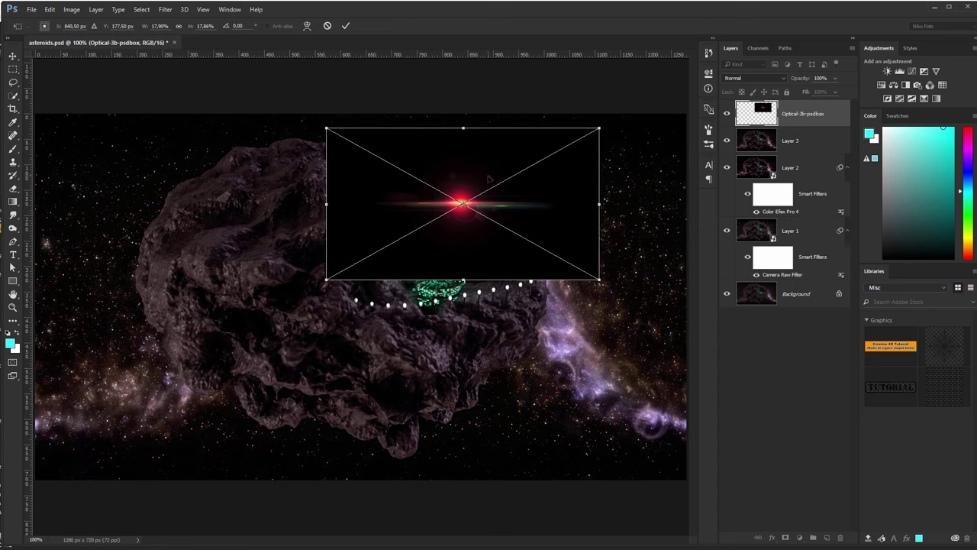
{"action": "left_click", "coordinate": [753, 77]}
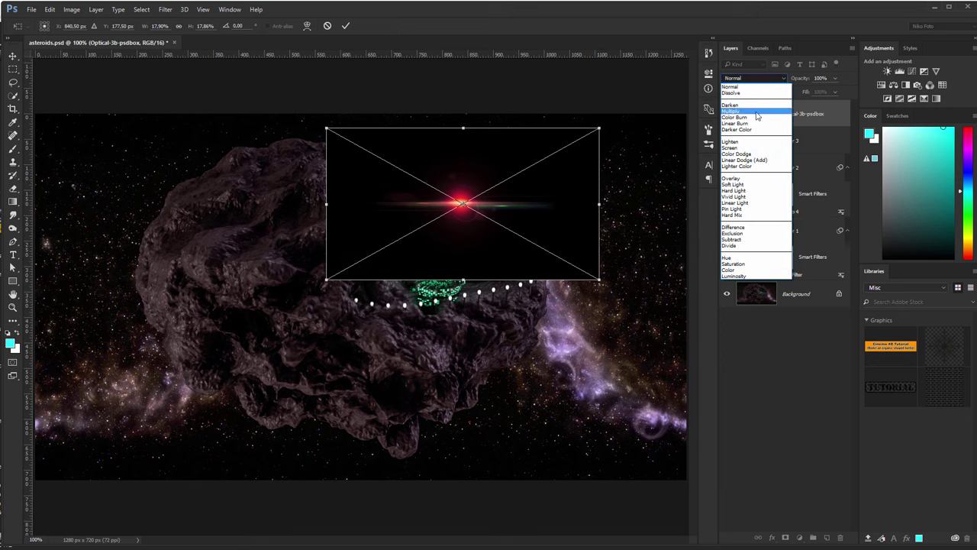
{"action": "left_click", "coordinate": [754, 148]}
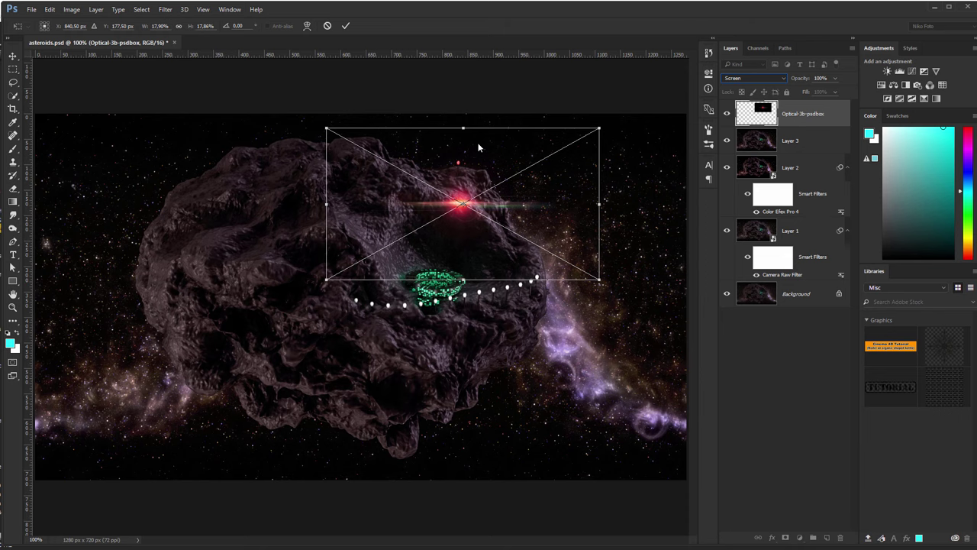
{"action": "key", "text": "alt+space"}
{"action": "key", "text": "Escape"}
{"action": "key", "text": "b"}
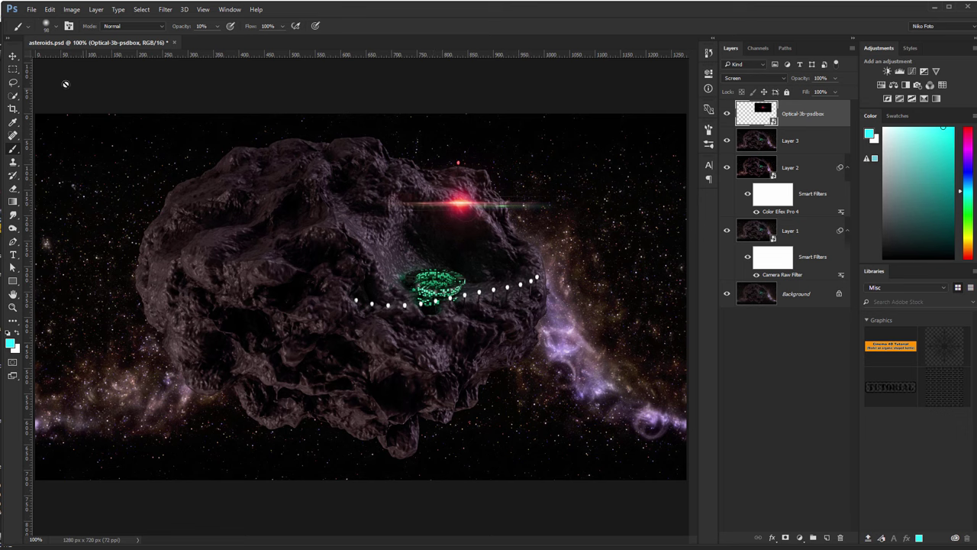
Step: Move the flare higher and transform it into a wide, flattened streak
{"action": "left_click", "coordinate": [13, 56]}
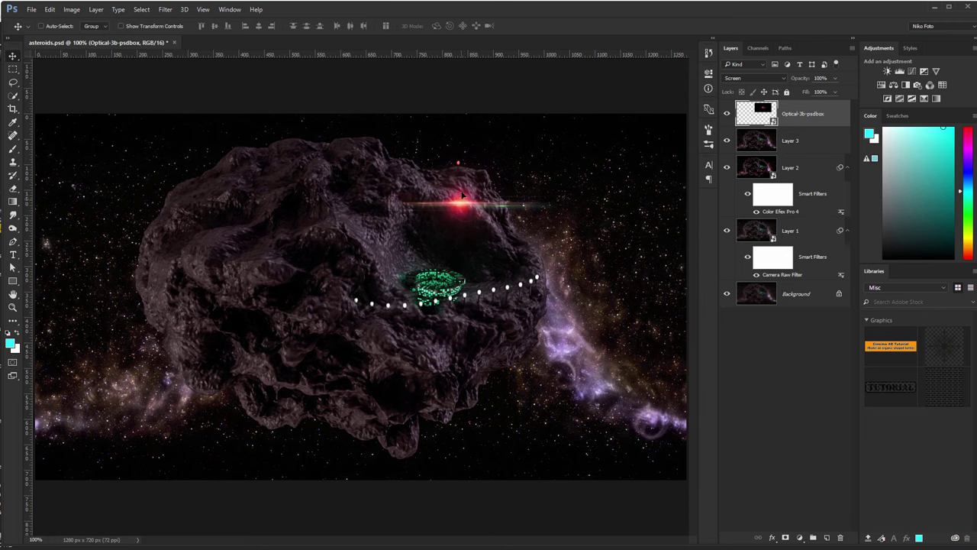
{"action": "left_click_drag", "start_coordinate": [462, 204], "coordinate": [458, 162]}
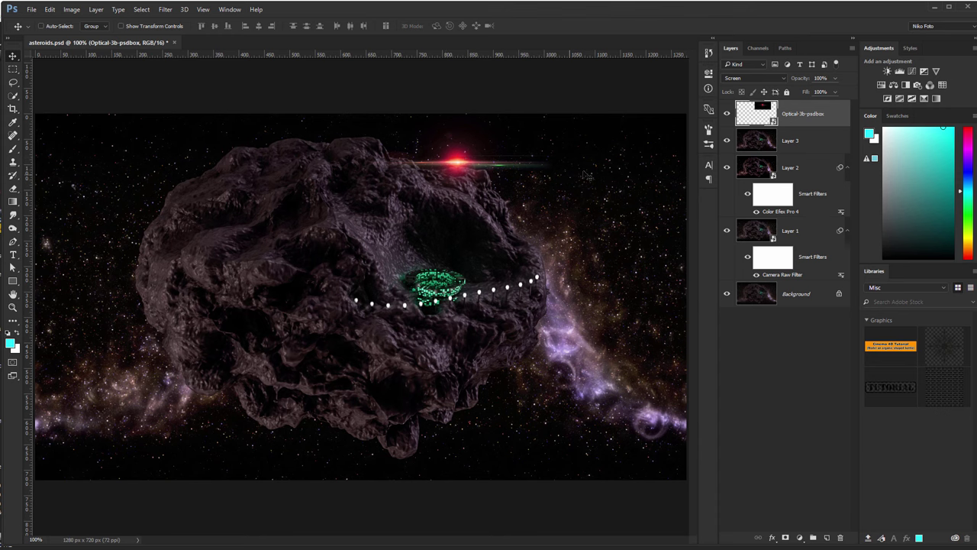
{"action": "key", "text": "ctrl+t"}
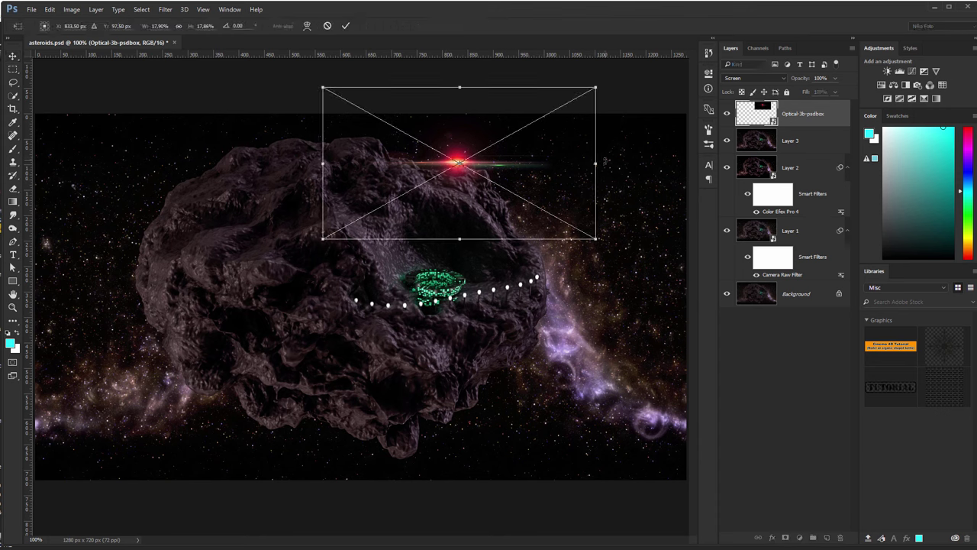
{"action": "left_click_drag", "start_coordinate": [596, 164], "coordinate": [764, 143], "text": "alt"}
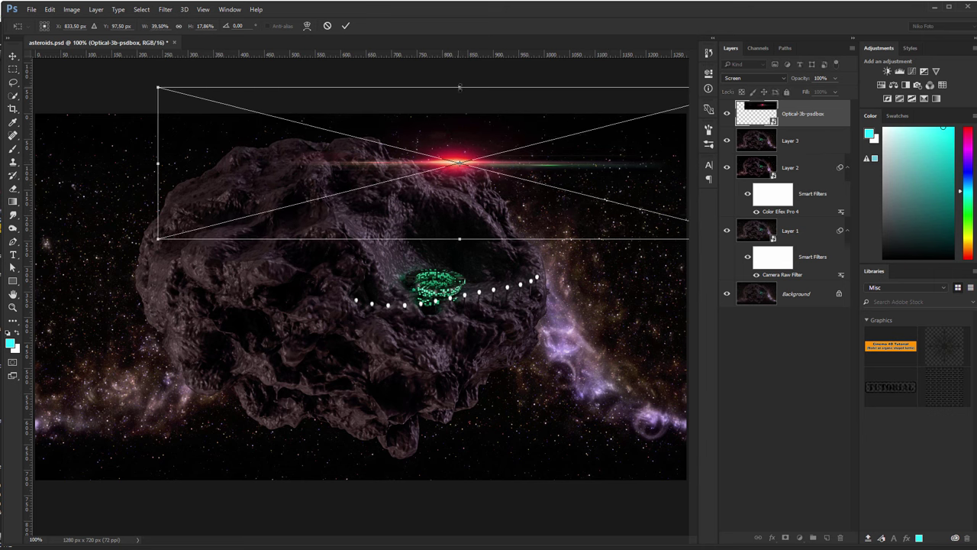
{"action": "left_click_drag", "start_coordinate": [459, 87], "coordinate": [460, 100], "text": "alt"}
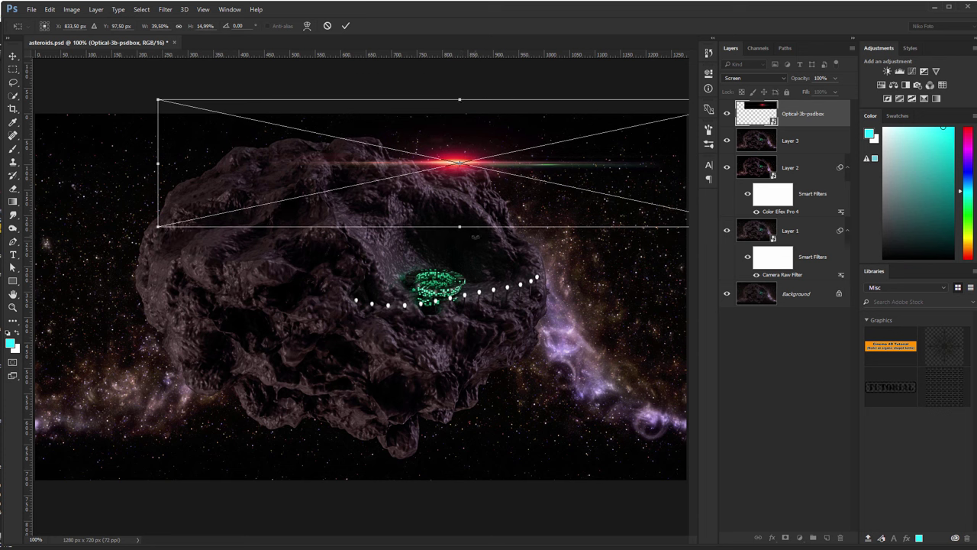
{"action": "key", "text": "Return"}
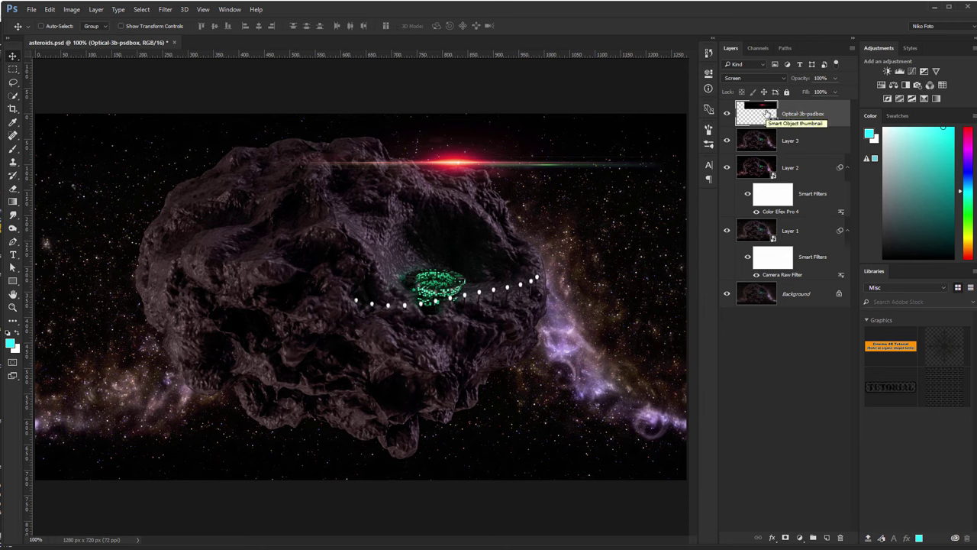
Step: Duplicate the flare layer and rotate the copy to about -39.5 degrees
{"action": "key", "text": "ctrl"}
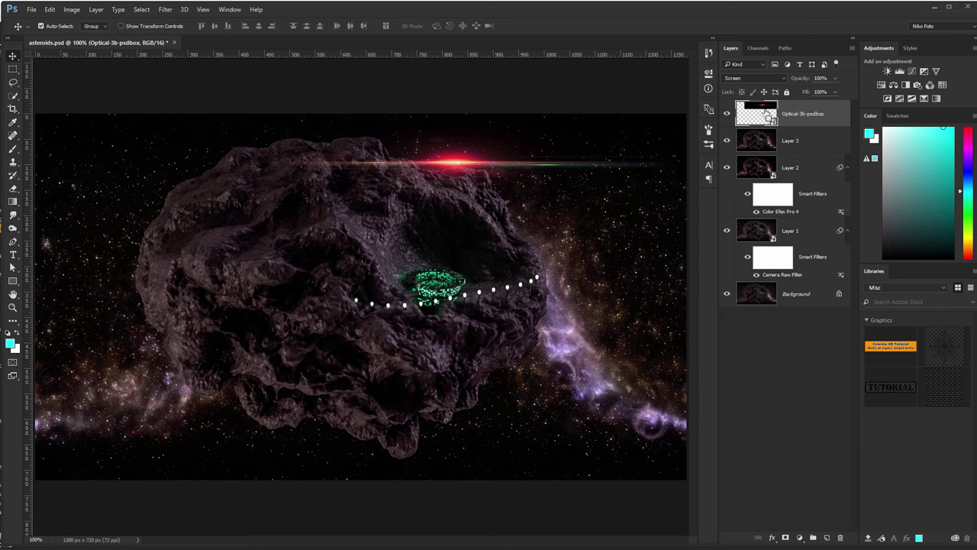
{"action": "key", "text": "ctrl+j"}
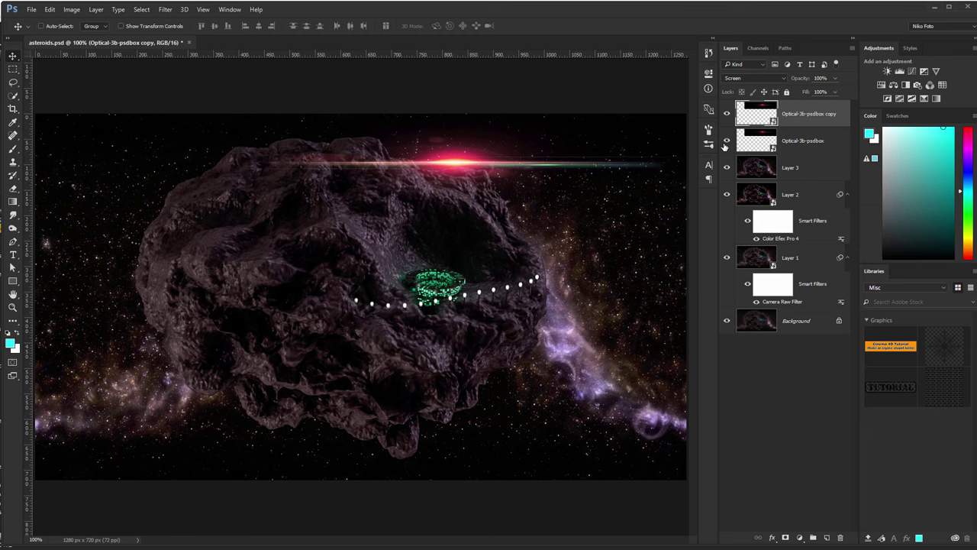
{"action": "key", "text": "r"}
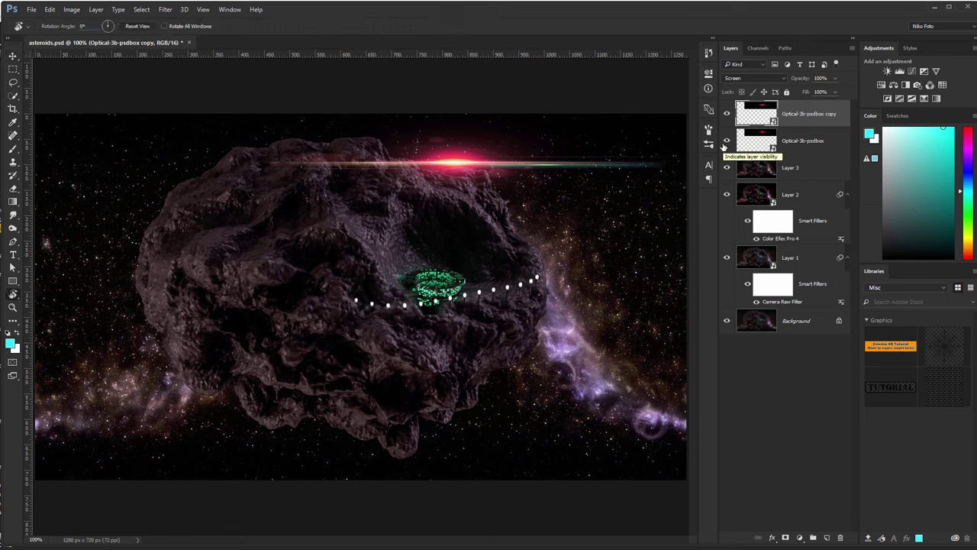
{"action": "key", "text": "ctrl+z"}
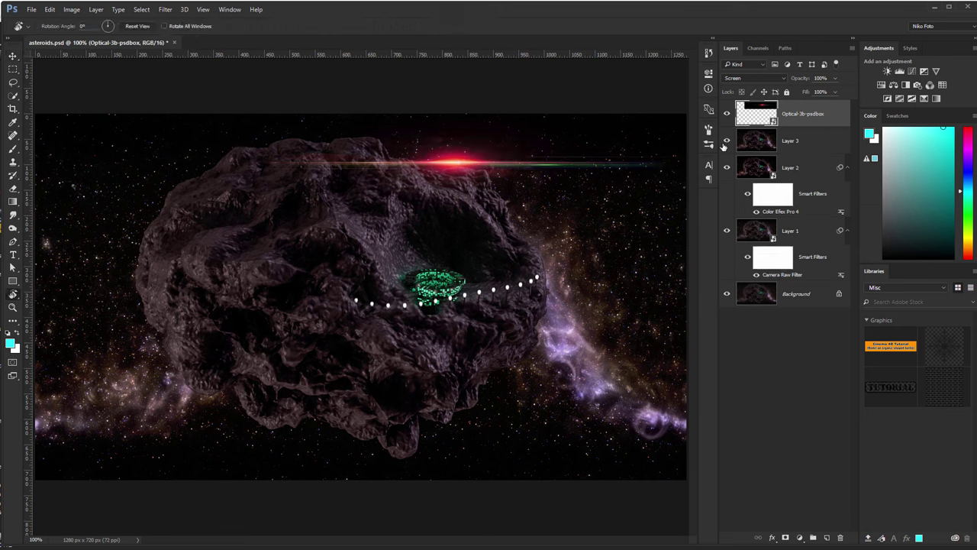
{"action": "key", "text": "ctrl+j"}
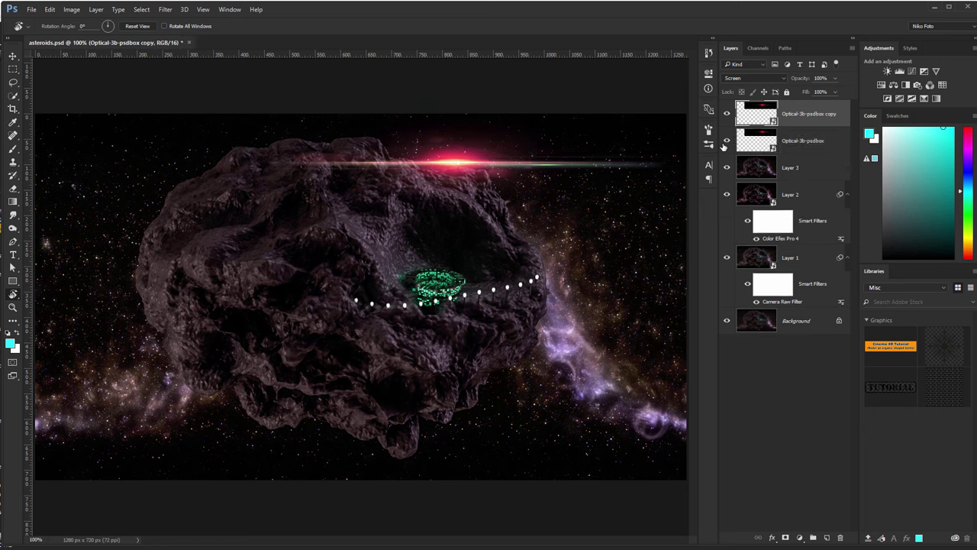
{"action": "key", "text": "ctrl+t"}
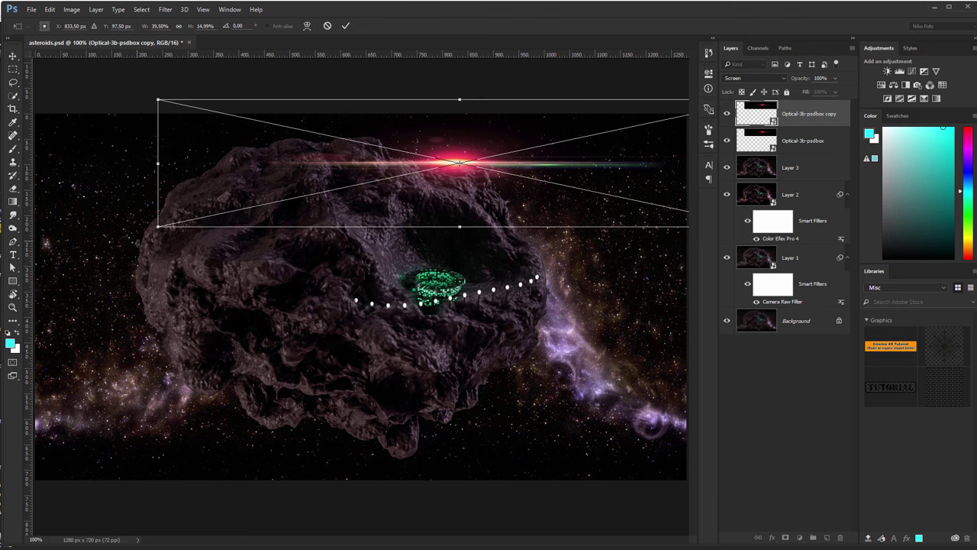
{"action": "left_click_drag", "start_coordinate": [158, 227], "coordinate": [269, 404]}
{"action": "key", "text": "r"}
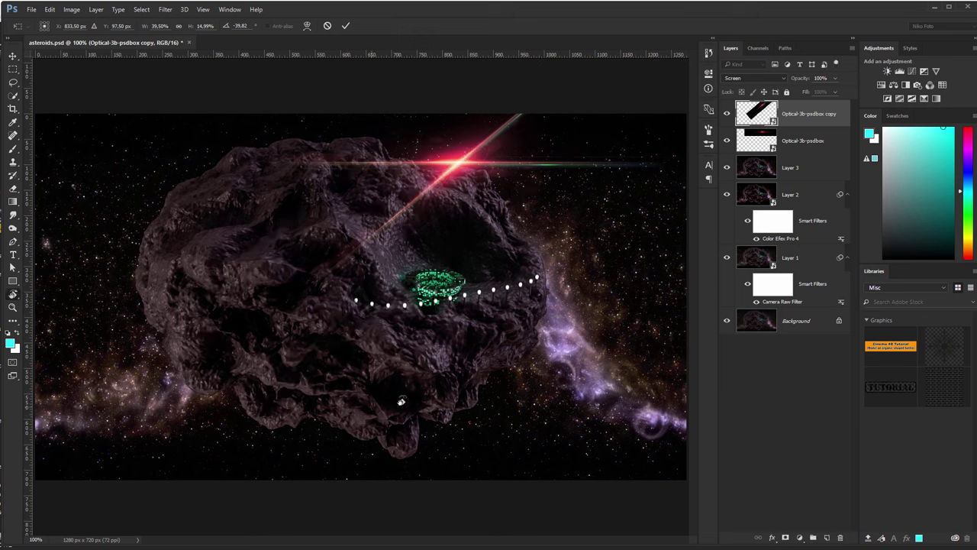
Step: Set both flare layers to 57% opacity and stamp all visible layers into Layer 4
{"action": "left_click", "coordinate": [817, 142], "text": "shift"}
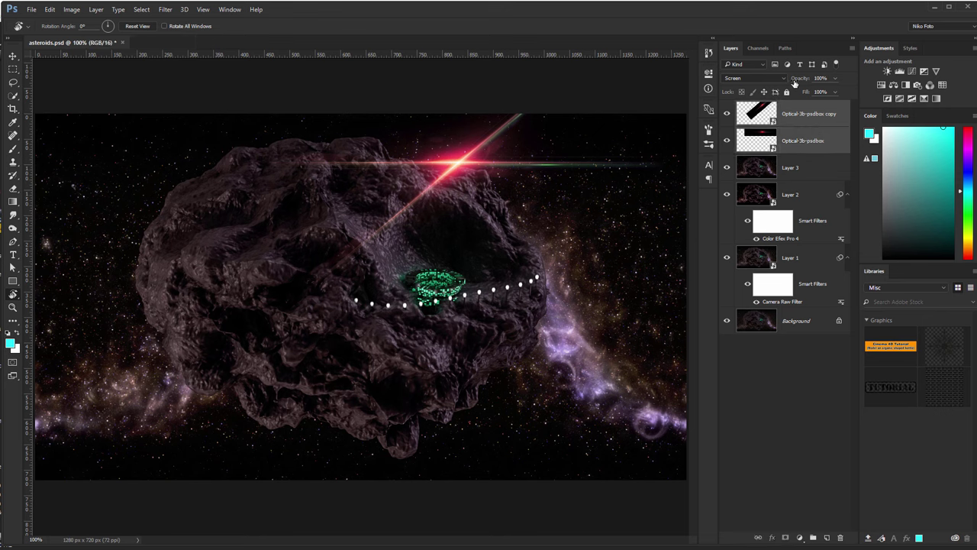
{"action": "left_click_drag", "start_coordinate": [797, 82], "coordinate": [778, 87]}
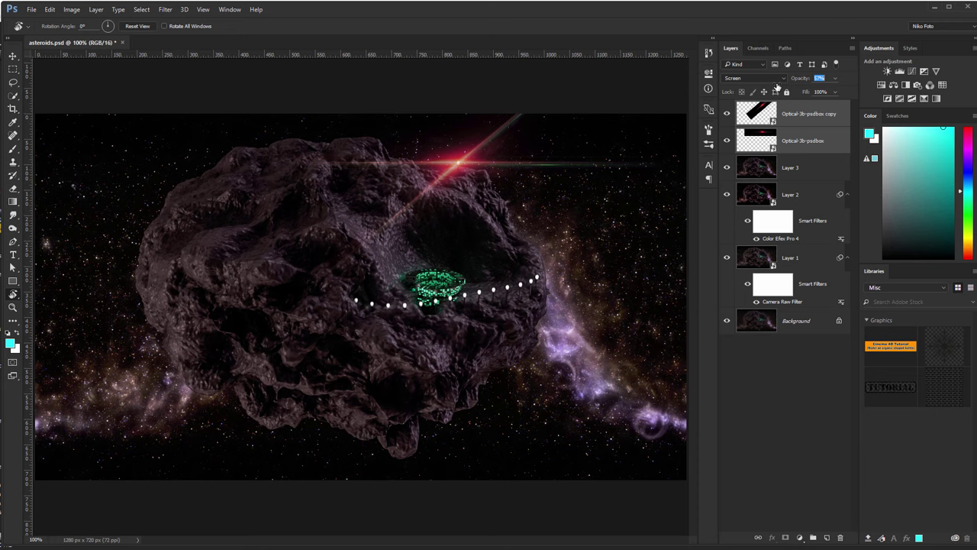
{"action": "left_click_drag", "start_coordinate": [777, 86], "coordinate": [777, 86]}
{"action": "left_click", "coordinate": [806, 118]}
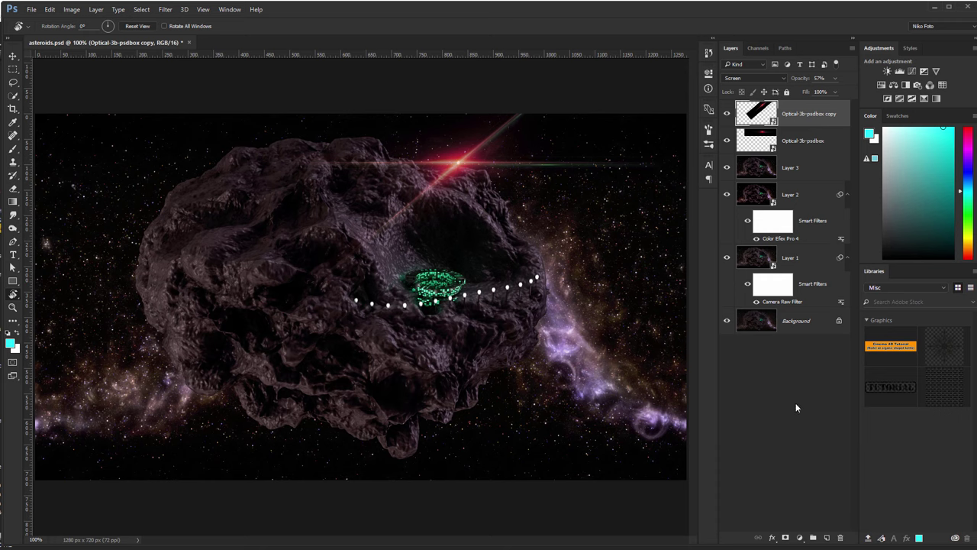
{"action": "key", "text": "ctrl+alt+shift+e"}
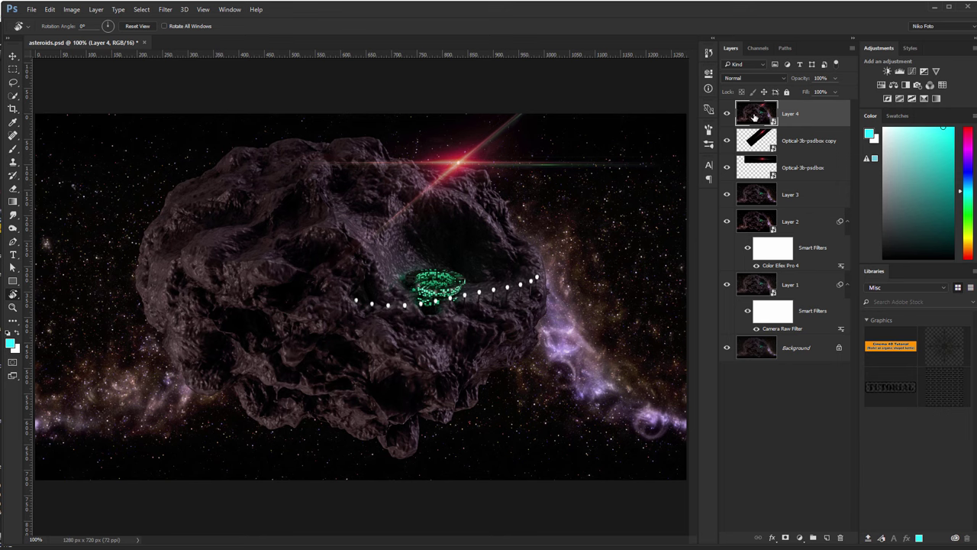
Step: In the Camera Raw Filter for Layer 4, set Exposure +0,35 and Contrast +23, then apply
{"action": "key", "text": "ctrl+shift+a"}
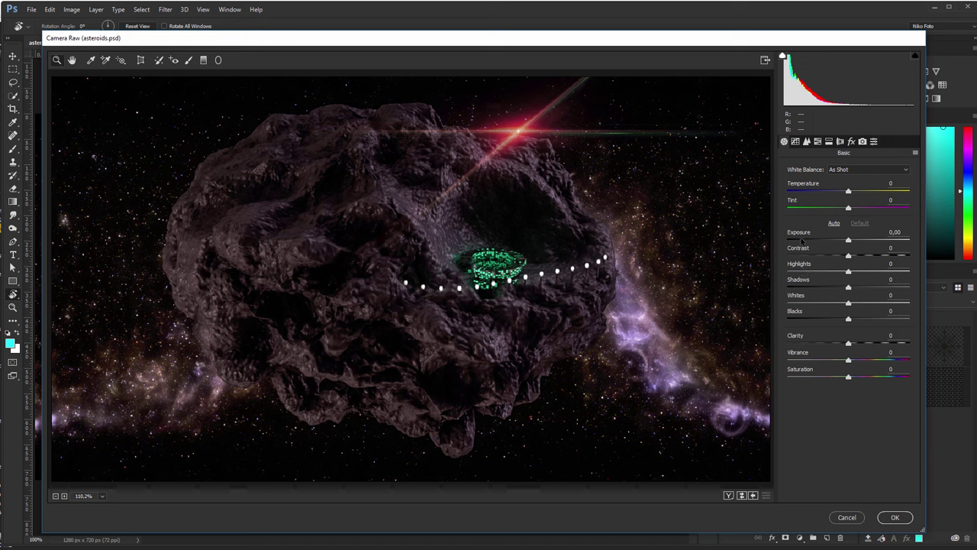
{"action": "left_click_drag", "start_coordinate": [800, 235], "coordinate": [803, 235]}
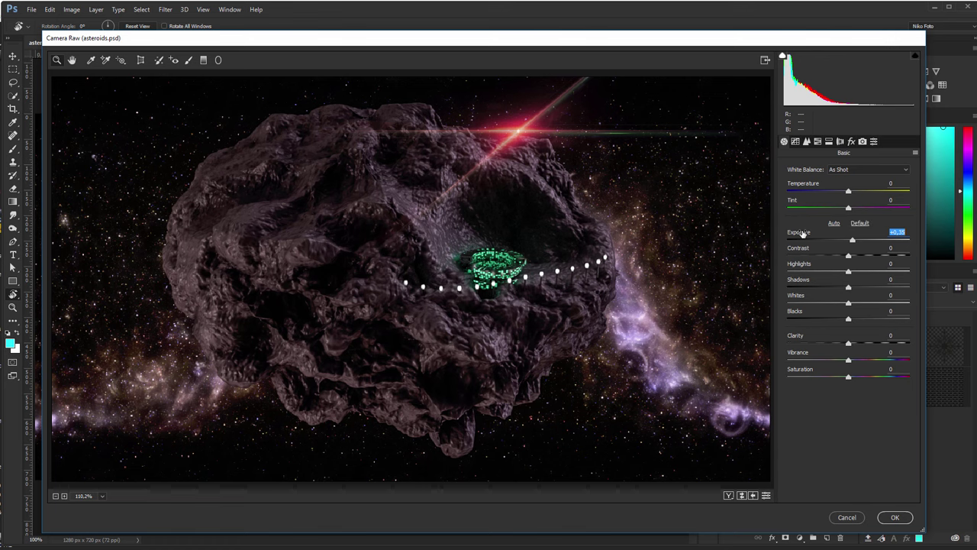
{"action": "right_click", "coordinate": [685, 211]}
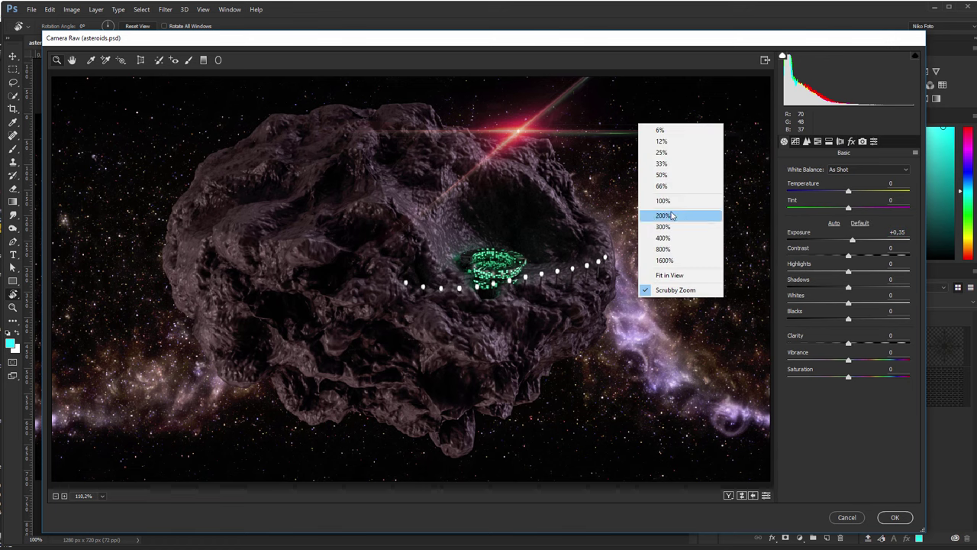
{"action": "left_click", "coordinate": [687, 204]}
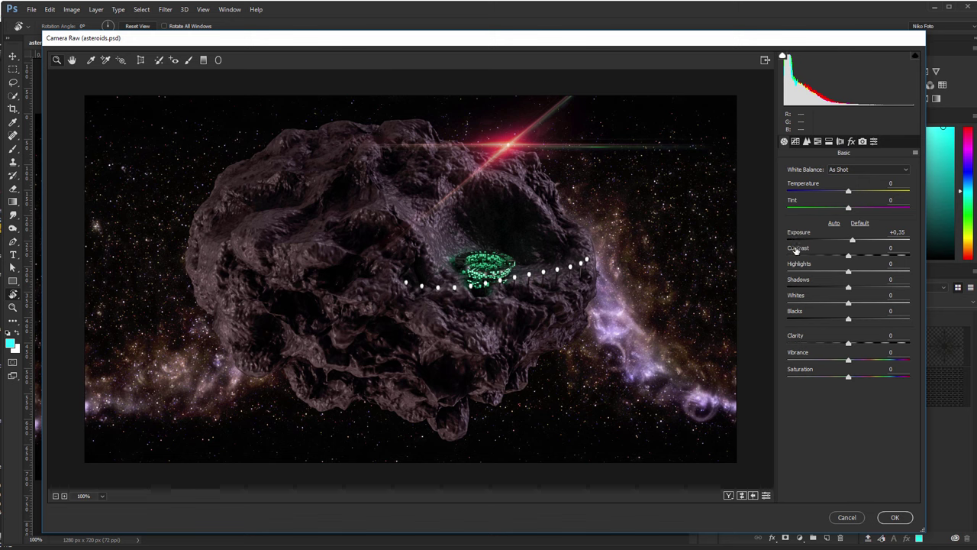
{"action": "mouse_move", "coordinate": [796, 250]}
{"action": "left_mouse_down"}
{"action": "mouse_move", "coordinate": [811, 250]}
{"action": "mouse_move", "coordinate": [799, 249]}
{"action": "left_mouse_up"}
{"action": "left_click", "coordinate": [895, 518]}
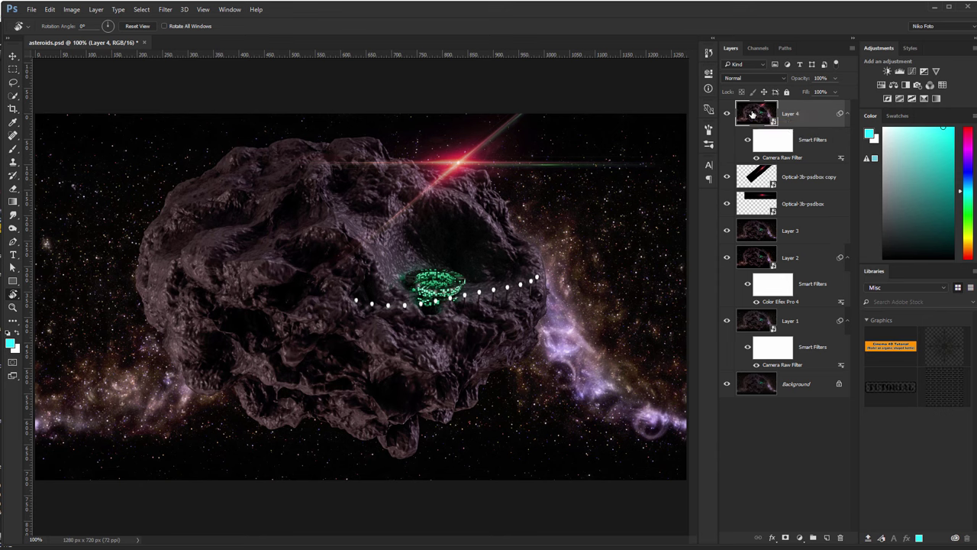
Step: Add a new empty Layer 5 and select the Brush tool
{"action": "key", "text": "ctrl+alt+shift+e"}
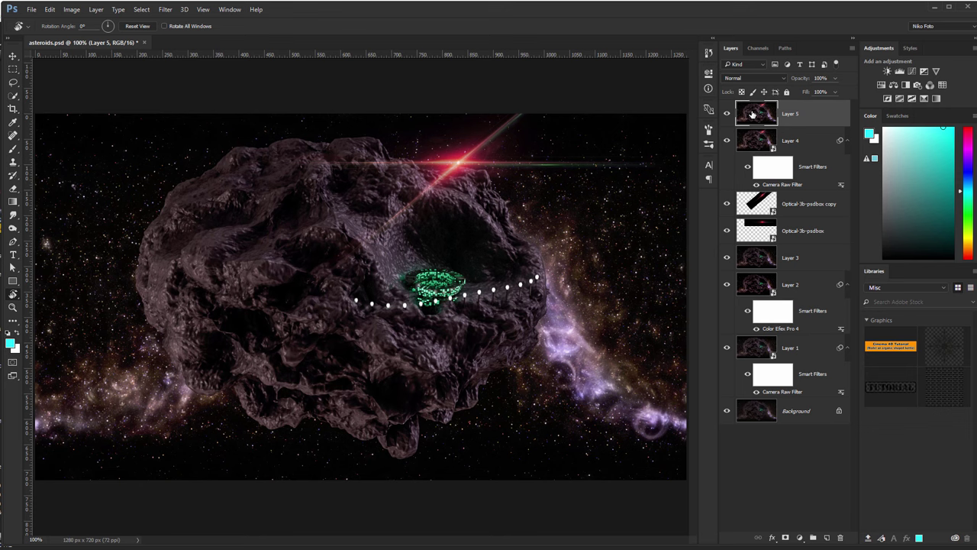
{"action": "key", "text": "ctrl+z"}
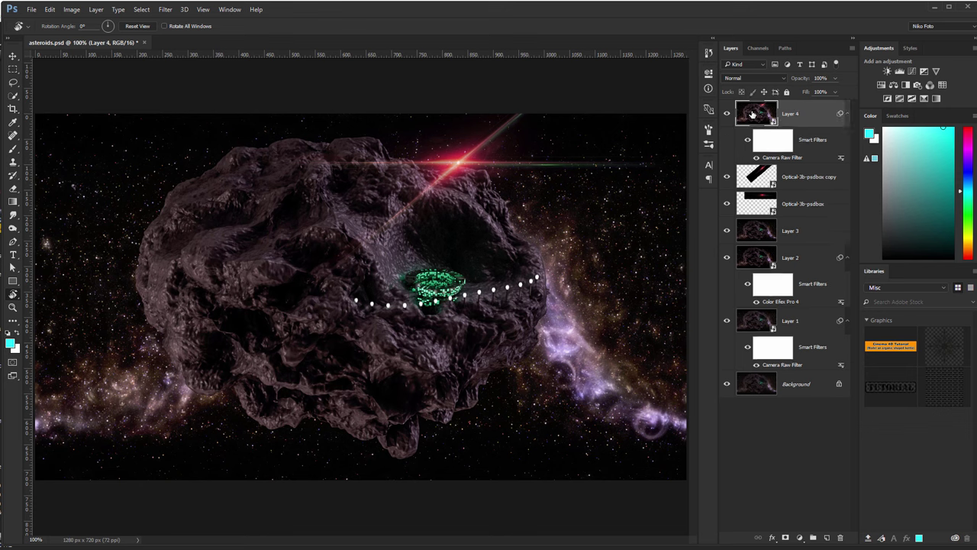
{"action": "left_click", "coordinate": [827, 538]}
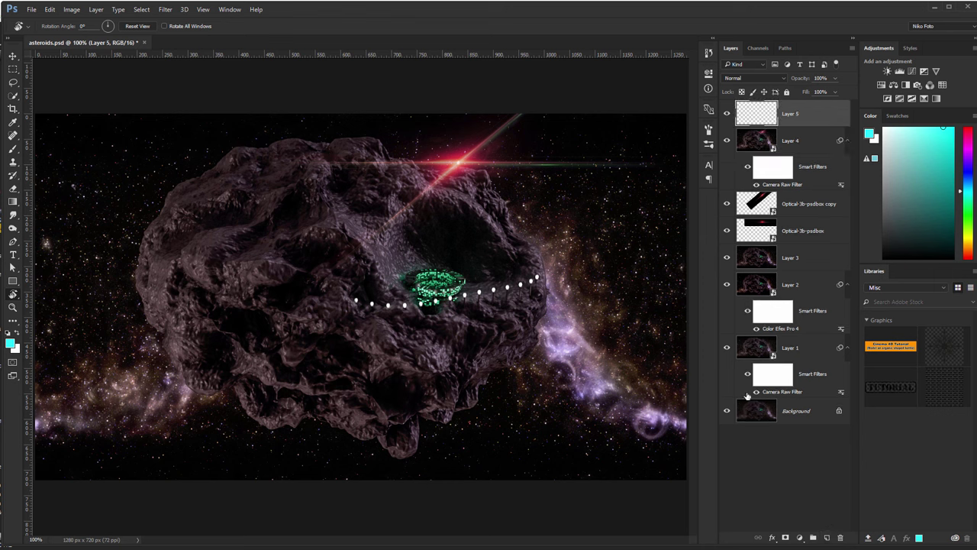
{"action": "left_click", "coordinate": [13, 149]}
{"action": "right_click_drag", "start_coordinate": [429, 273], "coordinate": [426, 271], "text": "alt"}
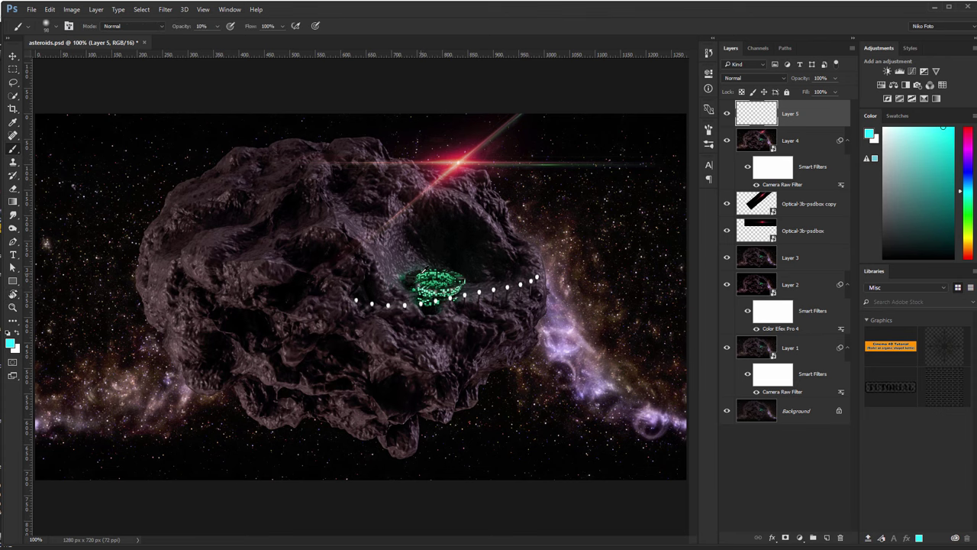
{"action": "scroll", "coordinate": [426, 273], "scroll_direction": "up", "scroll_amount": 5, "text": "alt"}
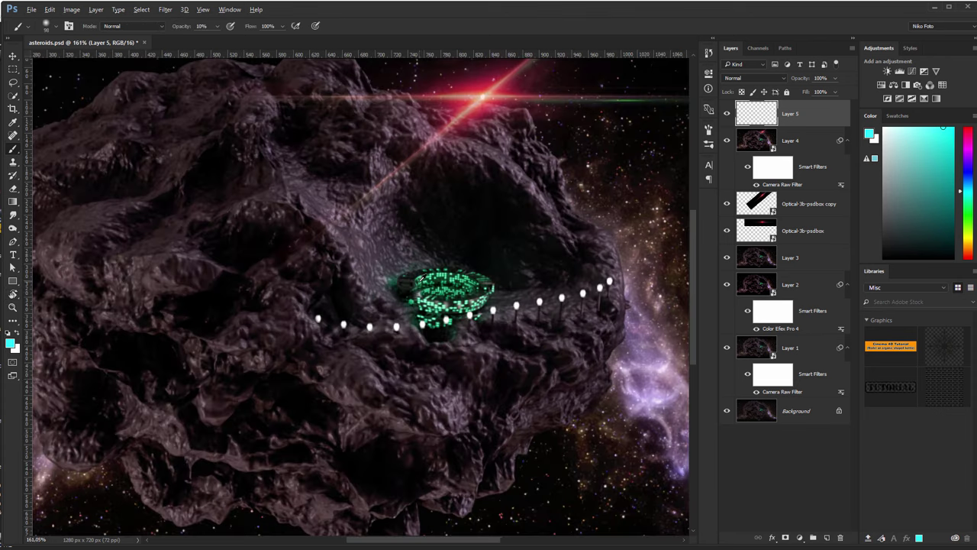
Step: Sample the ship's green, set Layer 5 to Color mode, and paint the crater with a size-52 brush
{"action": "left_click", "coordinate": [430, 299], "text": "alt"}
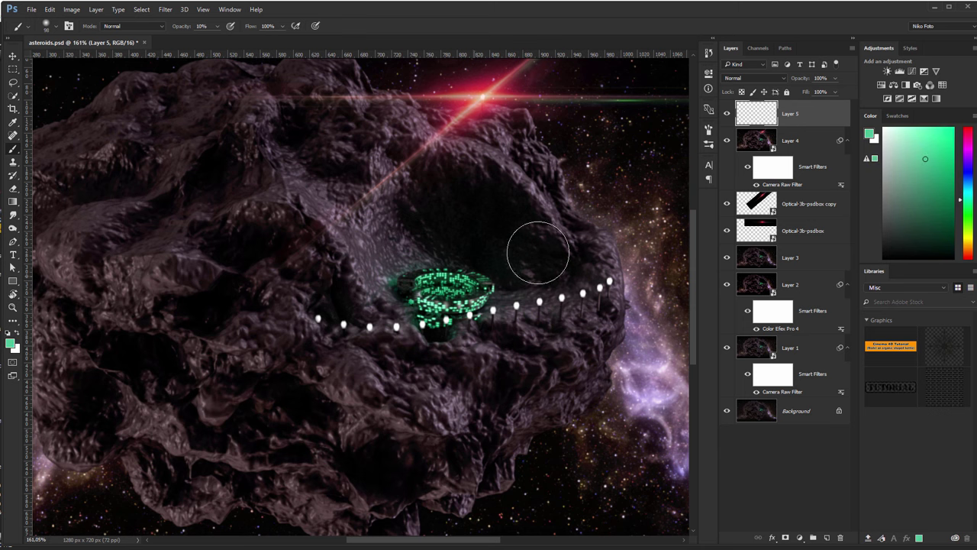
{"action": "left_click", "coordinate": [743, 79]}
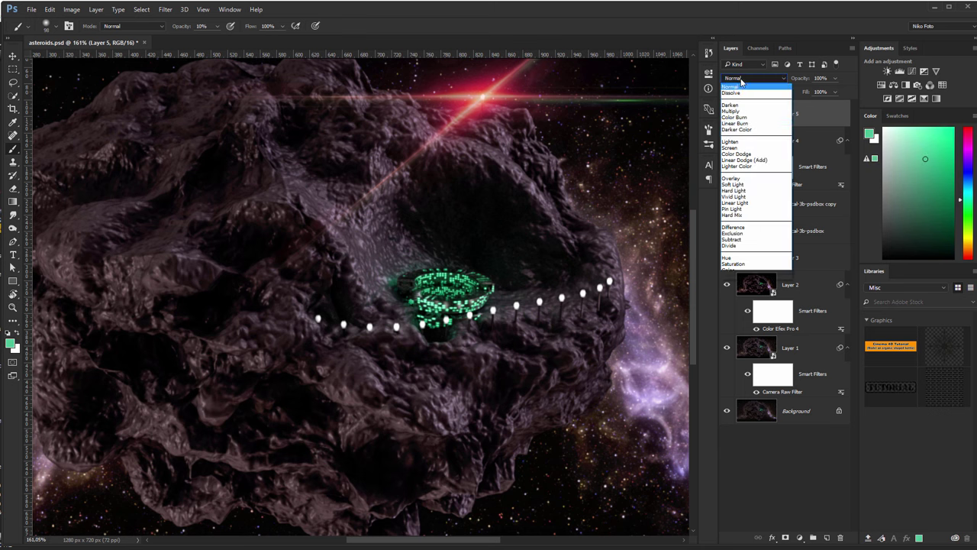
{"action": "left_click", "coordinate": [734, 270]}
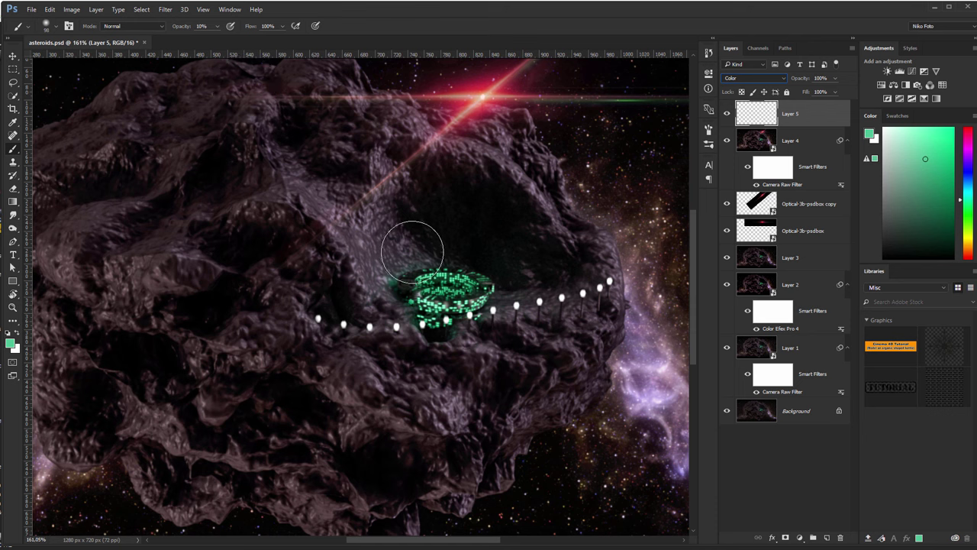
{"action": "right_click_drag", "start_coordinate": [422, 254], "coordinate": [419, 264], "text": "alt"}
{"action": "mouse_move", "coordinate": [419, 262]}
{"action": "left_mouse_down"}
{"action": "mouse_move", "coordinate": [397, 272]}
{"action": "mouse_move", "coordinate": [433, 249]}
{"action": "mouse_move", "coordinate": [395, 267]}
{"action": "mouse_move", "coordinate": [402, 279]}
{"action": "mouse_move", "coordinate": [391, 273]}
{"action": "mouse_move", "coordinate": [402, 244]}
{"action": "mouse_move", "coordinate": [393, 221]}
{"action": "mouse_move", "coordinate": [378, 248]}
{"action": "mouse_move", "coordinate": [383, 225]}
{"action": "left_mouse_up"}
{"action": "left_click", "coordinate": [726, 115]}
{"action": "left_click", "coordinate": [727, 115]}
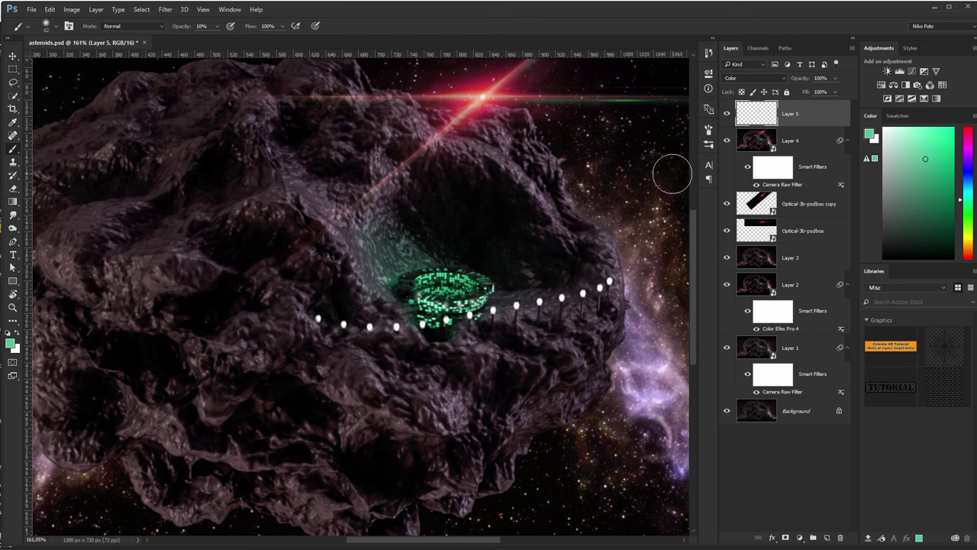
Step: View at 100%, lower Layer 5's opacity to 68%, and save asteroids.psd
{"action": "left_click", "coordinate": [204, 9]}
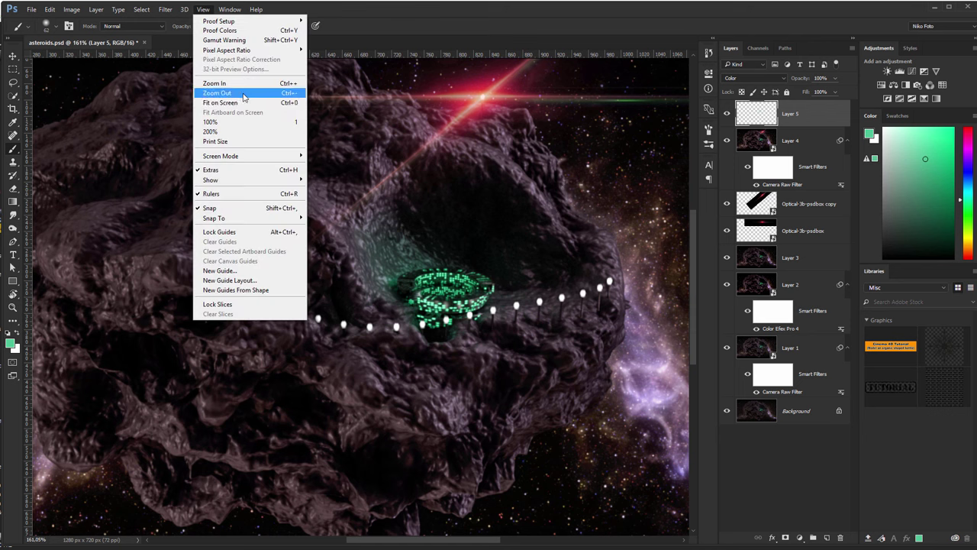
{"action": "left_click", "coordinate": [246, 122]}
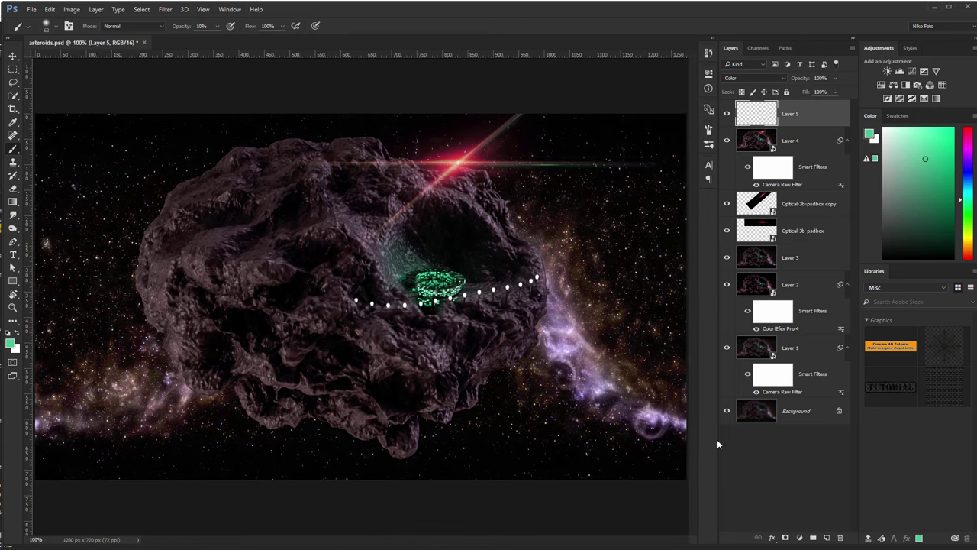
{"action": "left_click", "coordinate": [728, 114]}
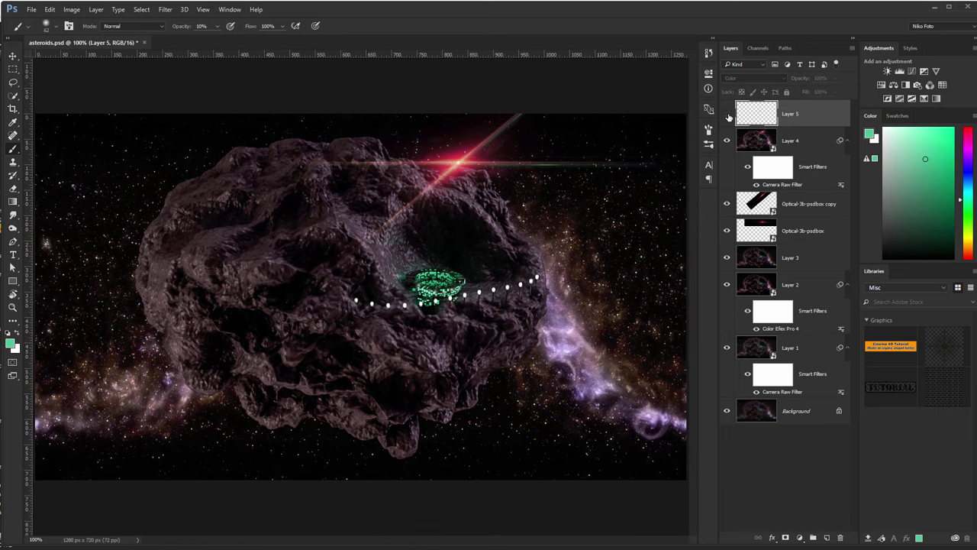
{"action": "left_click", "coordinate": [728, 114]}
{"action": "left_click_drag", "start_coordinate": [803, 80], "coordinate": [787, 86]}
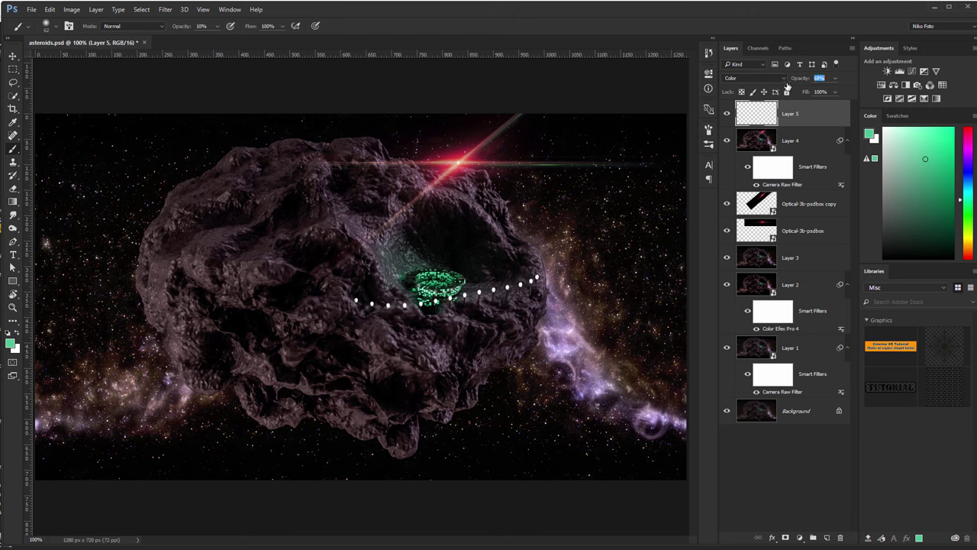
{"action": "left_click", "coordinate": [727, 114]}
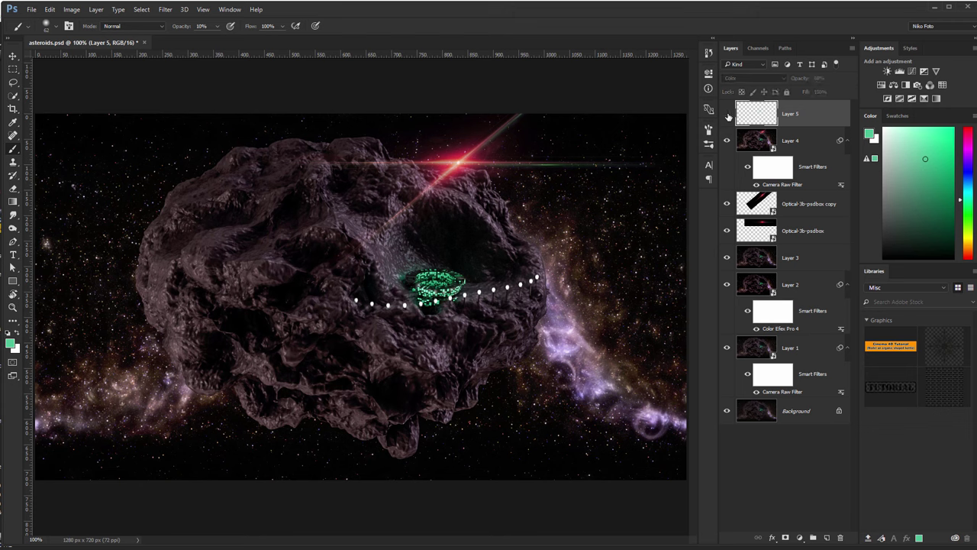
{"action": "left_click", "coordinate": [728, 114]}
{"action": "key", "text": "ctrl+s"}
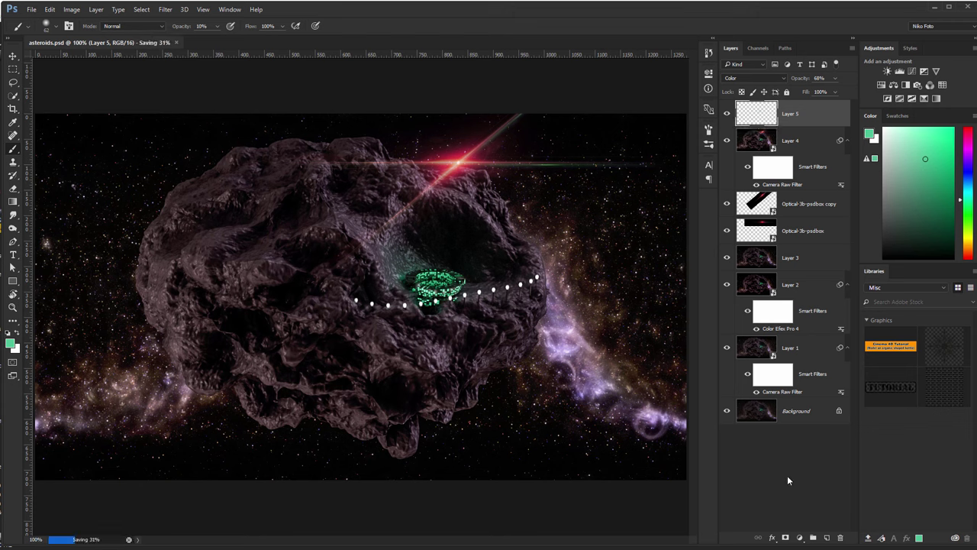